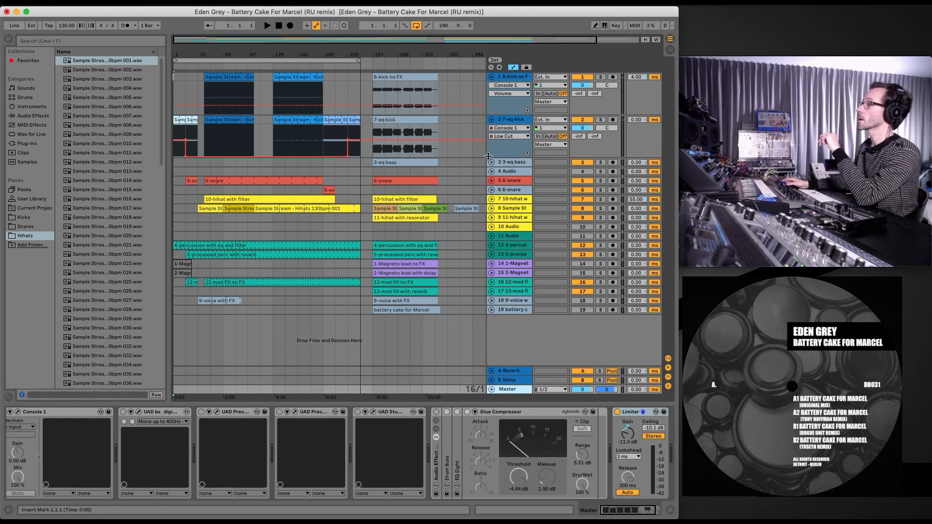
# Step: Colour track 6, the second 6-snare track, red and hide the browser to widen the arrangement
pyautogui.rightClick(515, 190)
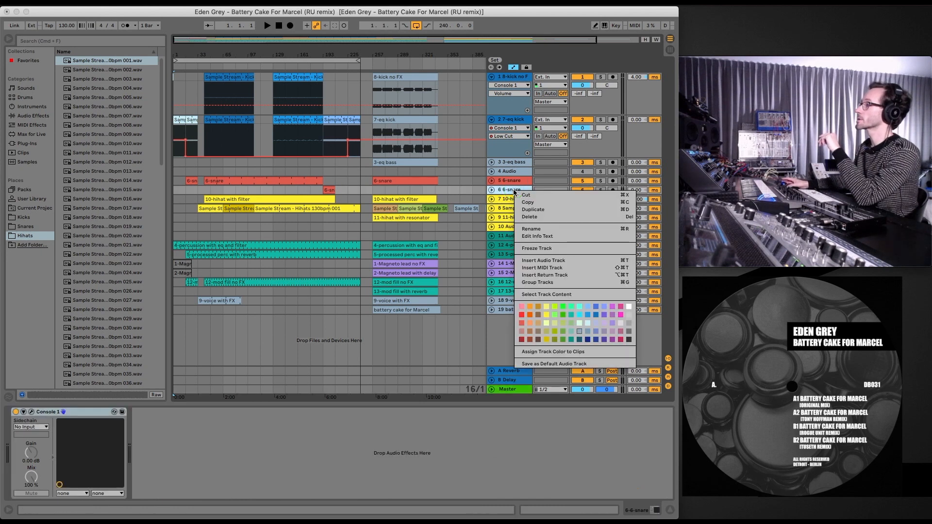
pyautogui.click(522, 322)
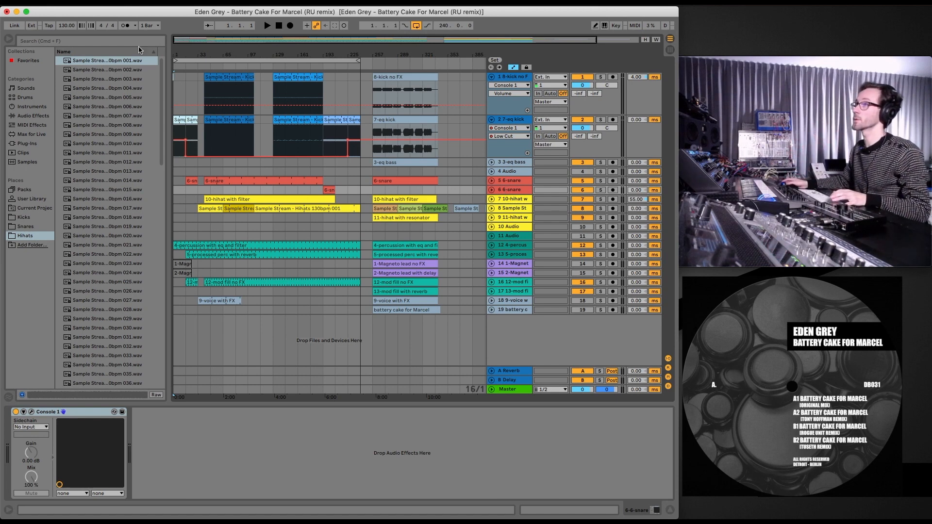
pyautogui.click(9, 39)
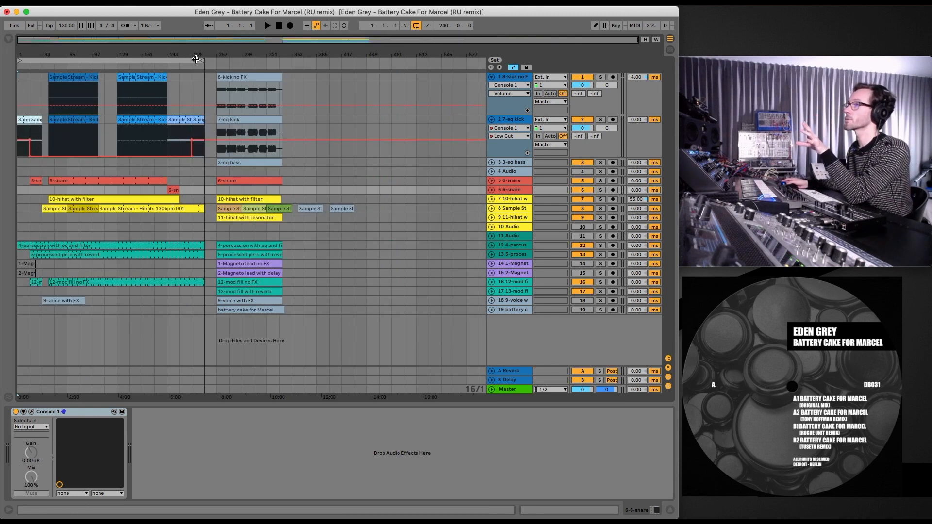
pyautogui.moveTo(182, 43); pyautogui.dragTo(163, 42)
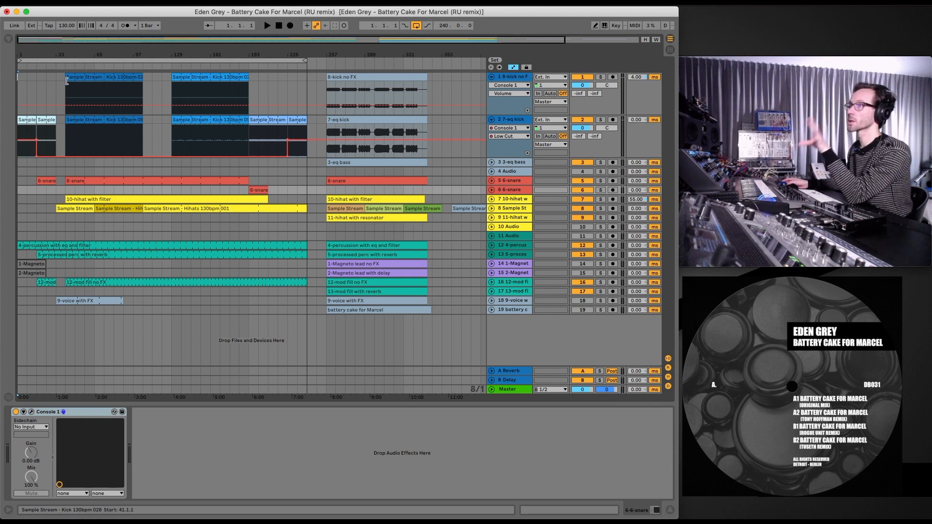
# Step: Play the arrangement from the intro and from inside the first kick section to review the existing hi-hats
pyautogui.click(44, 65)
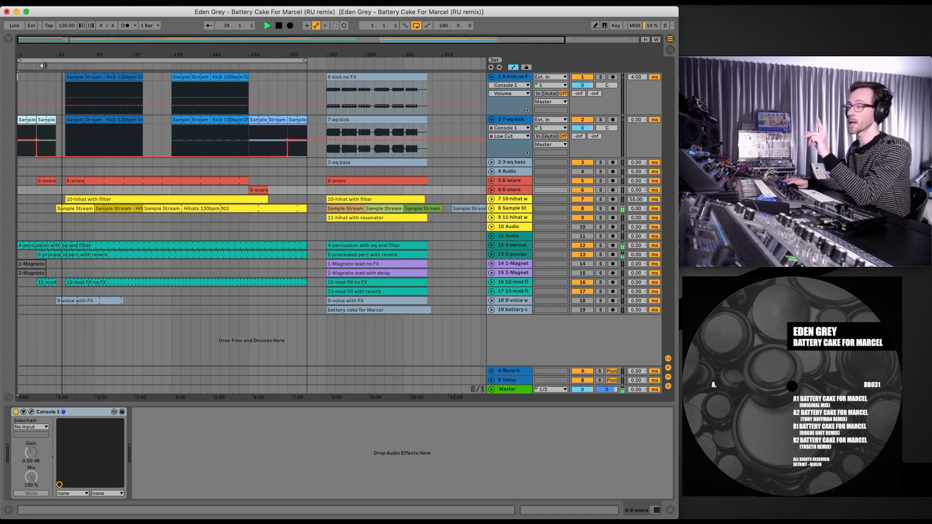
pyautogui.click(93, 66)
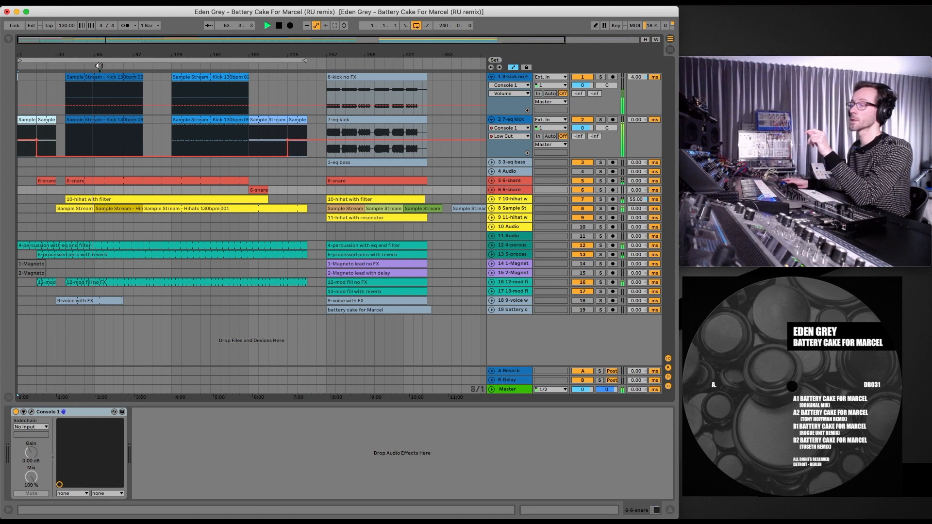
pyautogui.click(99, 65)
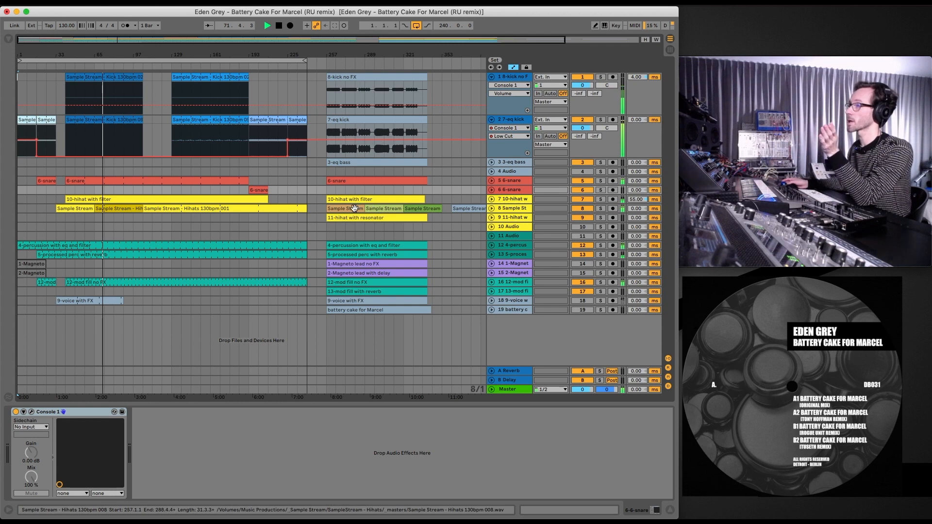
# Step: Move the orange Hihats 130bpm 008 clip to bar 65 and the light green hi-hat clip to bar 105 on track 9
pyautogui.moveTo(355, 208); pyautogui.dragTo(119, 218)
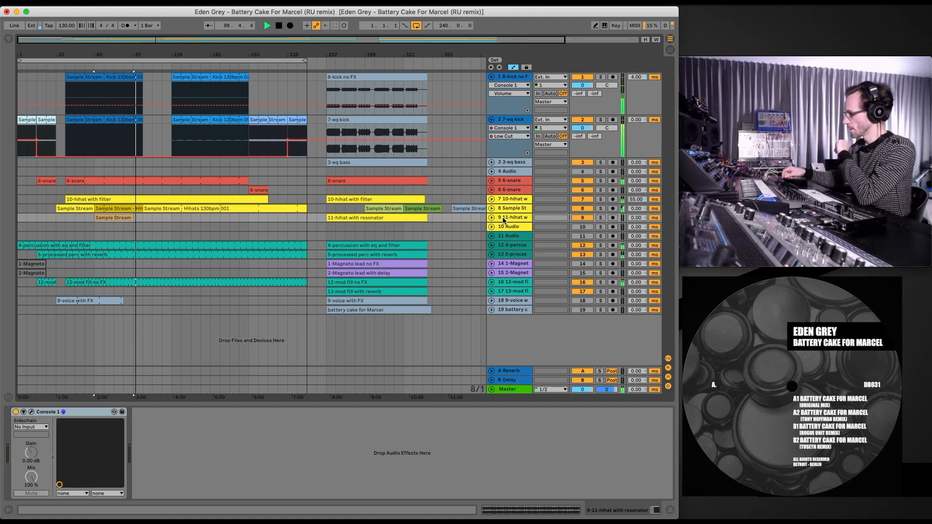
pyautogui.moveTo(385, 208); pyautogui.dragTo(157, 218)
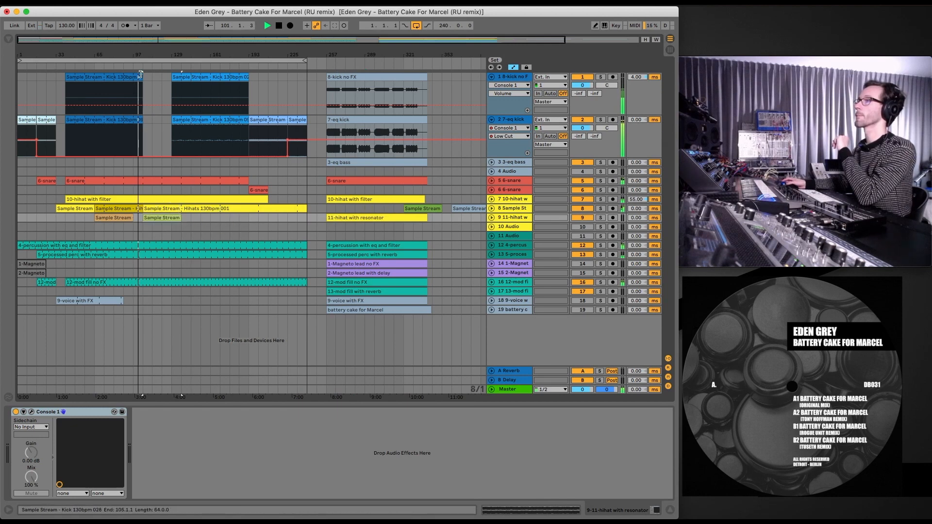
pyautogui.click(145, 64)
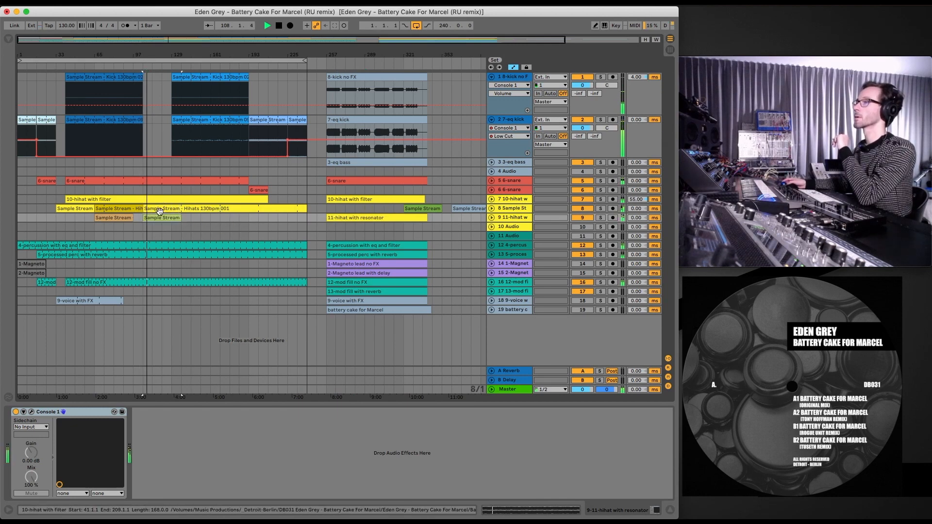
pyautogui.moveTo(158, 217)
pyautogui.mouseDown()
pyautogui.moveTo(190, 218)
pyautogui.moveTo(160, 218)
pyautogui.mouseUp()
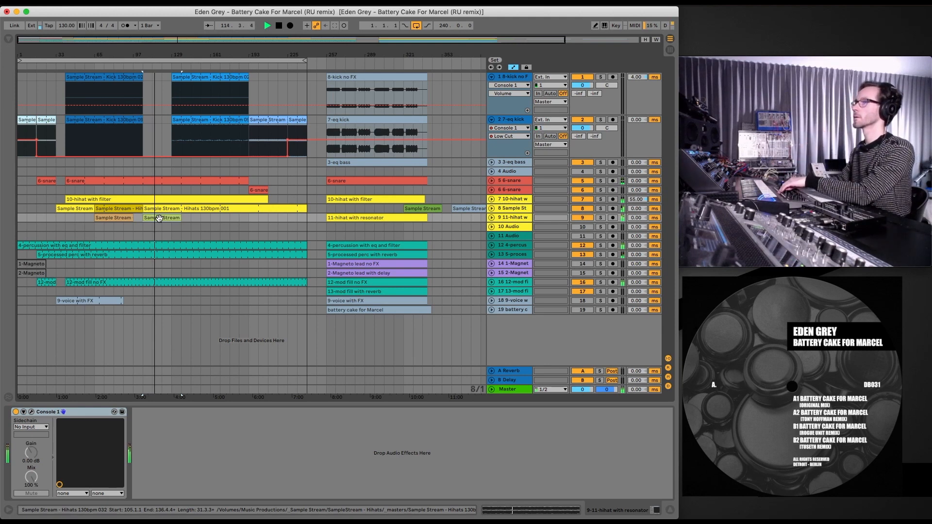
pyautogui.click(126, 217)
pyautogui.doubleClick(126, 217)
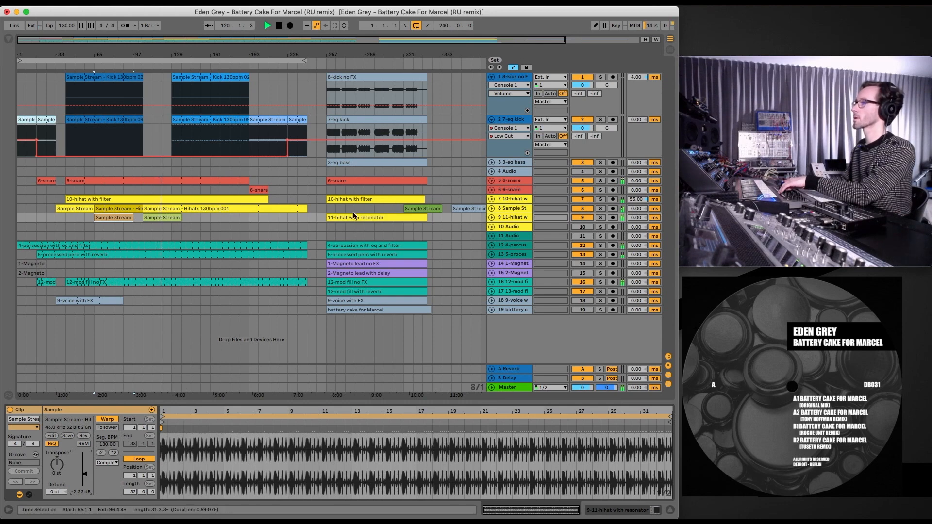
# Step: Move the dark green Hihats 130bpm 033 clip to bar 129 on track 9 and play from there
pyautogui.moveTo(416, 209); pyautogui.dragTo(181, 221)
pyautogui.click(180, 217)
pyautogui.click(170, 63)
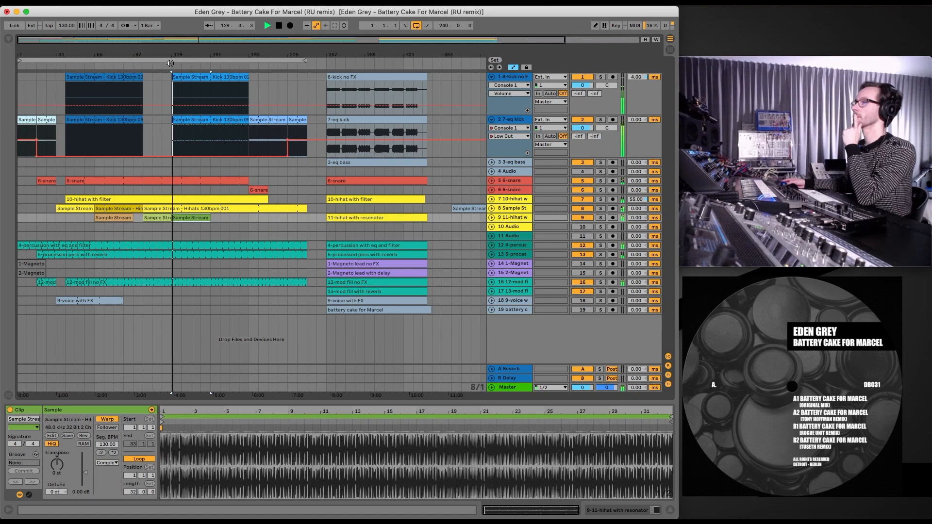
# Step: Move both green hi-hat clips from track 9 down to track 10 at the same bars and activate track 10
pyautogui.click(194, 219)
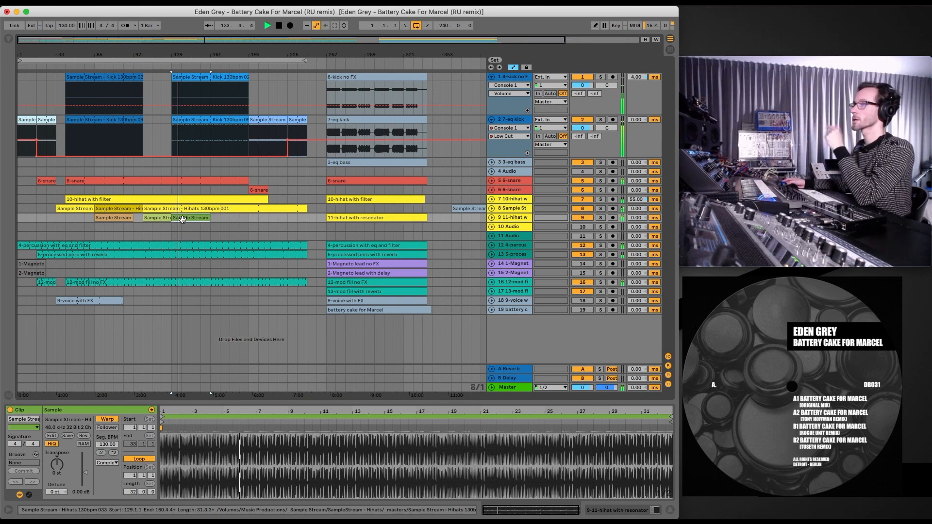
pyautogui.moveTo(209, 227); pyautogui.dragTo(151, 226)
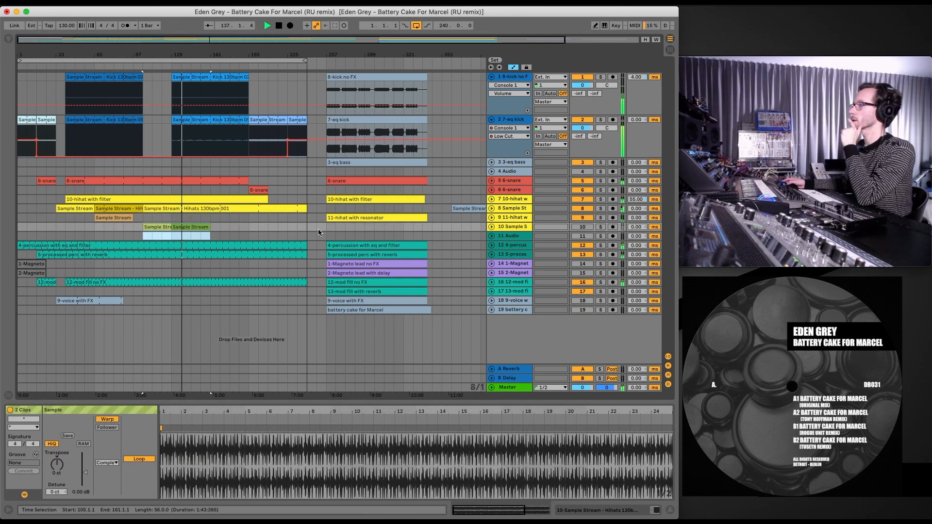
pyautogui.click(583, 227)
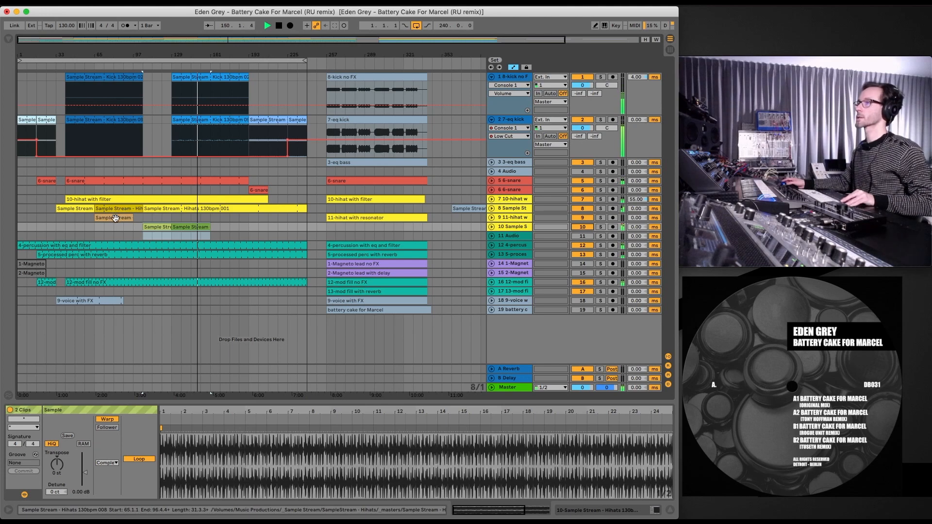
# Step: Copy the Hihats 130bpm 008 clip to bar 129 on track 9, running until bar 193
pyautogui.moveTo(115, 216); pyautogui.dragTo(245, 220)
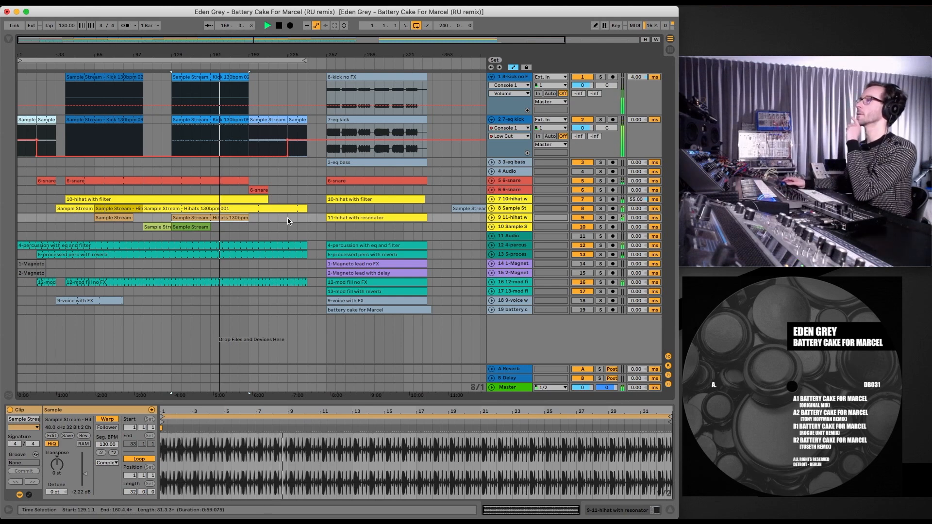
# Step: Move the Hihats 130bpm 099 clip to bar 177 and the Hihats 130bpm 103 clip to bar 209 on track 10
pyautogui.moveTo(461, 208); pyautogui.dragTo(239, 227)
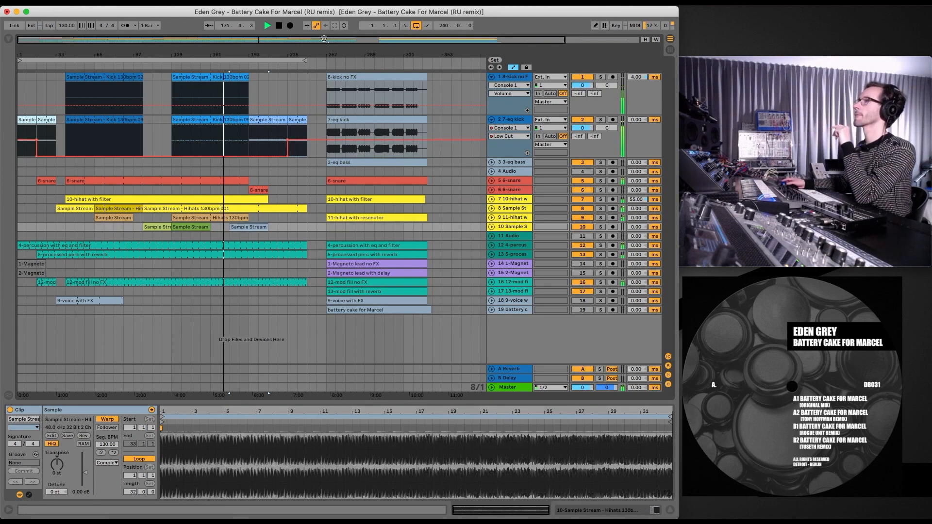
pyautogui.moveTo(404, 56); pyautogui.dragTo(404, 45)
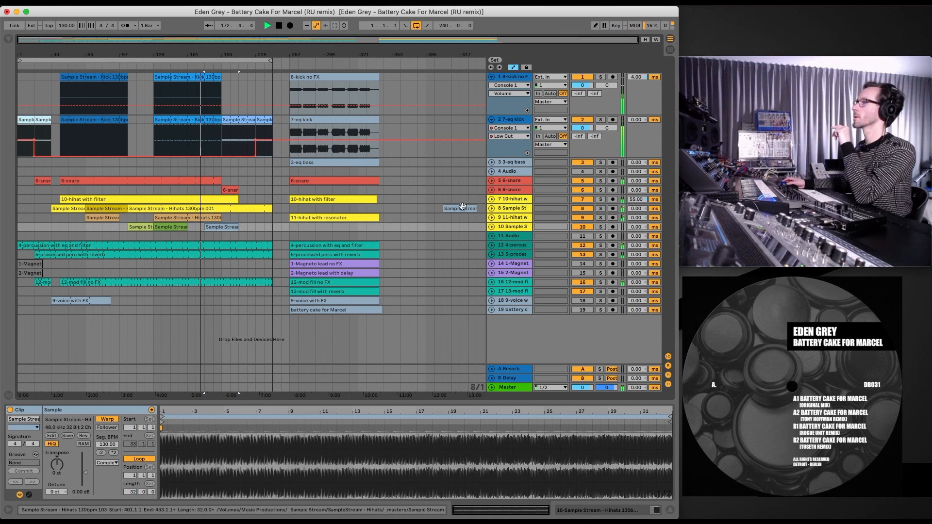
pyautogui.moveTo(454, 208); pyautogui.dragTo(262, 232)
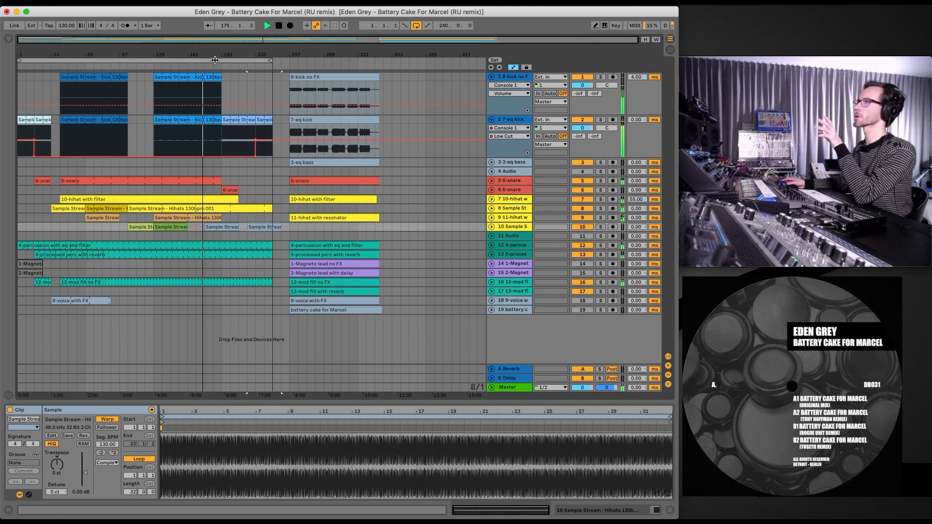
# Step: Lower the gain of the Hihats 099 and 103 clips on track 10 together to -8.66 dB
pyautogui.moveTo(205, 54); pyautogui.dragTo(354, 80)
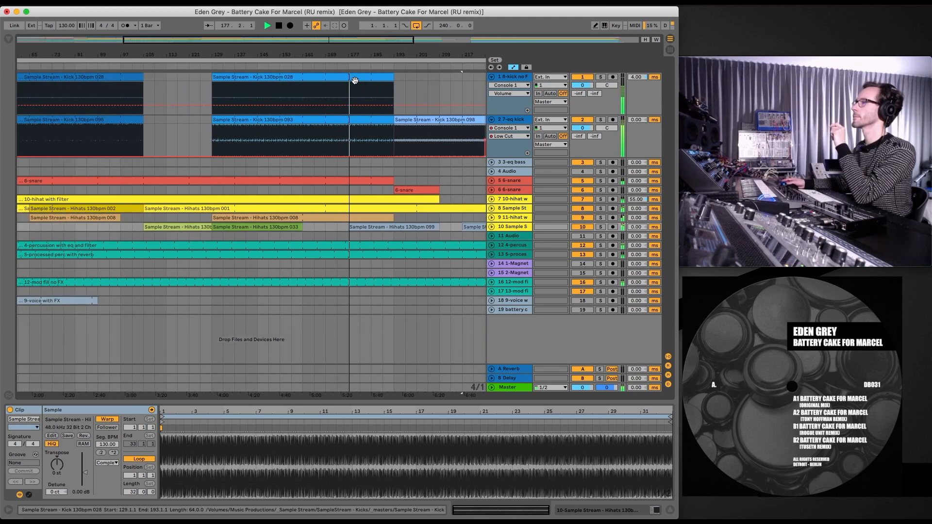
pyautogui.click(387, 228)
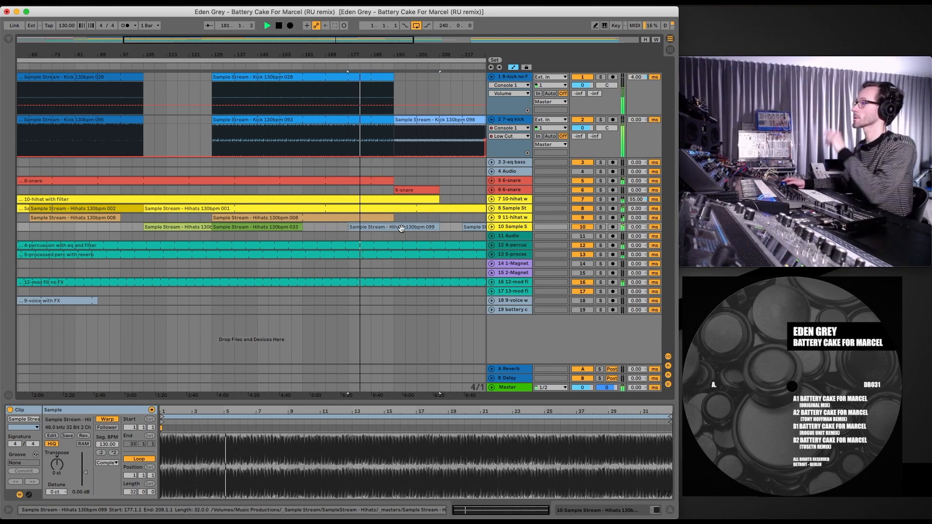
pyautogui.keyDown('shift'); pyautogui.click(470, 226); pyautogui.keyUp('shift')
pyautogui.moveTo(91, 466)
pyautogui.mouseDown()
pyautogui.moveTo(90, 485)
pyautogui.moveTo(90, 477)
pyautogui.mouseUp()
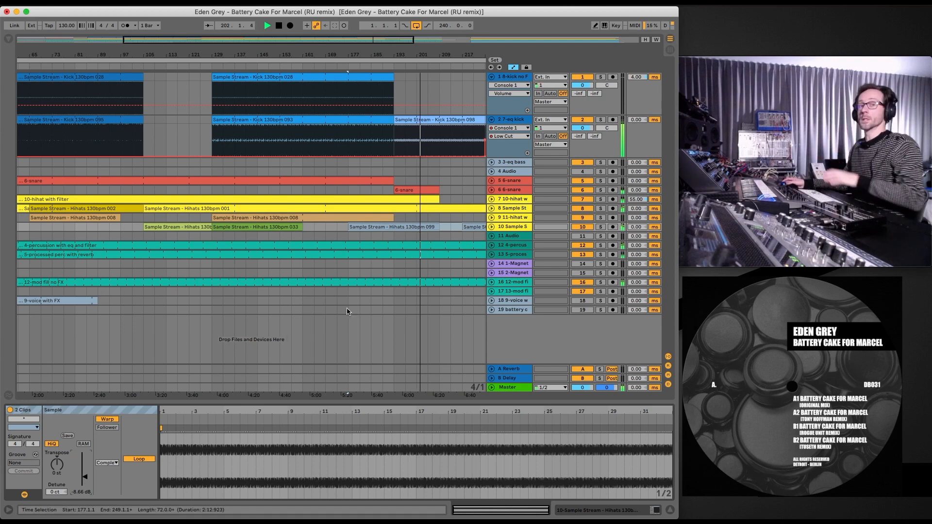
# Step: Colour the Hihats 130bpm 099 and 103 clips on track 10 light yellow
pyautogui.rightClick(423, 227)
pyautogui.click(424, 227)
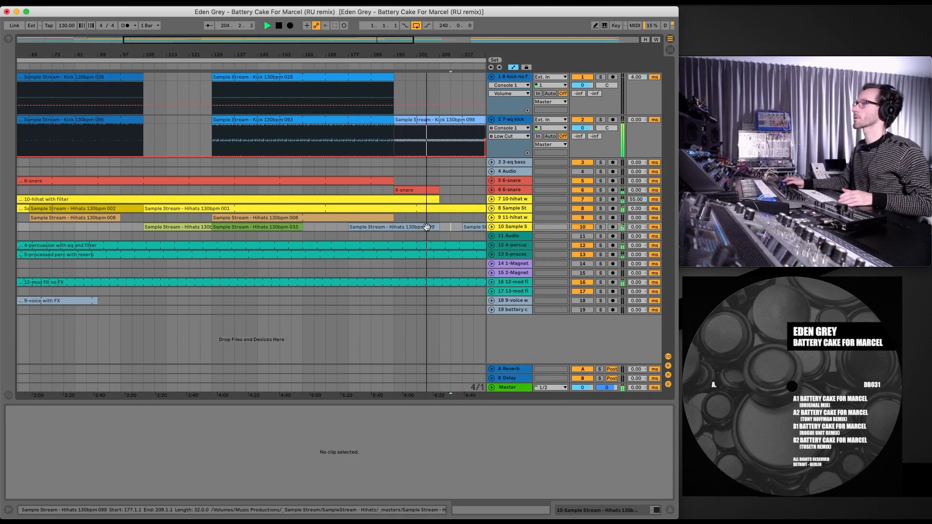
pyautogui.rightClick(426, 227)
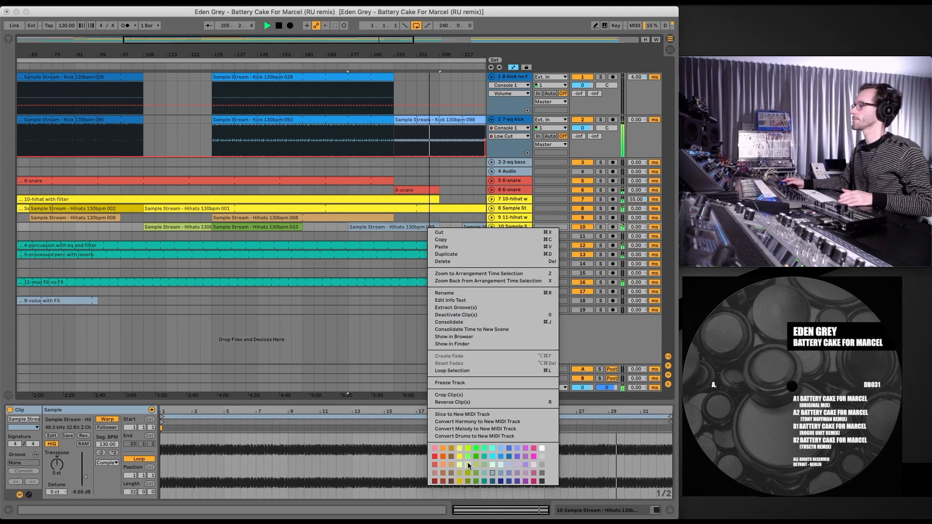
pyautogui.click(459, 481)
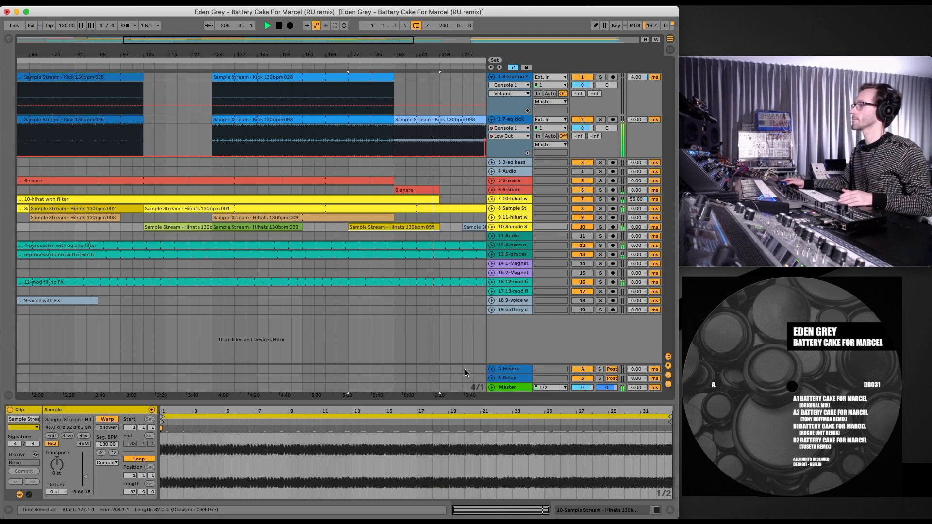
pyautogui.rightClick(419, 228)
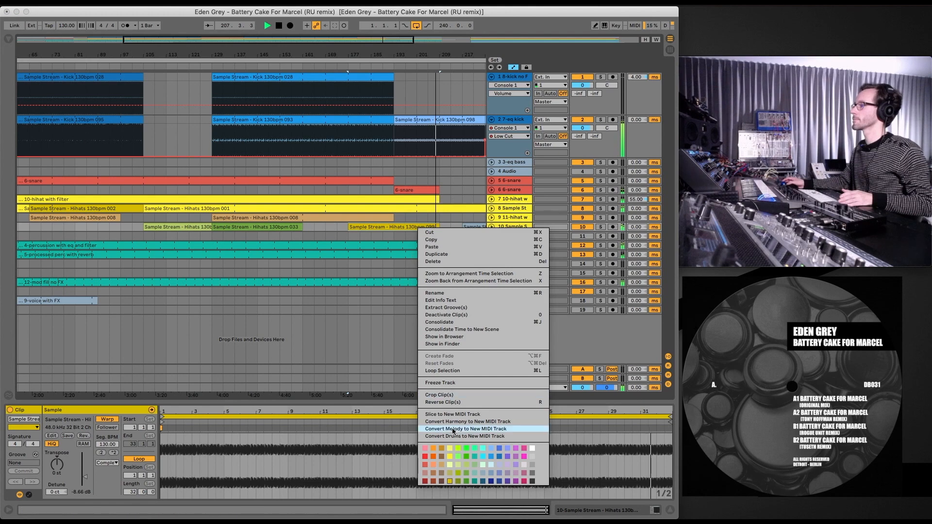
pyautogui.click(450, 447)
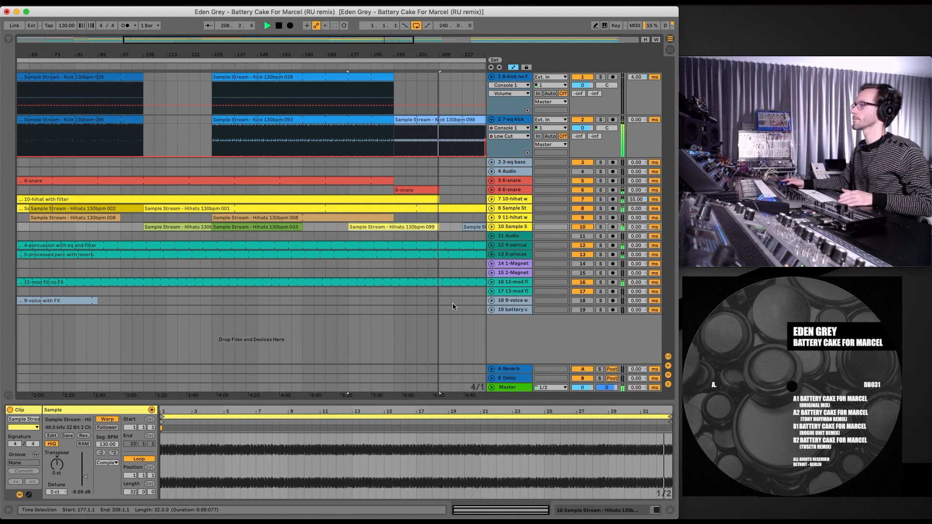
pyautogui.click(474, 226)
pyautogui.rightClick(453, 227)
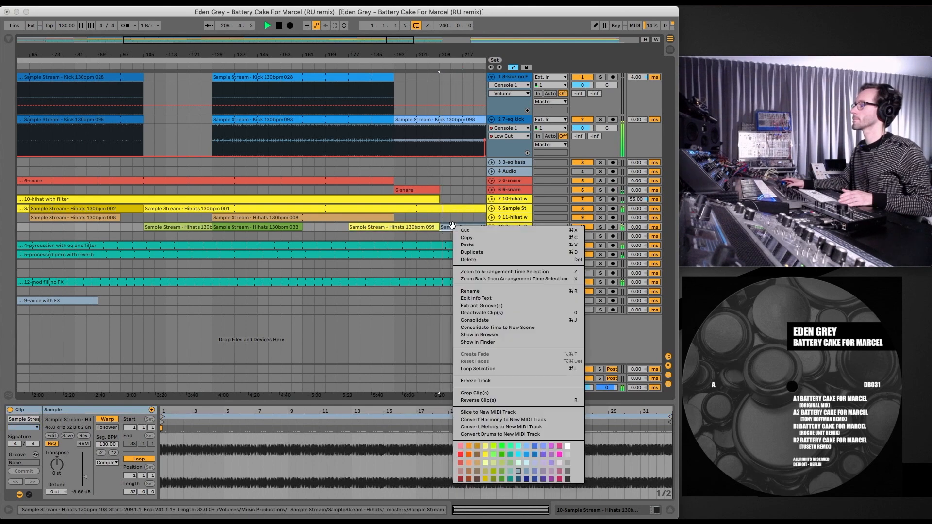
pyautogui.click(487, 447)
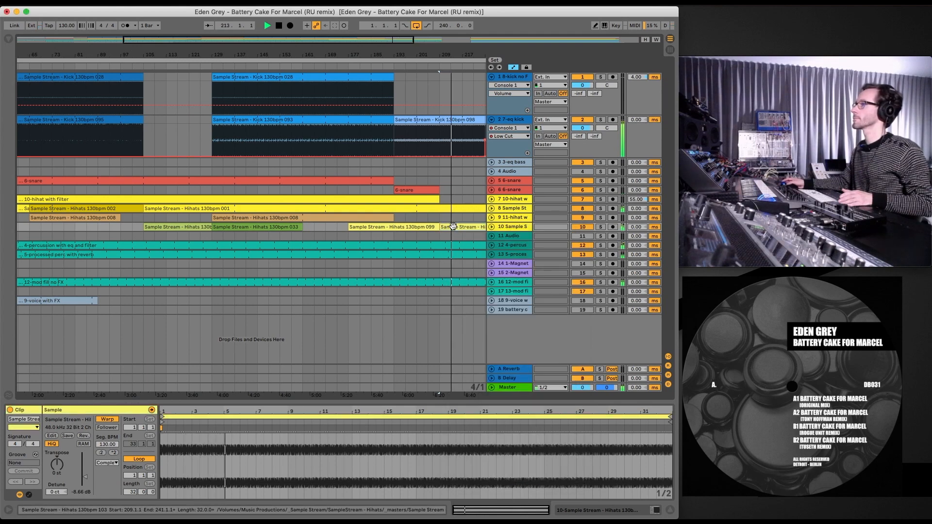
# Step: Move the Hihats 103 clip up to track 9 at bar 209 and extend the Hihats 099 clip on track 10 to bar 233
pyautogui.moveTo(453, 227); pyautogui.dragTo(452, 220)
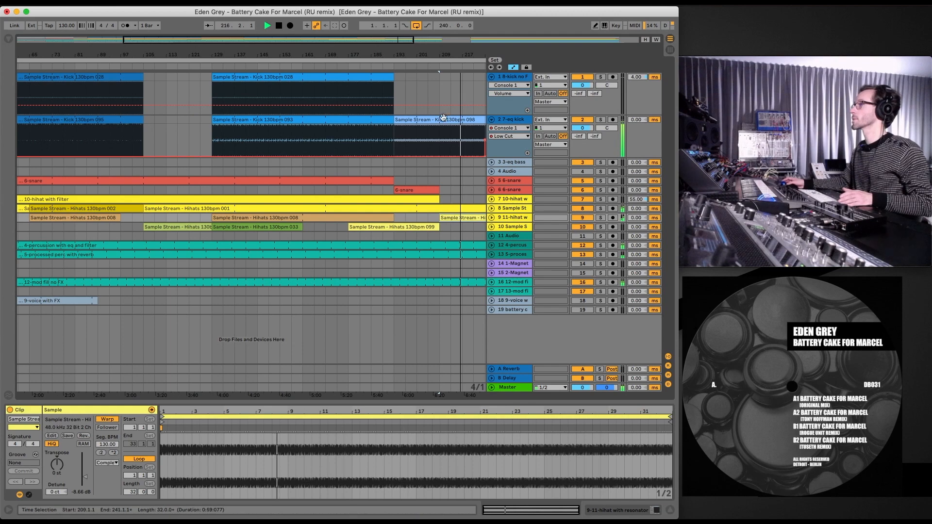
pyautogui.moveTo(394, 39); pyautogui.dragTo(394, 23)
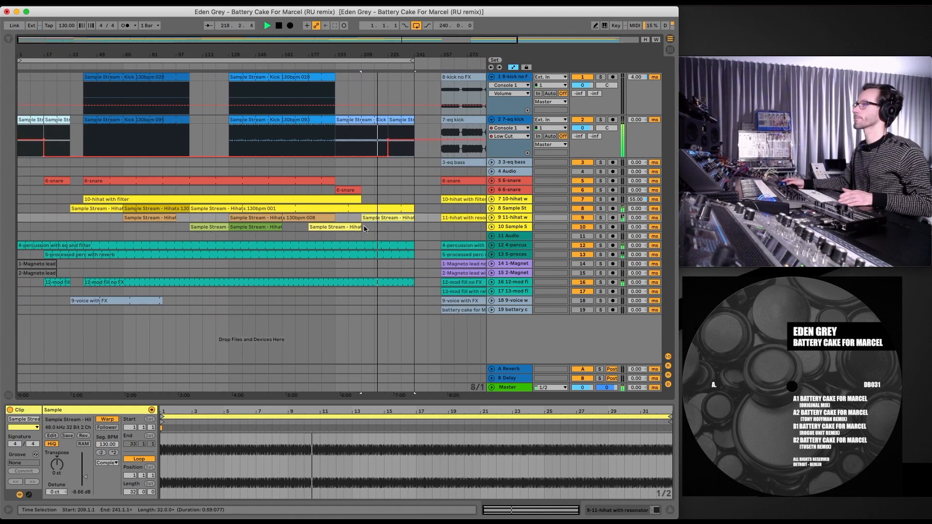
pyautogui.moveTo(361, 227); pyautogui.dragTo(402, 233)
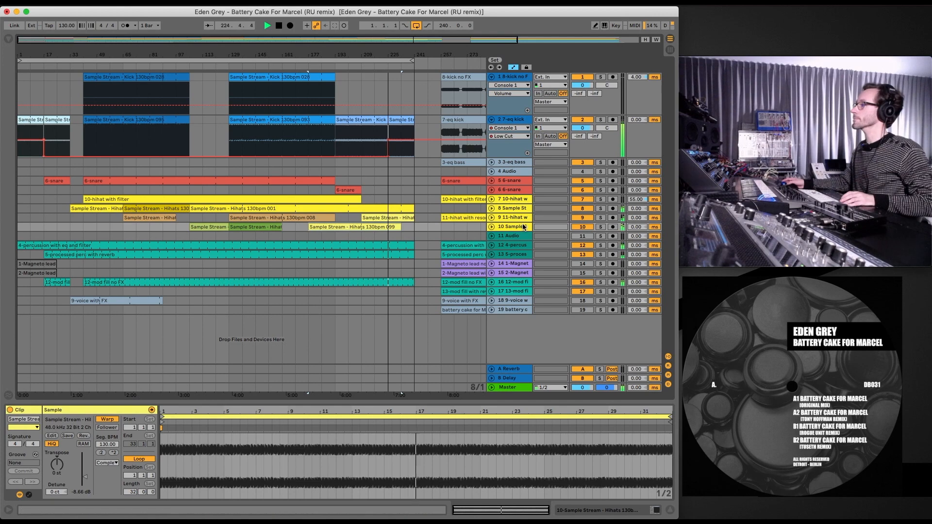
# Step: Draw a Track Volume automation fade-out on track 10 over the end of the Hihats 099 clip, falling to about -19 dB at bar 233
pyautogui.click(492, 227)
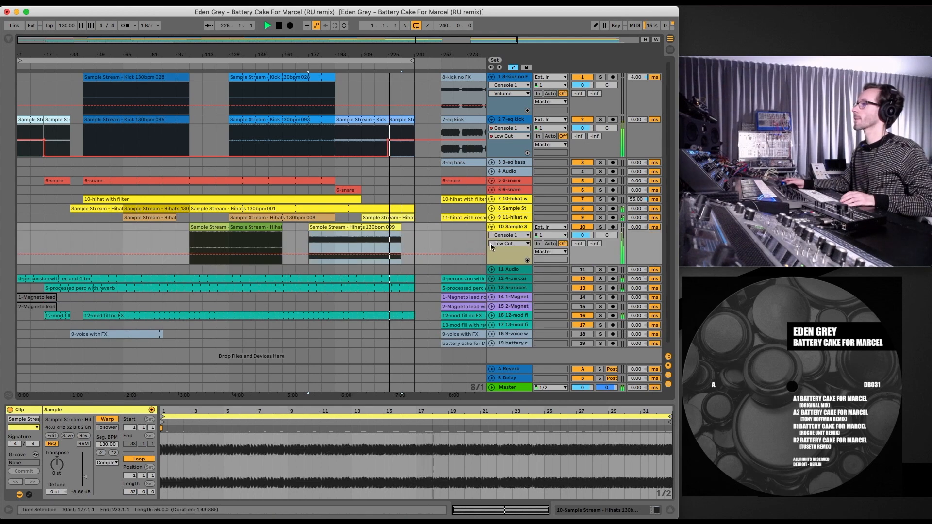
pyautogui.click(511, 239)
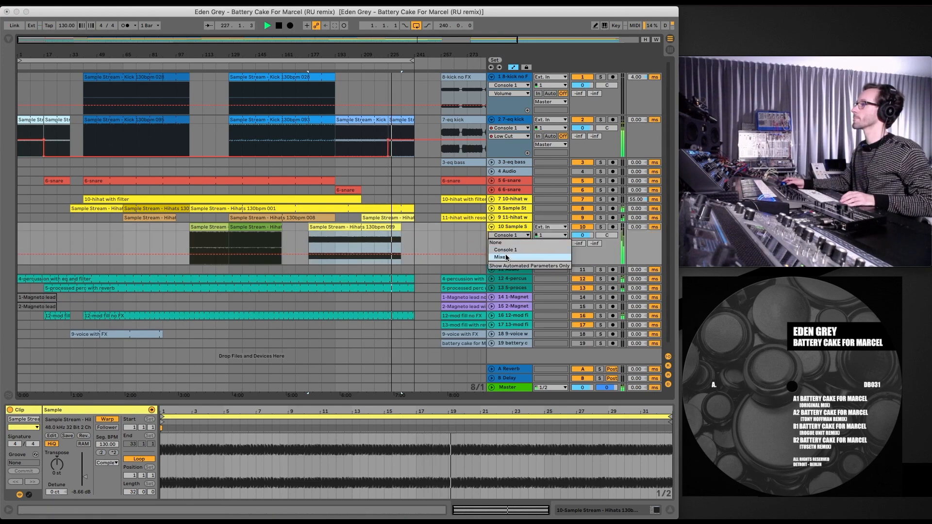
pyautogui.click(507, 251)
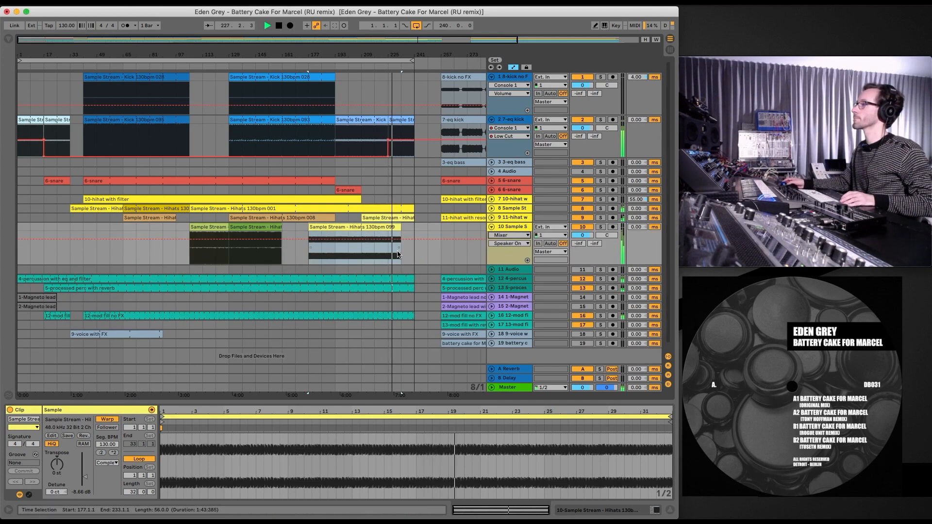
pyautogui.click(361, 240)
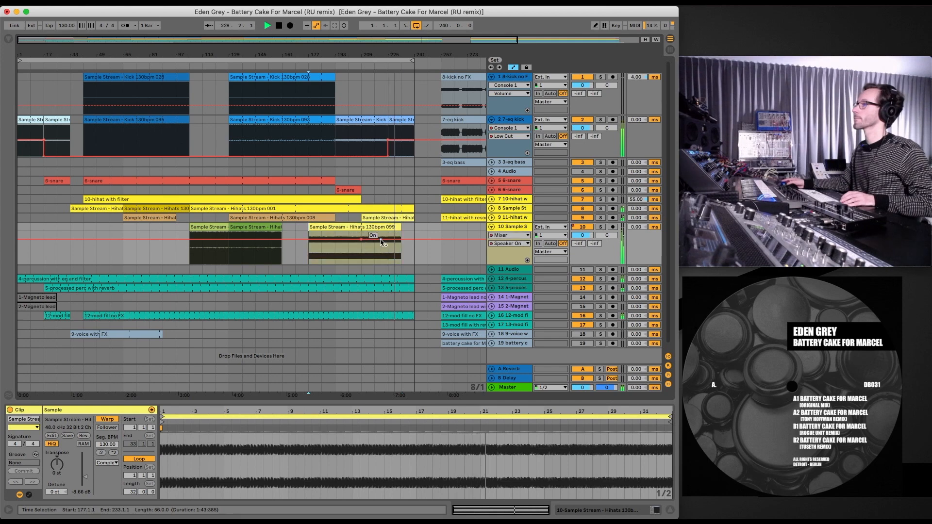
pyautogui.click(363, 240)
pyautogui.click(498, 243)
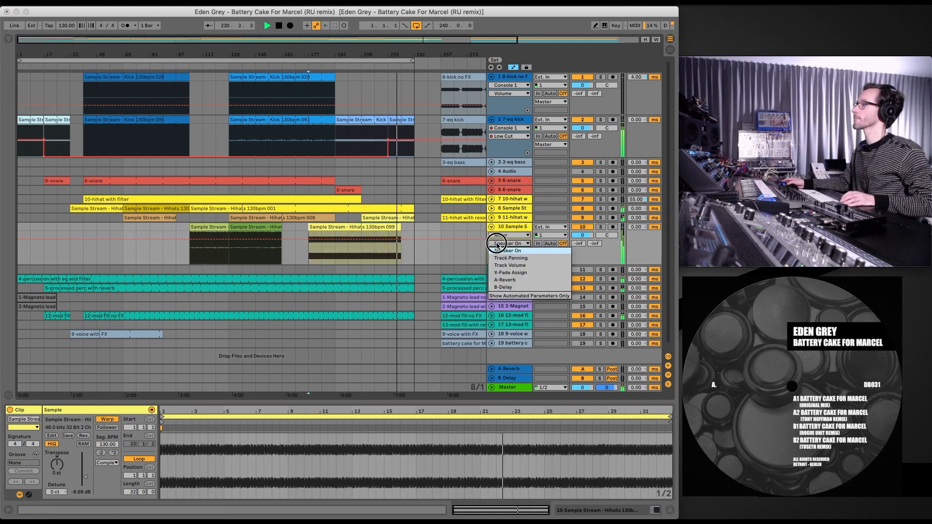
pyautogui.click(510, 265)
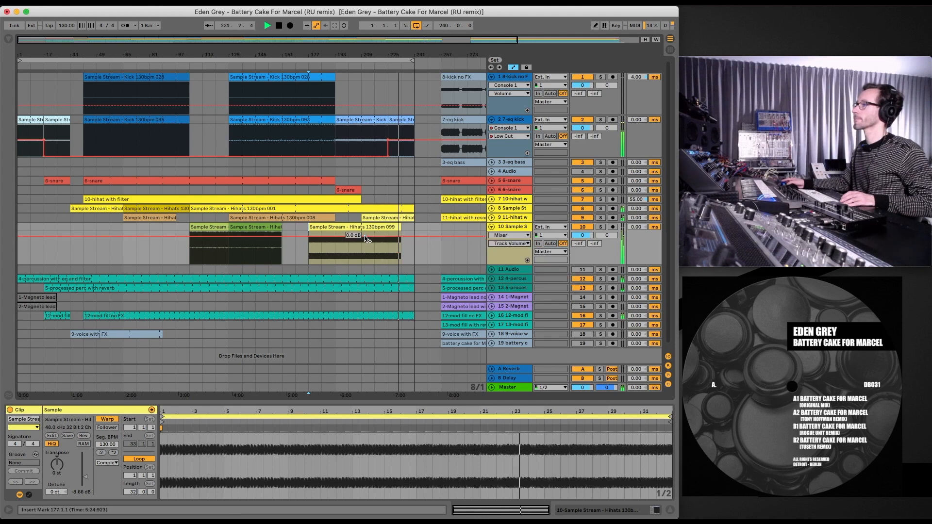
pyautogui.moveTo(366, 238); pyautogui.dragTo(400, 256)
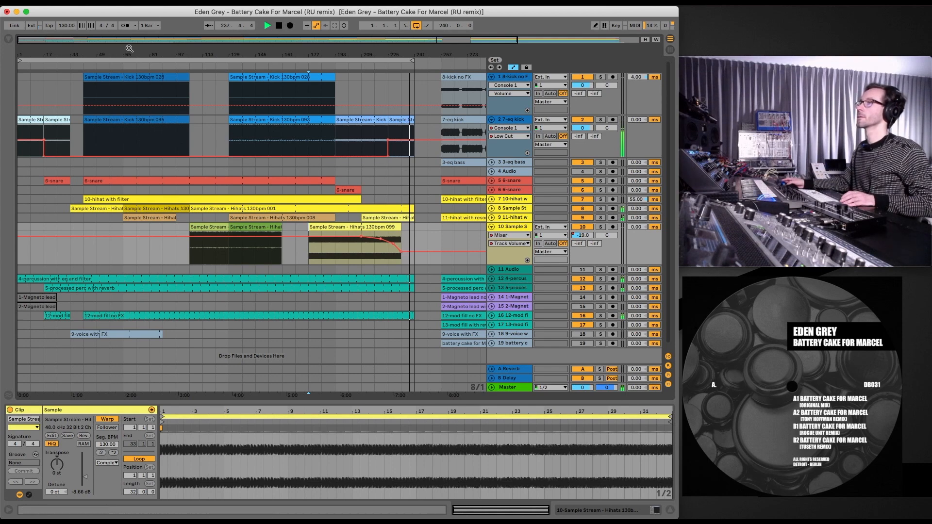
# Step: Play the arrangement from bar 17 and extend the 6-snare clip on track 6 to bar 225
pyautogui.click(44, 66)
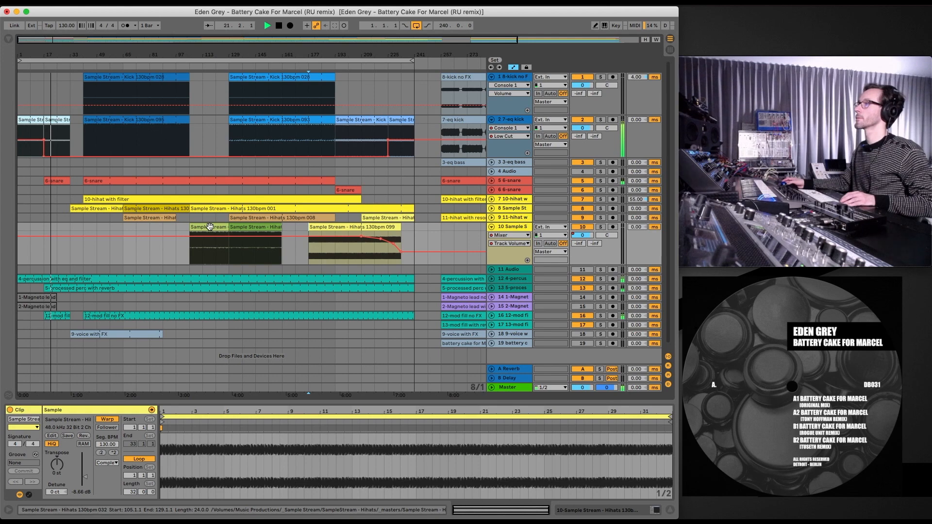
pyautogui.click(376, 190)
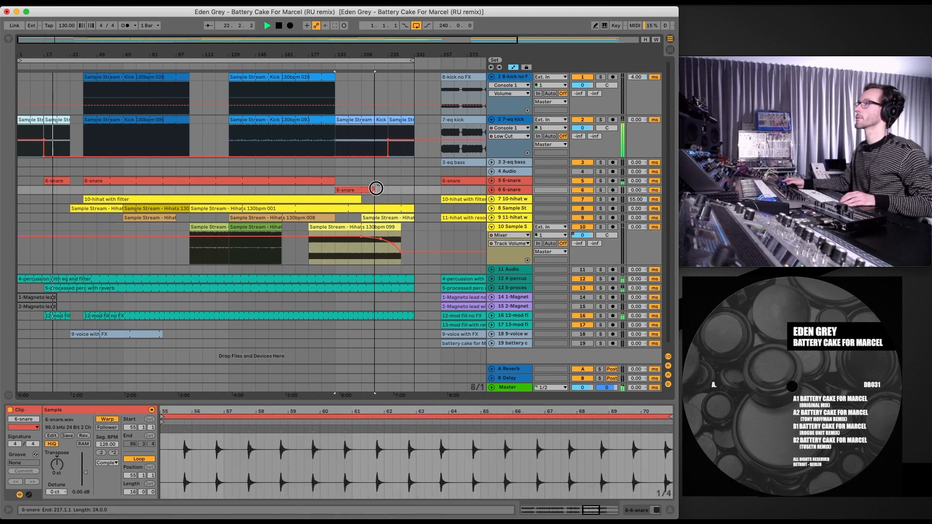
pyautogui.moveTo(376, 189); pyautogui.dragTo(388, 189)
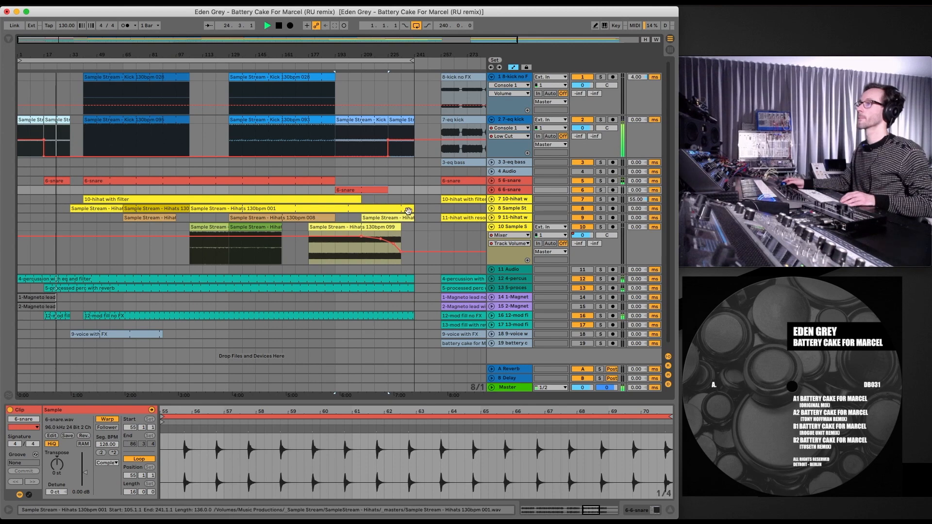
# Step: Draw a curved Track Volume fade-in on track 8 from the start of its first hi-hat clip at bar 33 to about bar 57
pyautogui.click(491, 208)
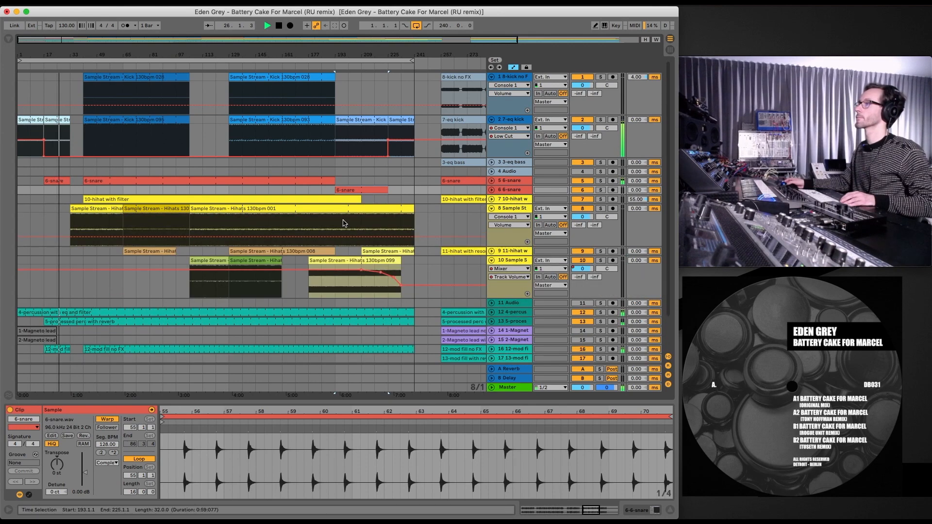
pyautogui.click(507, 216)
pyautogui.click(506, 239)
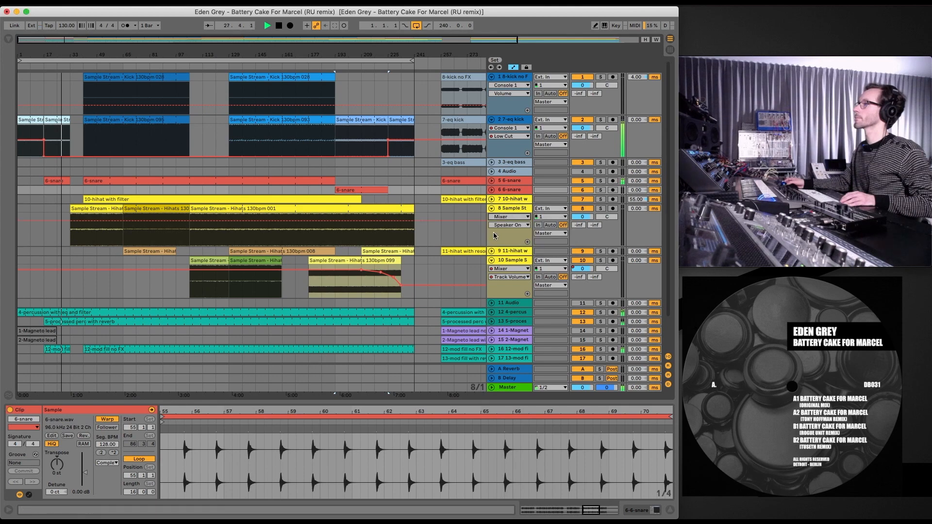
pyautogui.click(504, 226)
pyautogui.click(503, 248)
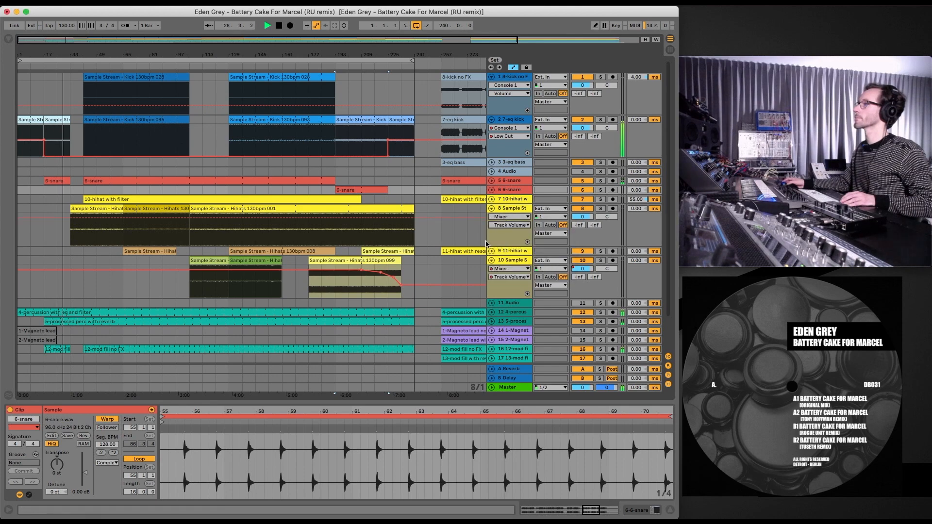
pyautogui.click(106, 222)
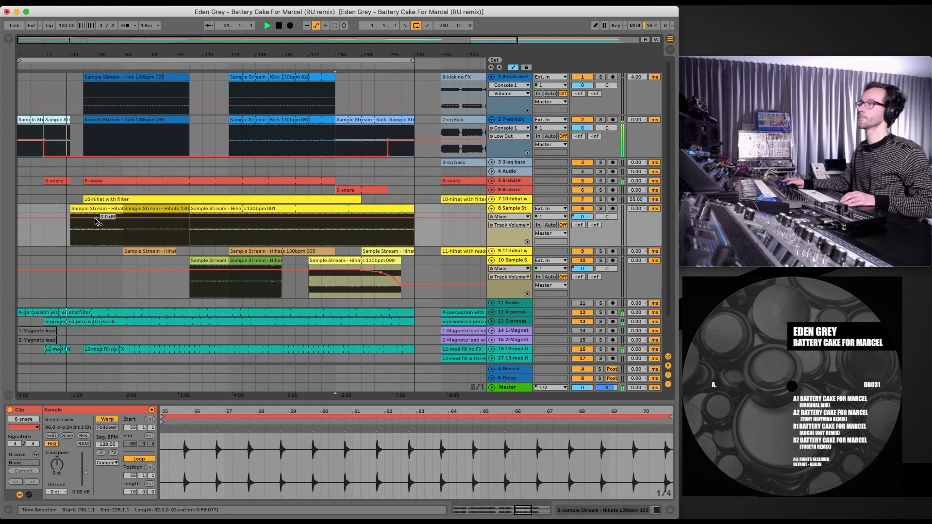
pyautogui.moveTo(96, 222); pyautogui.dragTo(71, 230)
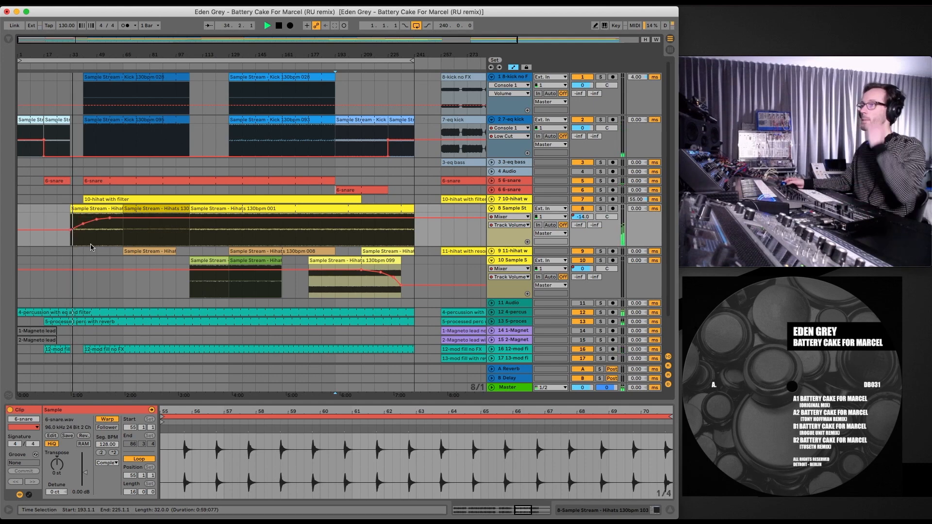
# Step: Draw a curved Track Volume fade-in on track 7 from the start of the 10-hihat with filter clip at bar 41, rising to 0.0 dB
pyautogui.click(112, 199)
pyautogui.click(492, 200)
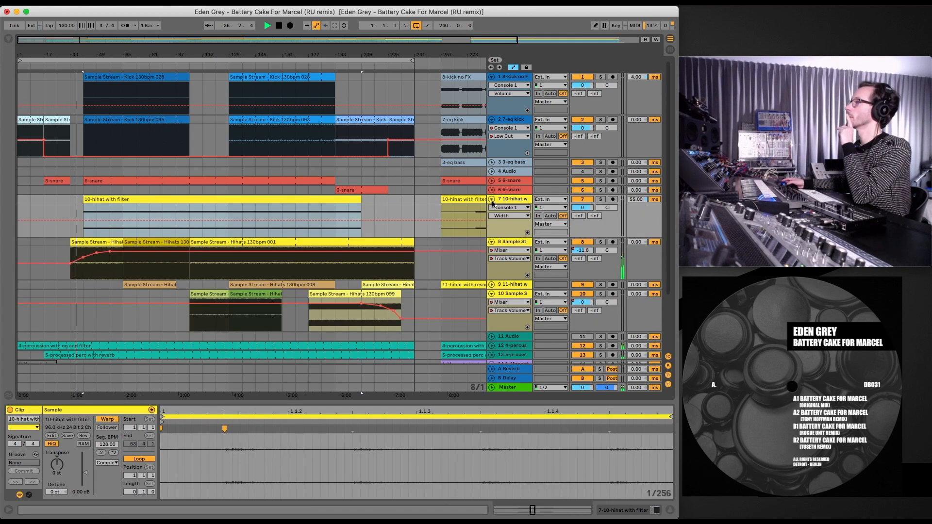
pyautogui.click(519, 209)
pyautogui.click(515, 229)
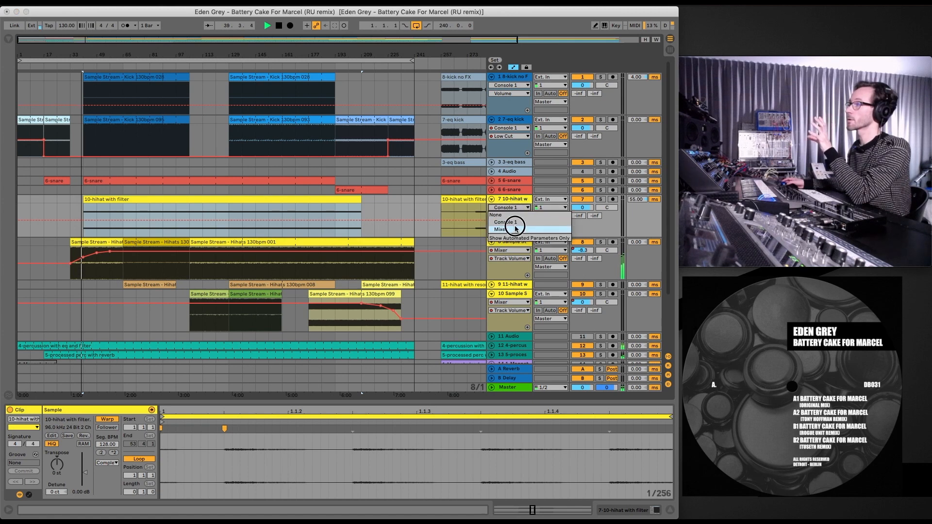
pyautogui.click(507, 215)
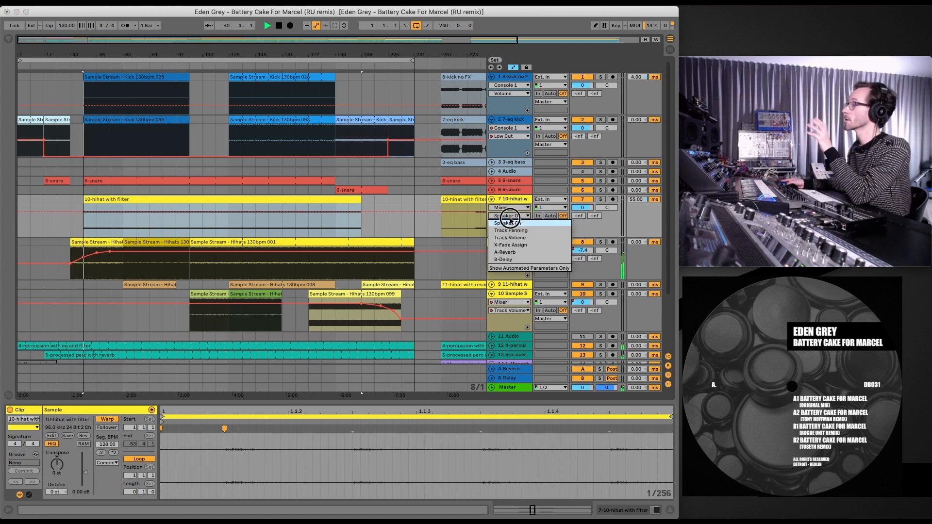
pyautogui.click(511, 238)
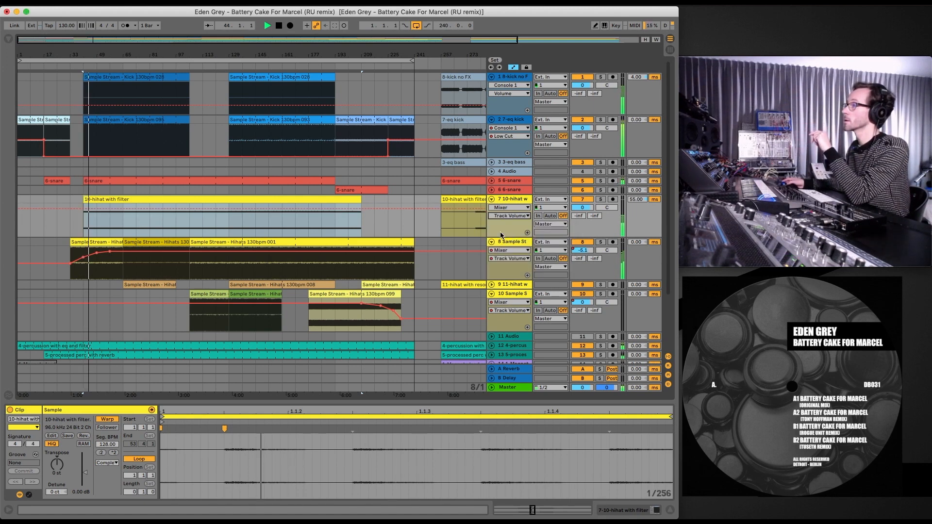
pyautogui.click(192, 218)
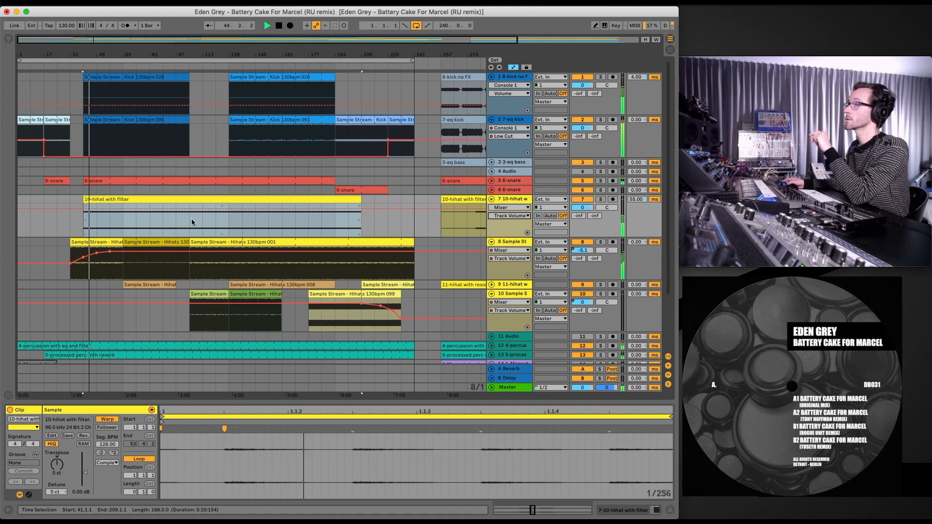
pyautogui.click(136, 208)
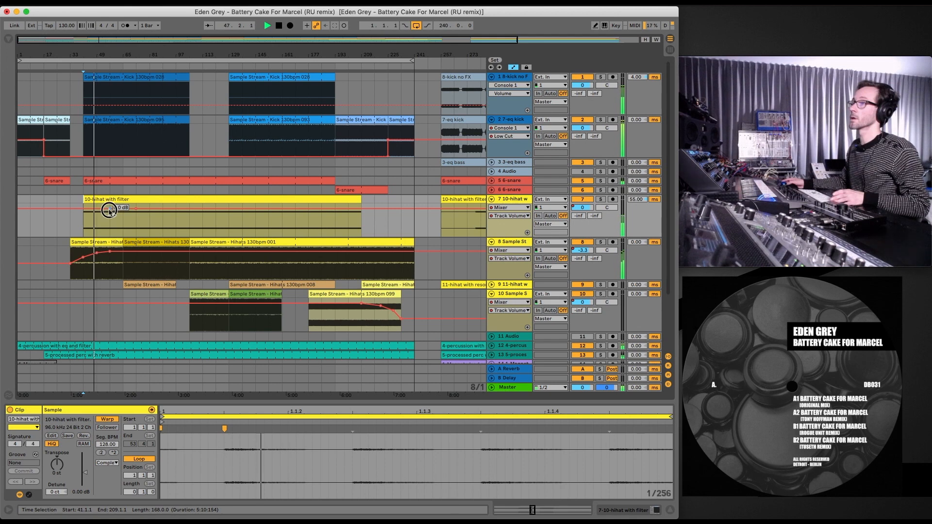
pyautogui.moveTo(109, 209)
pyautogui.mouseDown()
pyautogui.moveTo(84, 212)
pyautogui.moveTo(90, 220)
pyautogui.moveTo(123, 209)
pyautogui.mouseUp()
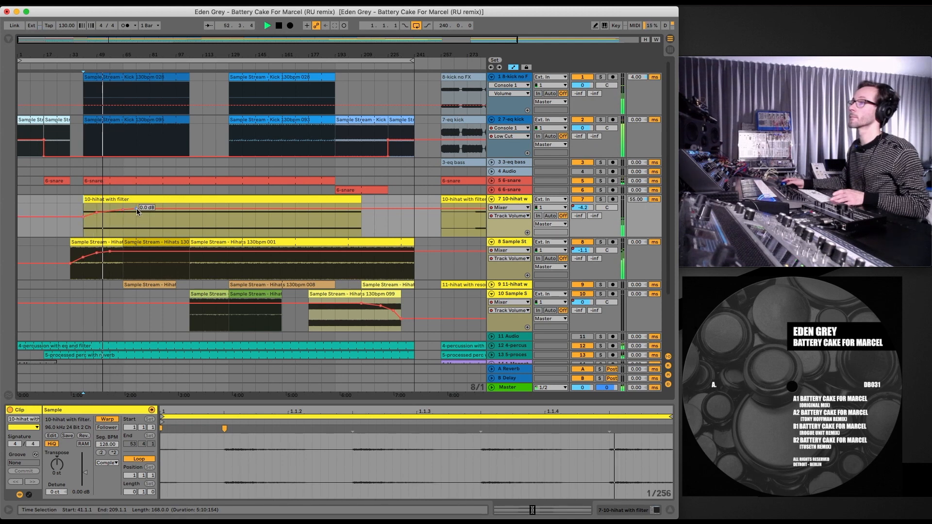
pyautogui.click(149, 209)
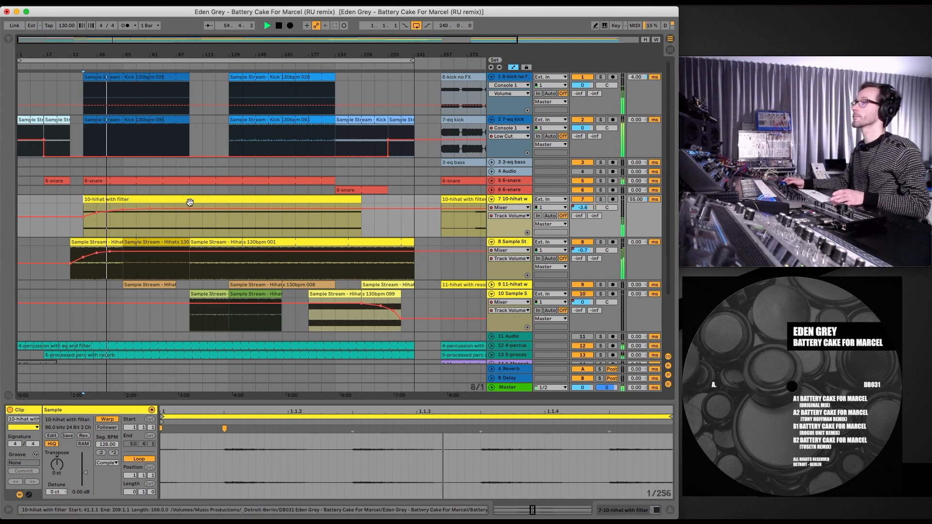
# Step: Add a Track Volume dip on track 7 at bar 105 that curves back up to 0.0 dB at about bar 129
pyautogui.click(177, 66)
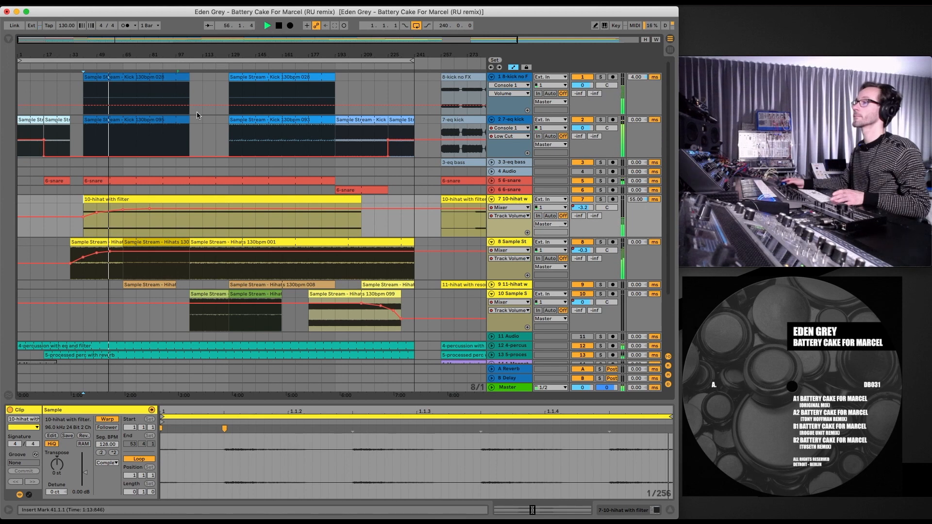
pyautogui.click(191, 210)
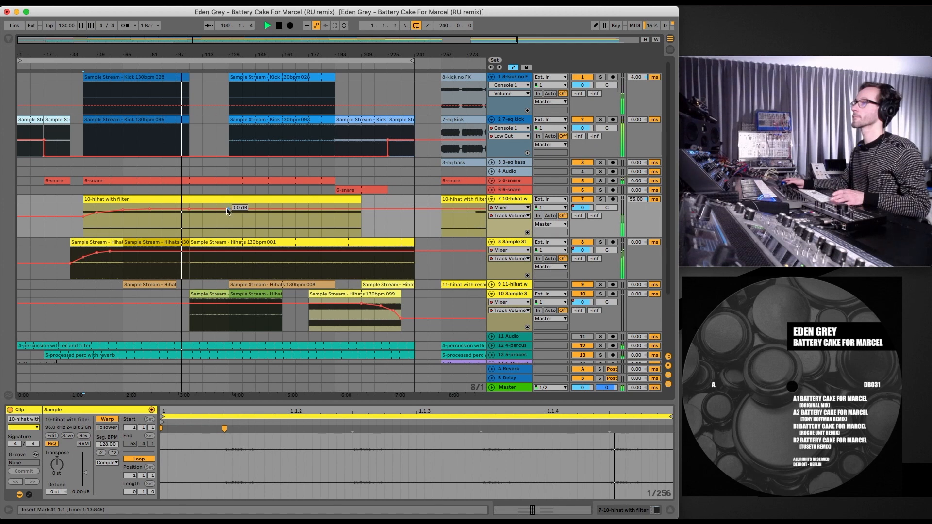
pyautogui.moveTo(211, 210)
pyautogui.mouseDown()
pyautogui.moveTo(189, 218)
pyautogui.moveTo(229, 208)
pyautogui.mouseUp()
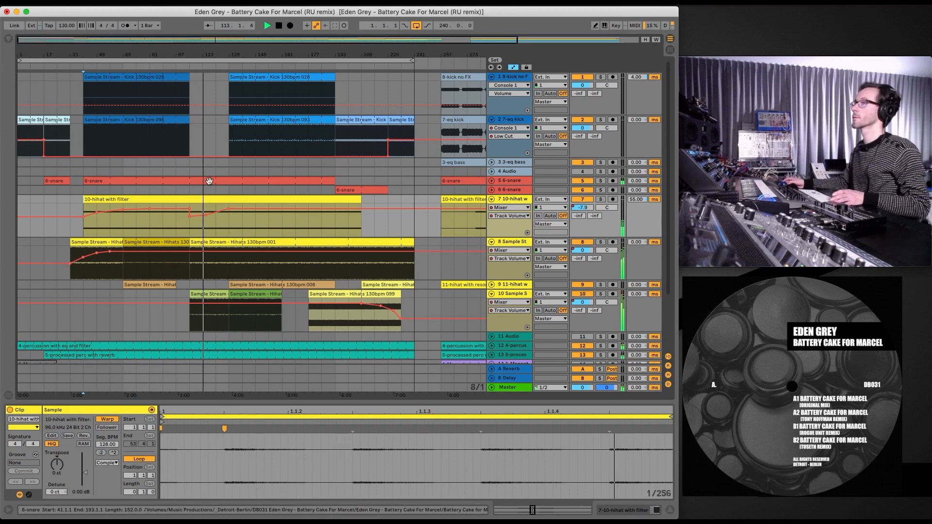
pyautogui.click(186, 179)
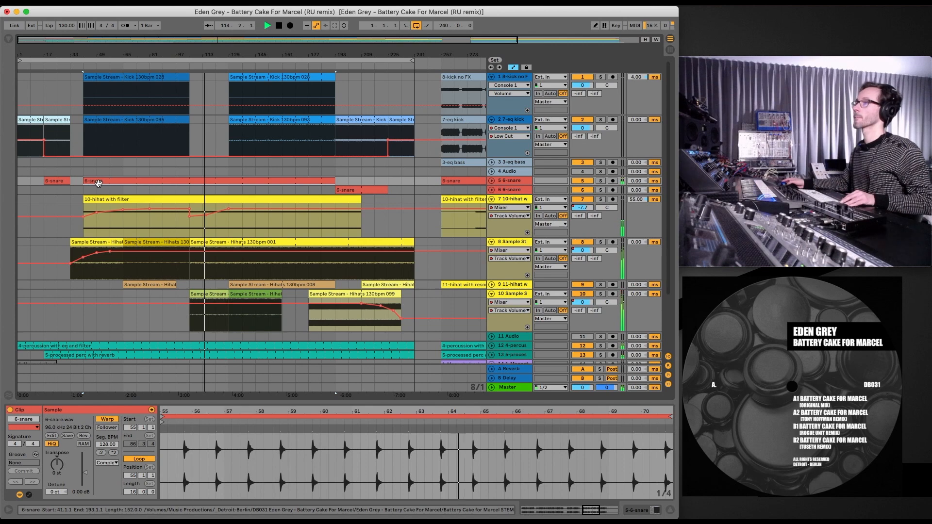
pyautogui.moveTo(100, 183); pyautogui.dragTo(220, 181)
pyautogui.press('super+z')
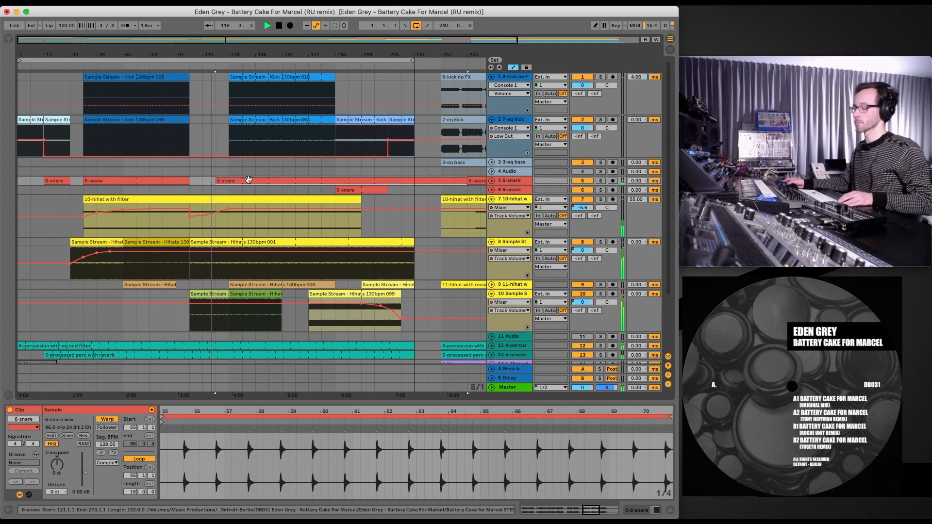
pyautogui.press('super+z')
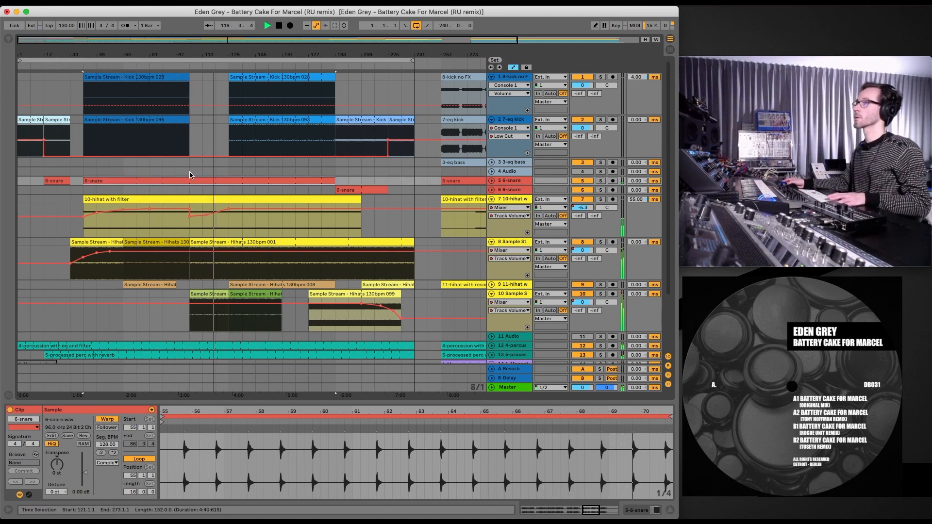
# Step: Cut a gap in the 6-snare clip on track 5 from bar 105 to bar 129 and lengthen the part after the gap
pyautogui.moveTo(190, 173); pyautogui.dragTo(227, 180)
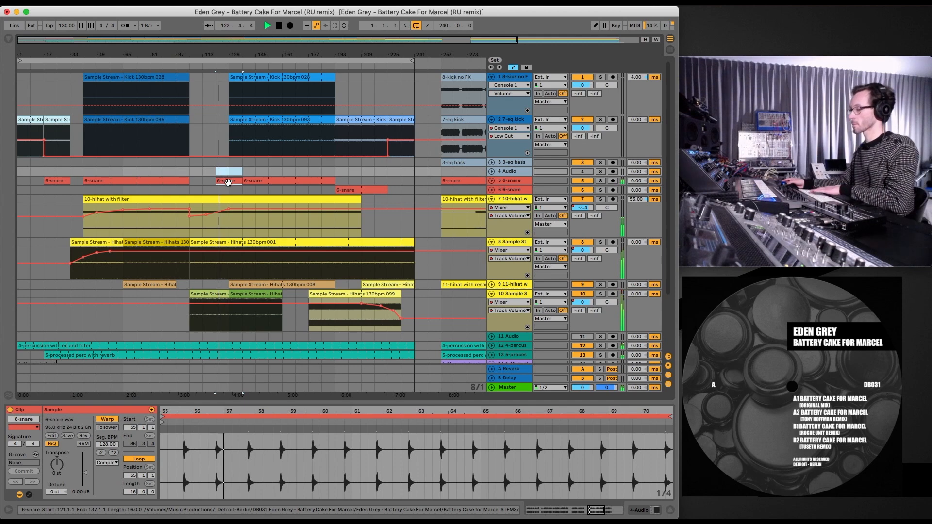
pyautogui.press('Delete')
pyautogui.click(248, 181)
pyautogui.moveTo(249, 180); pyautogui.dragTo(235, 181)
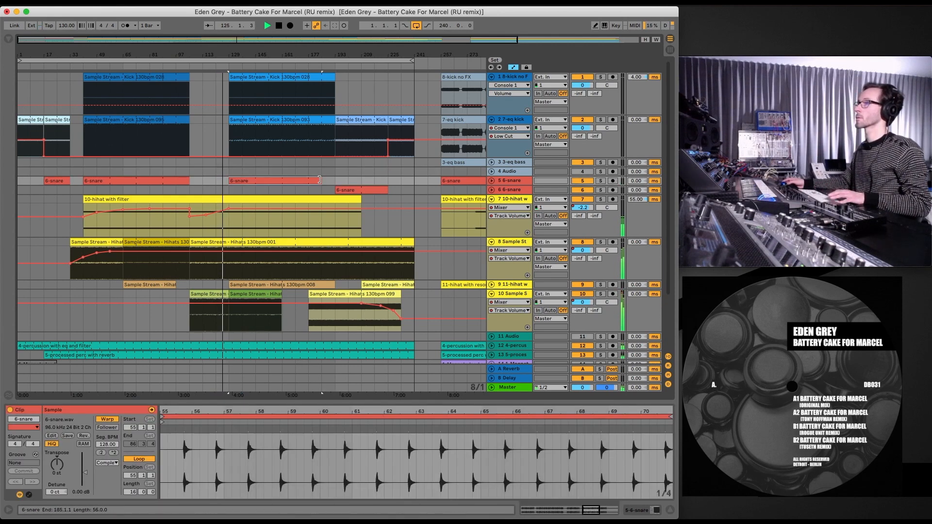
pyautogui.moveTo(283, 181); pyautogui.dragTo(328, 181)
pyautogui.moveTo(216, 180); pyautogui.dragTo(230, 181)
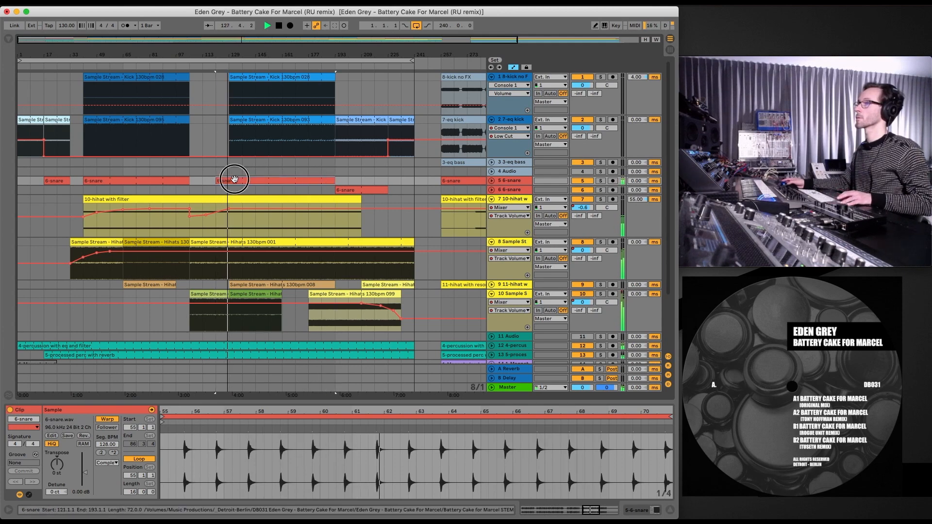
# Step: Copy the 6-snare clip on track 6 to bar 121 and shorten the copy to about bar 145
pyautogui.click(348, 188)
pyautogui.moveTo(348, 189); pyautogui.dragTo(255, 189)
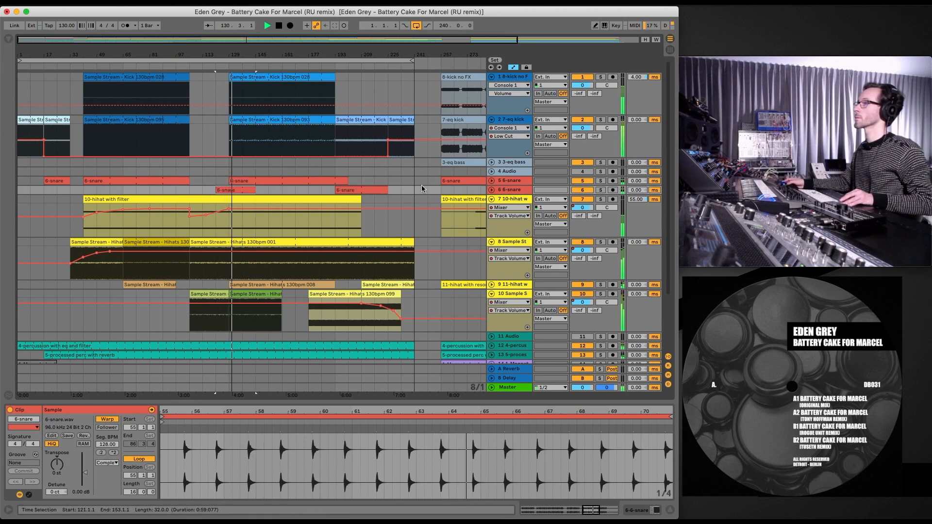
# Step: Show track 6's Track Volume automation and lower it from 0.0 dB to about -18 dB across the 6-snare clip at bar 121
pyautogui.click(492, 190)
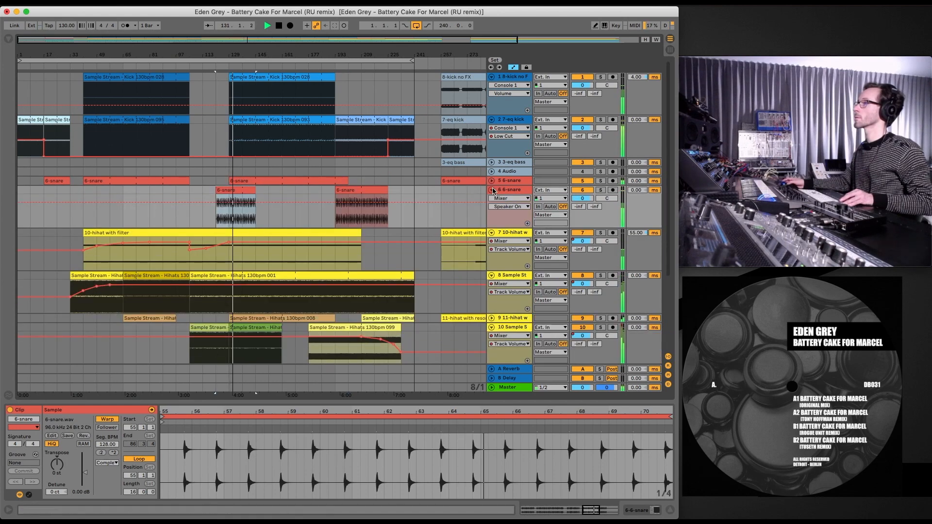
pyautogui.click(510, 206)
pyautogui.click(507, 233)
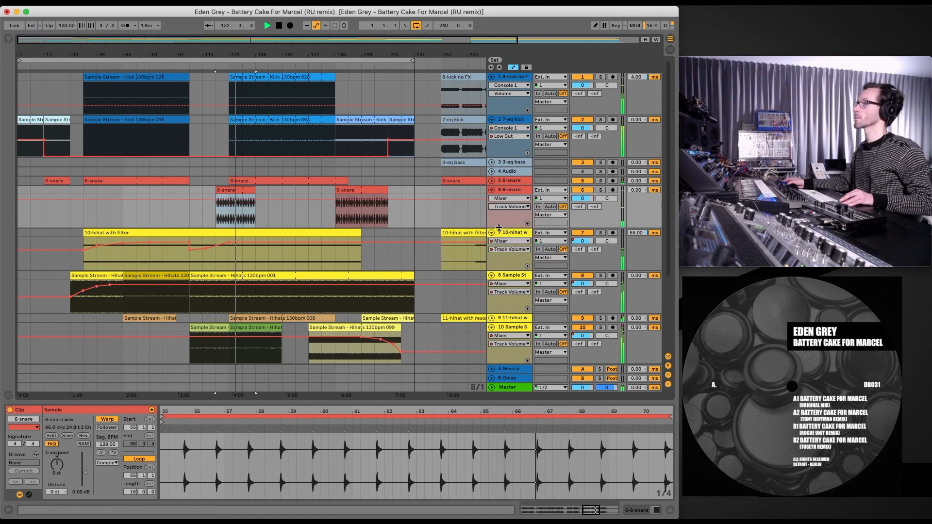
pyautogui.click(241, 200)
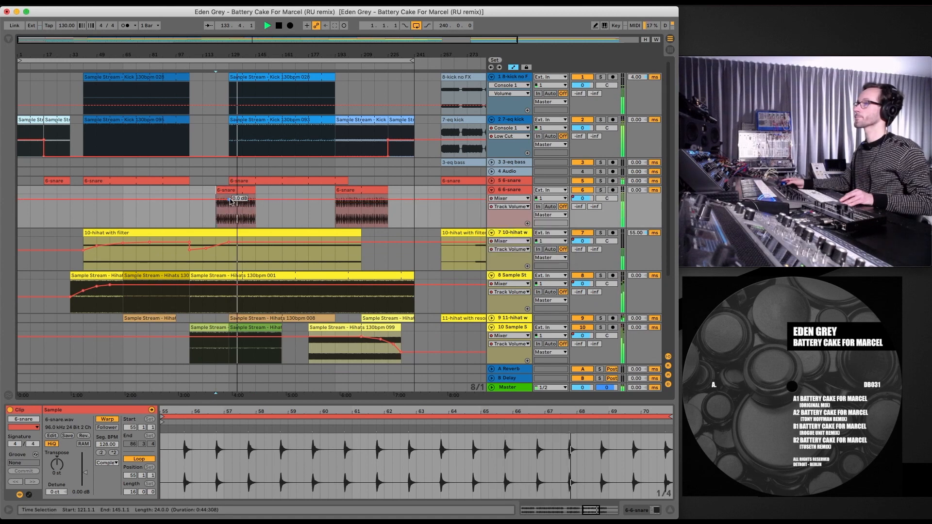
pyautogui.moveTo(241, 200)
pyautogui.mouseDown()
pyautogui.moveTo(252, 206)
pyautogui.moveTo(234, 203)
pyautogui.moveTo(249, 212)
pyautogui.mouseUp()
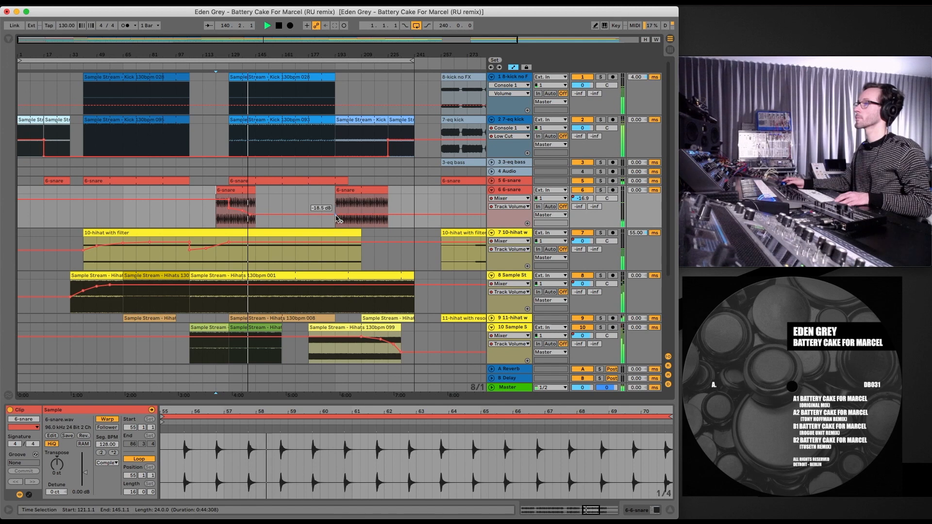
# Step: Fade track 6's volume out by bar 145, hold it down until the clip at bar 193, and add a dip at bar 121
pyautogui.moveTo(331, 214); pyautogui.dragTo(330, 200)
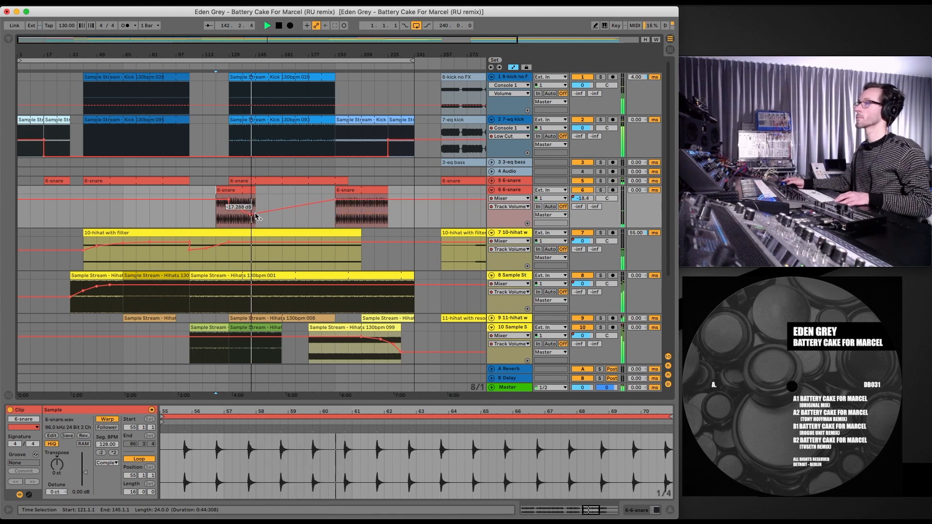
pyautogui.moveTo(260, 213); pyautogui.dragTo(256, 228)
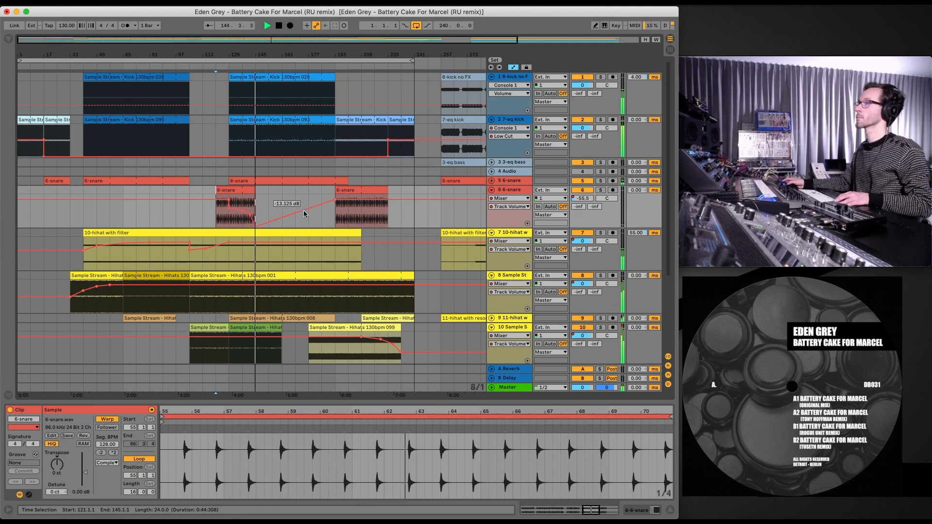
pyautogui.moveTo(304, 211); pyautogui.dragTo(335, 226)
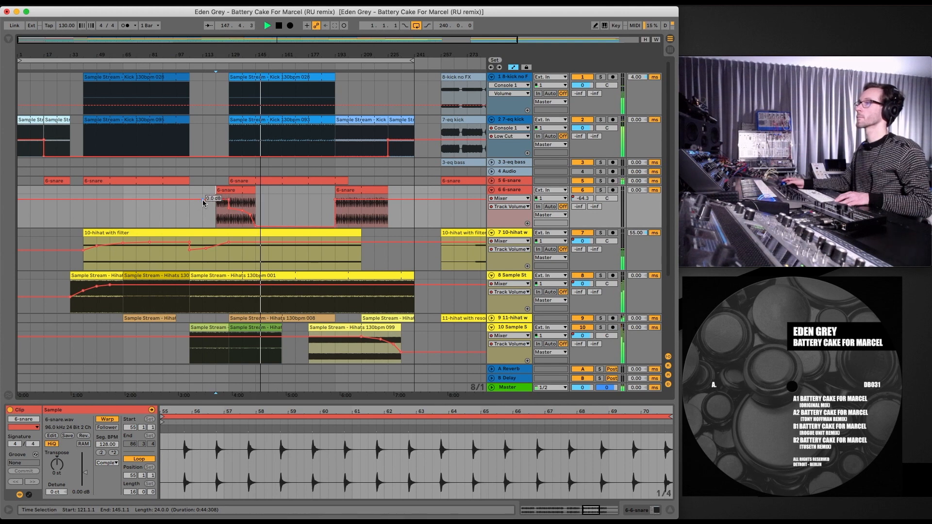
pyautogui.moveTo(202, 203); pyautogui.dragTo(216, 212)
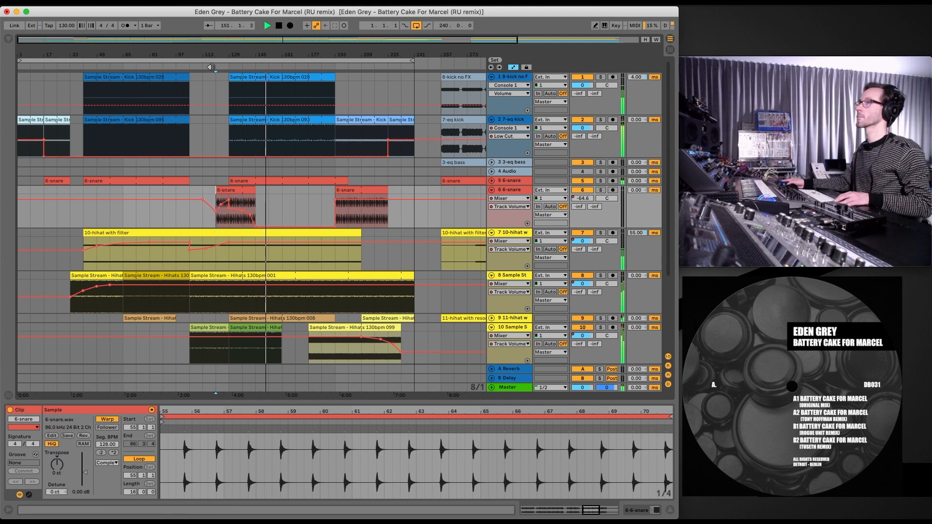
# Step: Unfold and select 6-snare track 5 to check its clips, fold it again, and deactivate track 6
pyautogui.click(492, 180)
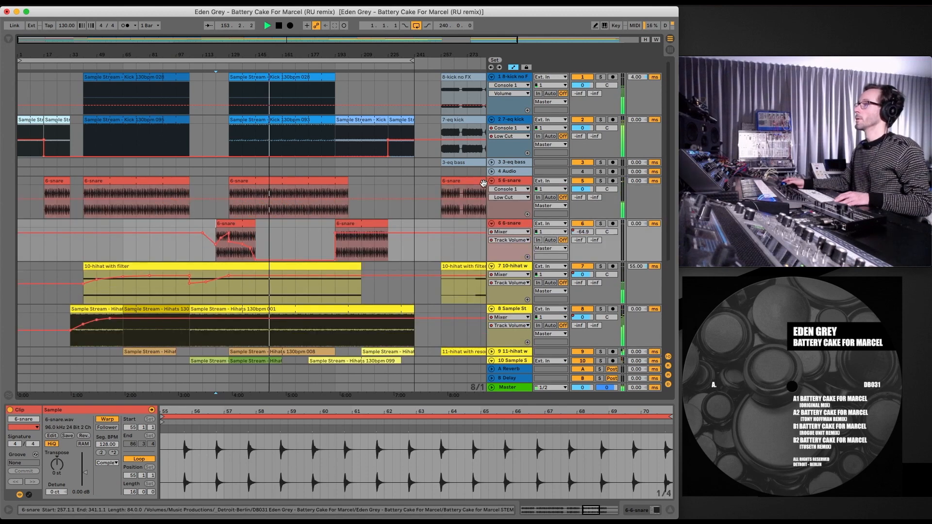
pyautogui.click(508, 183)
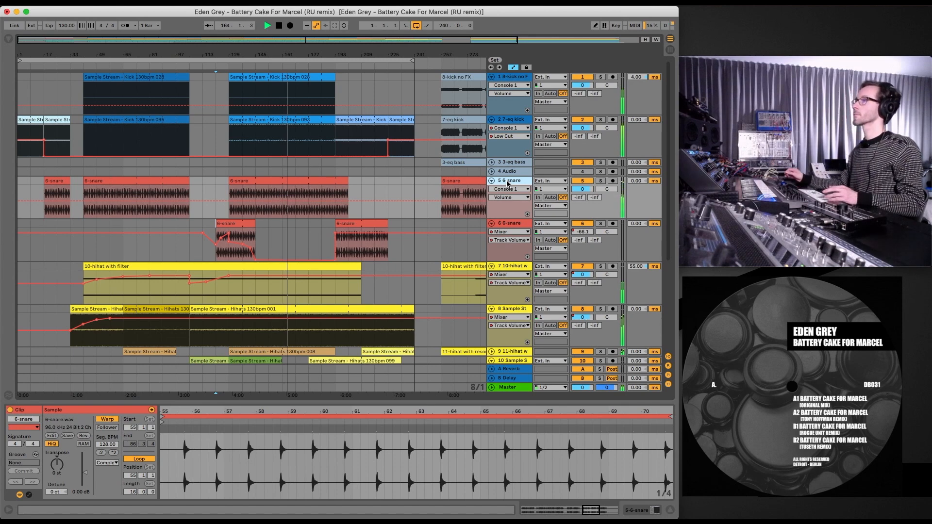
pyautogui.scroll(-2, 360, 254)
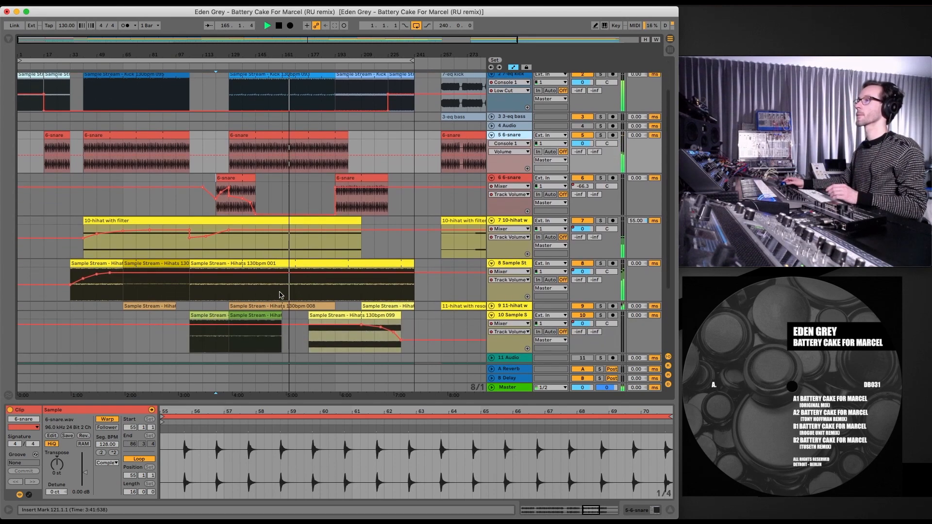
pyautogui.click(491, 135)
pyautogui.click(579, 135)
pyautogui.click(581, 145)
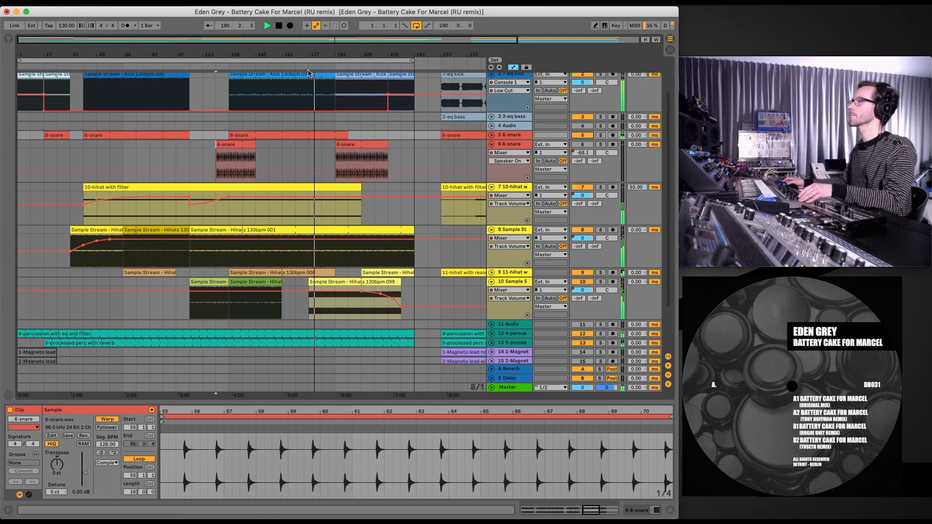
# Step: Stop playback, return to the arrangement start, and examine the tracks down to the unused clips from bar 257
pyautogui.moveTo(304, 52); pyautogui.dragTo(304, 34)
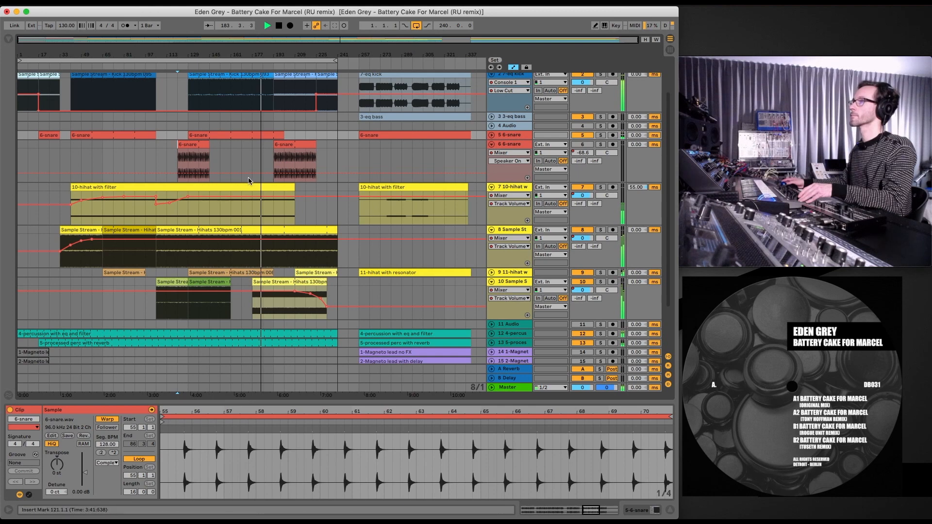
pyautogui.doubleClick(280, 26)
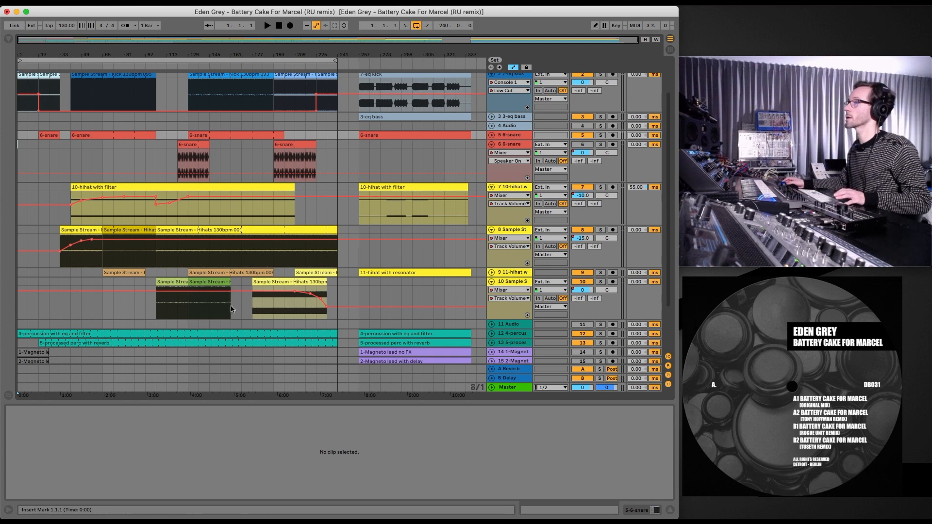
pyautogui.scroll(5, 232, 310)
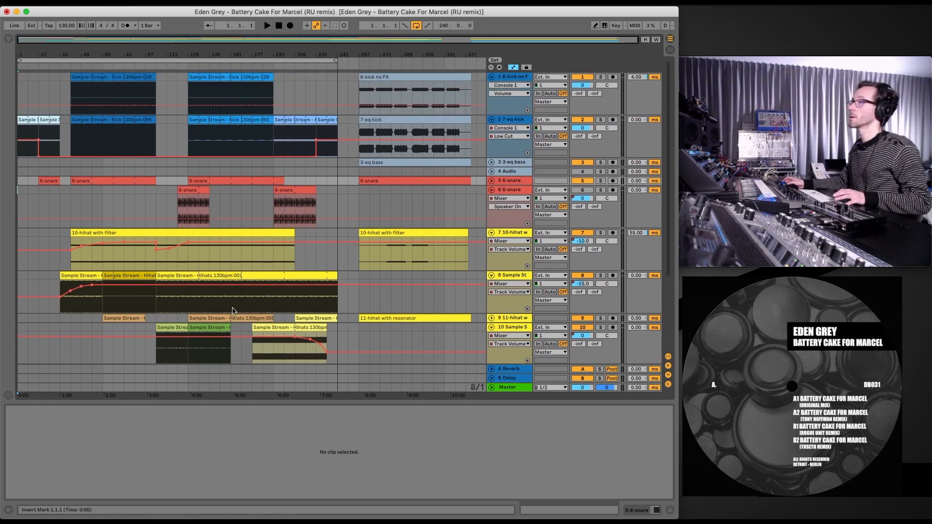
pyautogui.scroll(-1, 232, 310)
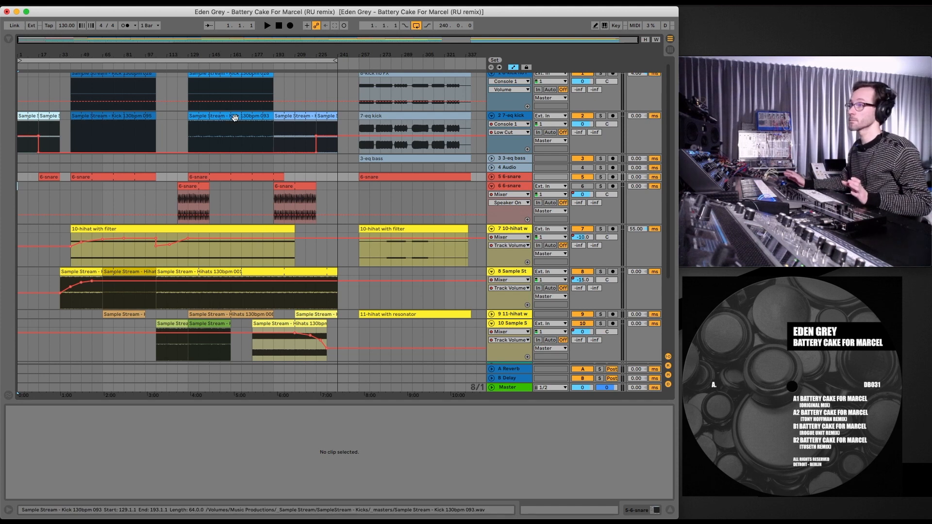
pyautogui.scroll(-5, 285, 219)
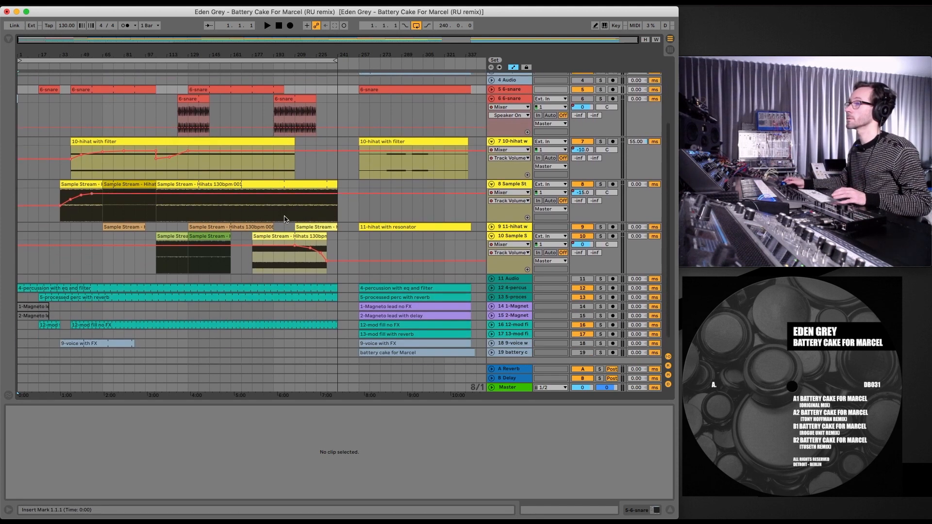
pyautogui.scroll(-1, 285, 219)
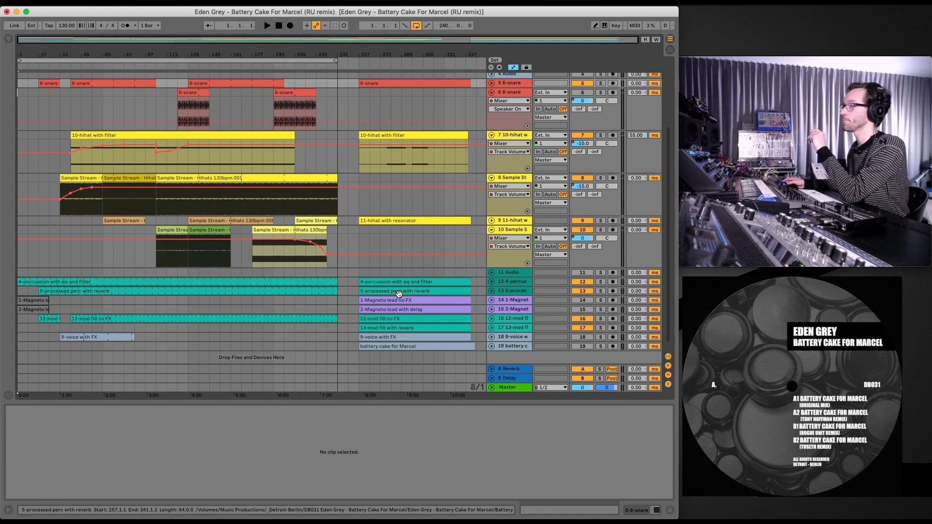
# Step: Move the percussion clips on tracks 12 and 13 from bar 257 to bar 129 and delete the leftover clips from bar 213
pyautogui.moveTo(476, 281); pyautogui.dragTo(202, 289)
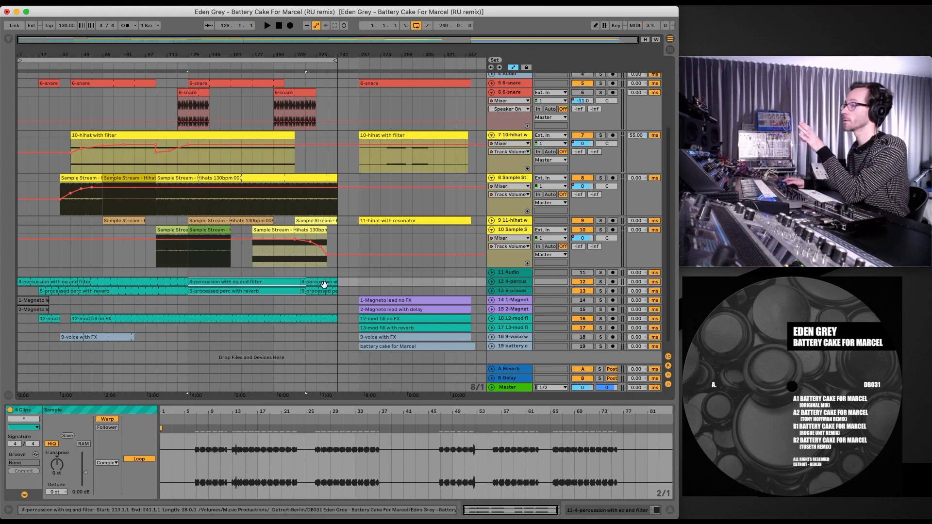
pyautogui.click(343, 282)
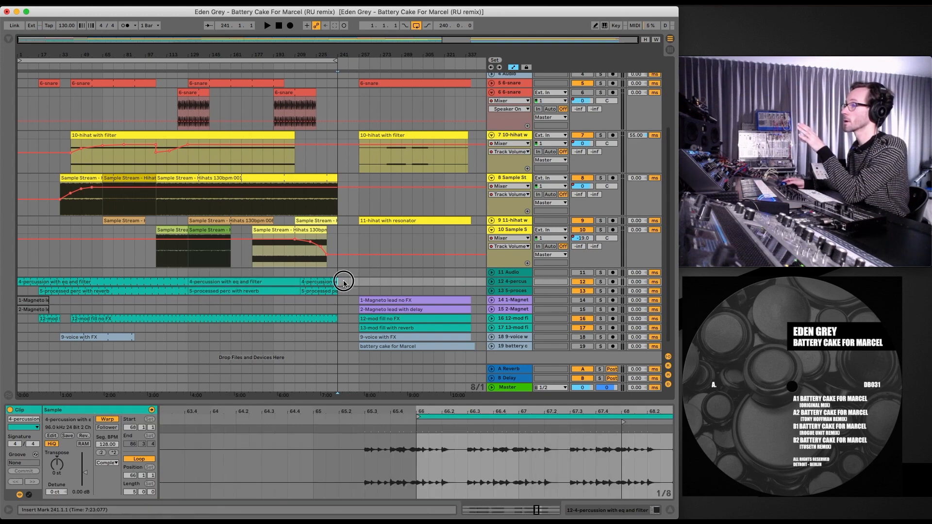
pyautogui.moveTo(343, 281); pyautogui.dragTo(303, 294)
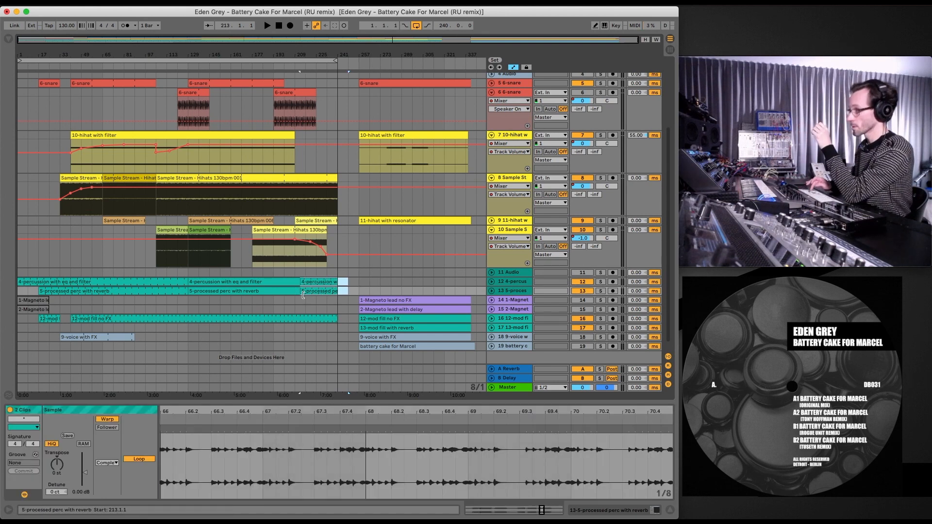
pyautogui.press('Delete')
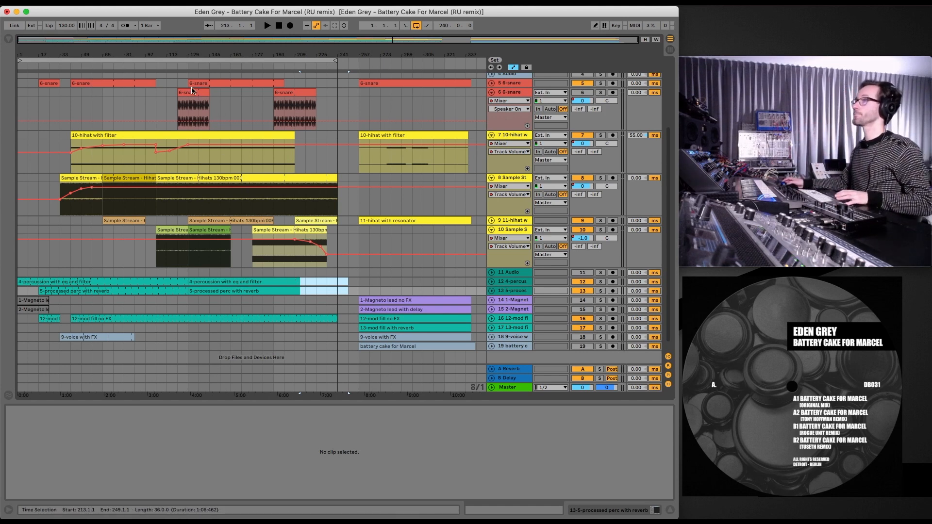
# Step: Play from bar 129, unfold percussion tracks 12 and 13, and fold kick tracks 1 and 2 and snare track 6
pyautogui.click(188, 66)
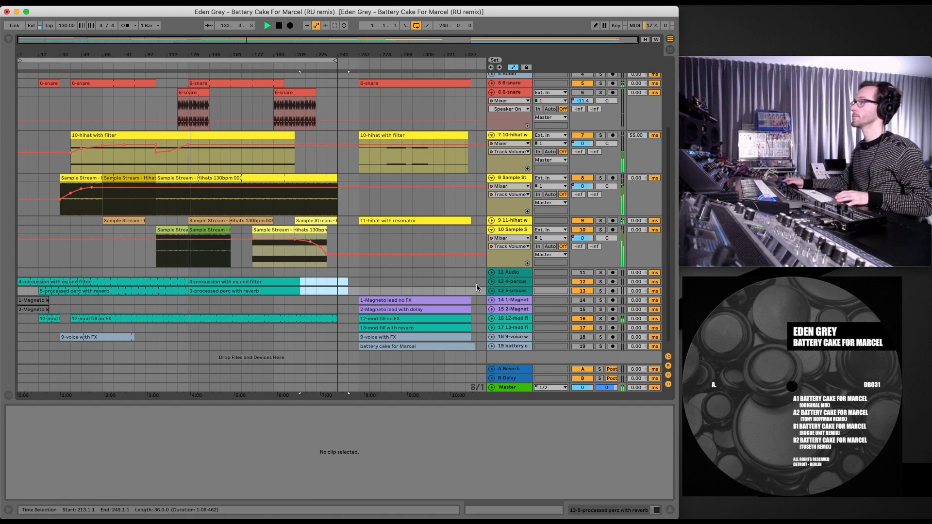
pyautogui.click(491, 281)
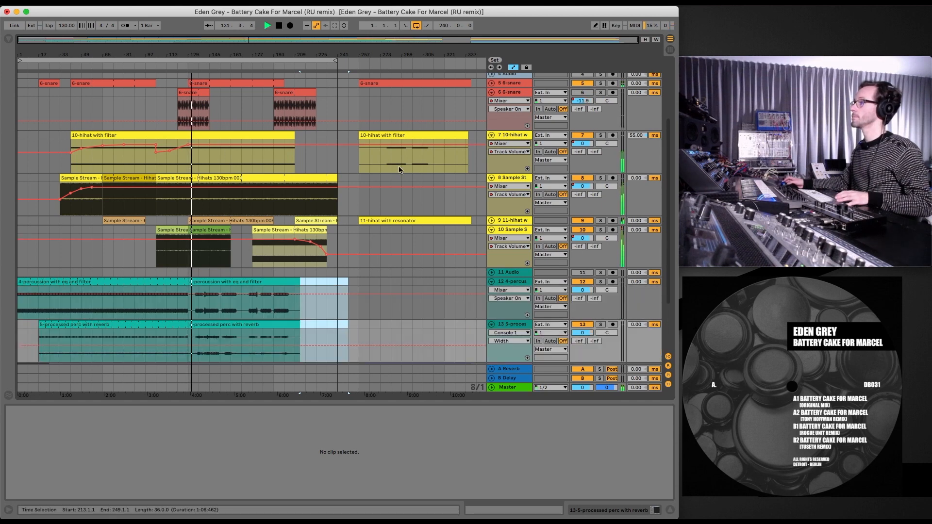
pyautogui.scroll(4, 399, 170)
pyautogui.click(492, 77)
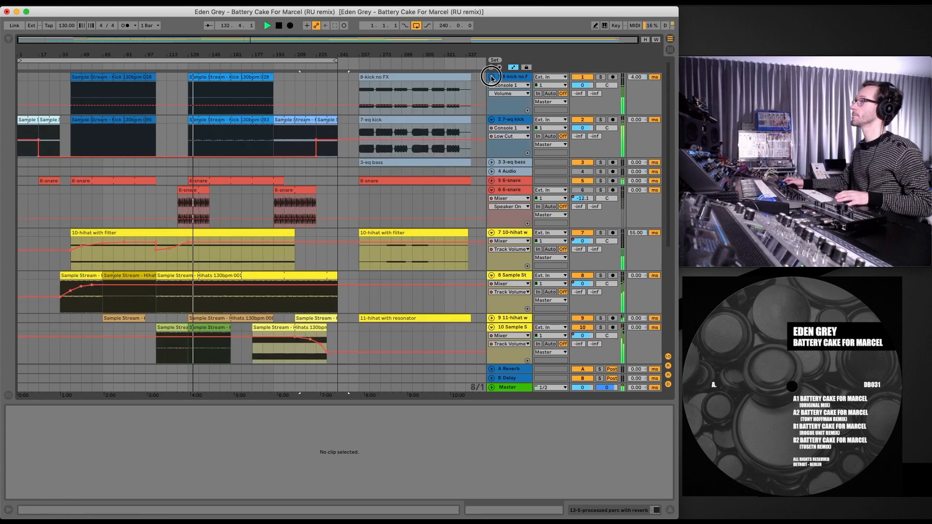
pyautogui.click(491, 86)
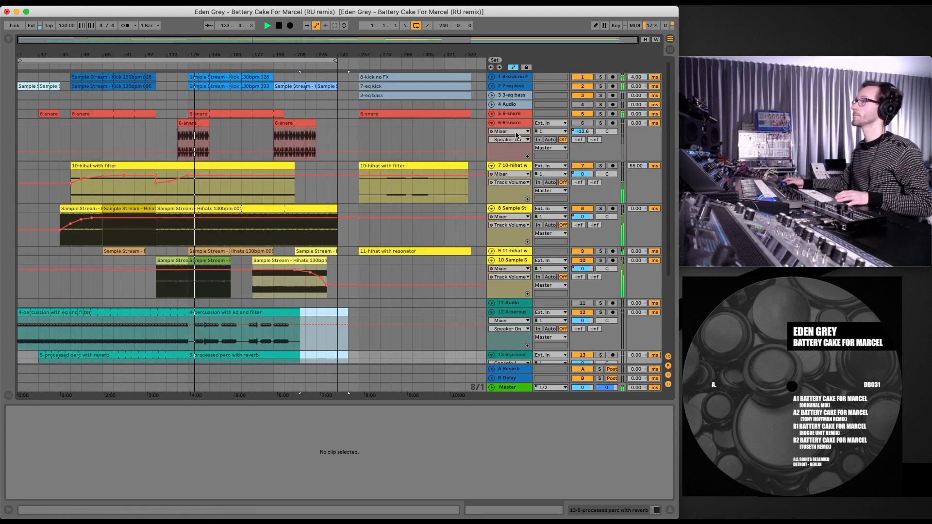
pyautogui.click(491, 122)
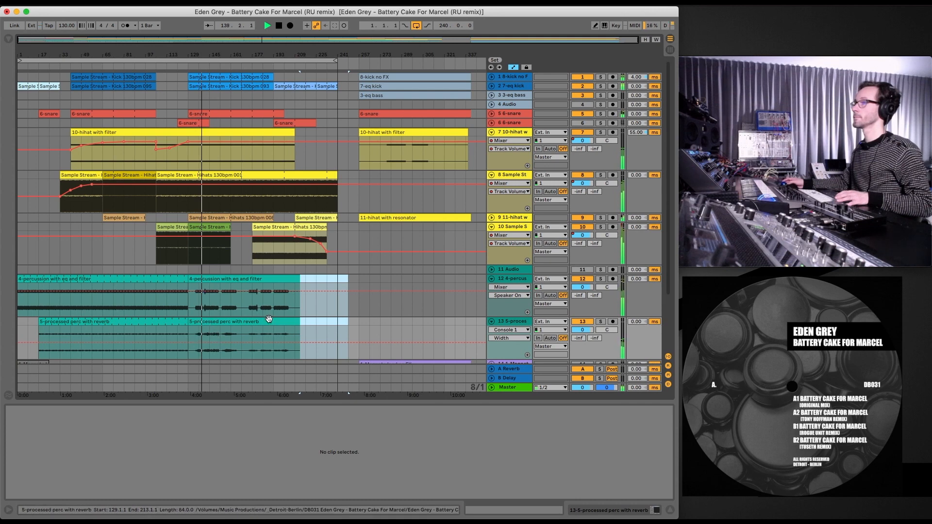
# Step: Mute track 13, trim the start of its second 5-processed perc with reverb clip to bar 137, and unmute the track
pyautogui.click(580, 322)
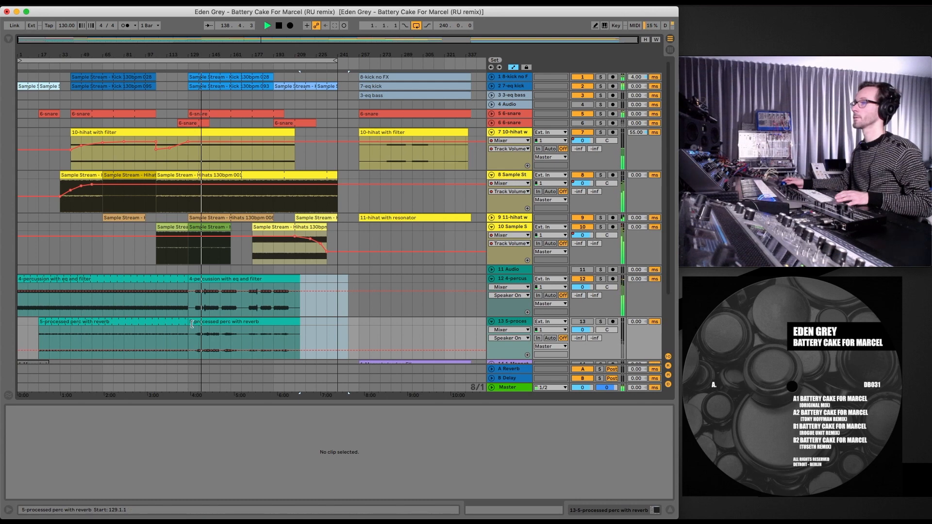
pyautogui.moveTo(193, 324); pyautogui.dragTo(202, 324)
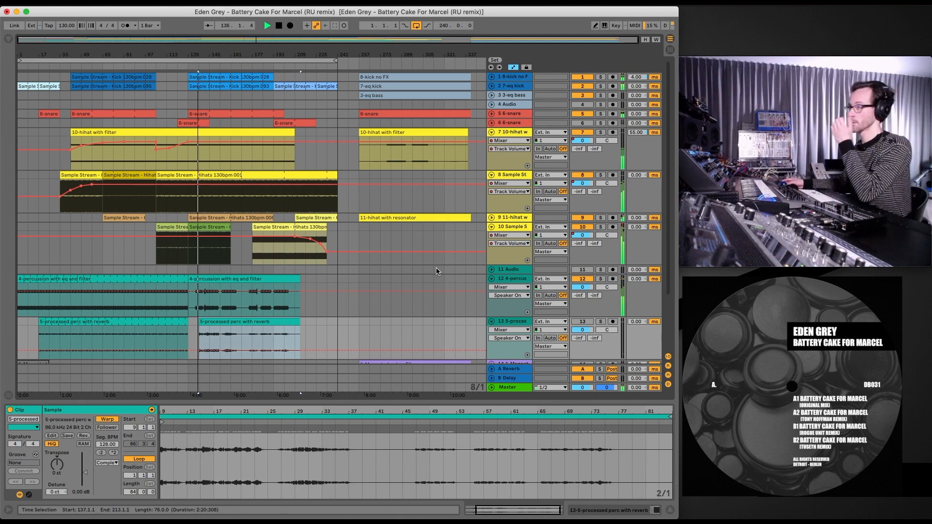
pyautogui.click(577, 322)
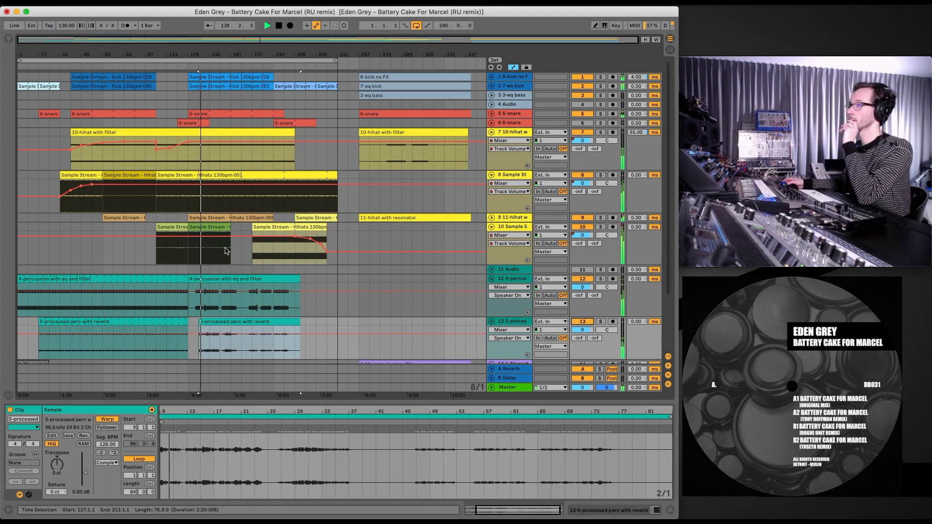
# Step: Trim the start of the second 4-percussion with eq and filter clip on track 12 to bar 134
pyautogui.moveTo(197, 58); pyautogui.dragTo(196, 126)
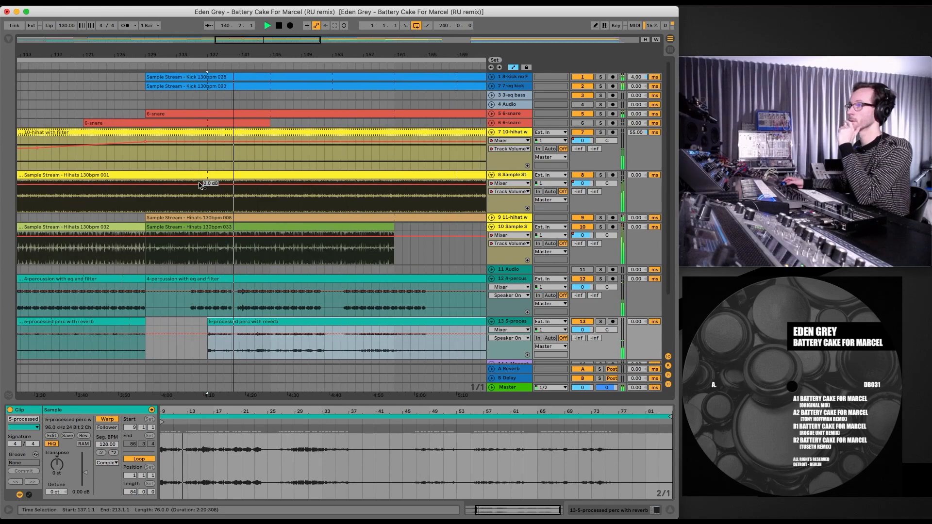
pyautogui.click(149, 279)
pyautogui.moveTo(149, 279); pyautogui.dragTo(187, 282)
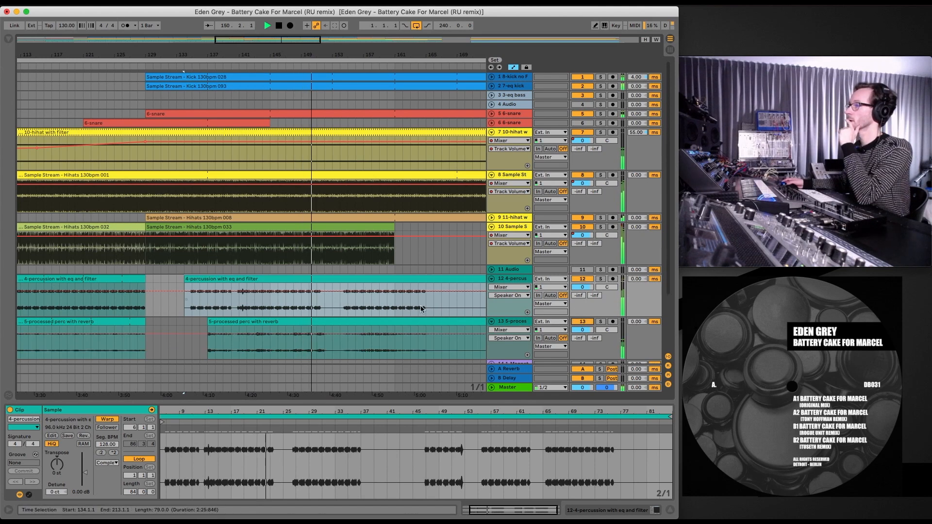
# Step: Replay the section from about bar 136, solo track 13, and trim its second 5-processed perc with reverb clip to start at bar 154
pyautogui.click(203, 63)
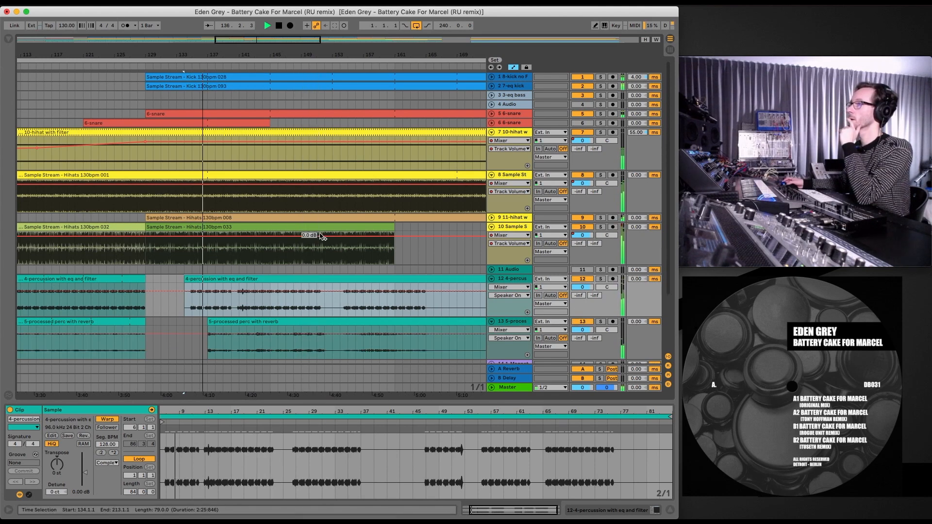
pyautogui.click(601, 322)
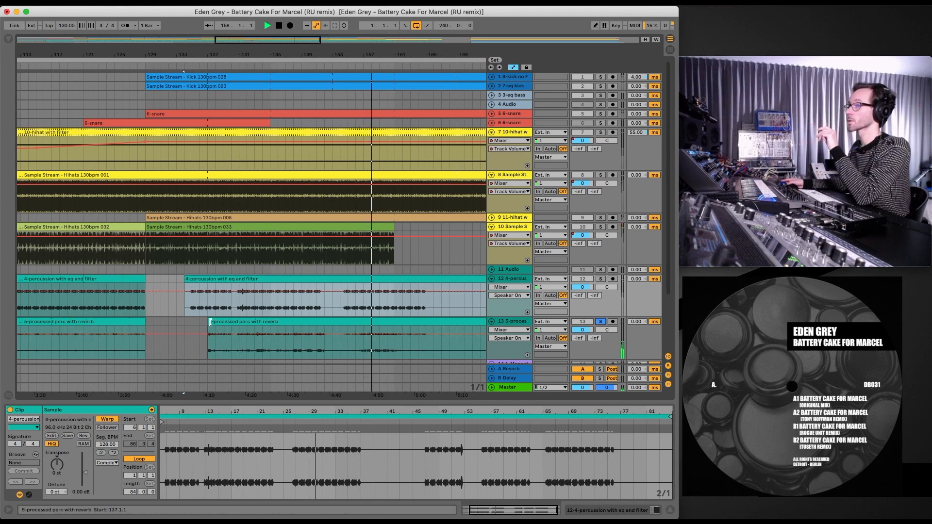
pyautogui.moveTo(209, 322); pyautogui.dragTo(340, 333)
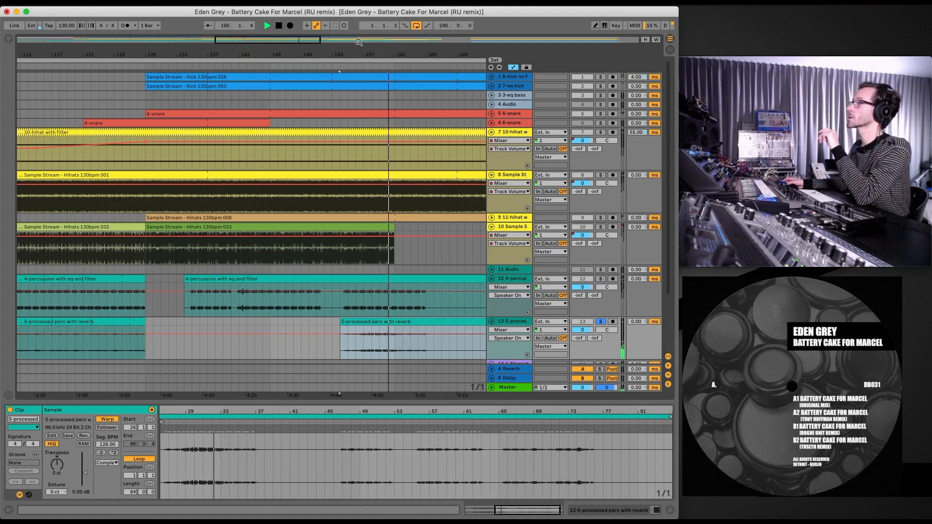
# Step: Move bars 154 to 167 of the 5-processed perc with reverb clip on track 13 to bar 134 and play from bar 133
pyautogui.moveTo(441, 54); pyautogui.dragTo(322, 44)
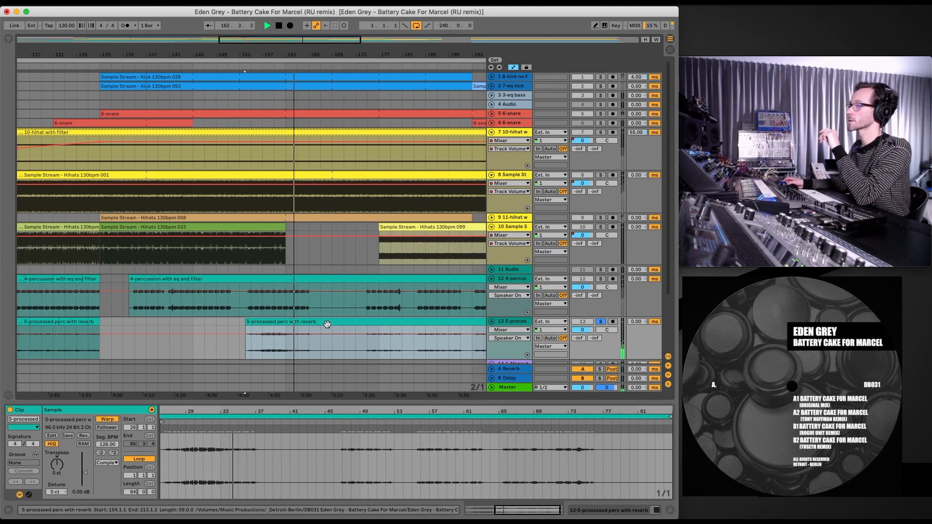
pyautogui.click(236, 322)
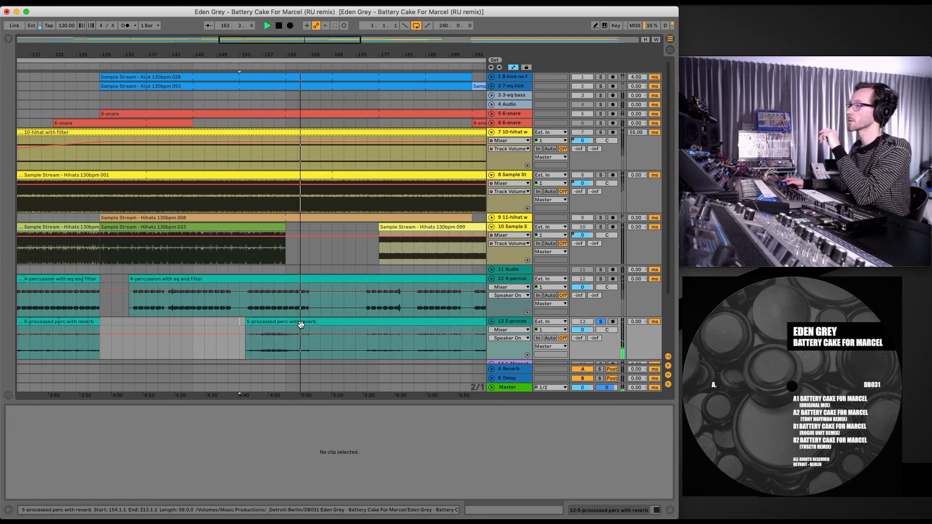
pyautogui.moveTo(238, 321); pyautogui.dragTo(314, 324)
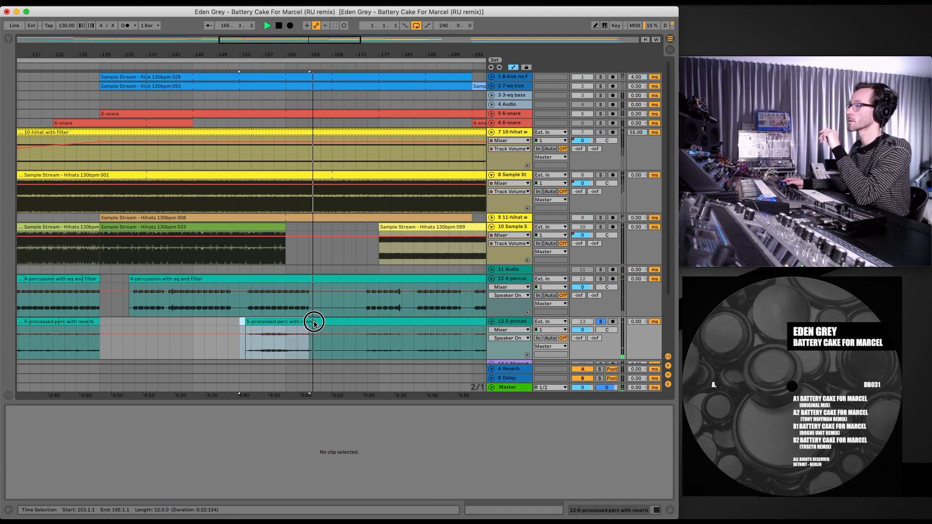
pyautogui.click(308, 322)
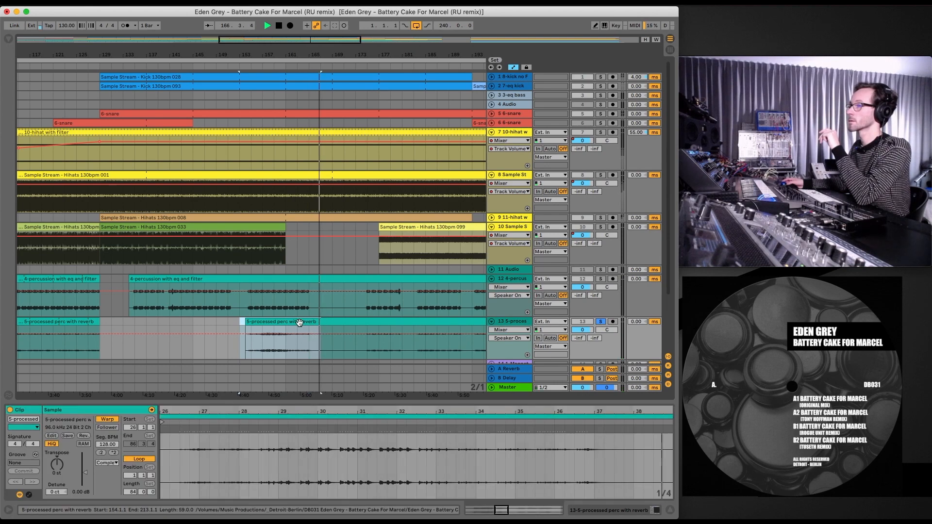
pyautogui.moveTo(299, 322); pyautogui.dragTo(188, 329)
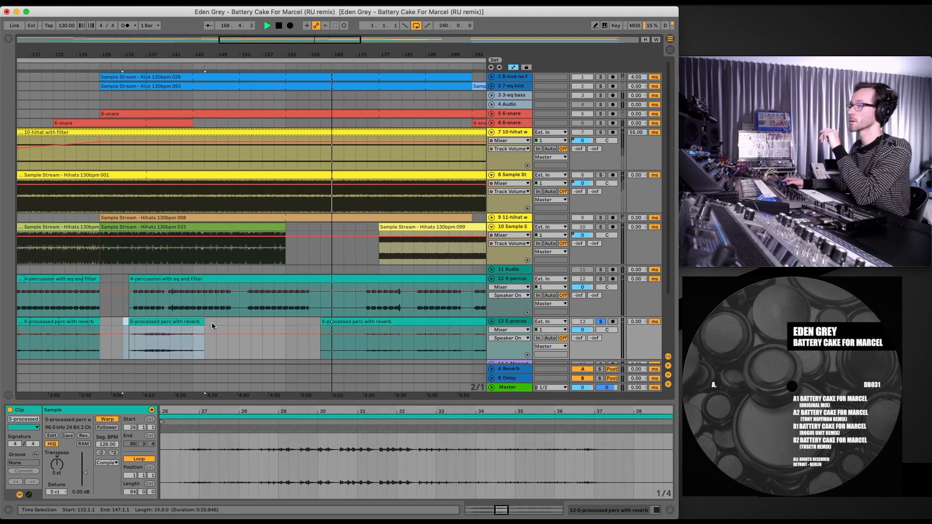
pyautogui.click(123, 65)
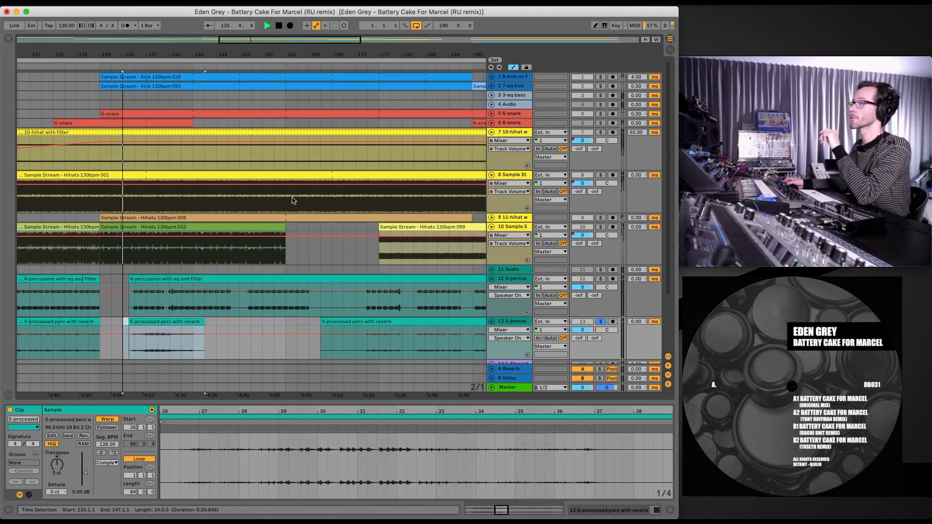
# Step: Solo track 12, split off the first seven bars of its second 4-percussion clip, and shift that piece to bar 132
pyautogui.click(601, 280)
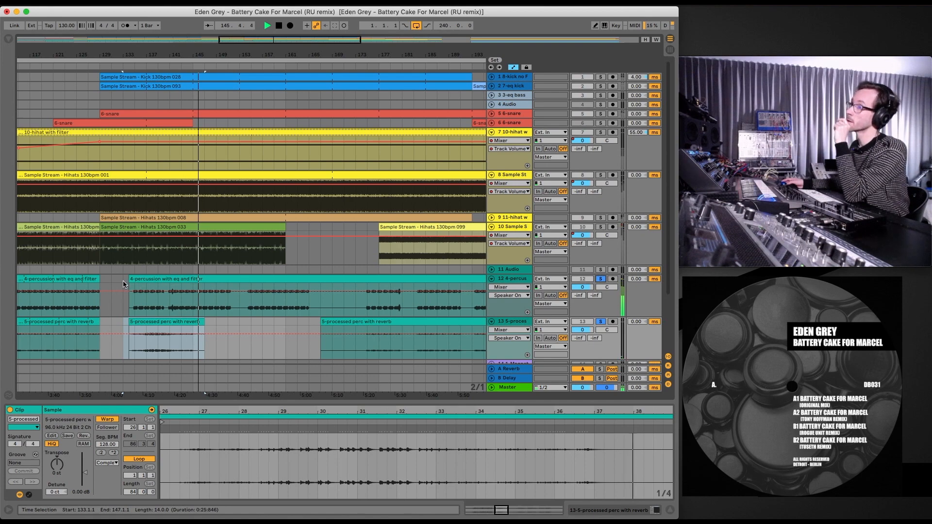
pyautogui.moveTo(122, 280)
pyautogui.mouseDown()
pyautogui.moveTo(167, 282)
pyautogui.moveTo(154, 280)
pyautogui.mouseUp()
pyautogui.click(169, 279)
pyautogui.click(157, 279)
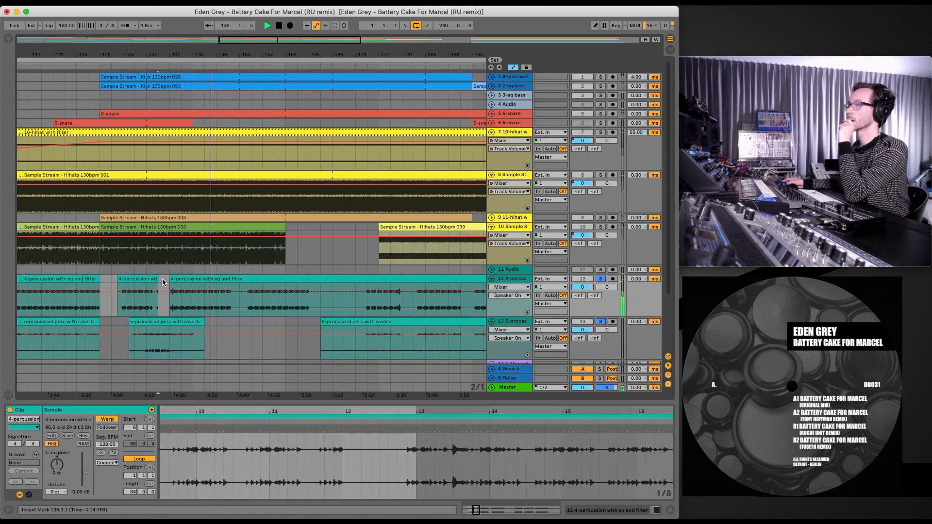
pyautogui.click(151, 280)
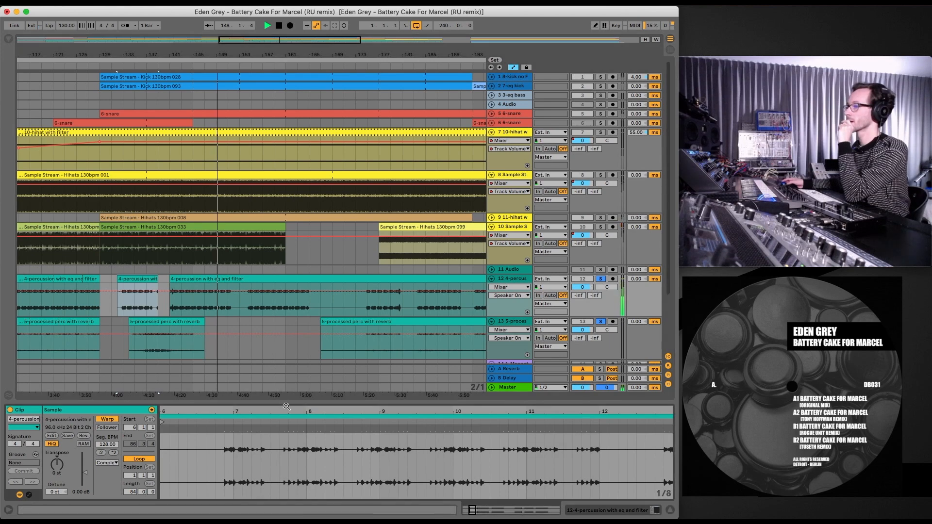
# Step: Set the short 4-percussion clip's loop to a brief section starting at bar 11, and move the clip to bar 134
pyautogui.moveTo(286, 410); pyautogui.dragTo(232, 413)
pyautogui.moveTo(165, 416); pyautogui.dragTo(288, 416)
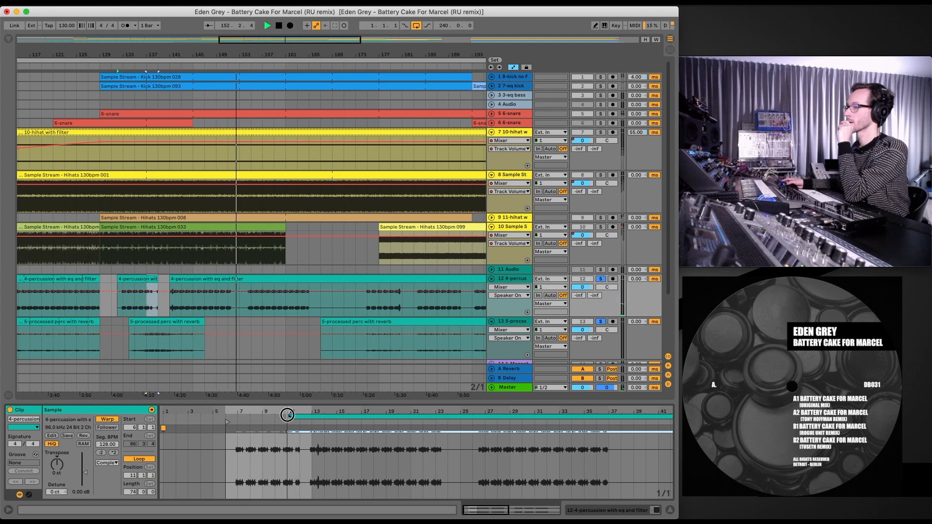
pyautogui.moveTo(627, 413); pyautogui.dragTo(516, 412)
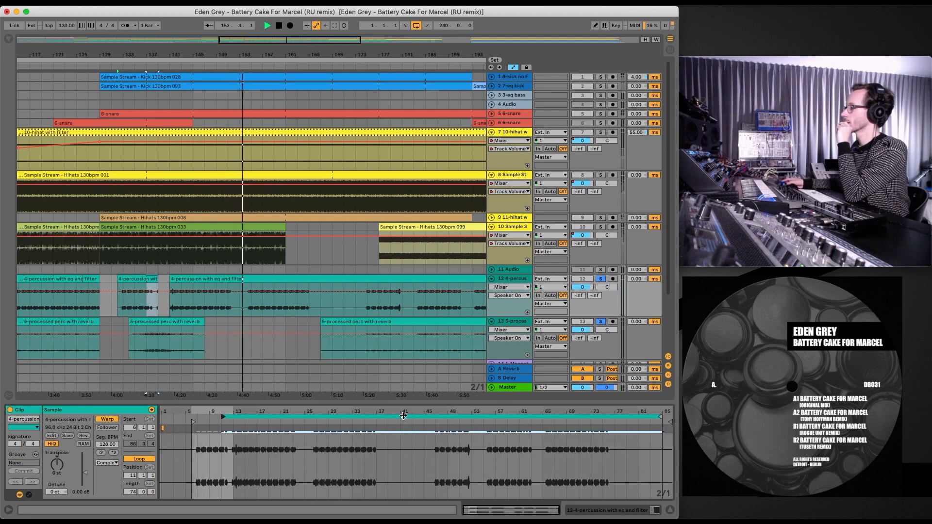
pyautogui.moveTo(661, 416)
pyautogui.mouseDown()
pyautogui.moveTo(277, 420)
pyautogui.moveTo(225, 430)
pyautogui.mouseUp()
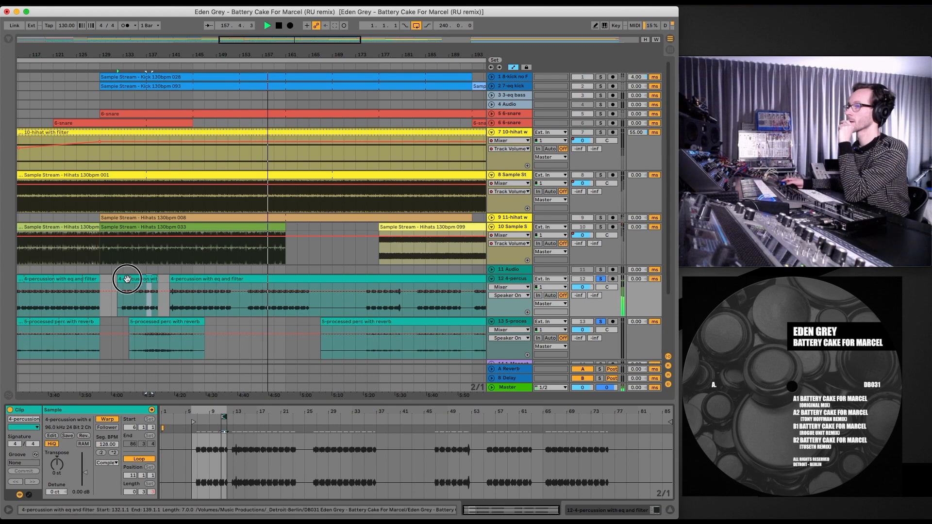
pyautogui.moveTo(126, 278); pyautogui.dragTo(136, 279)
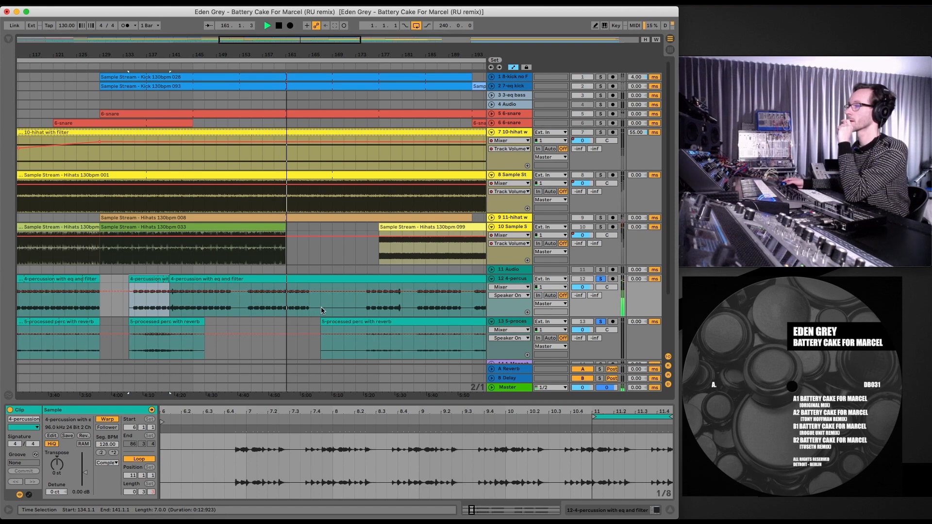
# Step: Move bars 155 to 165 of tracks 12 and 13 to bar 151 and replay from about bar 148
pyautogui.moveTo(310, 320); pyautogui.dragTo(245, 284)
pyautogui.click(246, 281)
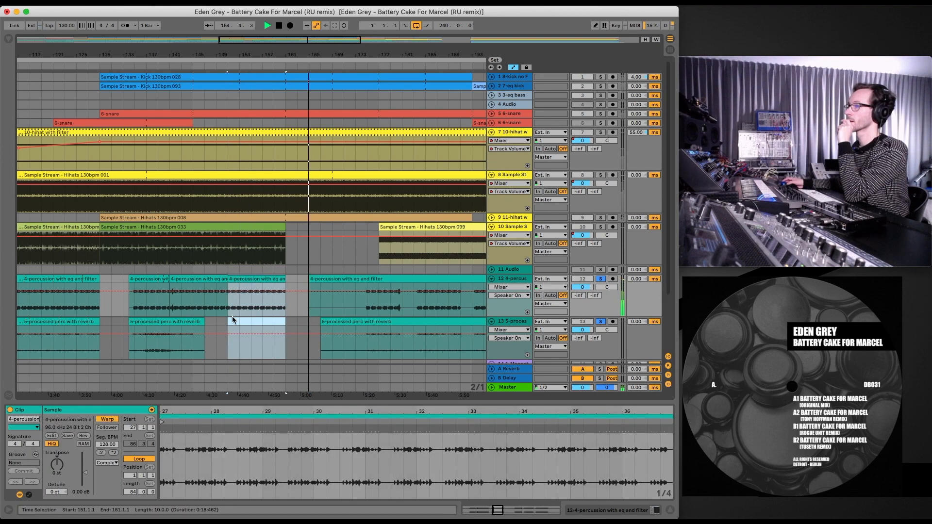
pyautogui.click(212, 65)
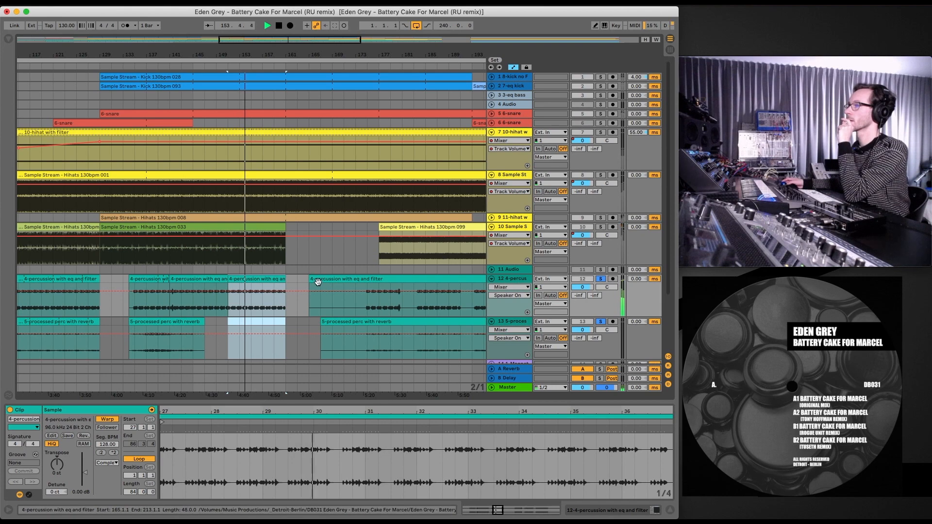
# Step: Clear bars 165 to 175 on tracks 12 and 13, and move bars 175 to 181 of both to bar 161
pyautogui.moveTo(309, 278); pyautogui.dragTo(364, 342)
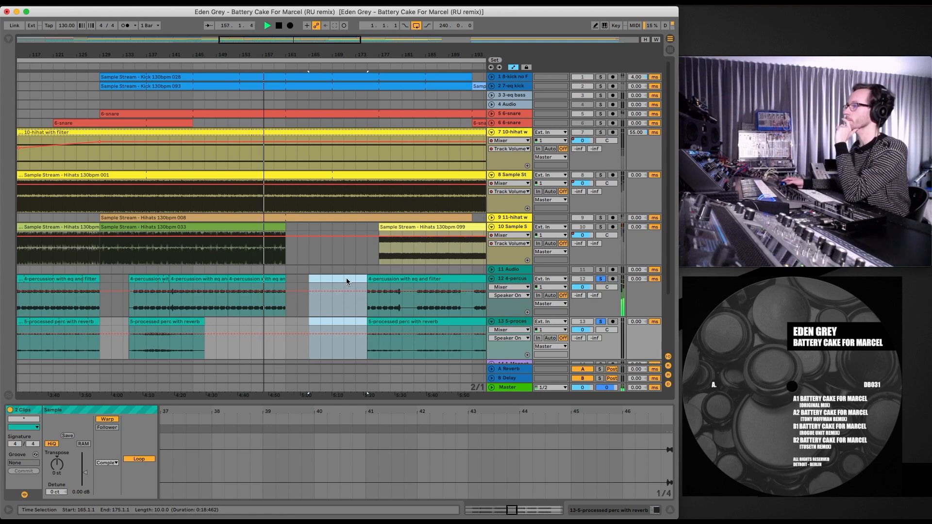
pyautogui.click(356, 277)
pyautogui.moveTo(367, 277); pyautogui.dragTo(298, 282)
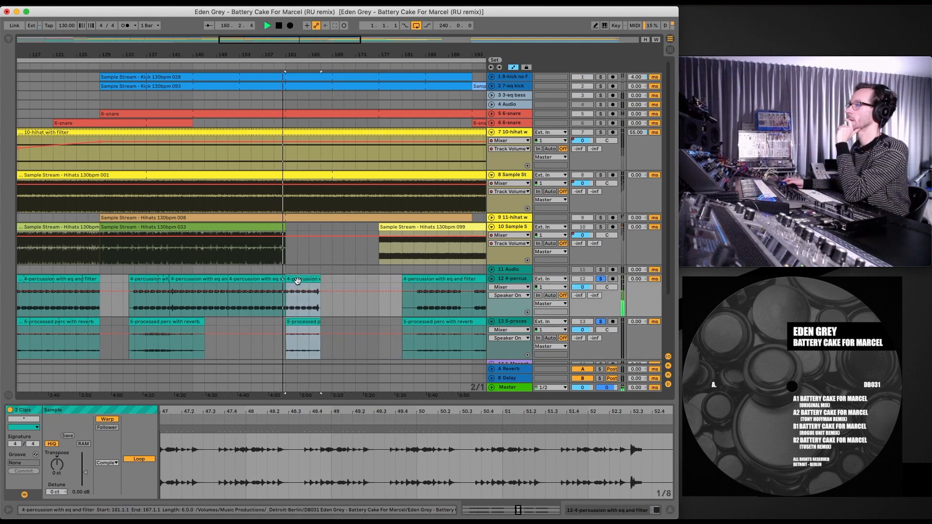
# Step: Set the loop of the 5-processed perc with reverb clip at bar 134 to start at bar 26 with an 11-bar length
pyautogui.click(198, 323)
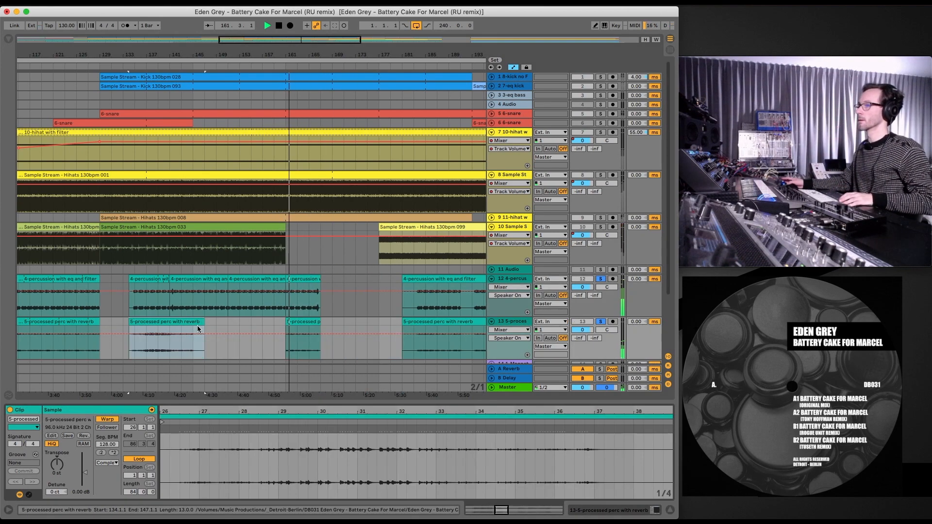
pyautogui.moveTo(234, 410); pyautogui.dragTo(234, 395)
pyautogui.moveTo(260, 411); pyautogui.dragTo(261, 391)
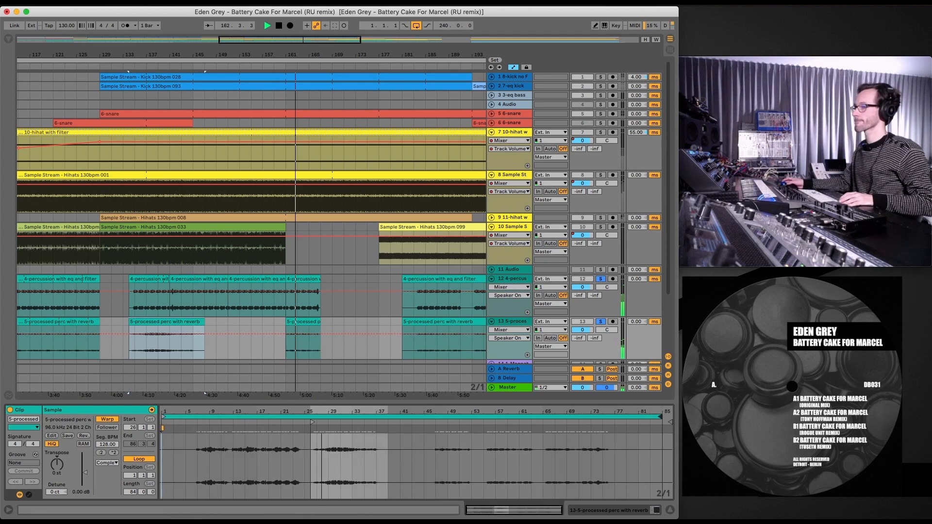
pyautogui.moveTo(163, 417); pyautogui.dragTo(313, 424)
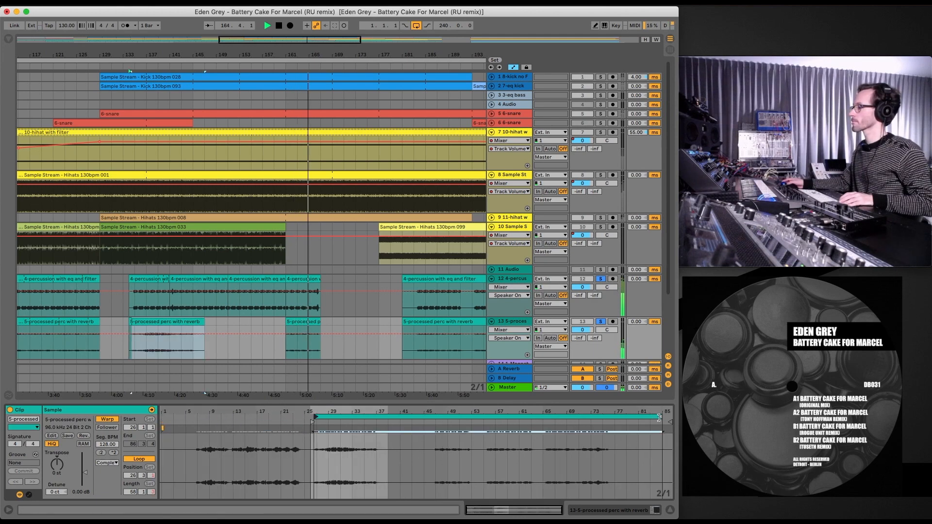
pyautogui.moveTo(660, 416); pyautogui.dragTo(380, 432)
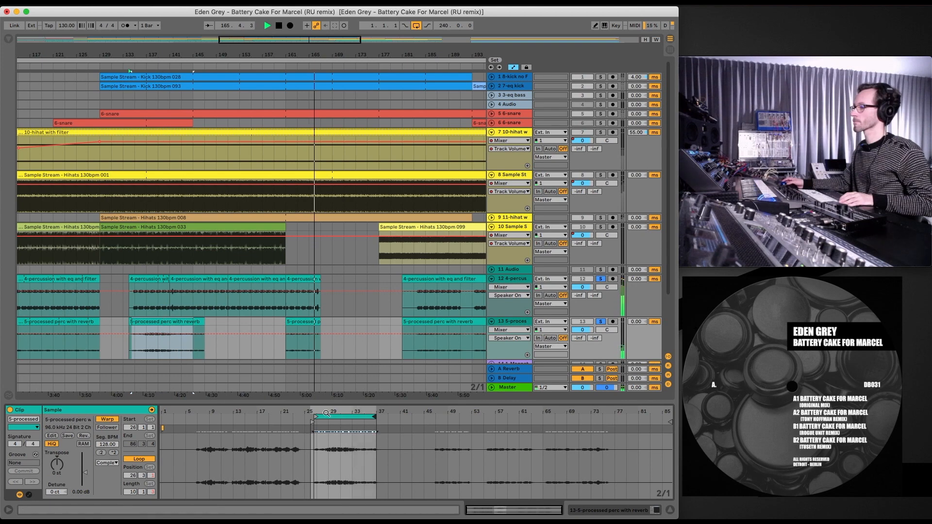
pyautogui.moveTo(322, 410); pyautogui.dragTo(229, 416)
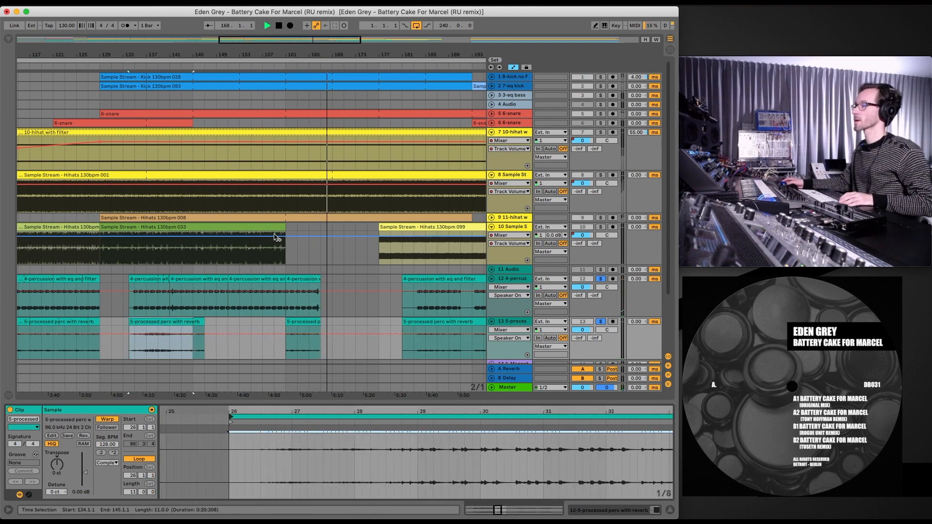
pyautogui.moveTo(333, 411); pyautogui.dragTo(377, 256)
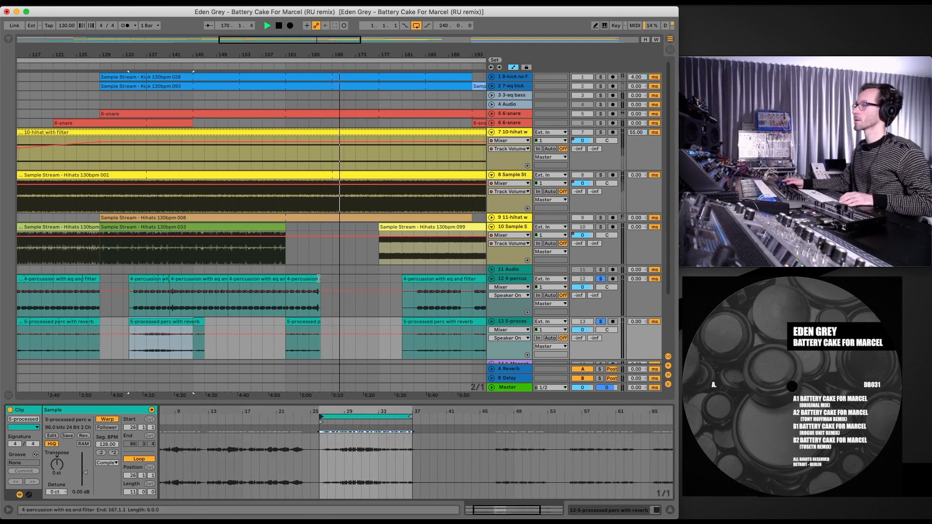
# Step: Copy bars 165 to 169 of tracks 12 and 13 to bar 169, and extend track 13's looped reverb clip to bar 159
pyautogui.moveTo(325, 278); pyautogui.dragTo(340, 322)
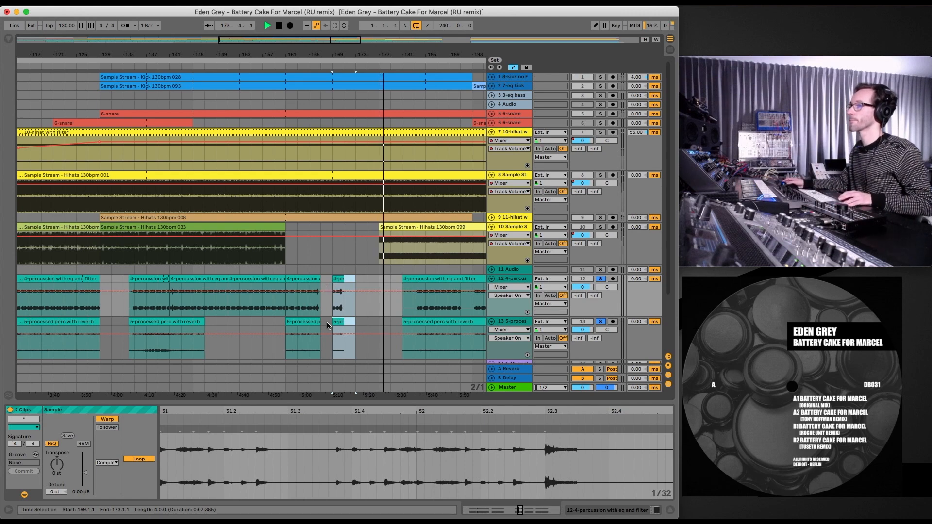
pyautogui.moveTo(209, 331); pyautogui.dragTo(286, 335)
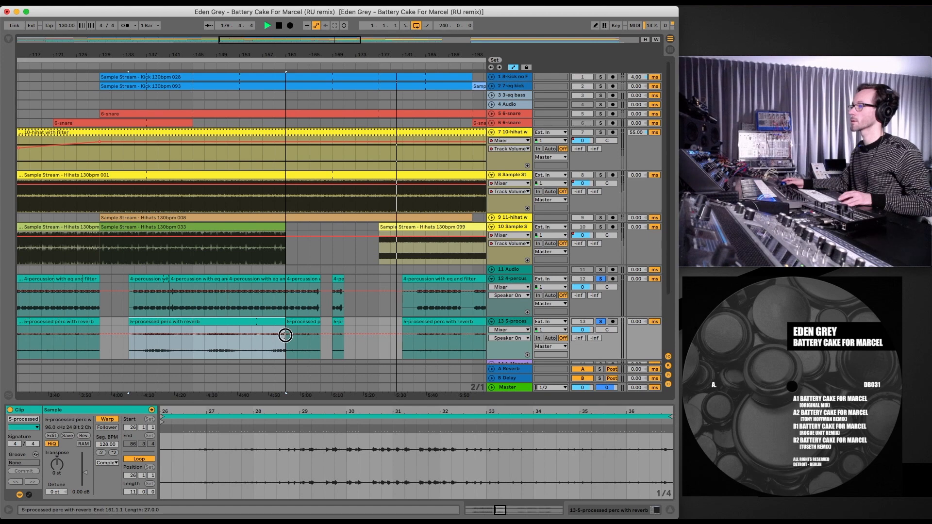
pyautogui.moveTo(285, 335); pyautogui.dragTo(277, 336)
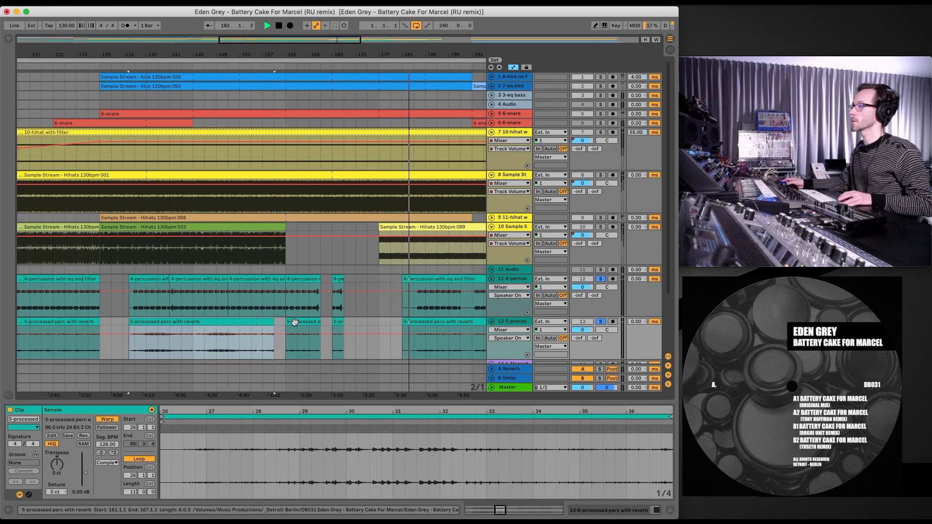
# Step: Delete the track 13 clip at bars 161 to 167 and extend the looped reverb clip before it to bar 169
pyautogui.click(294, 322)
pyautogui.press('Delete')
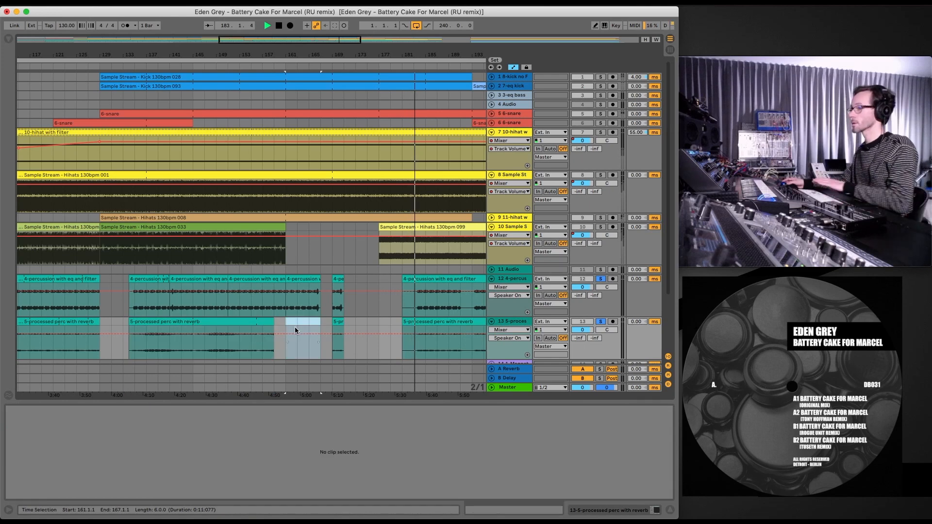
pyautogui.moveTo(275, 322); pyautogui.dragTo(328, 326)
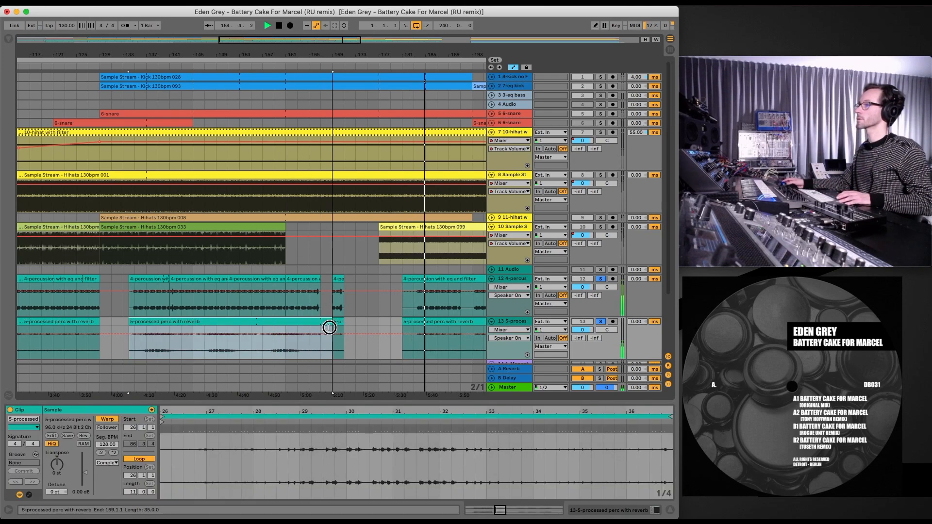
# Step: Set the loop of track 12's 4-percussion clip at bar 161 to start at bar 48 with a 4-bar length
pyautogui.click(312, 278)
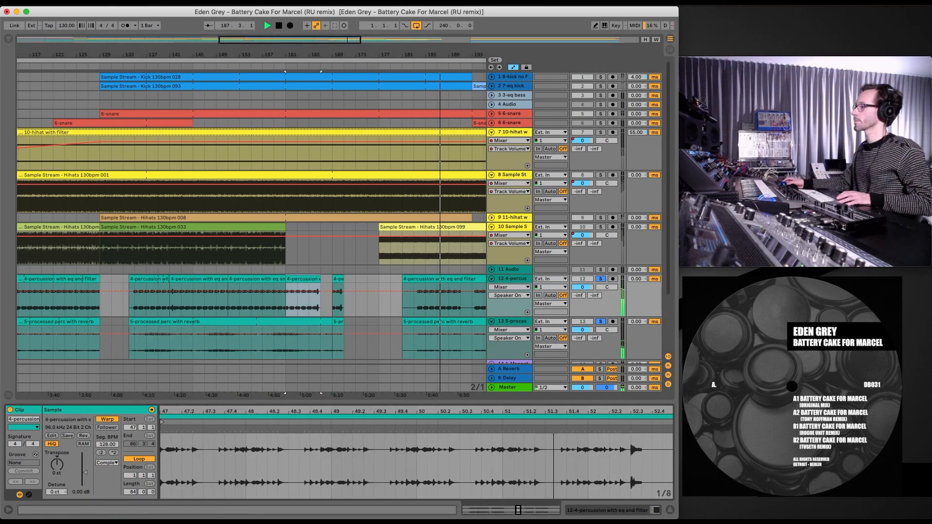
pyautogui.moveTo(554, 411); pyautogui.dragTo(554, 369)
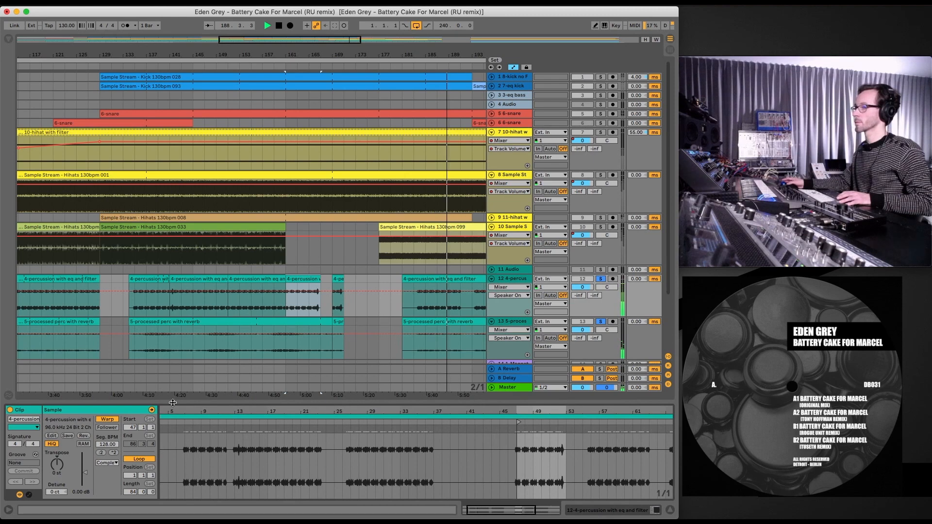
pyautogui.moveTo(171, 414); pyautogui.dragTo(450, 416)
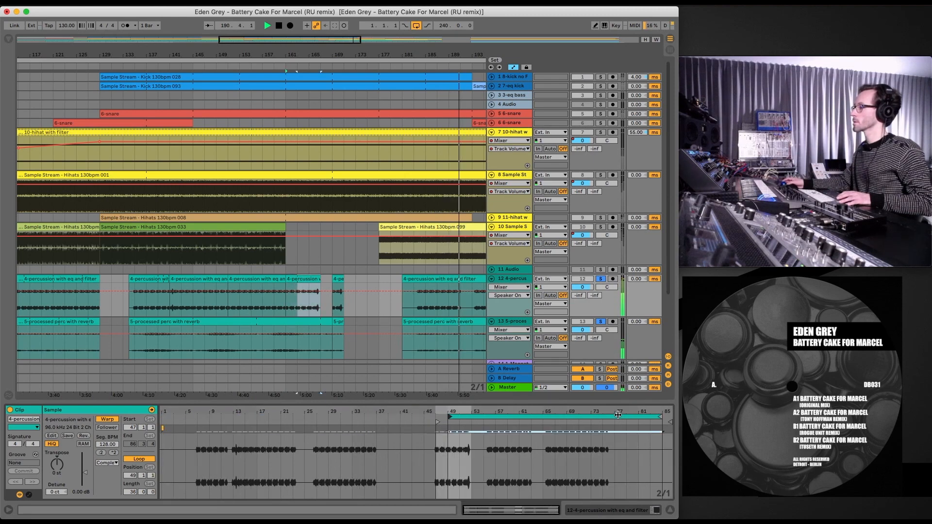
pyautogui.moveTo(660, 416); pyautogui.dragTo(536, 419)
pyautogui.moveTo(355, 416); pyautogui.dragTo(291, 416)
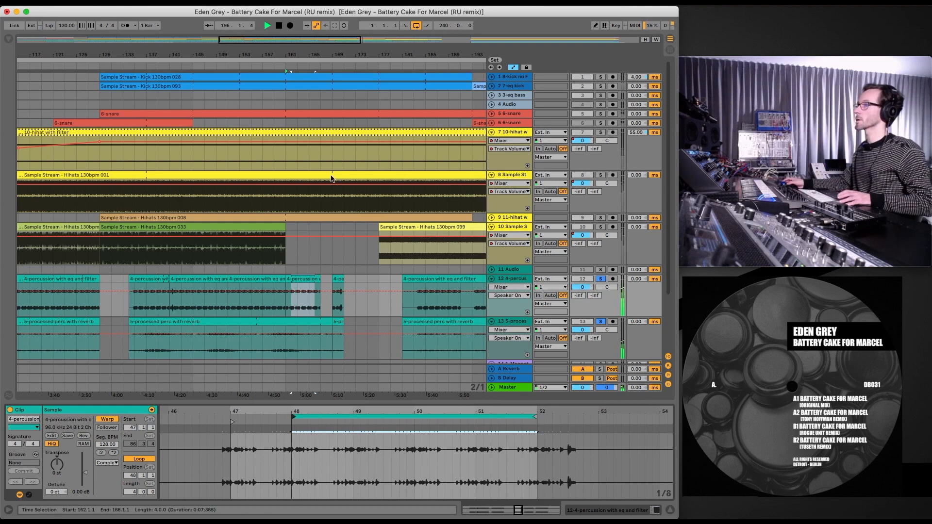
# Step: Replay from bar 161, extend the looped 4-percussion clip to bar 169, and check its loop section in the sample view
pyautogui.click(285, 70)
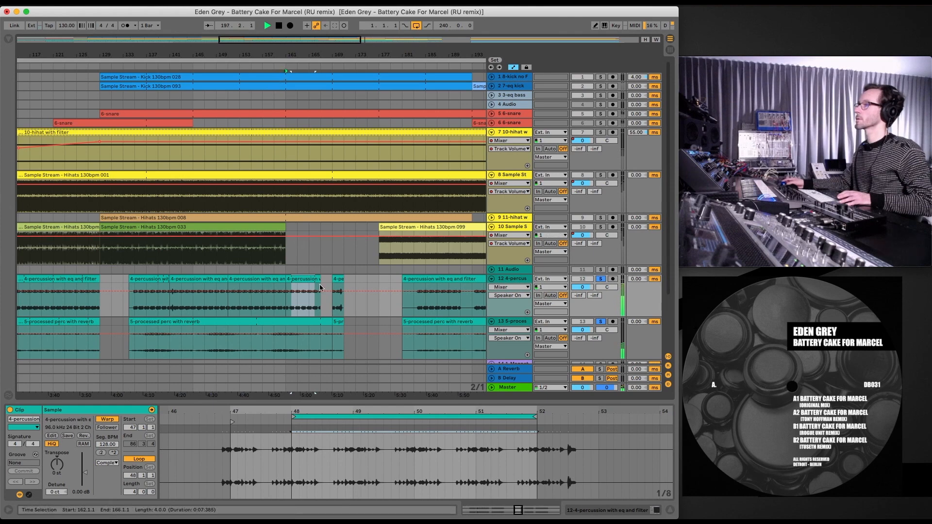
pyautogui.moveTo(317, 279); pyautogui.dragTo(332, 279)
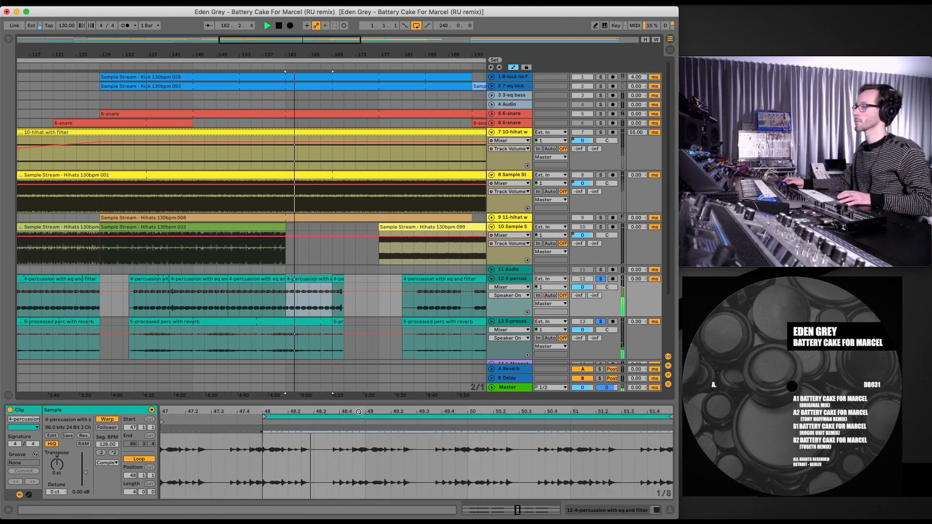
pyautogui.moveTo(358, 411); pyautogui.dragTo(409, 427)
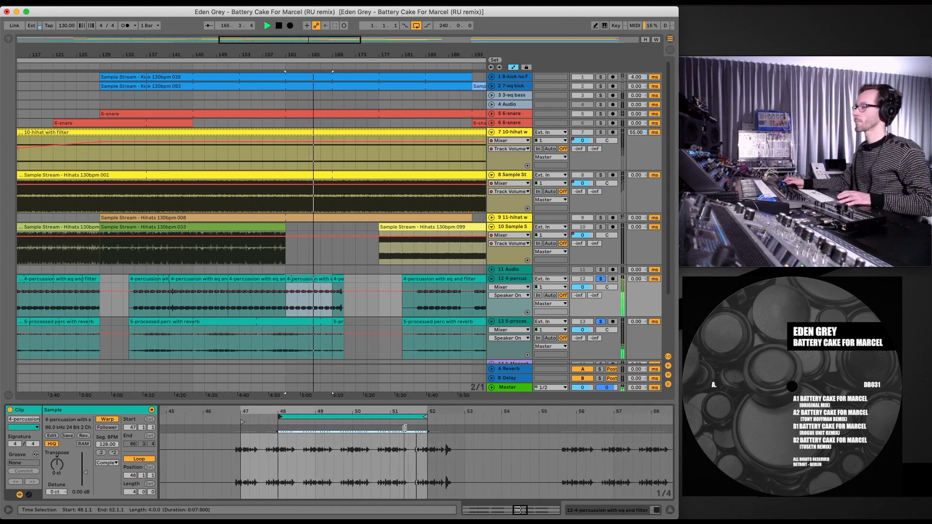
# Step: Move the 4-percussion and reverb clips starting at bar 181 on tracks 12 and 13 to bar 201
pyautogui.moveTo(399, 411); pyautogui.dragTo(399, 369)
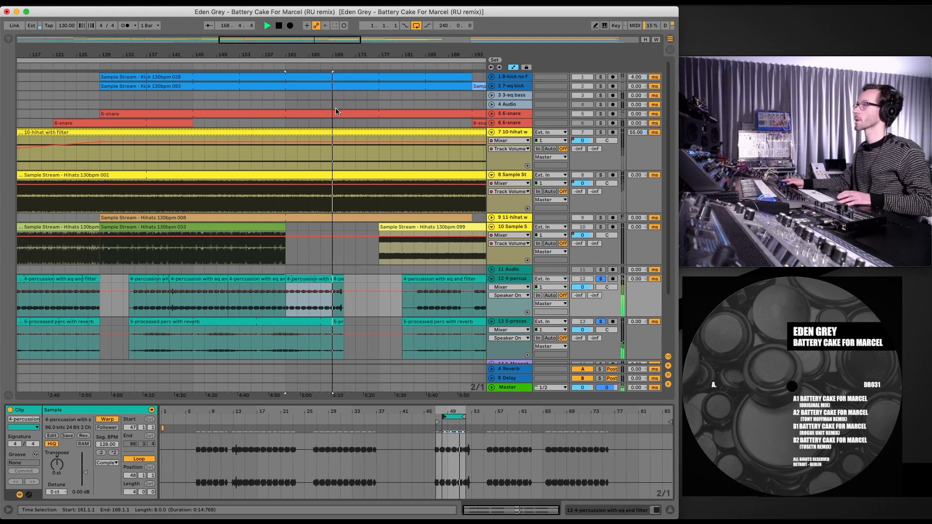
pyautogui.moveTo(331, 44); pyautogui.dragTo(317, 16)
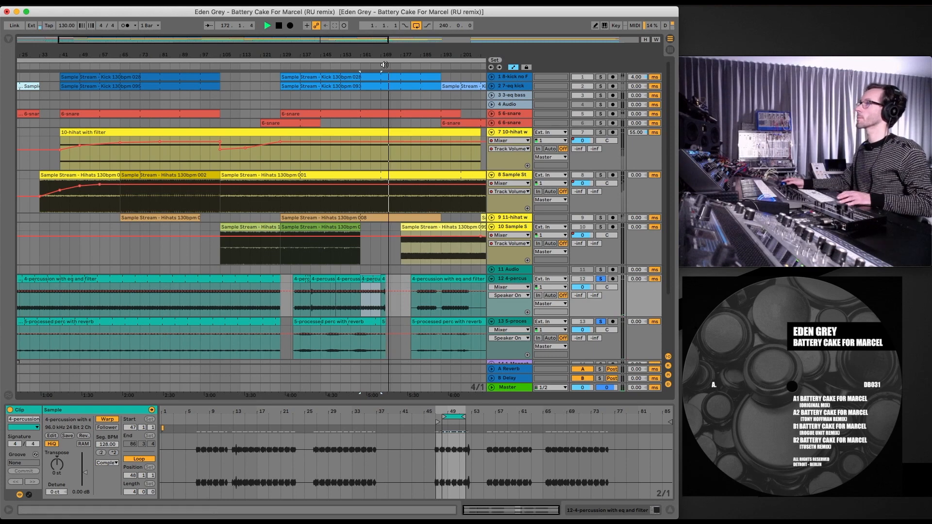
pyautogui.moveTo(379, 45); pyautogui.dragTo(547, 44)
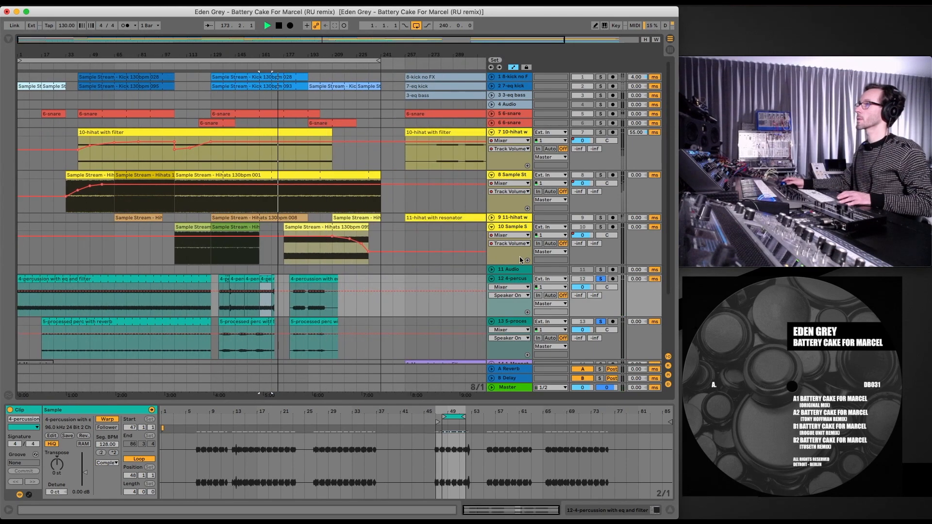
pyautogui.click(340, 279)
pyautogui.keyDown('shift'); pyautogui.click(289, 340); pyautogui.keyUp('shift')
pyautogui.moveTo(296, 330); pyautogui.dragTo(333, 322)
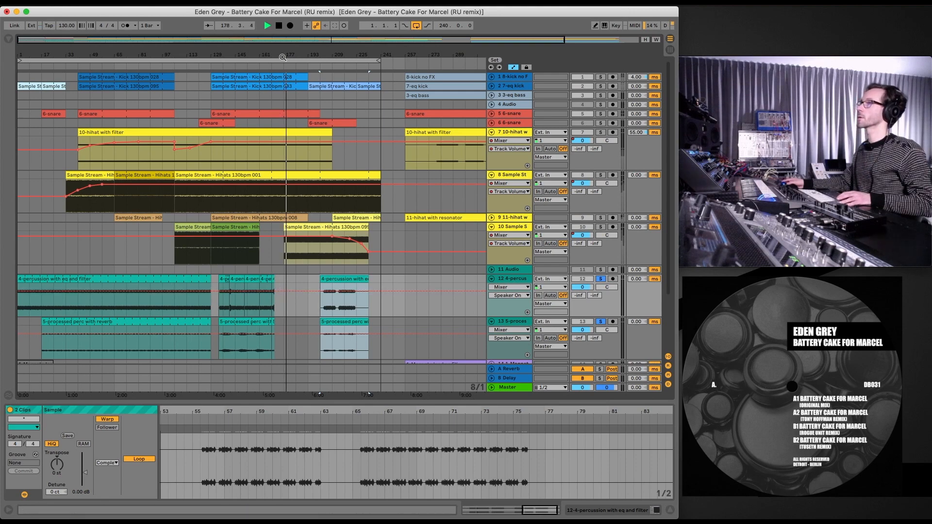
# Step: Move the two short clips at bars 169 to 171 on tracks 12 and 13 to bar 191
pyautogui.moveTo(283, 55); pyautogui.dragTo(283, 73)
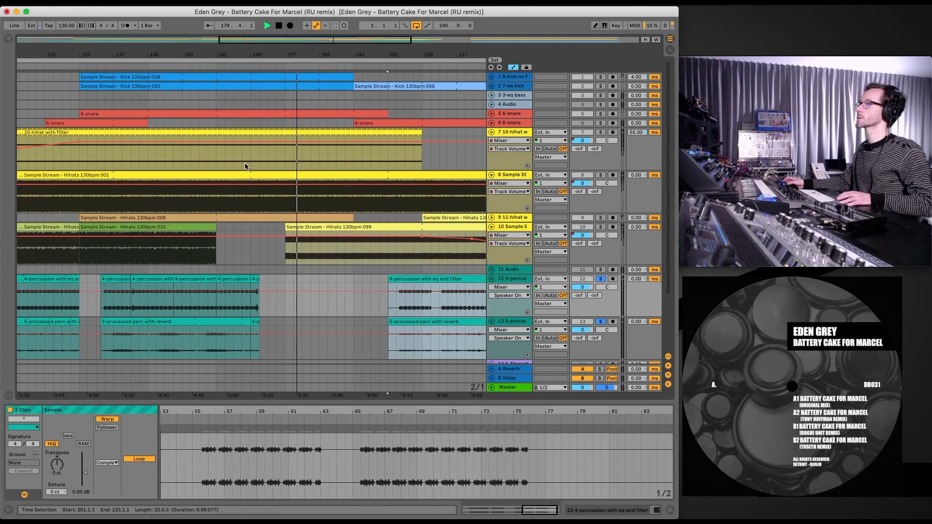
pyautogui.click(255, 299)
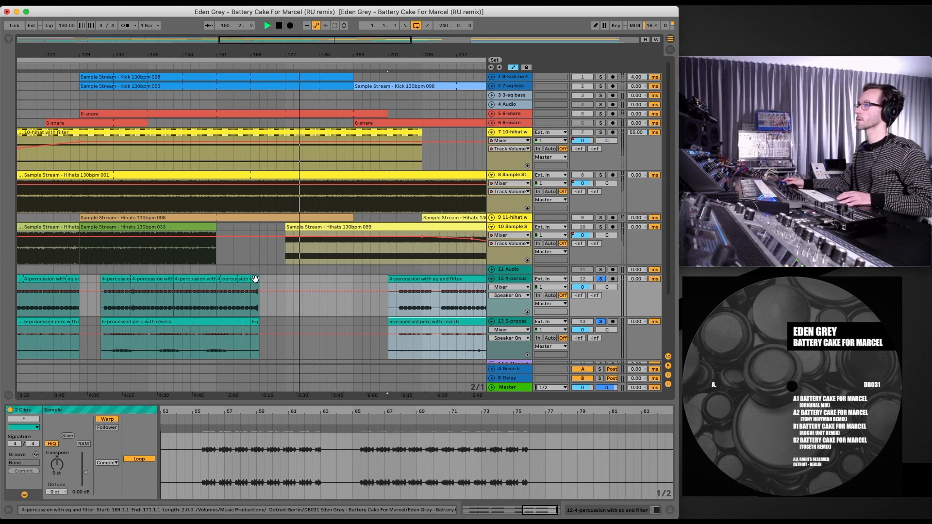
pyautogui.keyDown('shift'); pyautogui.click(254, 321); pyautogui.keyUp('shift')
pyautogui.moveTo(253, 280); pyautogui.dragTo(349, 281)
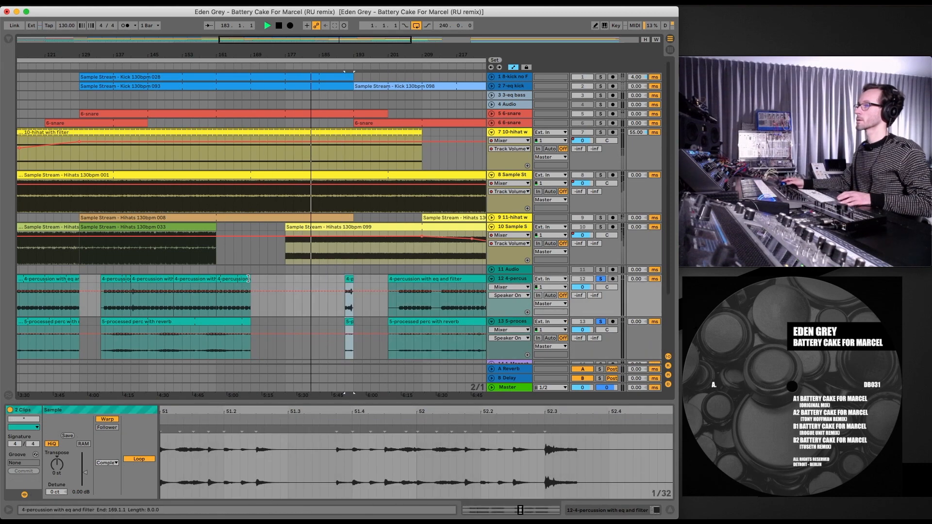
# Step: Extend track 12's looped 4-percussion clip to bar 191 and track 13's looped reverb clip to 192.3.1
pyautogui.moveTo(250, 279); pyautogui.dragTo(343, 299)
pyautogui.moveTo(250, 326); pyautogui.dragTo(345, 329)
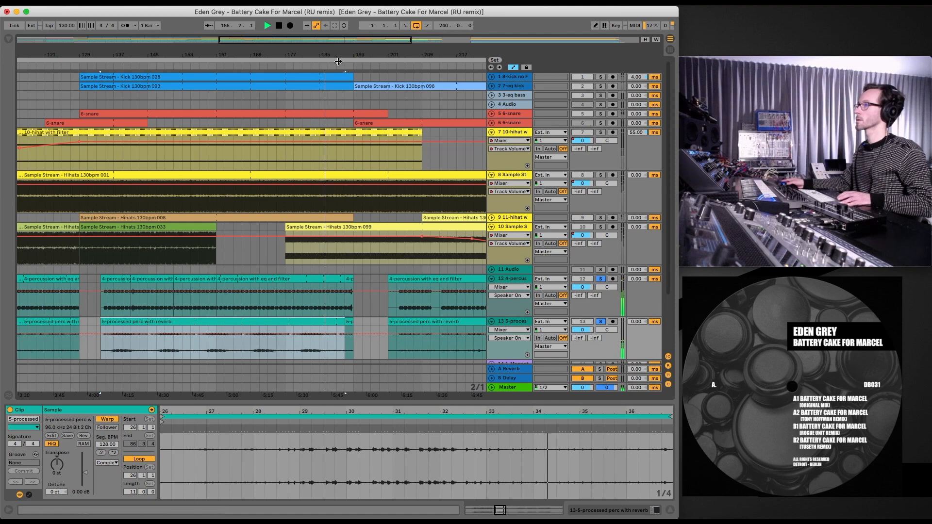
pyautogui.moveTo(342, 55); pyautogui.dragTo(229, 56)
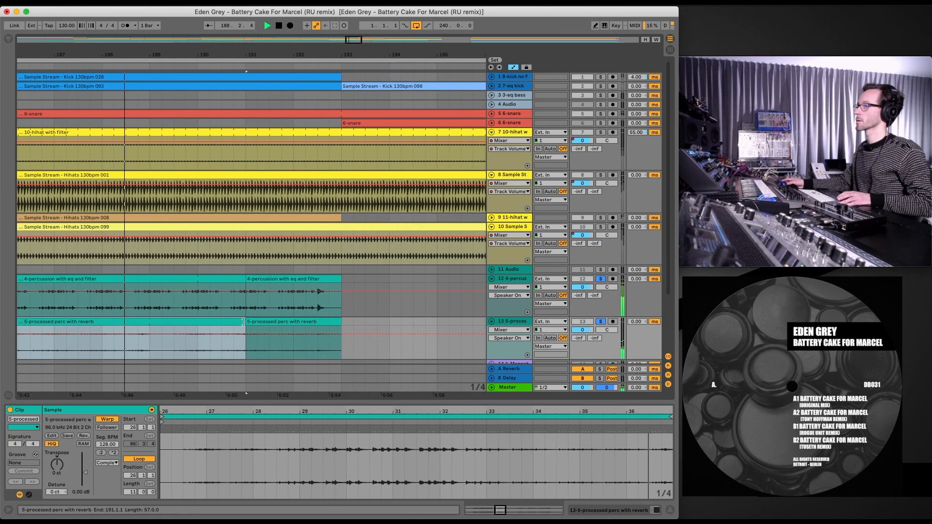
pyautogui.moveTo(246, 323); pyautogui.dragTo(318, 322)
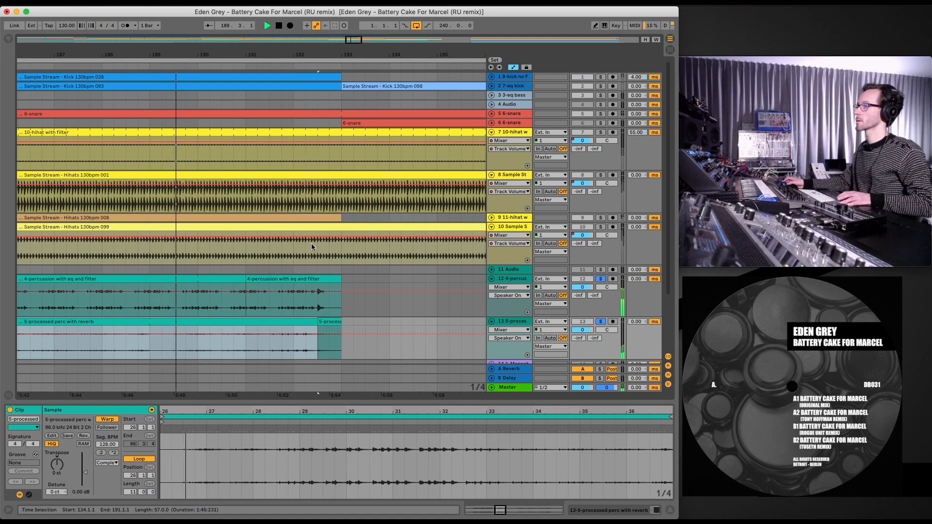
# Step: Select bars 201 to 241 of tracks 12 and 13 and move that section to start at bar 197
pyautogui.moveTo(300, 55); pyautogui.dragTo(299, 17)
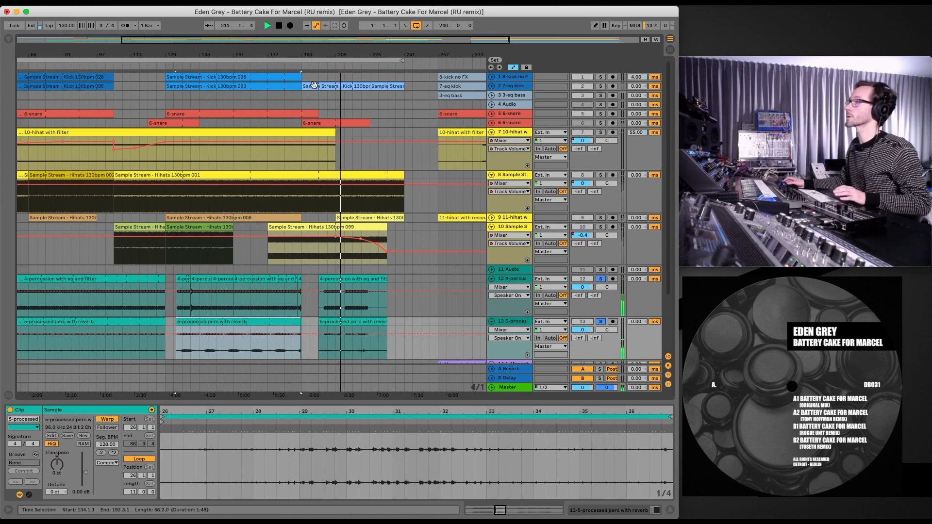
pyautogui.moveTo(290, 56); pyautogui.dragTo(289, 42)
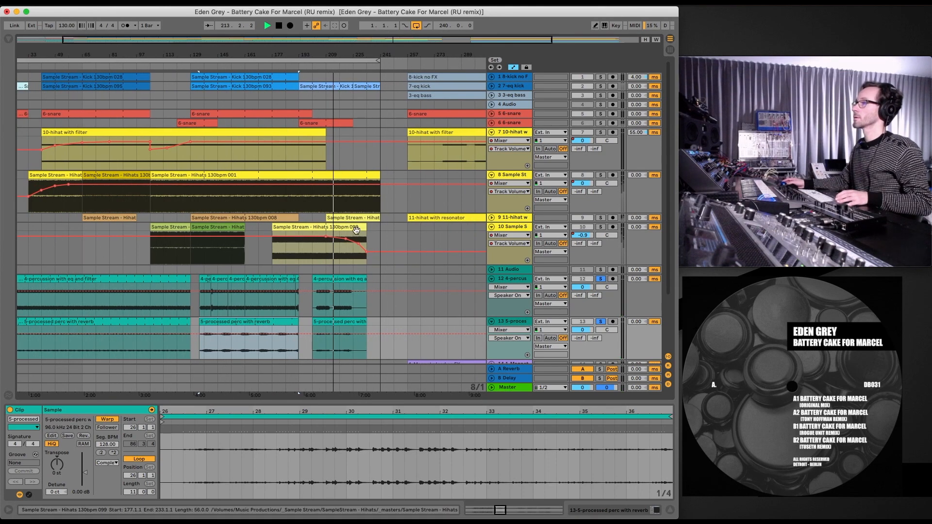
pyautogui.moveTo(379, 281); pyautogui.dragTo(314, 318)
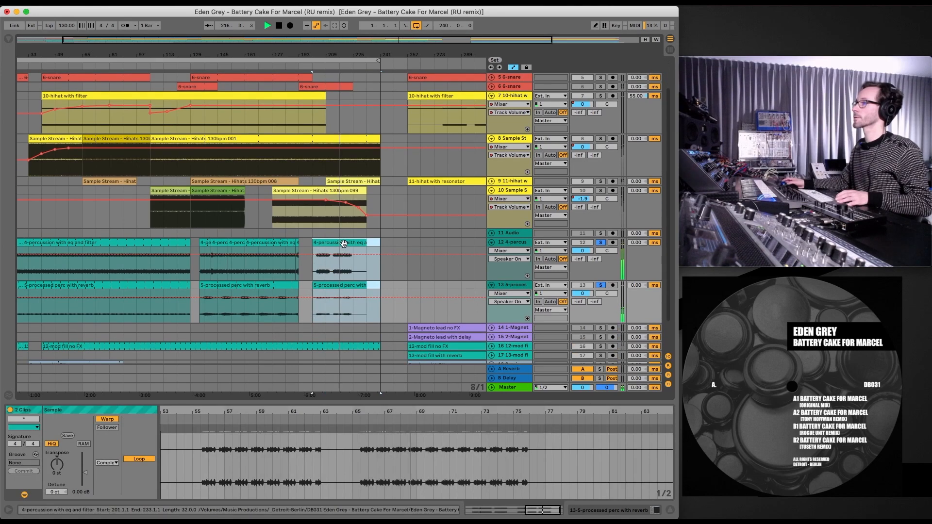
pyautogui.press('+')
pyautogui.press('+')
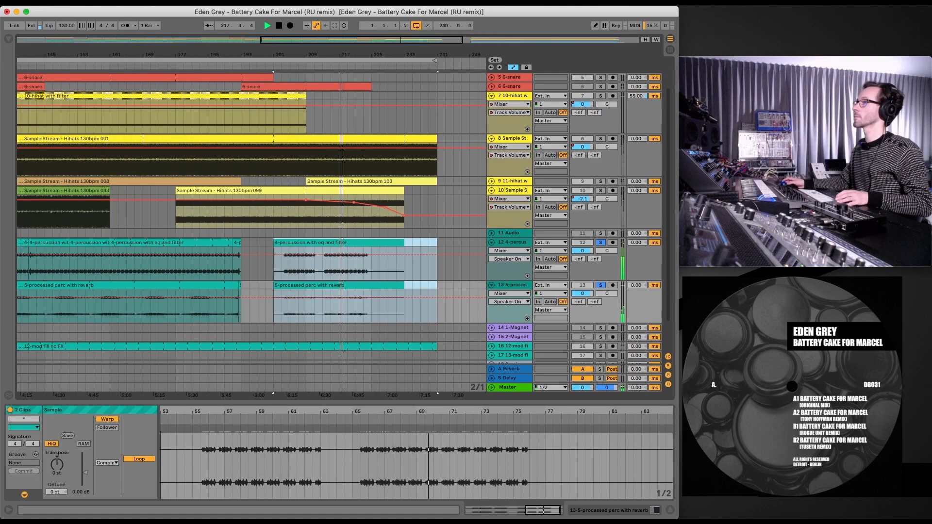
pyautogui.moveTo(339, 59); pyautogui.dragTo(339, 54)
pyautogui.moveTo(320, 242); pyautogui.dragTo(300, 241)
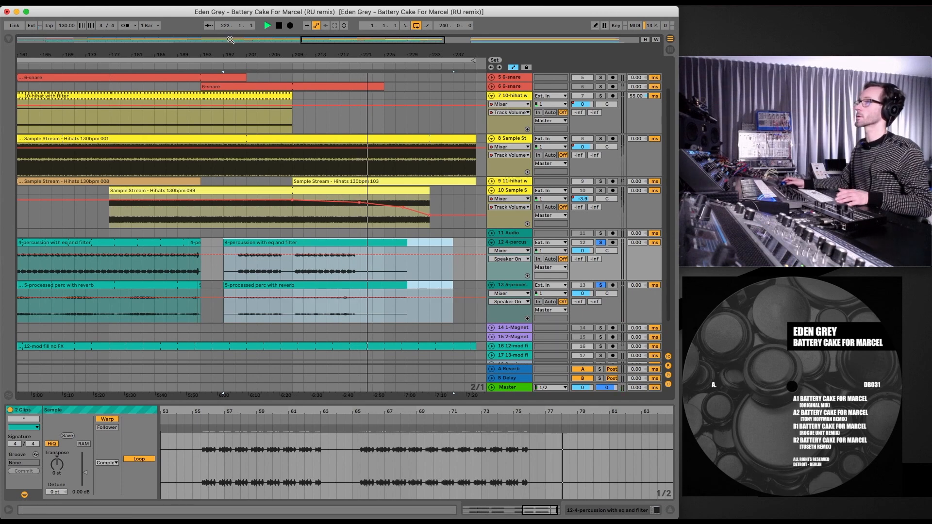
# Step: Turn off solo on tracks 12 and 13 and replay the full mix from about bar 181
pyautogui.press('w')
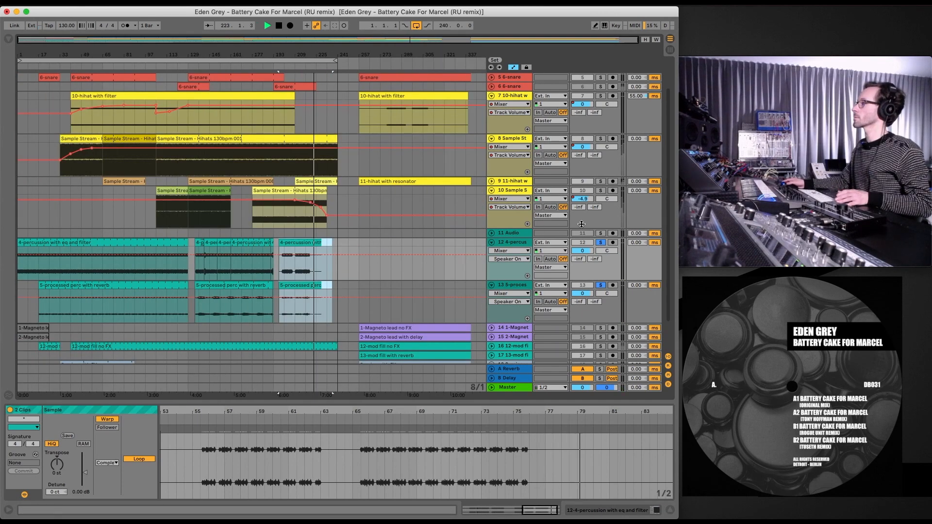
pyautogui.click(600, 243)
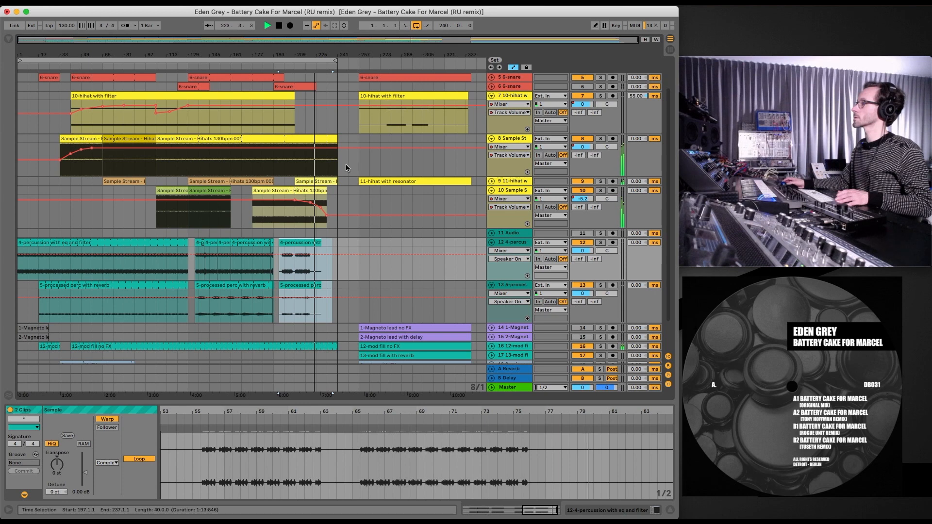
pyautogui.click(258, 65)
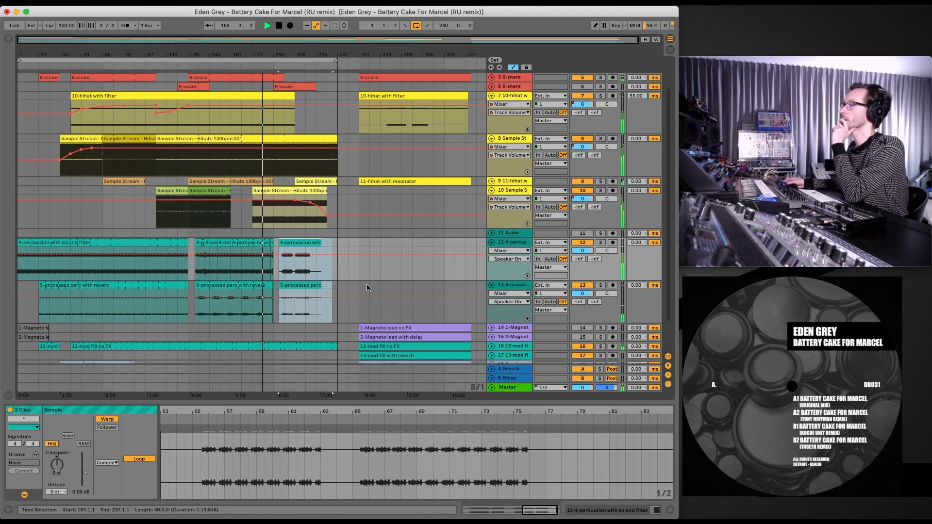
pyautogui.scroll(2, 364, 259)
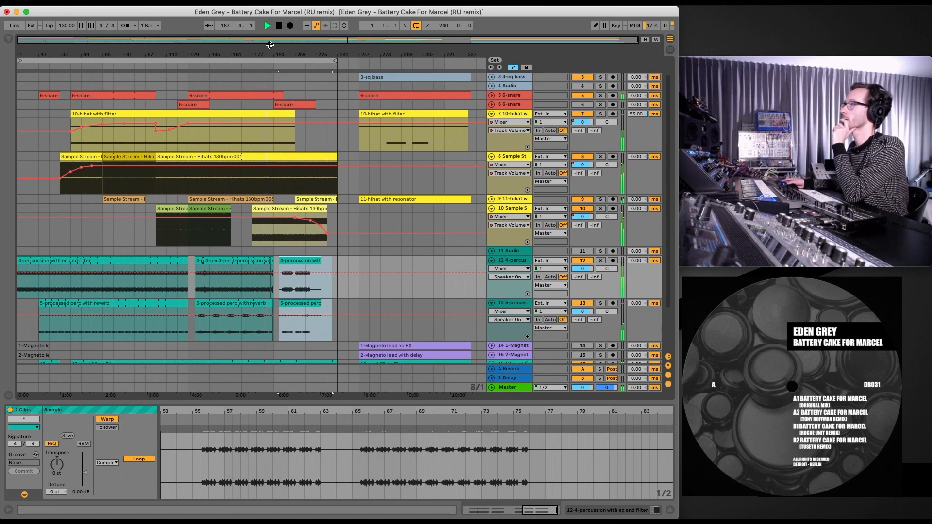
# Step: Shorten track 5's 6-snare clip that starts at bar 129 to end at bar 197, and split it at bar 189
pyautogui.moveTo(270, 45); pyautogui.dragTo(267, 54)
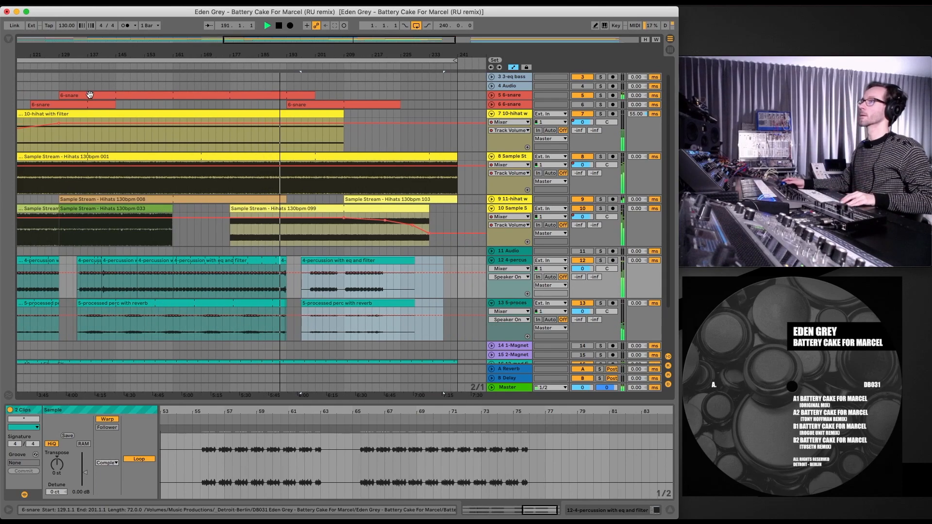
pyautogui.moveTo(90, 94)
pyautogui.mouseDown()
pyautogui.moveTo(278, 100)
pyautogui.moveTo(89, 97)
pyautogui.mouseUp()
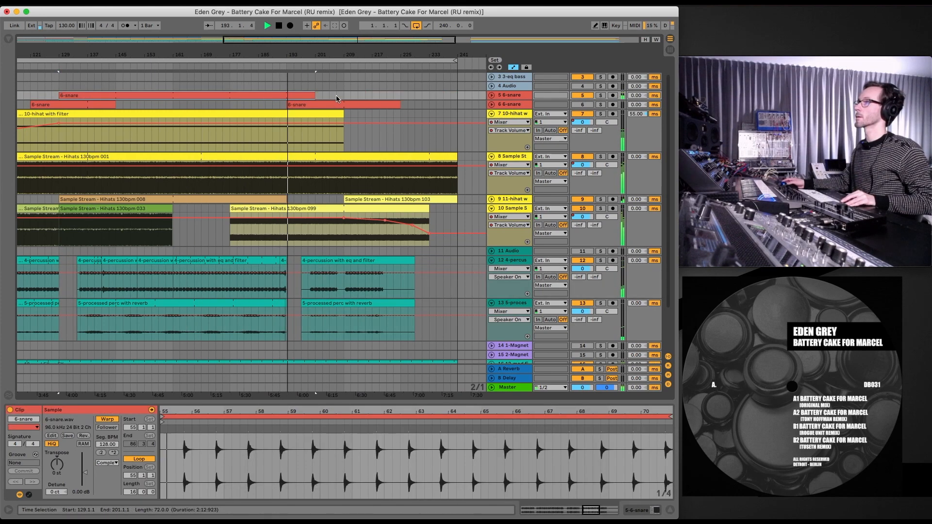
pyautogui.moveTo(328, 95); pyautogui.dragTo(280, 95)
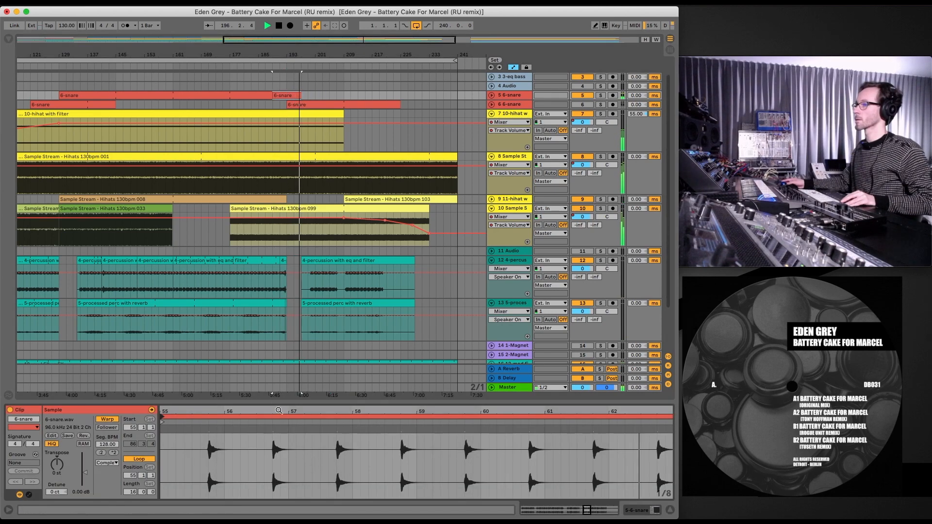
# Step: Add warp markers at 55.4.1 and 63.4.1 in the 6-snare clip at bar 189, and move the second marker to 59.4
pyautogui.moveTo(278, 412); pyautogui.dragTo(278, 397)
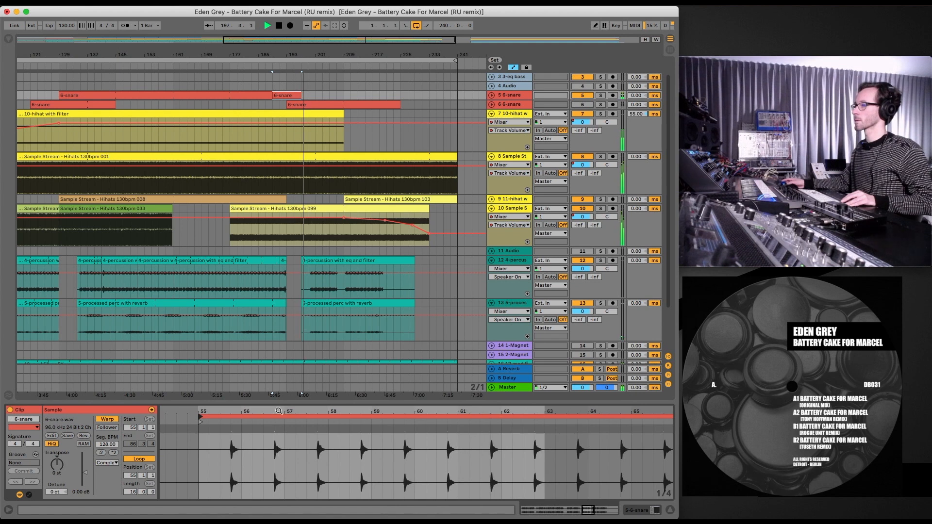
pyautogui.doubleClick(231, 428)
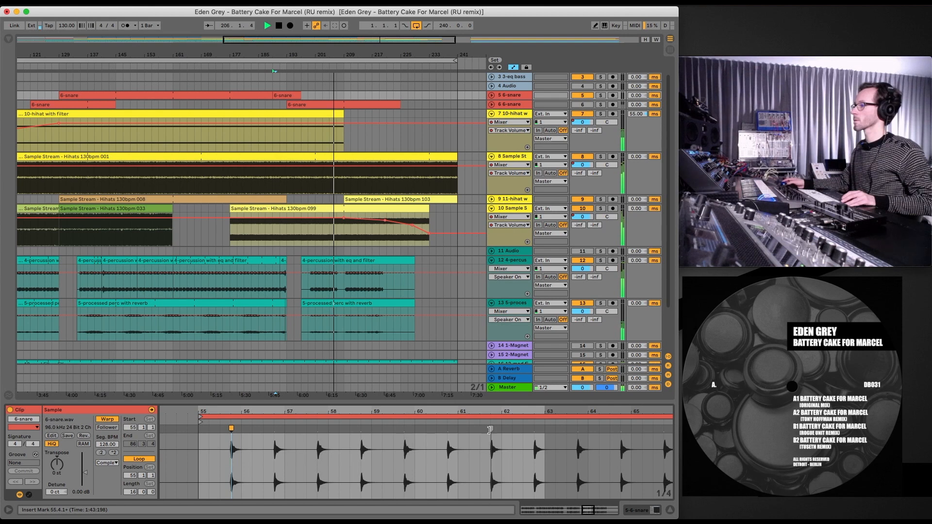
pyautogui.click(576, 430)
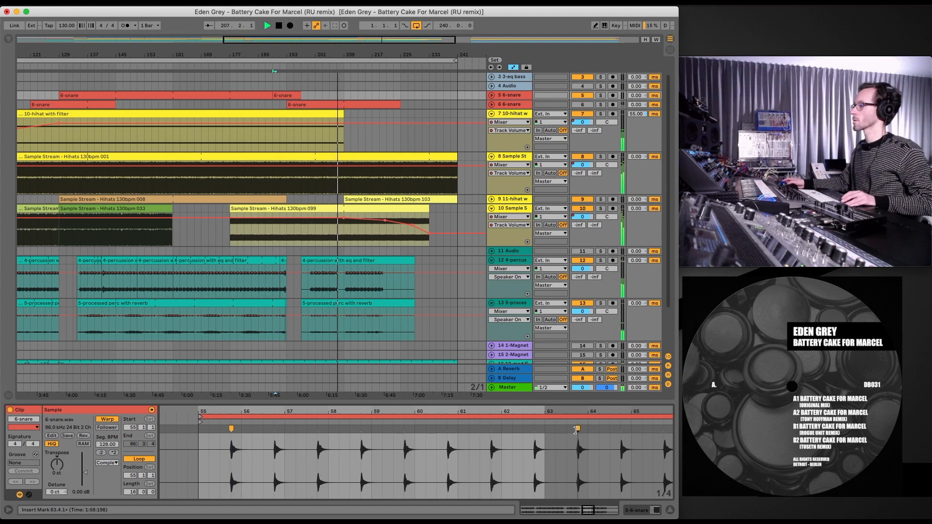
pyautogui.moveTo(576, 430); pyautogui.dragTo(404, 432)
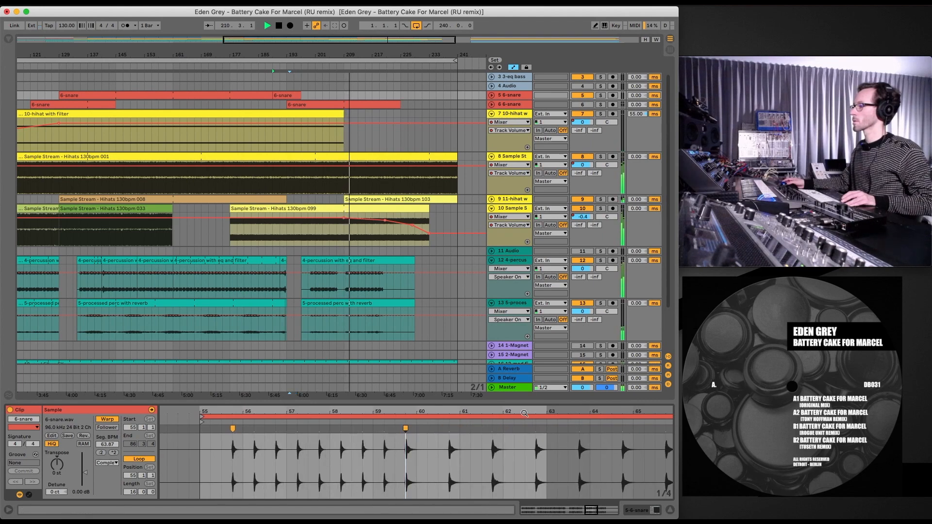
# Step: Shorten the warped 6-snare clip's loop to a length of 5.2.0 bars, starting at bar 55
pyautogui.moveTo(524, 412); pyautogui.dragTo(524, 384)
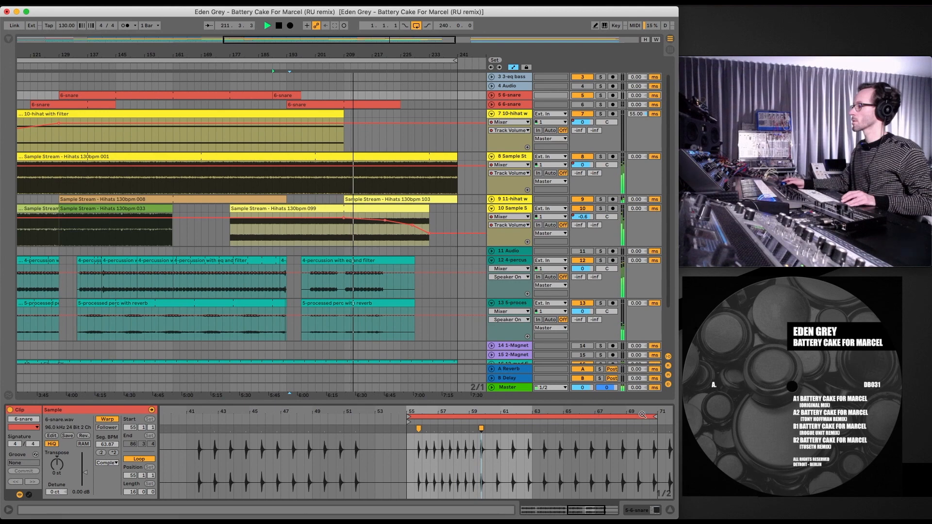
pyautogui.moveTo(655, 417); pyautogui.dragTo(484, 432)
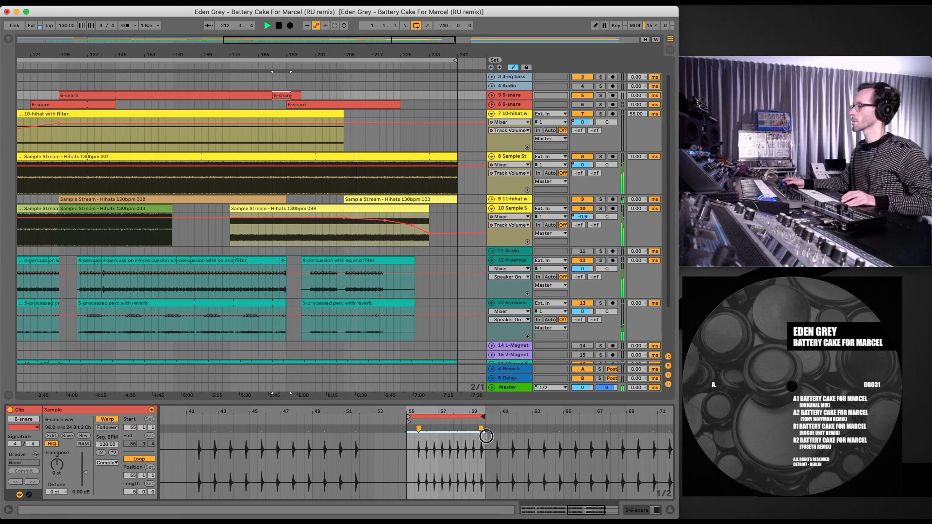
pyautogui.moveTo(412, 418); pyautogui.dragTo(399, 444)
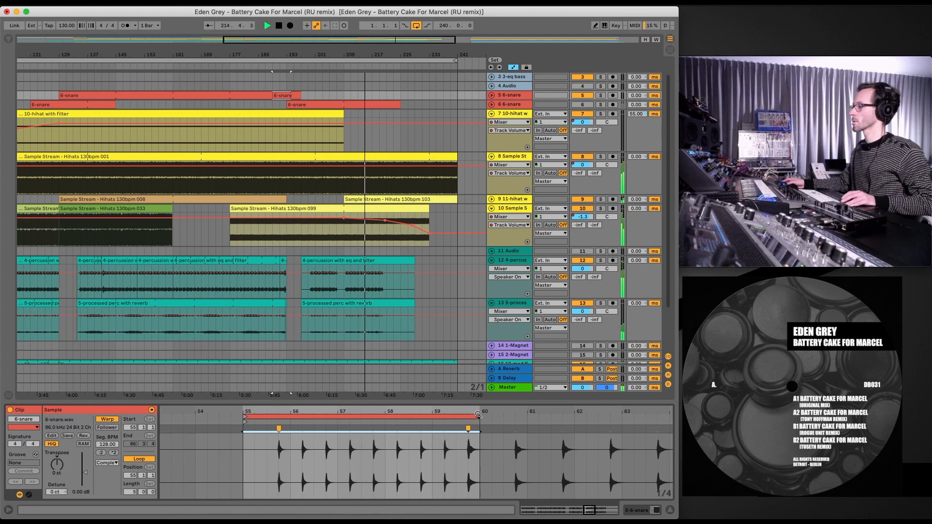
pyautogui.moveTo(480, 416); pyautogui.dragTo(502, 416)
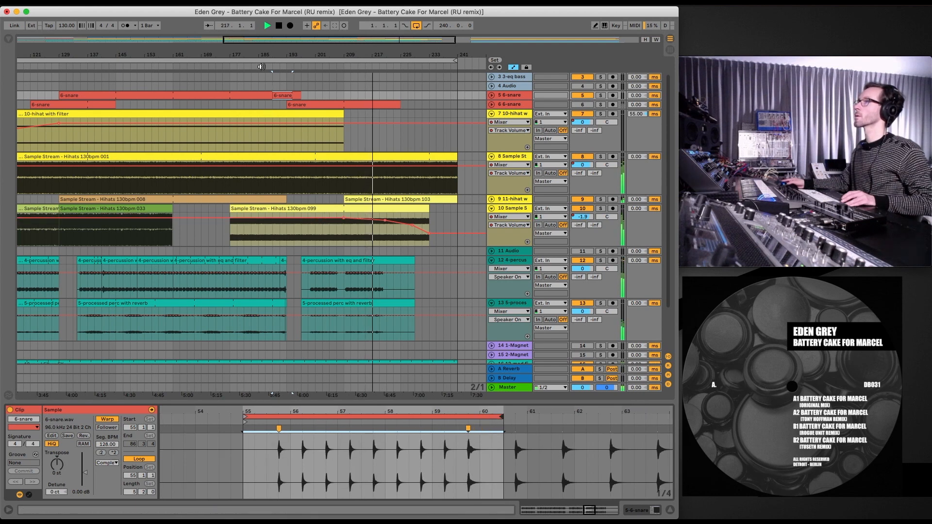
# Step: Replay the passage before the warped 6-snare clip and trim the clip's end back to about bar 195
pyautogui.click(281, 96)
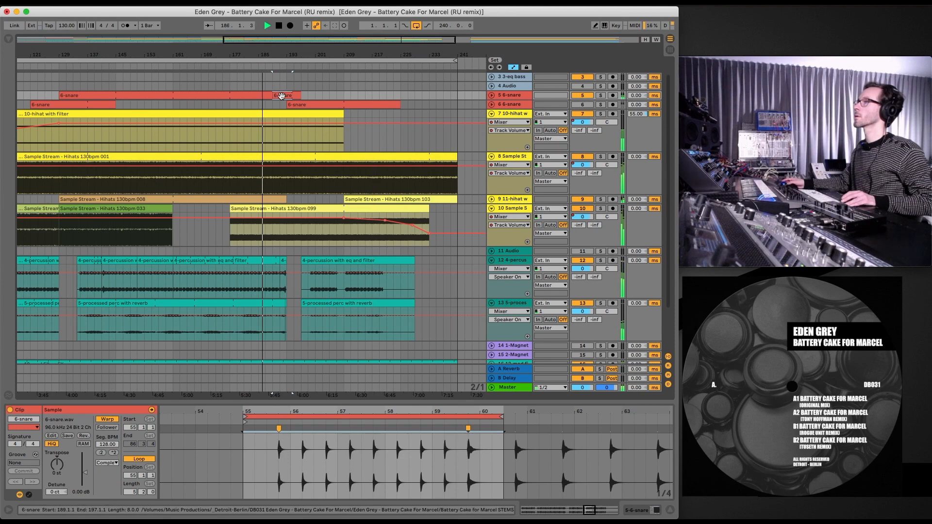
pyautogui.moveTo(297, 93); pyautogui.dragTo(293, 93)
pyautogui.moveTo(287, 53); pyautogui.dragTo(288, 46)
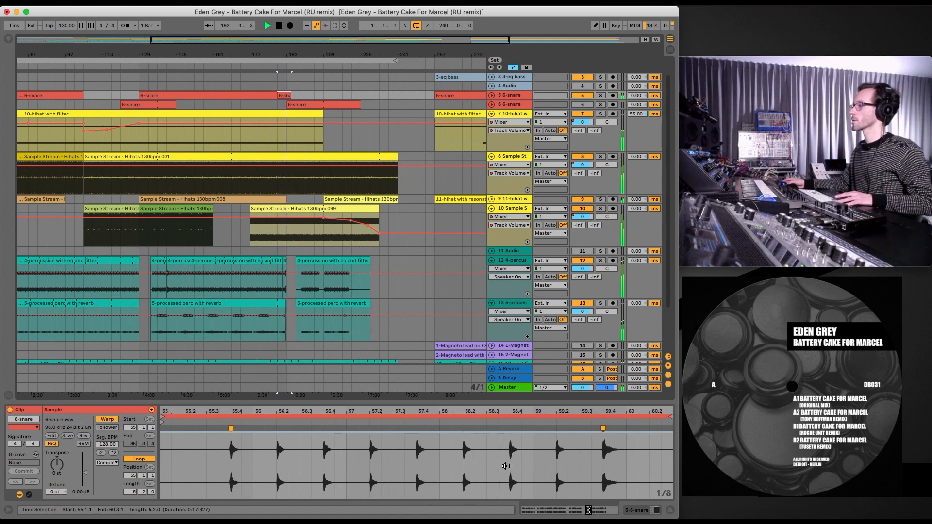
# Step: Add warp markers at 58.4.4 and 59.1.1 in the 6-snare clip, and remove the final marker after moving it to 59.2.1
pyautogui.press('space')
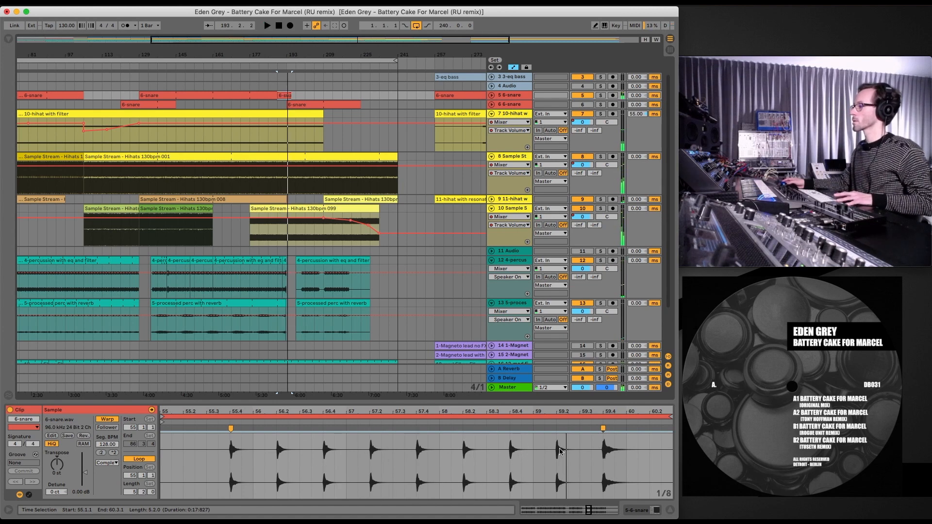
pyautogui.scroll(-2, 524, 440)
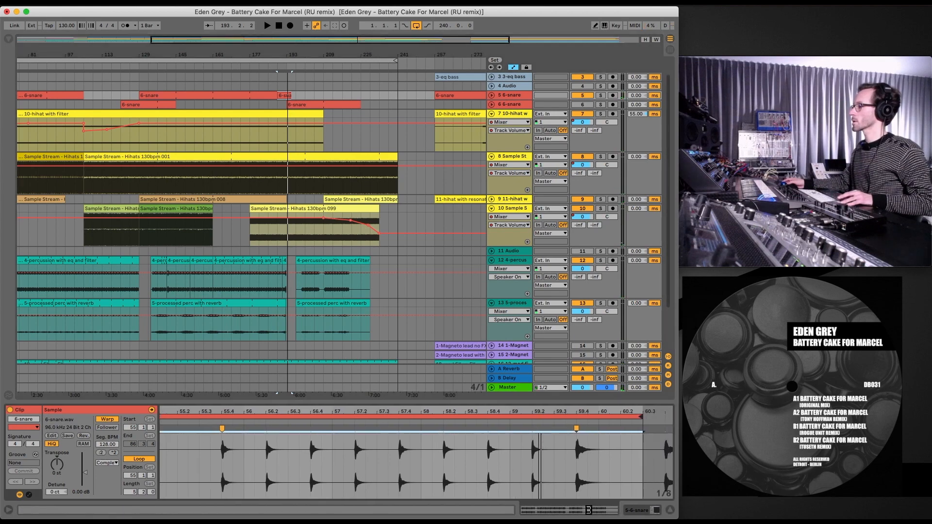
pyautogui.doubleClick(462, 449)
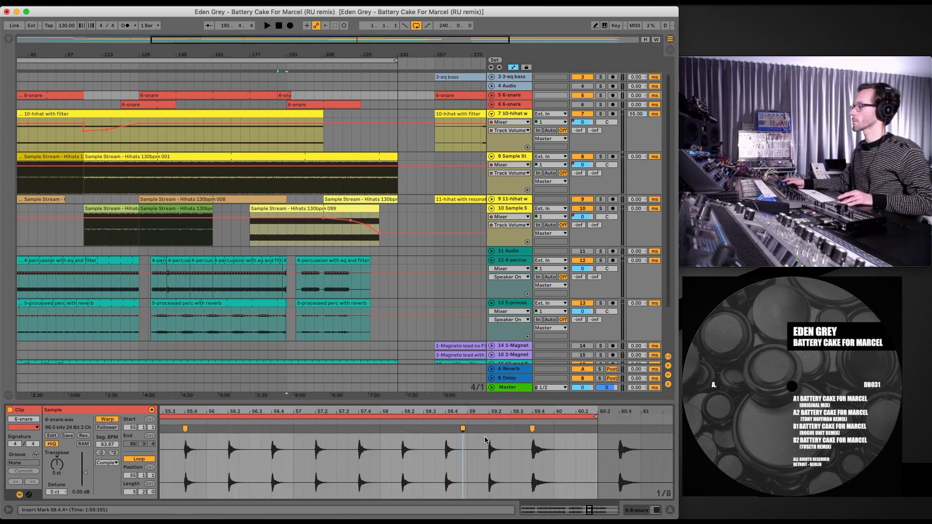
pyautogui.moveTo(490, 431); pyautogui.dragTo(469, 430)
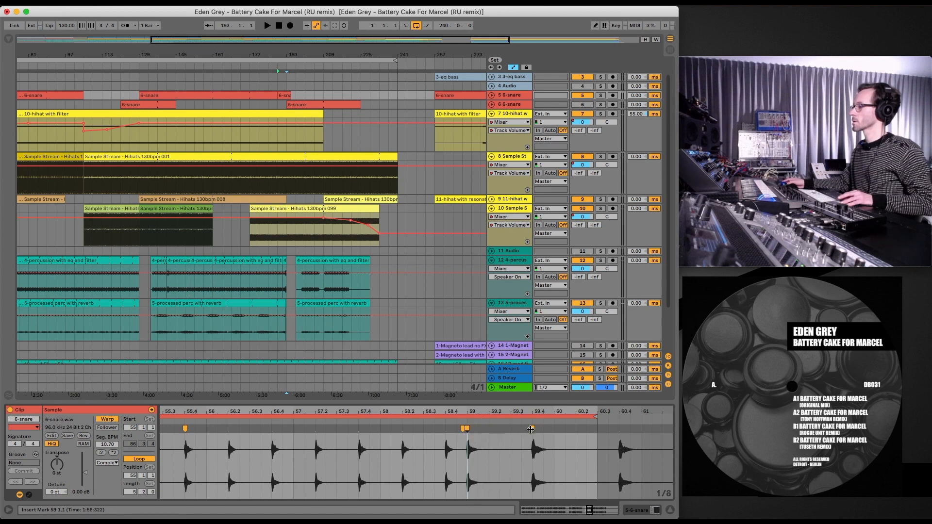
pyautogui.moveTo(530, 429); pyautogui.dragTo(491, 429)
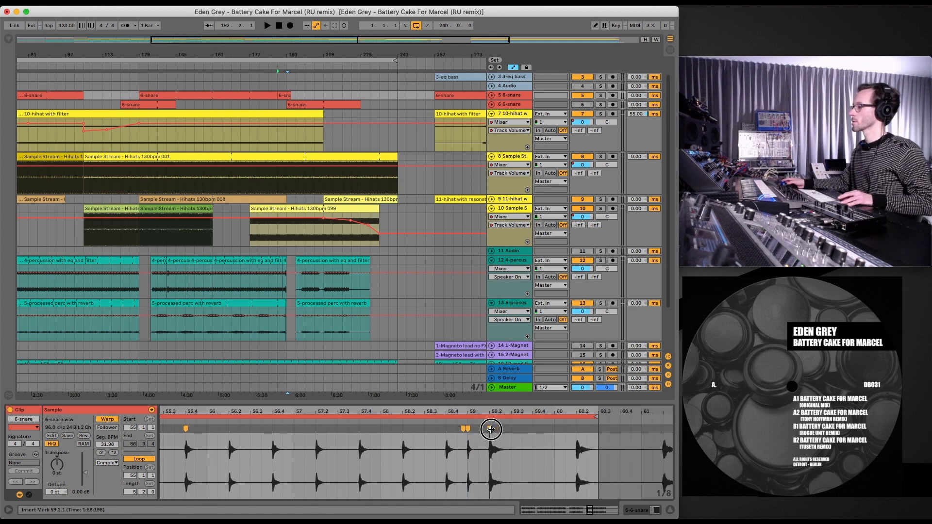
pyautogui.doubleClick(491, 429)
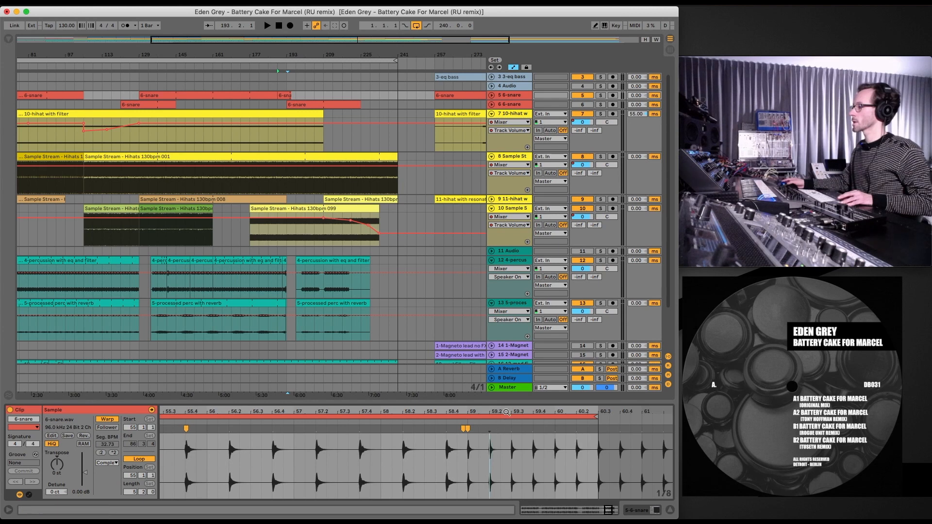
# Step: Tighten the end of the snare fill with warp markers at 59.3.3, 60.2.1 and 60.3.1, and place another at about 61.2.3
pyautogui.hscroll(3, 548, 445)
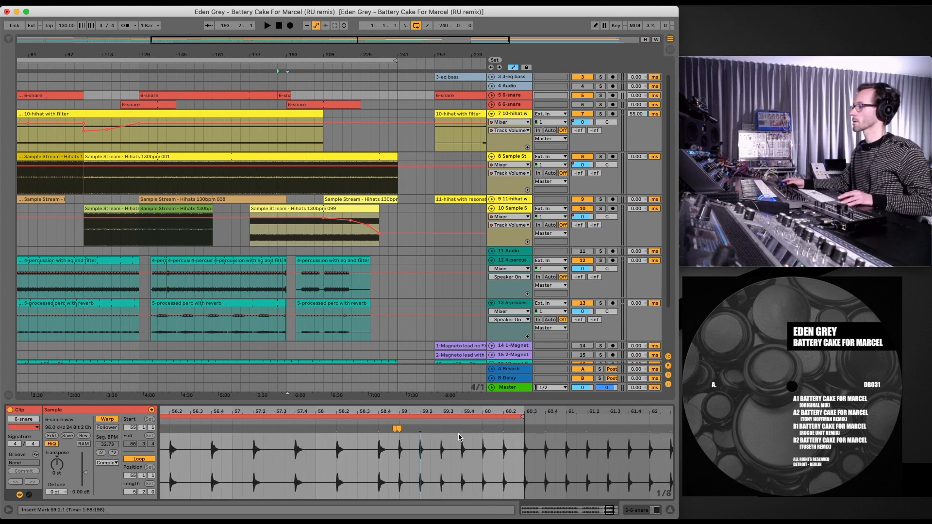
pyautogui.moveTo(461, 431); pyautogui.dragTo(452, 431)
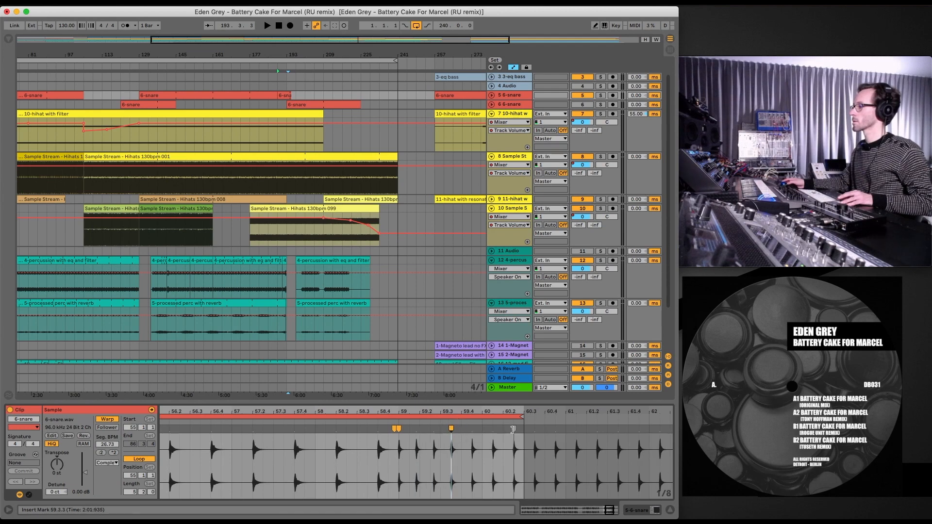
pyautogui.moveTo(512, 429); pyautogui.dragTo(495, 431)
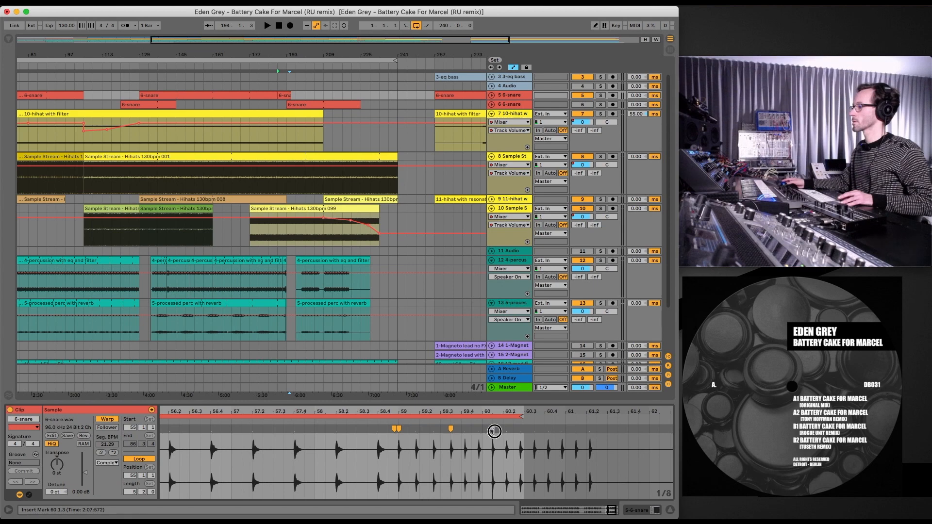
pyautogui.moveTo(505, 429); pyautogui.dragTo(503, 430)
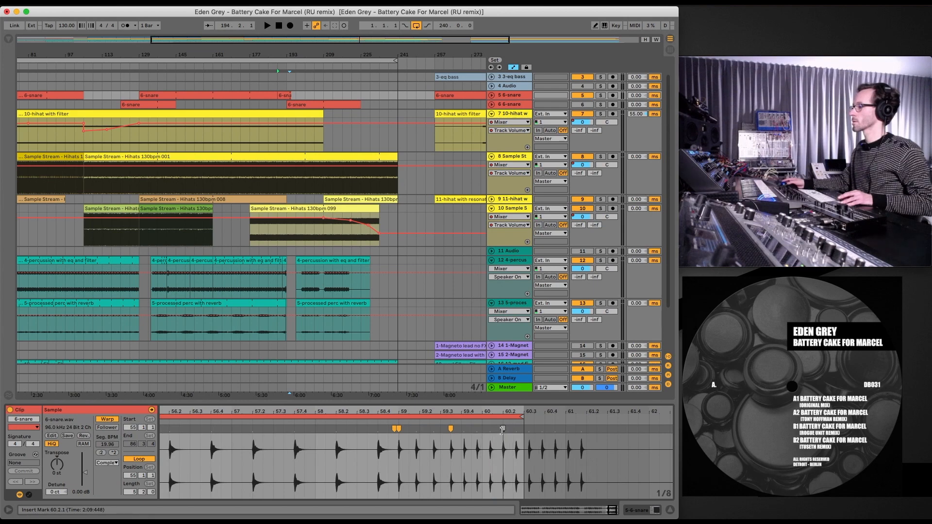
pyautogui.moveTo(527, 430); pyautogui.dragTo(523, 430)
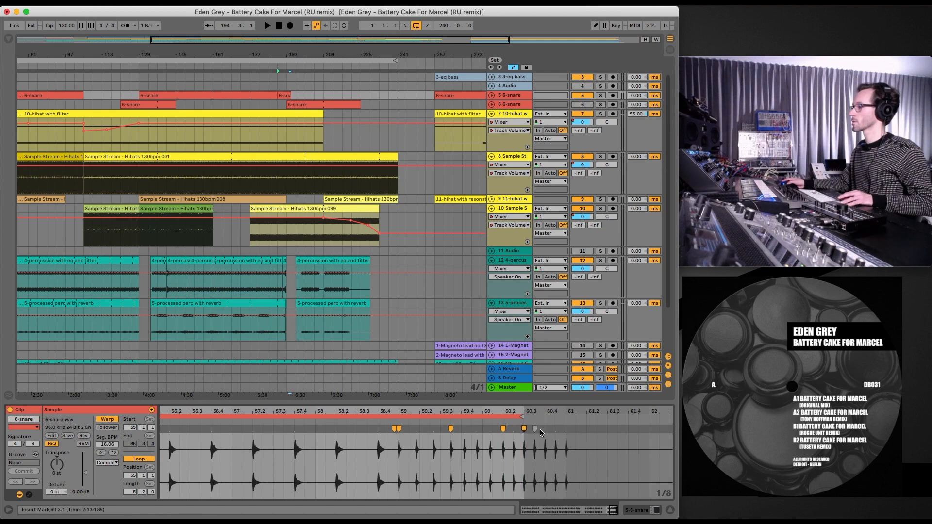
pyautogui.moveTo(534, 429); pyautogui.dragTo(598, 428)
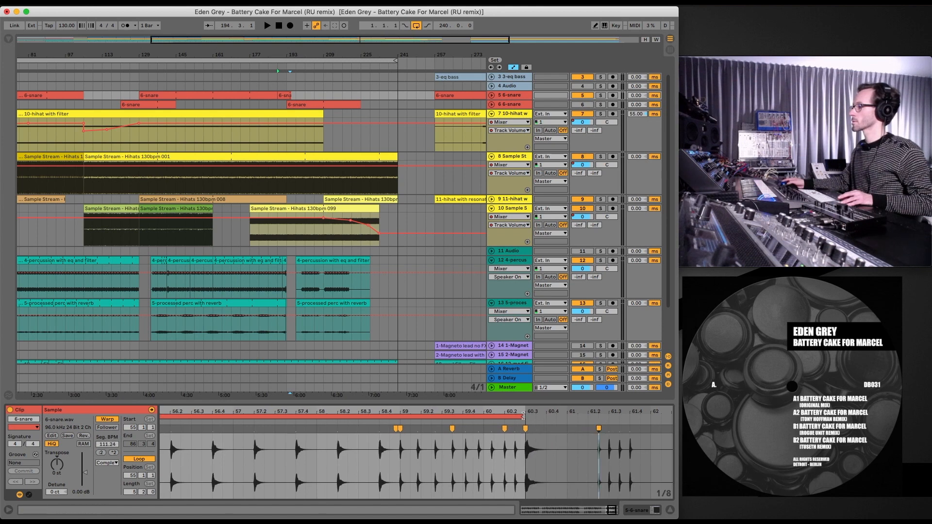
# Step: Extend the 6-snare clip's loop to a length of 6 bars and audition the fill in the arrangement
pyautogui.moveTo(523, 416); pyautogui.dragTo(566, 416)
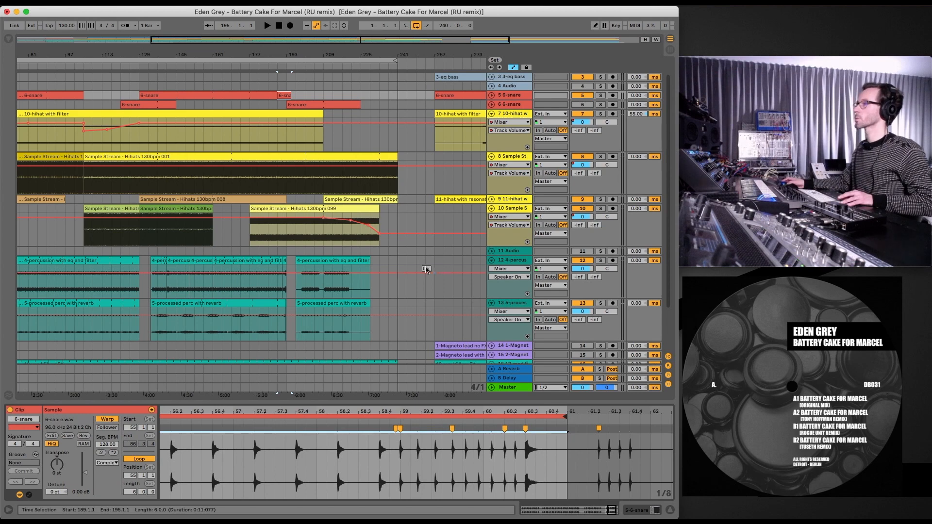
pyautogui.click(262, 65)
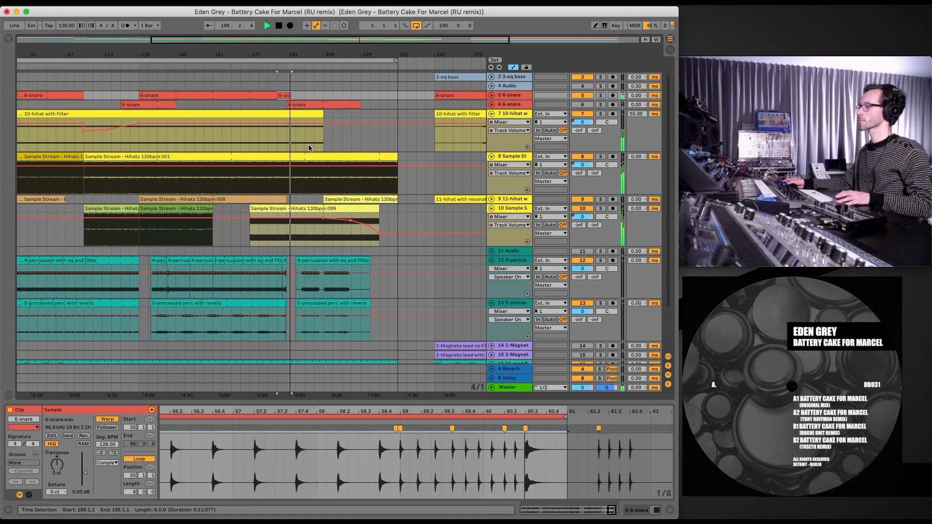
pyautogui.press('space')
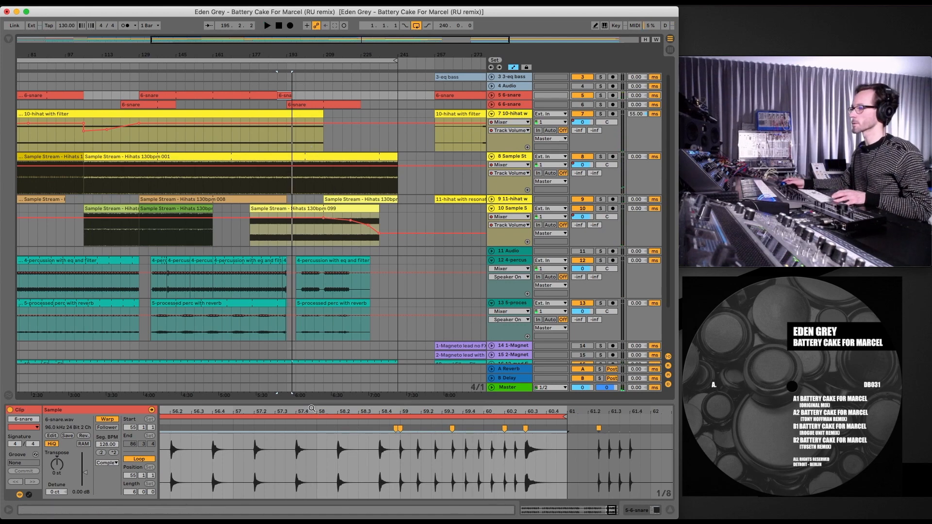
# Step: Remove the warp markers between 58.4 and 60.3 from the snare fill, keeping those at 55.4 and about 61.2.3
pyautogui.moveTo(312, 409); pyautogui.dragTo(386, 409)
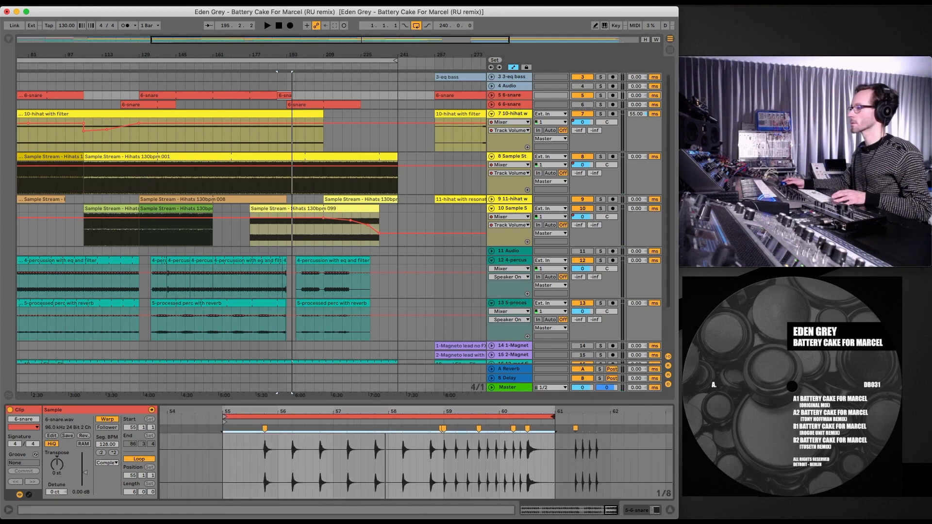
pyautogui.click(526, 431)
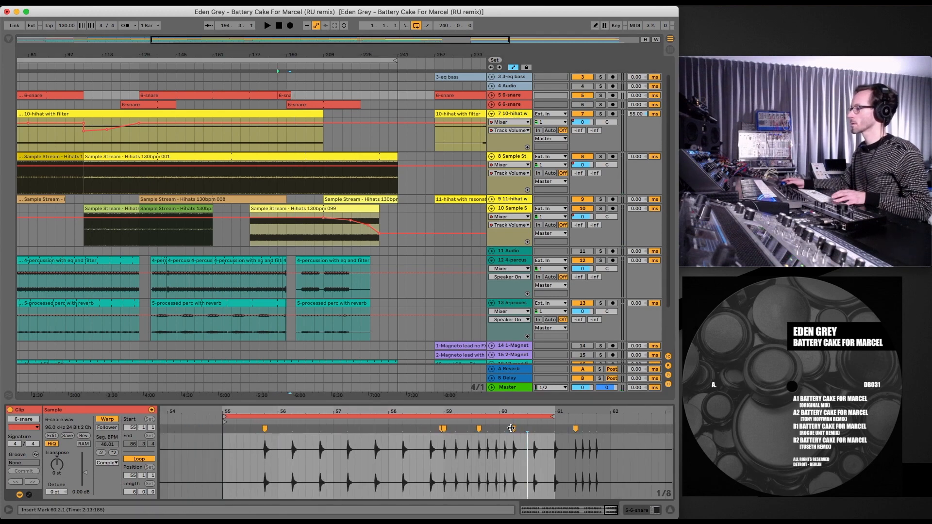
pyautogui.moveTo(511, 428); pyautogui.dragTo(481, 431)
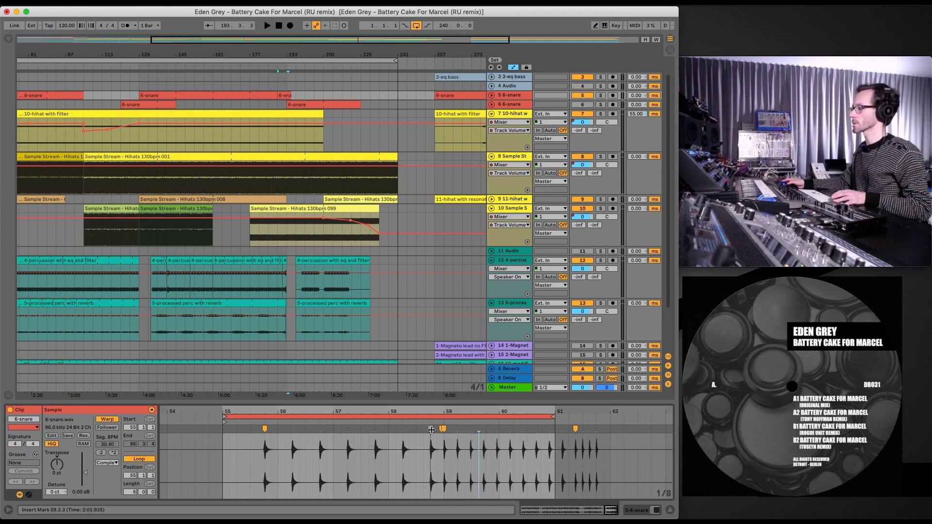
pyautogui.click(430, 429)
pyautogui.doubleClick(430, 430)
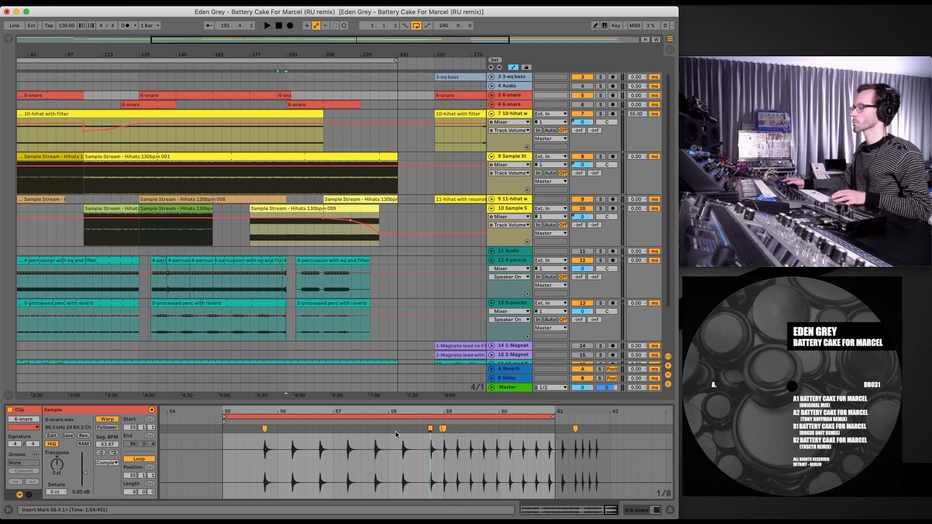
pyautogui.moveTo(430, 429); pyautogui.dragTo(440, 431)
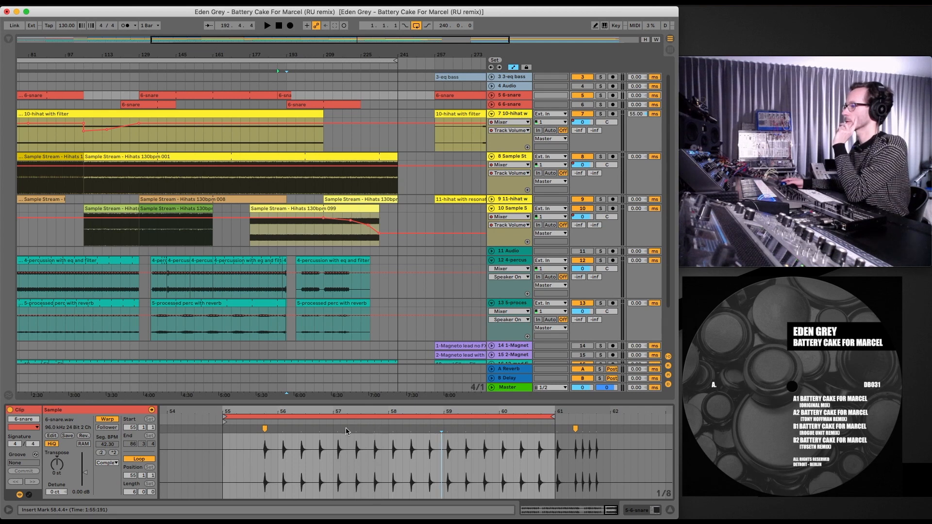
# Step: Try a gradual snare acceleration with warp markers at 57.1, 58.1, 59.3, 60.2, 60.3 and 60.4, and audition it
pyautogui.moveTo(320, 430); pyautogui.dragTo(331, 430)
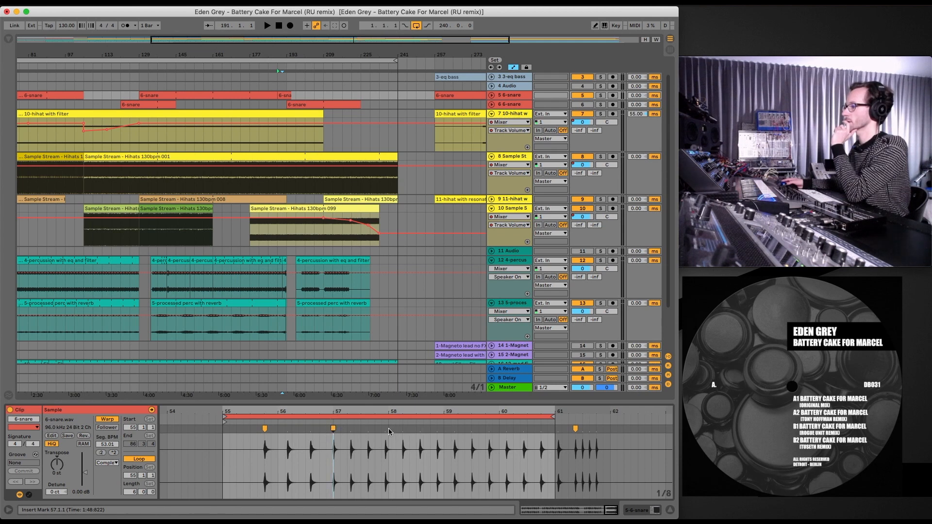
pyautogui.moveTo(383, 430); pyautogui.dragTo(388, 429)
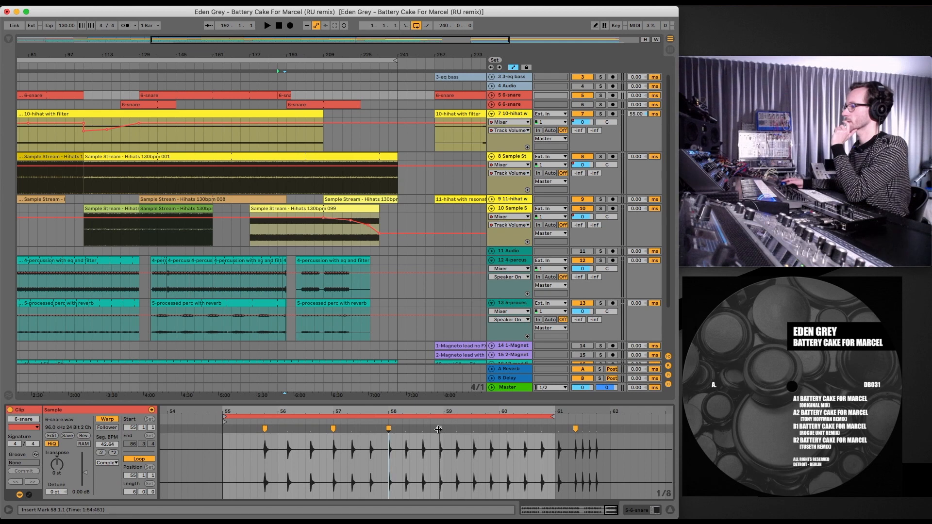
pyautogui.click(455, 431)
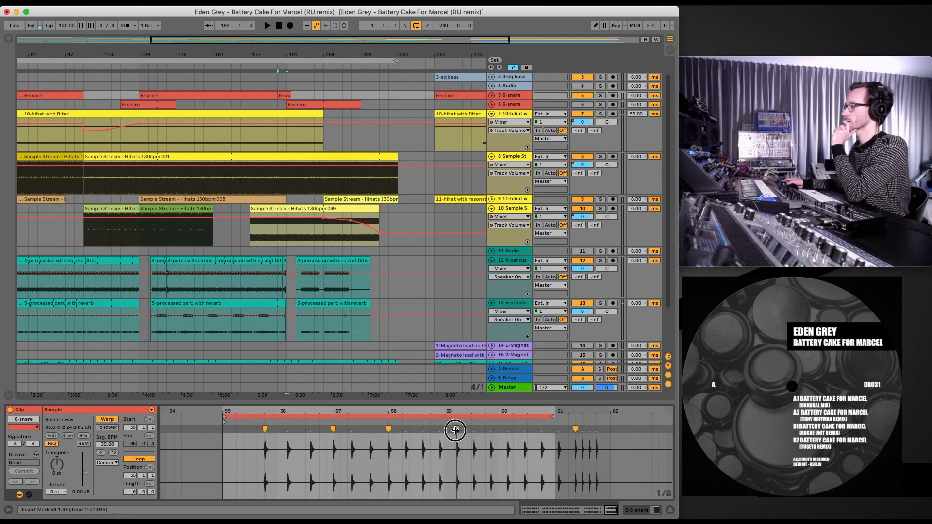
pyautogui.moveTo(455, 431); pyautogui.dragTo(542, 430)
pyautogui.click(534, 429)
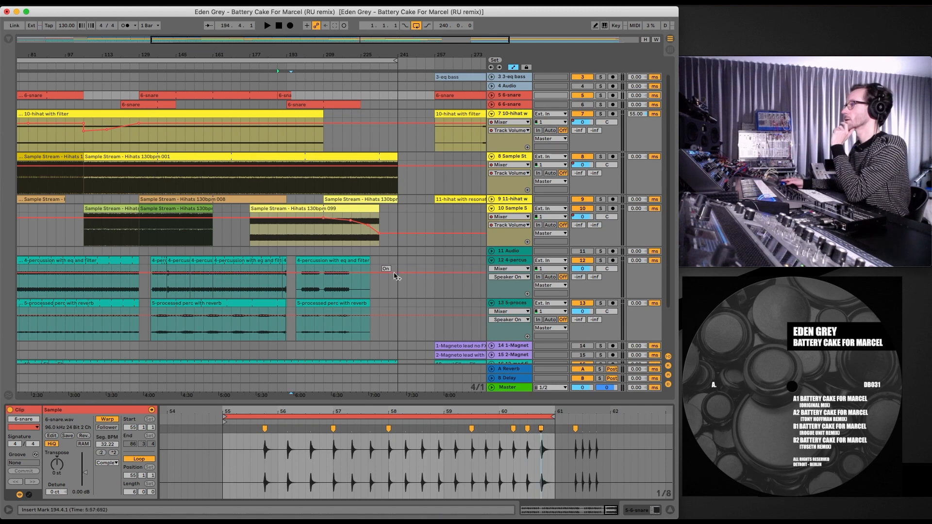
pyautogui.click(277, 72)
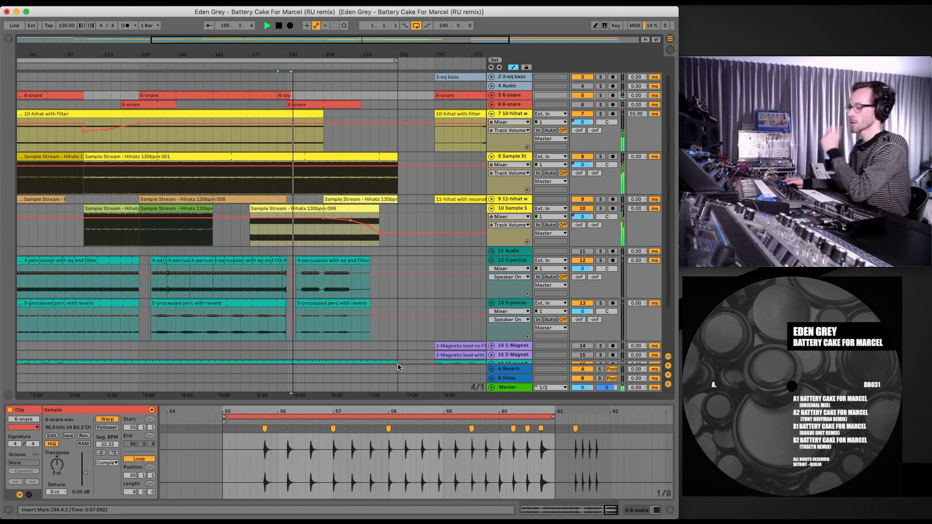
pyautogui.press('space')
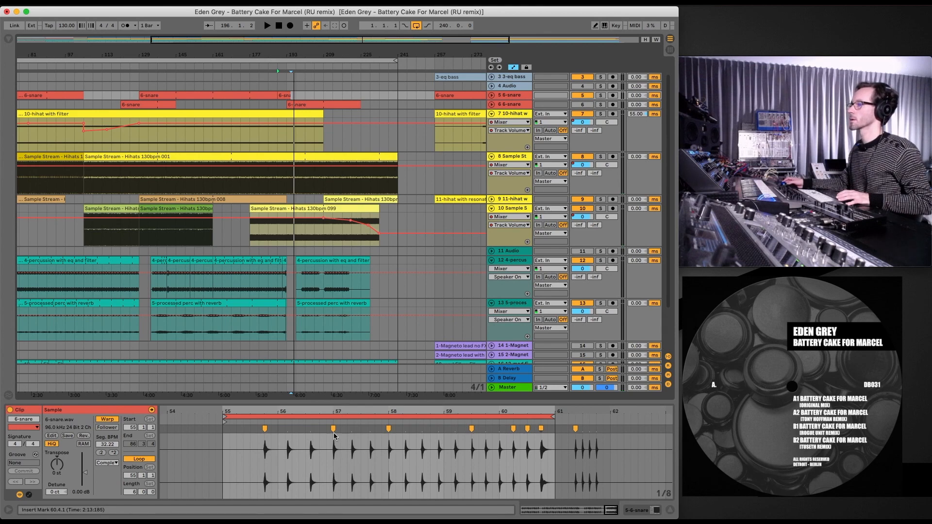
# Step: Undo the snare fill's warp, loop and clip-length edits back to a single warp marker at 55.4 and a 16-bar loop
pyautogui.press('super+z')
pyautogui.press('super+z')
pyautogui.press('super+z')
pyautogui.press('super+z')
pyautogui.press('super+z')
pyautogui.press('super+z')
pyautogui.press('super+z')
pyautogui.press('super+z')
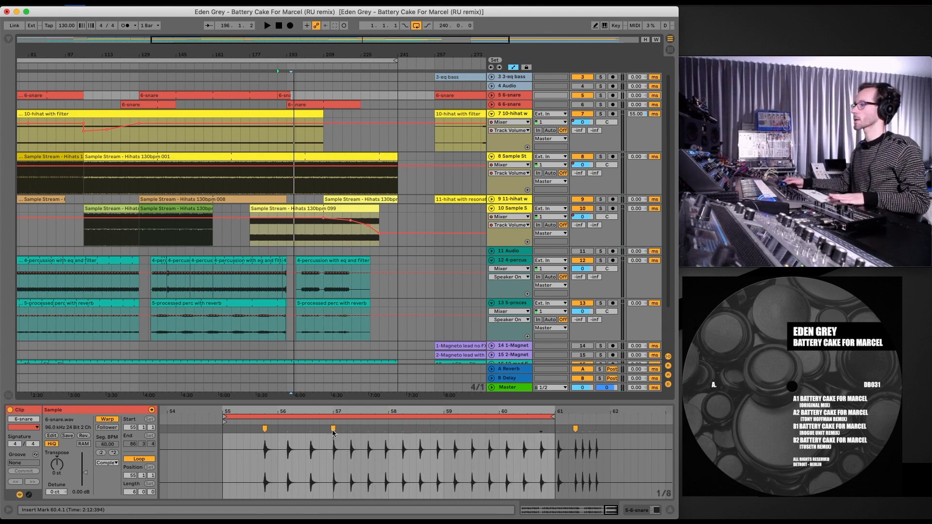
pyautogui.press('super+z')
pyautogui.press('super+z')
pyautogui.press('super+z')
pyautogui.press('super+z')
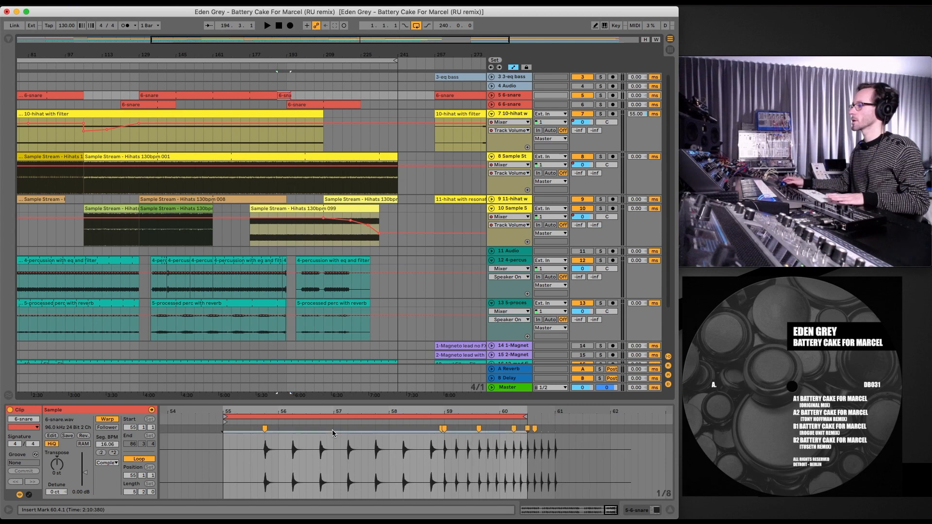
pyautogui.press('super+z')
pyautogui.press('super+z')
pyautogui.press('super+z')
pyautogui.press('super+z')
pyautogui.press('super+z')
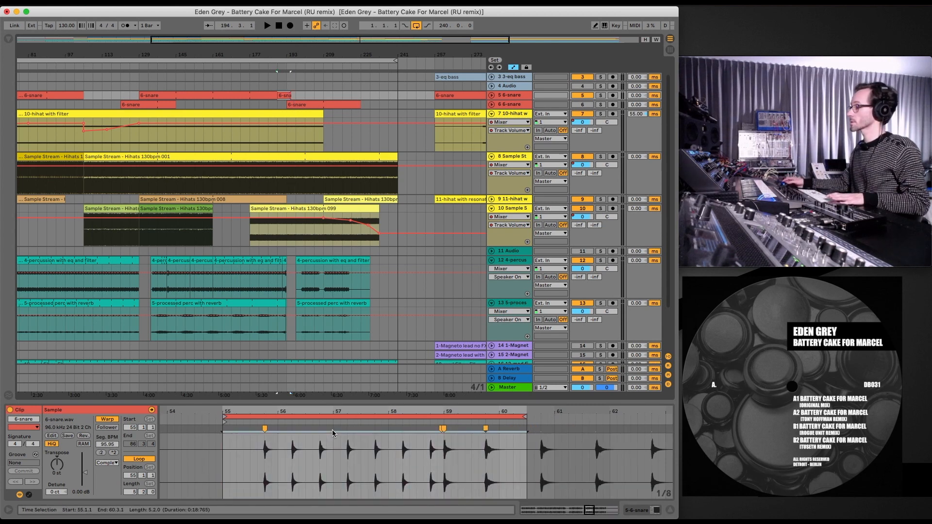
pyautogui.press('super+z')
pyautogui.press('super+z')
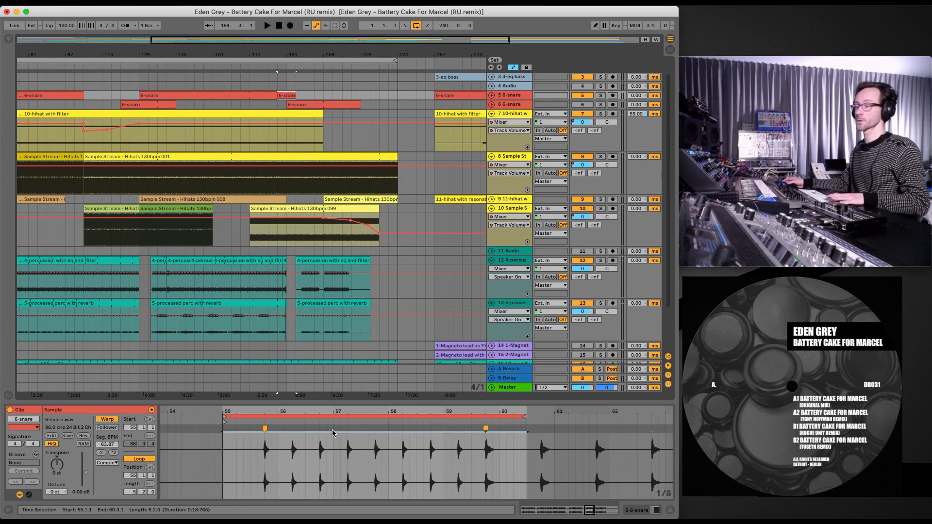
pyautogui.press('super+z')
pyautogui.press('super+z')
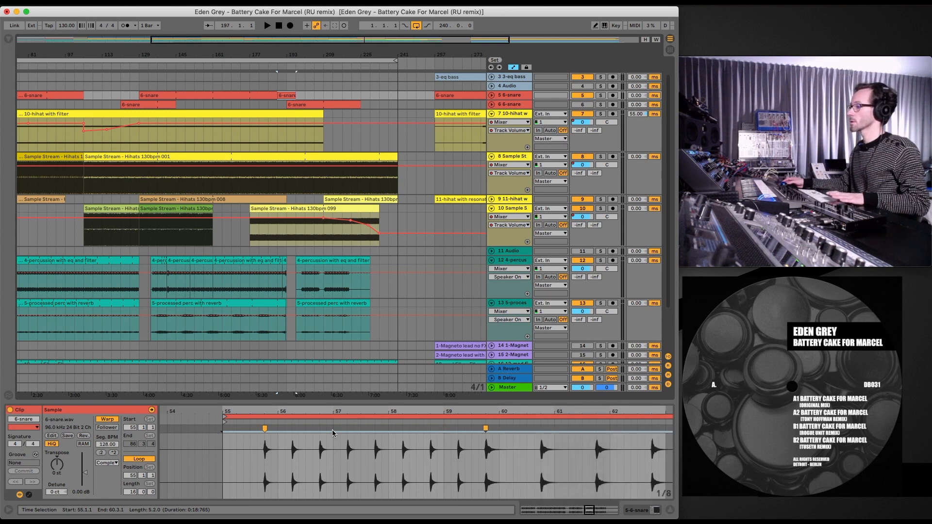
pyautogui.press('super+z')
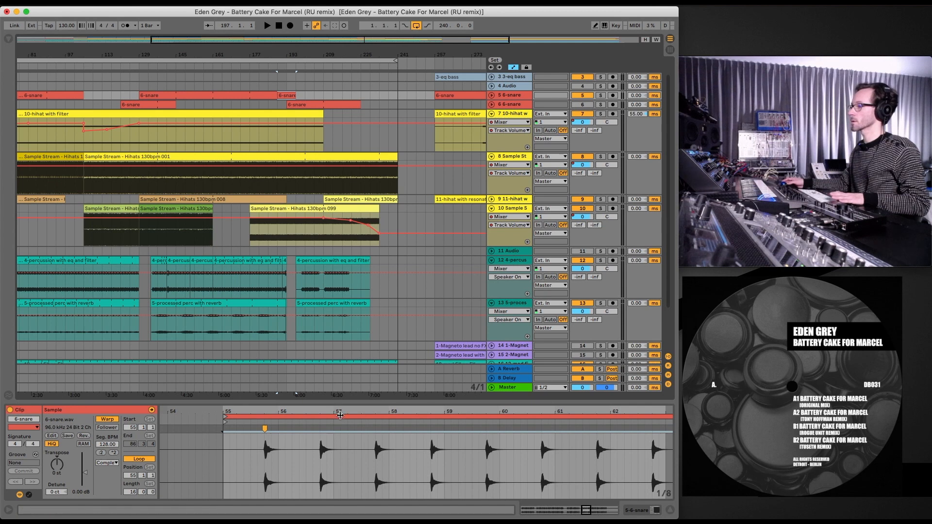
# Step: Select the entire sample of the 6-snare clip at bar 189 and replay the arrangement from just before that clip
pyautogui.moveTo(339, 413); pyautogui.dragTo(338, 388)
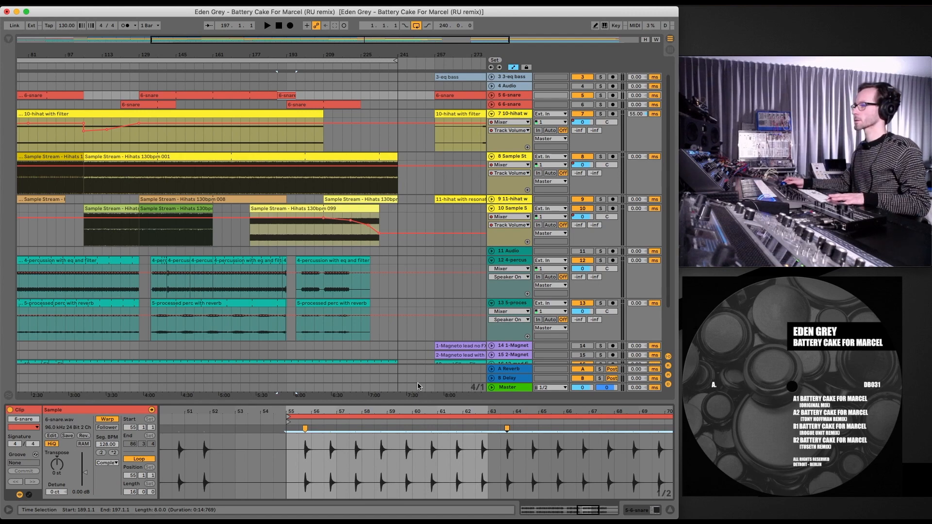
pyautogui.press('super+a')
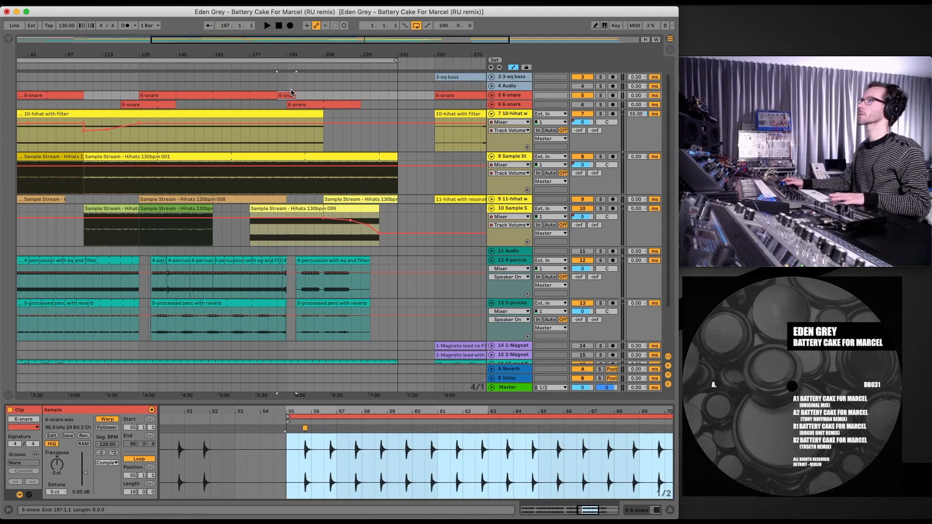
pyautogui.click(275, 66)
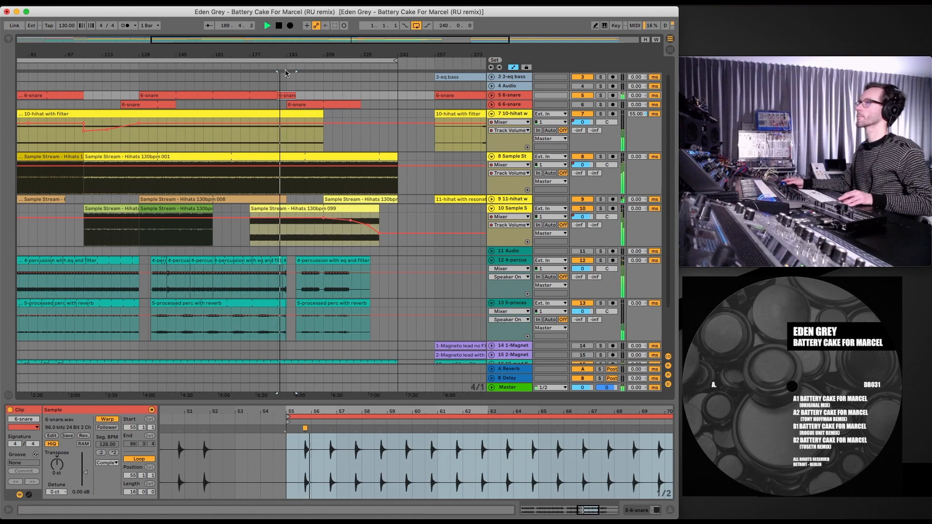
# Step: Move the second-lane 6-snare clip at bar 193 to start at bar 192 and activate its track
pyautogui.moveTo(286, 54); pyautogui.dragTo(292, 88)
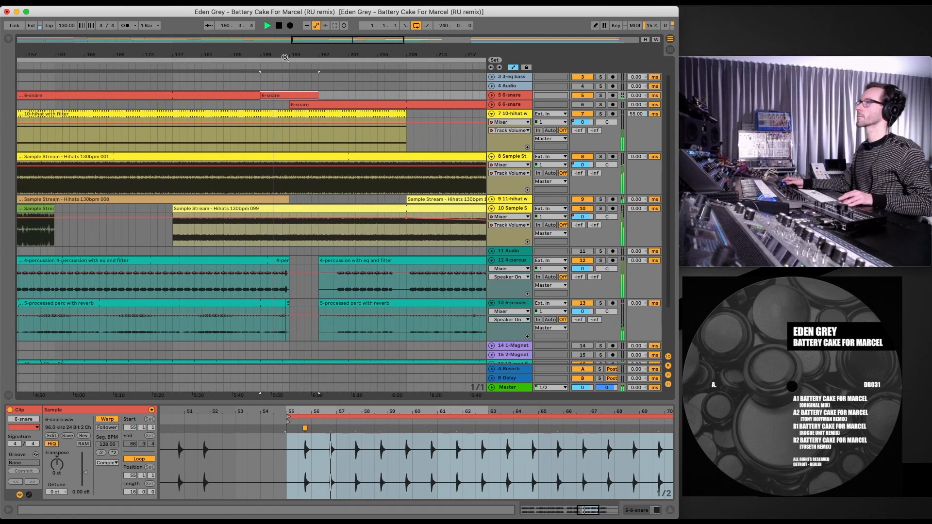
pyautogui.click(298, 105)
pyautogui.moveTo(298, 106); pyautogui.dragTo(294, 104)
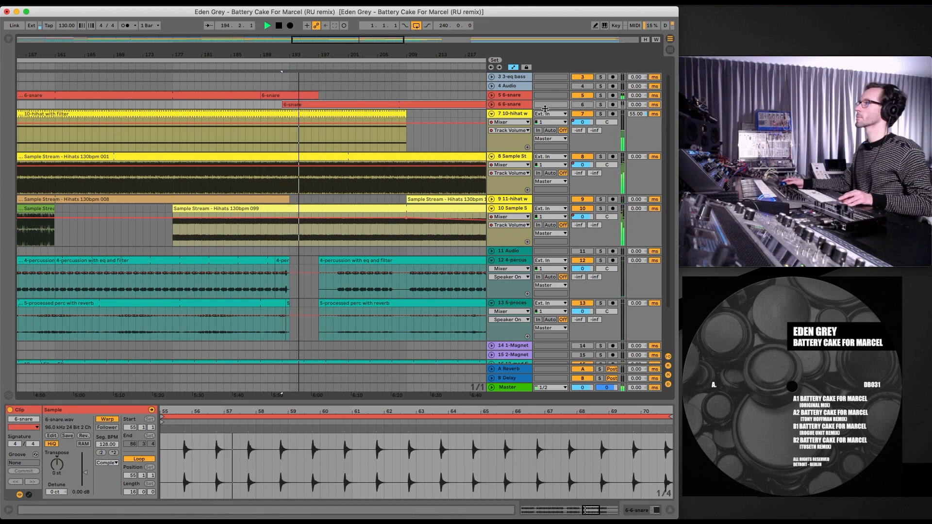
pyautogui.click(581, 106)
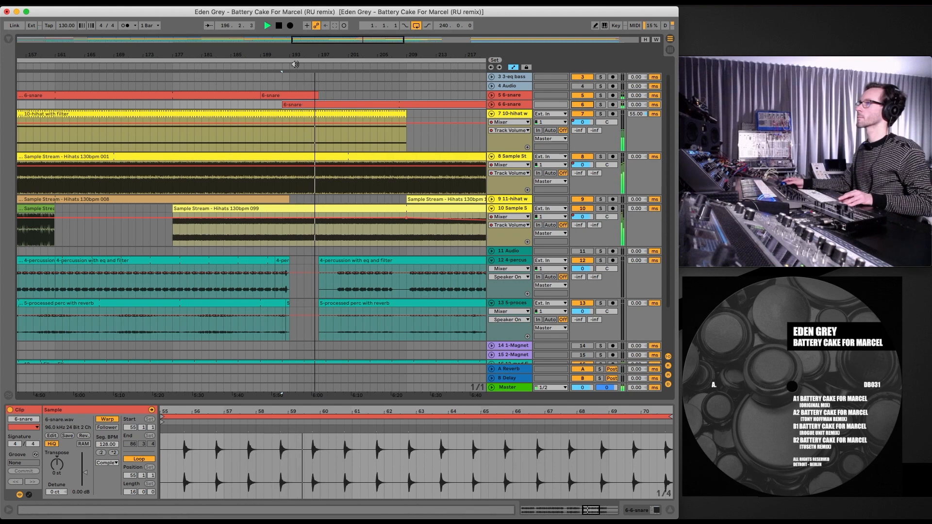
# Step: Try starting the second-lane 6-snare clip at 191.3 and replay the arrangement leading into it
pyautogui.moveTo(294, 54); pyautogui.dragTo(271, 92)
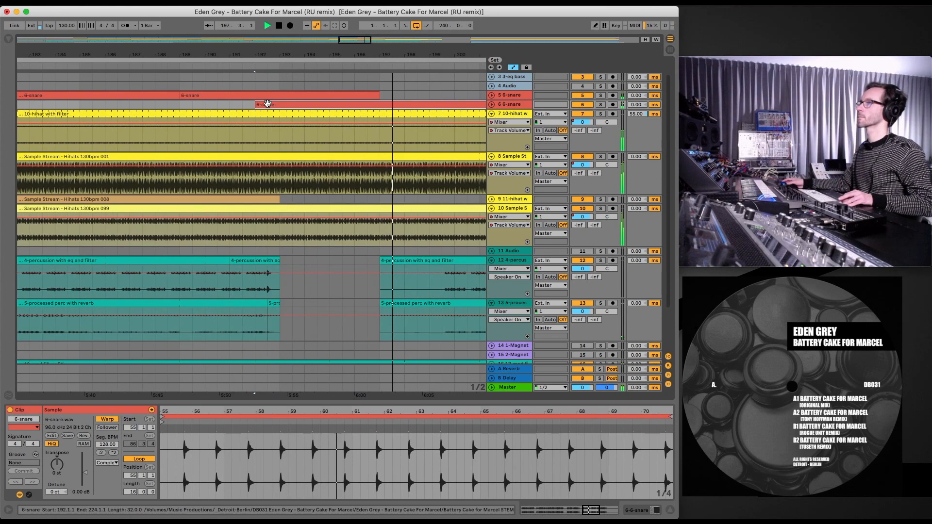
pyautogui.click(259, 103)
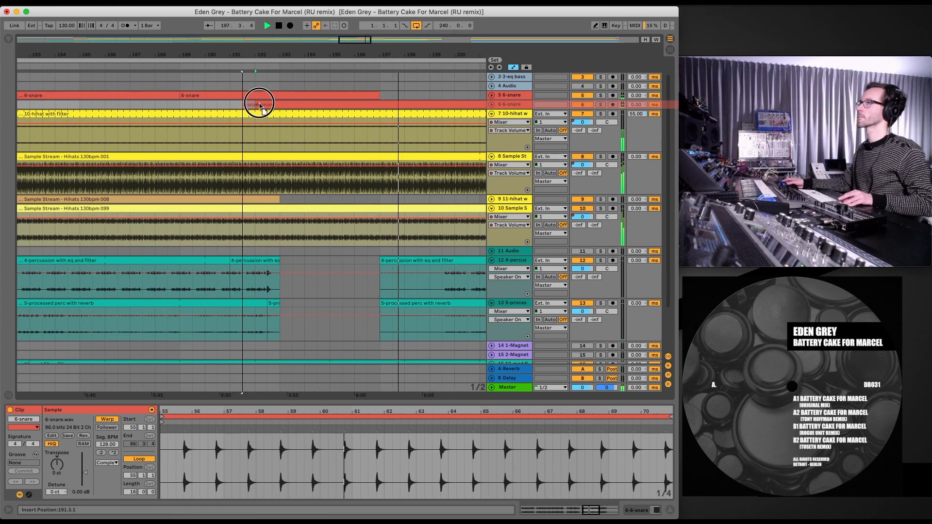
pyautogui.click(170, 66)
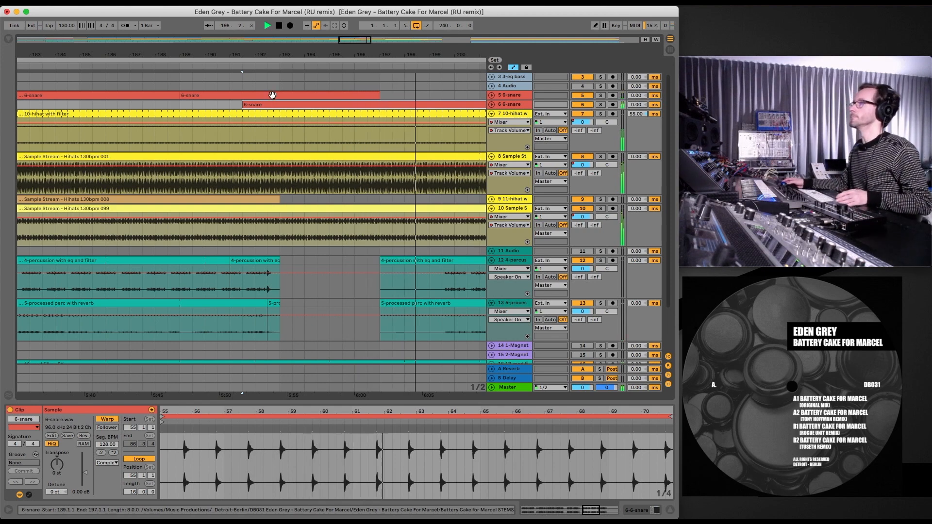
# Step: Undo the moves of the second-lane 6-snare clip back to its bar 193 start
pyautogui.moveTo(119, 55); pyautogui.dragTo(118, 26)
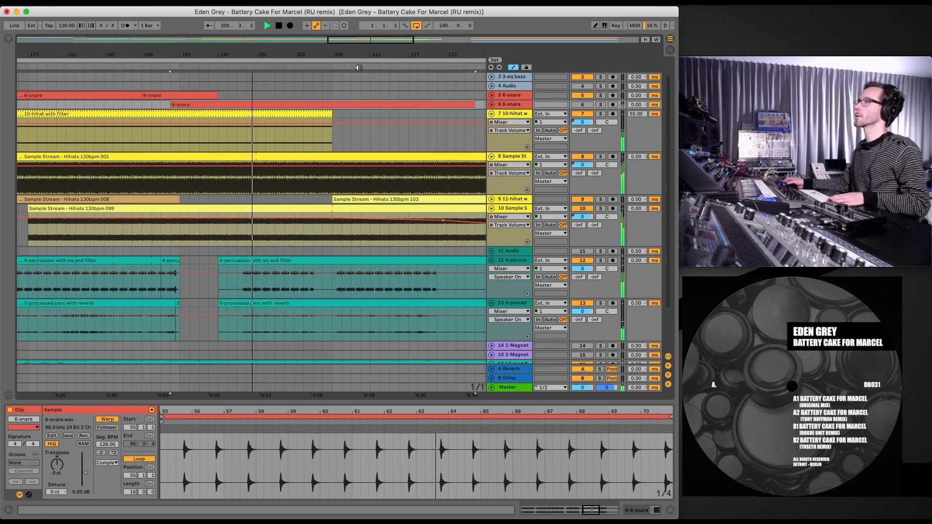
pyautogui.press('super+z')
pyautogui.press('super+z')
pyautogui.press('super+z')
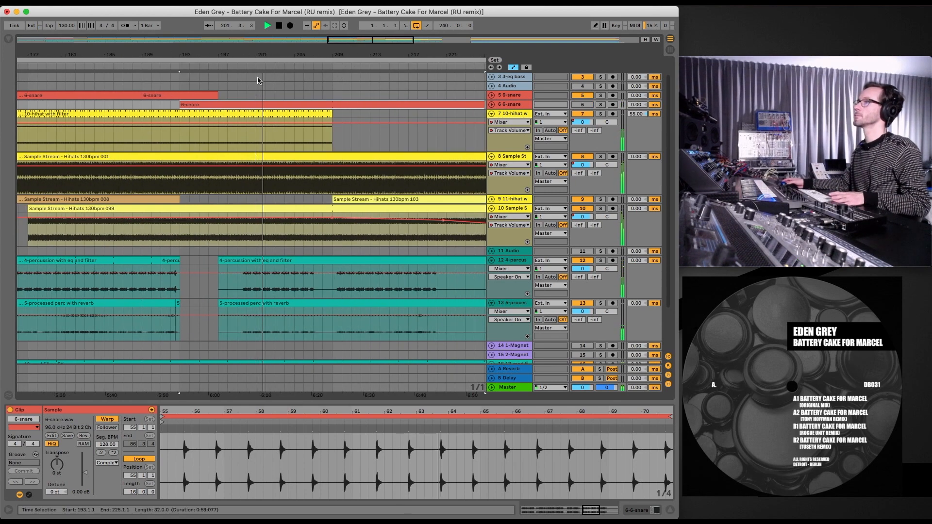
# Step: Copy the 4-percussion and 5-processed perc clips starting at bar 197 to bar 73 on their own tracks
pyautogui.moveTo(253, 40); pyautogui.dragTo(253, 2)
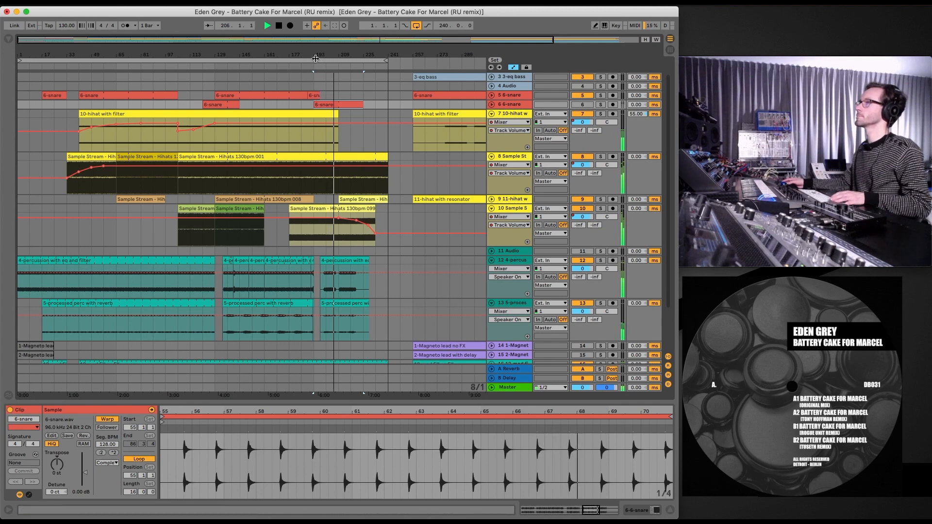
pyautogui.moveTo(316, 59); pyautogui.dragTo(316, 97)
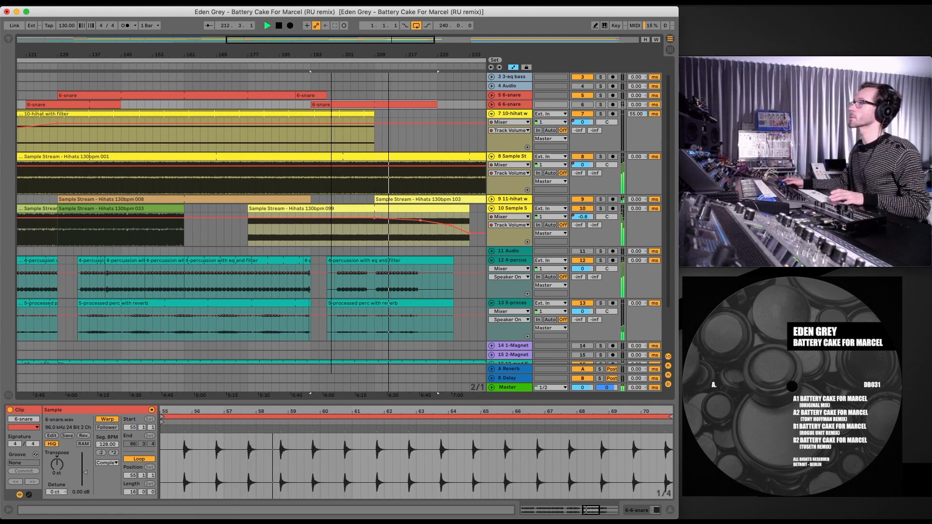
pyautogui.moveTo(371, 49); pyautogui.dragTo(325, 76)
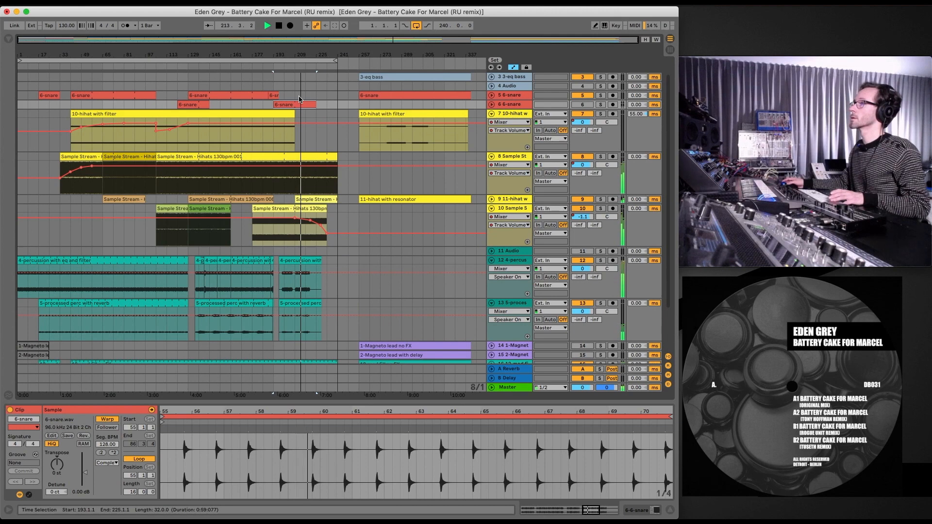
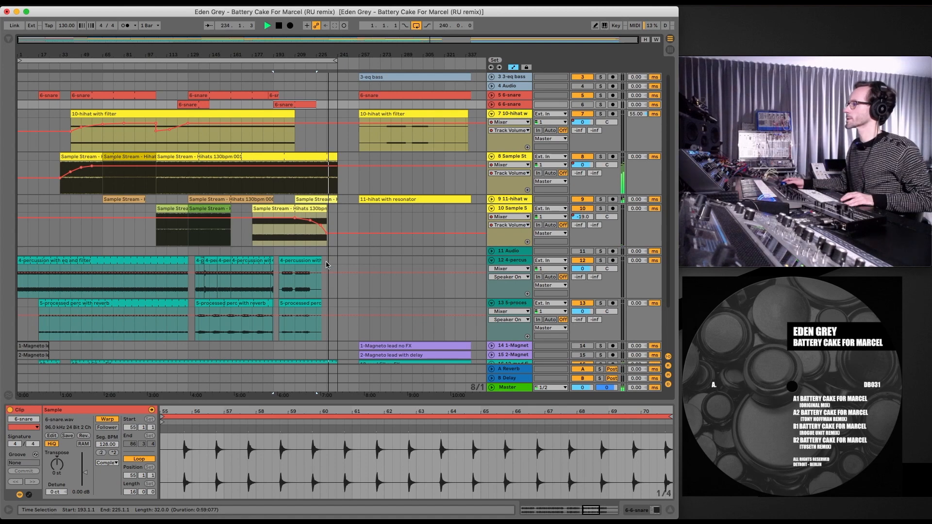
pyautogui.moveTo(325, 263); pyautogui.dragTo(125, 306)
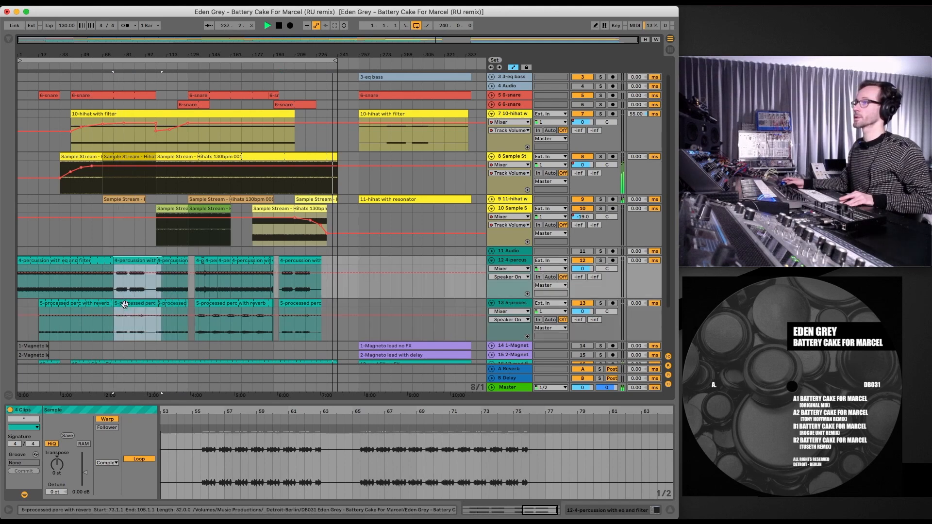
# Step: Delete the 4-percussion and 5-processed perc clips between bars 105 and 129
pyautogui.click(168, 258)
pyautogui.press('Delete')
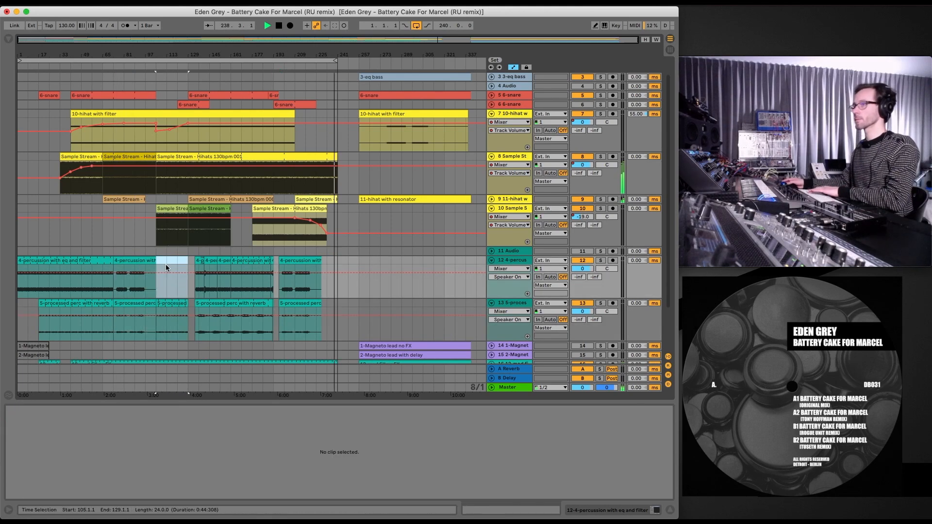
pyautogui.click(167, 301)
pyautogui.press('Delete')
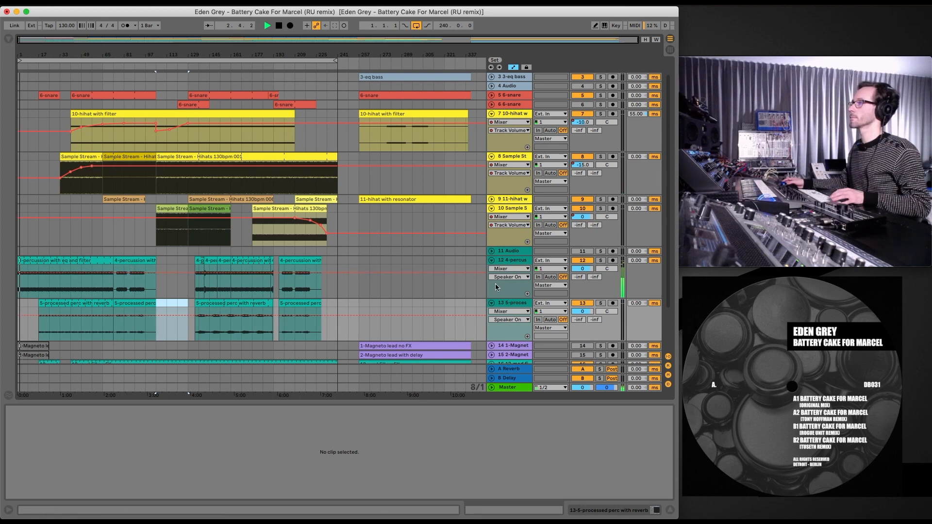
# Step: Solo the 4-percussion track briefly, unsolo it, and audition the full arrangement from around bar 74
pyautogui.click(599, 261)
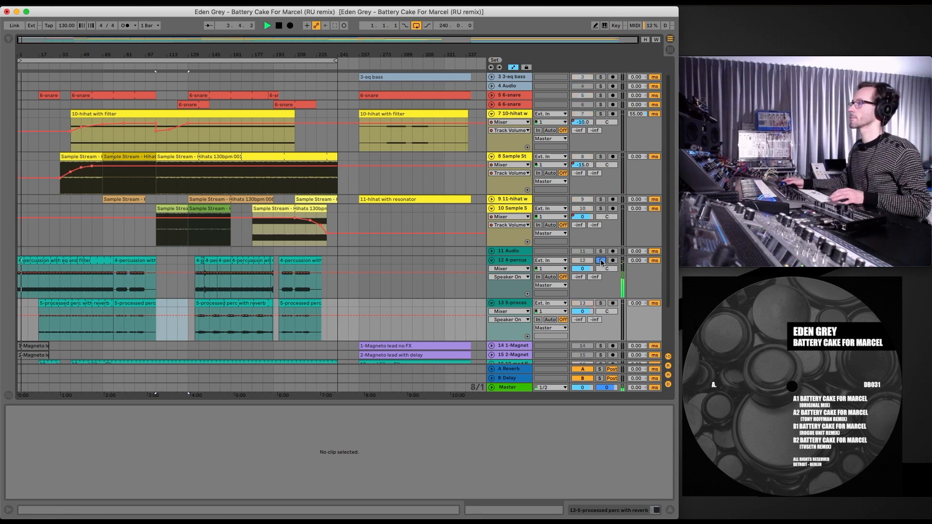
pyautogui.click(600, 262)
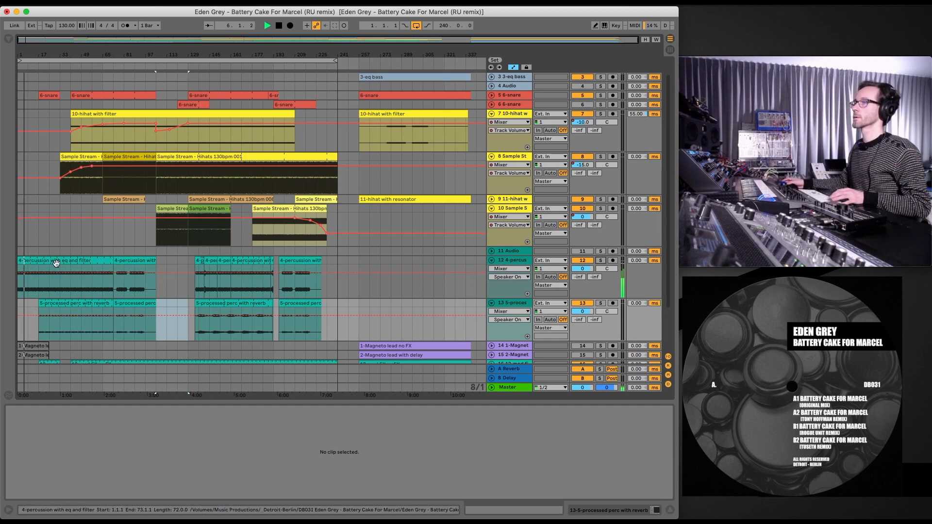
pyautogui.scroll(2, 56, 266)
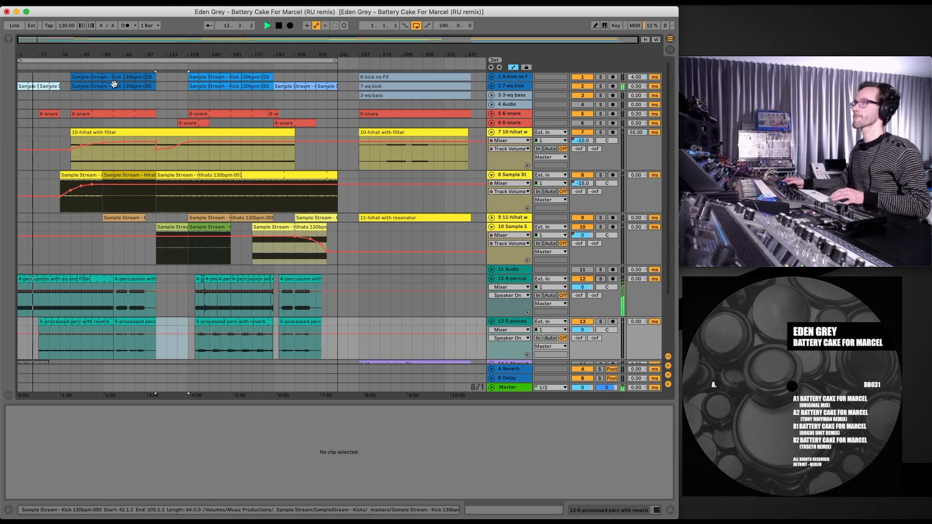
pyautogui.moveTo(110, 55); pyautogui.dragTo(125, 93)
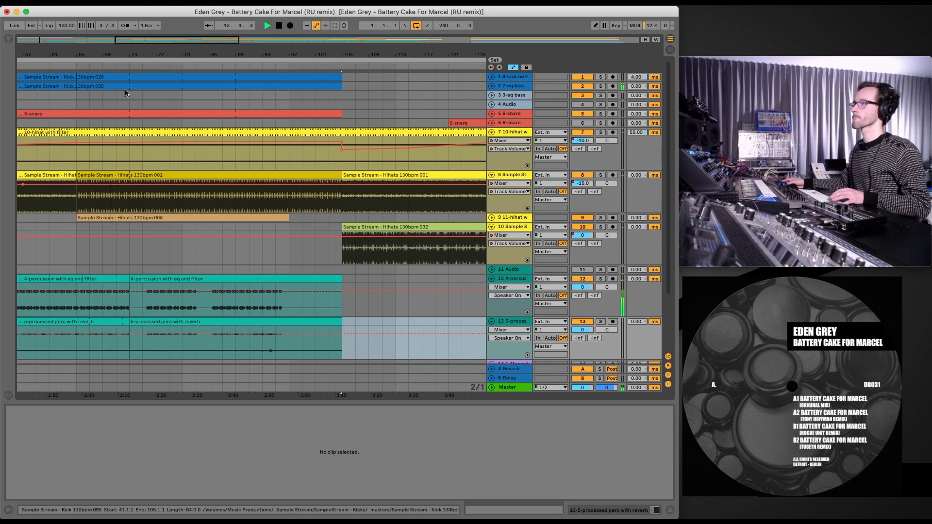
pyautogui.click(141, 65)
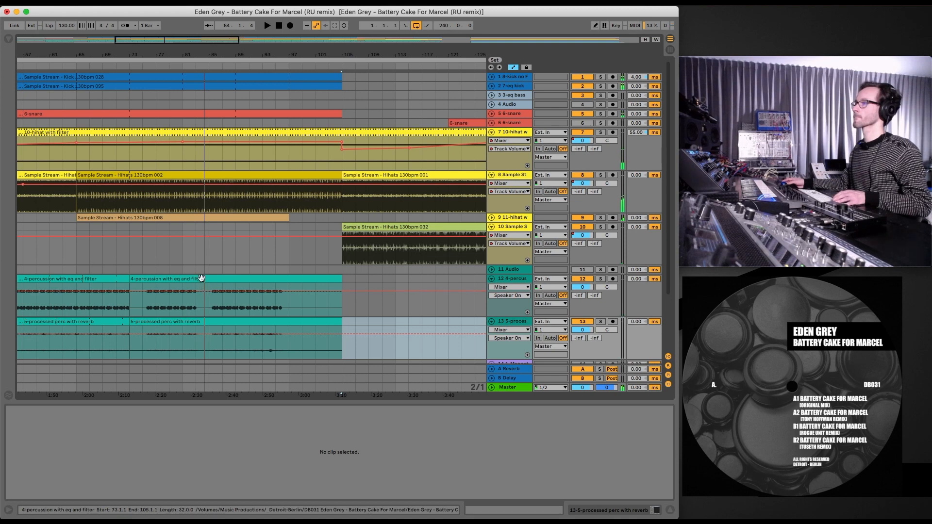
# Step: Move the bars 85 to 109 section of both percussion tracks to start at bar 97
pyautogui.click(208, 279)
pyautogui.click(391, 290)
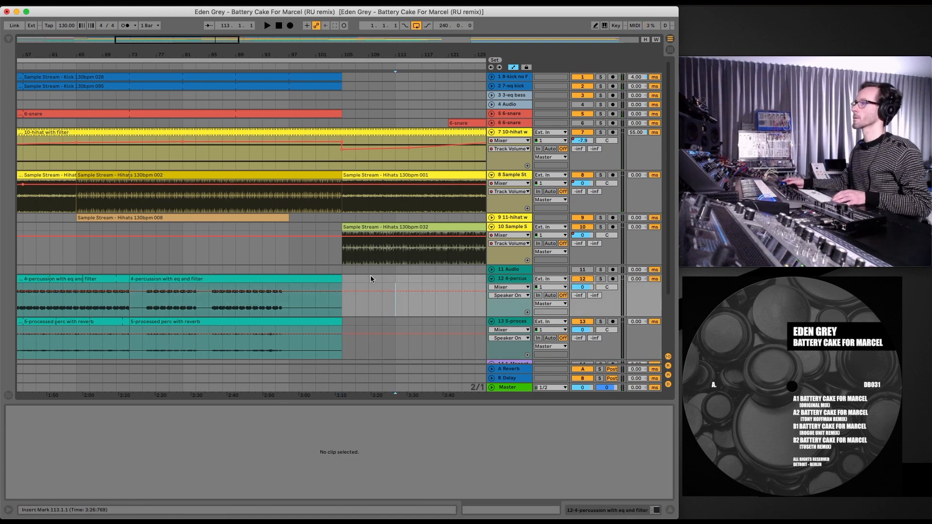
pyautogui.moveTo(371, 279); pyautogui.dragTo(210, 348)
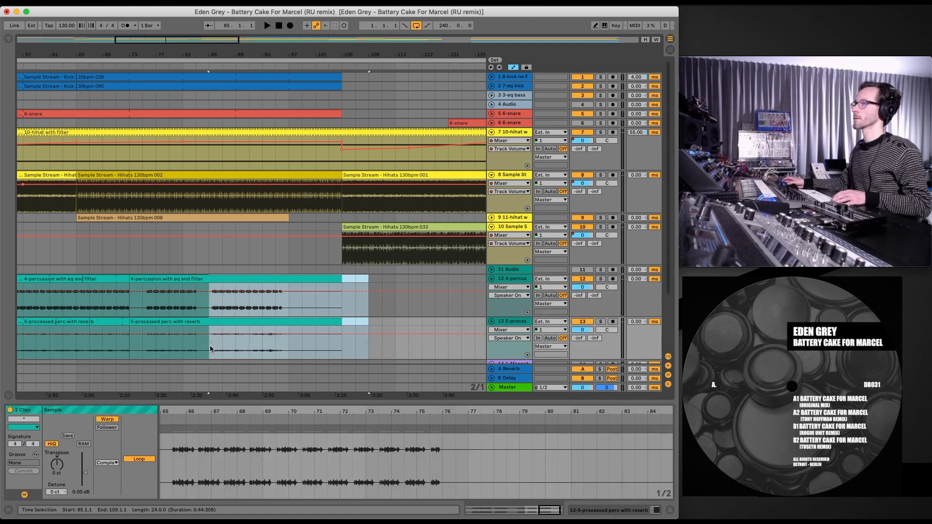
pyautogui.moveTo(326, 279); pyautogui.dragTo(300, 280)
# Step: Copy the two-bar segment starting at bar 83 on both percussion tracks to bar 13
pyautogui.moveTo(218, 282); pyautogui.dragTo(199, 336)
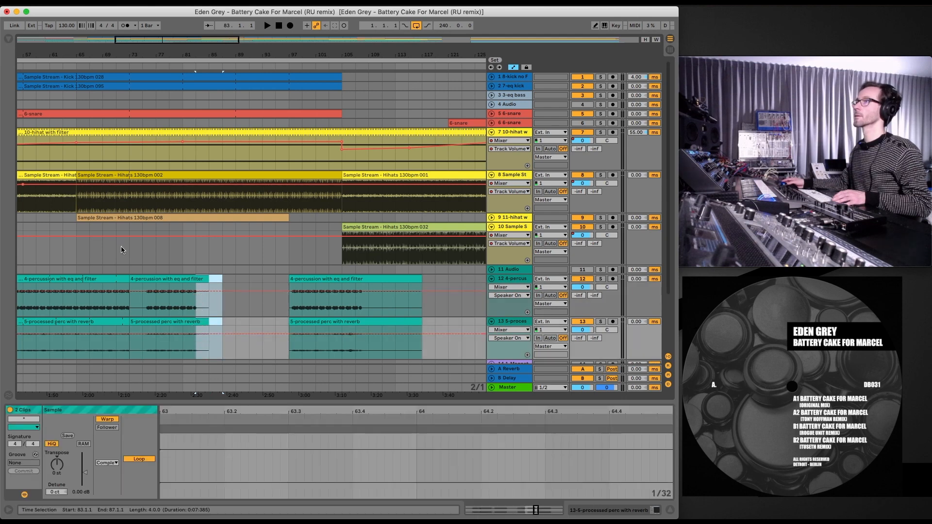
pyautogui.moveTo(124, 40); pyautogui.dragTo(51, 40)
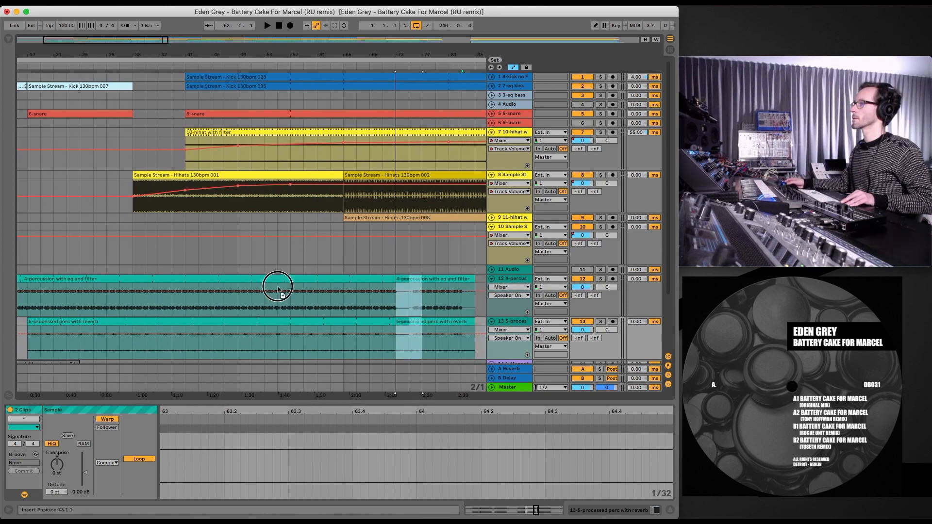
pyautogui.click(15, 280)
pyautogui.moveTo(1, 284); pyautogui.dragTo(103, 290)
pyautogui.click(86, 322)
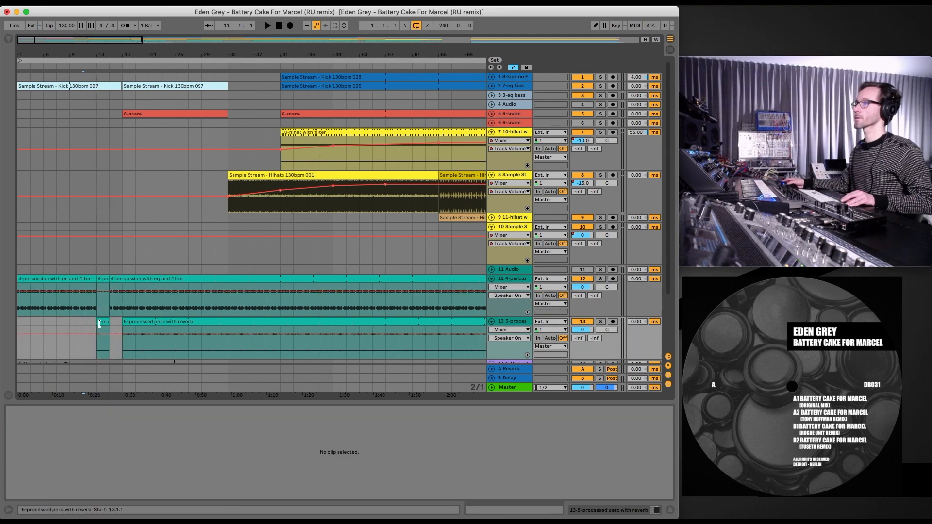
# Step: Move both two-bar percussion clips from bar 13 to bar 15 and fill the 4-percussion track up to them
pyautogui.click(97, 321)
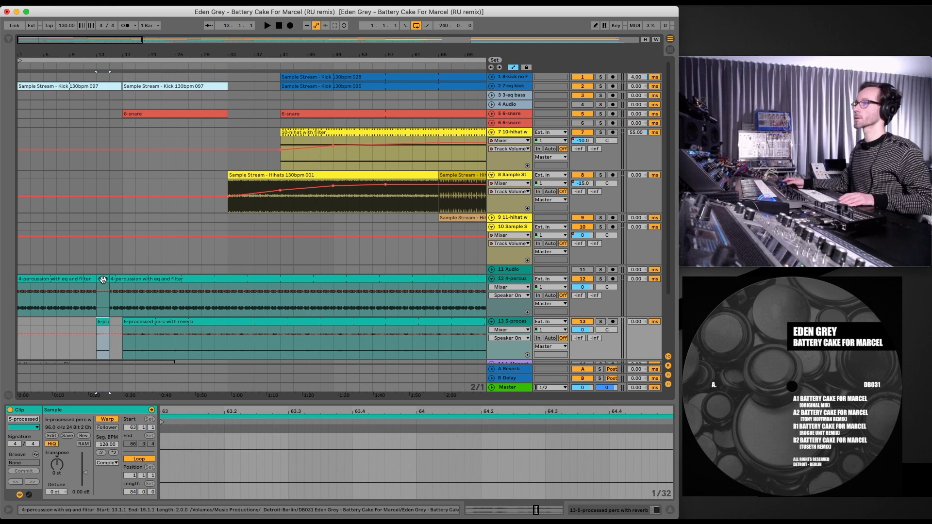
pyautogui.keyDown('shift'); pyautogui.click(104, 279); pyautogui.keyUp('shift')
pyautogui.moveTo(106, 279)
pyautogui.mouseDown()
pyautogui.moveTo(119, 280)
pyautogui.moveTo(93, 277)
pyautogui.moveTo(105, 281)
pyautogui.mouseUp()
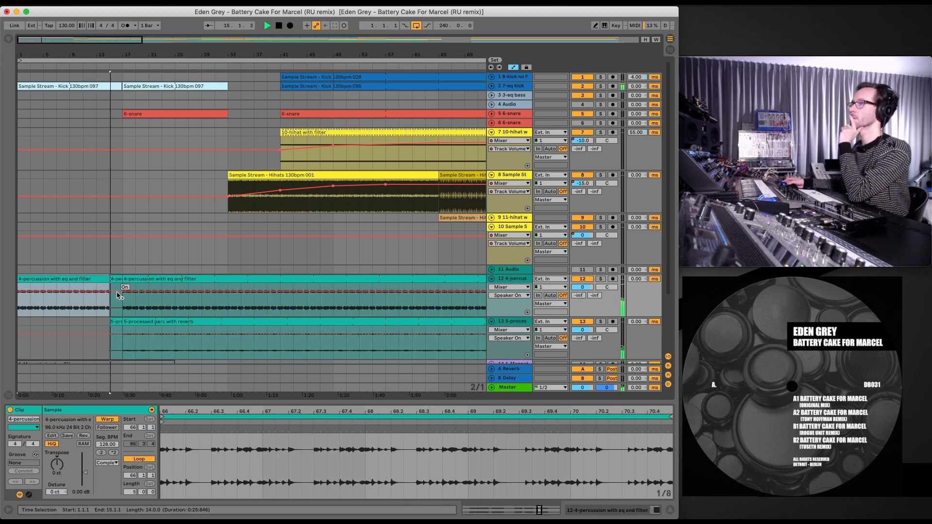
# Step: Remove the short 5-processed perc clip at bar 15 and extend the opening 4-percussion clip to bar 16
pyautogui.click(113, 322)
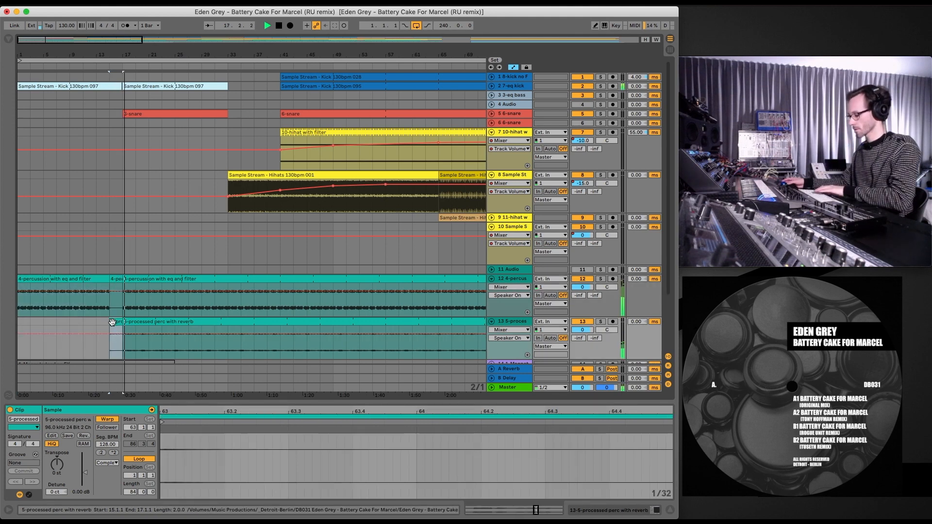
pyautogui.click(115, 279)
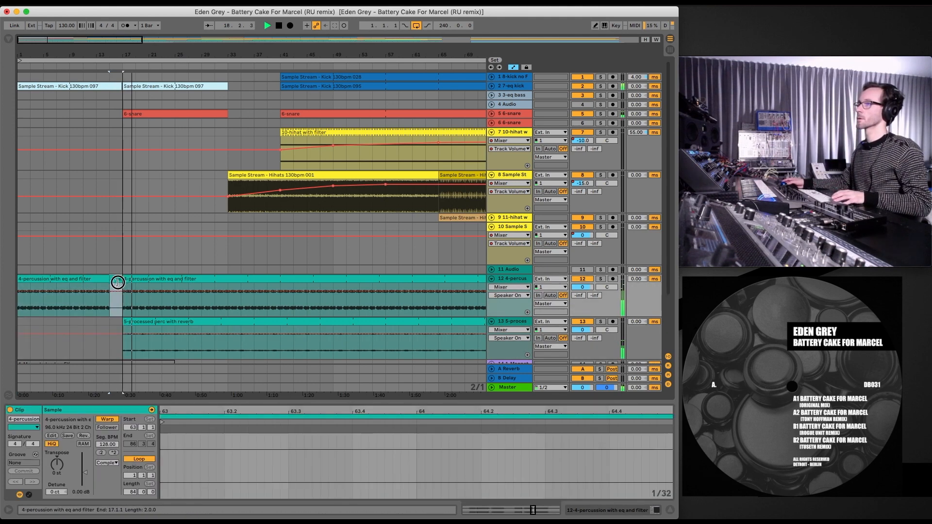
pyautogui.scroll(5, 116, 134)
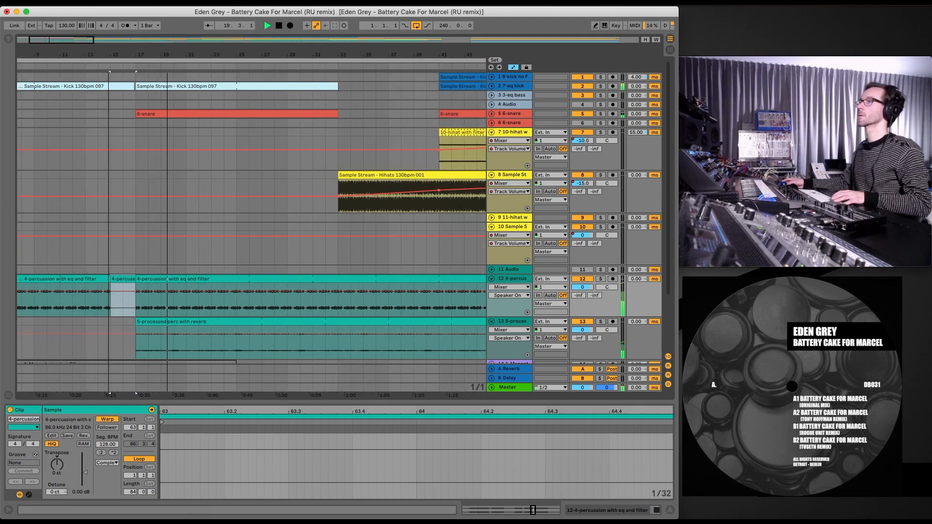
pyautogui.moveTo(170, 285); pyautogui.dragTo(142, 280)
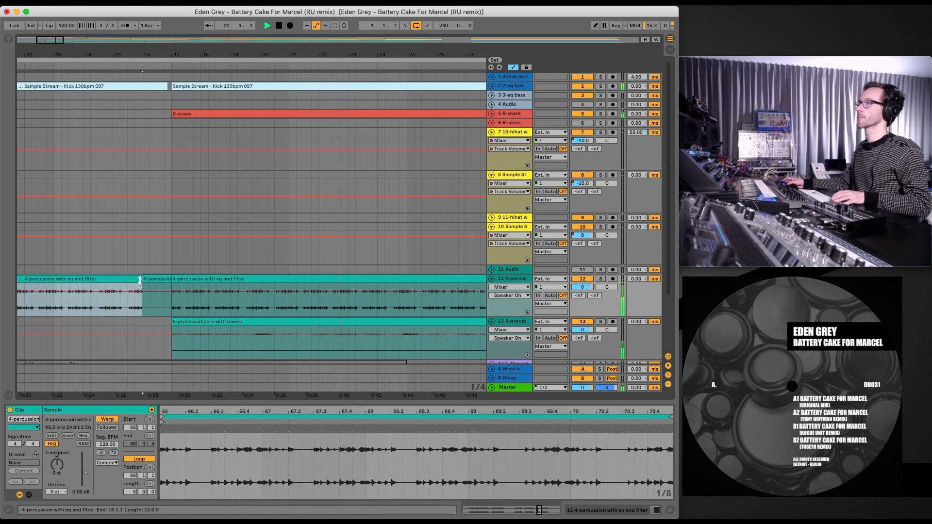
# Step: Audition the transition into bar 17 and move the one-bar 4-percussion clip from bar 16 to bar 32
pyautogui.click(78, 65)
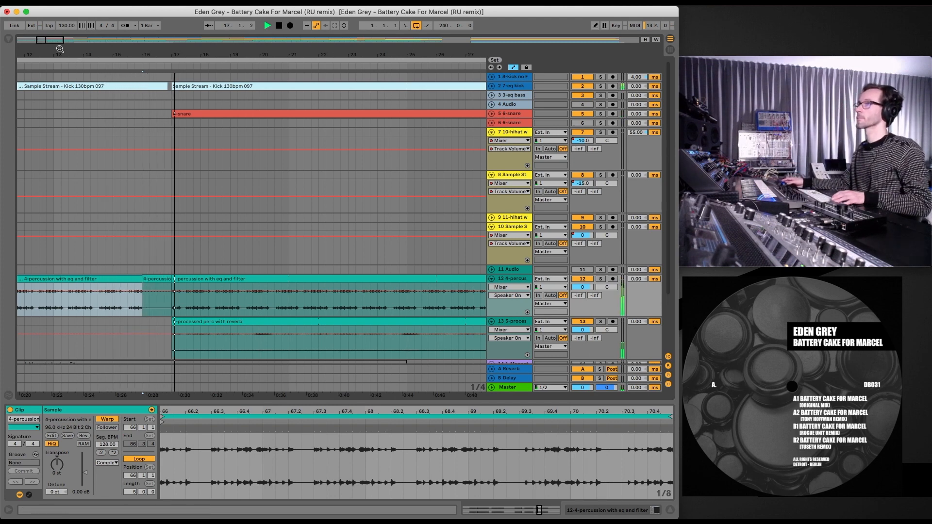
pyautogui.moveTo(55, 43); pyautogui.dragTo(110, 43)
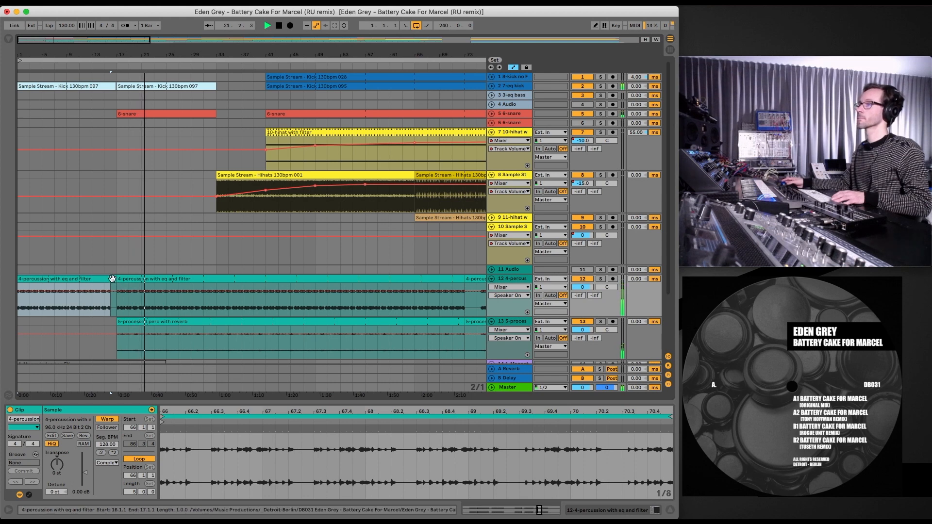
pyautogui.click(207, 280)
pyautogui.click(214, 281)
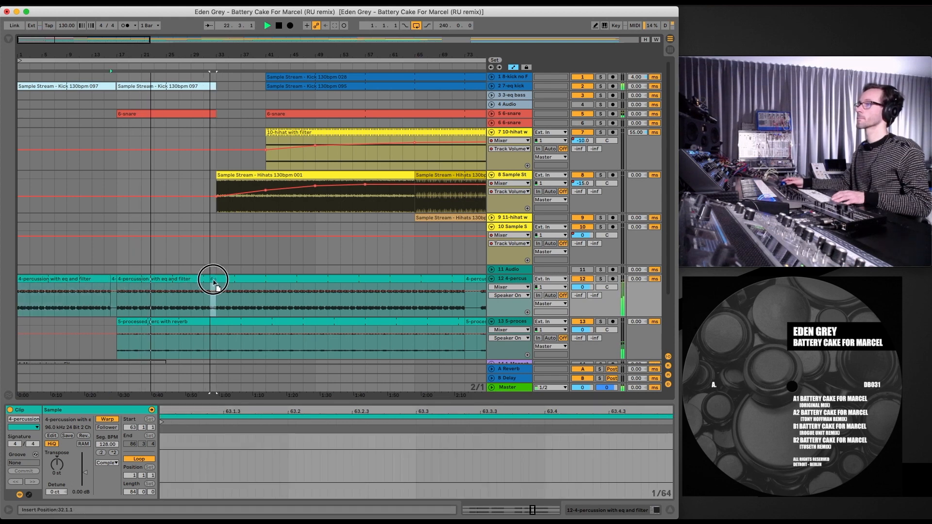
pyautogui.moveTo(214, 283); pyautogui.dragTo(213, 282)
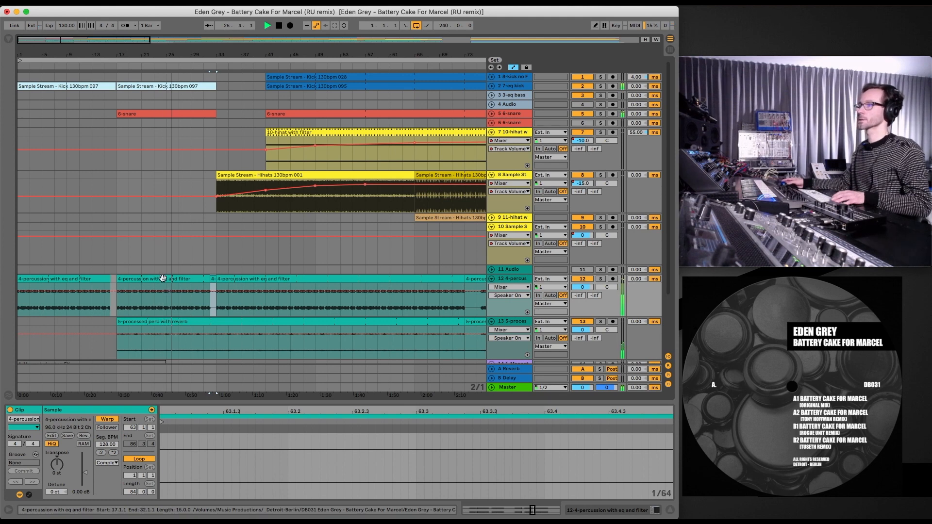
# Step: Extend the opening 4-percussion clip through bars 16 and 17 up to bar 32, replacing the separate second clip
pyautogui.click(111, 280)
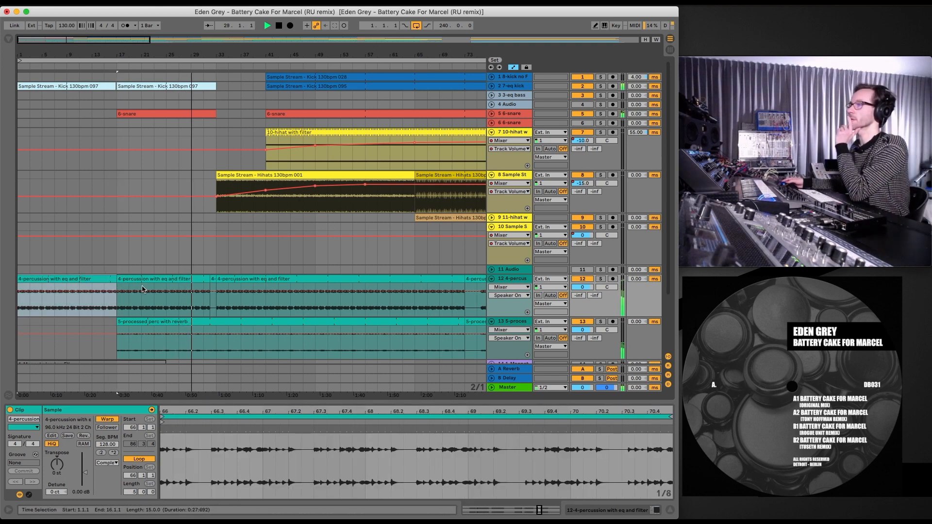
pyautogui.click(133, 278)
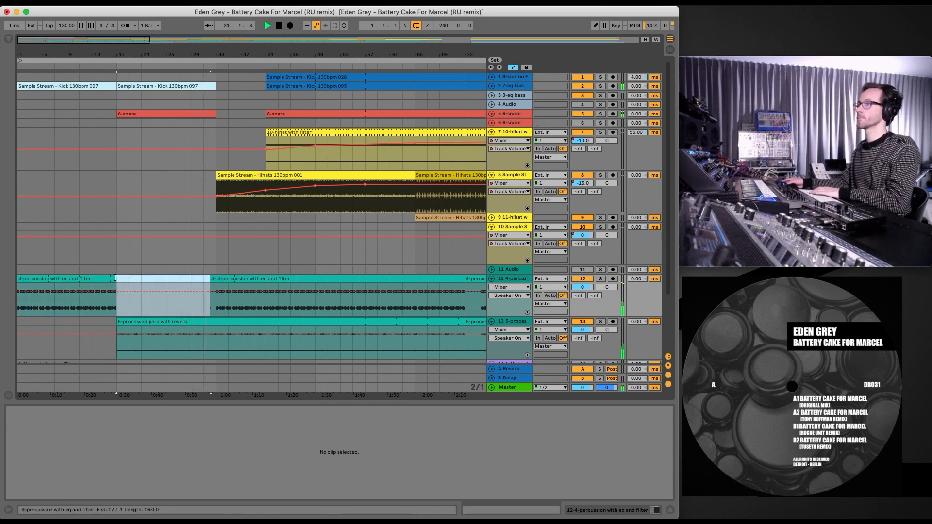
pyautogui.moveTo(117, 278); pyautogui.dragTo(207, 281)
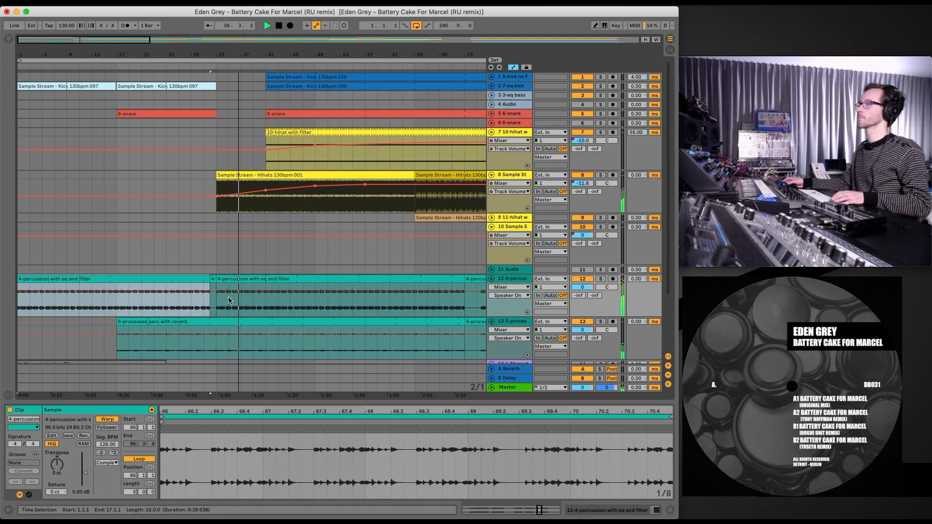
# Step: Show the track volume automation of the 4-percussion track and shape a volume dip at bar 33 that curves back up to full level
pyautogui.click(507, 295)
pyautogui.click(507, 316)
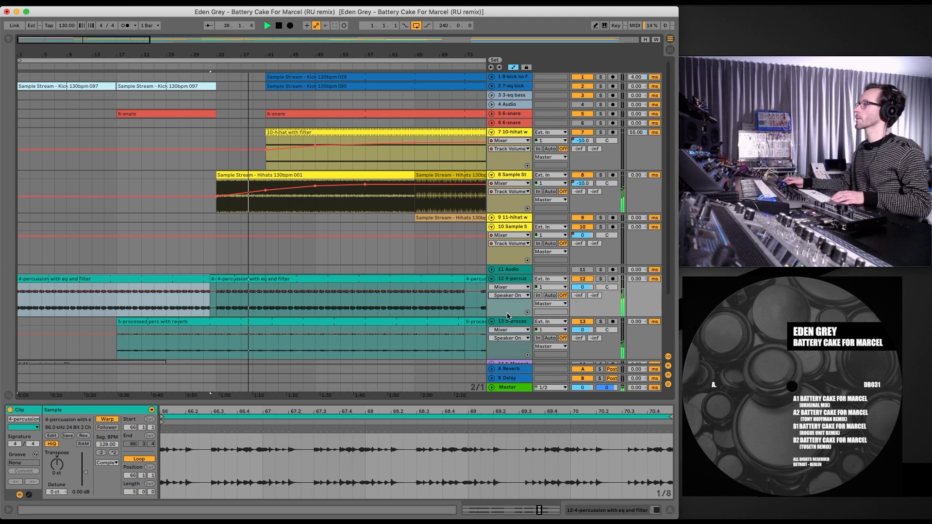
pyautogui.click(266, 289)
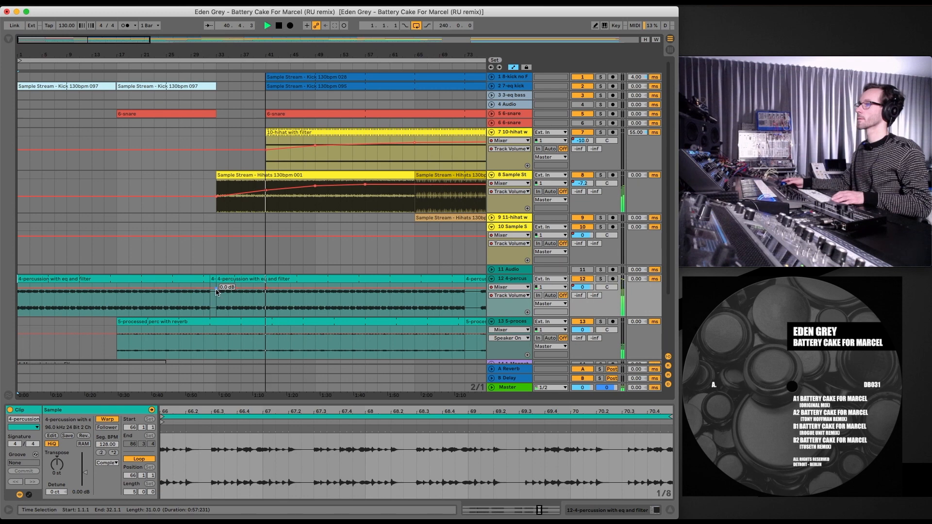
pyautogui.moveTo(222, 290)
pyautogui.mouseDown()
pyautogui.moveTo(216, 298)
pyautogui.moveTo(235, 292)
pyautogui.moveTo(217, 304)
pyautogui.mouseUp()
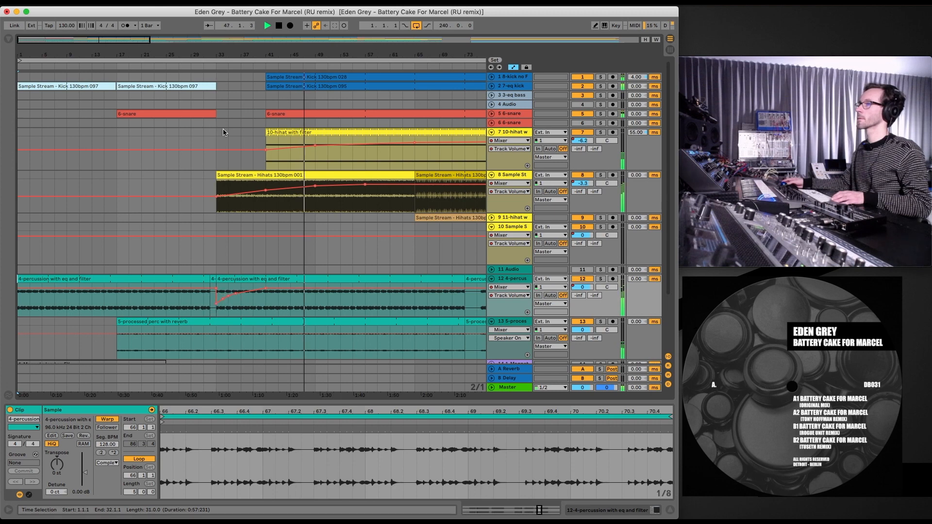
# Step: Audition the transition into bar 33 with the percussion volume dip, starting a few bars before it
pyautogui.click(197, 62)
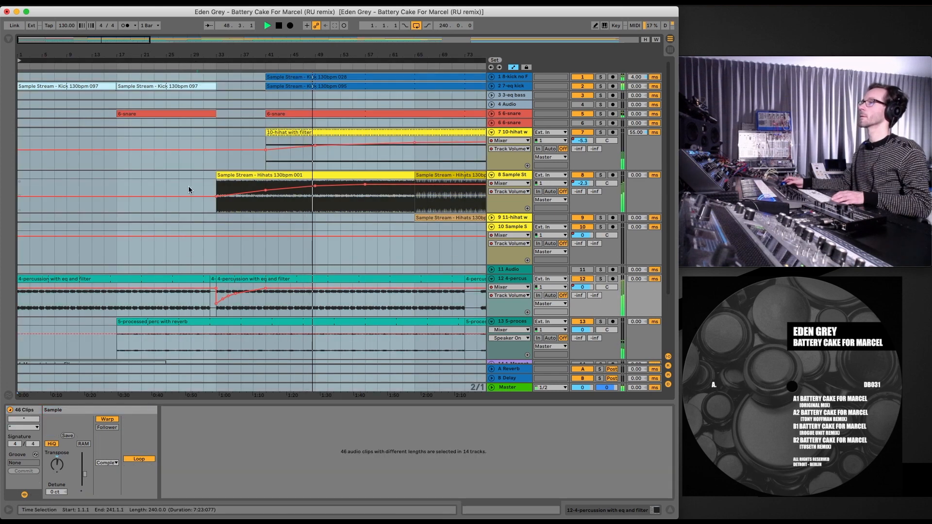
pyautogui.press('space')
pyautogui.press('space')
pyautogui.click(191, 254)
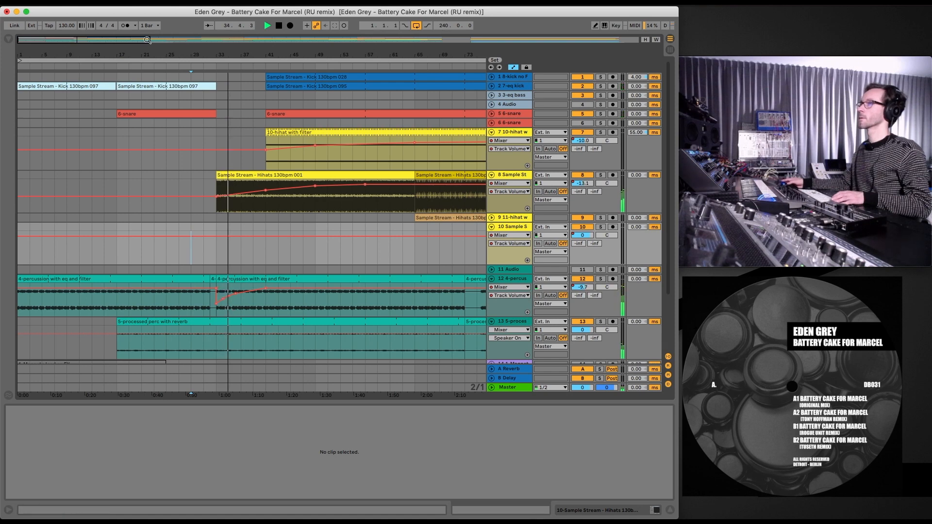
pyautogui.moveTo(192, 41); pyautogui.dragTo(284, 101)
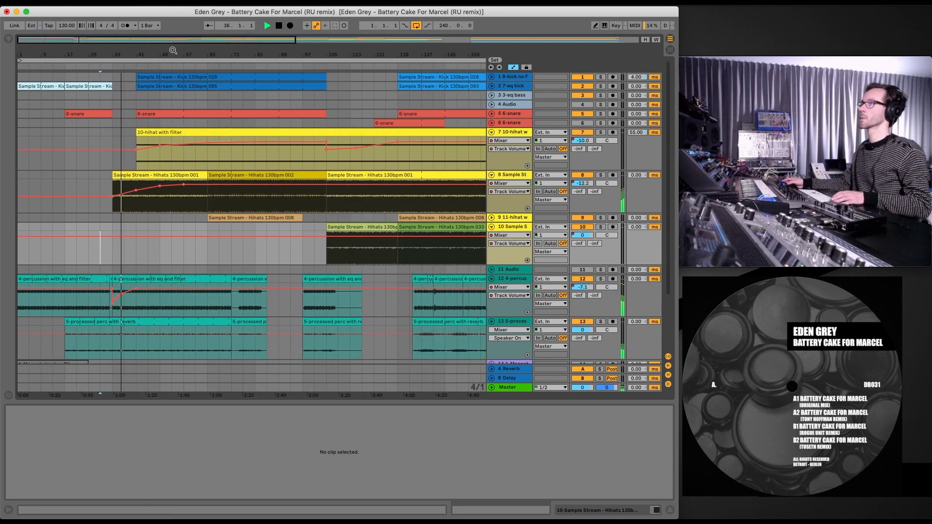
pyautogui.click(108, 66)
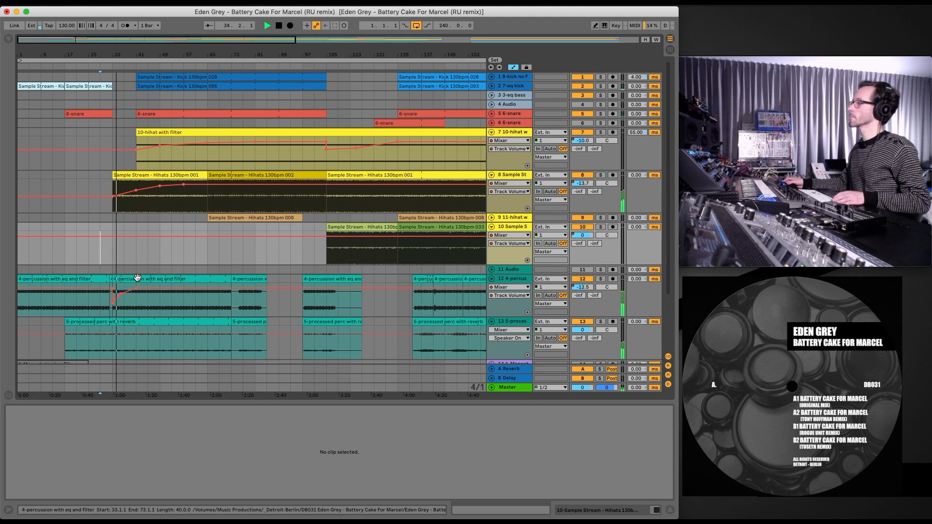
# Step: Delete the one-bar 4-percussion clip at bar 32 and clear the volume dip from the track's automation
pyautogui.click(110, 279)
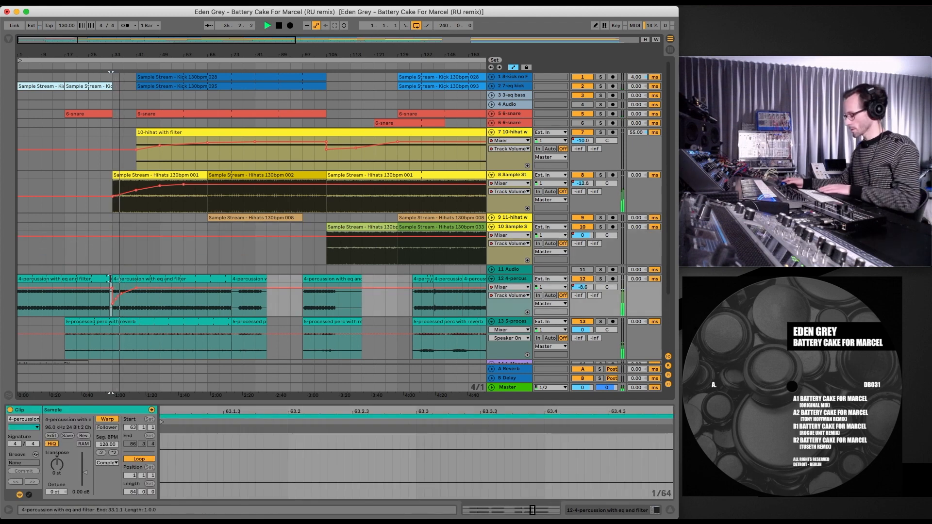
pyautogui.click(110, 296)
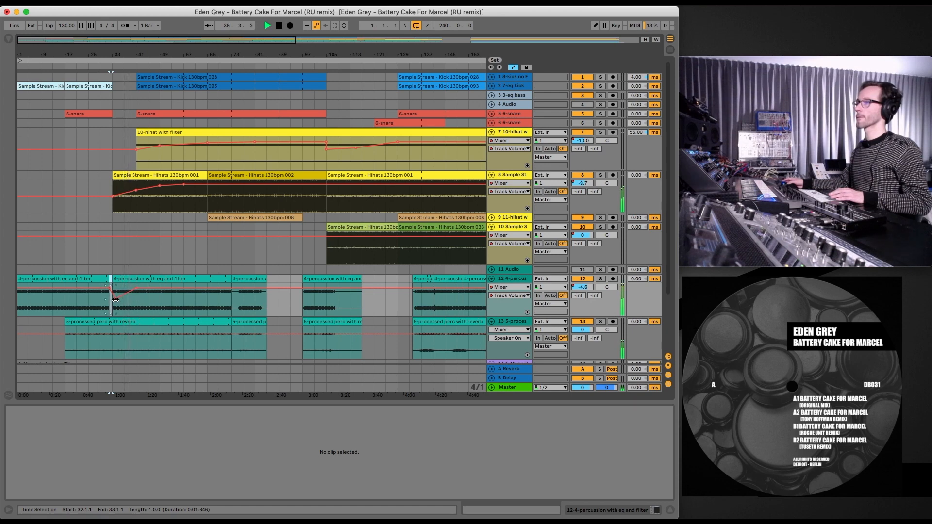
pyautogui.moveTo(115, 300); pyautogui.dragTo(116, 299)
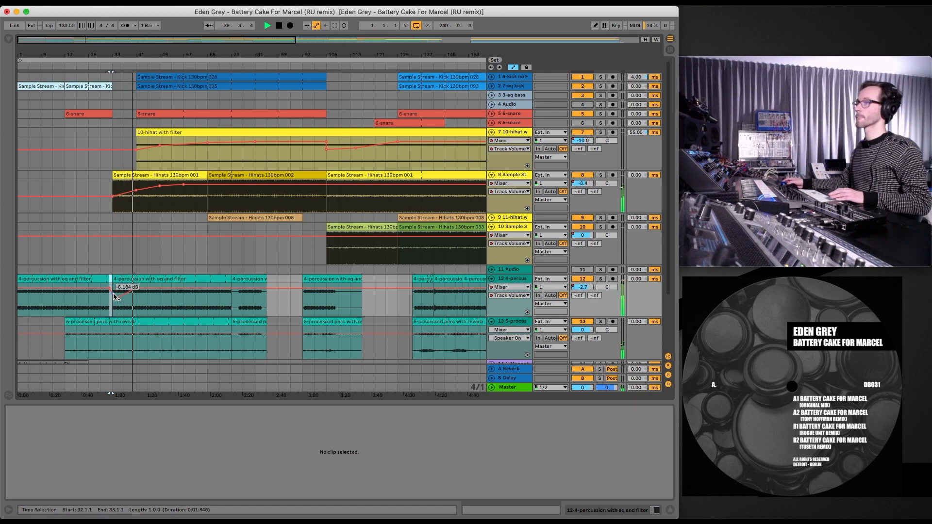
# Step: Extend the opening 4-percussion clip to bar 33 so it closes the one-bar gap
pyautogui.click(110, 280)
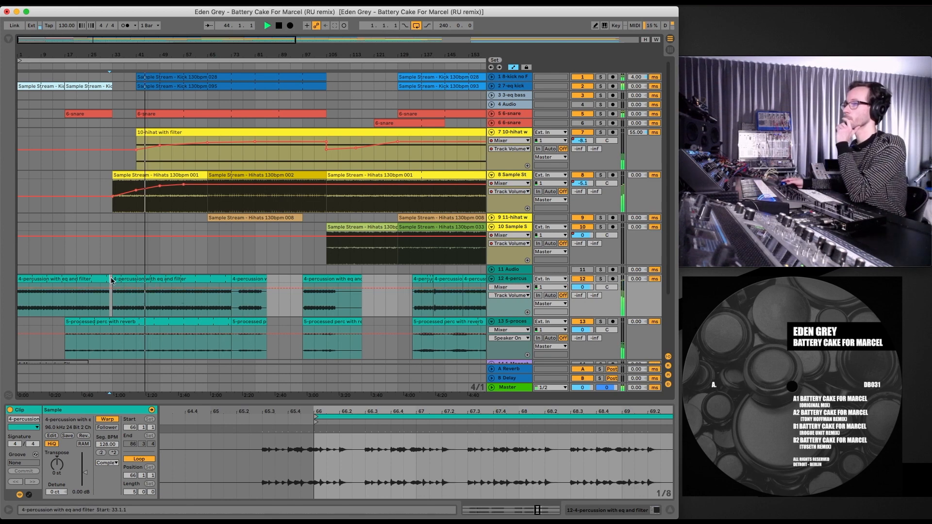
pyautogui.click(112, 281)
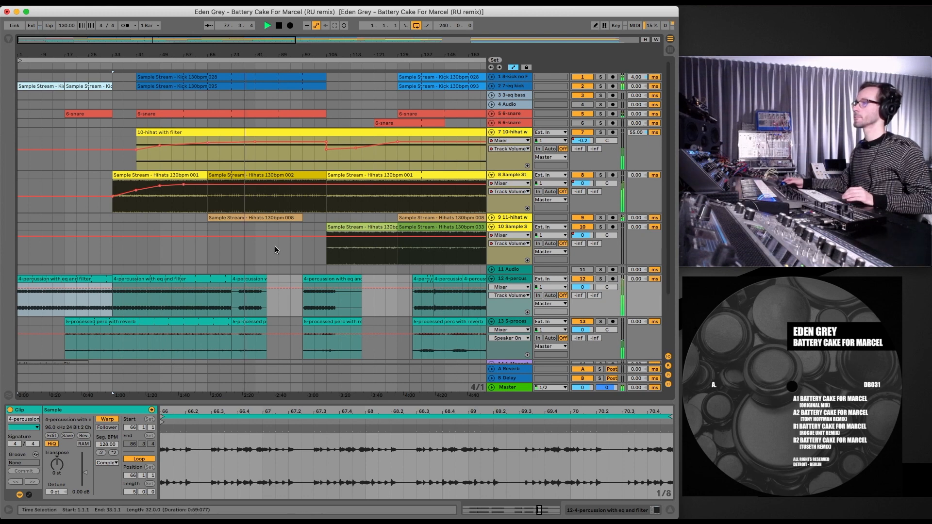
# Step: Delete the end of the percussion clips from bar 83 onward on both percussion tracks
pyautogui.click(272, 282)
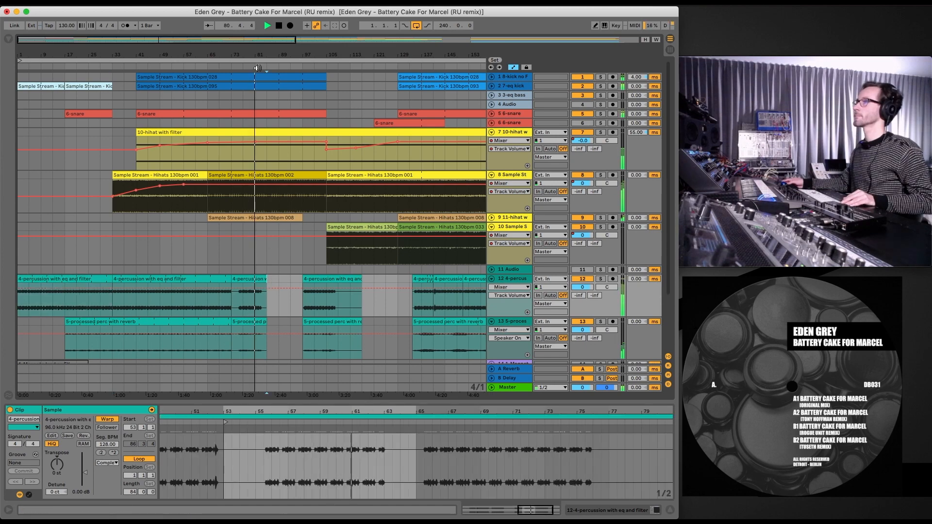
pyautogui.moveTo(257, 68); pyautogui.dragTo(257, 116)
pyautogui.click(290, 292)
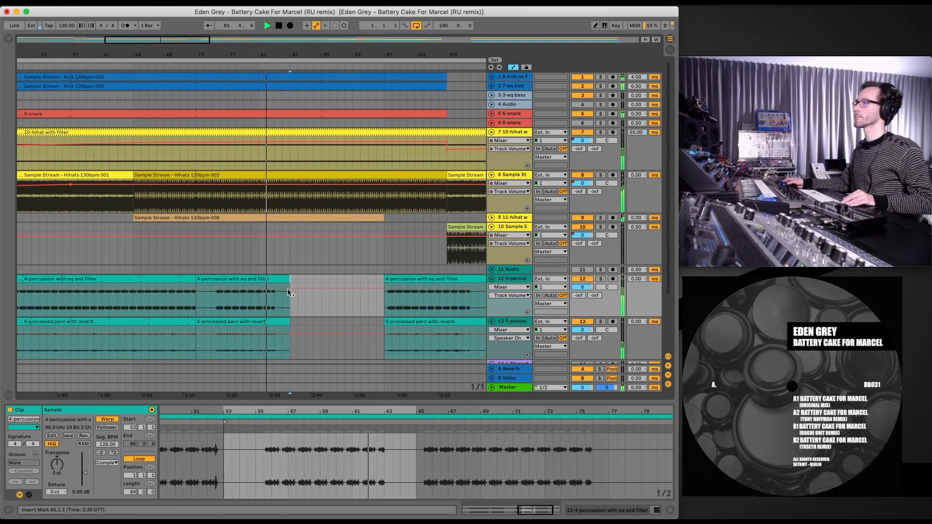
pyautogui.moveTo(297, 283); pyautogui.dragTo(276, 348)
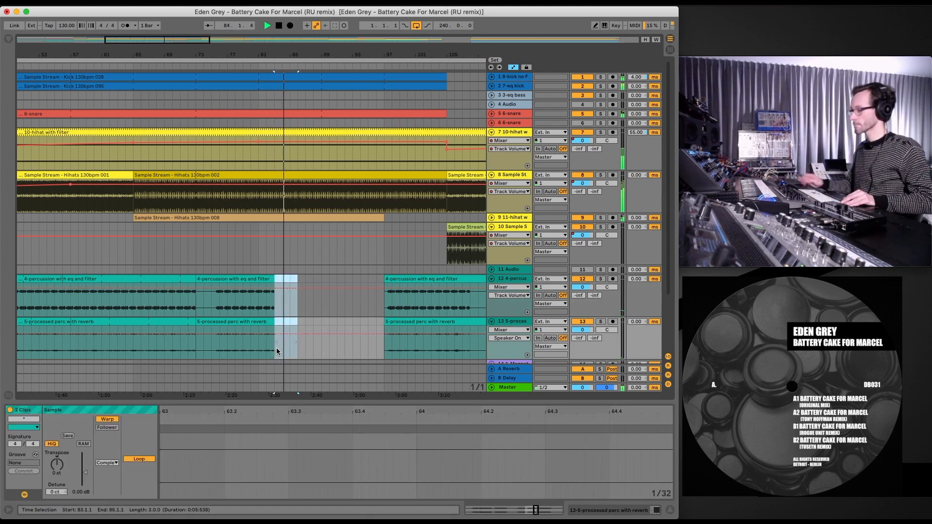
# Step: Move the percussion segment starting at bar 75 on both tracks to bar 66 and delete the one-bar leftover clips at bar 74
pyautogui.moveTo(288, 292); pyautogui.dragTo(214, 351)
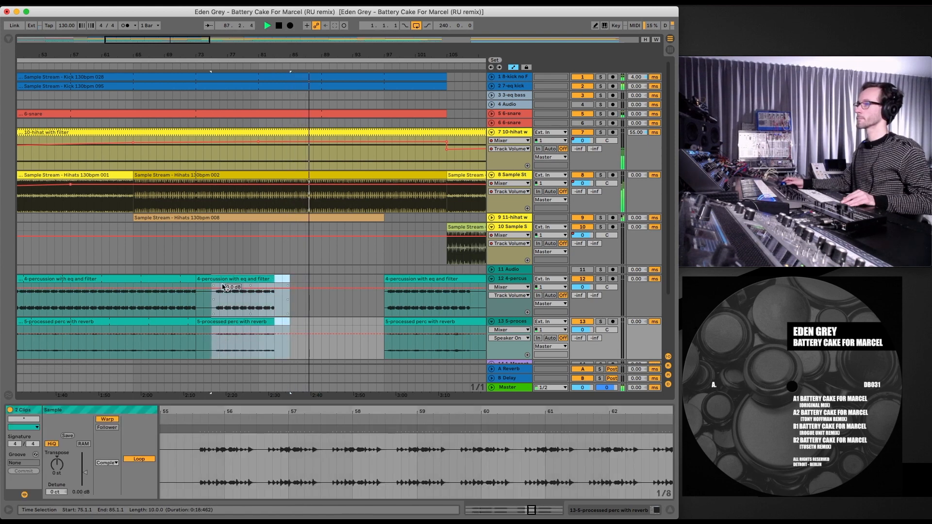
pyautogui.moveTo(225, 278); pyautogui.dragTo(160, 272)
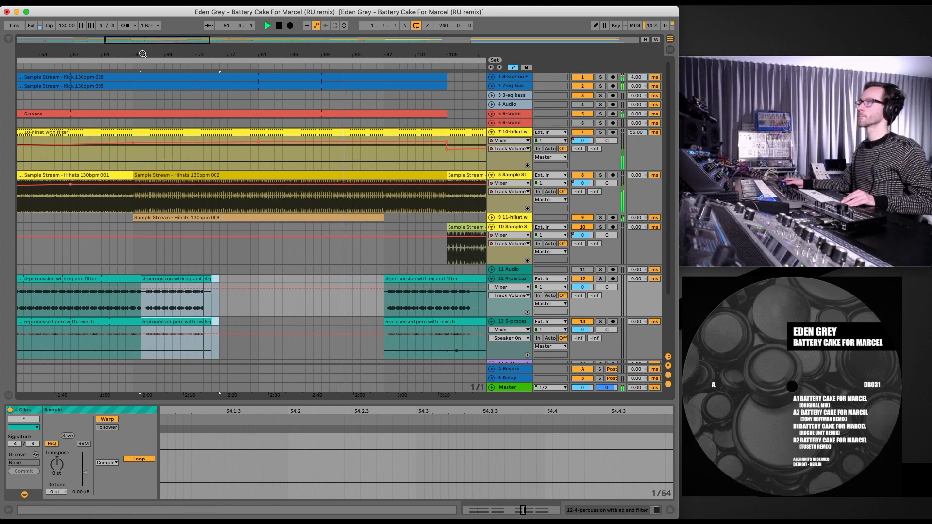
pyautogui.moveTo(143, 57); pyautogui.dragTo(275, 46)
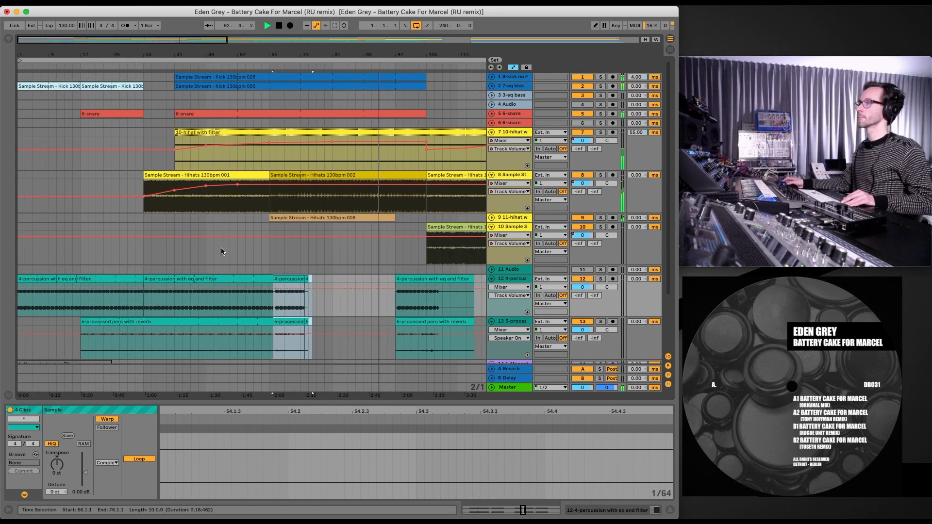
pyautogui.click(317, 279)
pyautogui.click(306, 280)
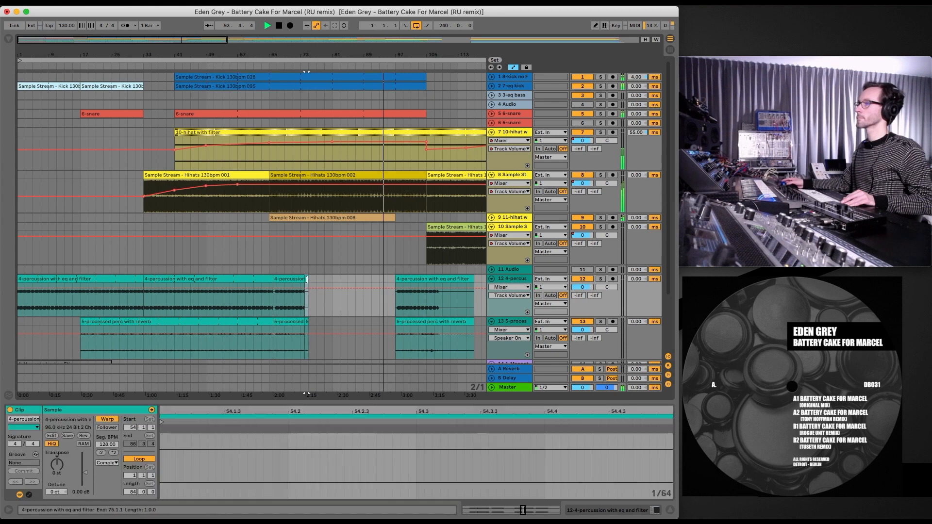
pyautogui.press('Delete')
pyautogui.click(307, 322)
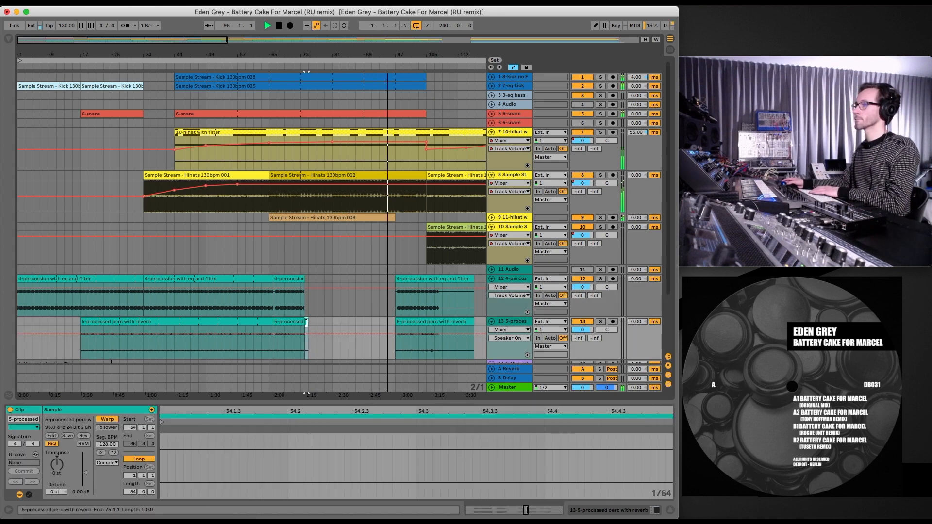
pyautogui.press('Delete')
# Step: Copy the nine-bar range starting at bar 66 on both percussion tracks to bar 41
pyautogui.moveTo(311, 279); pyautogui.dragTo(275, 336)
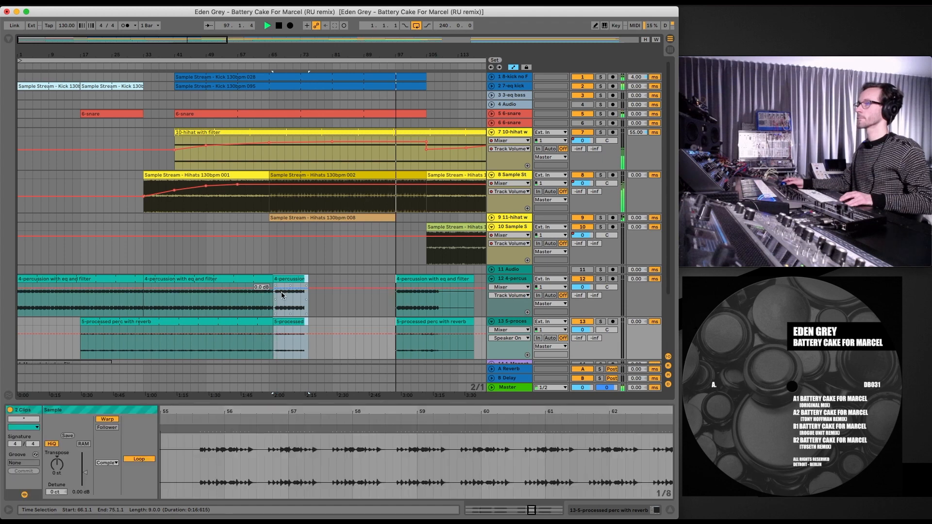
pyautogui.moveTo(284, 280); pyautogui.dragTo(186, 284)
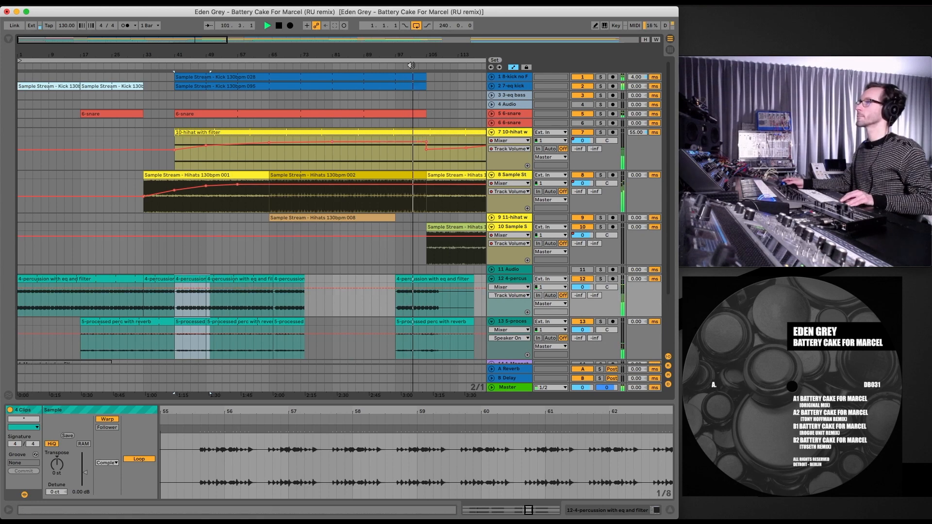
# Step: Move both percussion clips from bar 97 to bar 93 and delete their portion from bar 105 to 117
pyautogui.moveTo(411, 55); pyautogui.dragTo(229, 44)
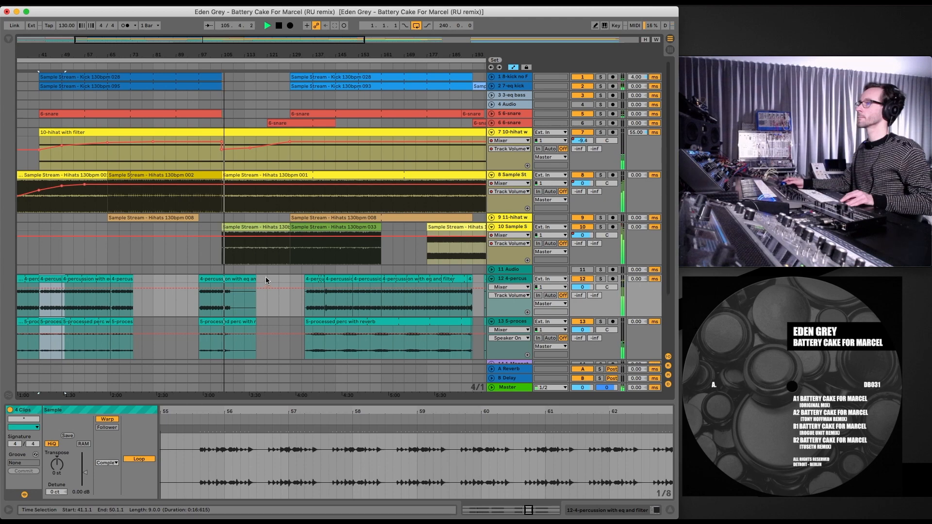
pyautogui.moveTo(266, 281); pyautogui.dragTo(199, 325)
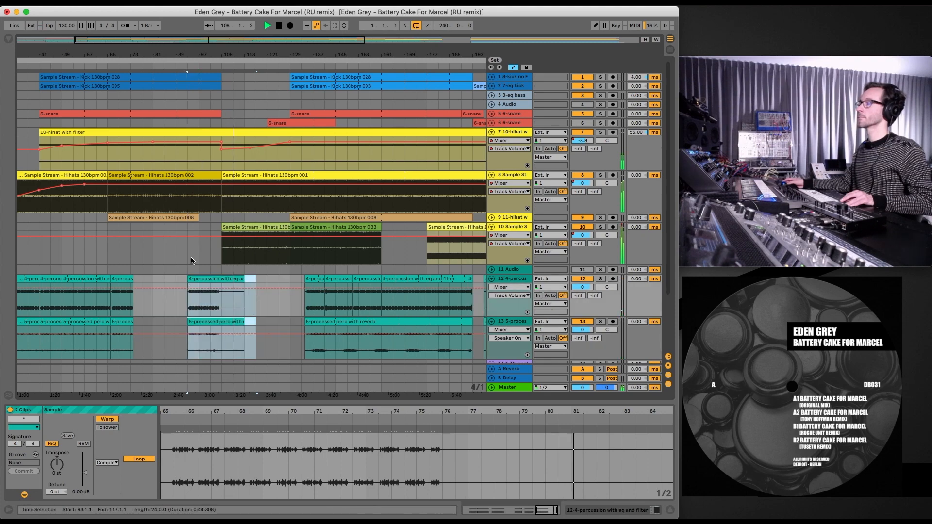
pyautogui.click(257, 280)
pyautogui.moveTo(257, 281); pyautogui.dragTo(223, 344)
pyautogui.press('super+e')
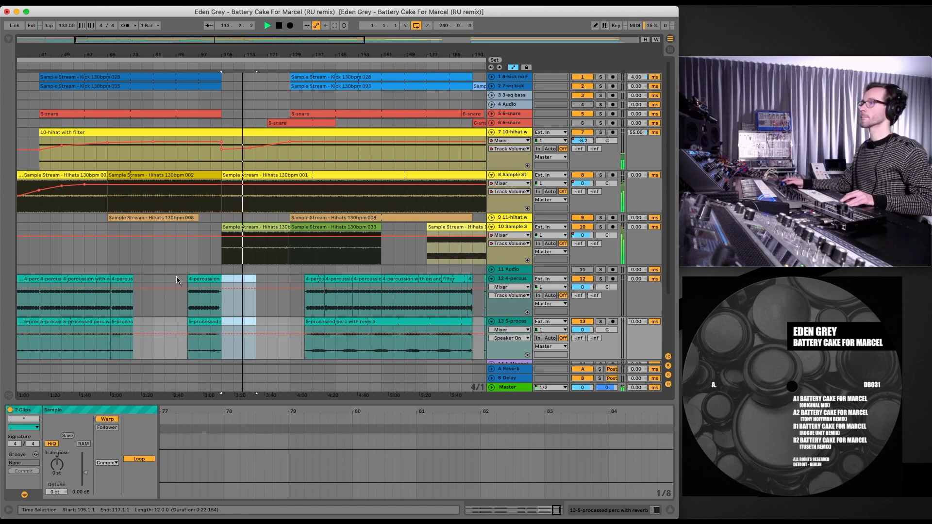
# Step: Copy the 17-bar clips at bar 49 on both percussion tracks to bar 76 and extend their start back to bar 74
pyautogui.click(78, 280)
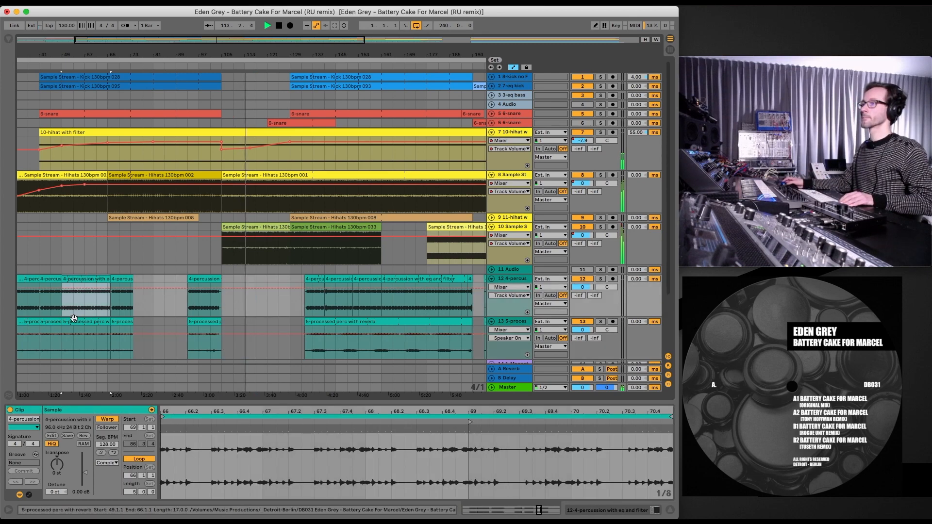
pyautogui.moveTo(74, 319); pyautogui.dragTo(73, 281)
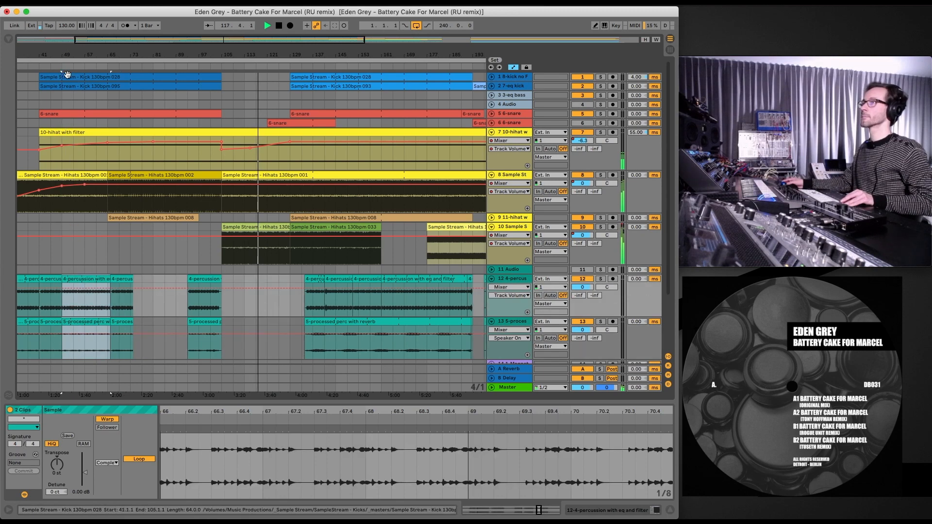
pyautogui.moveTo(69, 47); pyautogui.dragTo(140, 92)
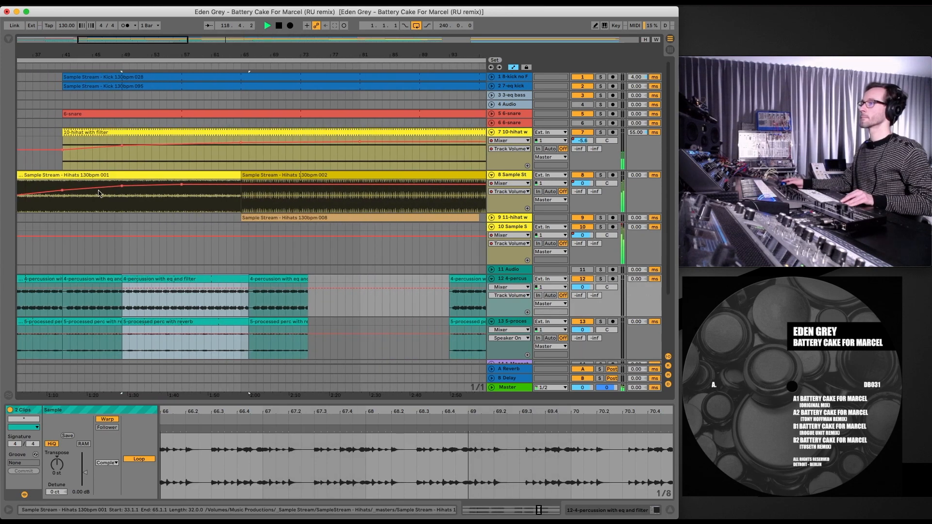
pyautogui.moveTo(132, 279); pyautogui.dragTo(311, 294)
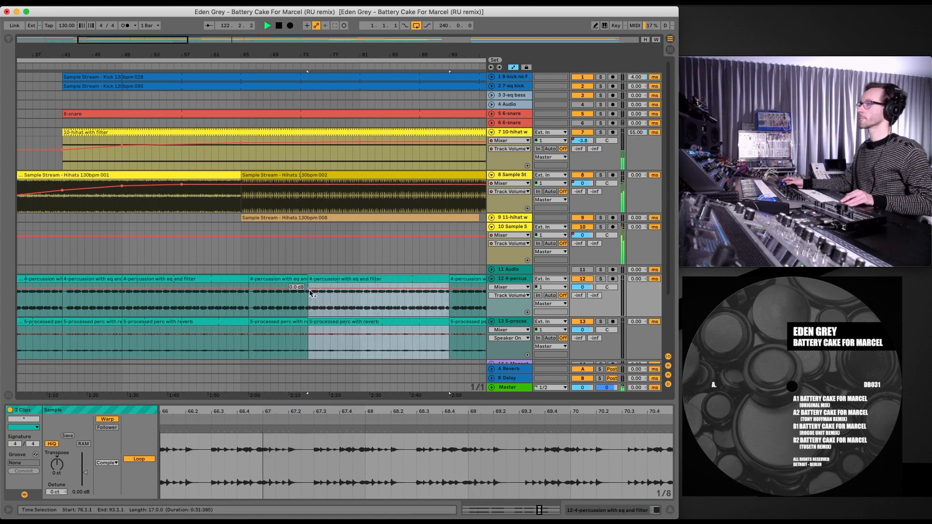
# Step: Trim the copied 5-processed perc clip to 17 bars starting at bar 74 and extend its end to bar 93
pyautogui.click(334, 321)
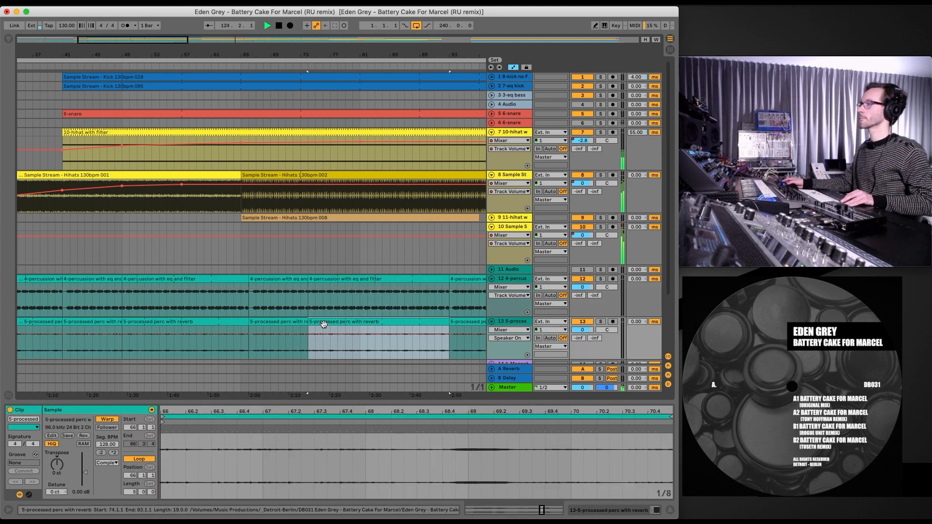
pyautogui.moveTo(314, 323); pyautogui.dragTo(319, 322)
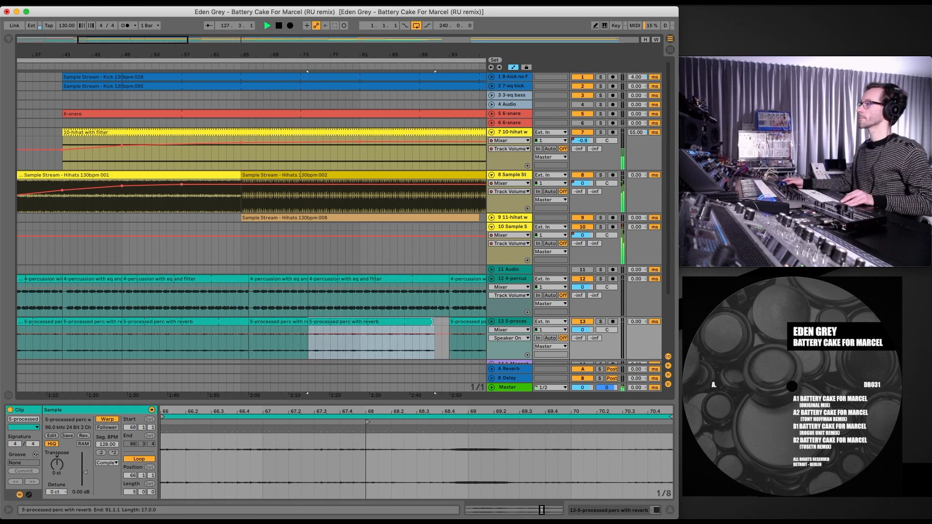
pyautogui.moveTo(434, 322); pyautogui.dragTo(449, 322)
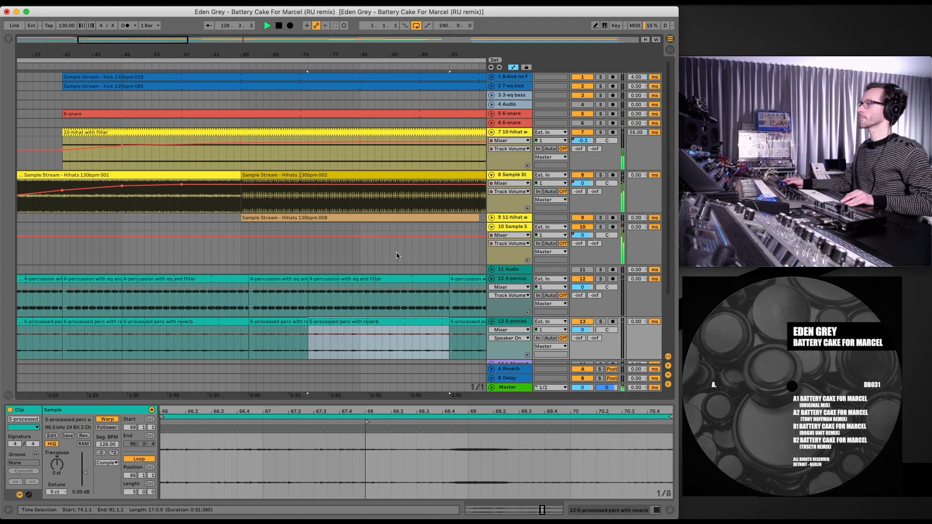
# Step: Move the seven-bar 4-percussion clip and the long 5-processed perc clip of the second section to start at bar 129
pyautogui.moveTo(361, 54); pyautogui.dragTo(361, 22)
pyautogui.moveTo(140, 53); pyautogui.dragTo(140, 50)
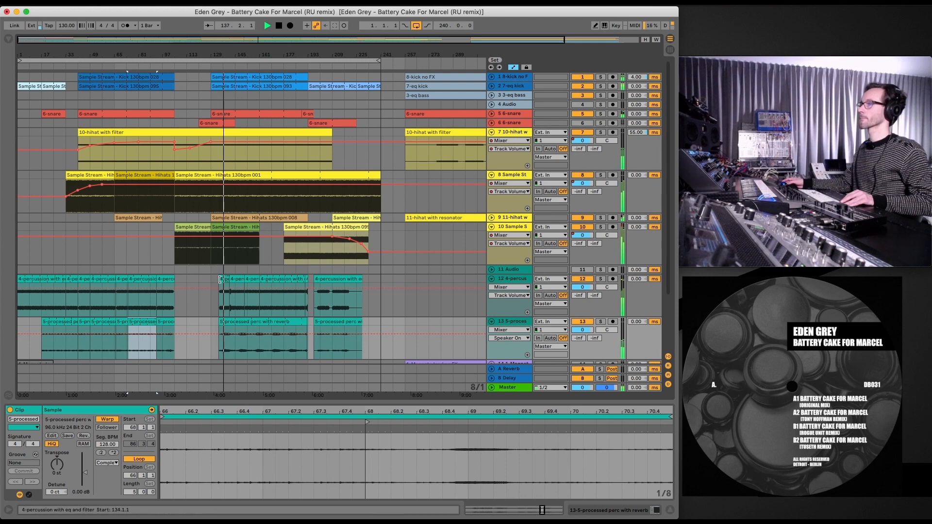
pyautogui.moveTo(221, 279); pyautogui.dragTo(213, 280)
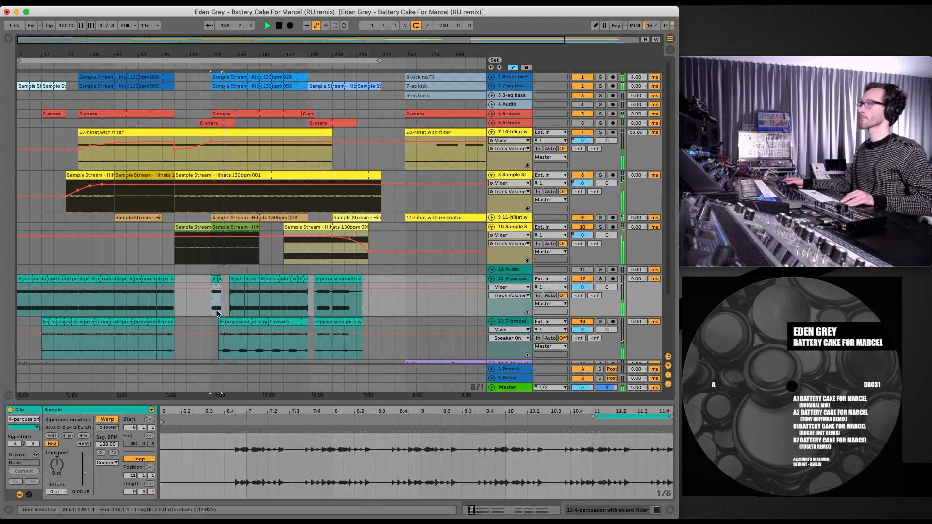
pyautogui.moveTo(223, 322); pyautogui.dragTo(219, 322)
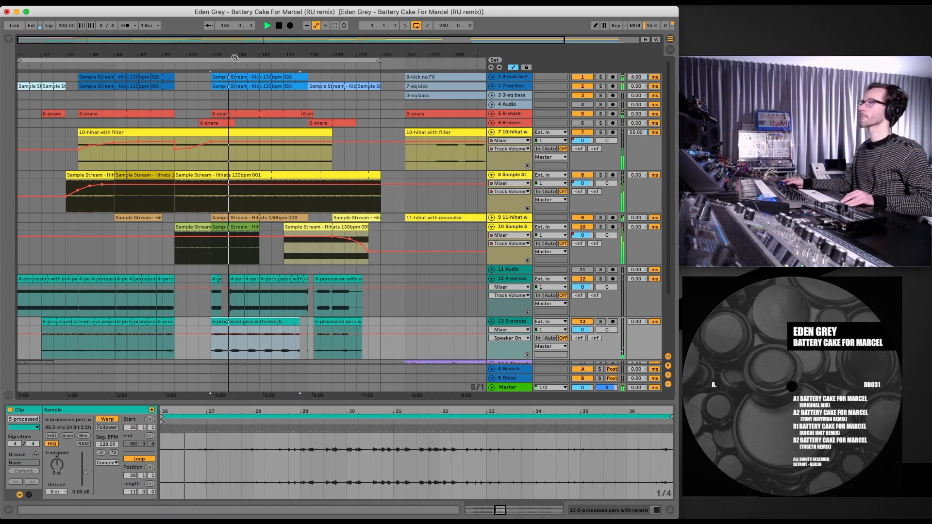
# Step: Move the ten-bar 4-percussion clip to bar 136 so it directly follows the short clip starting at bar 129
pyautogui.press('z')
pyautogui.moveTo(202, 58); pyautogui.dragTo(202, 53)
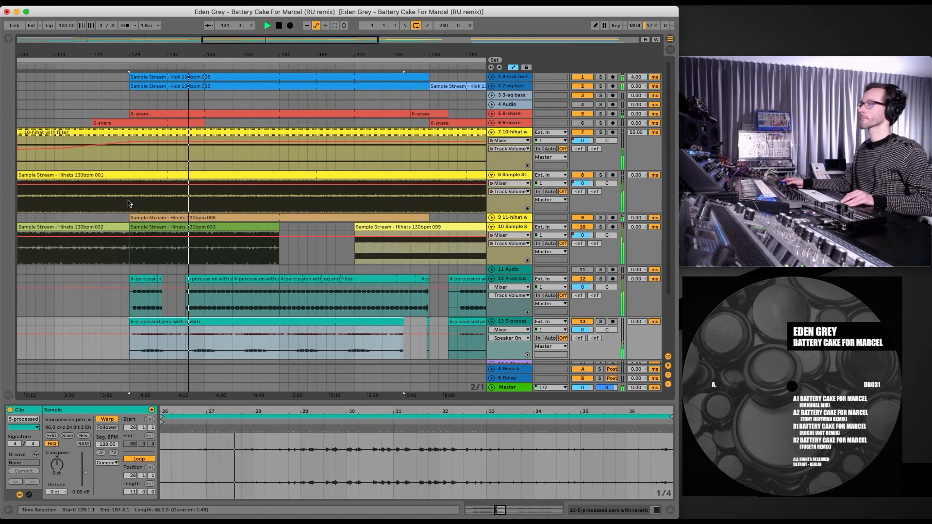
pyautogui.moveTo(160, 278)
pyautogui.mouseDown()
pyautogui.moveTo(181, 287)
pyautogui.moveTo(162, 291)
pyautogui.mouseUp()
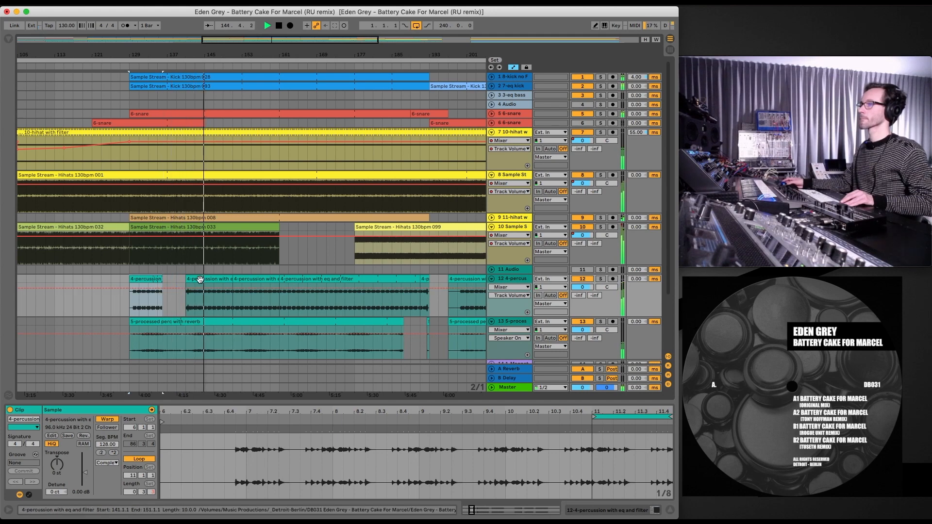
pyautogui.moveTo(200, 279); pyautogui.dragTo(176, 281)
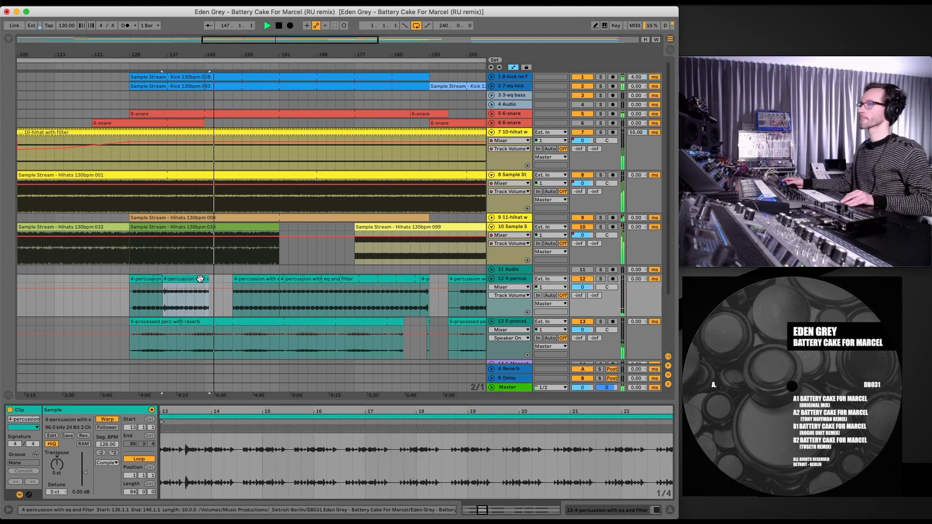
# Step: Set the moved clip's sample loop to four bars from bar 19 and extend the clip's end to bar 151
pyautogui.moveTo(286, 412); pyautogui.dragTo(286, 437)
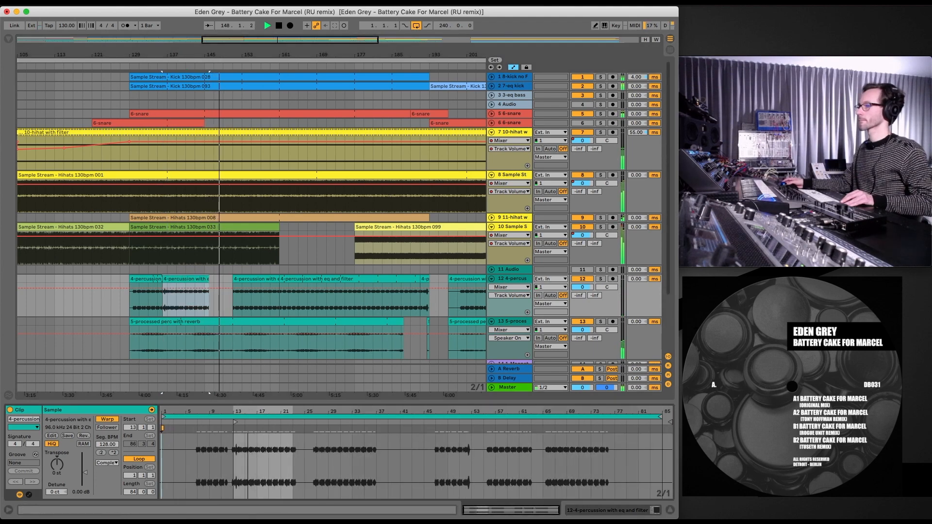
pyautogui.moveTo(164, 417); pyautogui.dragTo(270, 417)
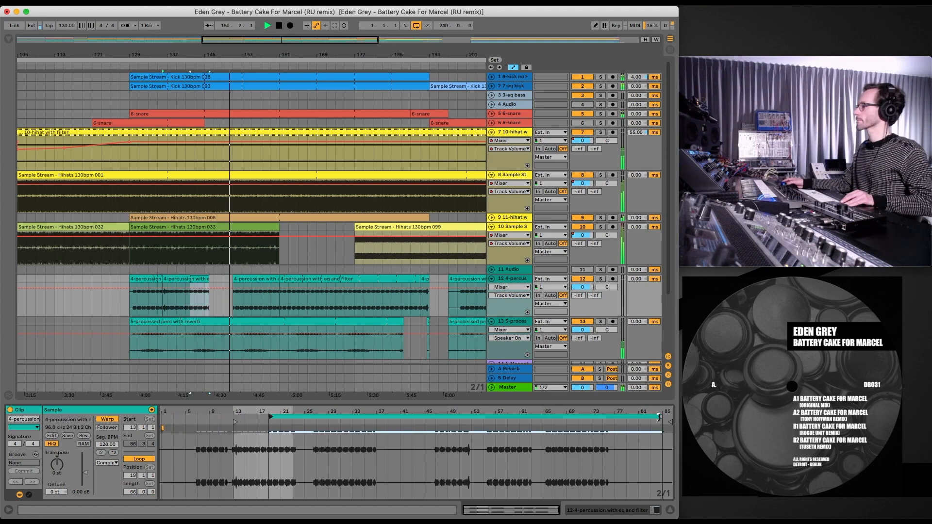
pyautogui.moveTo(659, 417)
pyautogui.mouseDown()
pyautogui.moveTo(288, 429)
pyautogui.moveTo(282, 451)
pyautogui.mouseUp()
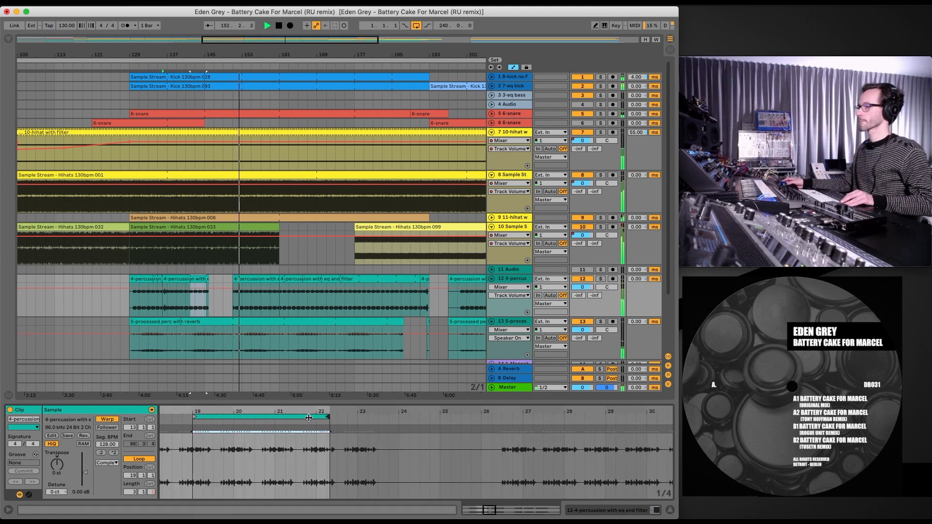
pyautogui.moveTo(328, 417)
pyautogui.mouseDown()
pyautogui.moveTo(358, 419)
pyautogui.moveTo(332, 399)
pyautogui.moveTo(333, 364)
pyautogui.mouseUp()
pyautogui.moveTo(205, 283); pyautogui.dragTo(232, 283)
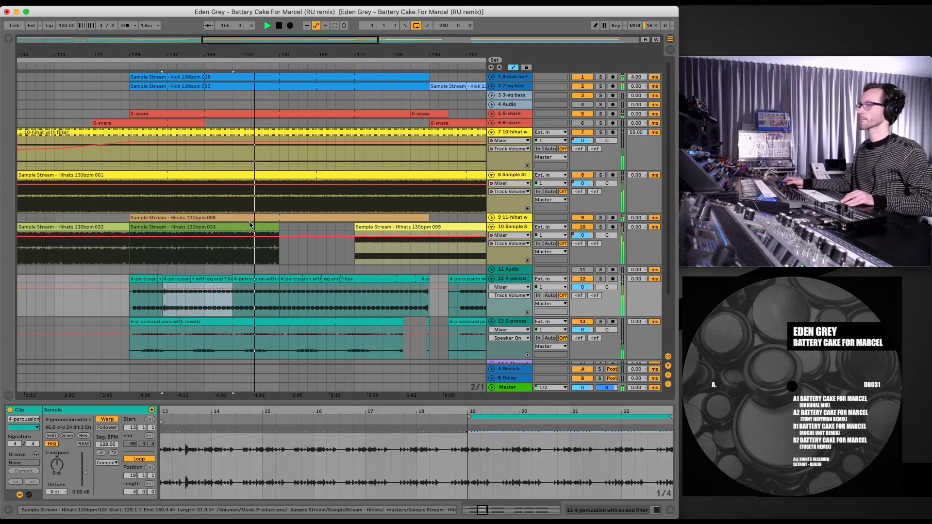
# Step: Extend the end of the 5-processed perc clip starting at bar 129 to bar 192.3
pyautogui.press('-')
pyautogui.press('-')
pyautogui.press('-')
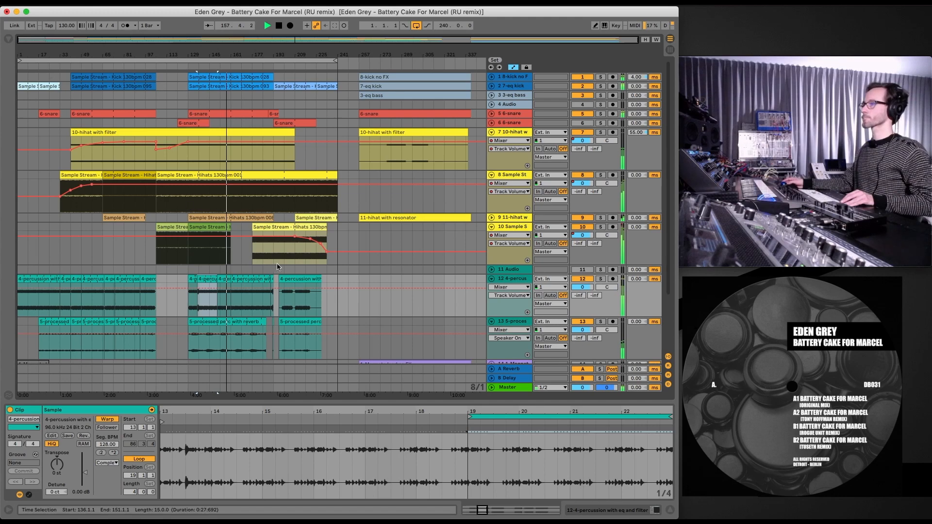
pyautogui.moveTo(265, 54); pyautogui.dragTo(282, 213)
pyautogui.moveTo(284, 334); pyautogui.dragTo(417, 330)
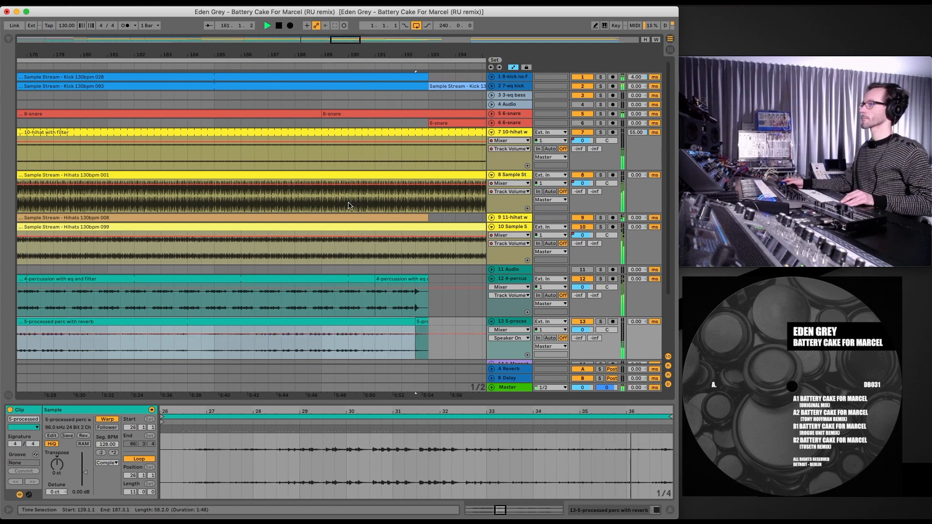
pyautogui.moveTo(266, 41); pyautogui.dragTo(206, 7)
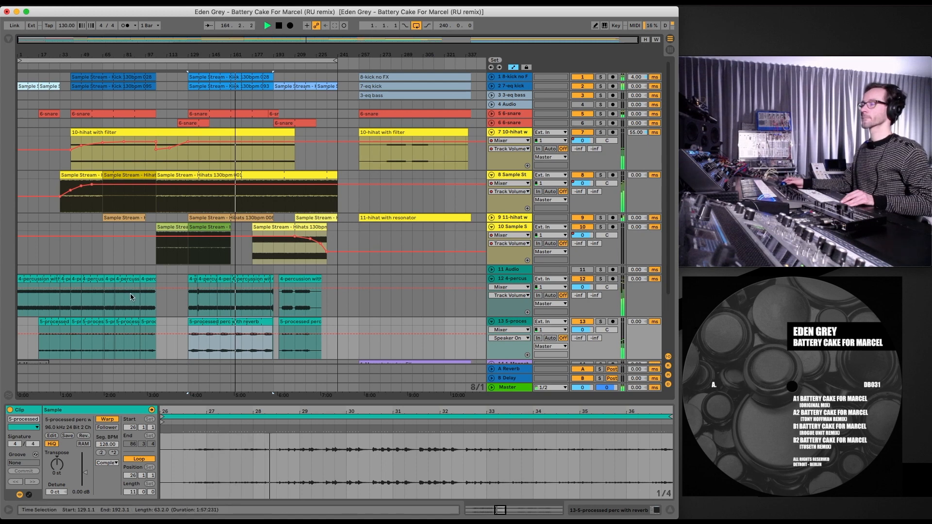
# Step: Fold the two percussion tracks, solo the 12-mod fill track and start playback inside its source clip after bar 257
pyautogui.click(492, 280)
pyautogui.click(491, 288)
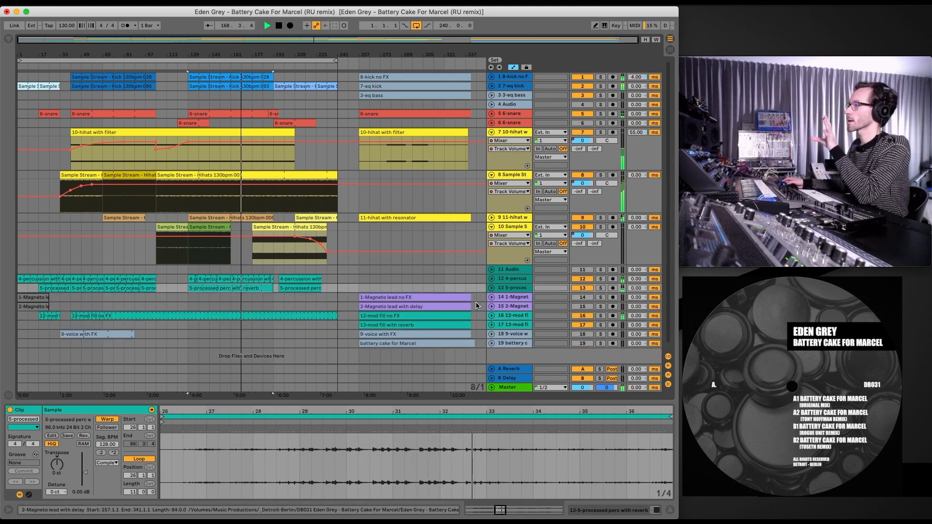
pyautogui.click(584, 279)
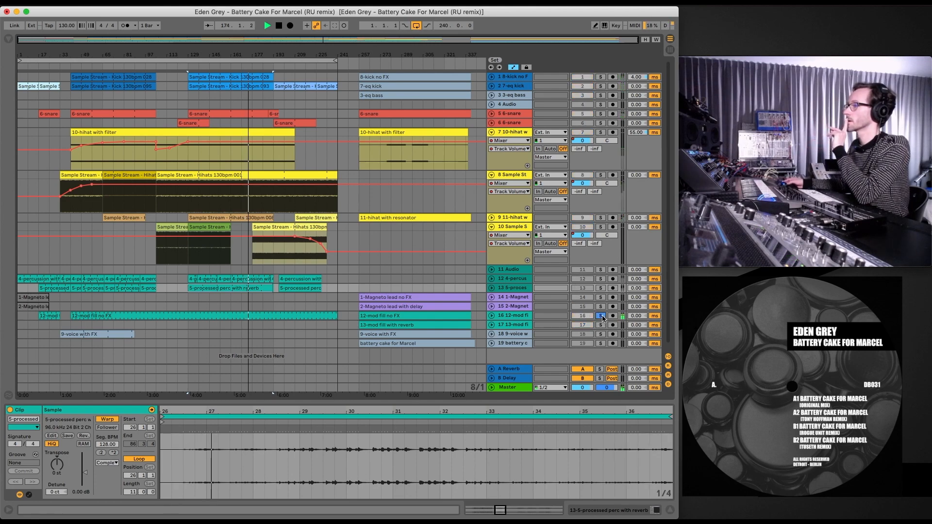
pyautogui.click(374, 62)
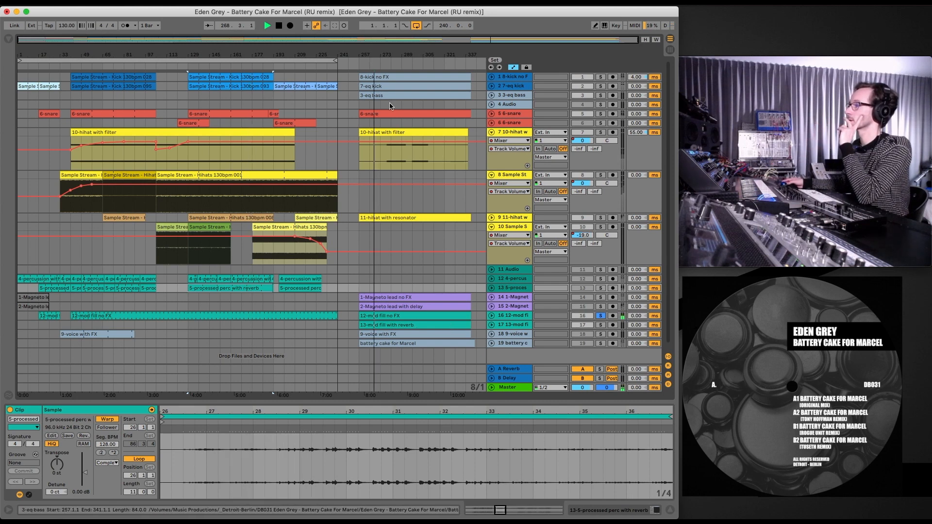
# Step: Copy the 84-bar 12-mod fill no FX source clip to bar 41 and delete the old clip remaining from bar 125 to 241
pyautogui.click(410, 316)
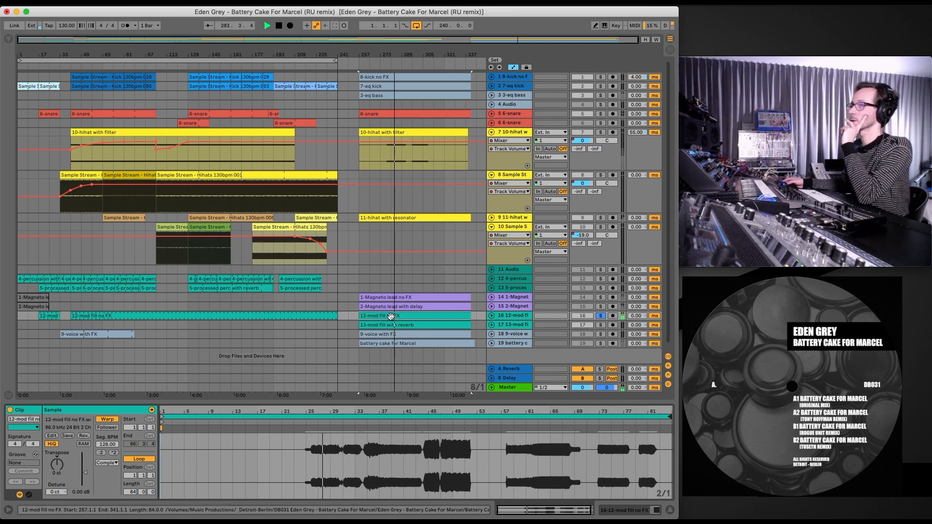
pyautogui.moveTo(391, 316); pyautogui.dragTo(105, 311)
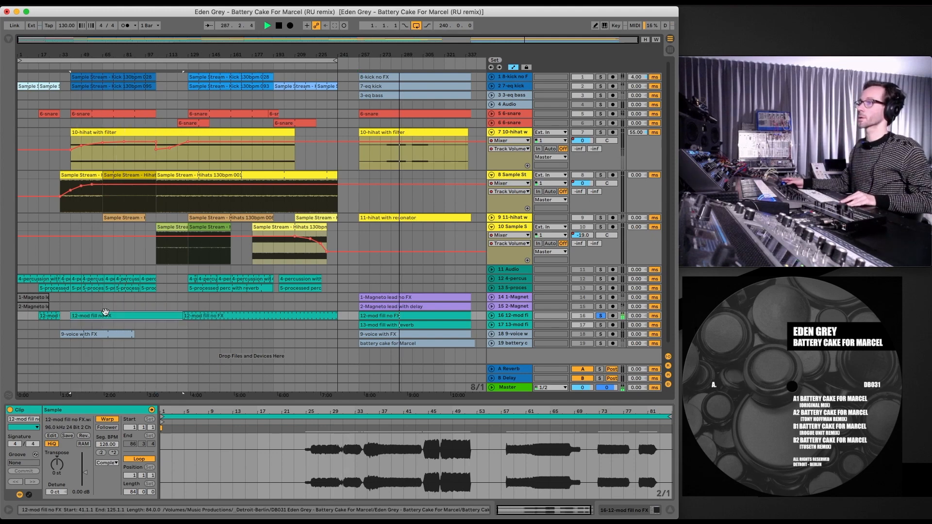
pyautogui.click(198, 316)
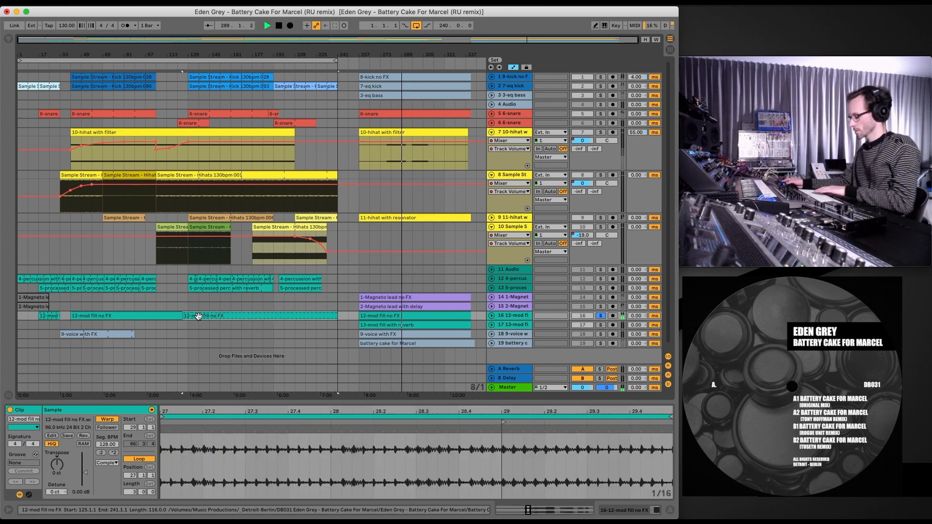
pyautogui.press('Delete')
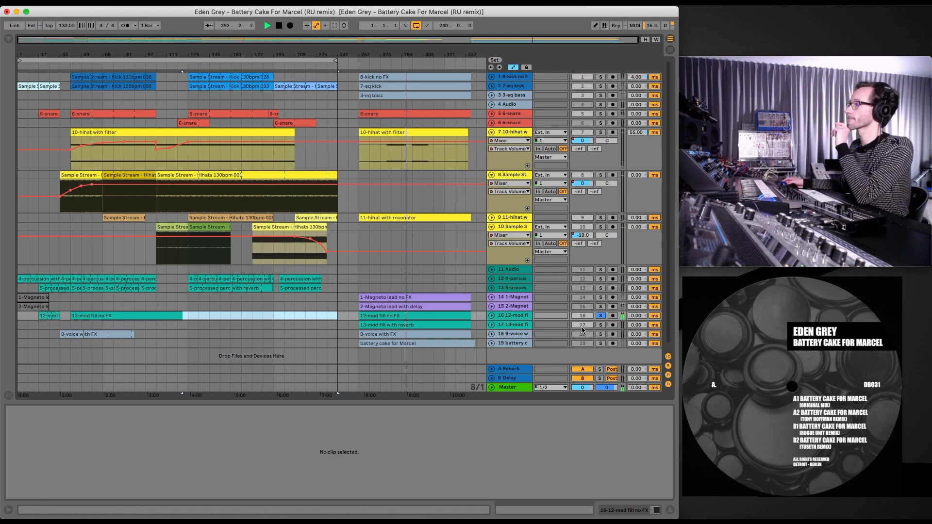
# Step: Solo the 13-mod fill track and place a copy of its reverb clip, trimmed to the audible part, on track 16 at bar 177
pyautogui.click(601, 325)
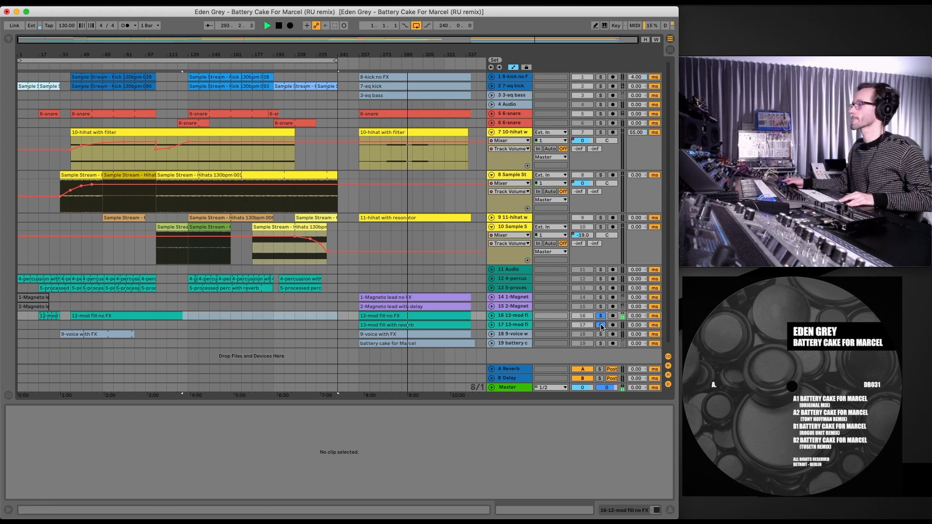
pyautogui.click(426, 325)
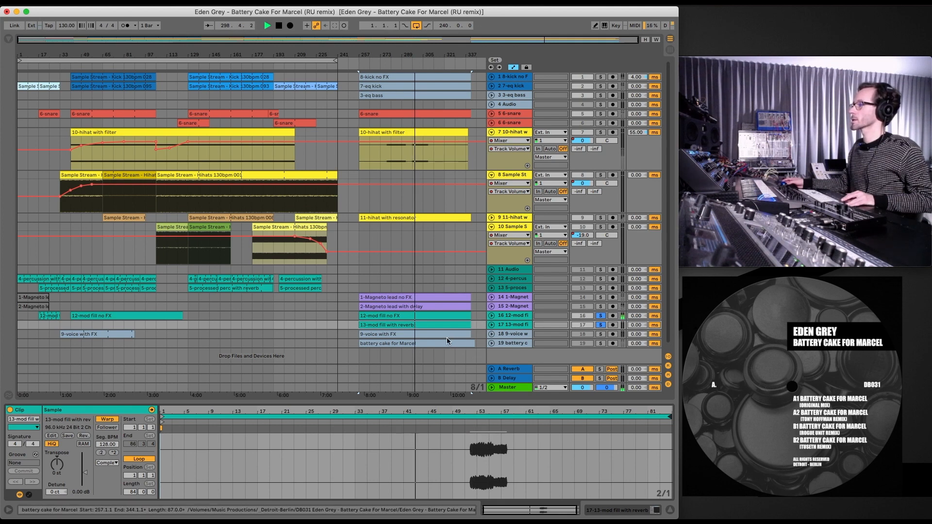
pyautogui.moveTo(443, 325); pyautogui.dragTo(271, 325)
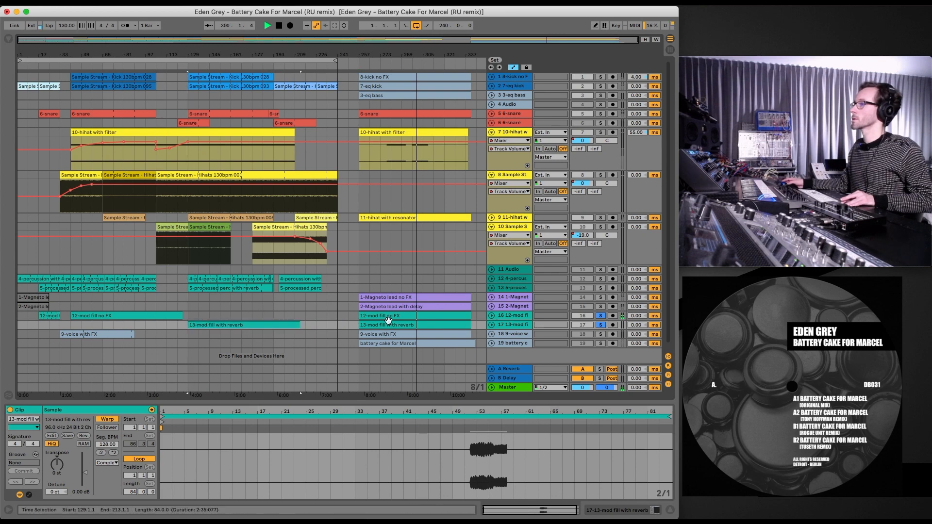
pyautogui.click(491, 324)
pyautogui.moveTo(188, 324)
pyautogui.mouseDown()
pyautogui.moveTo(295, 326)
pyautogui.moveTo(258, 319)
pyautogui.mouseUp()
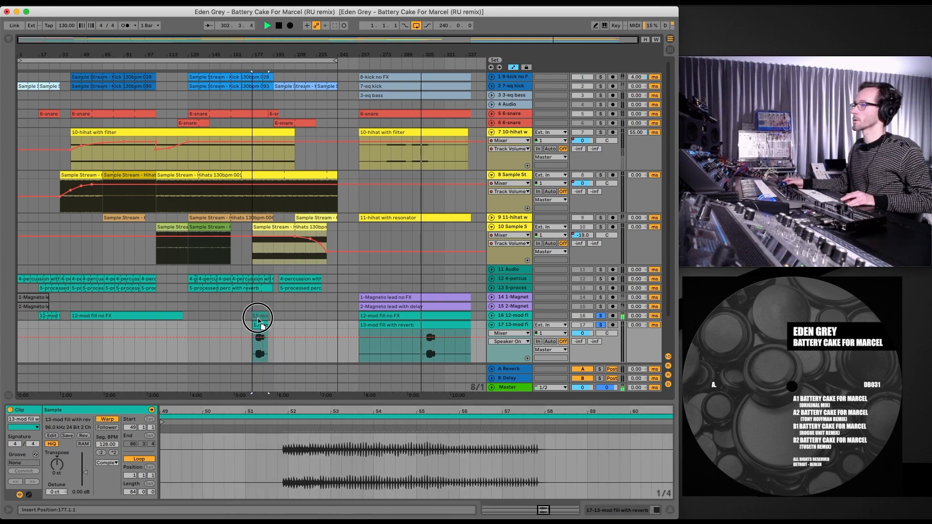
# Step: Trim the original 13-mod fill with reverb clip to bars 307 to 315 and unfold both mod fill tracks
pyautogui.click(441, 325)
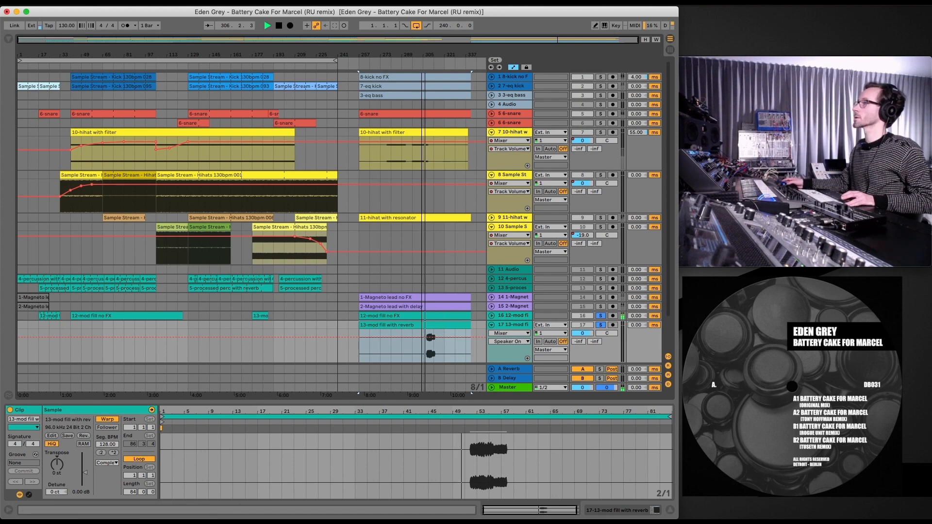
pyautogui.press('z')
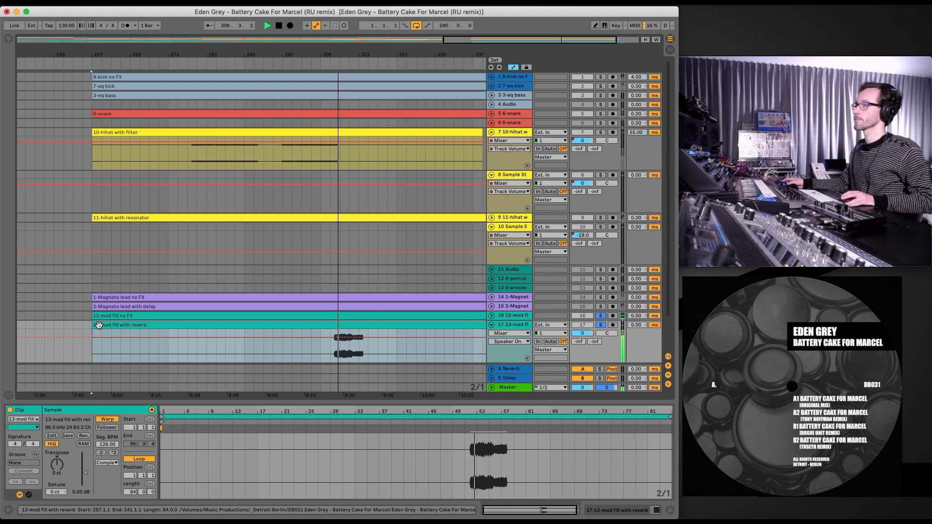
pyautogui.moveTo(94, 323); pyautogui.dragTo(328, 337)
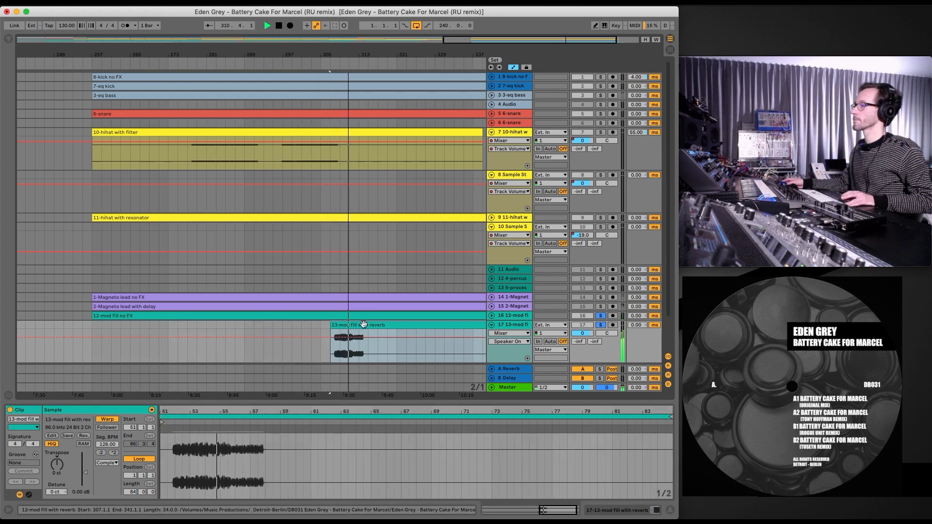
pyautogui.moveTo(319, 324); pyautogui.dragTo(362, 330)
pyautogui.click(491, 316)
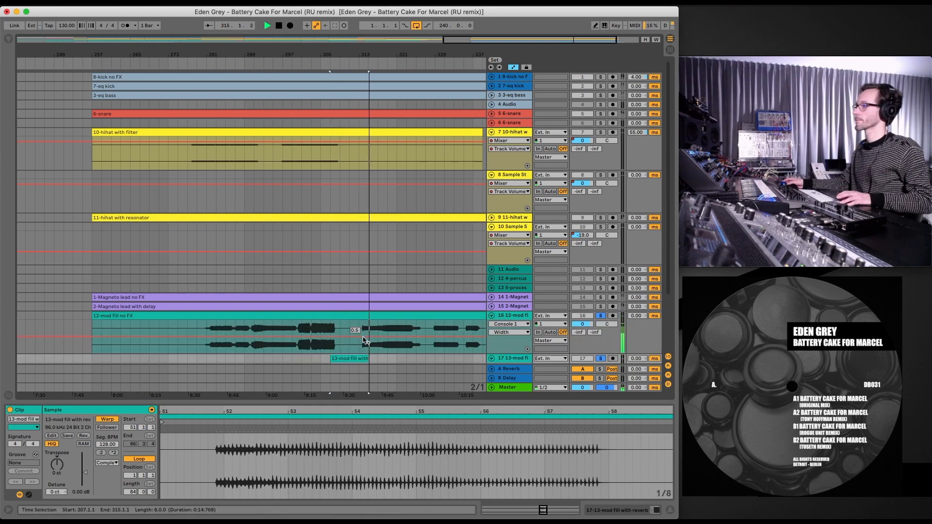
pyautogui.click(492, 358)
pyautogui.scroll(-3, 373, 307)
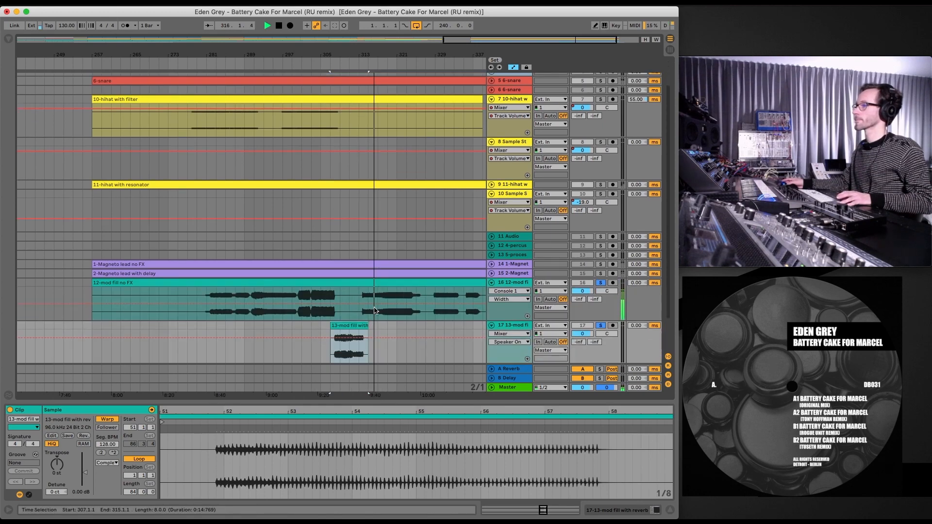
# Step: Trim the original reverb fill clip further so it starts at bar 308 and ends at bar 314
pyautogui.click(343, 39)
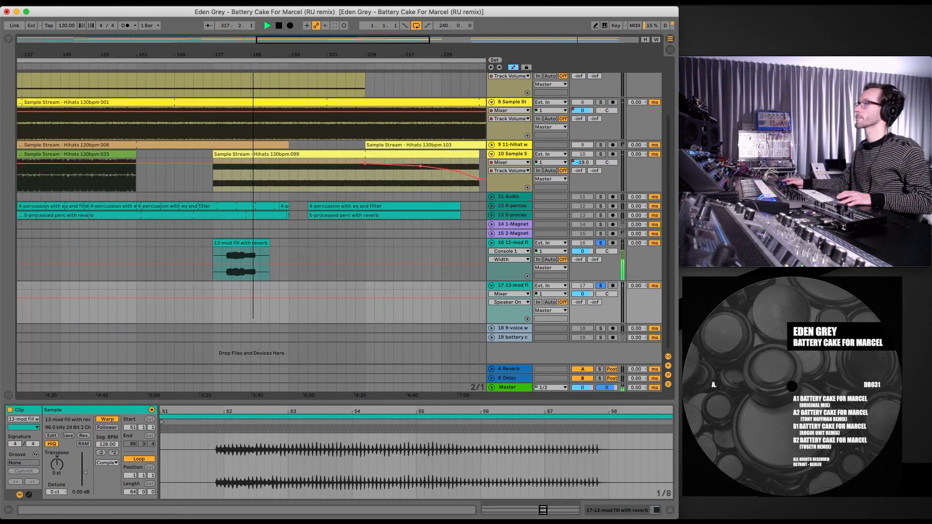
pyautogui.moveTo(344, 39); pyautogui.dragTo(565, 36)
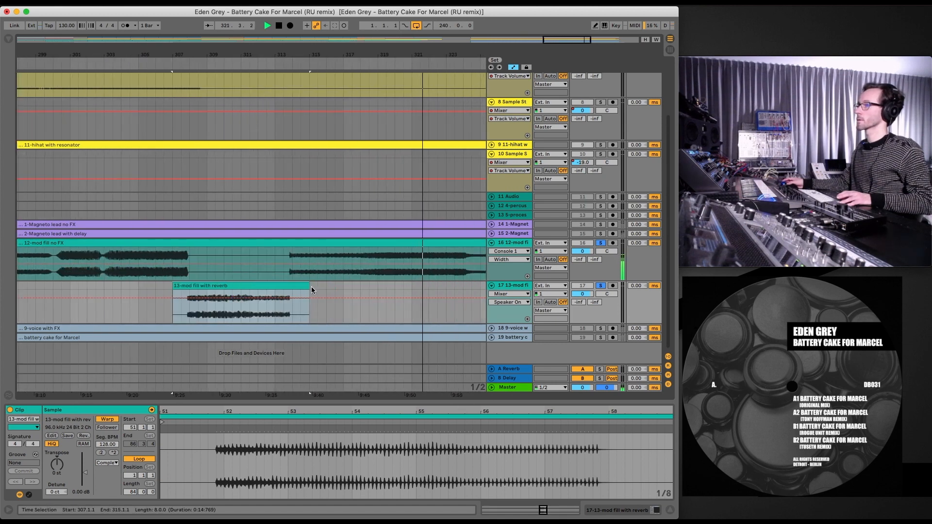
pyautogui.moveTo(312, 289); pyautogui.dragTo(291, 287)
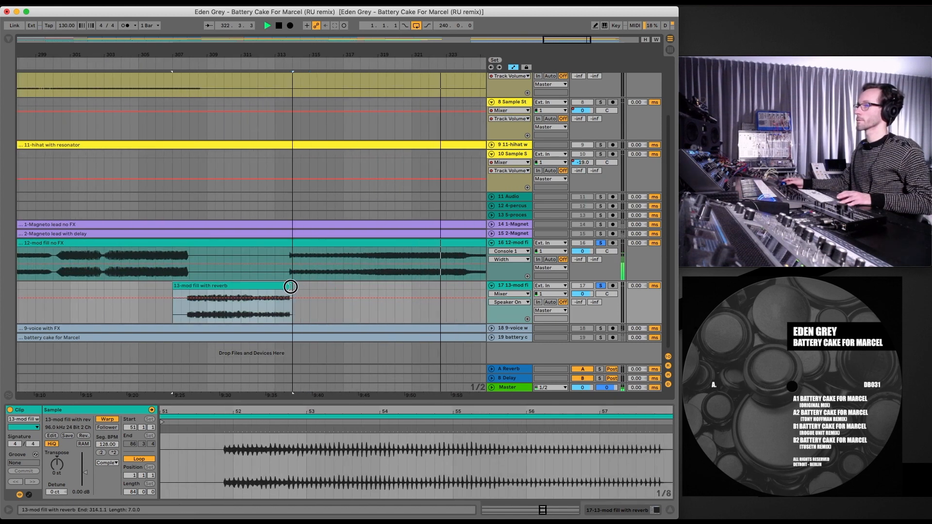
pyautogui.moveTo(174, 286); pyautogui.dragTo(191, 287)
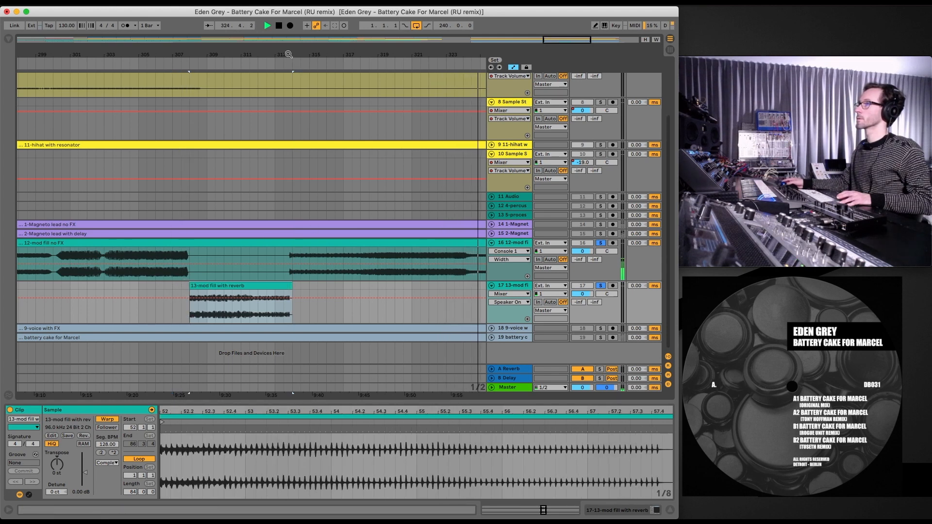
# Step: Shorten the reverb fill's end to where the dry fill resumes before bar 314 and place it in the gap on track 16
pyautogui.moveTo(288, 54); pyautogui.dragTo(288, 96)
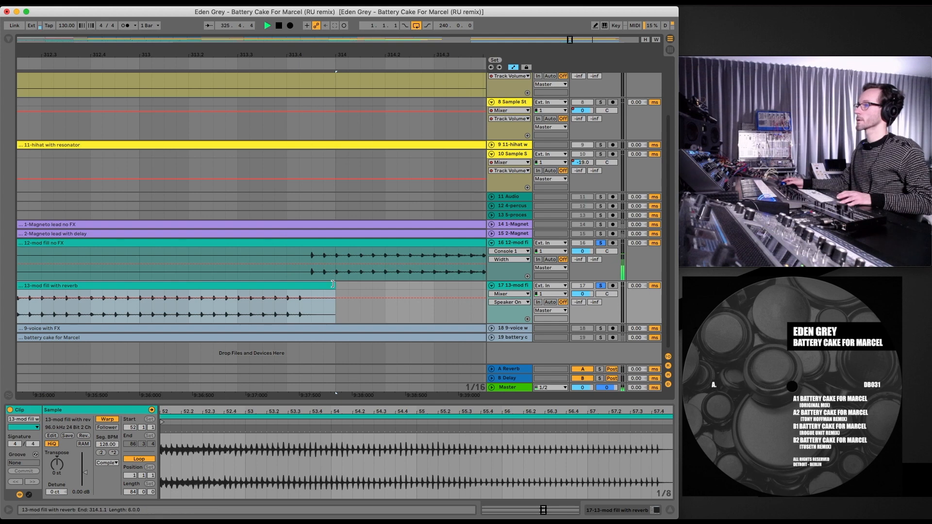
pyautogui.moveTo(332, 284); pyautogui.dragTo(302, 263)
pyautogui.moveTo(252, 55); pyautogui.dragTo(442, 0)
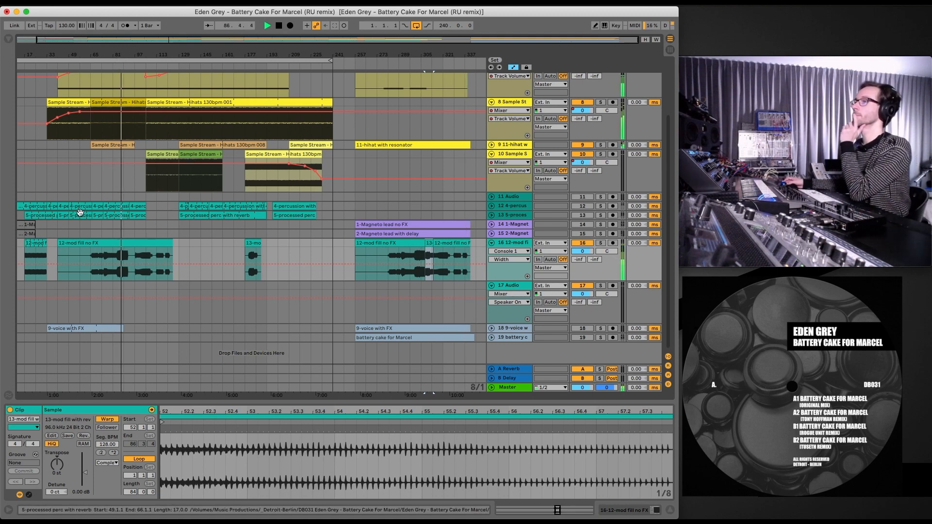
# Step: Remove the silent lead-in of the 12-mod fill clip on track 16 so its audio begins at bar 41, and play from there
pyautogui.click(60, 244)
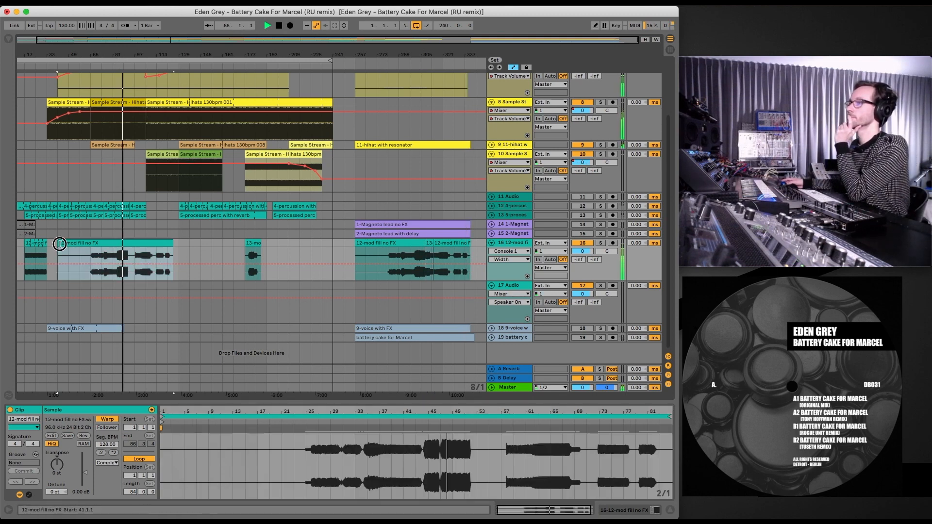
pyautogui.moveTo(59, 244)
pyautogui.mouseDown()
pyautogui.moveTo(91, 244)
pyautogui.moveTo(64, 241)
pyautogui.mouseUp()
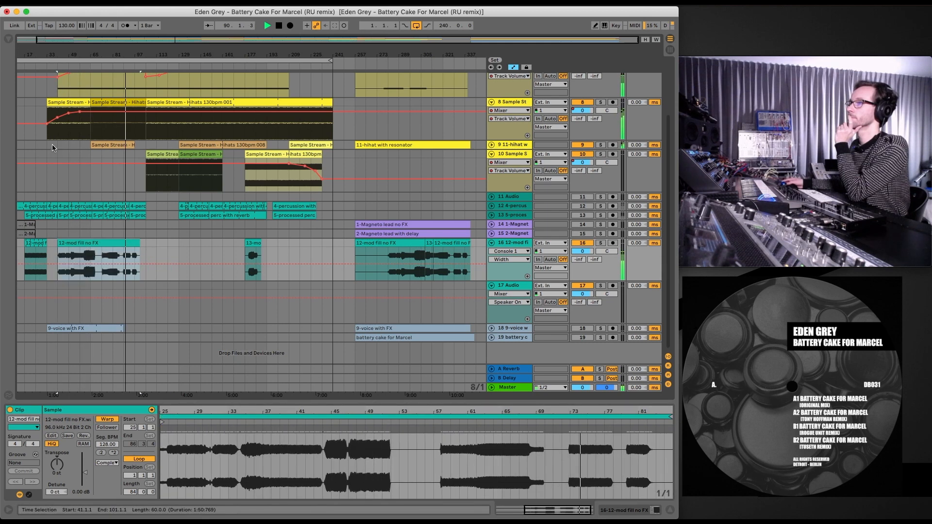
pyautogui.click(49, 65)
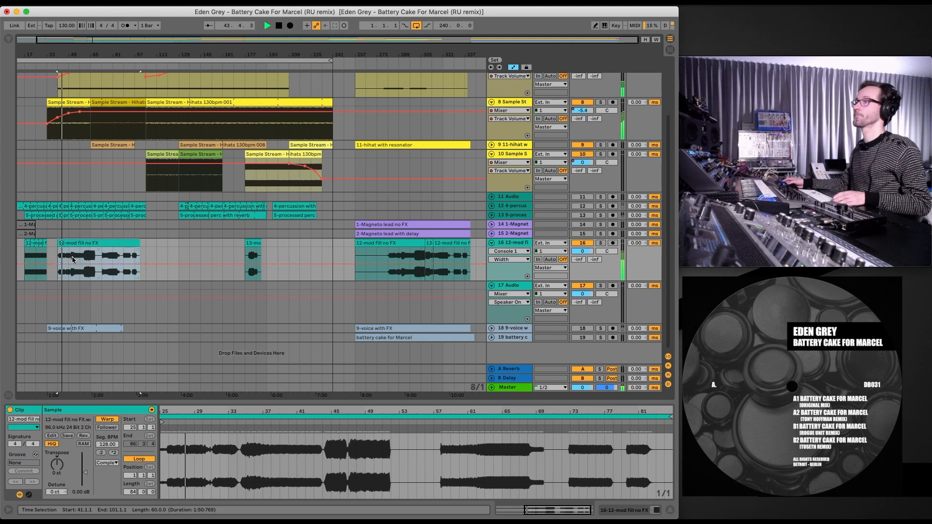
# Step: Show the Mixer's Track Volume automation on track 16
pyautogui.click(501, 250)
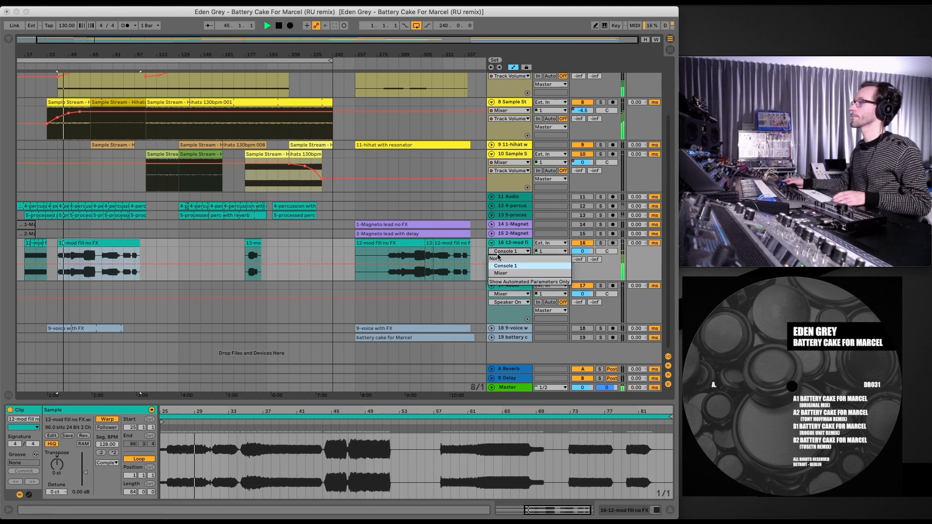
pyautogui.click(499, 273)
pyautogui.click(500, 260)
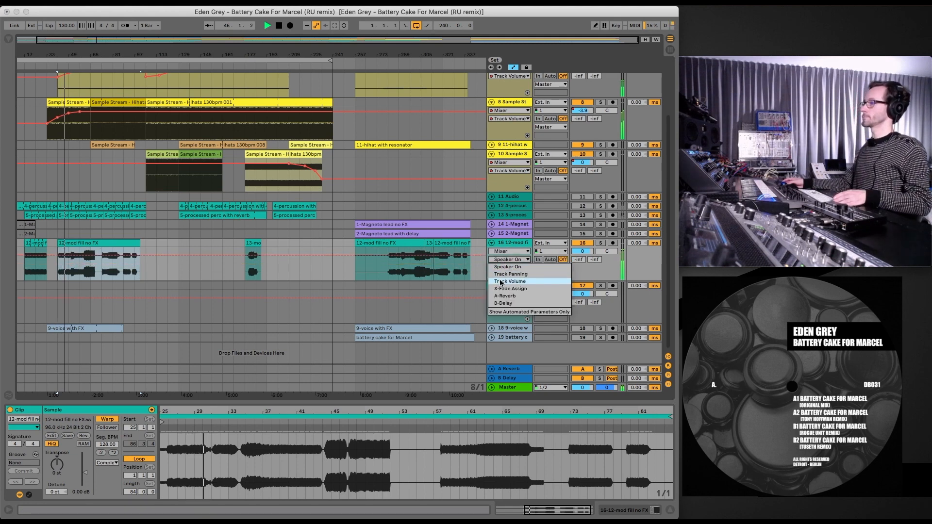
pyautogui.click(502, 282)
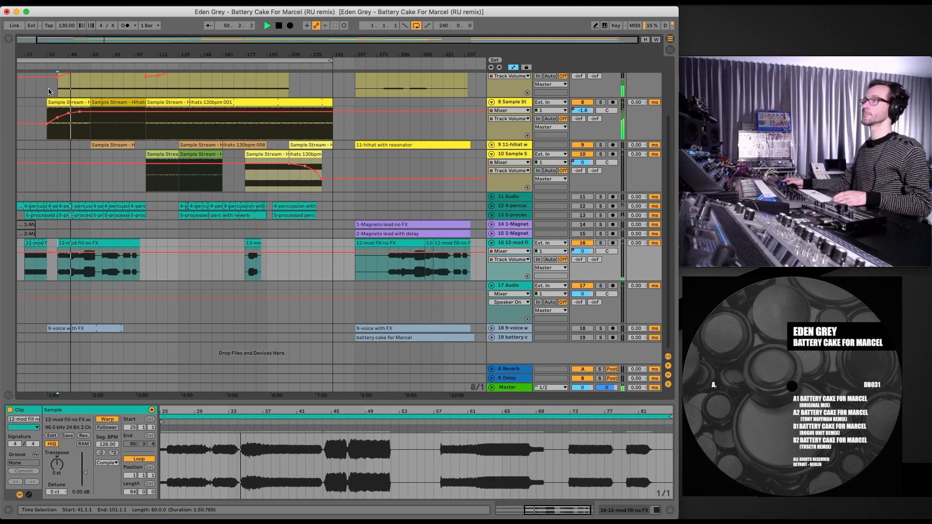
# Step: Draw a curved volume fade-in on track 16 that rises from near silence at bar 41 to full level, and play it back
pyautogui.moveTo(47, 52); pyautogui.dragTo(52, 121)
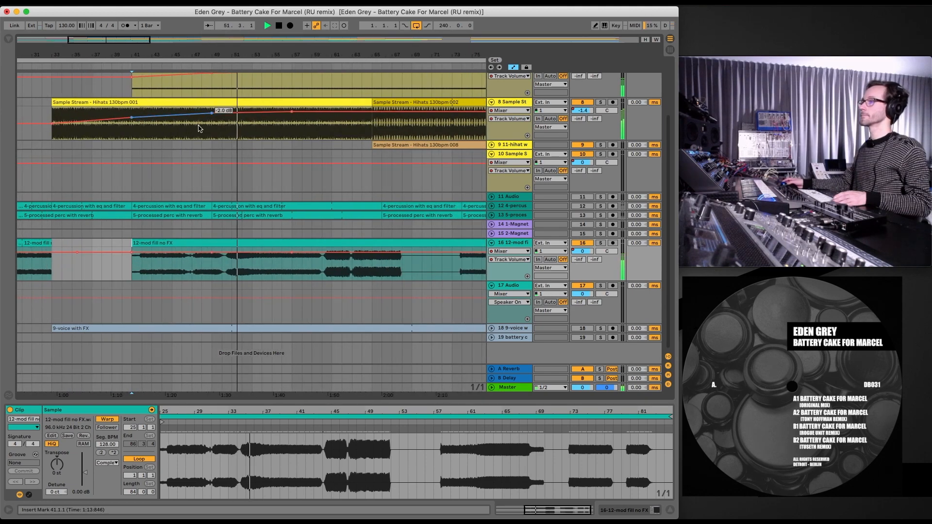
pyautogui.moveTo(211, 253); pyautogui.dragTo(211, 258)
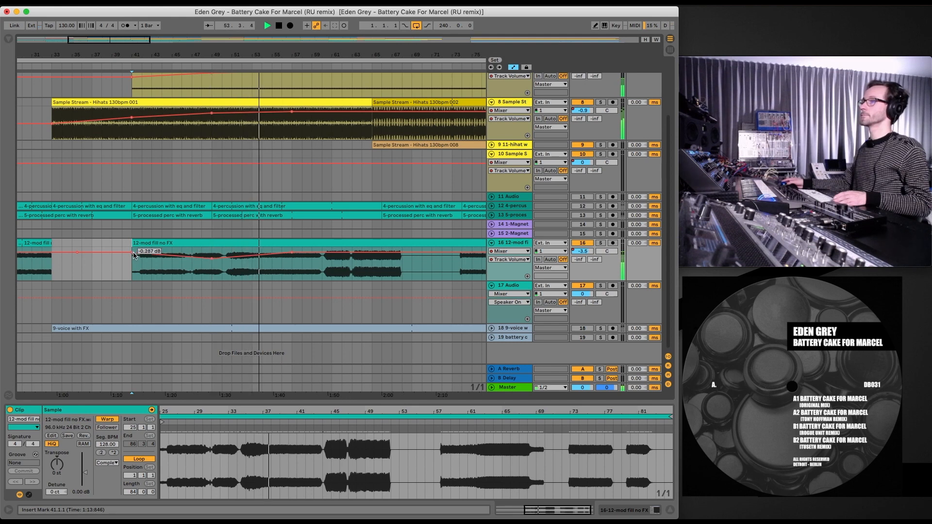
pyautogui.moveTo(131, 252); pyautogui.dragTo(131, 273)
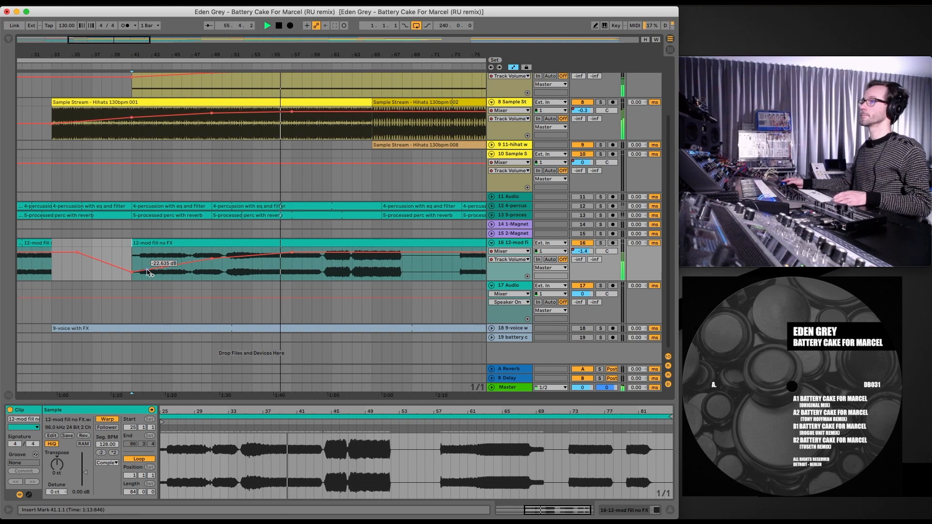
pyautogui.moveTo(147, 270); pyautogui.dragTo(148, 274)
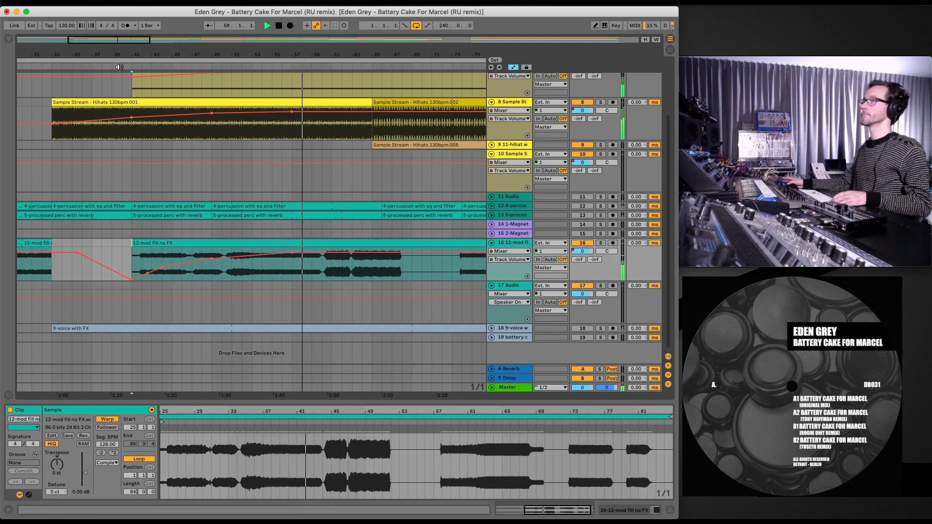
pyautogui.click(133, 98)
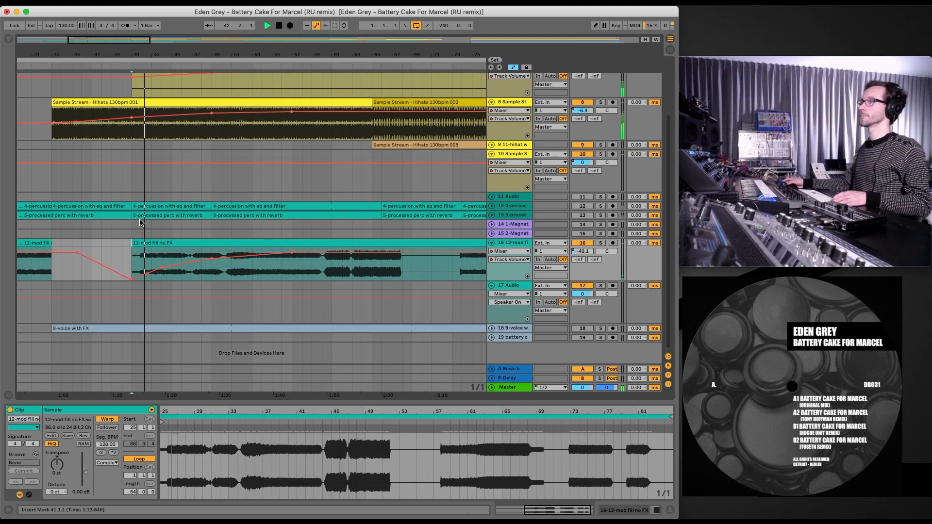
# Step: Start track 16's volume drop at bar 33 and add a gentle fade-in to the first mod fill at bar 17
pyautogui.press('-')
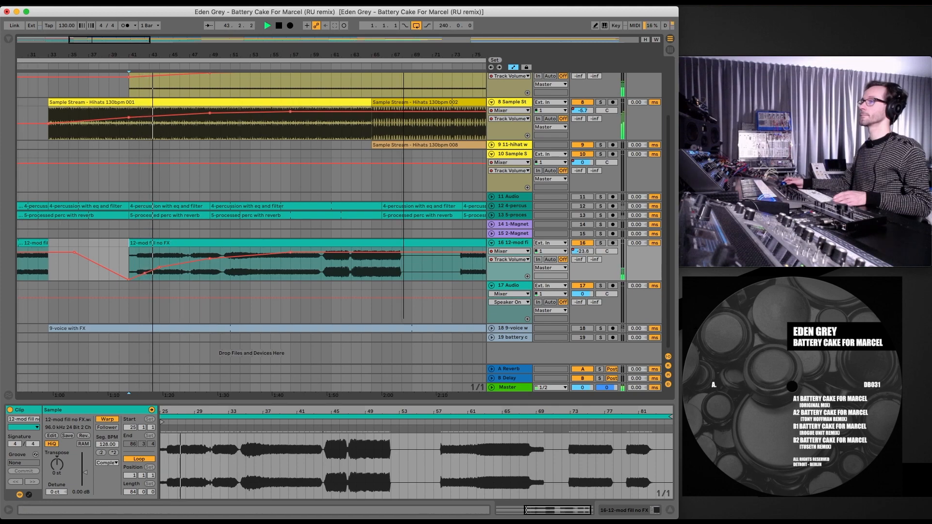
pyautogui.press('-')
pyautogui.press('-')
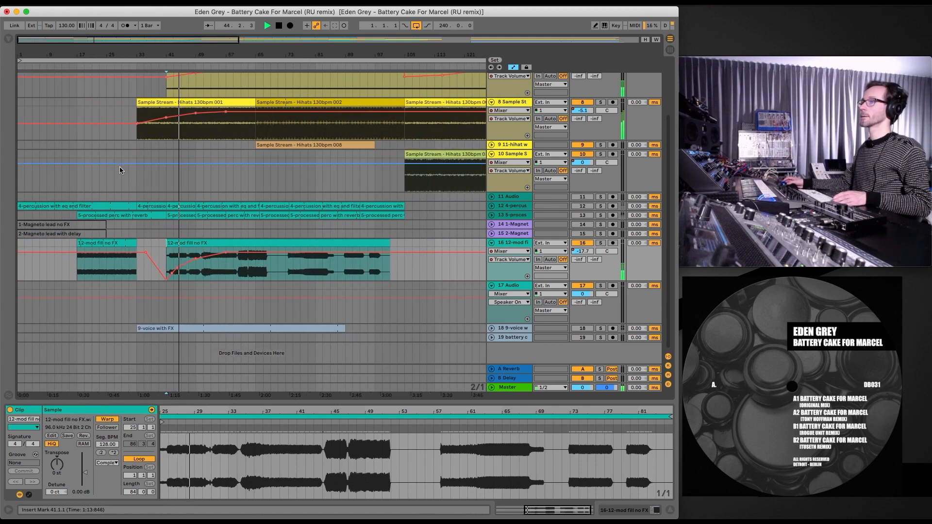
pyautogui.moveTo(138, 253); pyautogui.dragTo(145, 253)
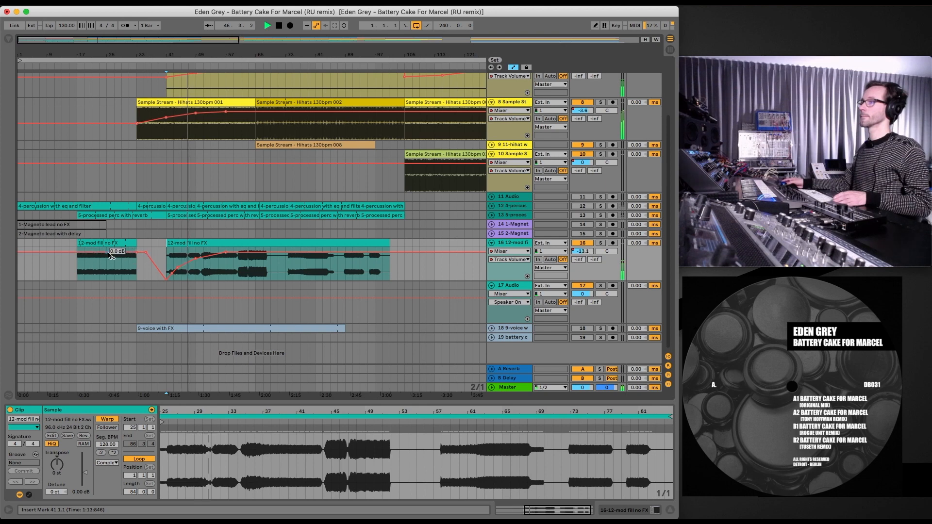
pyautogui.moveTo(75, 254); pyautogui.dragTo(75, 261)
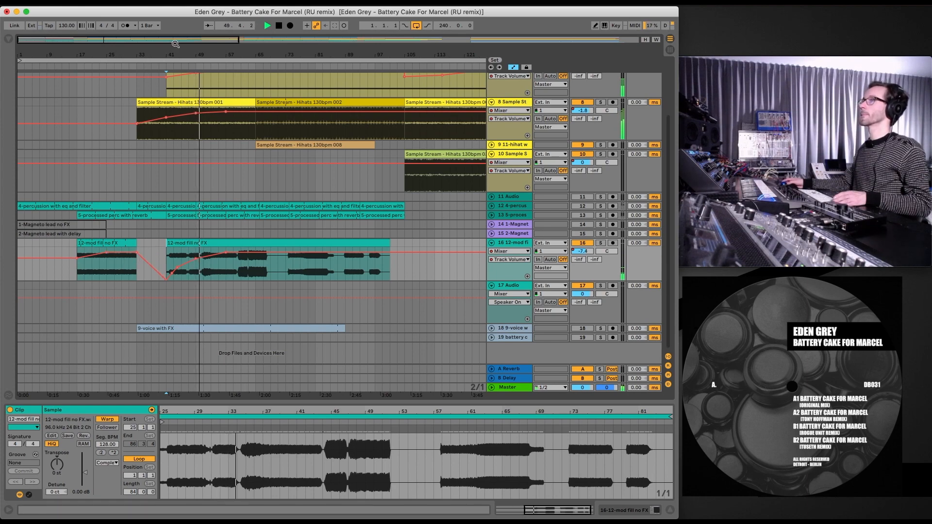
# Step: Close the silent gap in track 16's mod fill by moving its later part forward to start at bar 68
pyautogui.moveTo(175, 43); pyautogui.dragTo(175, 19)
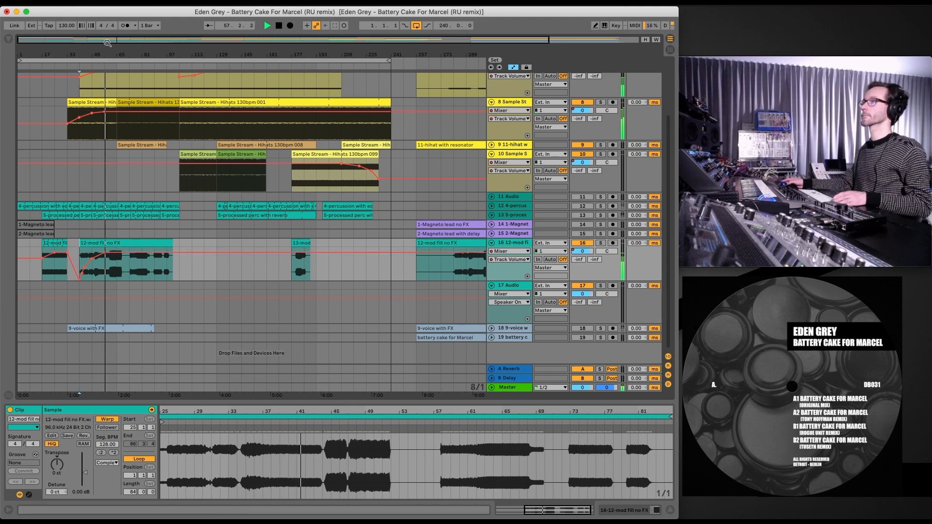
pyautogui.moveTo(110, 40); pyautogui.dragTo(109, 76)
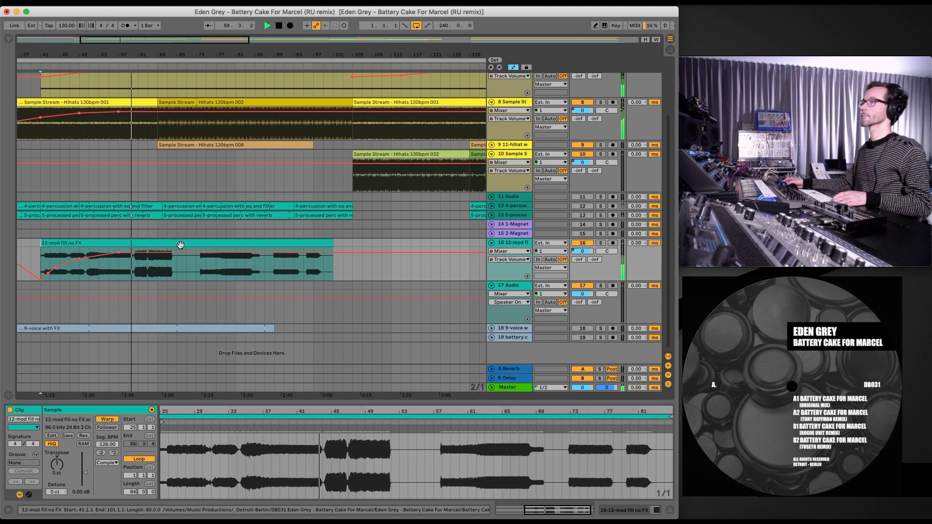
pyautogui.moveTo(160, 58); pyautogui.dragTo(199, 206)
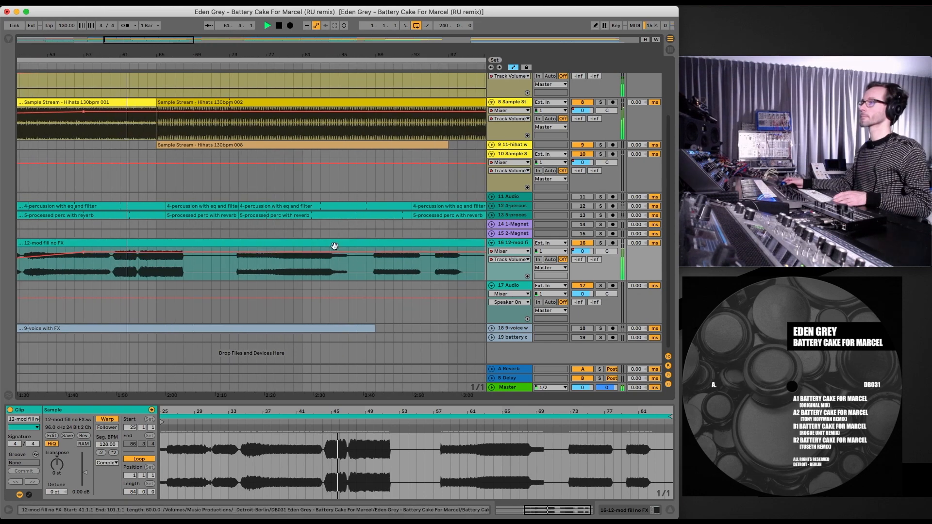
pyautogui.moveTo(189, 39); pyautogui.dragTo(189, 34)
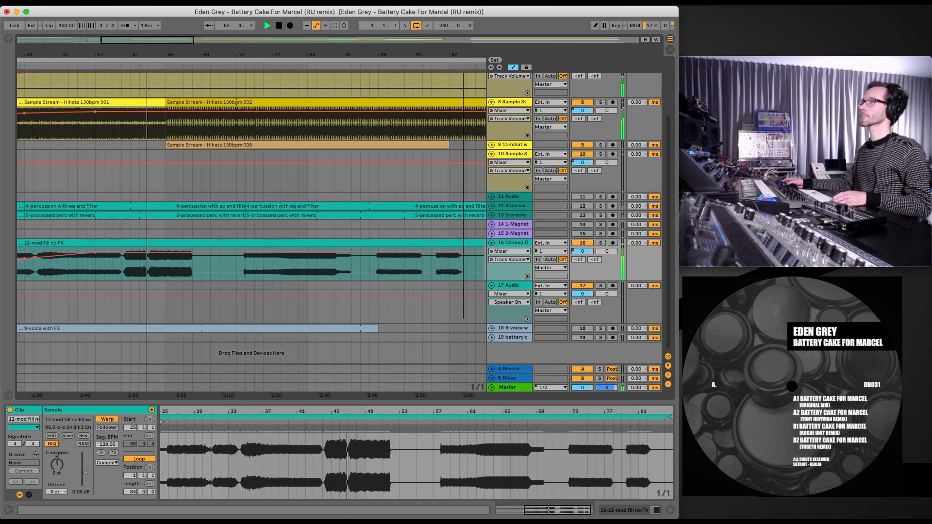
pyautogui.moveTo(343, 55); pyautogui.dragTo(320, 48)
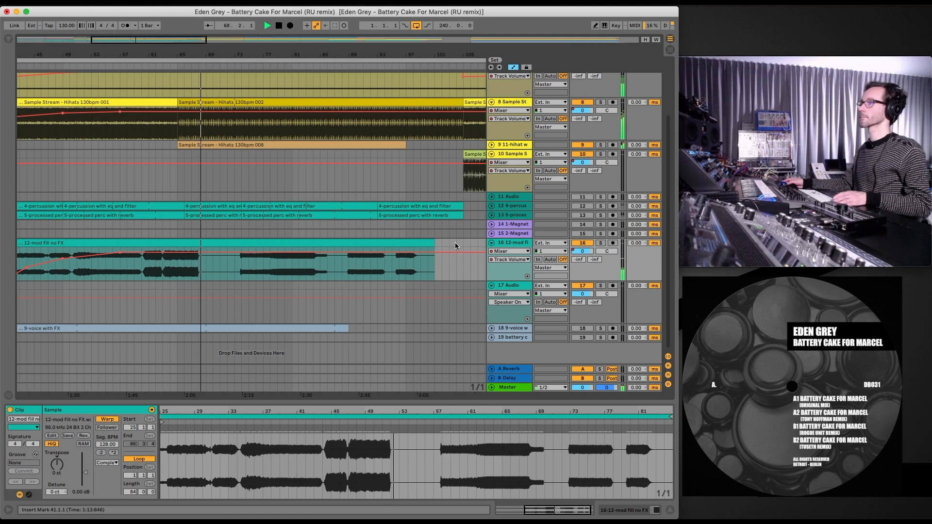
pyautogui.click(455, 243)
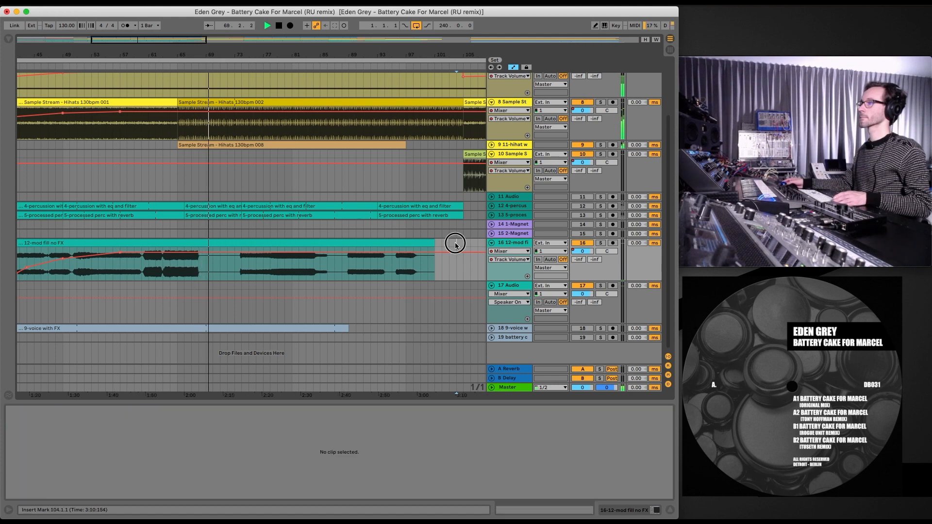
pyautogui.moveTo(455, 244); pyautogui.dragTo(213, 244)
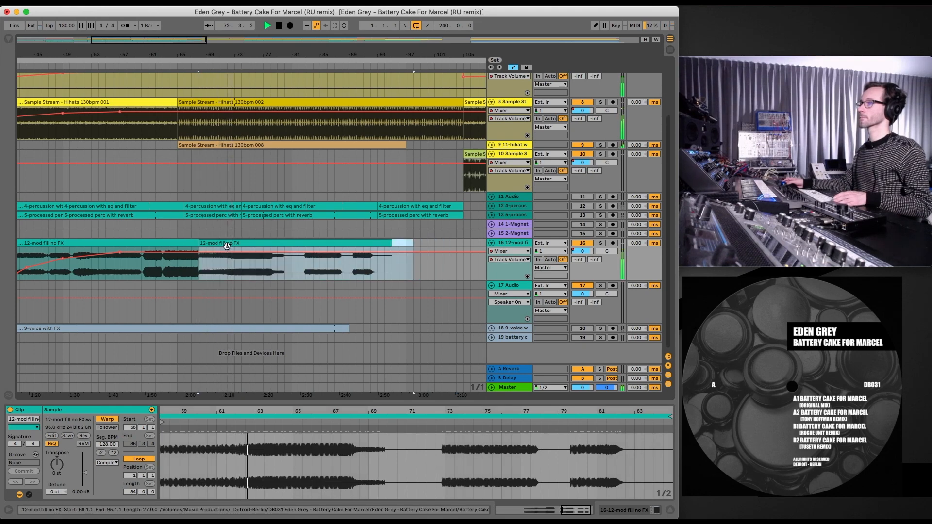
# Step: Shape a smooth volume dip of about -9 dB on track 16 around the clip junction at bar 68
pyautogui.click(177, 252)
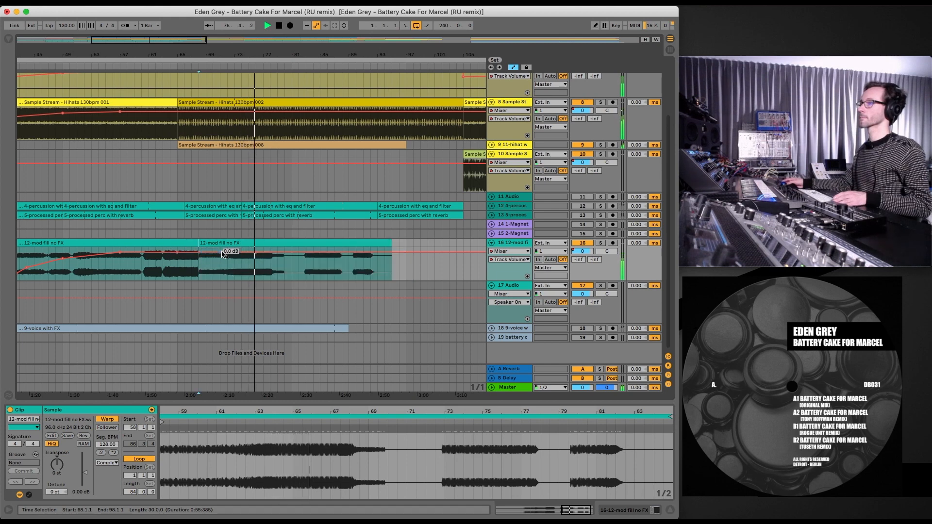
pyautogui.moveTo(223, 254); pyautogui.dragTo(201, 259)
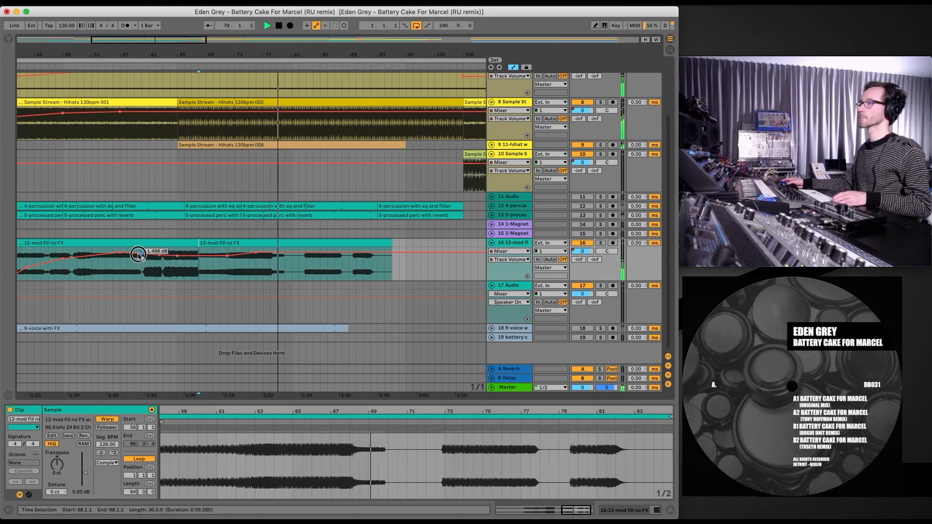
pyautogui.moveTo(138, 255); pyautogui.dragTo(184, 259)
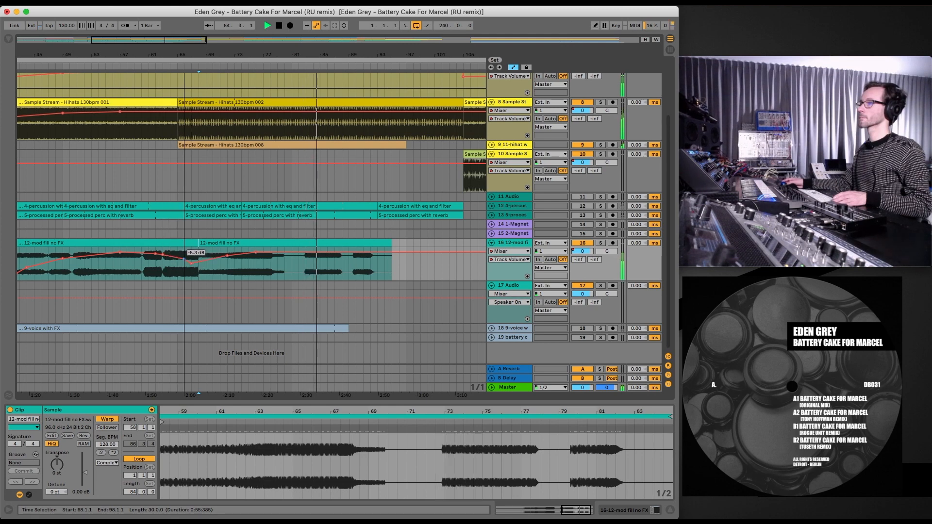
pyautogui.click(163, 255)
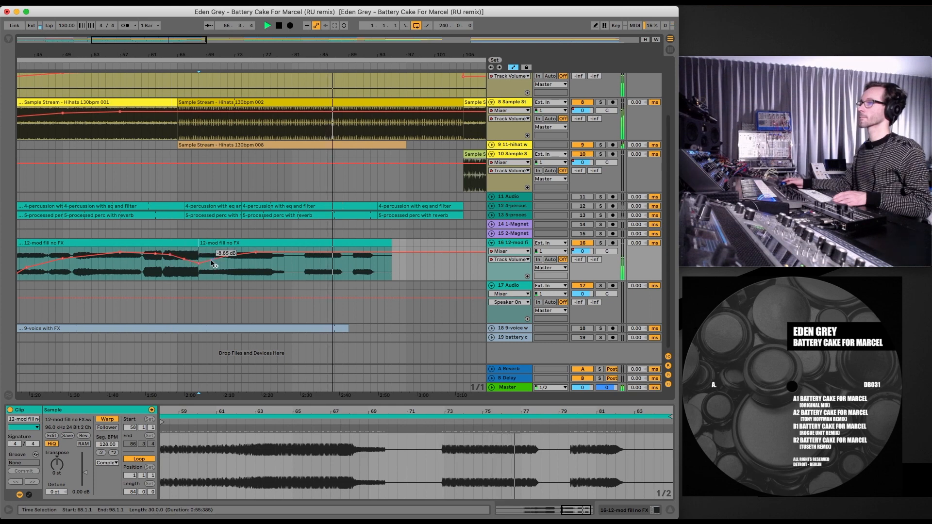
pyautogui.moveTo(212, 264); pyautogui.dragTo(214, 267)
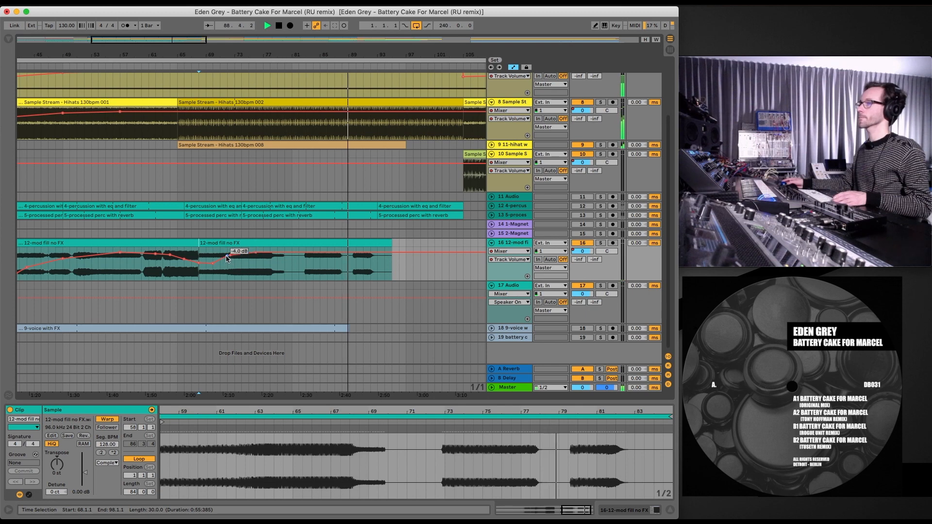
pyautogui.moveTo(230, 256)
pyautogui.mouseDown()
pyautogui.moveTo(239, 261)
pyautogui.moveTo(214, 263)
pyautogui.mouseUp()
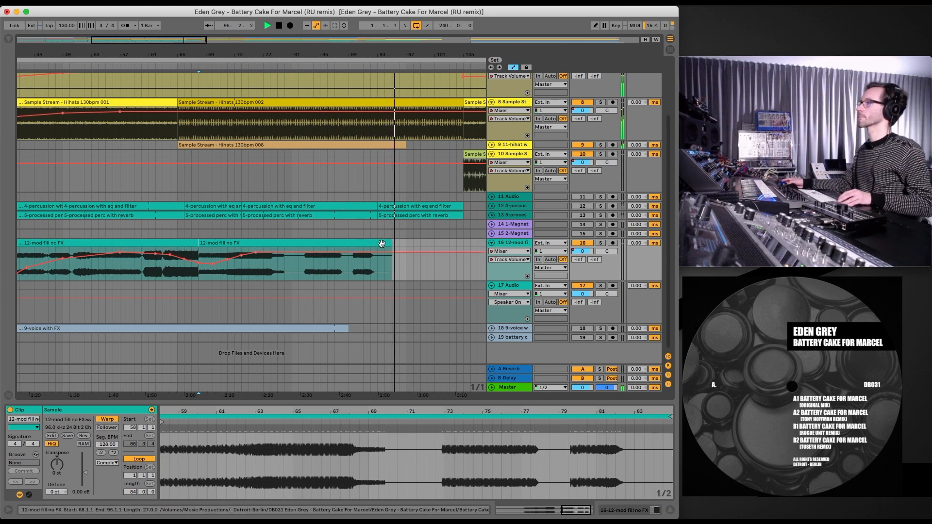
# Step: Duplicate the bar 68 mod fill to bar 95 with a volume fade-in, and pull its later part forward to bar 105
pyautogui.moveTo(234, 243); pyautogui.dragTo(427, 259)
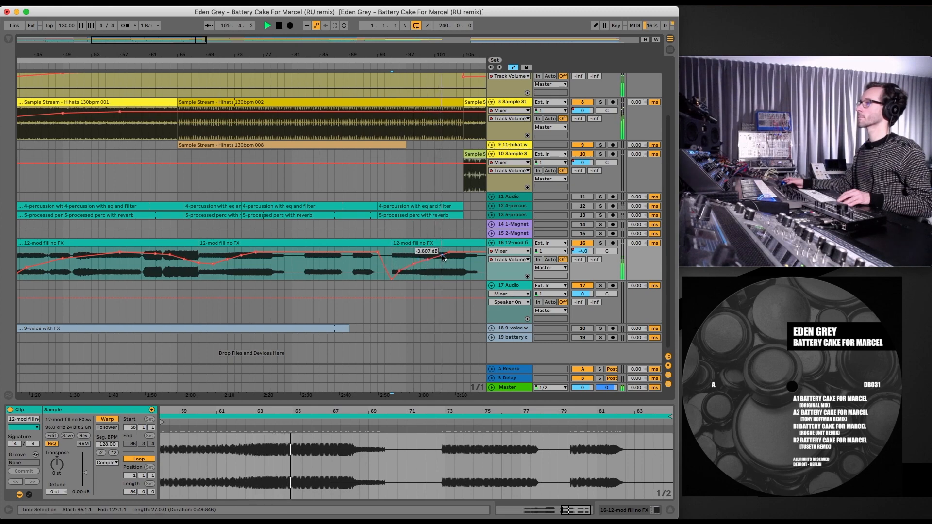
pyautogui.moveTo(439, 62); pyautogui.dragTo(260, 61)
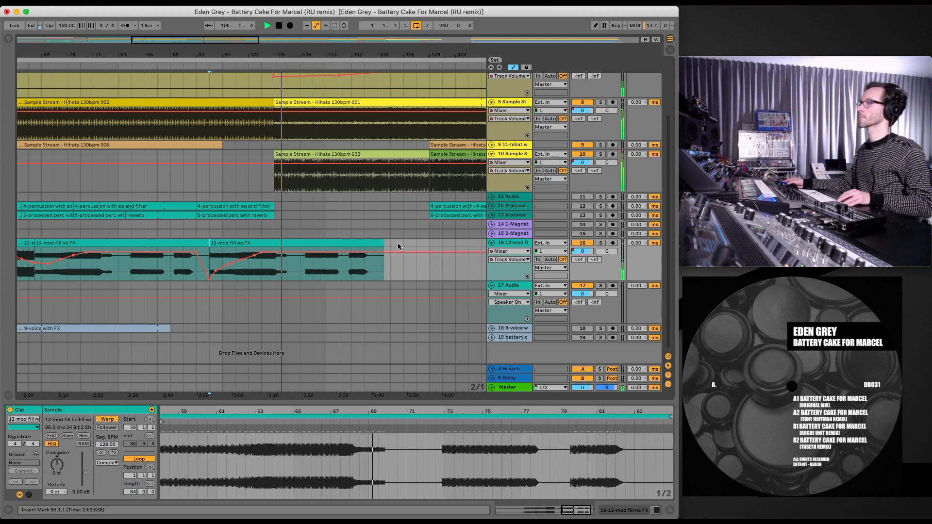
pyautogui.moveTo(392, 242); pyautogui.dragTo(286, 247)
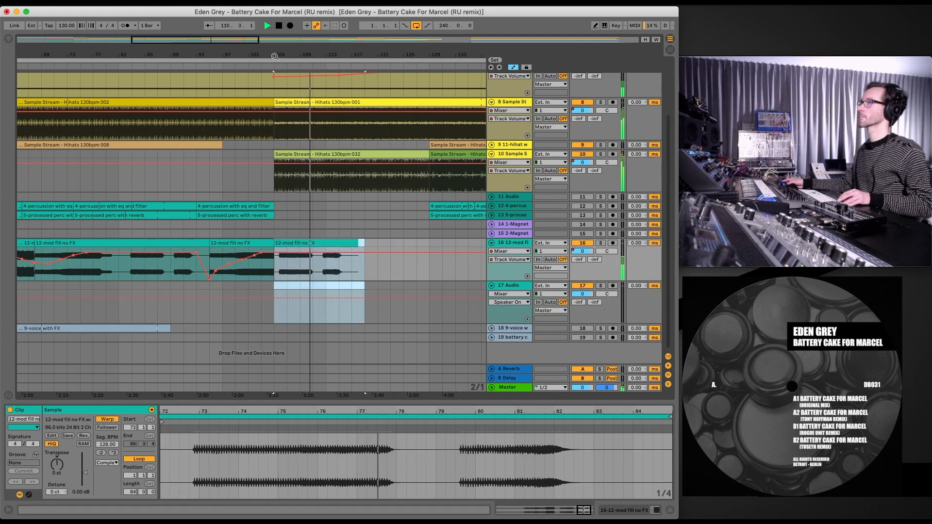
# Step: Shift the boundary between the last two mod fill clips to 105.4.3 and add a volume dip at that junction
pyautogui.moveTo(273, 65); pyautogui.dragTo(268, 77)
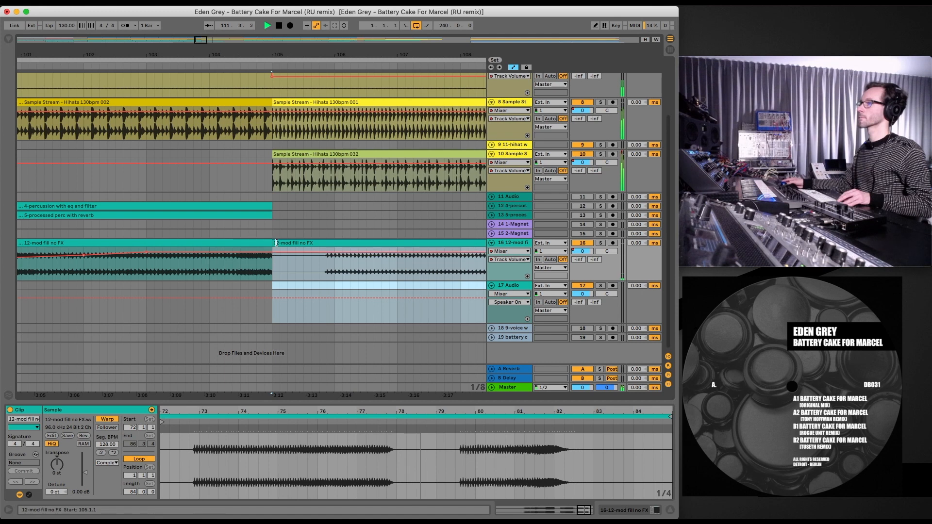
pyautogui.moveTo(273, 243); pyautogui.dragTo(326, 243)
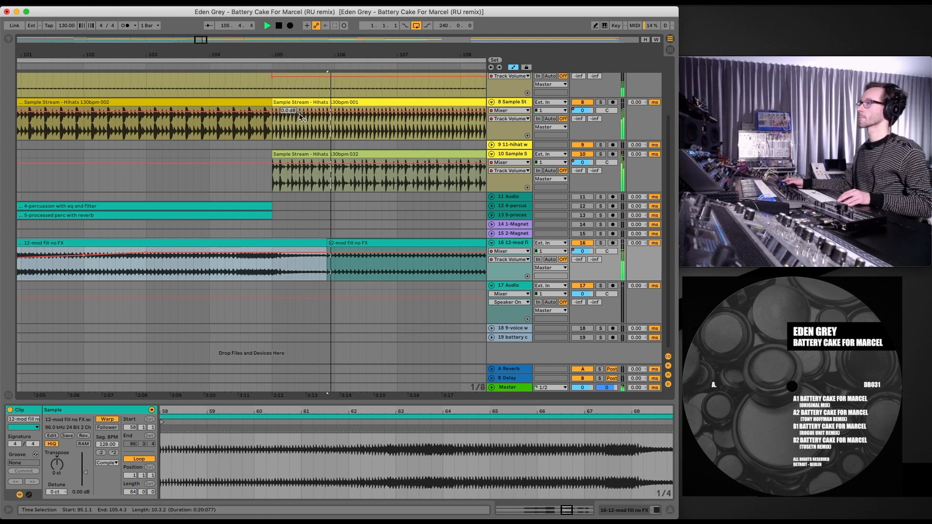
pyautogui.click(327, 257)
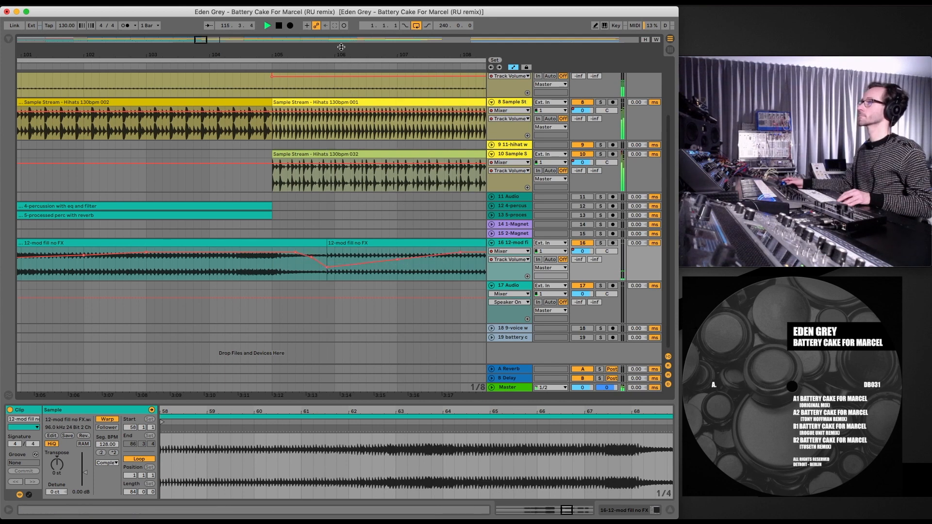
pyautogui.moveTo(320, 40); pyautogui.dragTo(204, 22)
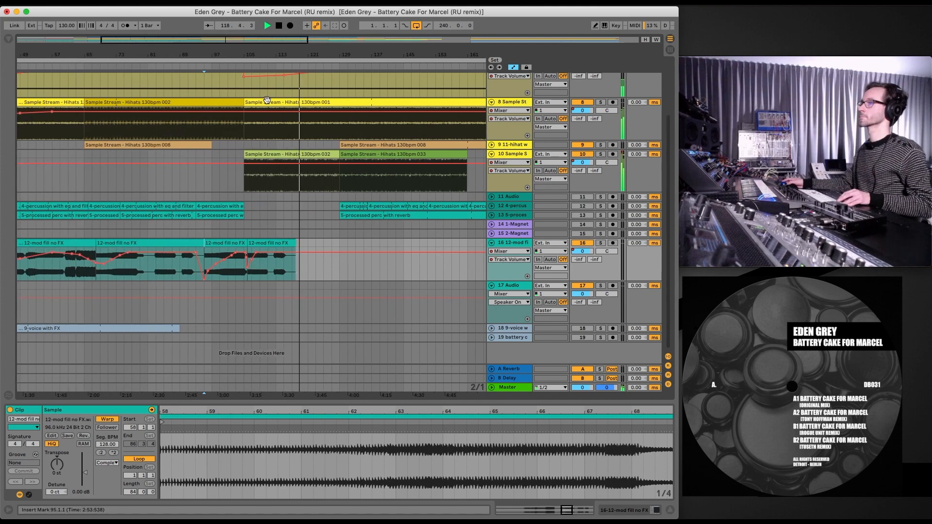
# Step: Trim the end of track 16's last mod fill clip to bar 118 and move the reverb mod fill clip forward to start at bar 120
pyautogui.moveTo(271, 43); pyautogui.dragTo(287, 51)
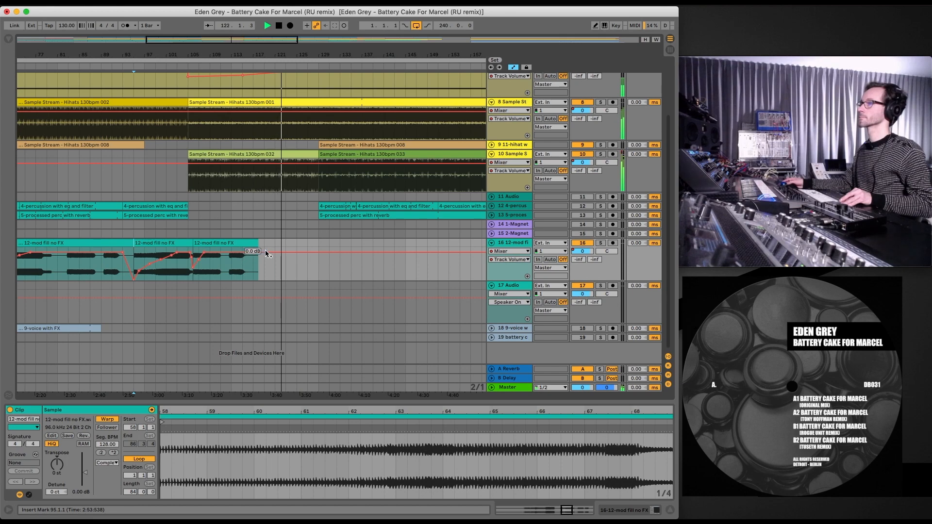
pyautogui.moveTo(258, 244); pyautogui.dragTo(253, 243)
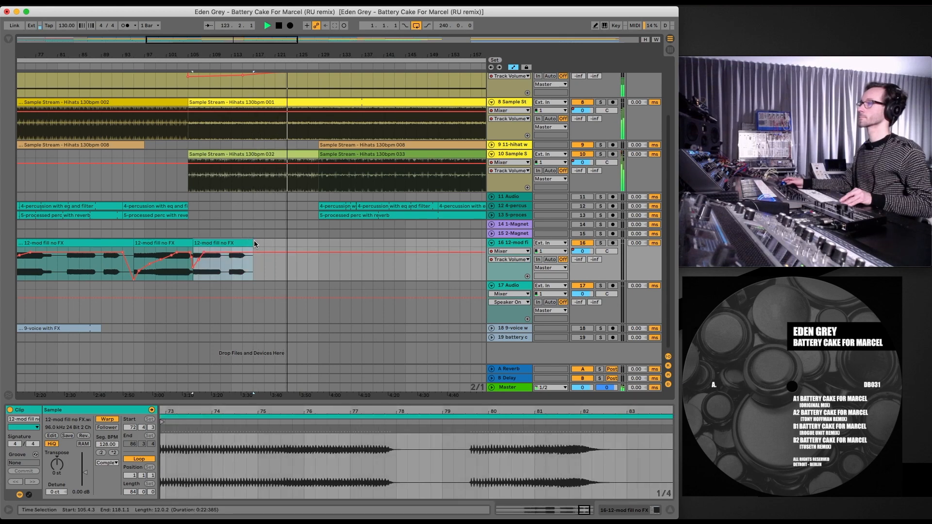
pyautogui.moveTo(229, 50); pyautogui.dragTo(248, 24)
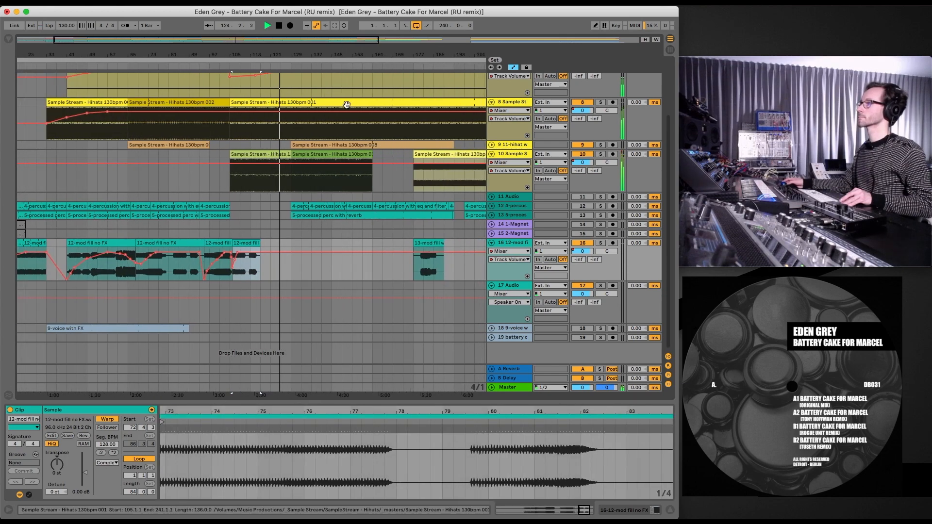
pyautogui.moveTo(429, 243); pyautogui.dragTo(282, 244)
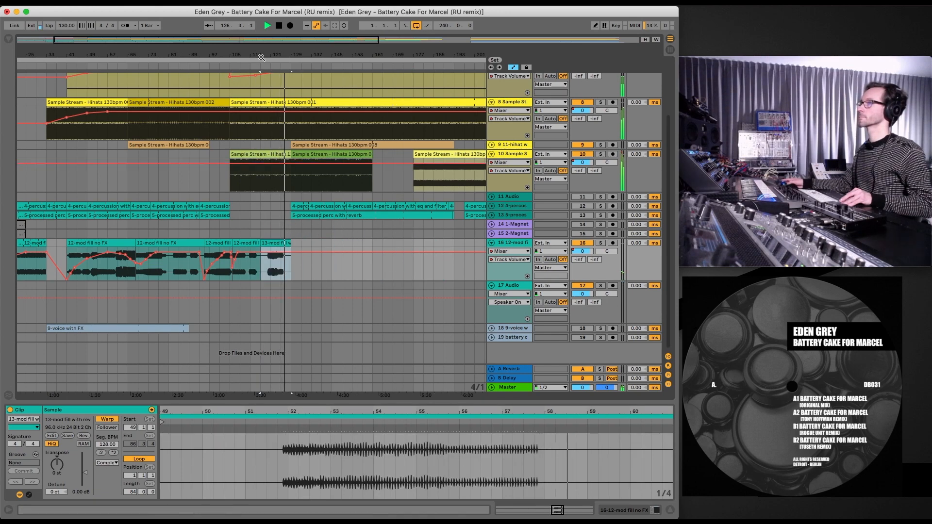
pyautogui.moveTo(261, 57); pyautogui.dragTo(250, 244)
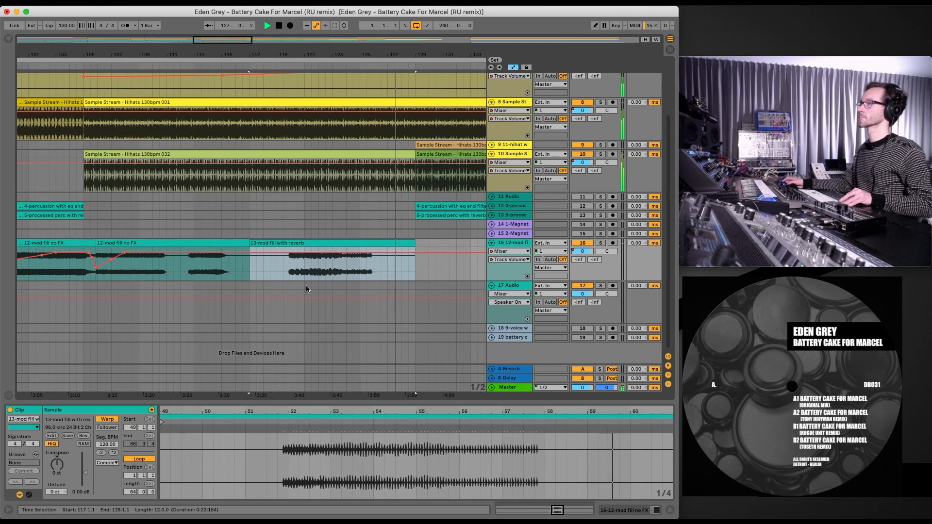
pyautogui.click(293, 243)
pyautogui.moveTo(293, 244); pyautogui.dragTo(332, 243)
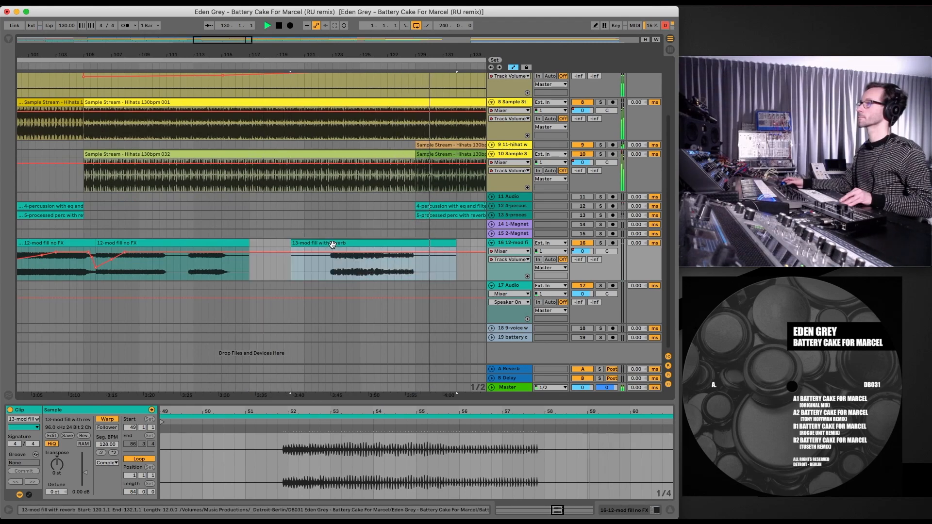
# Step: Trim the reverb mod fill clip on track 16 to run from 122.3.1 to bar 129, playing the section from about bar 121
pyautogui.click(313, 66)
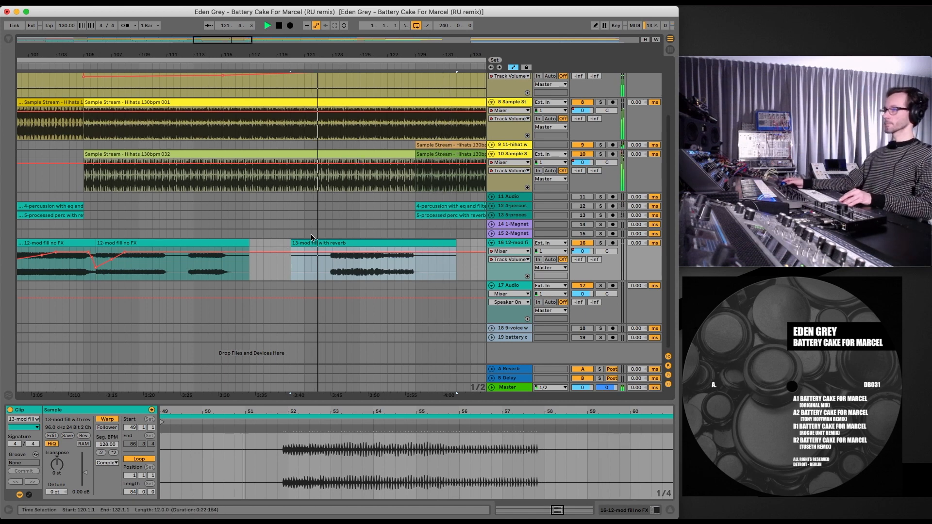
pyautogui.click(290, 245)
pyautogui.moveTo(290, 245); pyautogui.dragTo(324, 247)
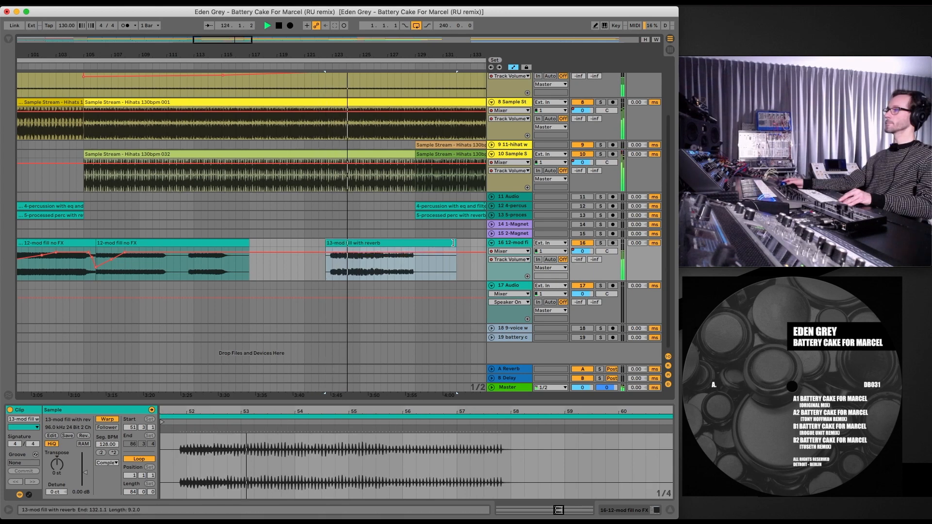
pyautogui.moveTo(456, 244); pyautogui.dragTo(406, 243)
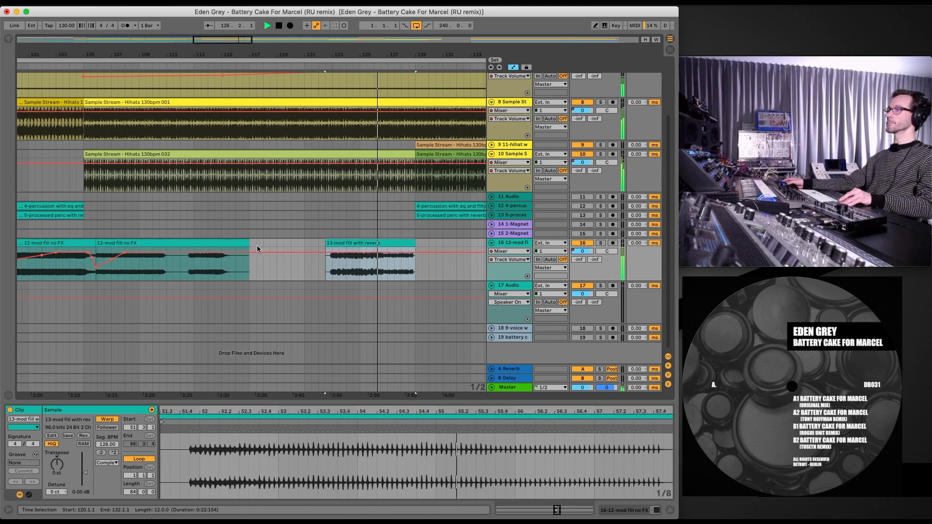
# Step: Fill bars 117 to 122 on track 16 with a copied mod fill portion and shape a gentle volume dip around bar 113
pyautogui.moveTo(265, 246); pyautogui.dragTo(308, 243)
pyautogui.click(200, 250)
pyautogui.click(317, 243)
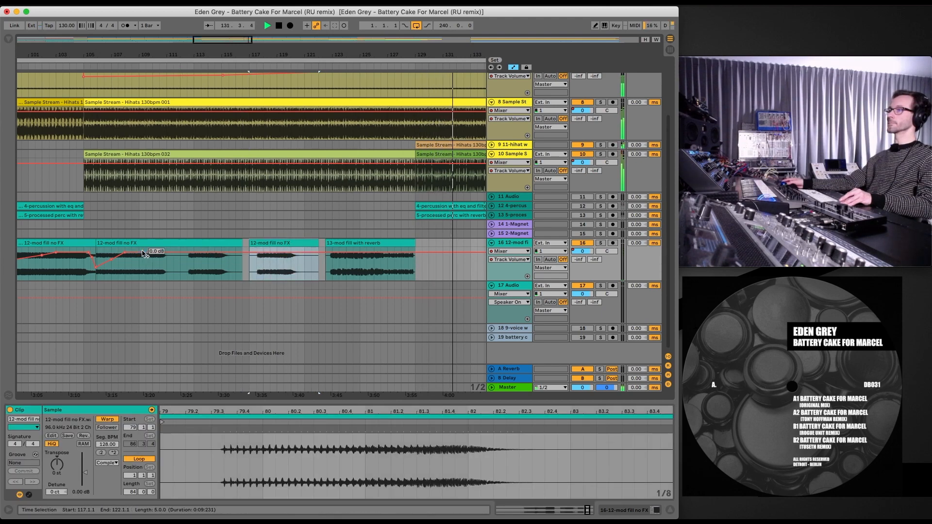
pyautogui.moveTo(131, 253); pyautogui.dragTo(126, 256)
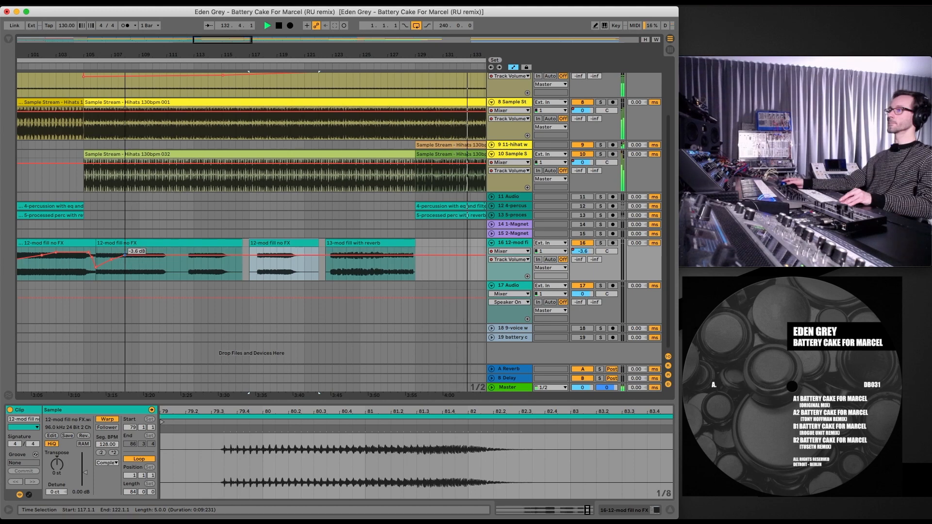
pyautogui.press('super+z')
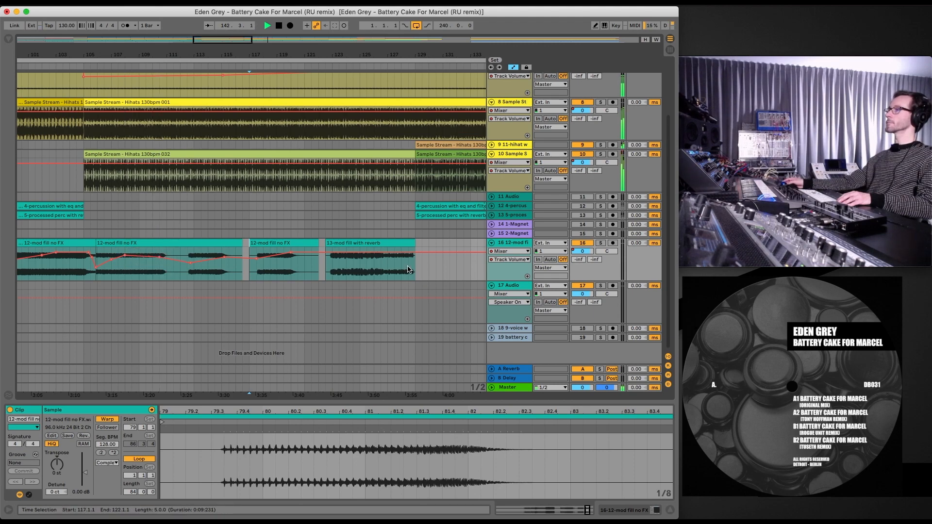
# Step: Copy the mod fill section from the material after bar 257 to bar 145 on track 16, and the 9-voice with FX clip to bar 145 on track 18
pyautogui.moveTo(239, 41); pyautogui.dragTo(240, 8)
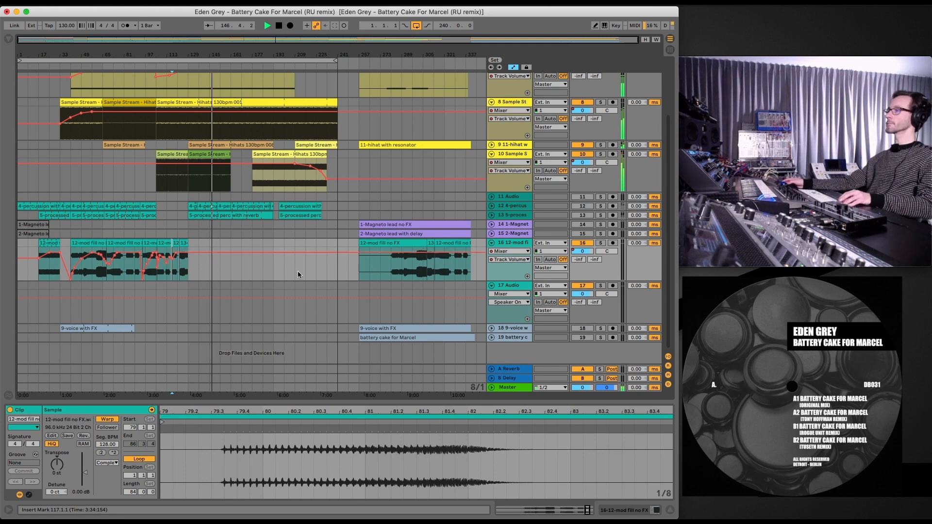
pyautogui.click(473, 244)
pyautogui.moveTo(473, 244); pyautogui.dragTo(221, 244)
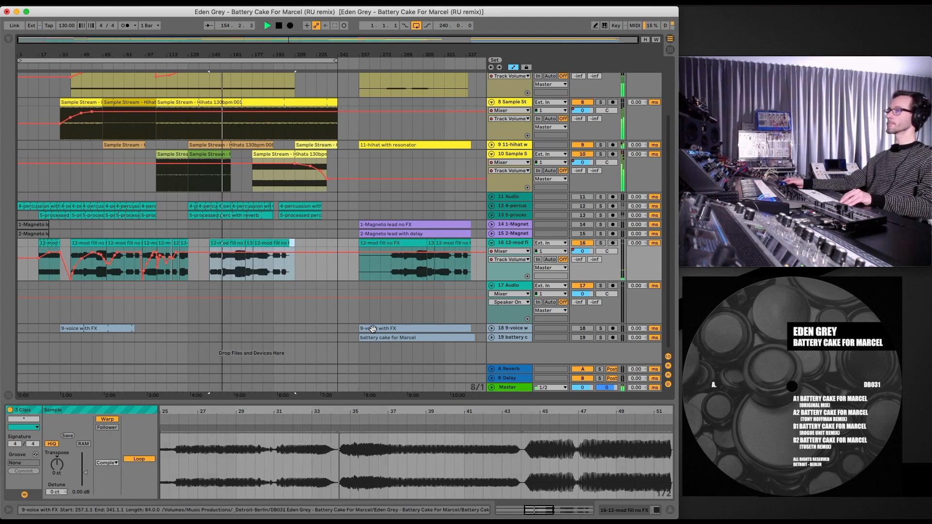
pyautogui.moveTo(372, 329); pyautogui.dragTo(229, 332)
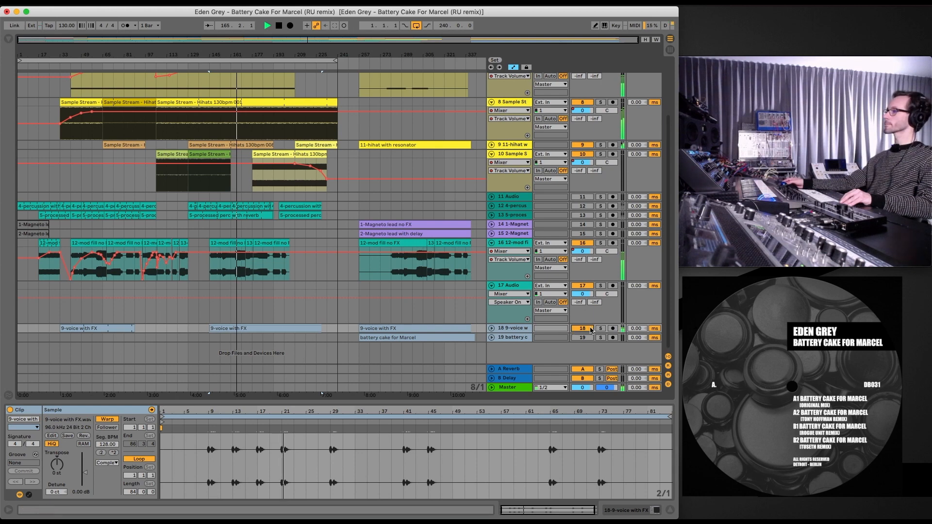
# Step: Unfold voice track 18 and set its send to return A Reverb to -10.0 dB
pyautogui.click(491, 328)
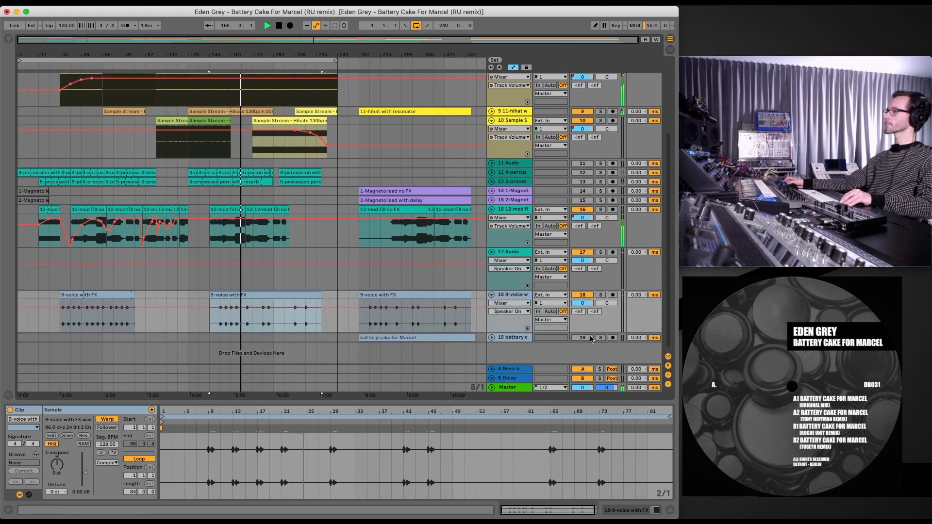
pyautogui.moveTo(579, 313); pyautogui.dragTo(579, 309)
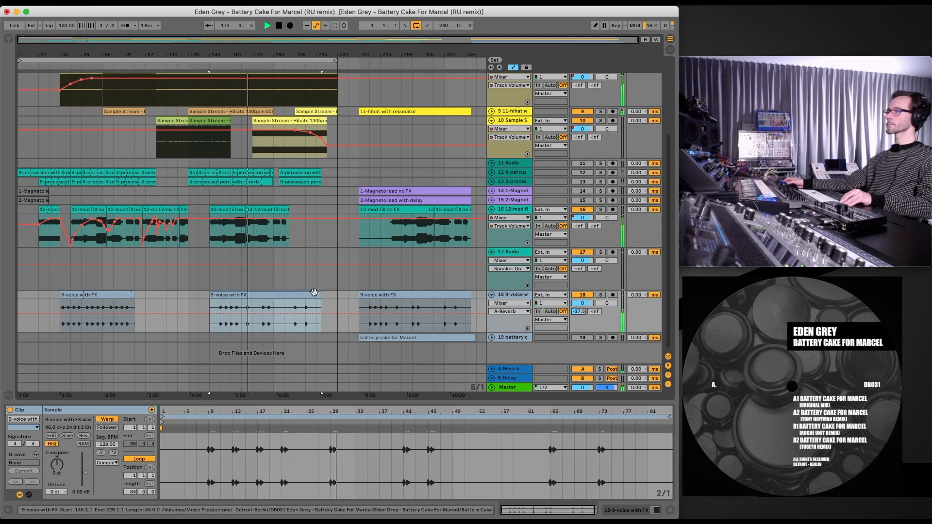
pyautogui.moveTo(578, 312); pyautogui.dragTo(579, 302)
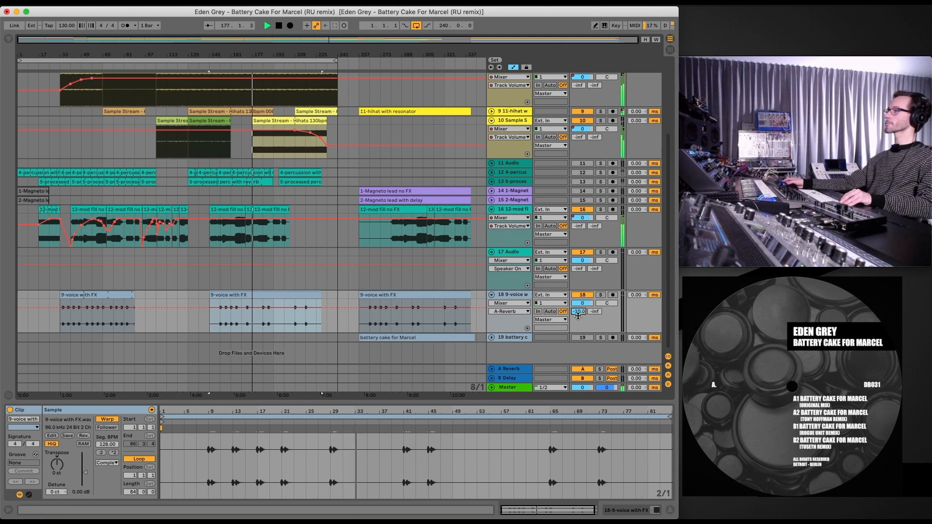
# Step: Show the device chain of return track A Reverb and deactivate its Reverb device
pyautogui.click(516, 370)
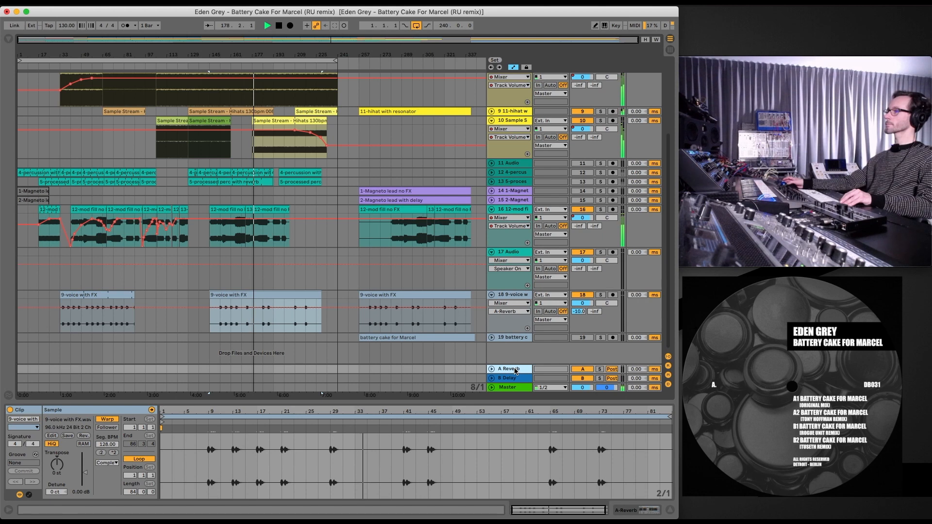
pyautogui.click(515, 369)
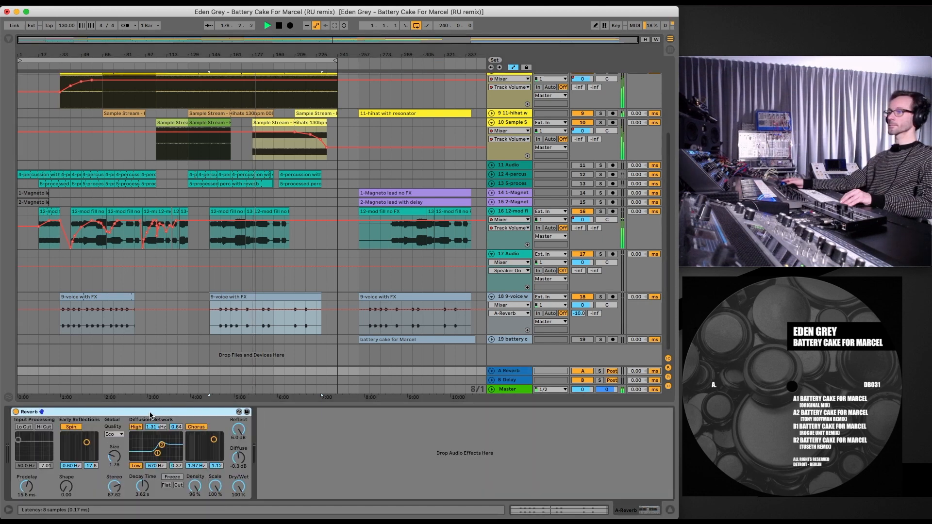
pyautogui.click(16, 412)
# Step: Show the browser's Audio Units plug-ins, stop playback, and expand the Universal Audio folder
pyautogui.click(6, 39)
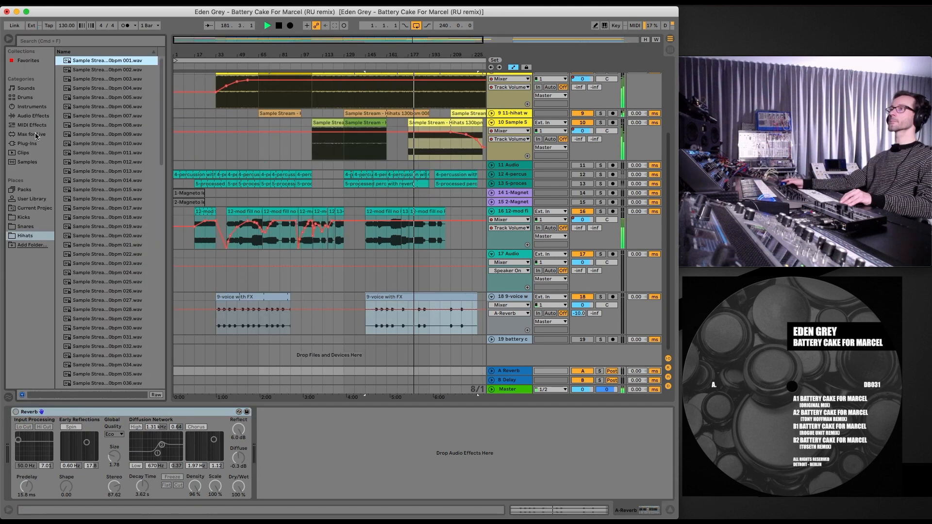
pyautogui.click(30, 144)
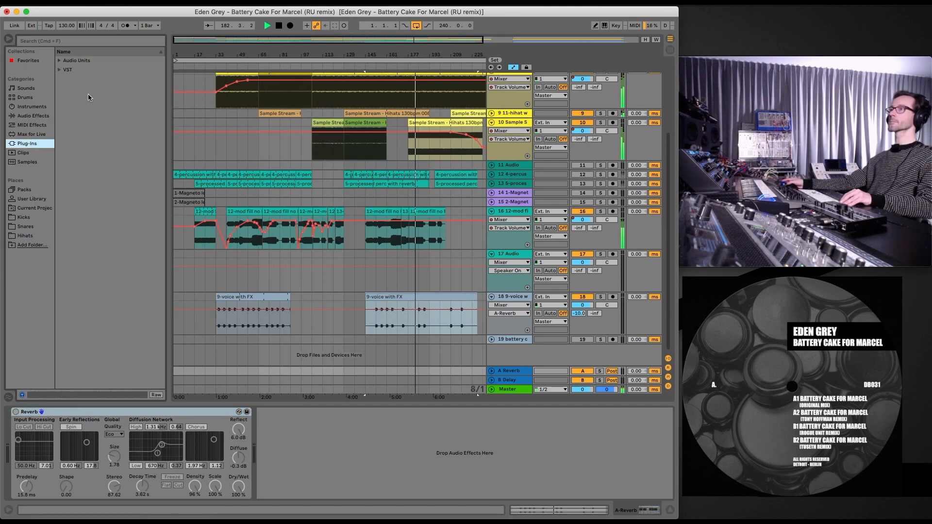
pyautogui.click(85, 64)
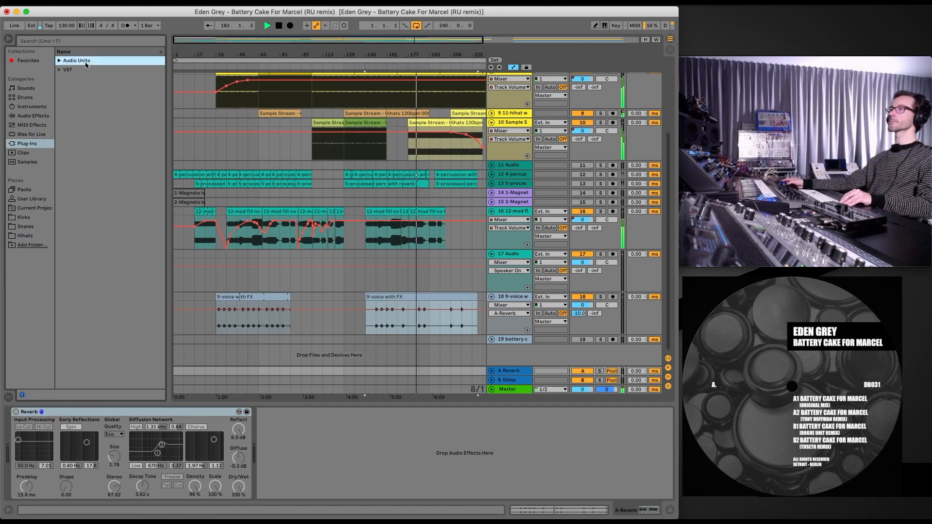
pyautogui.click(279, 26)
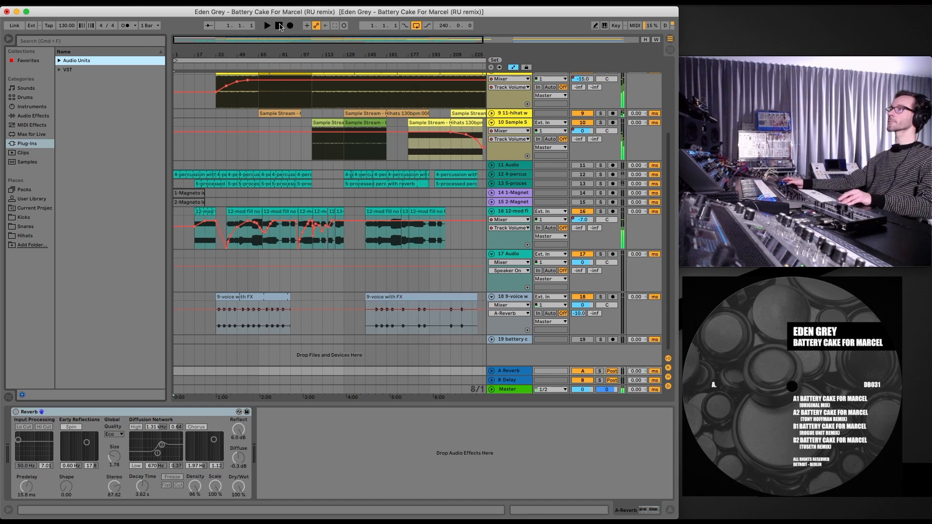
pyautogui.click(59, 61)
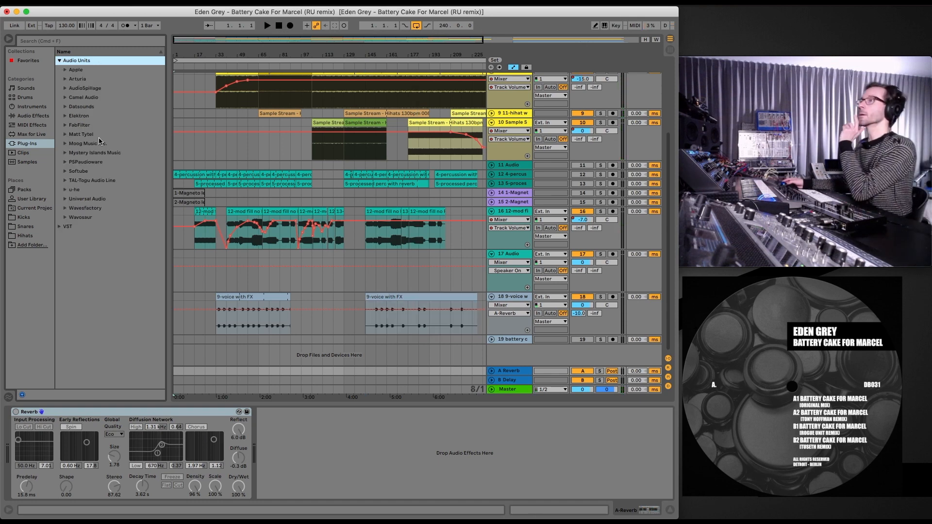
pyautogui.click(95, 199)
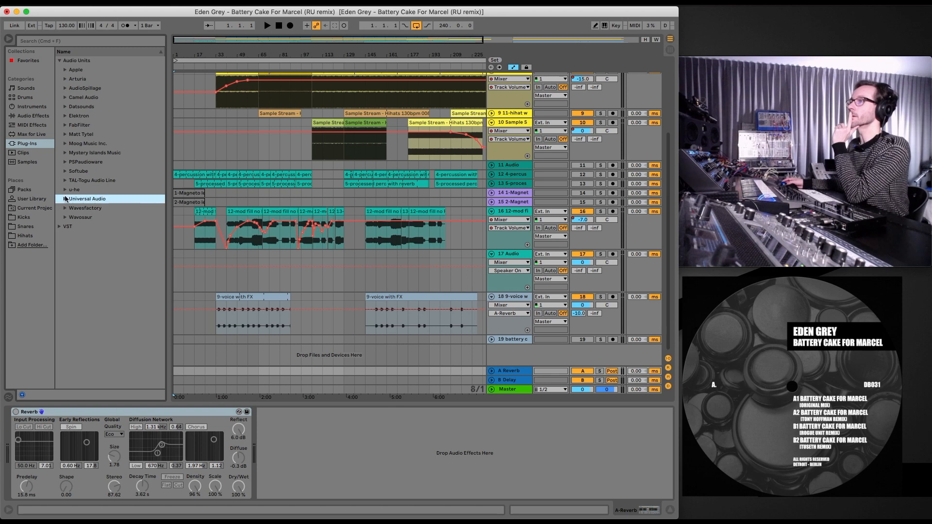
pyautogui.click(65, 199)
# Step: Add the UAD EMT 250 plug-in after the deactivated Reverb on return track A and move its window clear of the timeline ruler
pyautogui.scroll(-3, 101, 282)
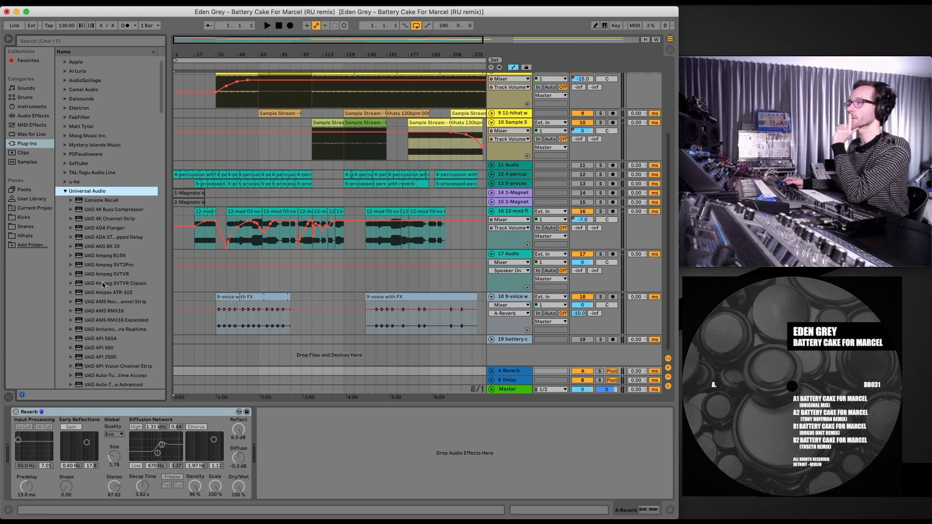
pyautogui.scroll(-3, 103, 285)
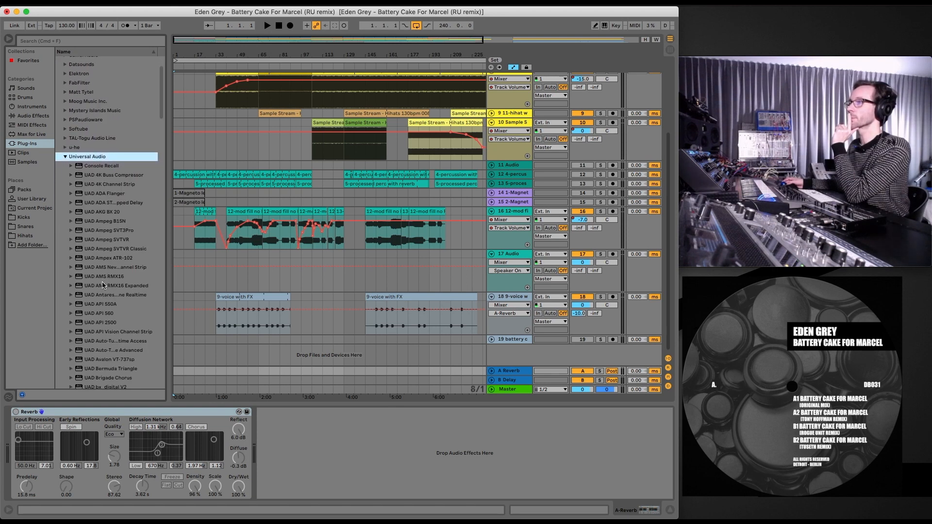
pyautogui.scroll(-16, 102, 286)
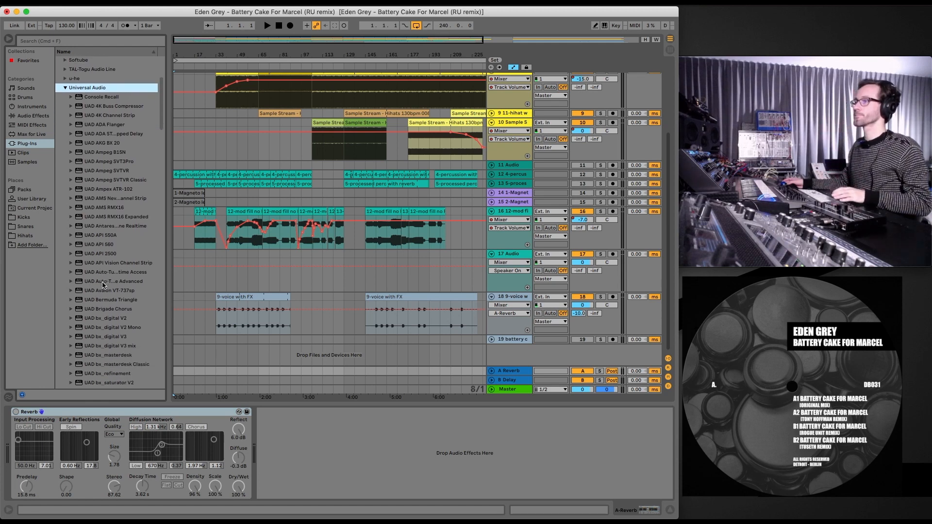
pyautogui.scroll(-10, 103, 285)
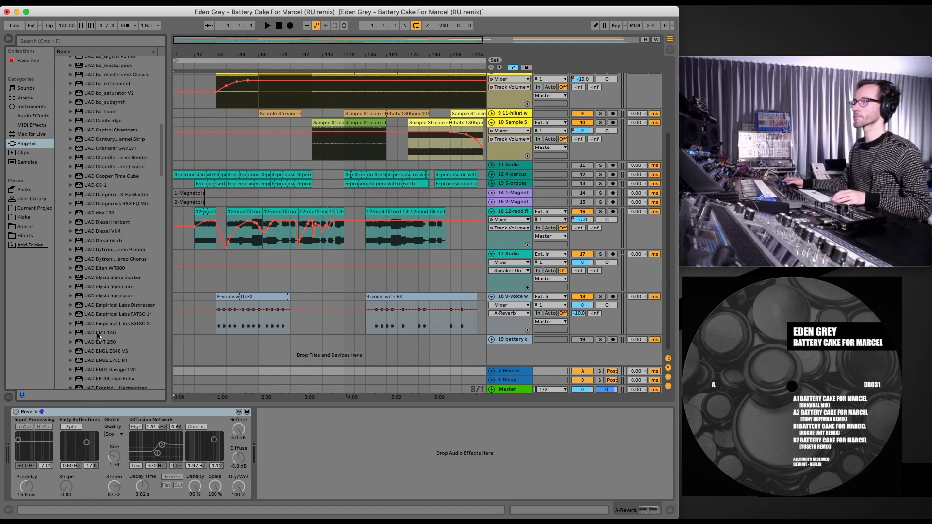
pyautogui.moveTo(96, 344); pyautogui.dragTo(314, 431)
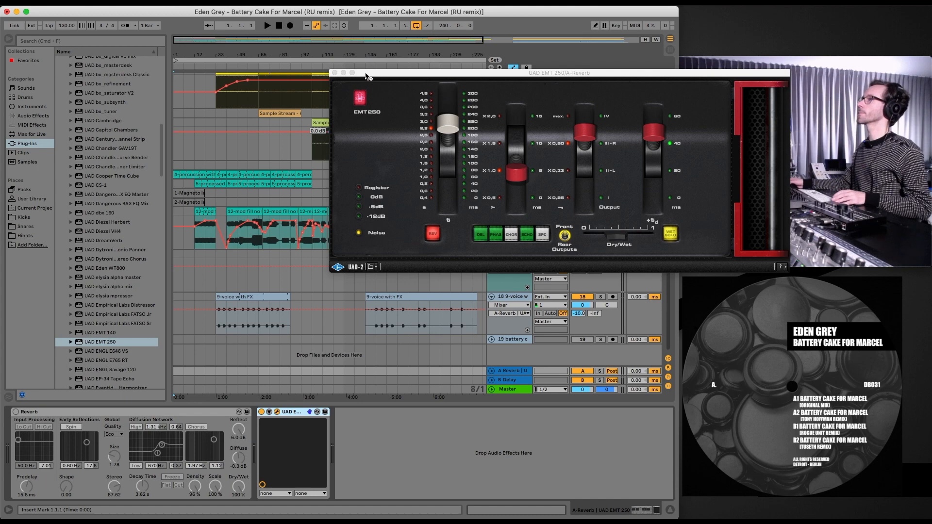
pyautogui.moveTo(366, 77); pyautogui.dragTo(360, 101)
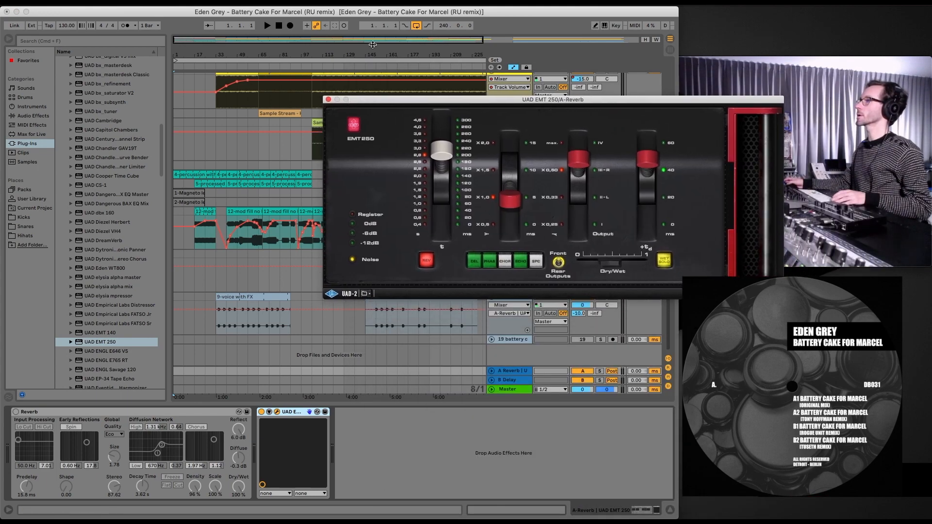
# Step: Play the arrangement from around bar 151 and raise the EMT 250's decay time to about 3.6 s
pyautogui.click(373, 66)
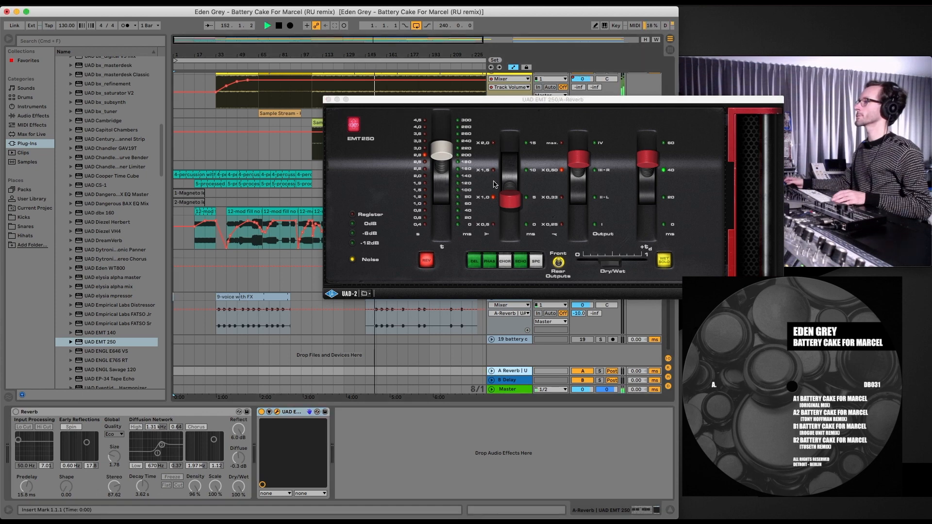
pyautogui.moveTo(440, 161); pyautogui.dragTo(441, 143)
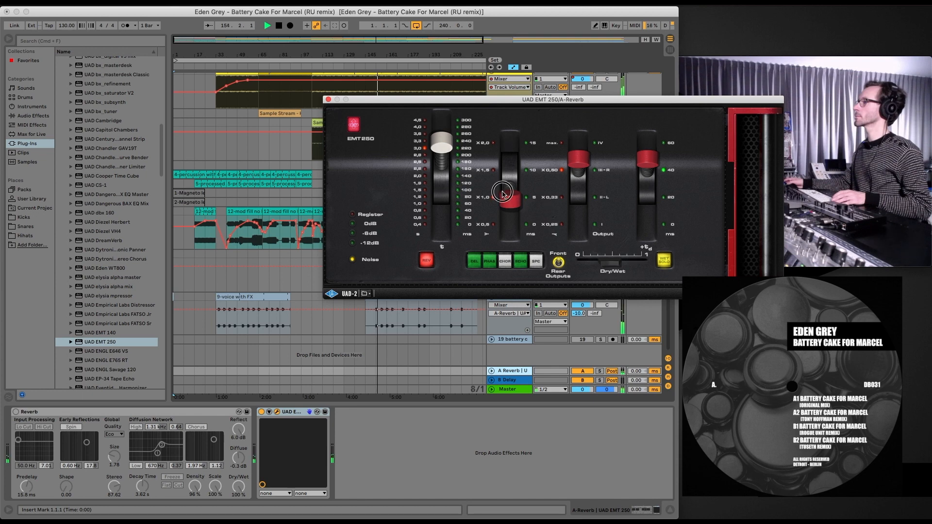
pyautogui.moveTo(504, 194)
pyautogui.mouseDown()
pyautogui.moveTo(503, 174)
pyautogui.moveTo(516, 184)
pyautogui.mouseUp()
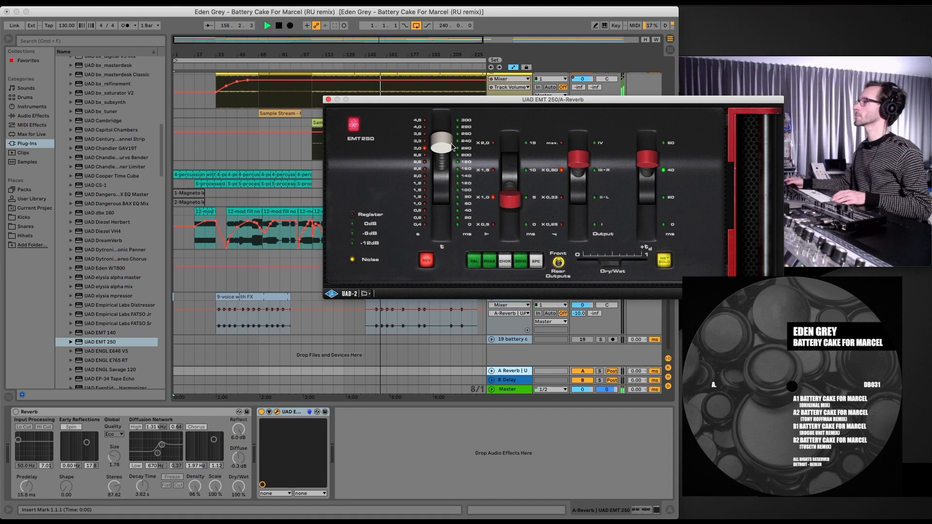
pyautogui.moveTo(452, 147); pyautogui.dragTo(445, 131)
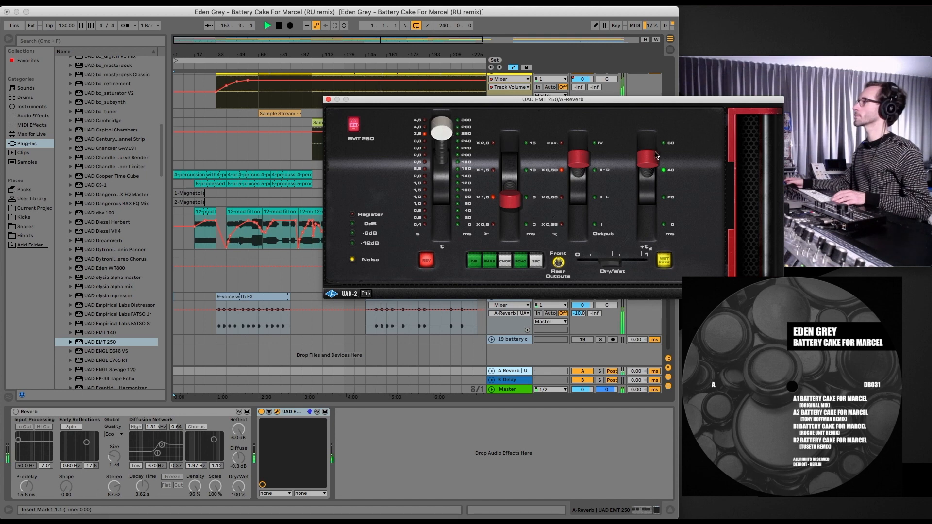
# Step: Set the EMT 250's pre-delay to 60 ms and its high-frequency decay factor to max., and close the plug-in window
pyautogui.moveTo(650, 158); pyautogui.dragTo(654, 129)
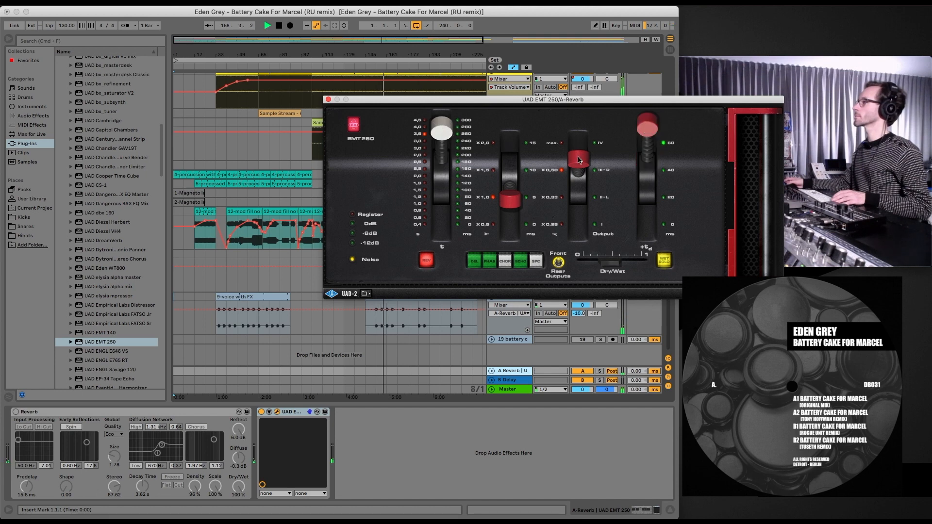
pyautogui.moveTo(579, 158); pyautogui.dragTo(585, 128)
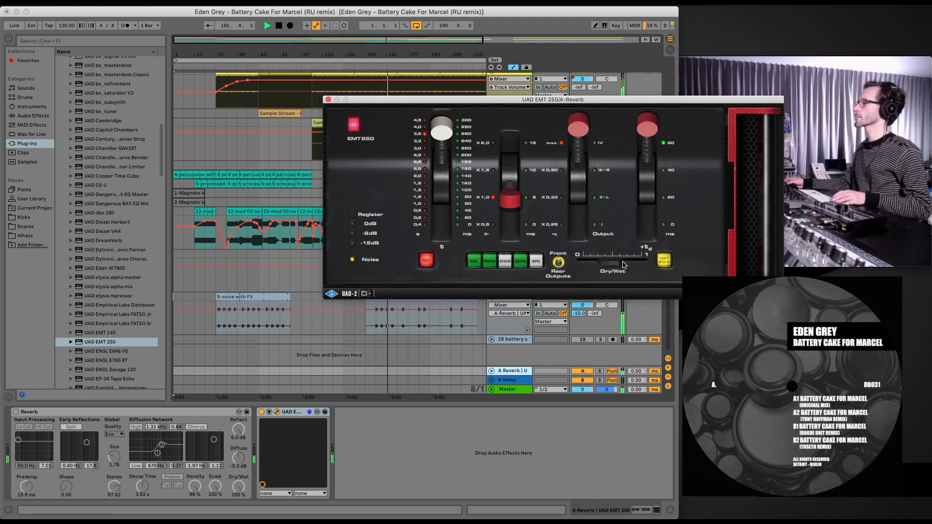
pyautogui.click(327, 100)
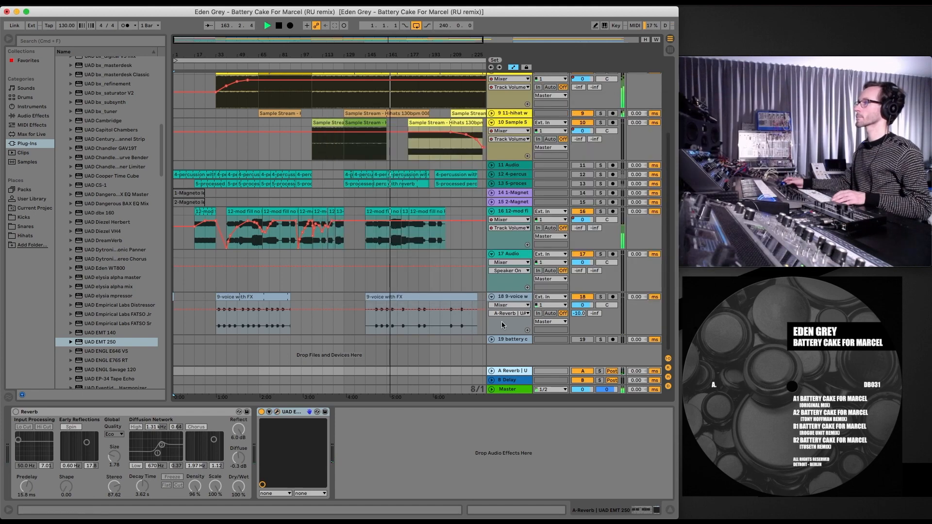
# Step: Raise voice track 18's send to return A to -1.6 dB and delete the deactivated Reverb device from that return track
pyautogui.click(582, 297)
pyautogui.click(581, 297)
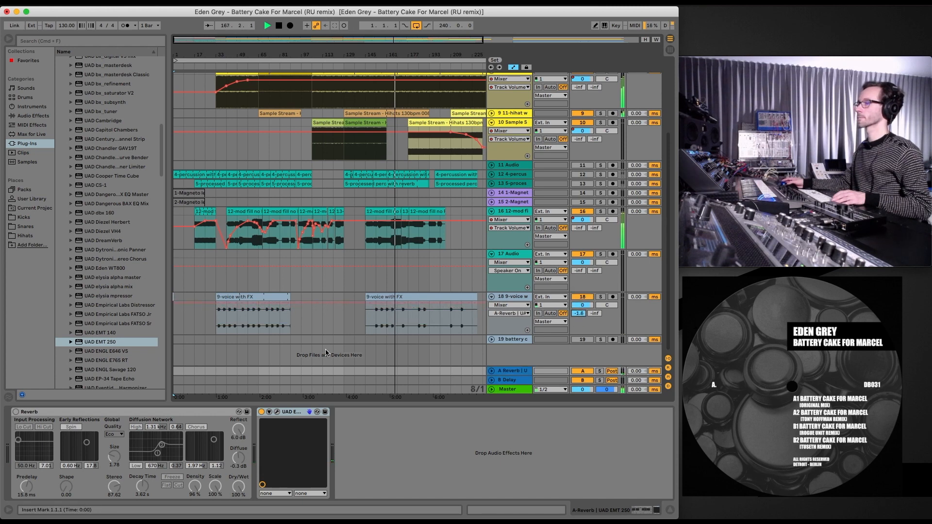
pyautogui.click(32, 413)
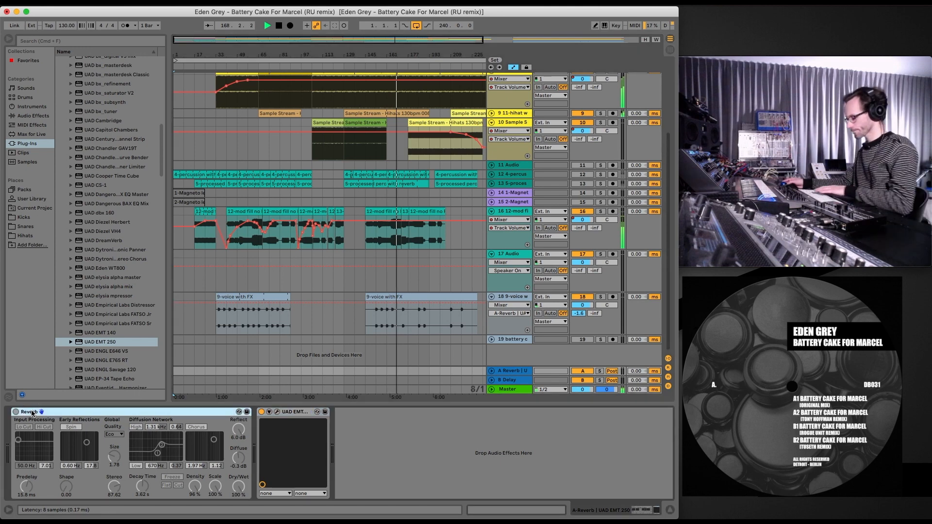
pyautogui.press('Delete')
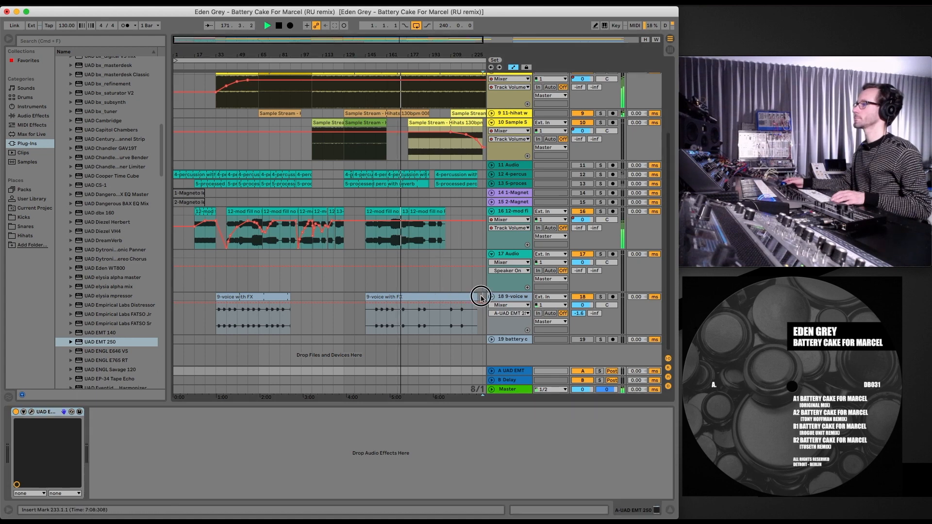
# Step: Select the time range from bar 233 back to about bar 169 on voice track 18
pyautogui.moveTo(481, 304); pyautogui.dragTo(404, 321)
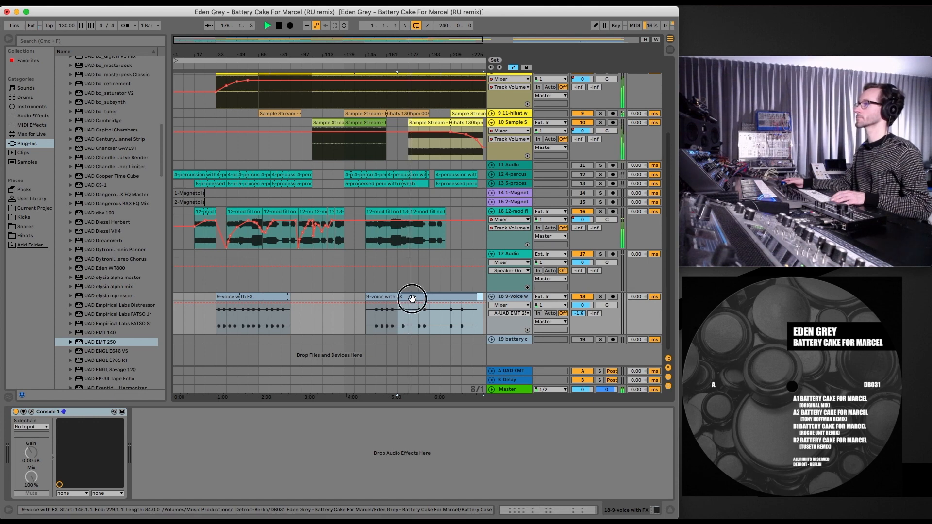
# Step: Move the latter part of the second 9-voice with FX clip on track 18 to start at bar 185
pyautogui.moveTo(412, 299); pyautogui.dragTo(417, 298)
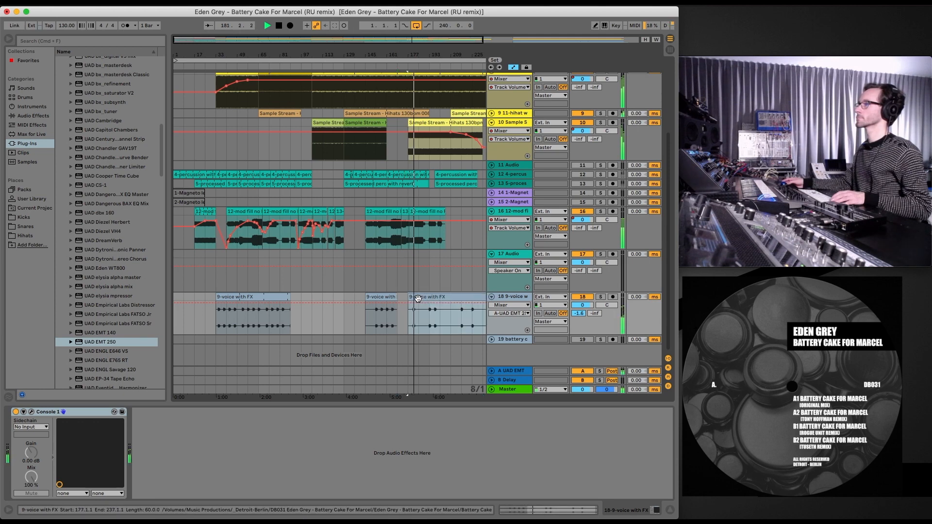
pyautogui.moveTo(417, 298); pyautogui.dragTo(442, 297)
pyautogui.hotkey('ctrl', 'z')
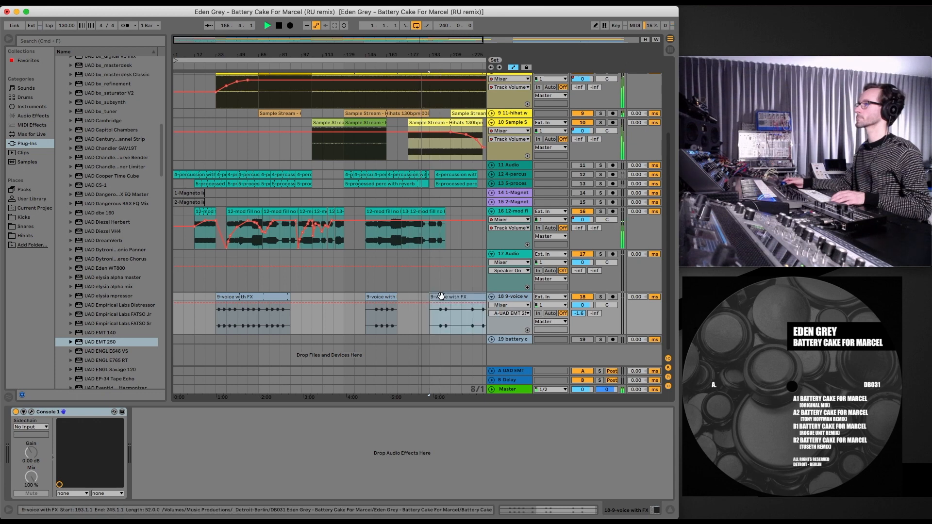
pyautogui.moveTo(441, 297); pyautogui.dragTo(432, 296)
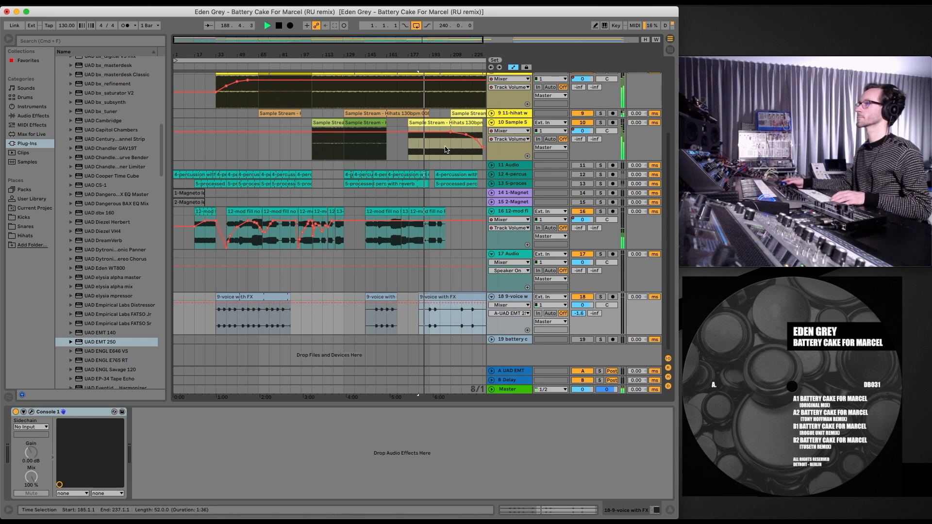
# Step: Transpose the 9-voice with FX clip starting at bar 185 to -24 st, auditioning it at -12 st first
pyautogui.moveTo(439, 39); pyautogui.dragTo(439, 29)
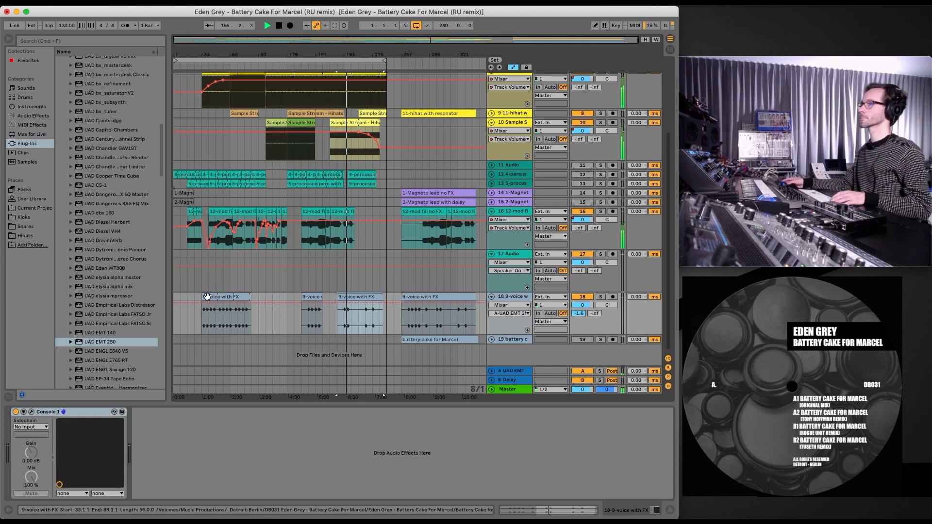
pyautogui.keyDown('shift'); pyautogui.click(314, 297); pyautogui.keyUp('shift')
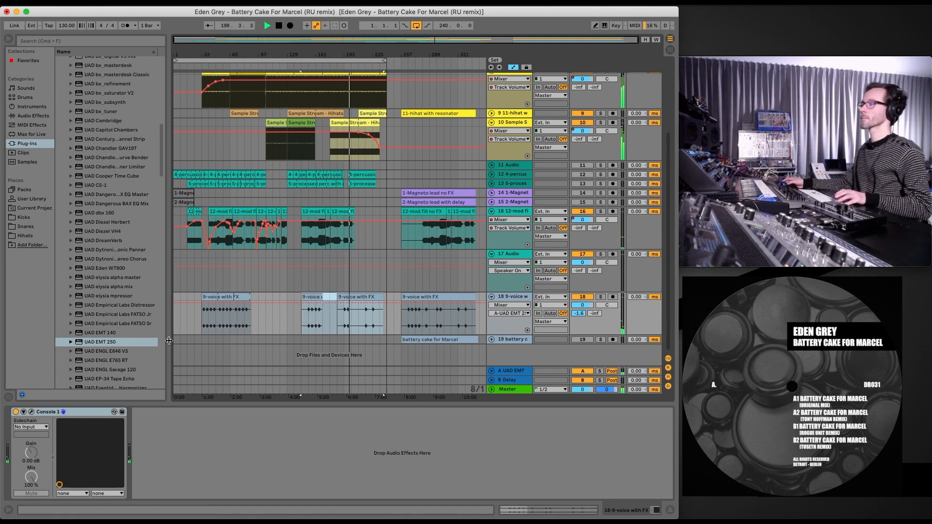
pyautogui.click(354, 298)
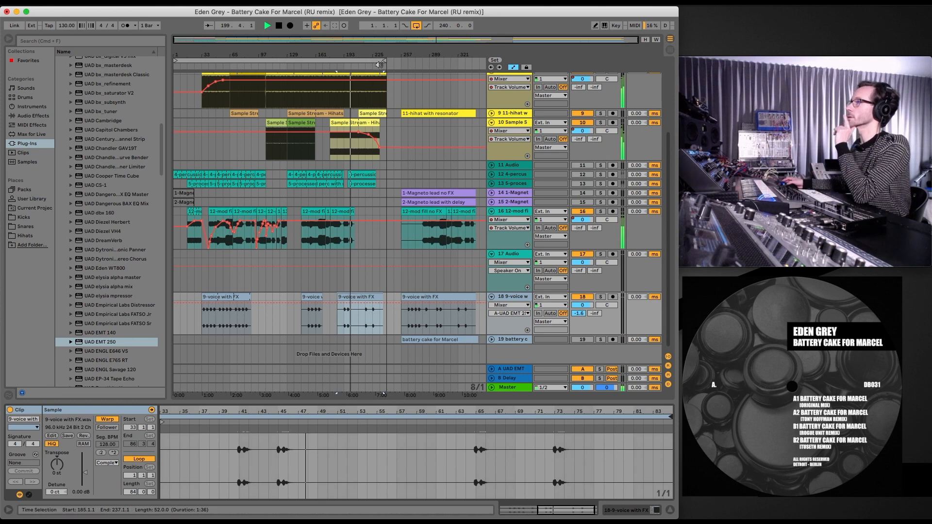
pyautogui.moveTo(351, 54); pyautogui.dragTo(339, 191)
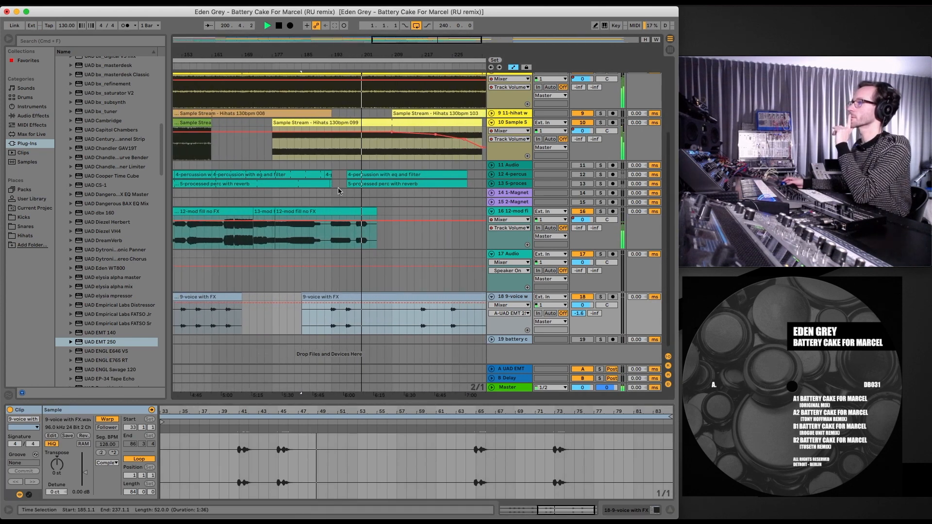
pyautogui.click(330, 64)
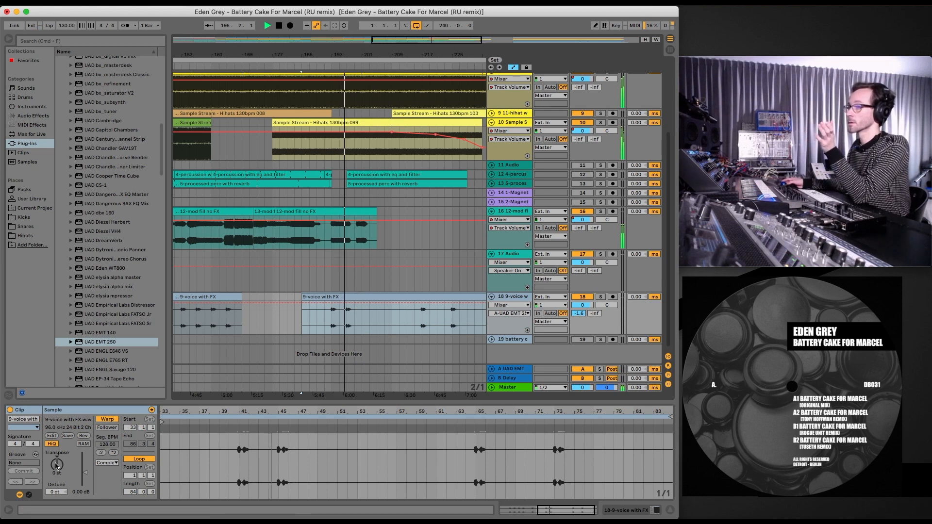
pyautogui.moveTo(56, 466); pyautogui.dragTo(56, 480)
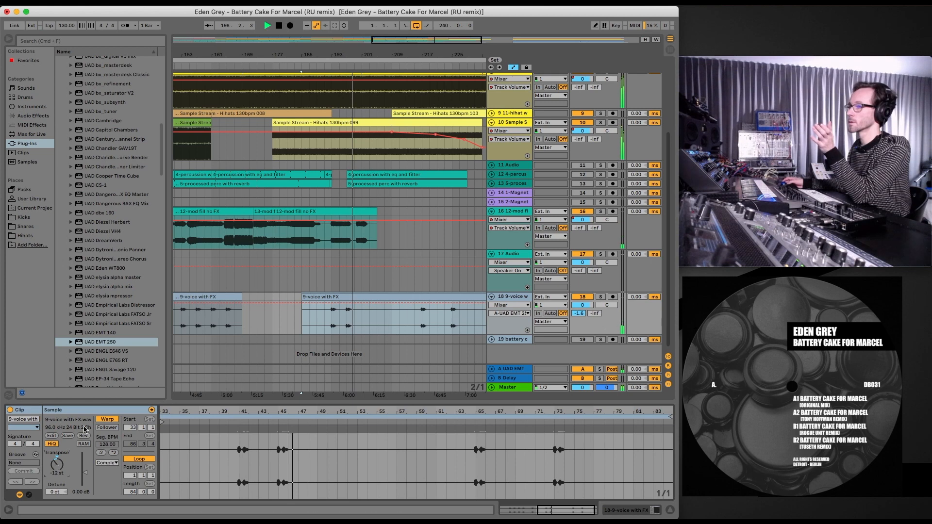
pyautogui.click(331, 65)
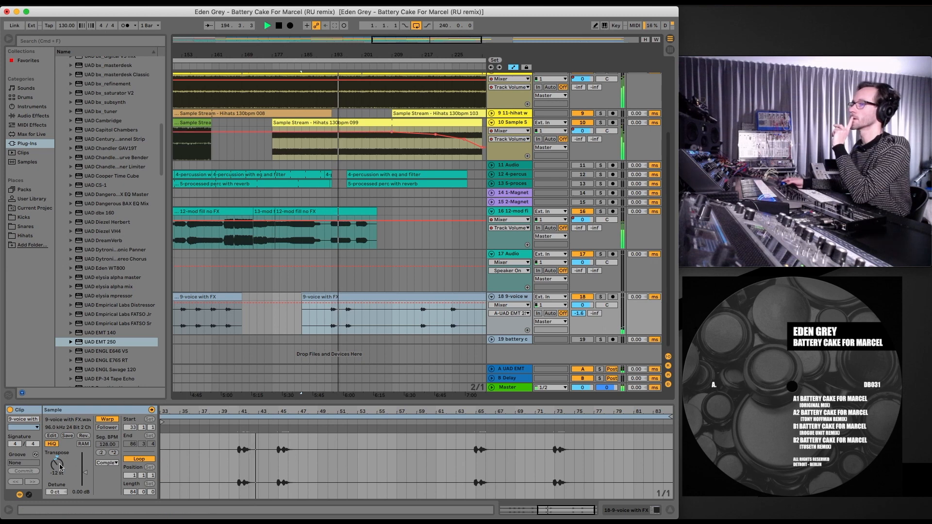
pyautogui.moveTo(57, 464); pyautogui.dragTo(57, 476)
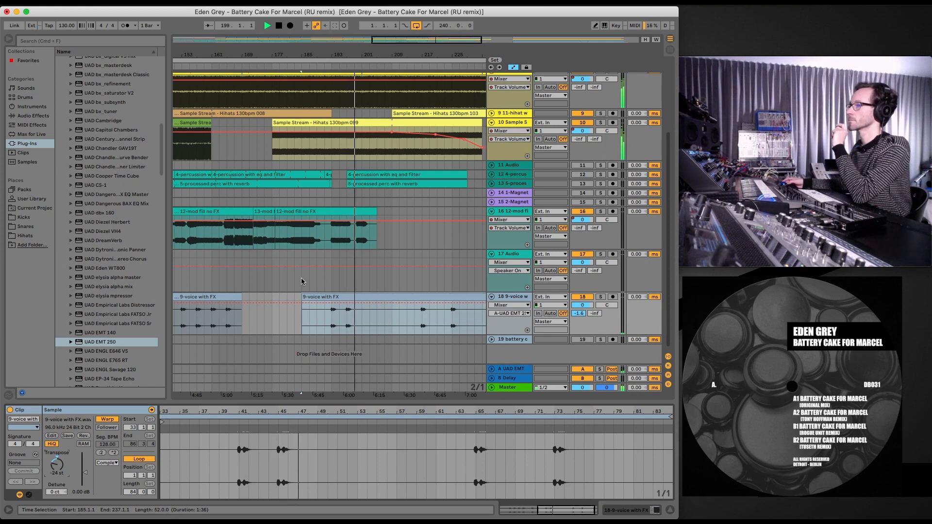
# Step: Transpose the 9-voice with FX clip starting at bar 145 to -24 st and replay the passage from around bar 190
pyautogui.click(214, 299)
pyautogui.moveTo(60, 465); pyautogui.dragTo(59, 497)
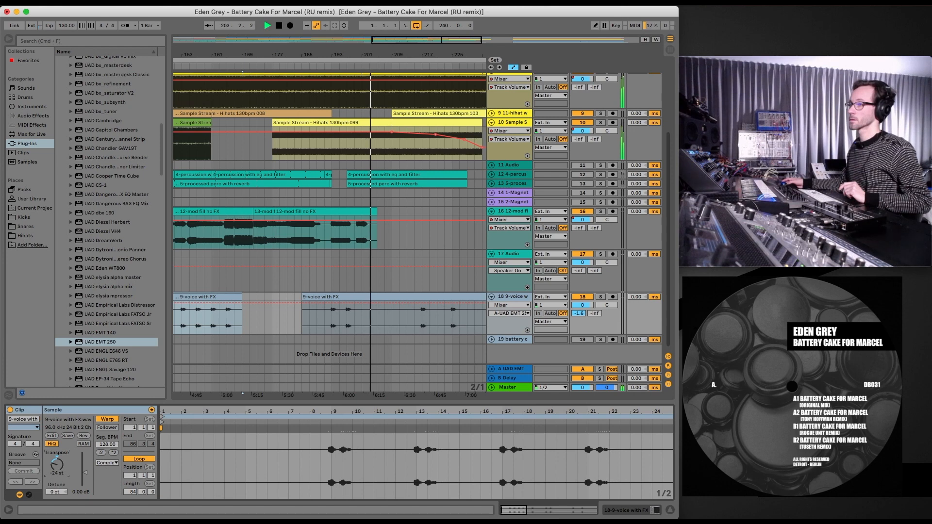
pyautogui.click(333, 67)
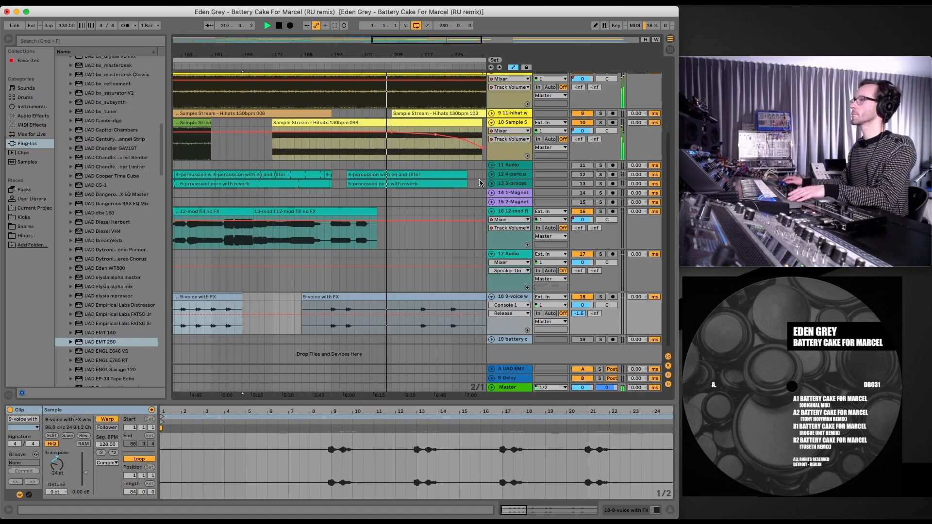
pyautogui.click(323, 66)
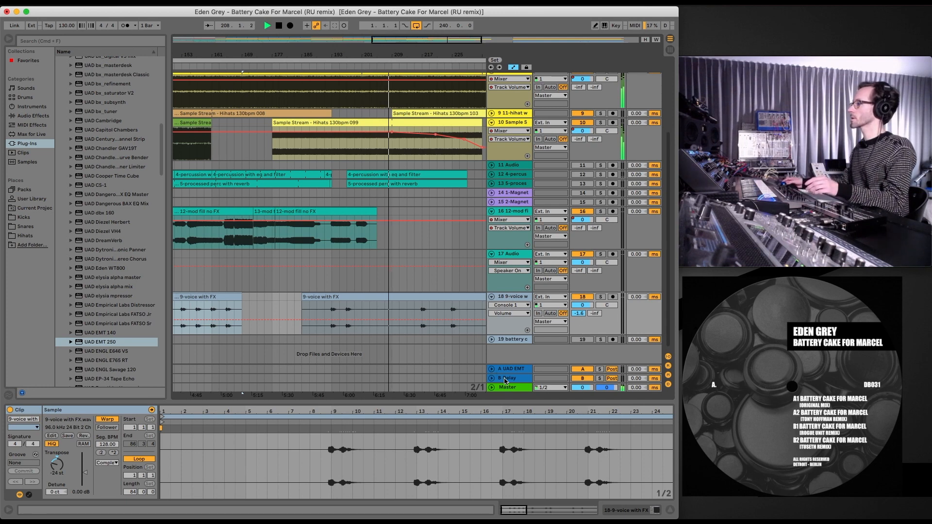
# Step: Add a Glue Compressor after the UAD EMT 250 on return track A, with threshold -16.5 dB and makeup 4.29 dB, and audition it
pyautogui.click(519, 370)
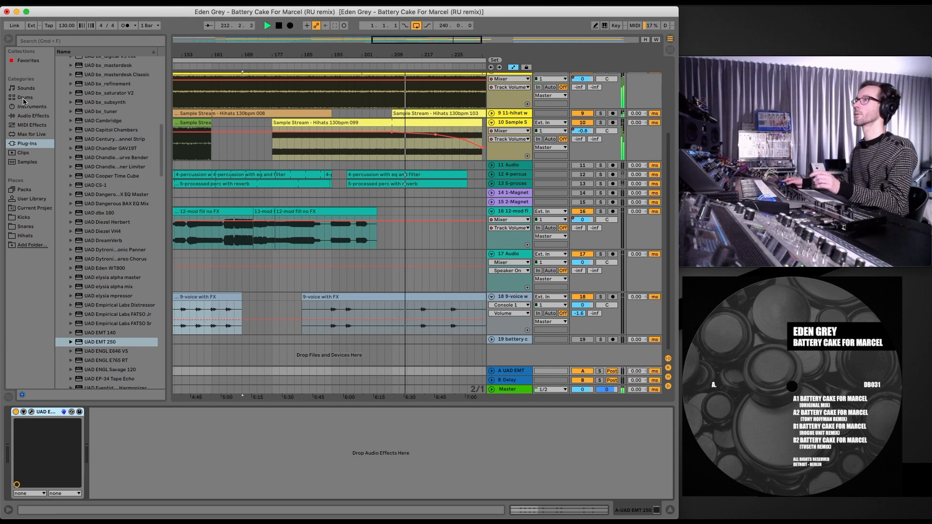
pyautogui.click(28, 117)
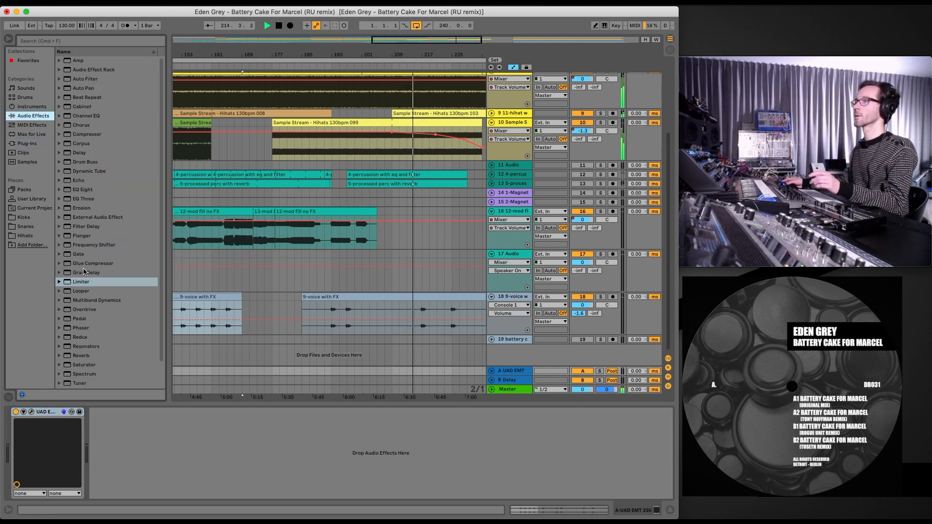
pyautogui.moveTo(84, 264); pyautogui.dragTo(122, 446)
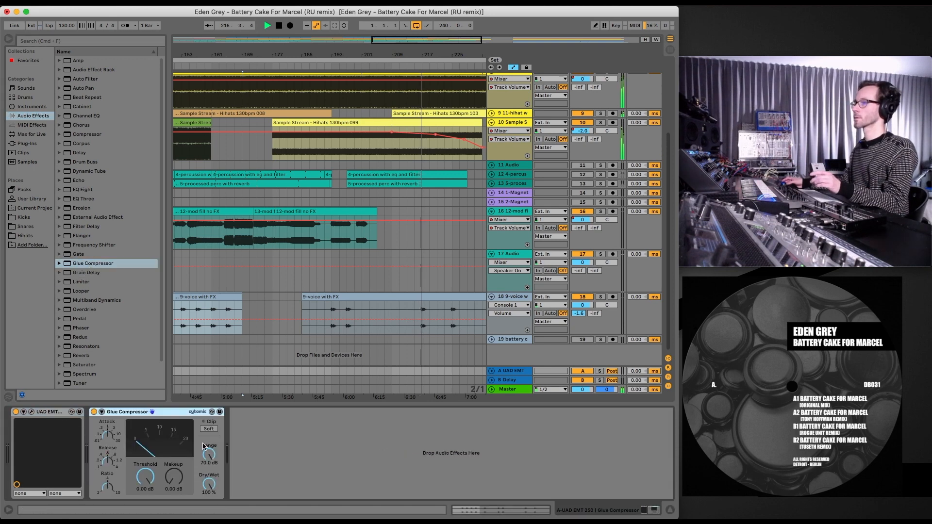
pyautogui.moveTo(174, 477); pyautogui.dragTo(145, 488)
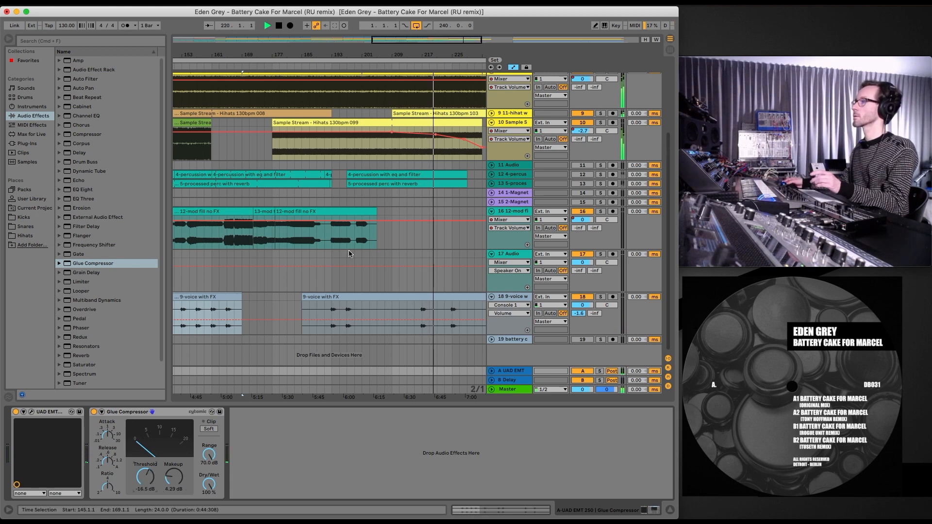
pyautogui.click(419, 63)
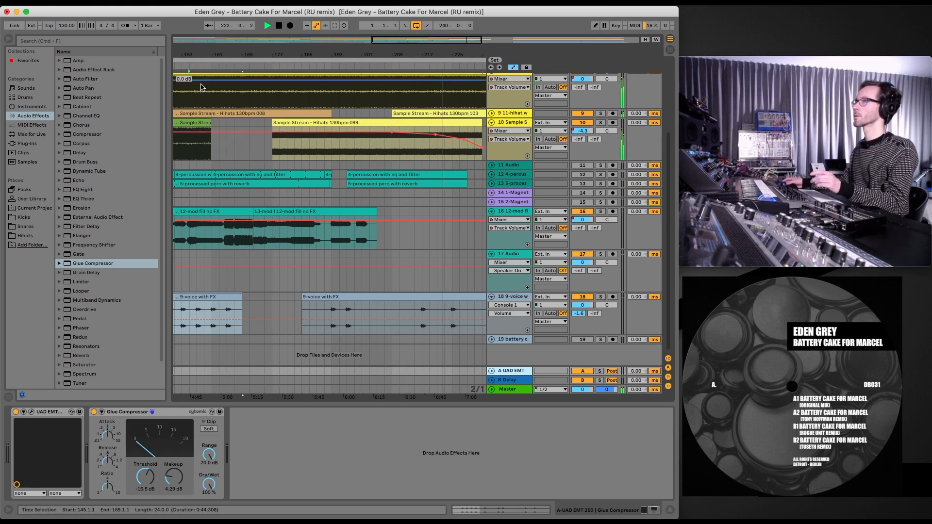
pyautogui.click(189, 55)
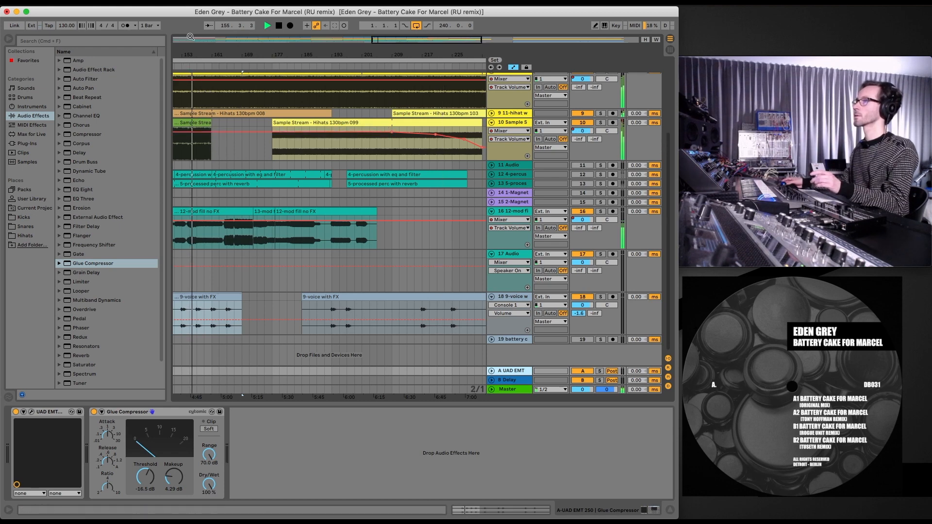
# Step: Transpose the first 9-voice with FX clip, starting at bar 33, to -24 st
pyautogui.moveTo(190, 37); pyautogui.dragTo(250, 38)
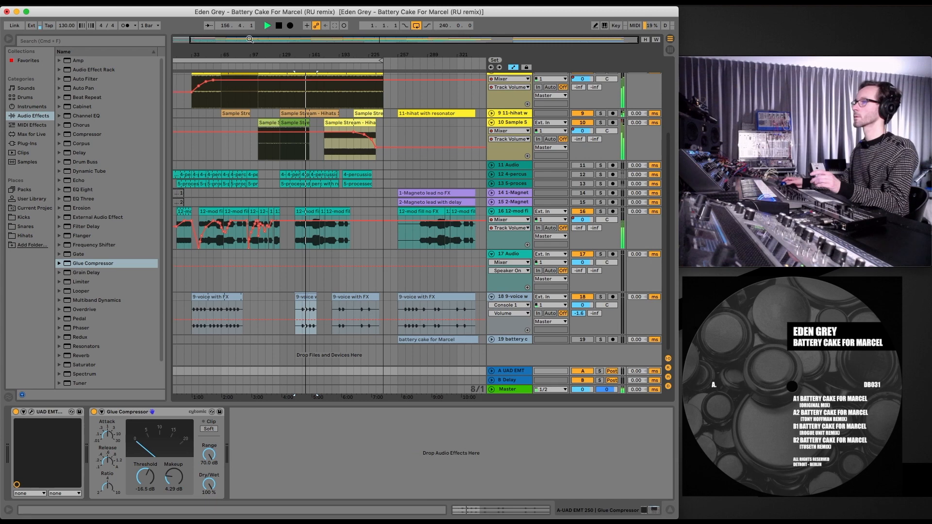
pyautogui.click(311, 241)
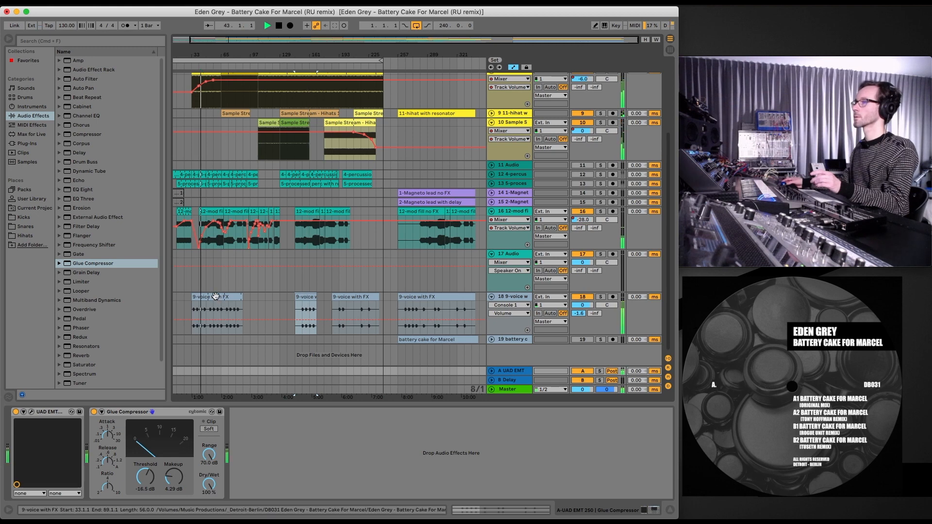
pyautogui.click(199, 317)
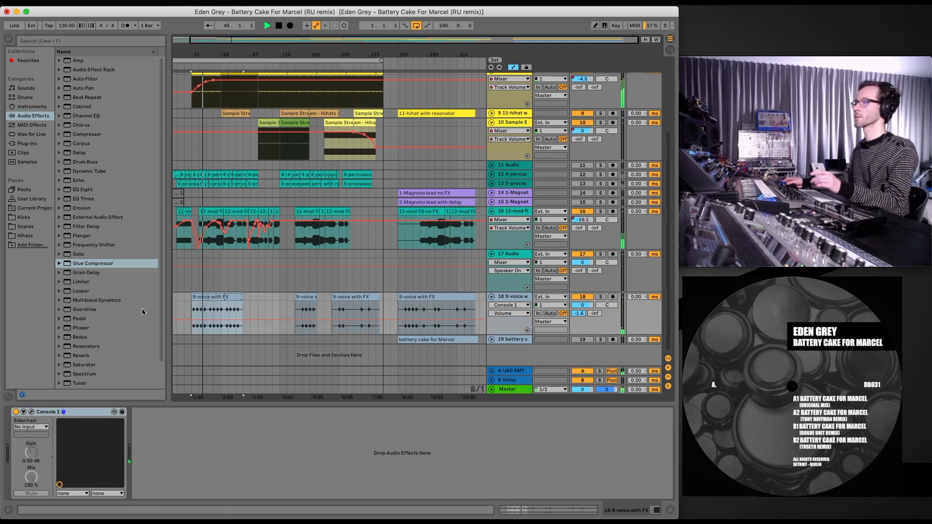
pyautogui.click(204, 296)
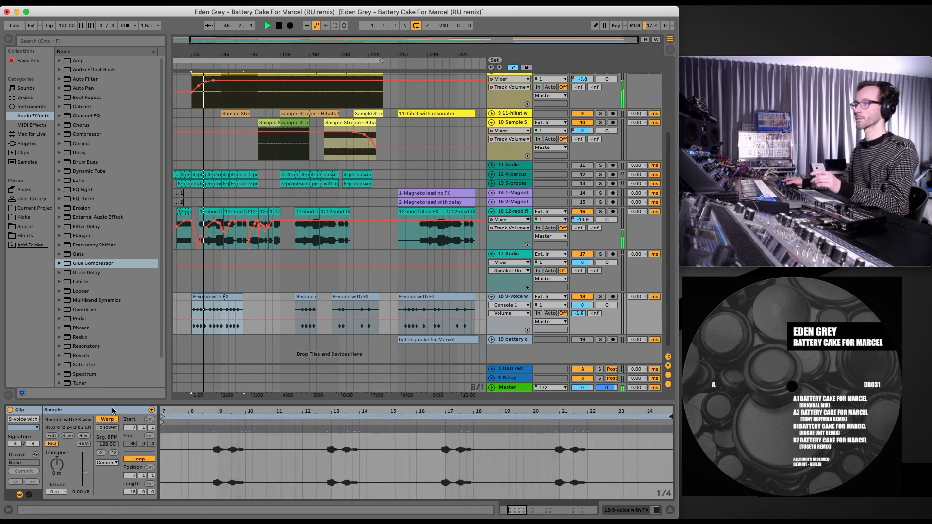
pyautogui.moveTo(57, 465); pyautogui.dragTo(57, 481)
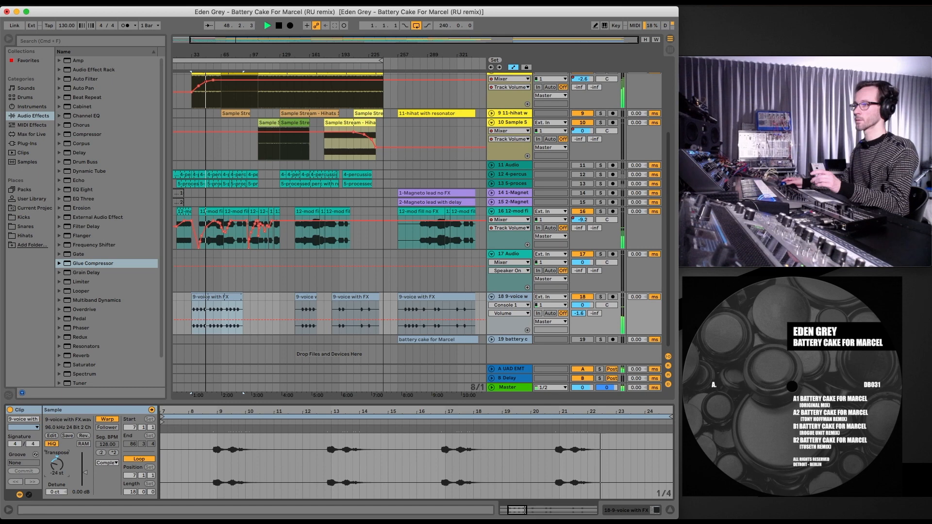
# Step: Try the Beats warp mode on the 9-voice with FX clip at bar 33 and check the warp settings of the clip at bar 145
pyautogui.click(107, 463)
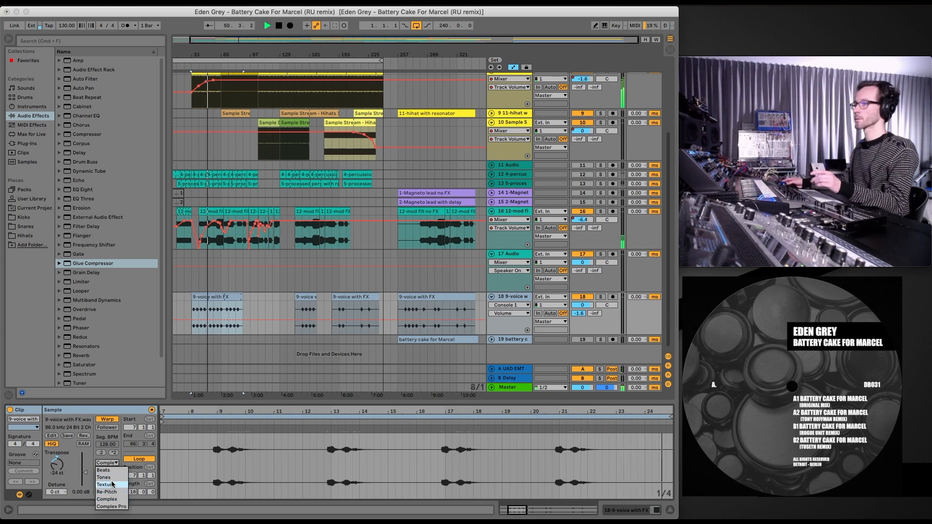
pyautogui.click(111, 472)
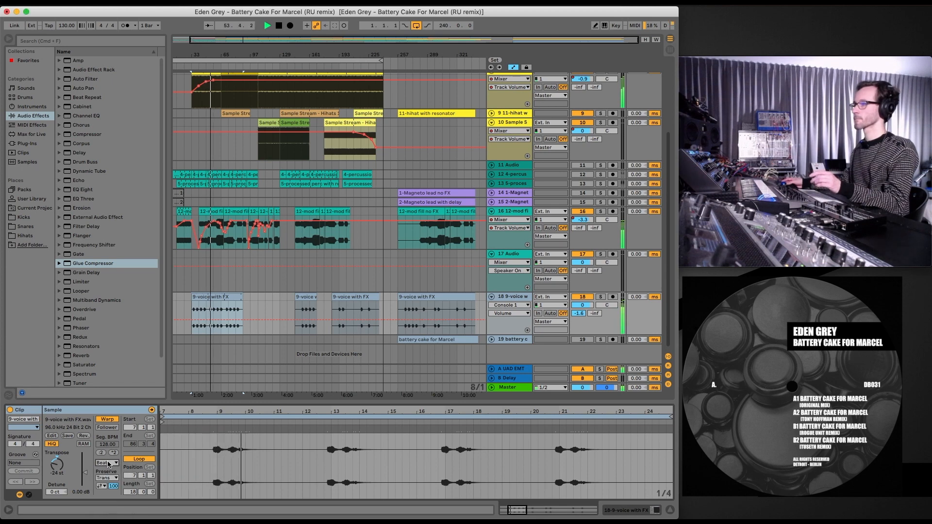
pyautogui.click(108, 463)
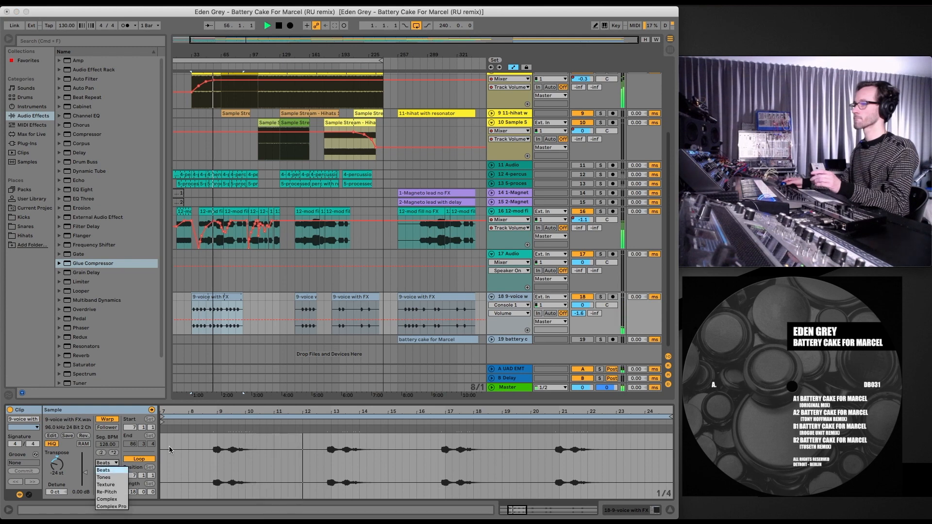
pyautogui.click(305, 298)
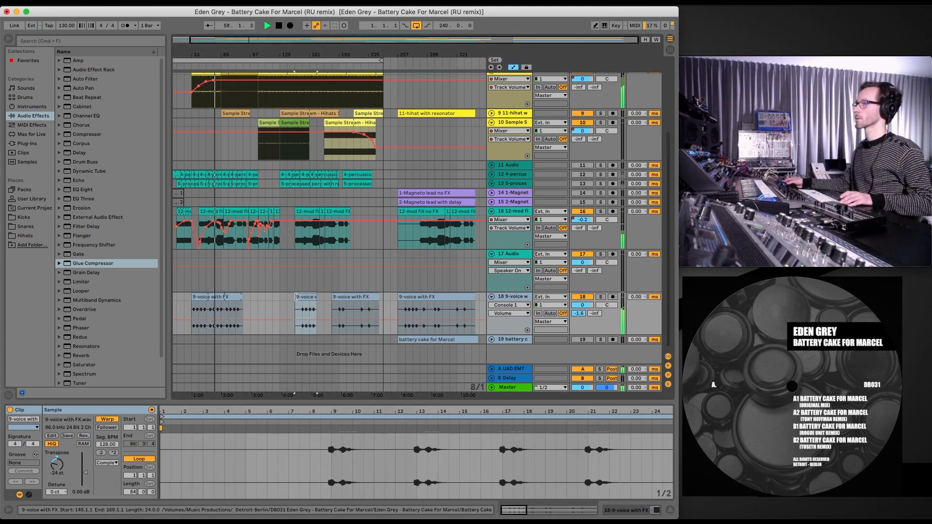
pyautogui.click(230, 298)
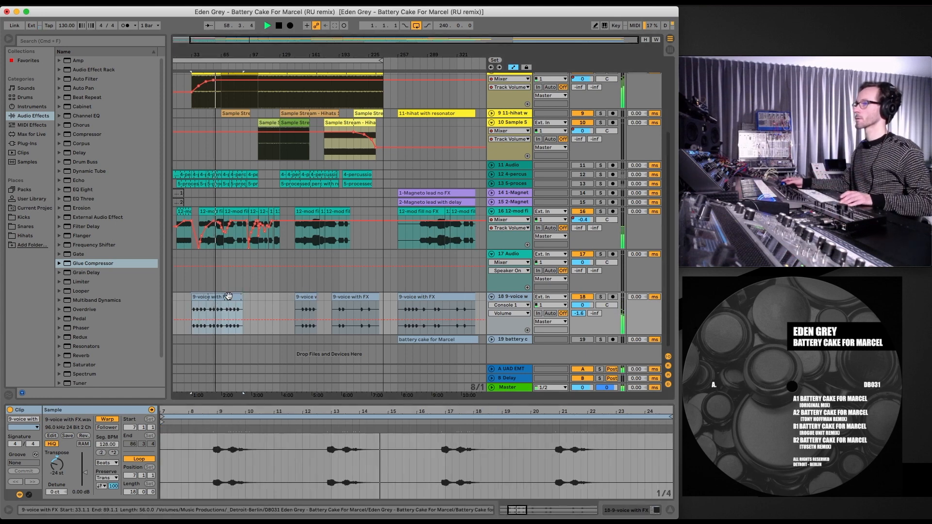
# Step: Set the warp mode of the 9-voice with FX clip at bar 33 to Tones with a grain size of 33.65
pyautogui.click(107, 463)
pyautogui.click(108, 478)
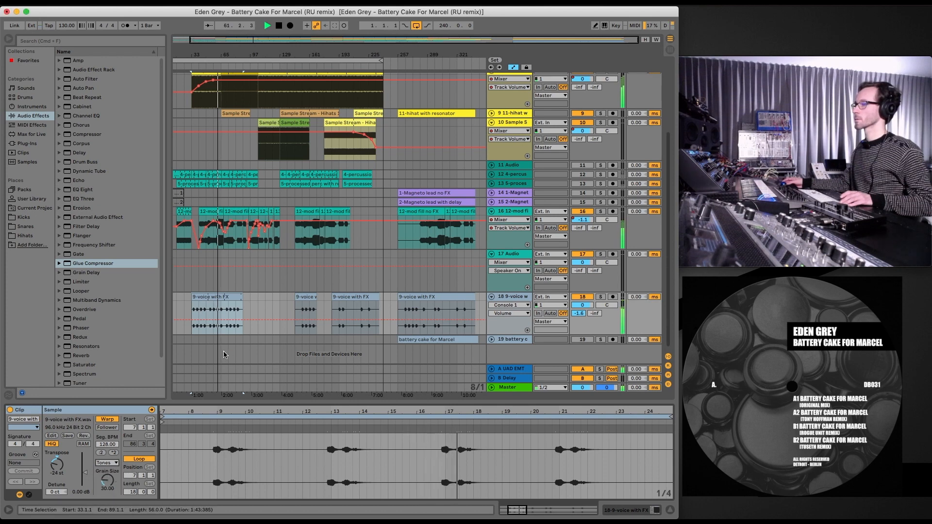
pyautogui.click(105, 464)
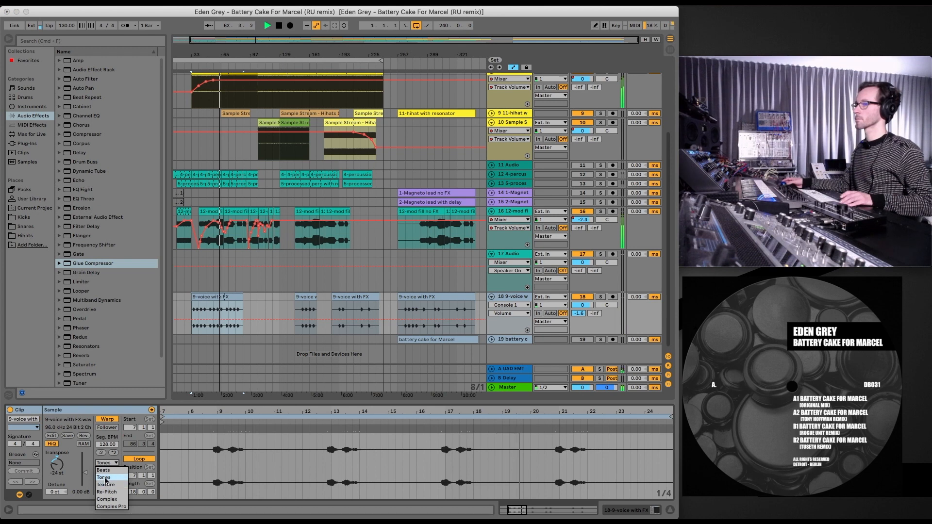
pyautogui.click(104, 477)
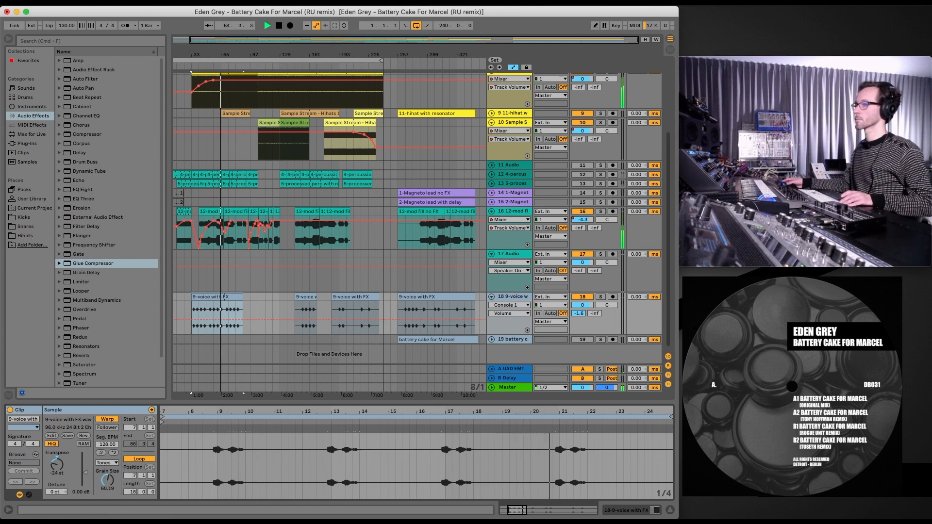
pyautogui.moveTo(107, 480); pyautogui.dragTo(108, 481)
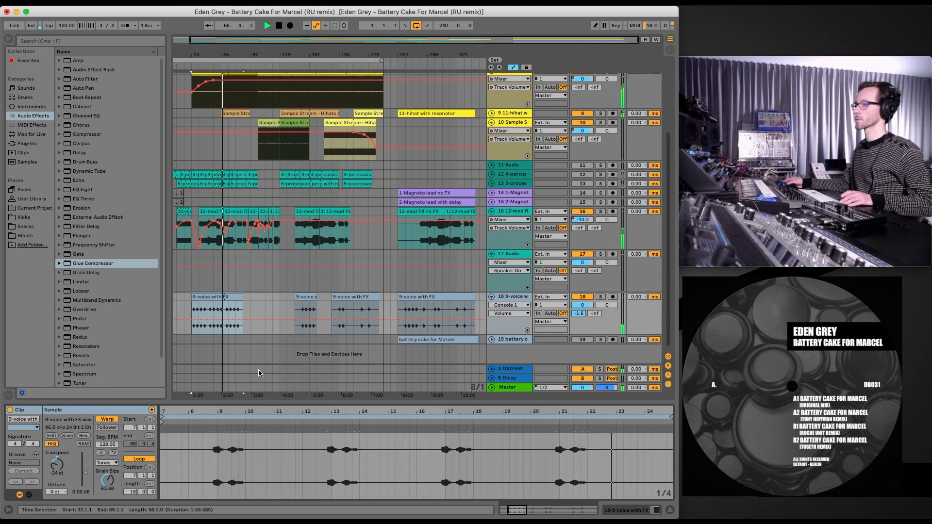
pyautogui.moveTo(107, 480); pyautogui.dragTo(107, 488)
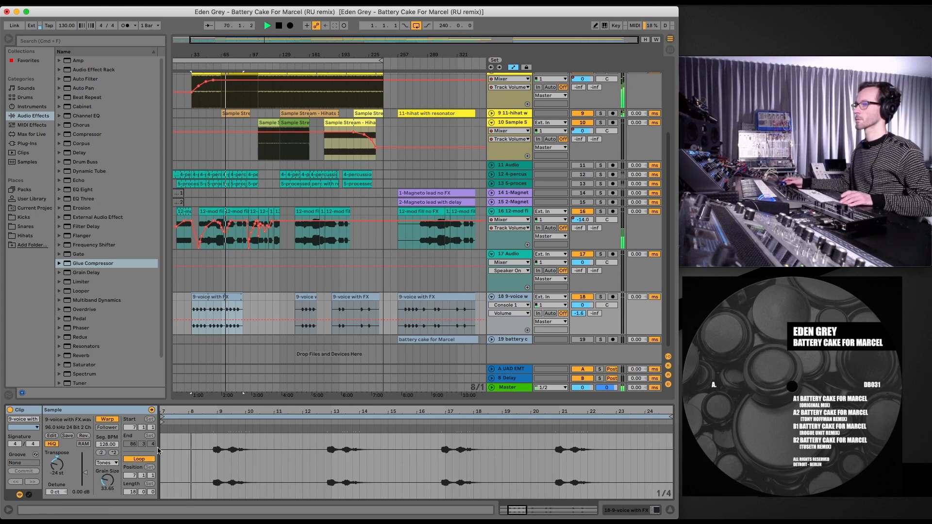
# Step: Set the warp mode of the two 9-voice with FX clips from bar 145 onward to Tones with a grain size of 36.44
pyautogui.click(305, 298)
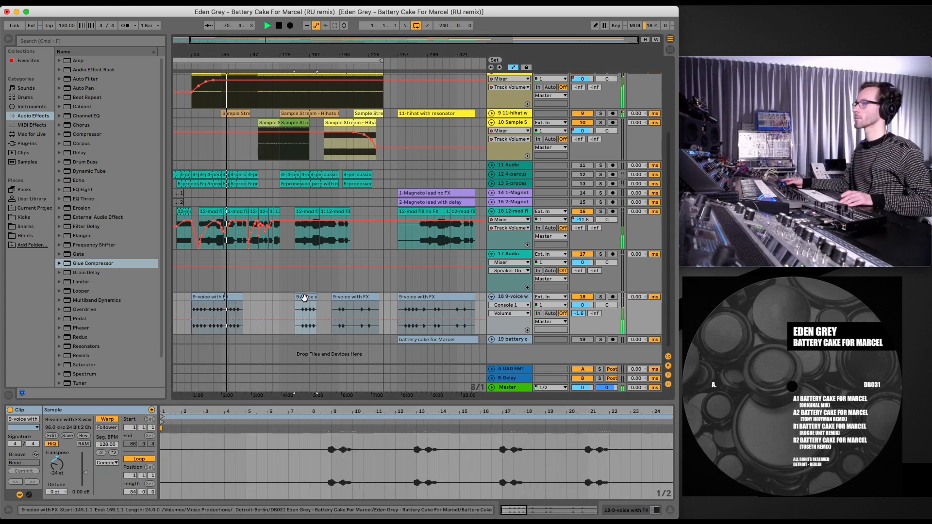
pyautogui.keyDown('shift'); pyautogui.click(342, 296); pyautogui.keyUp('shift')
pyautogui.click(106, 463)
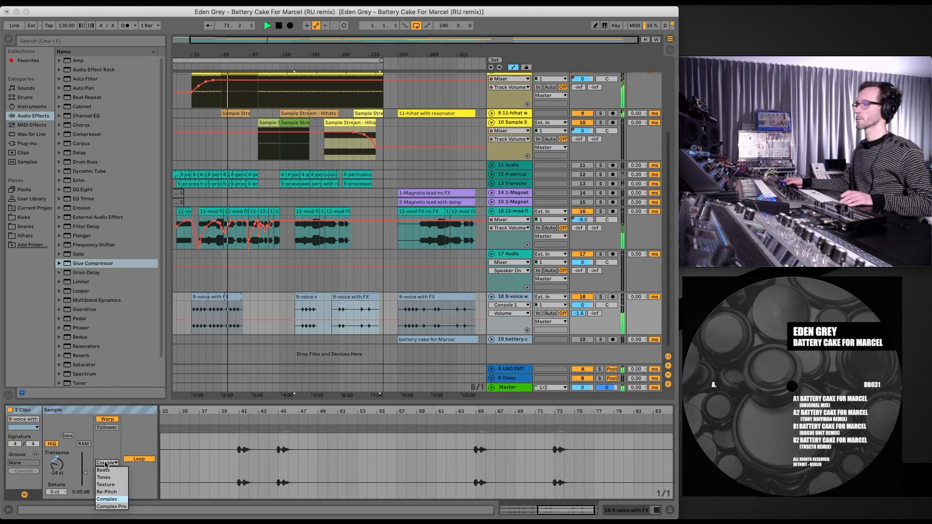
pyautogui.click(105, 477)
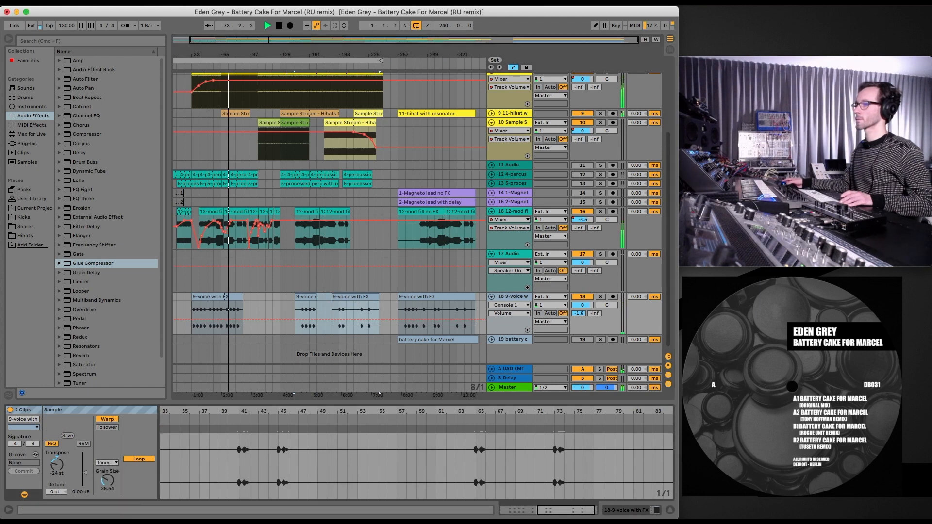
pyautogui.moveTo(107, 480); pyautogui.dragTo(107, 478)
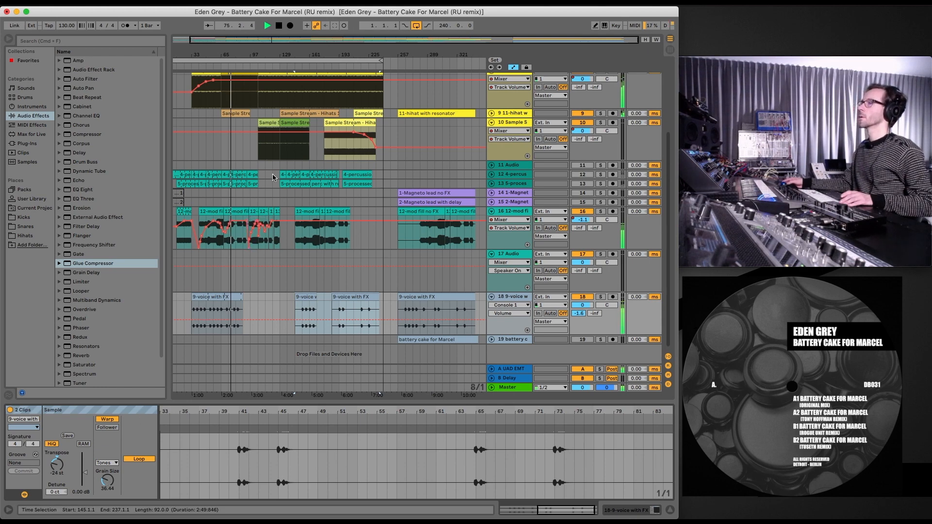
# Step: Hide the browser to widen the arrangement and reset the playhead to the start of the song
pyautogui.click(296, 65)
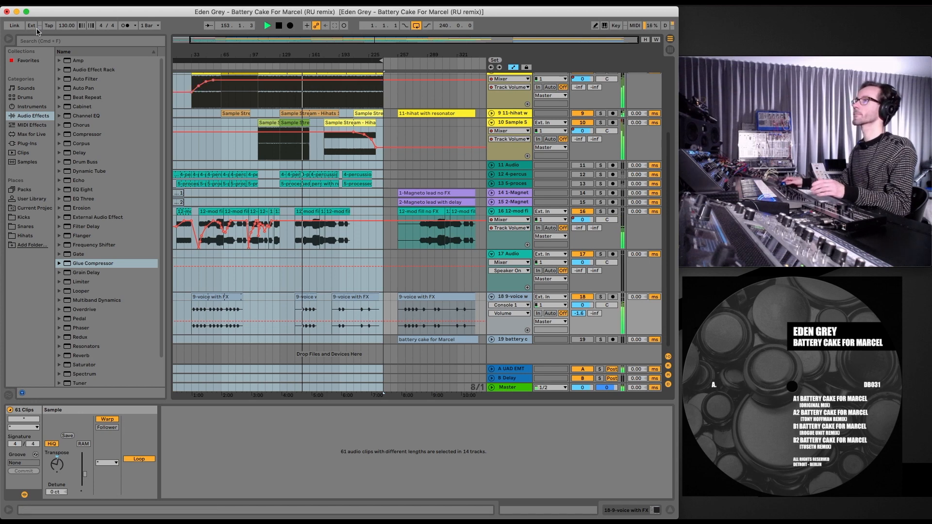
pyautogui.click(8, 40)
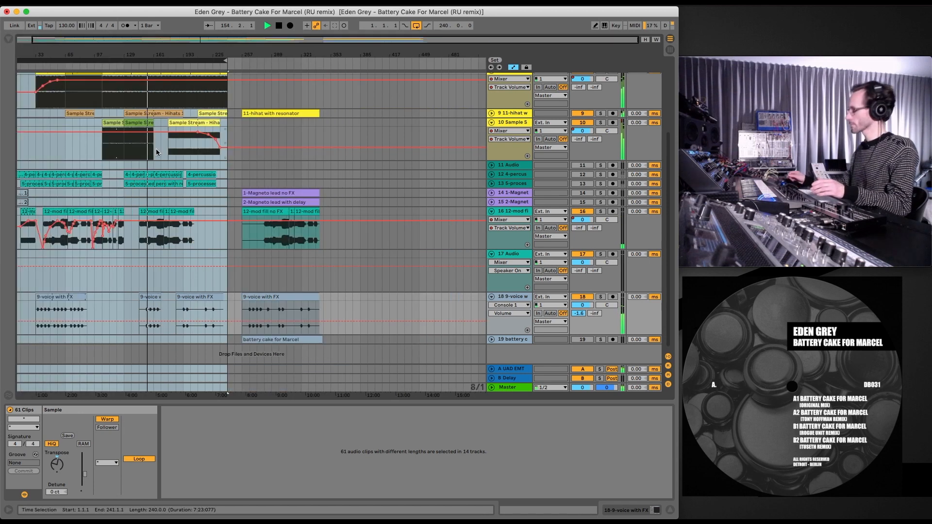
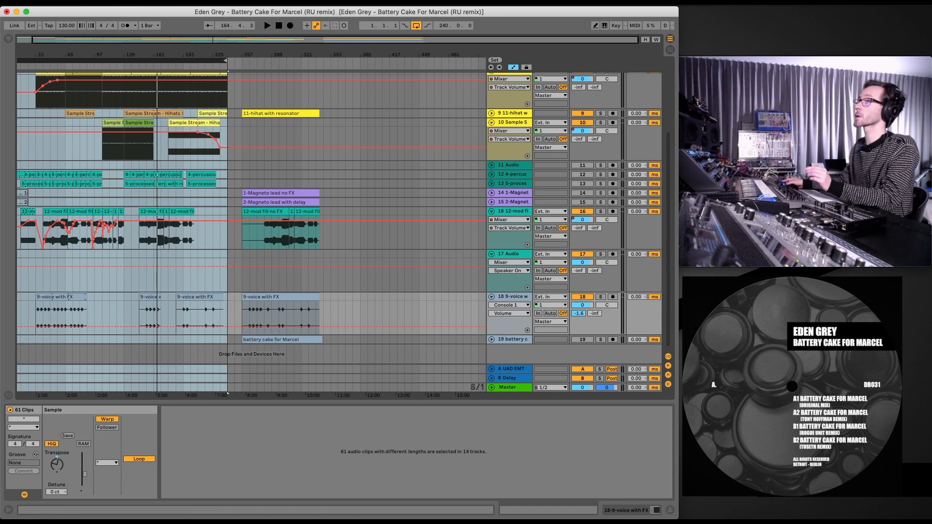
pyautogui.moveTo(28, 44); pyautogui.dragTo(29, 64)
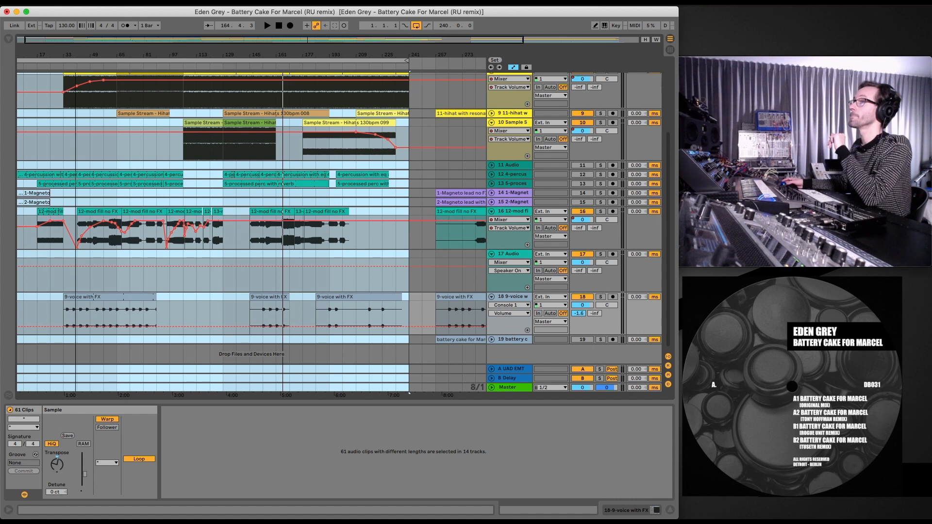
pyautogui.moveTo(95, 53); pyautogui.dragTo(96, 40)
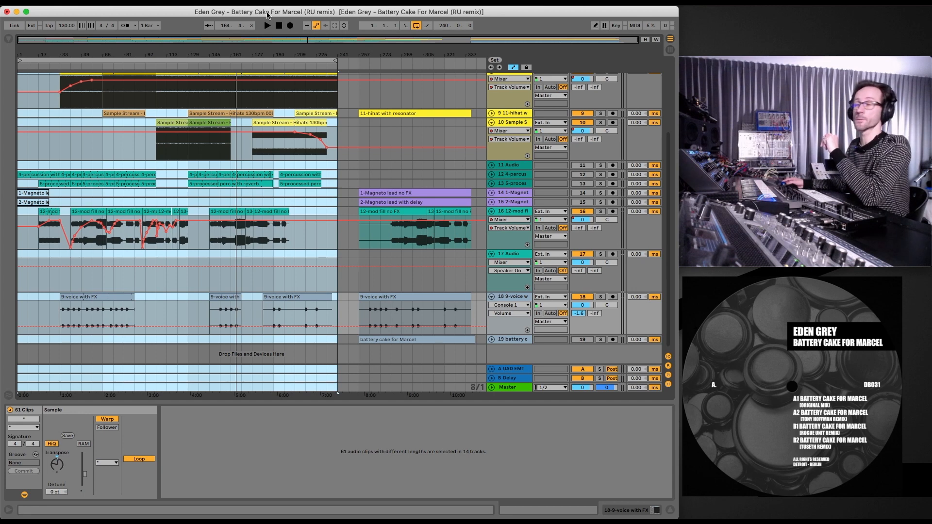
pyautogui.click(279, 25)
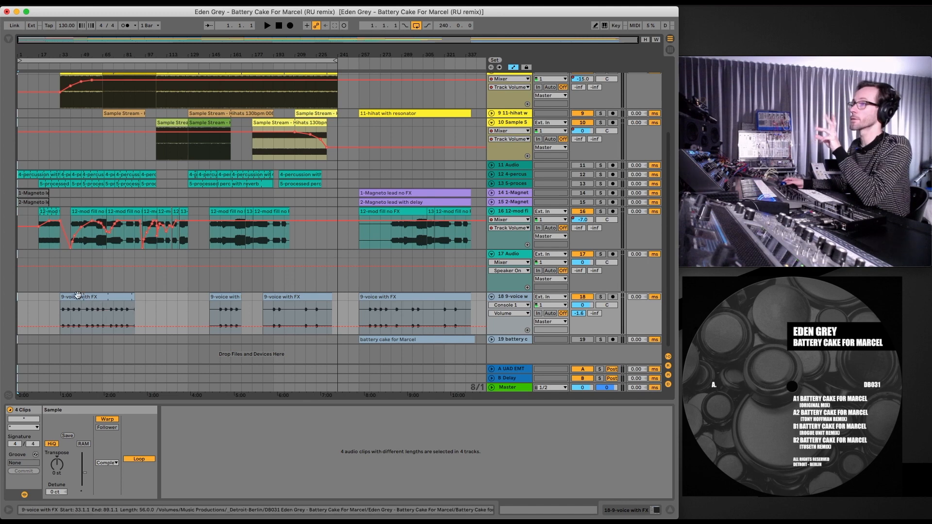
# Step: Fold tracks 7, 8, 10 and 16 so that the whole arrangement fits in view
pyautogui.scroll(3, 62, 141)
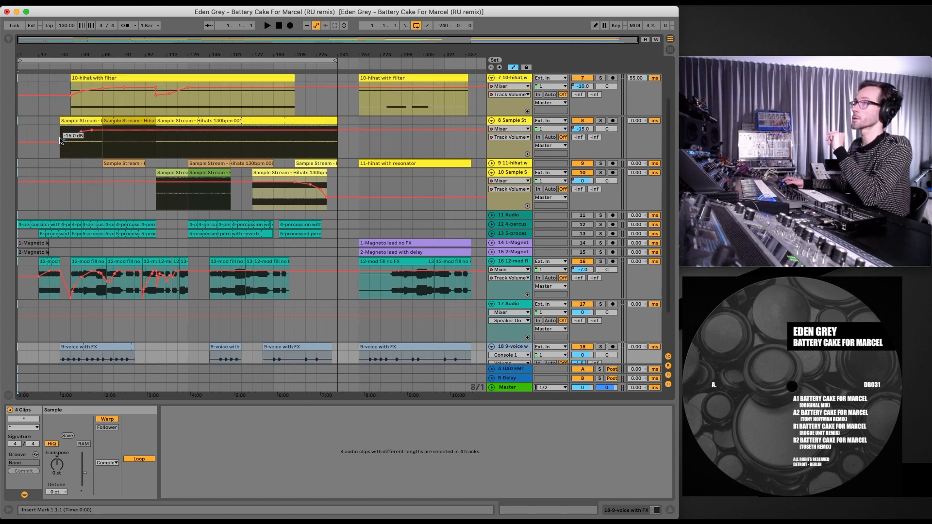
pyautogui.click(492, 78)
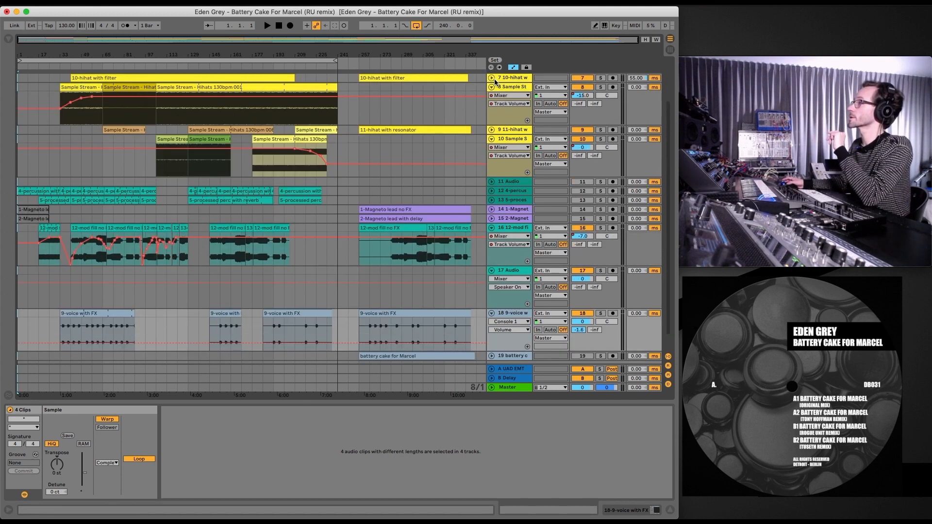
pyautogui.click(492, 87)
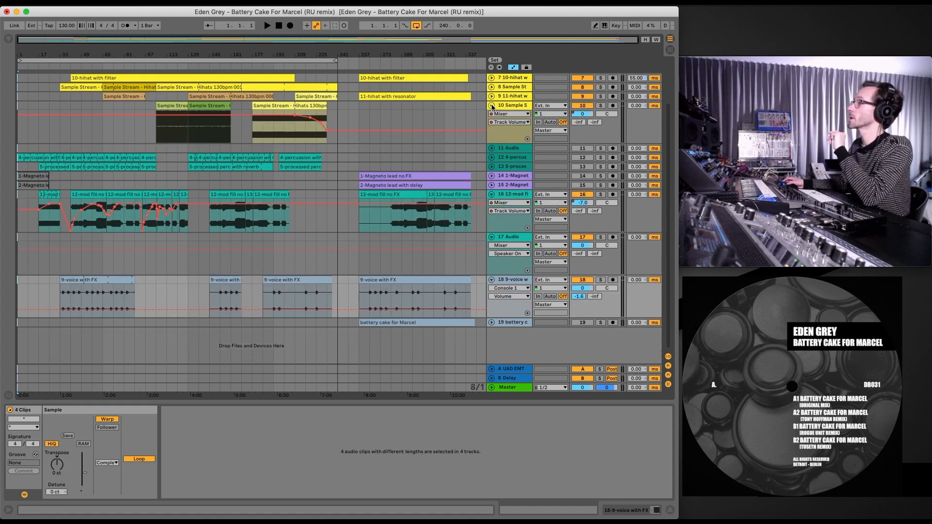
pyautogui.click(491, 106)
pyautogui.scroll(3, 385, 130)
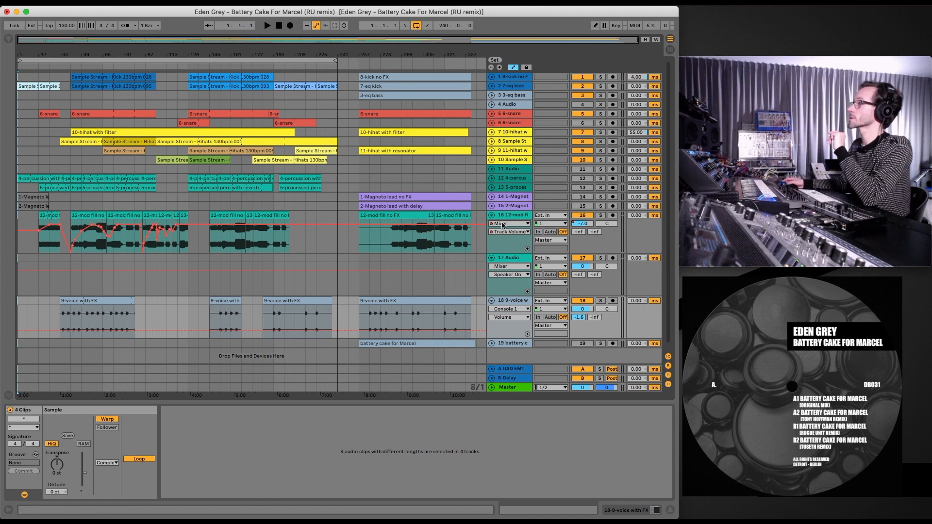
pyautogui.click(492, 215)
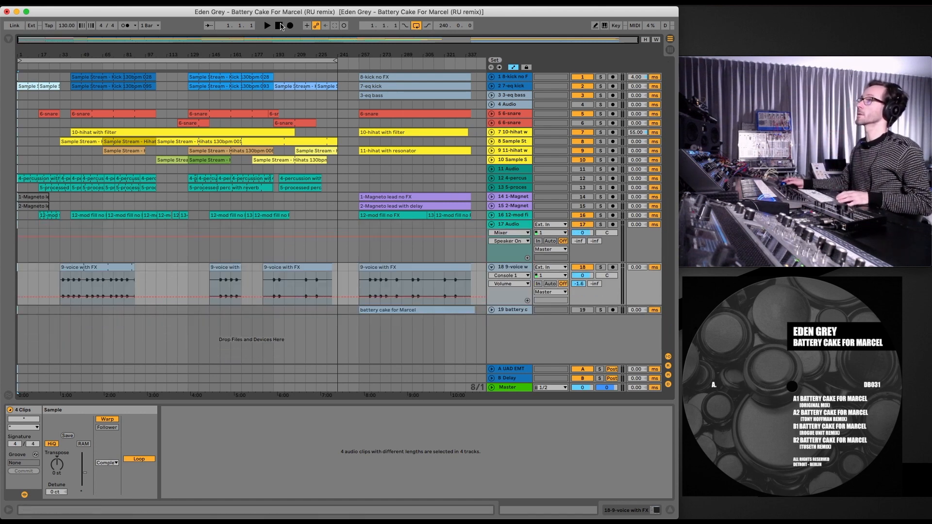
# Step: Play from the start, copy the 24-bar 9-voice with FX clip at bar 145 into the intro and trim the copy to bars 9–20
pyautogui.click(267, 25)
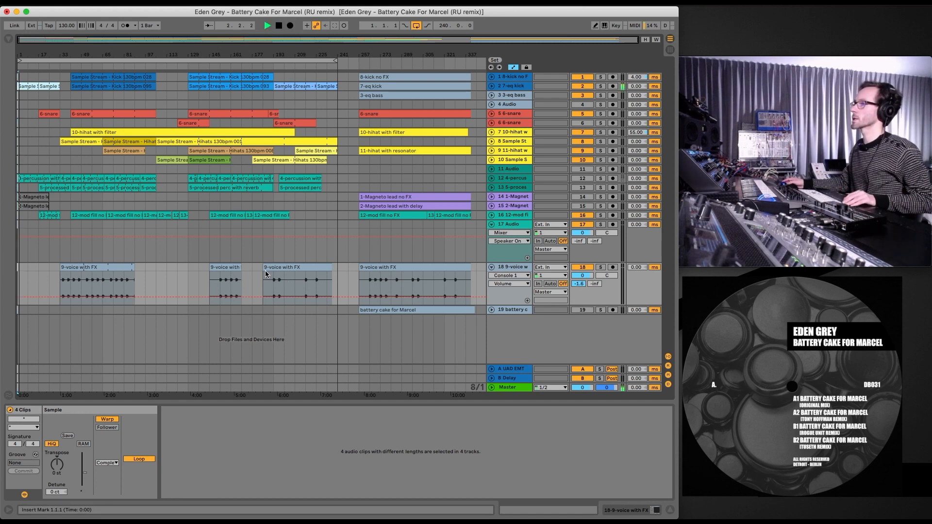
pyautogui.moveTo(252, 266); pyautogui.dragTo(39, 280)
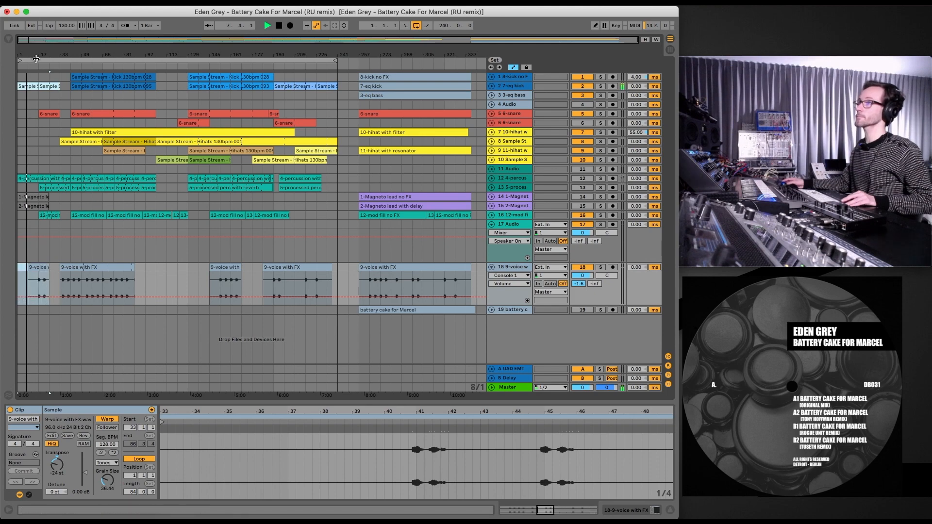
pyautogui.moveTo(36, 57); pyautogui.dragTo(108, 156)
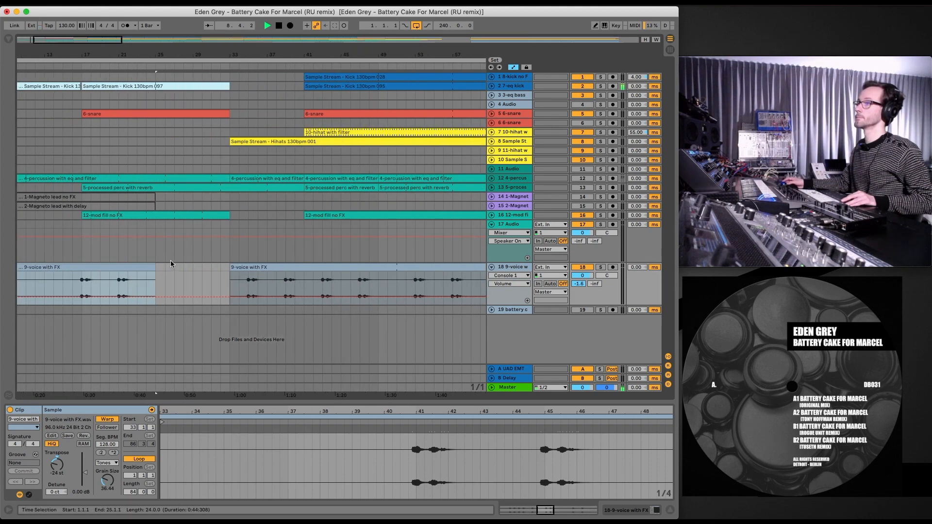
pyautogui.moveTo(156, 268); pyautogui.dragTo(111, 271)
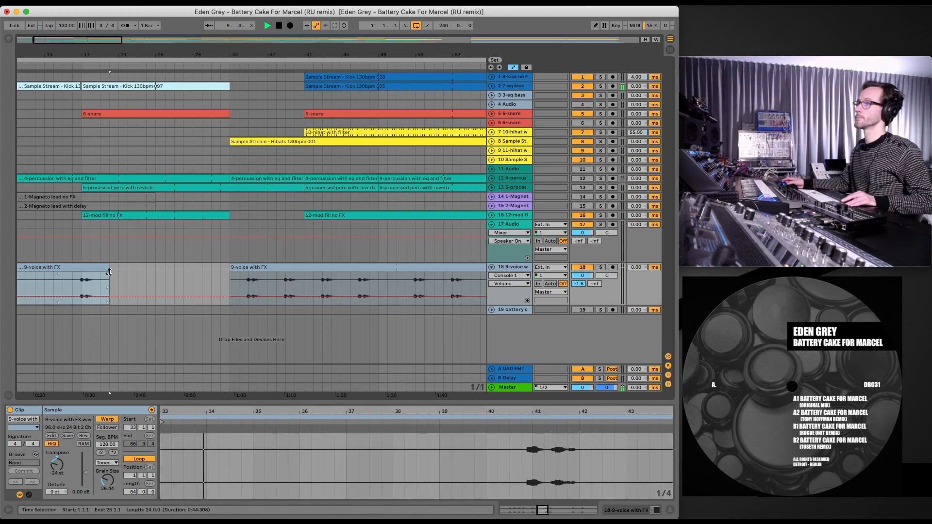
pyautogui.press('-')
pyautogui.press('-')
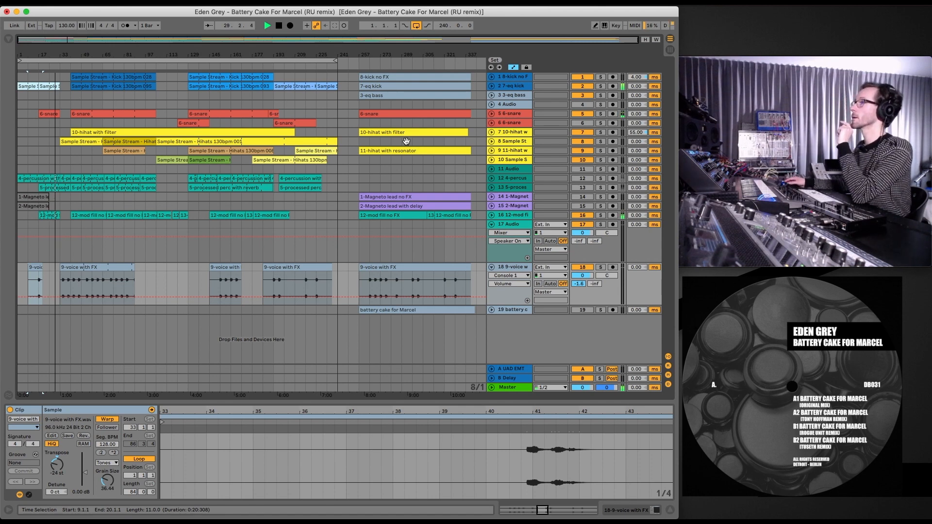
# Step: Unfold snare track 5 and set its send A to the UAD EMT reverb to -34.0 dB
pyautogui.click(491, 114)
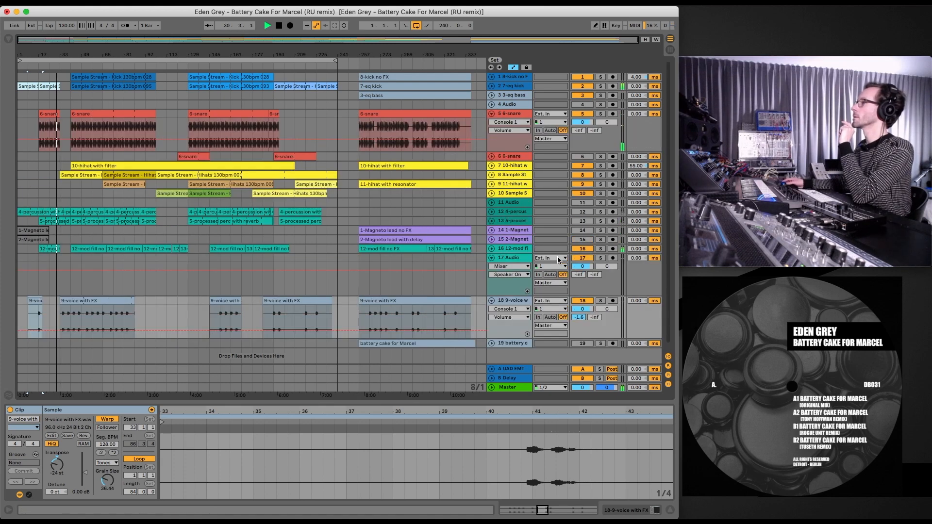
pyautogui.moveTo(582, 130)
pyautogui.mouseDown()
pyautogui.moveTo(583, 114)
pyautogui.moveTo(578, 136)
pyautogui.mouseUp()
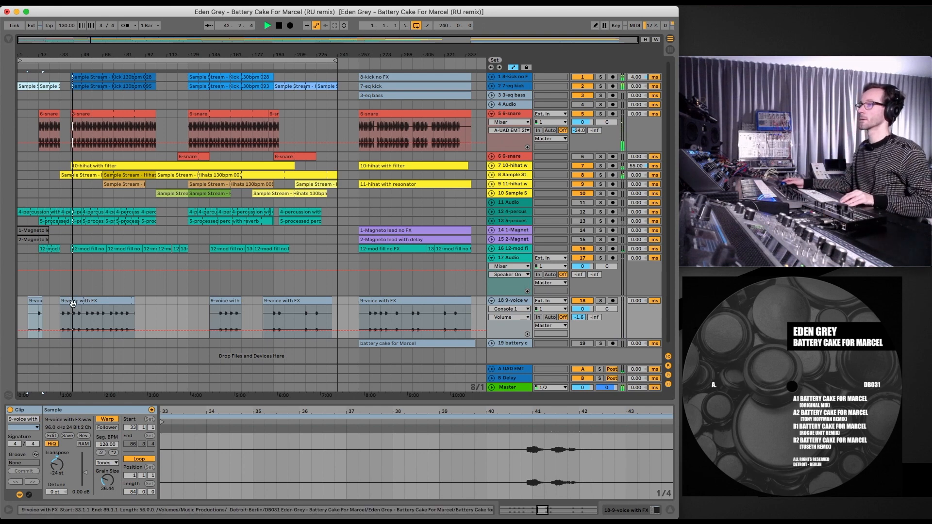
# Step: Keep a short 9-voice with FX piece at bar 33 and place the longer section at bar 73, trimmed to end around bar 113
pyautogui.moveTo(139, 299); pyautogui.dragTo(104, 303)
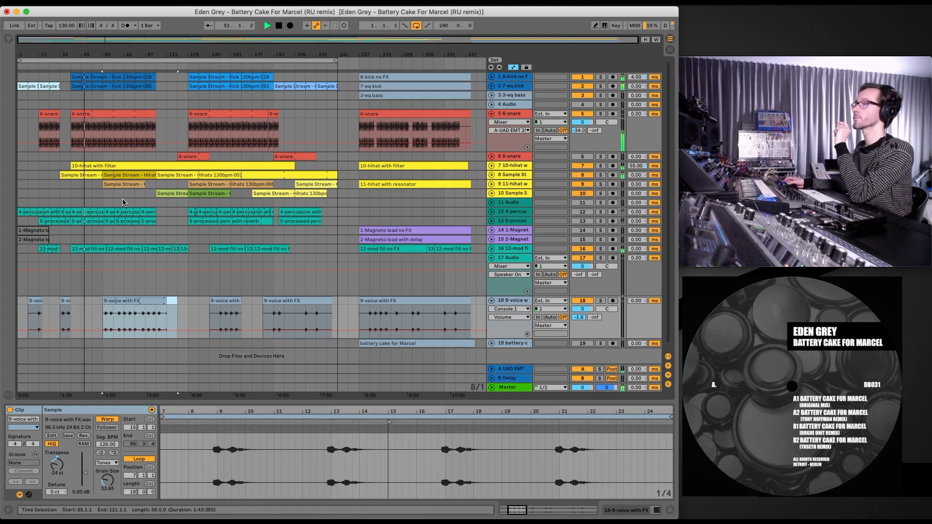
pyautogui.moveTo(109, 302)
pyautogui.mouseDown()
pyautogui.moveTo(120, 302)
pyautogui.moveTo(96, 309)
pyautogui.moveTo(119, 302)
pyautogui.mouseUp()
pyautogui.click(186, 301)
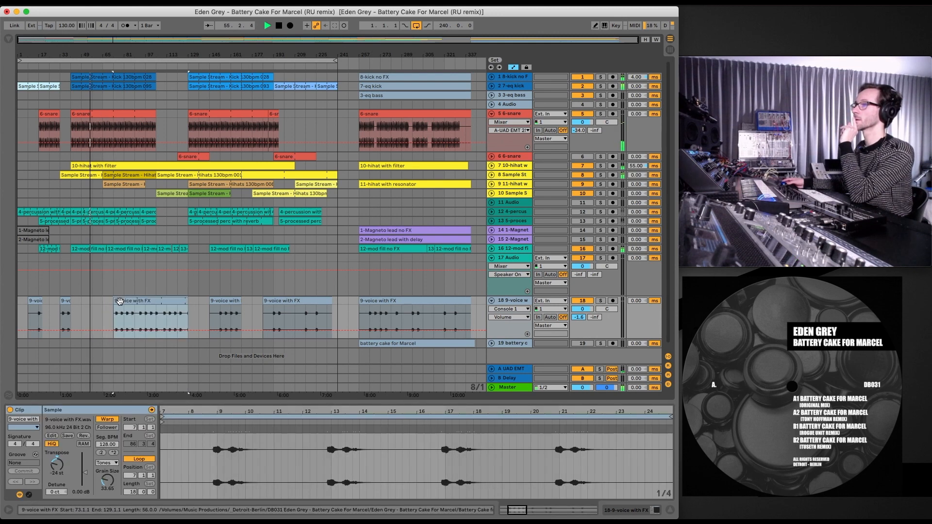
pyautogui.moveTo(187, 301); pyautogui.dragTo(166, 309)
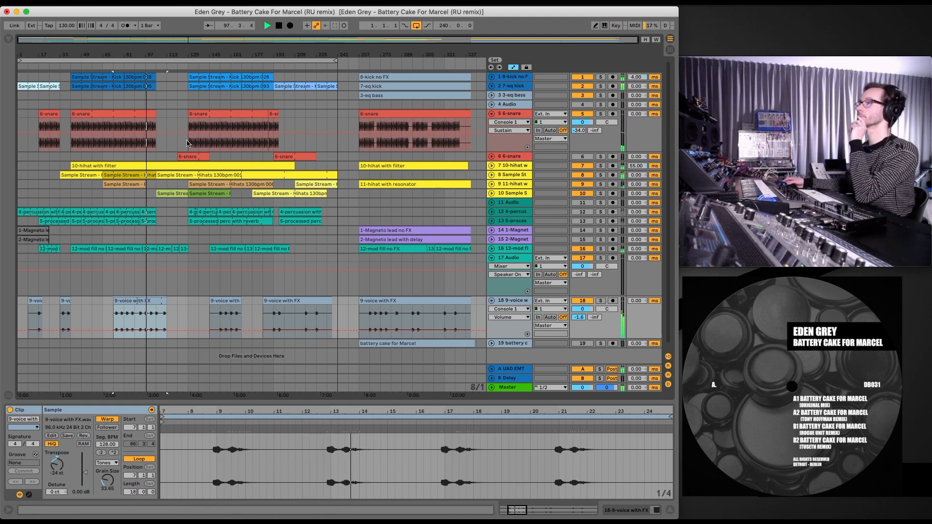
# Step: Trim the end of the 6-snare section that starts at bar 41 back to about bar 97
pyautogui.click(153, 114)
pyautogui.moveTo(153, 114); pyautogui.dragTo(146, 114)
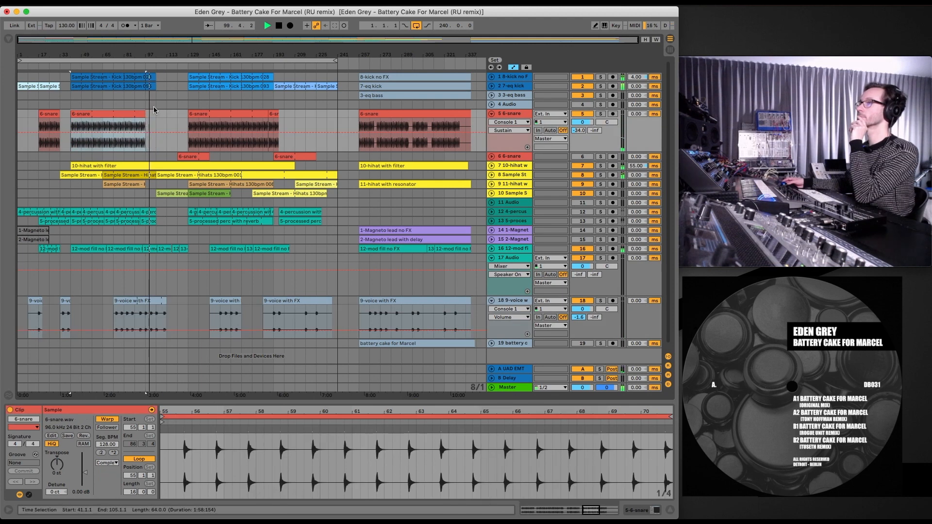
pyautogui.click(167, 114)
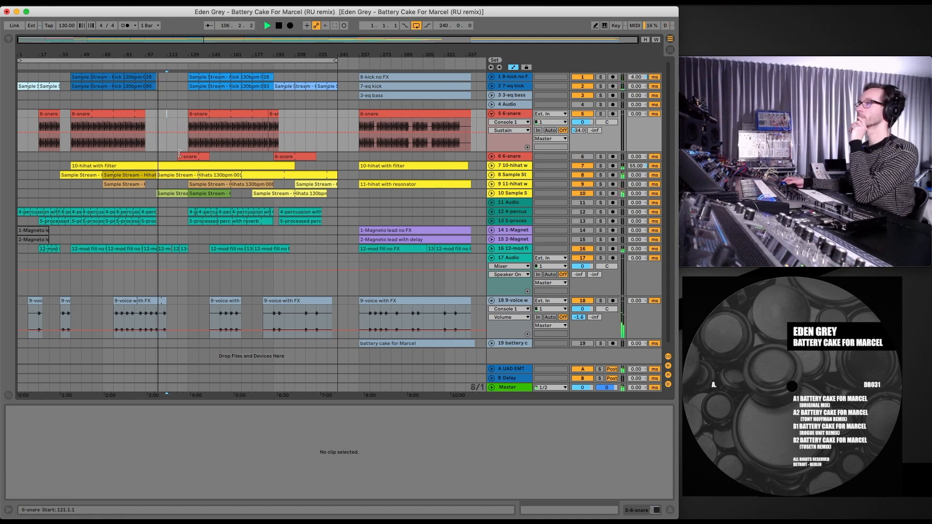
# Step: Copy the Hihats 130bpm 008 clip at bar 65 on track 9 into bars 105 to 129 and set its gain to -7.12 dB
pyautogui.click(178, 193)
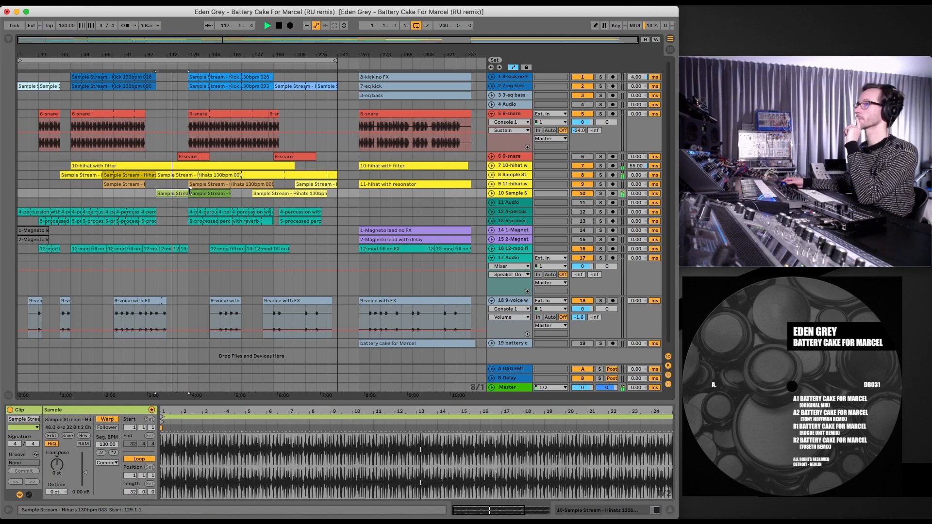
pyautogui.click(199, 184)
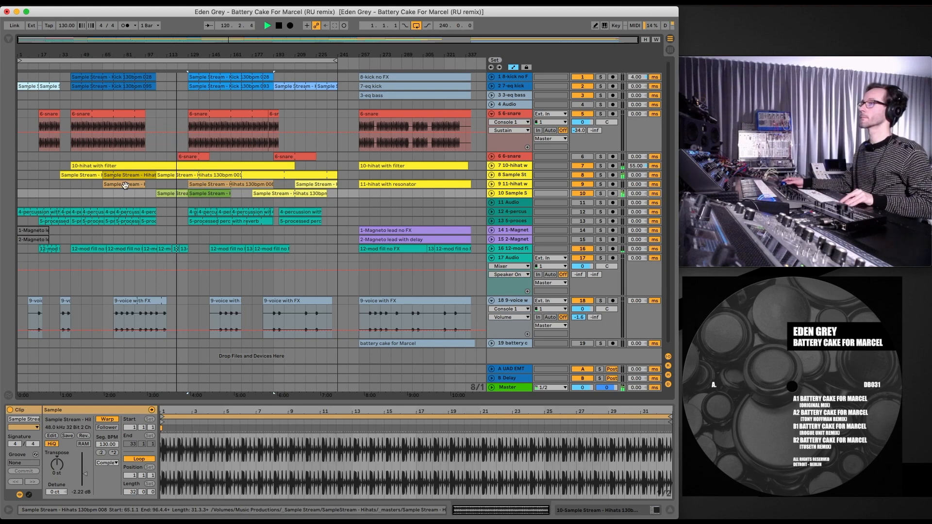
pyautogui.moveTo(125, 184); pyautogui.dragTo(156, 184)
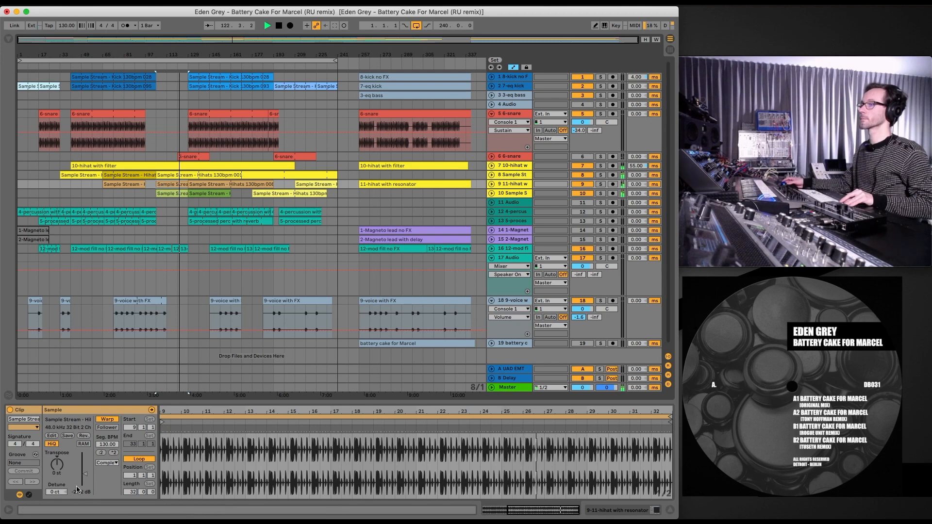
pyautogui.moveTo(85, 478); pyautogui.dragTo(85, 485)
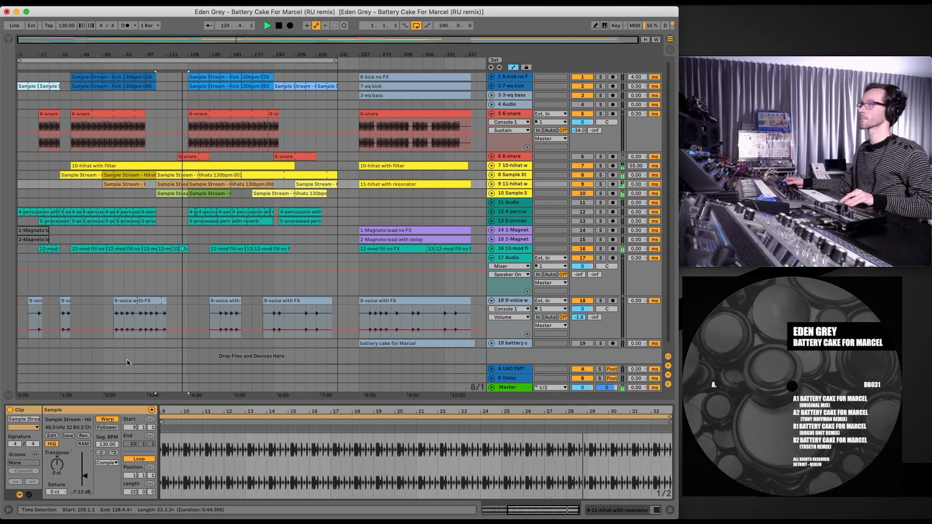
# Step: Unfold hihat track 9 and display its Mixer Track Volume automation
pyautogui.click(491, 184)
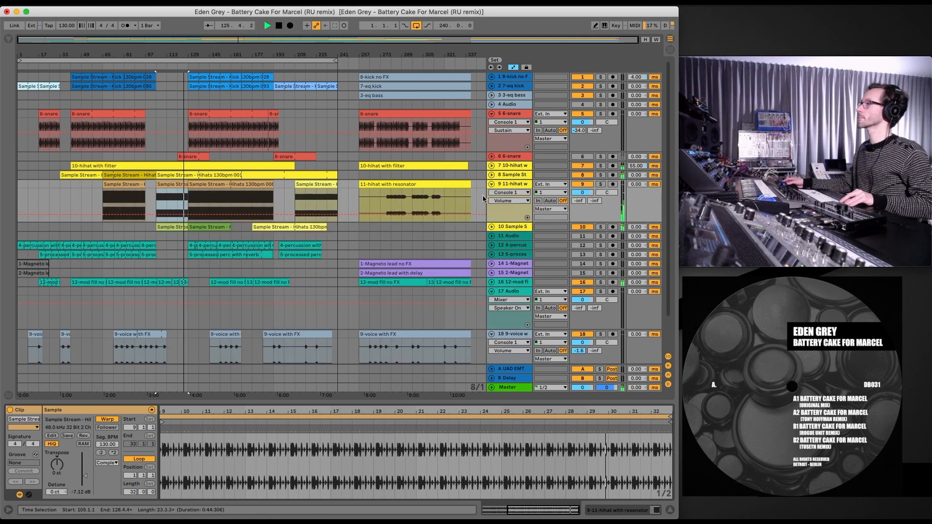
pyautogui.click(505, 192)
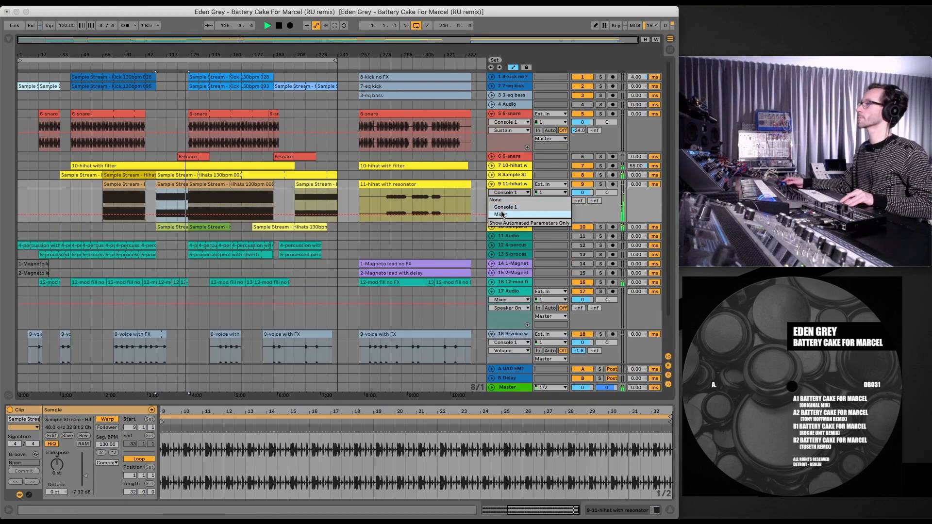
pyautogui.click(502, 207)
pyautogui.click(501, 201)
pyautogui.click(509, 222)
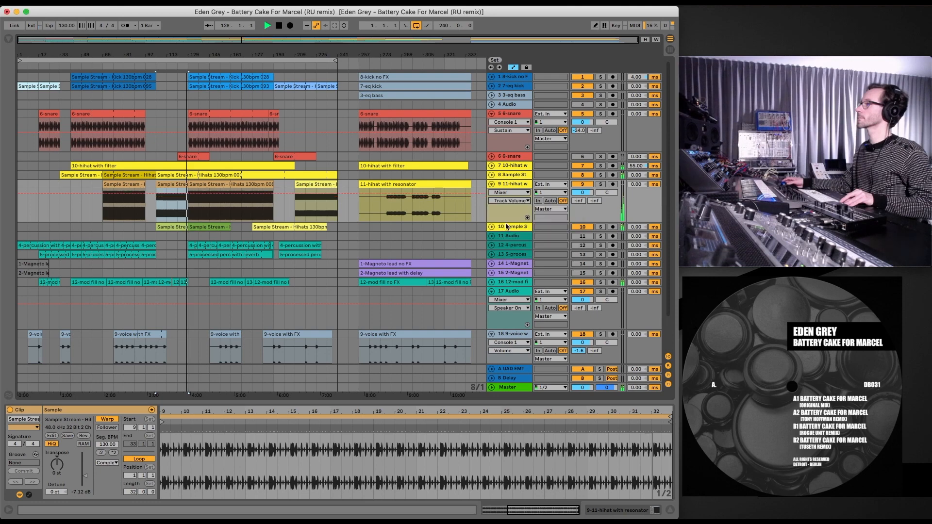
pyautogui.click(191, 196)
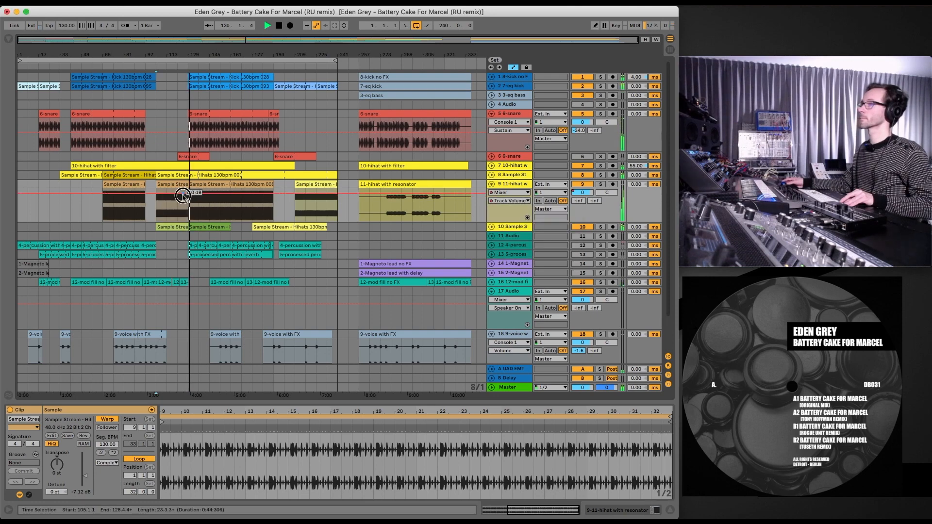
pyautogui.moveTo(185, 197); pyautogui.dragTo(184, 199)
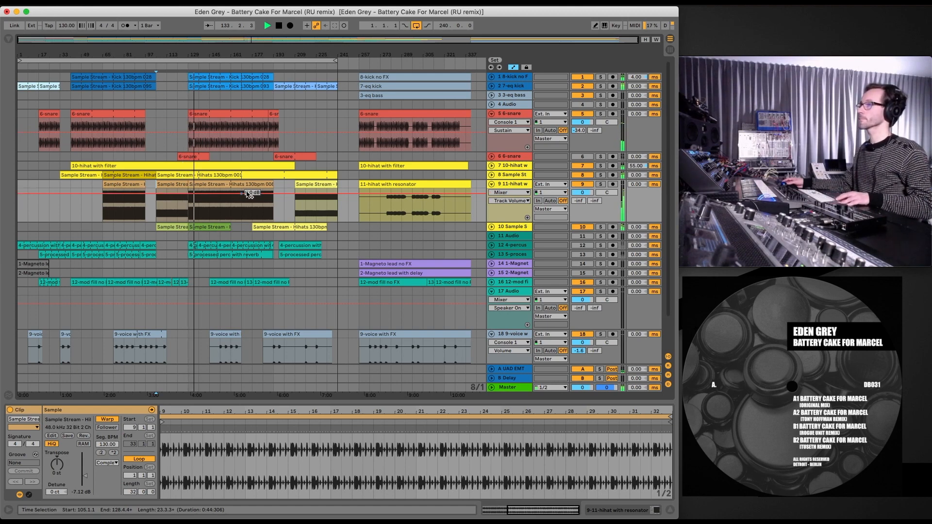
# Step: Replace the hihat clip in bars 105 to 129 on track 9 with a copy of the section from bars 169 to 193
pyautogui.moveTo(276, 186); pyautogui.dragTo(244, 187)
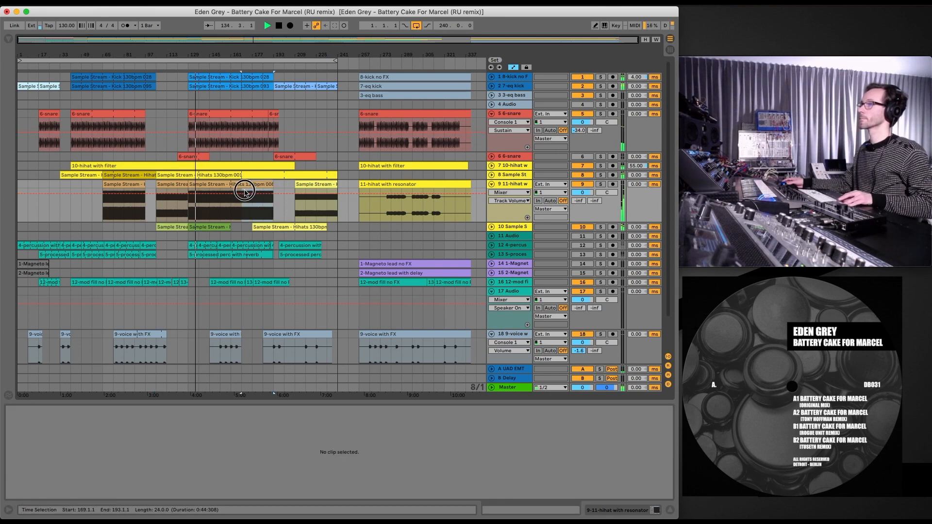
pyautogui.click(245, 191)
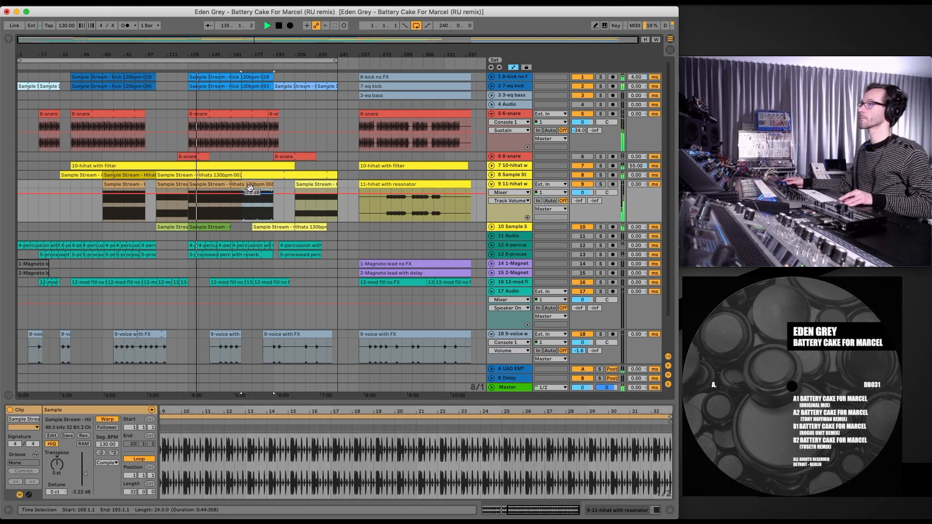
pyautogui.click(176, 188)
pyautogui.doubleClick(177, 189)
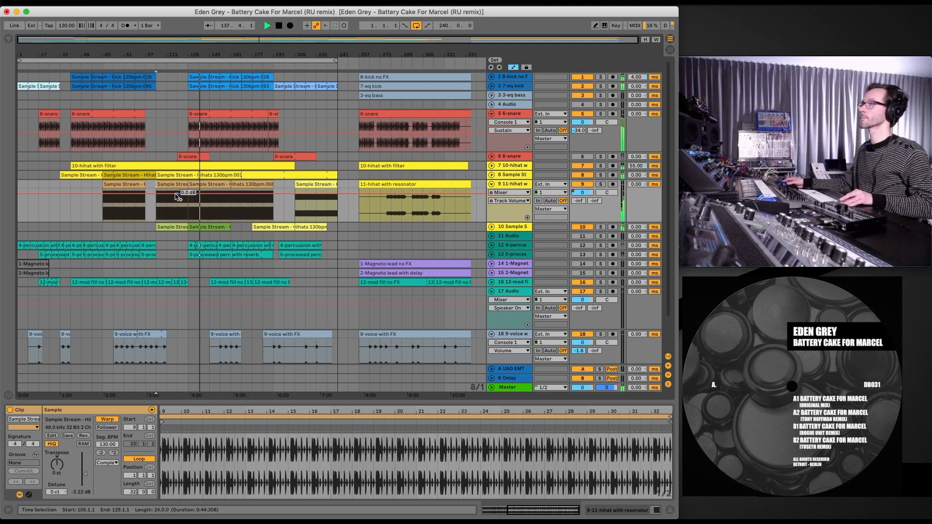
# Step: Automate track 9's volume to drop to about -22.5 dB at bar 105 and curve back up by bar 129
pyautogui.moveTo(172, 193); pyautogui.dragTo(177, 195)
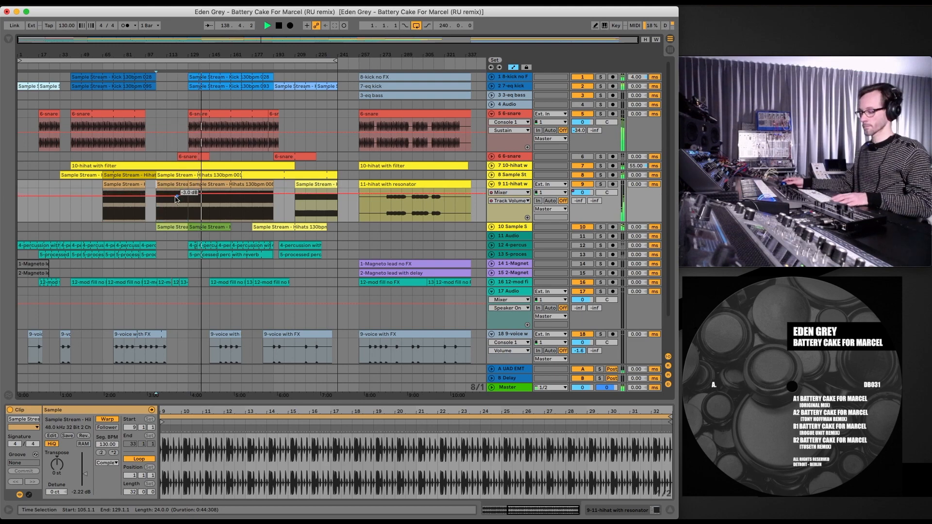
pyautogui.moveTo(161, 194); pyautogui.dragTo(157, 202)
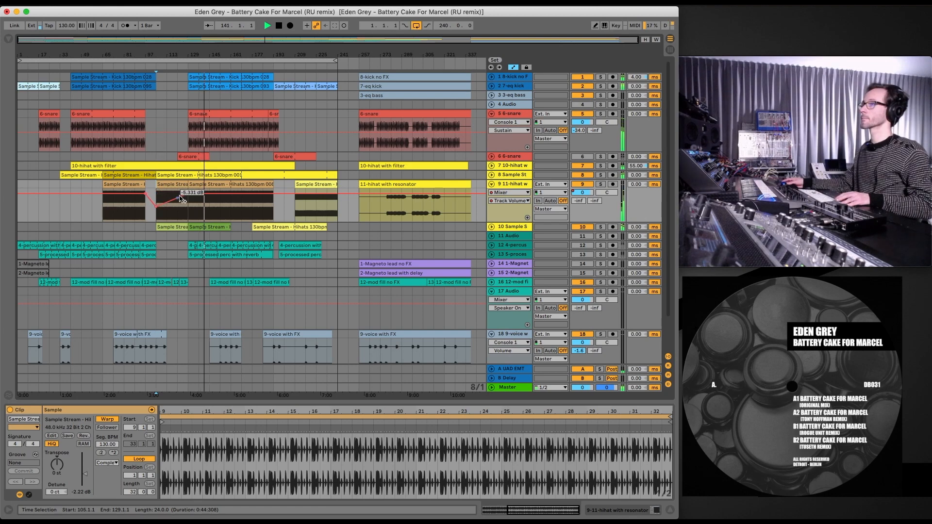
pyautogui.moveTo(178, 199); pyautogui.dragTo(183, 204)
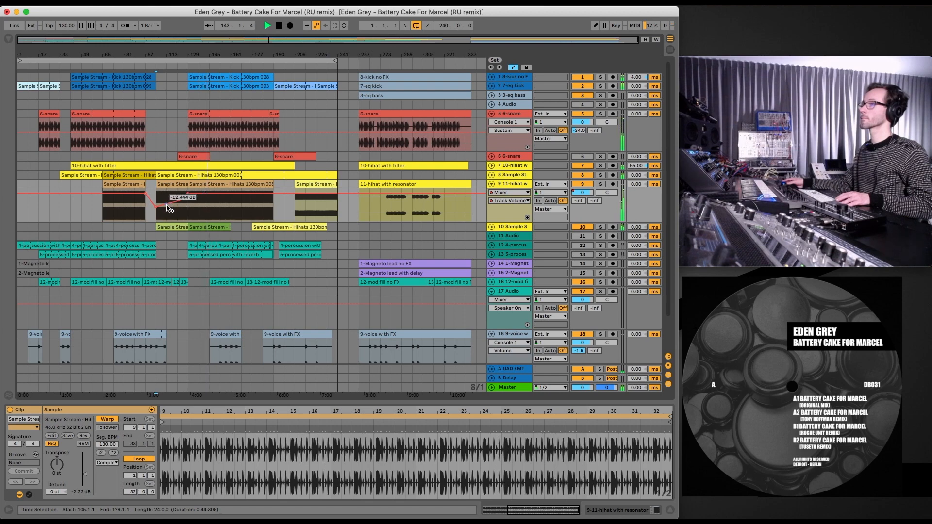
pyautogui.moveTo(168, 207); pyautogui.dragTo(156, 213)
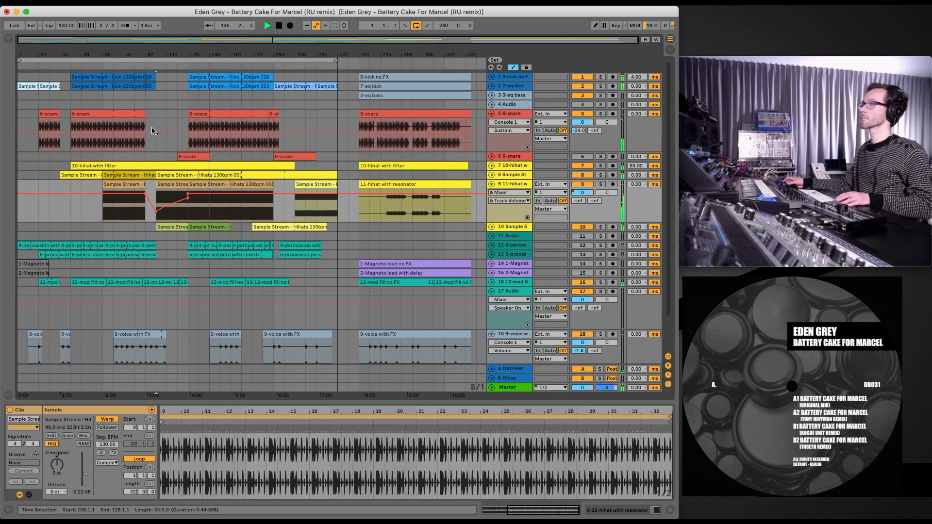
pyautogui.click(155, 77)
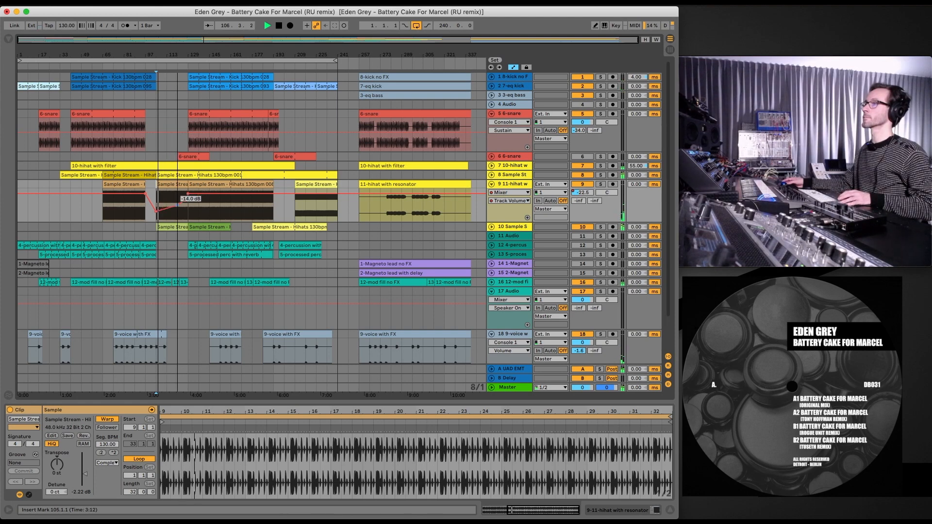
pyautogui.click(163, 211)
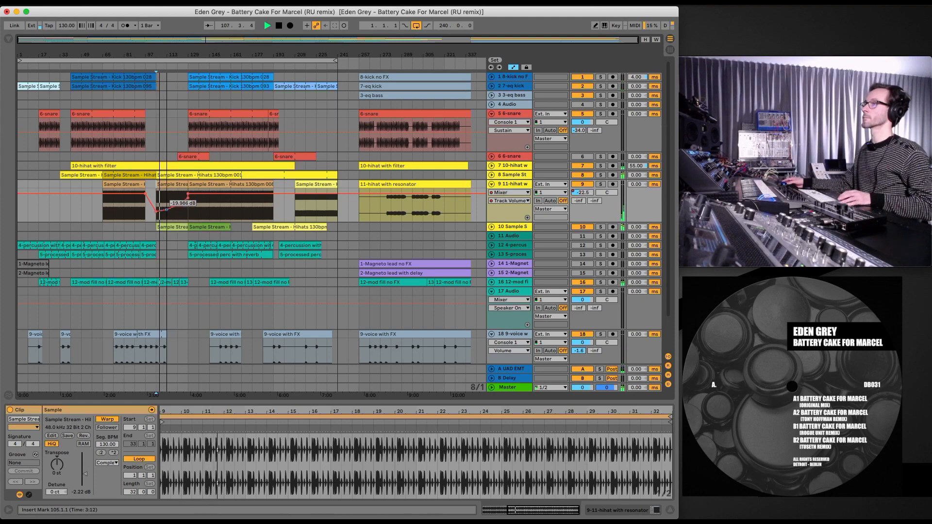
pyautogui.click(177, 206)
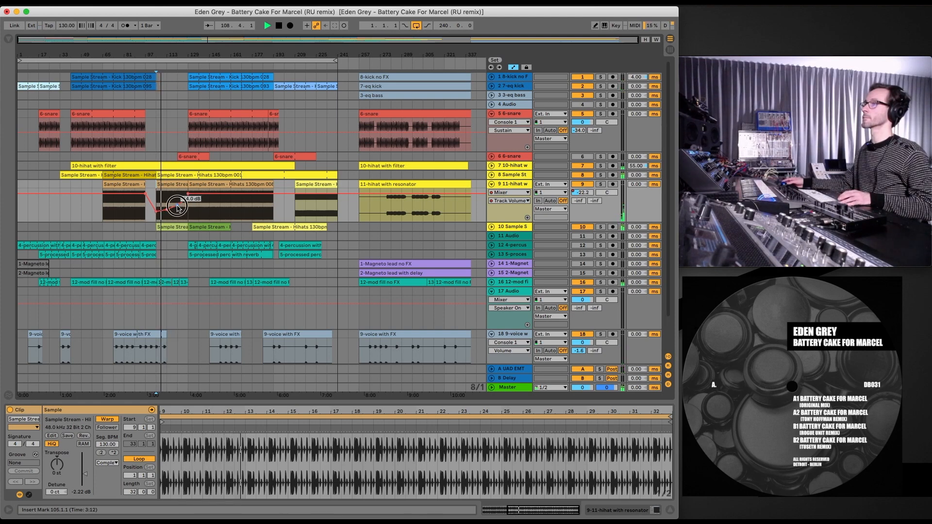
pyautogui.moveTo(177, 206); pyautogui.dragTo(188, 197)
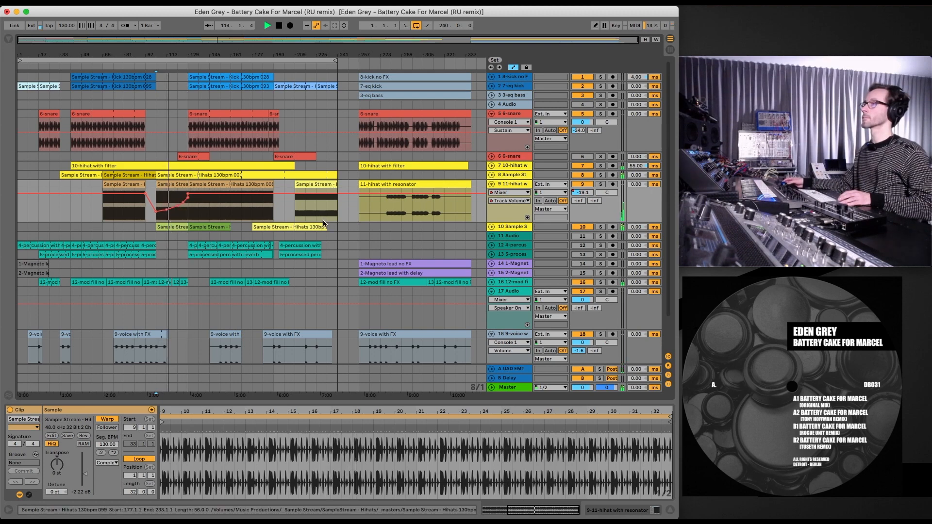
# Step: Switch track 9 off and on to compare the mix, and bring its Track Volume automation back into view
pyautogui.click(580, 185)
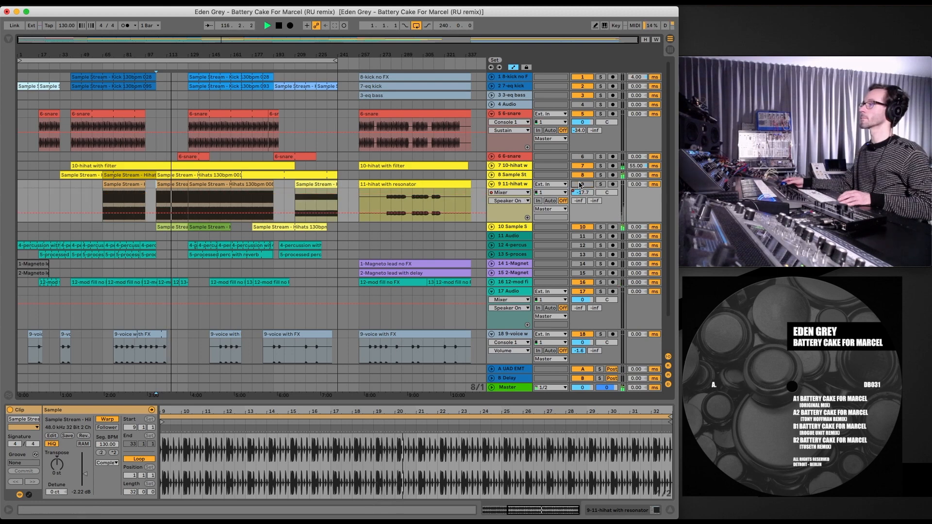
pyautogui.click(581, 184)
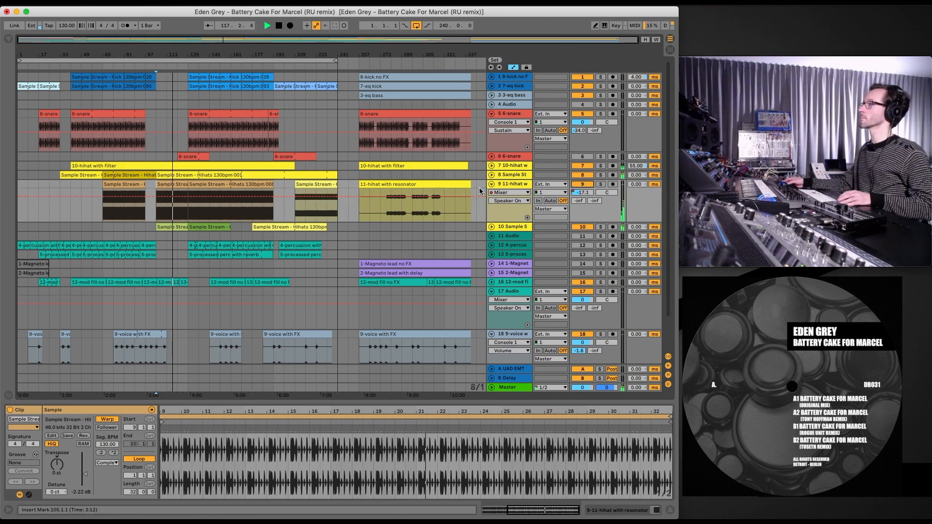
pyautogui.click(504, 201)
pyautogui.click(505, 216)
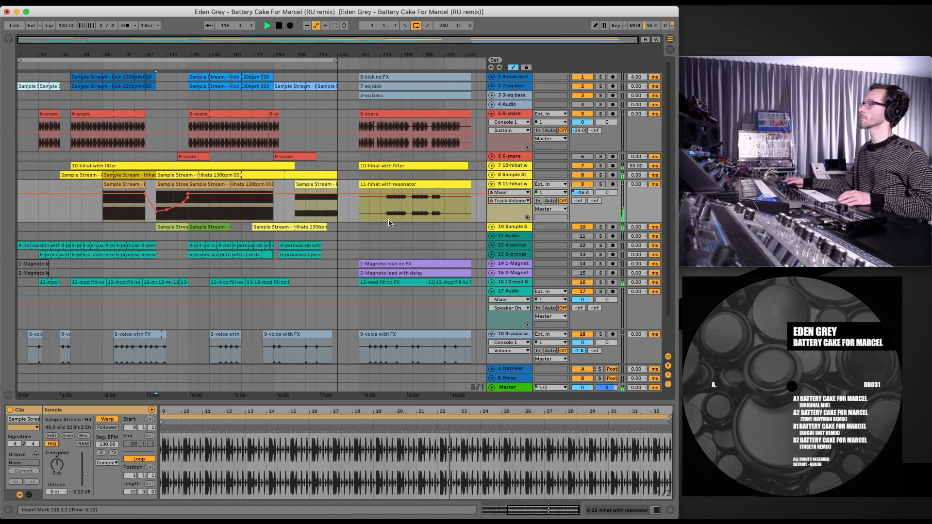
# Step: Clear the copied Hihats 130bpm 008 section between bars 105 and 129 from track 9
pyautogui.moveTo(173, 212)
pyautogui.mouseDown()
pyautogui.moveTo(183, 205)
pyautogui.moveTo(166, 185)
pyautogui.moveTo(184, 207)
pyautogui.moveTo(167, 221)
pyautogui.mouseUp()
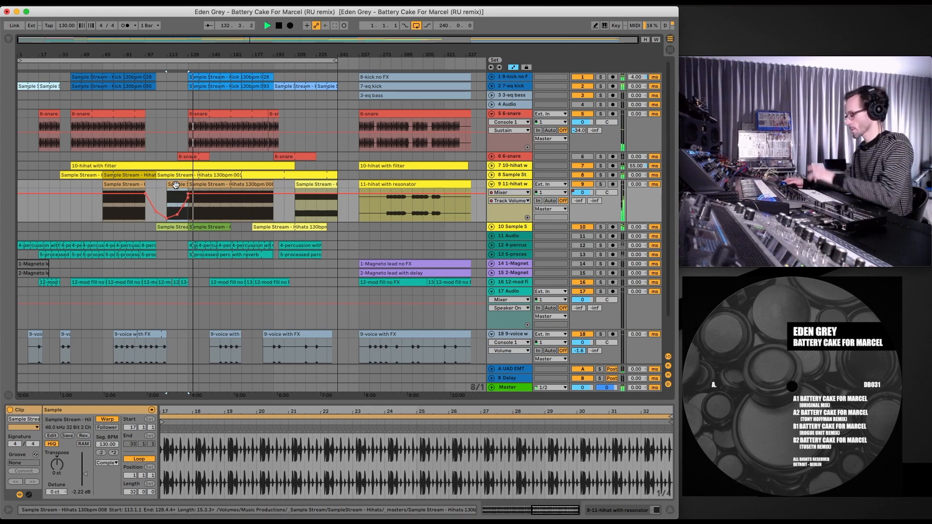
pyautogui.press('Delete')
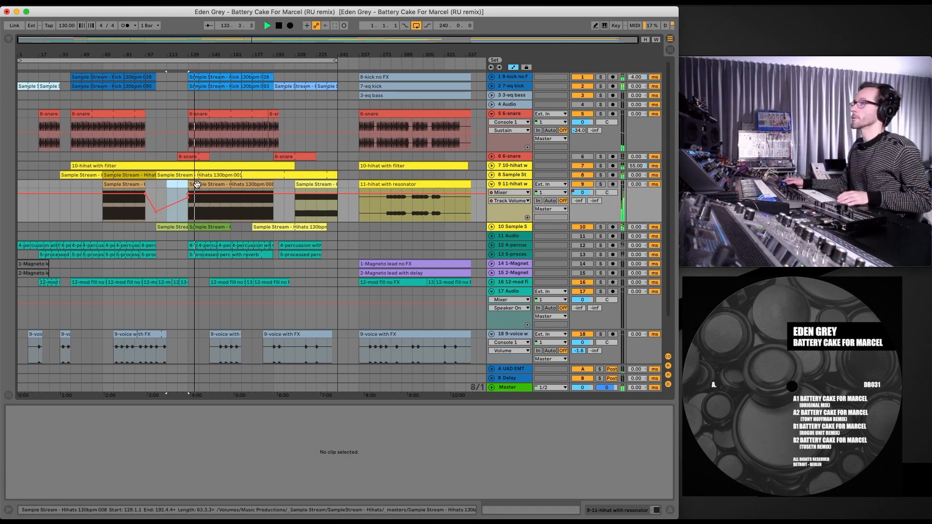
# Step: Try starting the main Hihats 130bpm 008 section on track 9 at bar 113, and return it to bar 129
pyautogui.click(203, 184)
pyautogui.moveTo(203, 184); pyautogui.dragTo(182, 185)
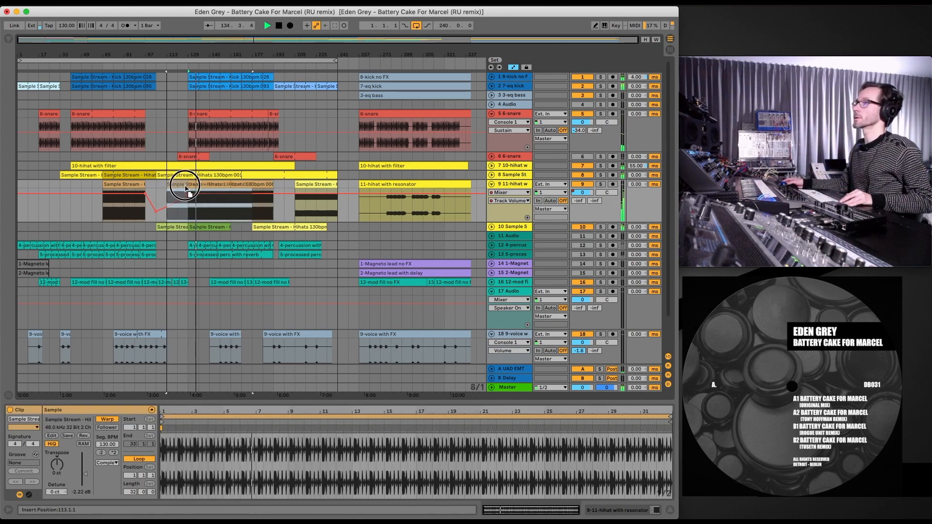
pyautogui.click(166, 64)
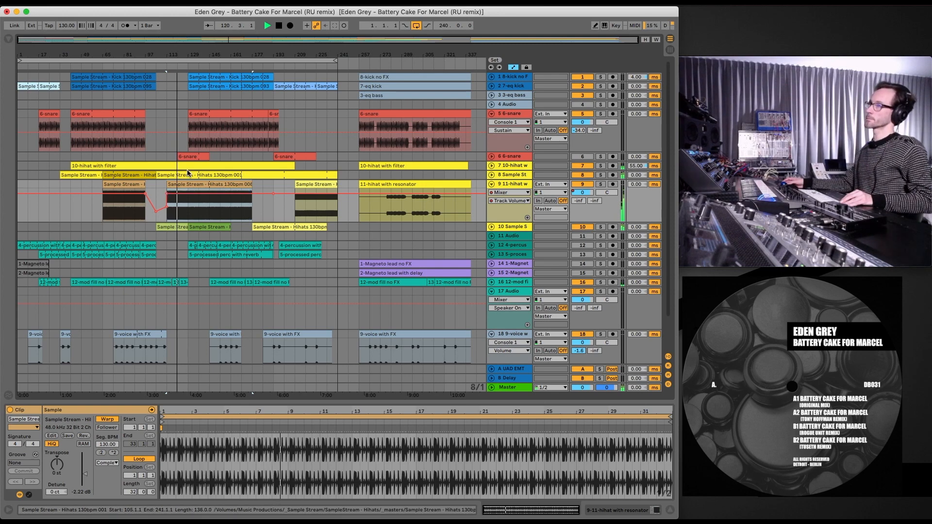
pyautogui.click(185, 67)
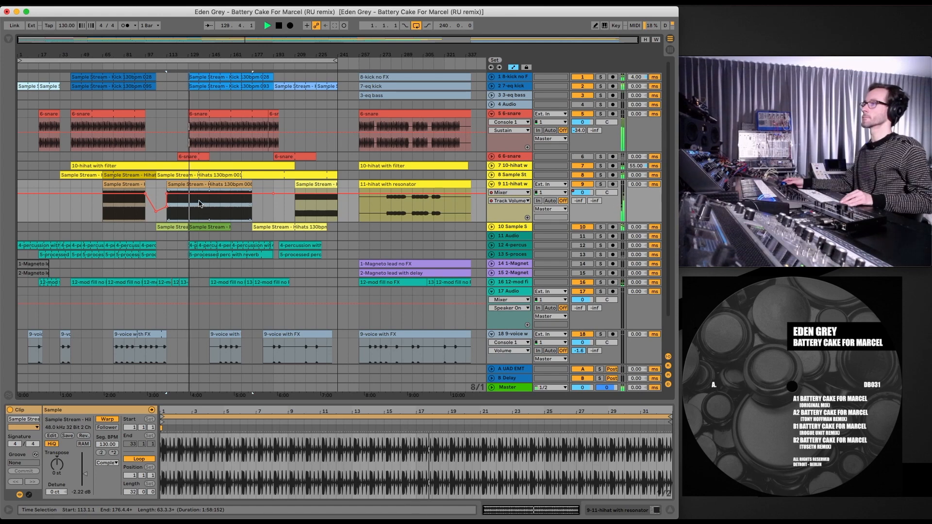
pyautogui.moveTo(197, 197); pyautogui.dragTo(218, 197)
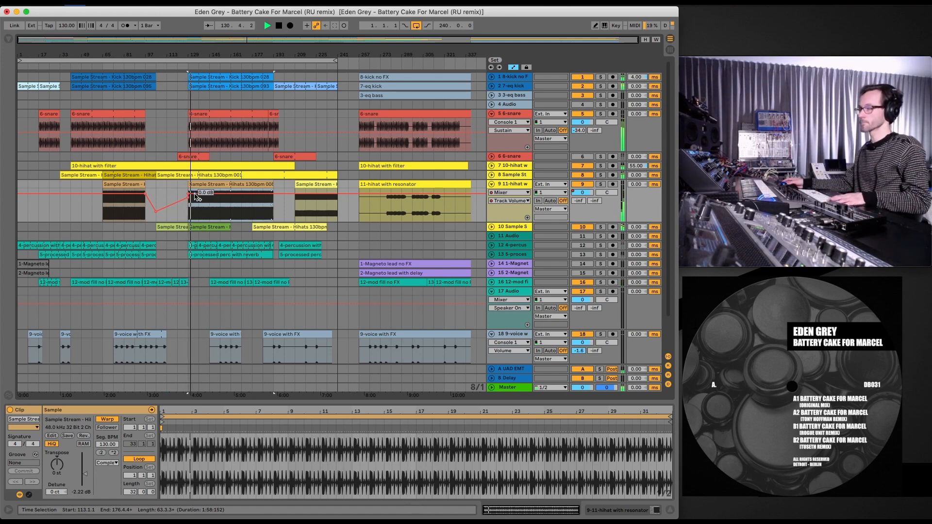
# Step: Remove the volume breakpoints that form the dip between bars 97 and 129 on track 9
pyautogui.click(156, 211)
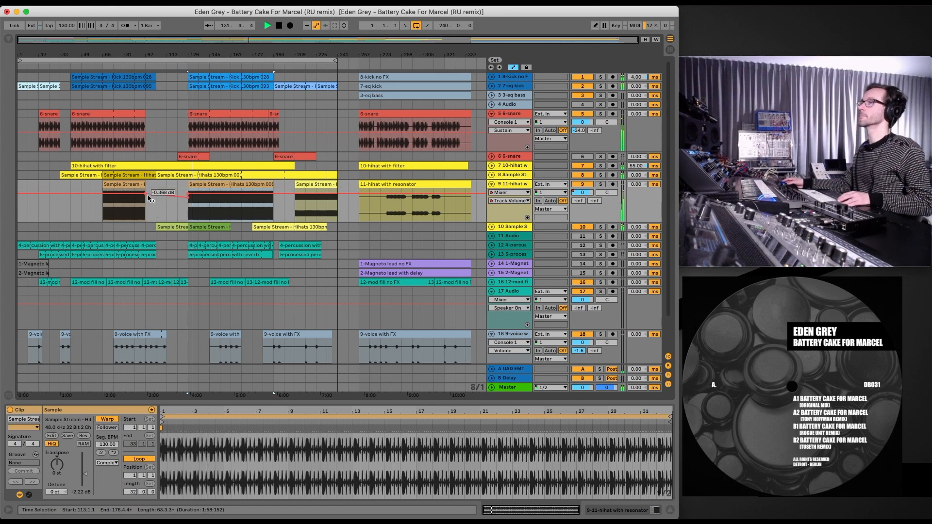
pyautogui.click(144, 193)
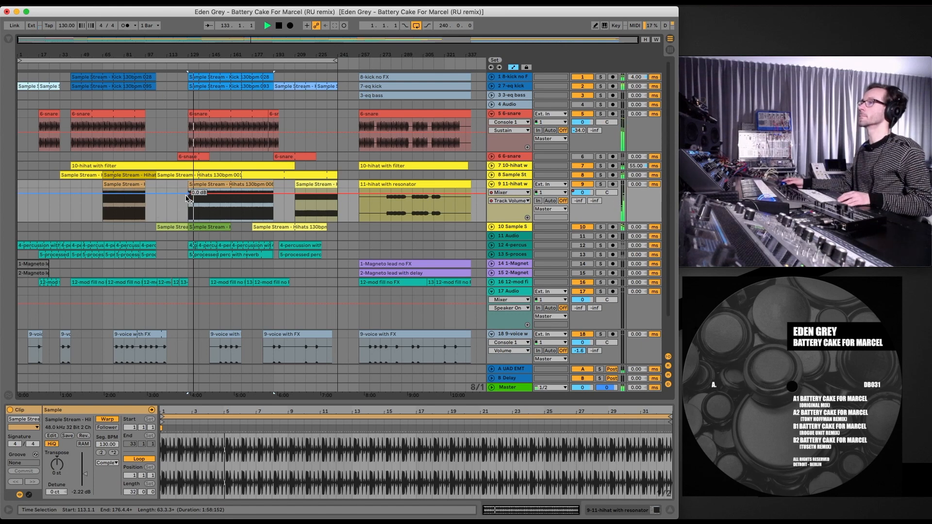
pyautogui.moveTo(182, 199); pyautogui.dragTo(189, 195)
pyautogui.click(167, 203)
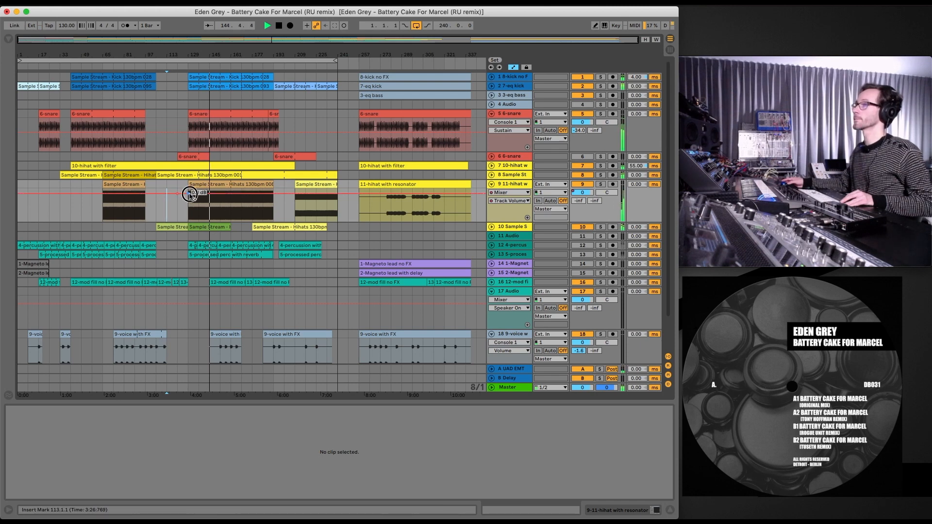
# Step: Automate track 9's volume to dip at bar 129 and ramp gradually back to 0 dB at bar 177
pyautogui.click(230, 194)
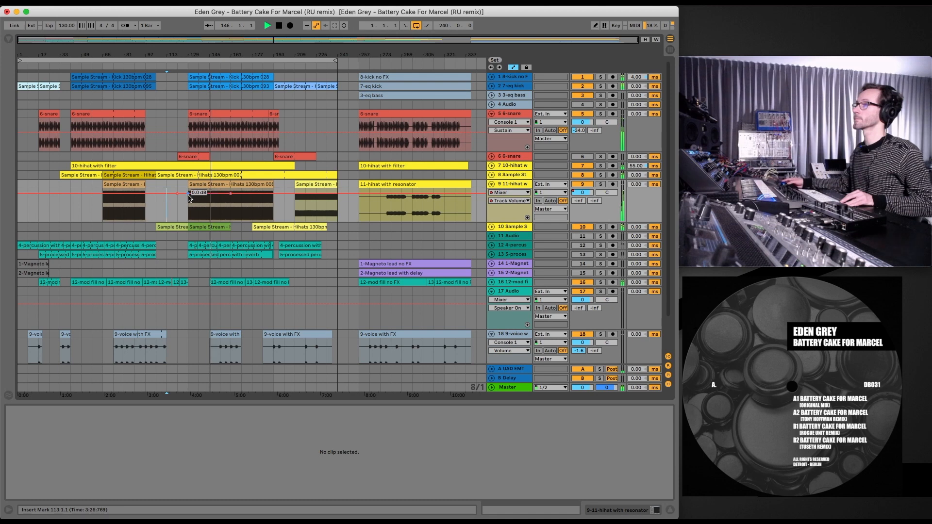
pyautogui.moveTo(188, 194); pyautogui.dragTo(188, 198)
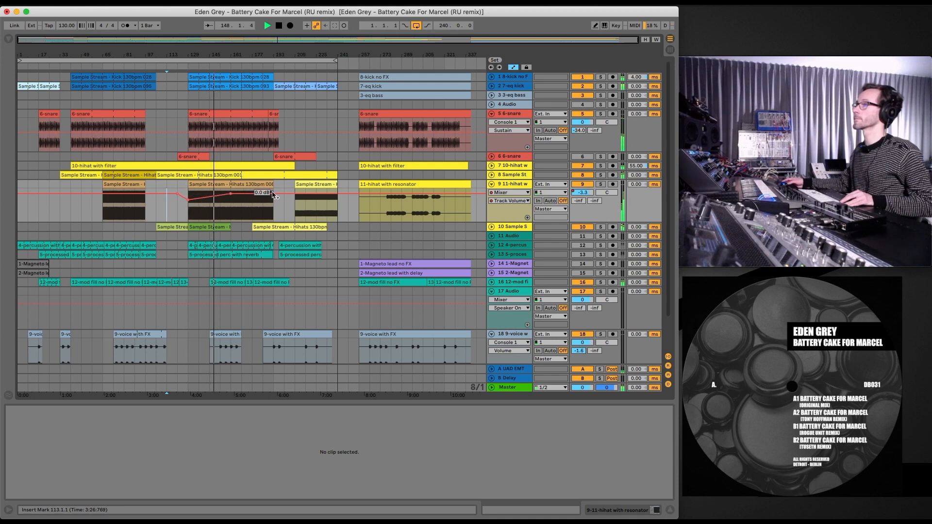
pyautogui.moveTo(245, 196); pyautogui.dragTo(252, 196)
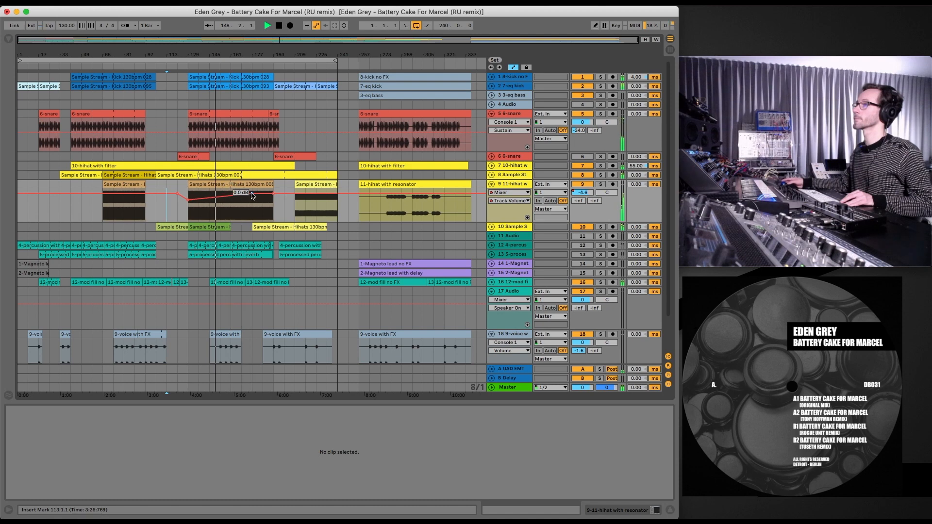
pyautogui.click(188, 200)
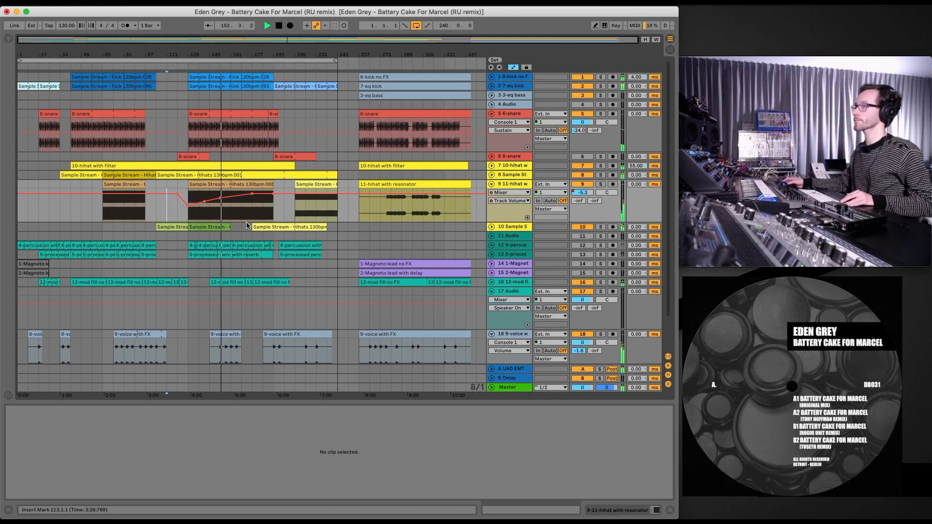
# Step: Split the track 18 voice clip that starts at bar 145 into separate phrases starting at bars 160, 168 and 176, with four-bar gaps
pyautogui.click(228, 334)
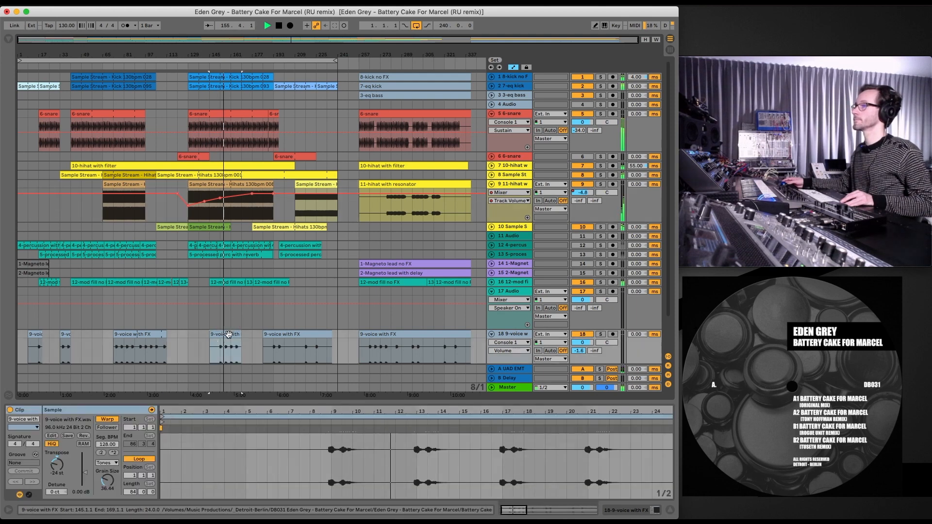
pyautogui.scroll(-2, 246, 321)
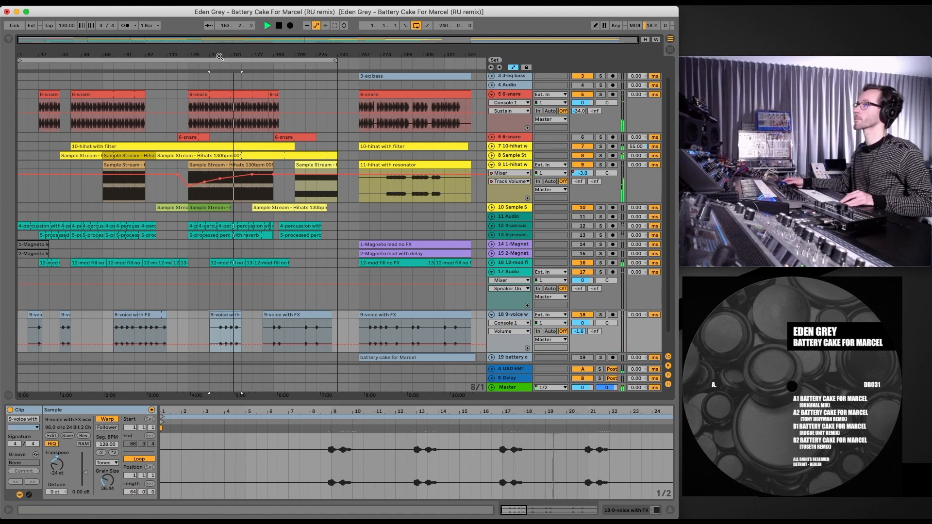
pyautogui.moveTo(217, 55); pyautogui.dragTo(130, 95)
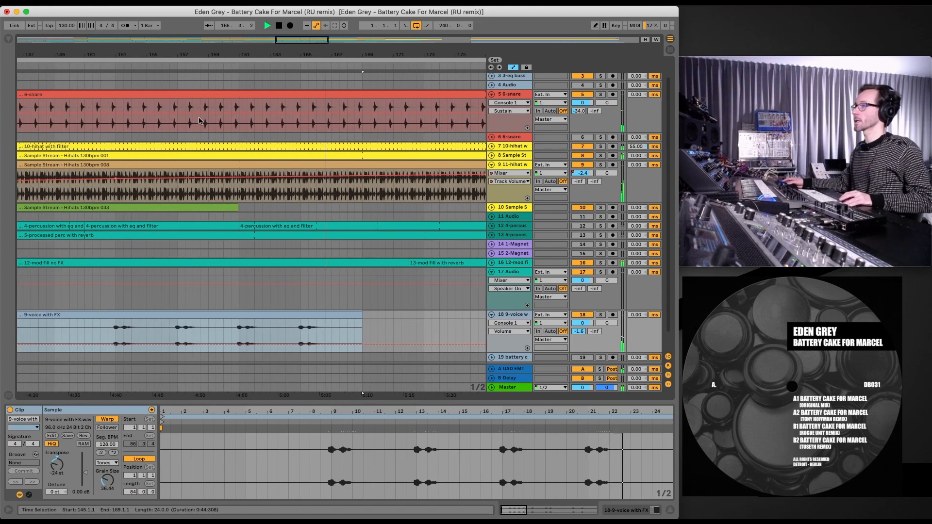
pyautogui.moveTo(425, 313); pyautogui.dragTo(160, 344)
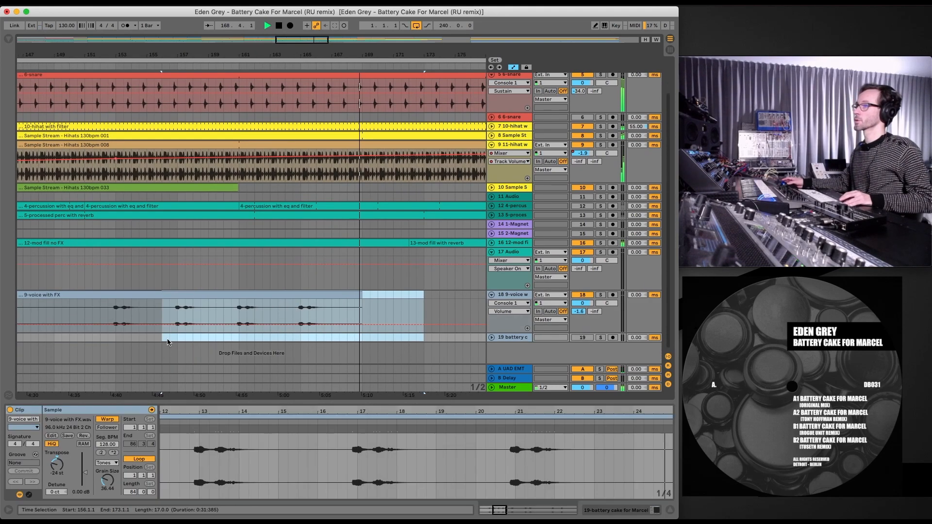
pyautogui.moveTo(354, 294); pyautogui.dragTo(281, 319)
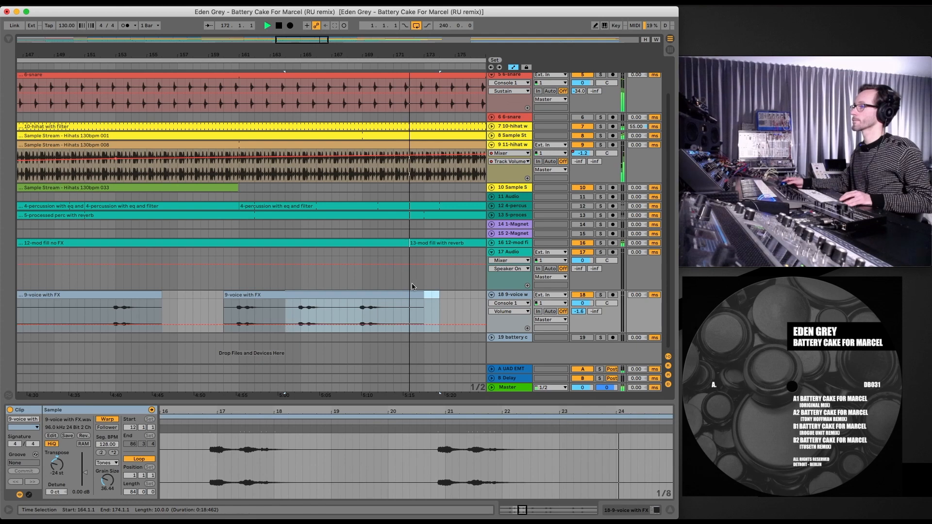
pyautogui.moveTo(418, 294)
pyautogui.mouseDown()
pyautogui.moveTo(481, 298)
pyautogui.moveTo(436, 295)
pyautogui.moveTo(472, 293)
pyautogui.moveTo(374, 310)
pyautogui.moveTo(380, 297)
pyautogui.moveTo(436, 299)
pyautogui.mouseUp()
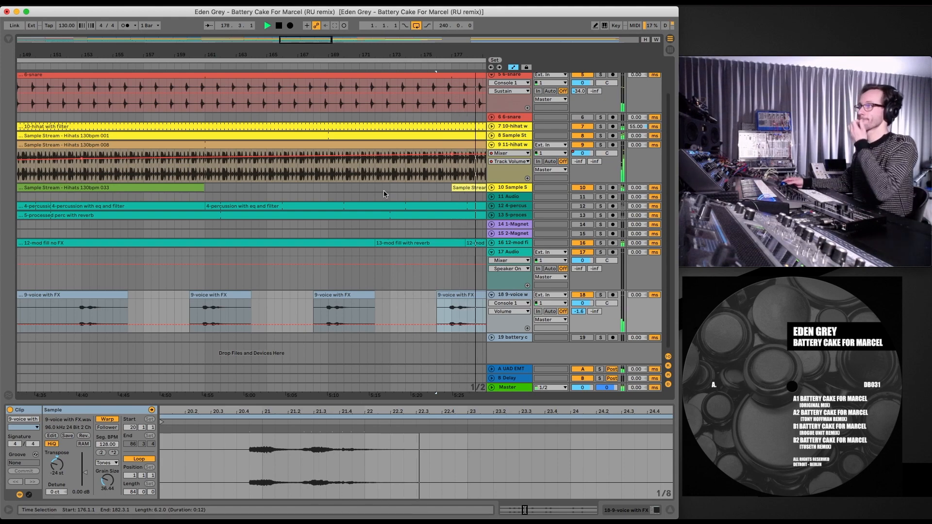
# Step: Toggle snare track 6, and briefly mute and unmute hihat tracks 10 and 9 to compare them during playback
pyautogui.moveTo(299, 53); pyautogui.dragTo(347, 44)
pyautogui.scroll(3, 319, 137)
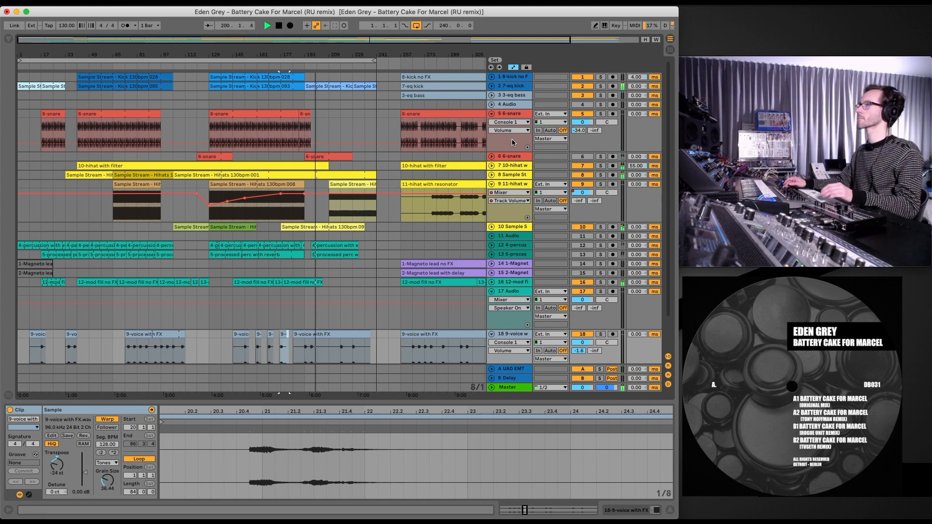
pyautogui.click(588, 157)
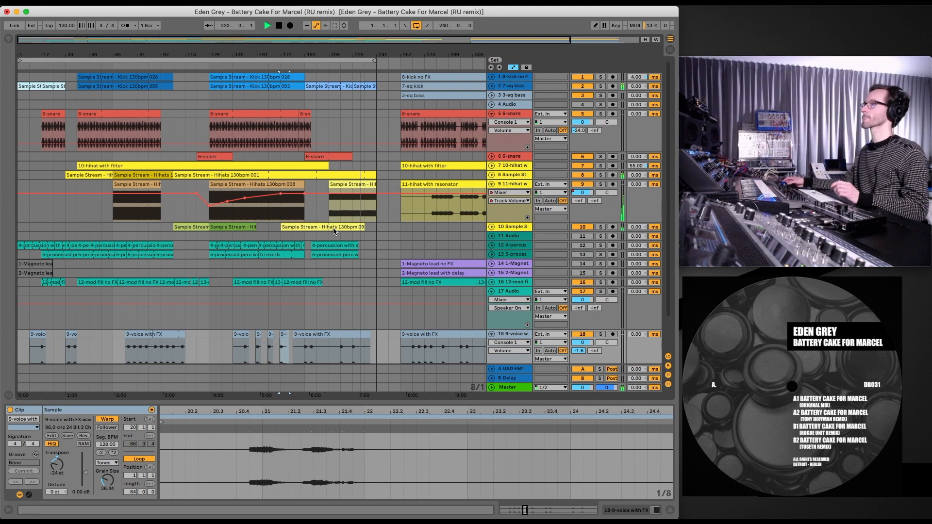
pyautogui.click(581, 227)
pyautogui.click(581, 227)
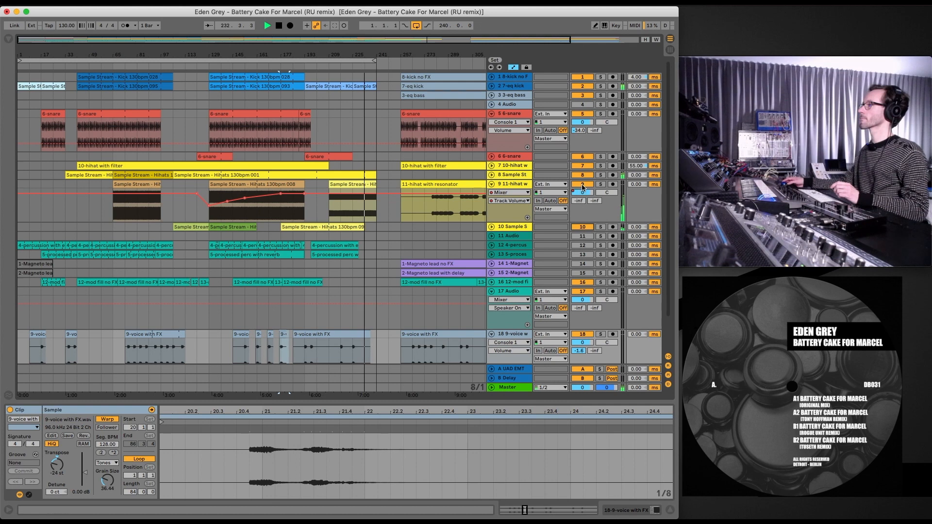
pyautogui.click(583, 185)
pyautogui.click(583, 184)
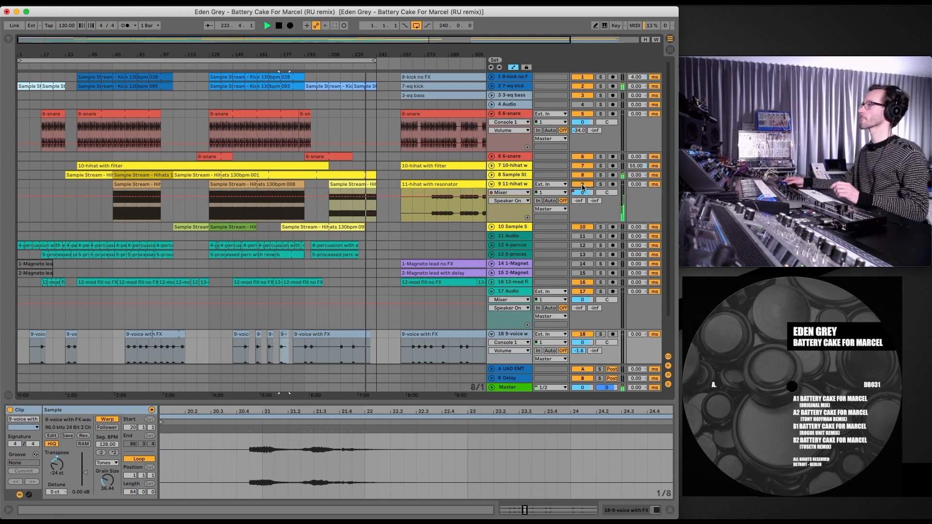
# Step: Automate track 9's volume to fade down across the last hihat clip, reaching -10 dB at about bar 233
pyautogui.click(517, 201)
pyautogui.click(509, 222)
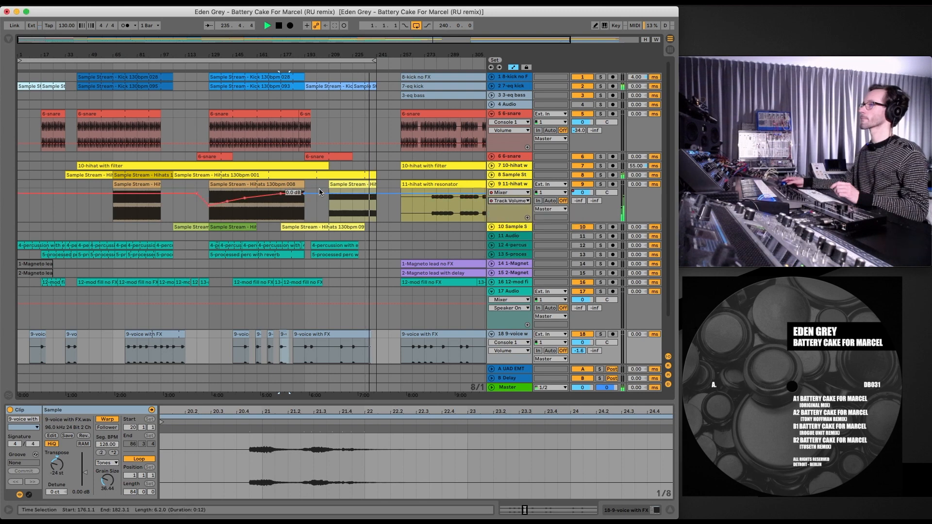
pyautogui.moveTo(342, 197); pyautogui.dragTo(365, 207)
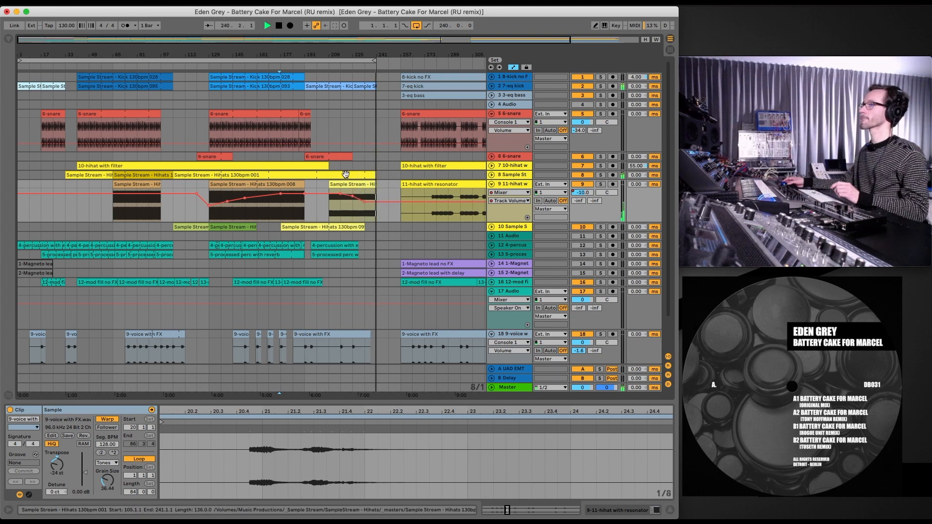
# Step: Play from about bar 201 and compare the mix with hihat track 8 muted and unmuted
pyautogui.click(498, 176)
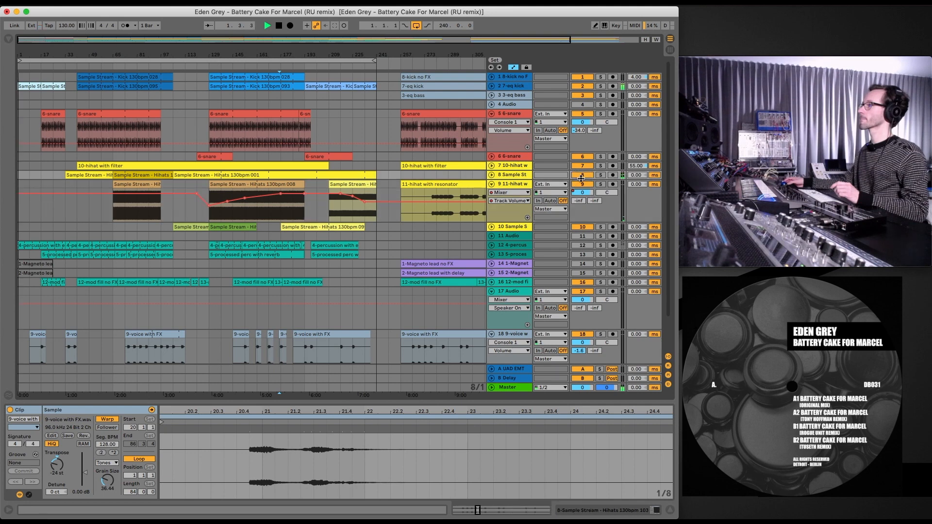
pyautogui.click(319, 68)
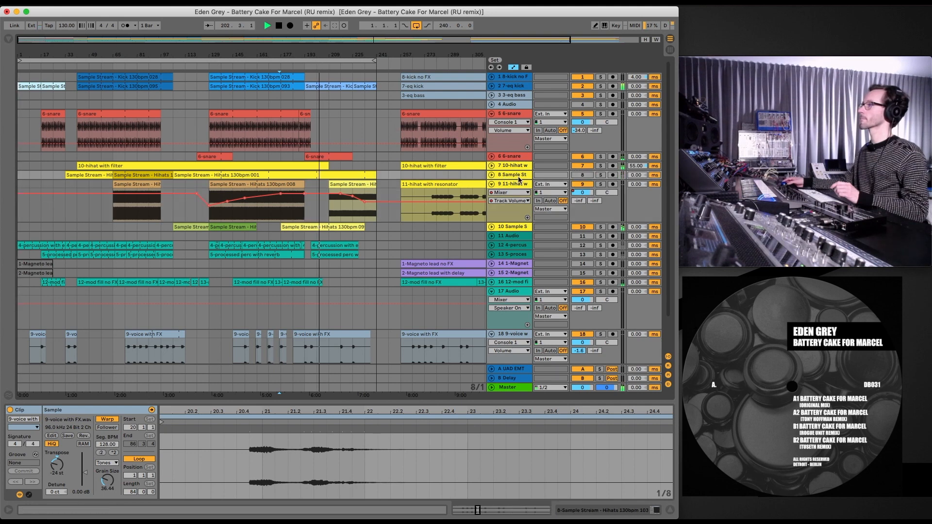
pyautogui.click(581, 175)
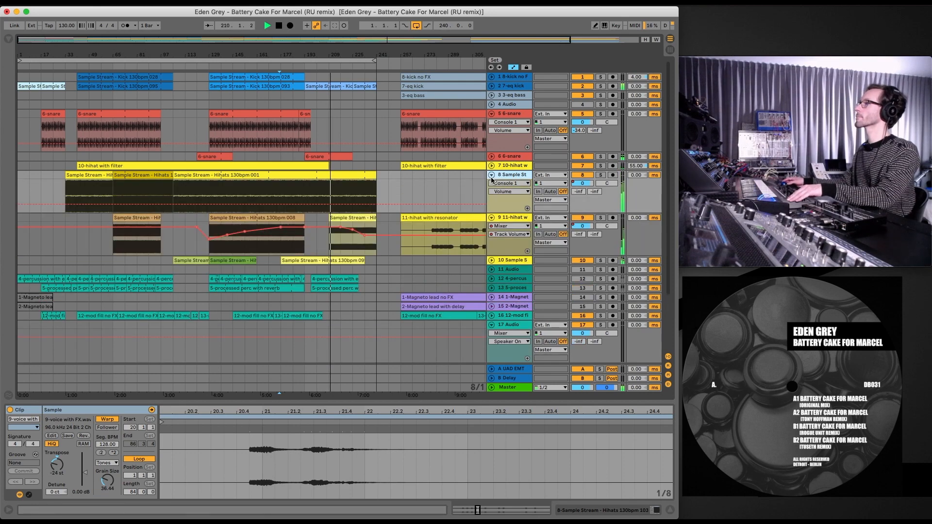
# Step: Show track 8's Track Volume automation and add a fade-down from 0 dB at about bar 201 to about bar 225
pyautogui.click(492, 176)
pyautogui.click(495, 185)
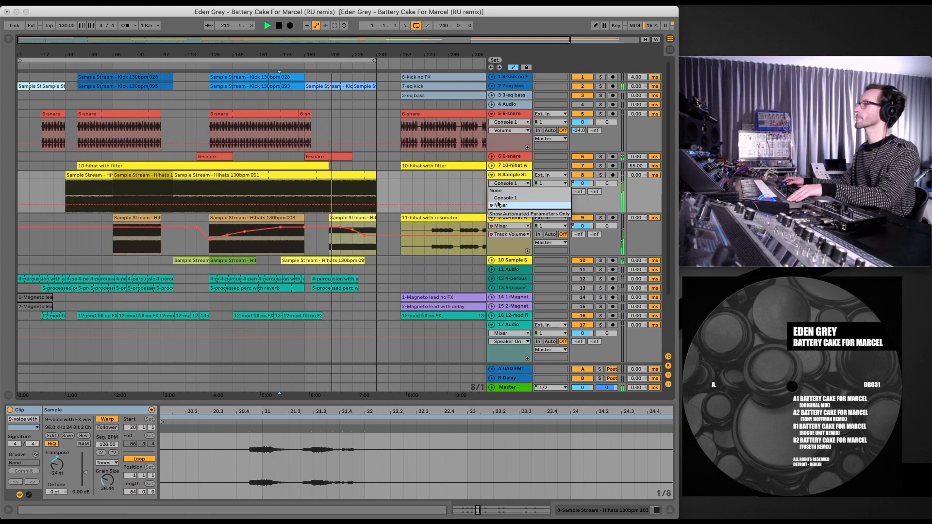
pyautogui.click(497, 198)
pyautogui.click(499, 193)
pyautogui.click(510, 214)
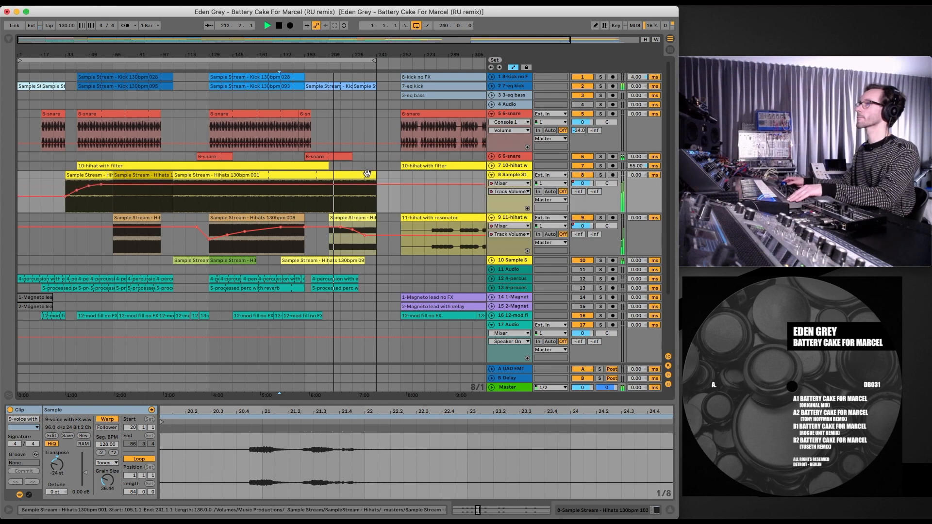
pyautogui.click(317, 185)
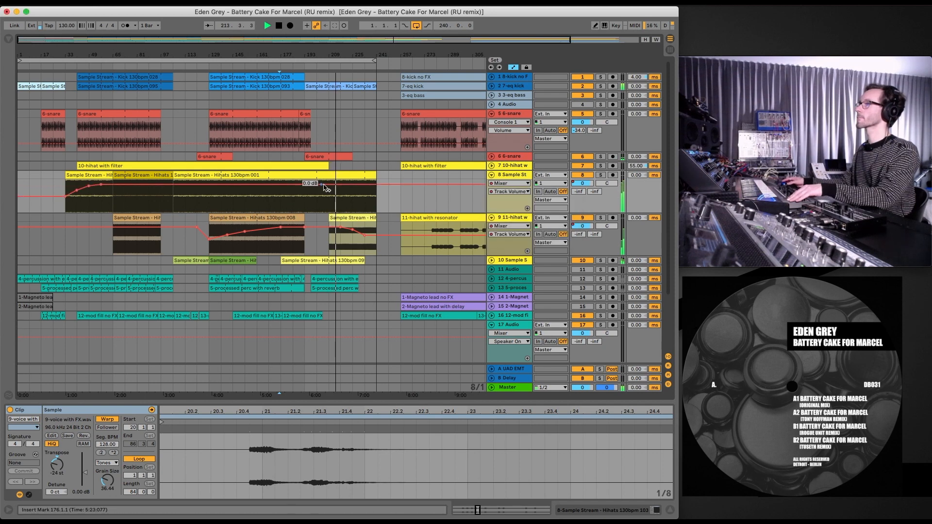
pyautogui.click(353, 188)
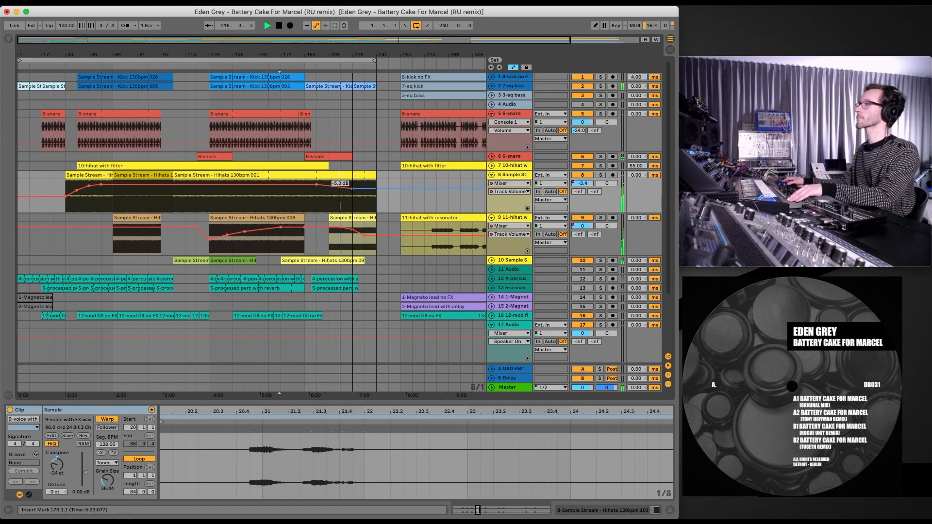
pyautogui.moveTo(353, 190); pyautogui.dragTo(352, 190)
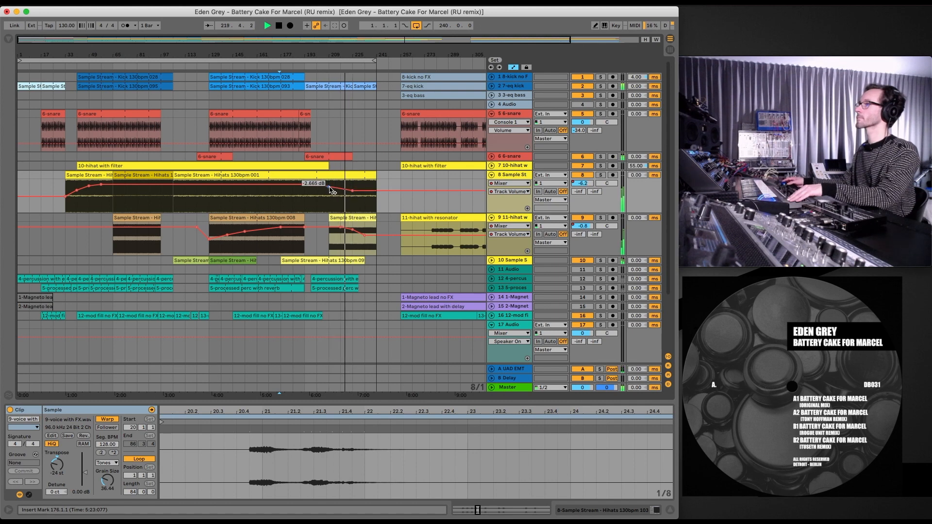
# Step: Smooth track 8's fade with intermediate volume breakpoints so it curves gradually down from about bar 193 to -8 dB
pyautogui.moveTo(333, 187); pyautogui.dragTo(341, 188)
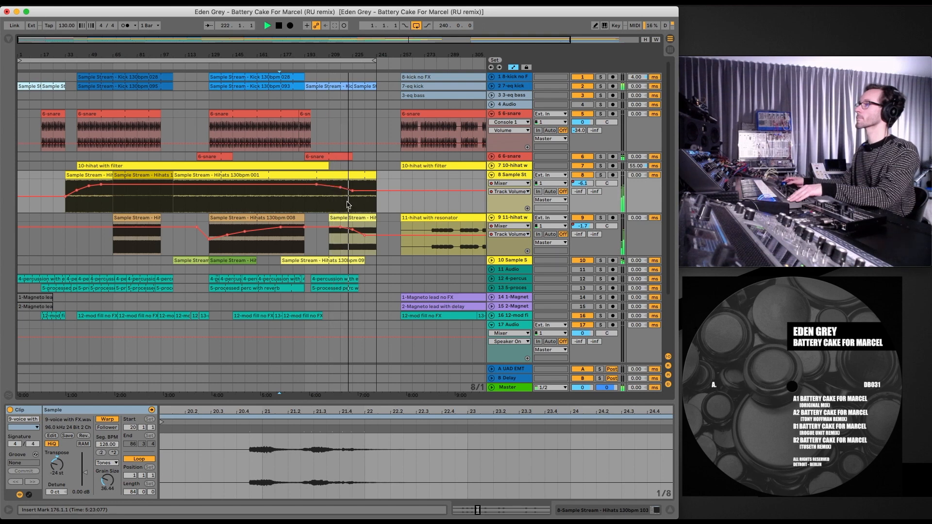
pyautogui.click(327, 187)
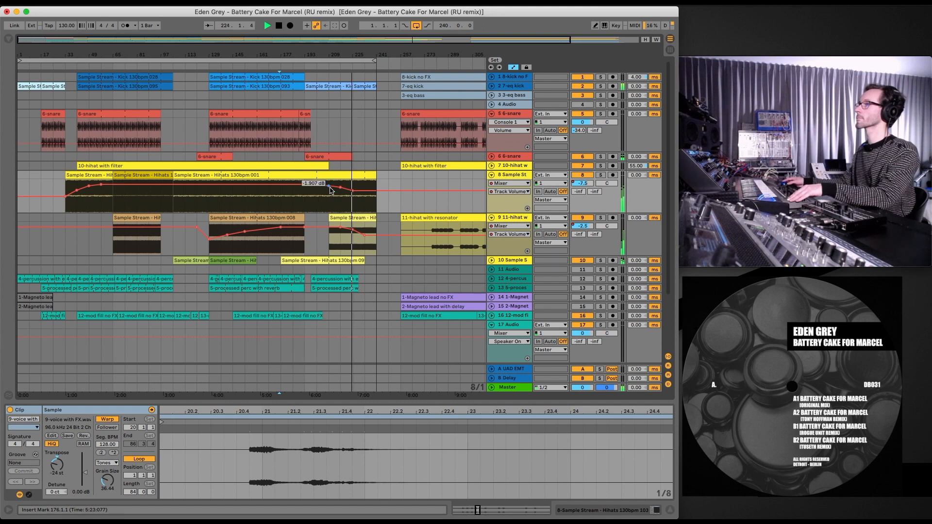
pyautogui.click(322, 186)
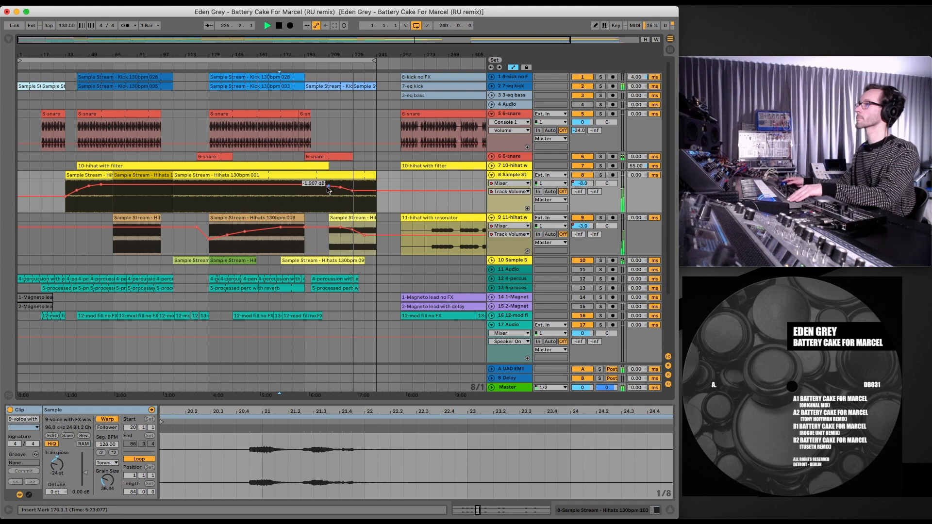
pyautogui.click(329, 186)
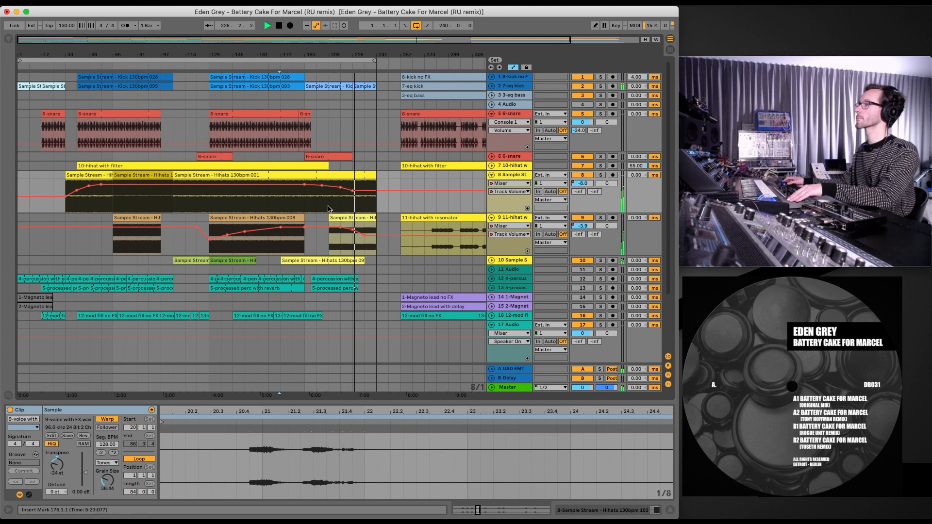
pyautogui.click(317, 186)
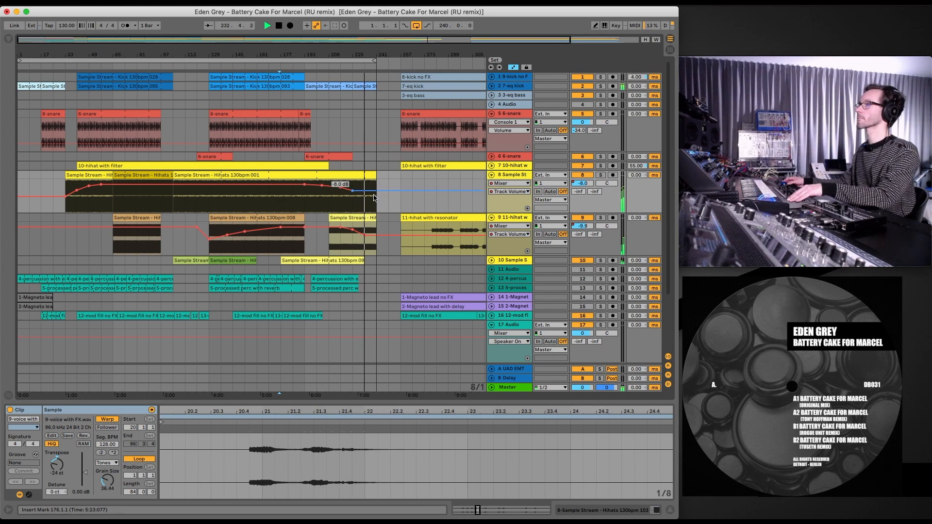
# Step: Mute and unmute hihat track 8 to check how loud its faded ending is in the mix
pyautogui.moveTo(377, 193)
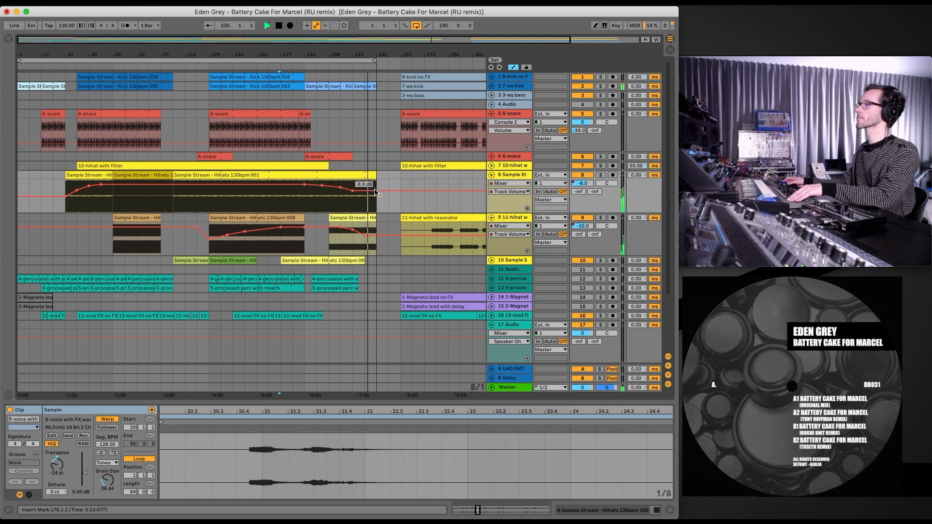
pyautogui.click(583, 174)
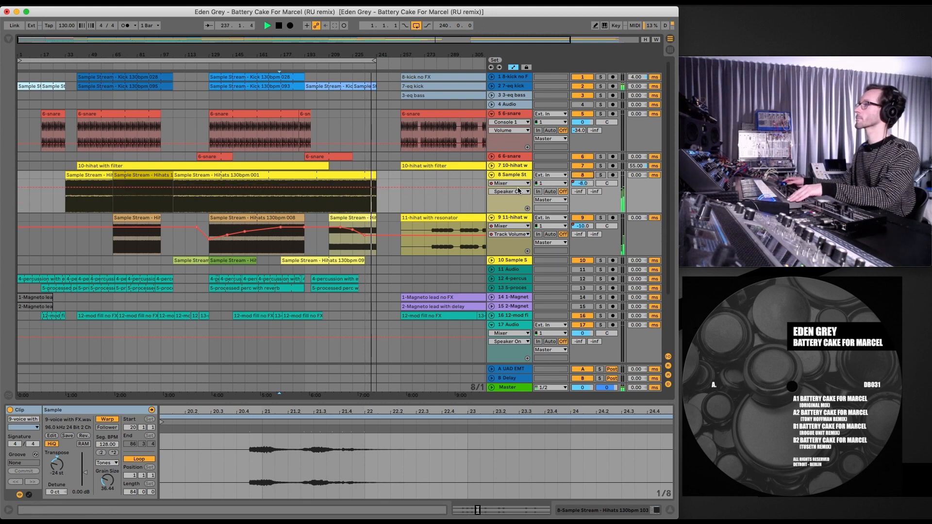
pyautogui.click(582, 174)
# Step: Deepen and lengthen track 8's volume fade so it falls from about bar 177 to -15 dB at bar 225, and stop playback
pyautogui.click(510, 192)
pyautogui.click(509, 213)
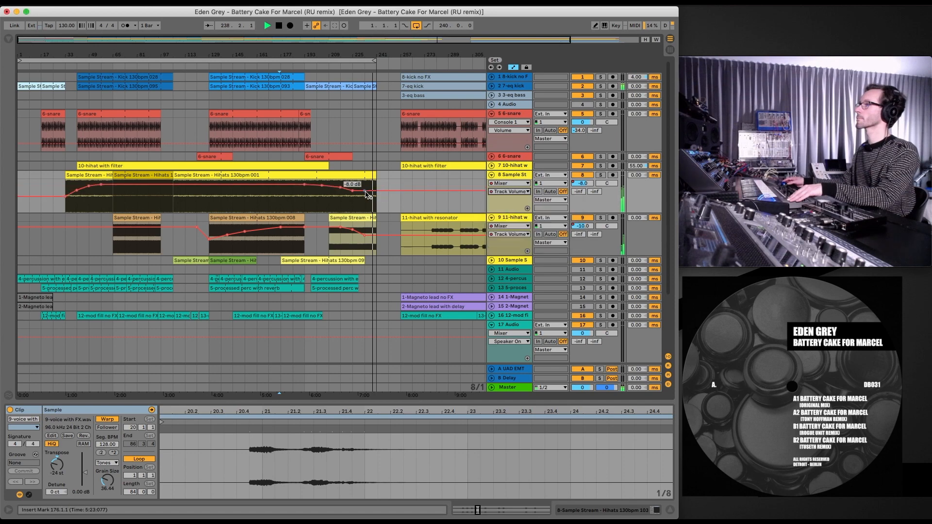
pyautogui.moveTo(365, 198); pyautogui.dragTo(299, 188)
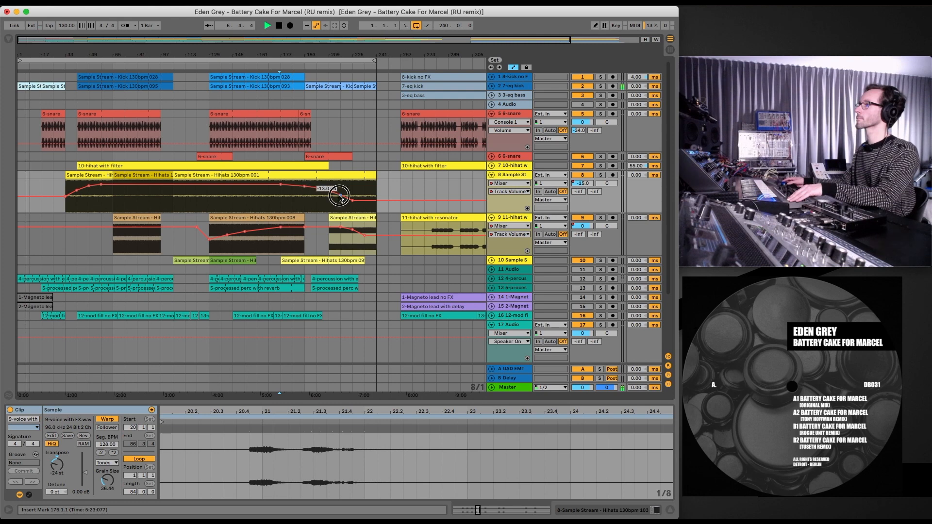
pyautogui.moveTo(339, 196)
pyautogui.mouseDown()
pyautogui.moveTo(352, 201)
pyautogui.moveTo(322, 190)
pyautogui.mouseUp()
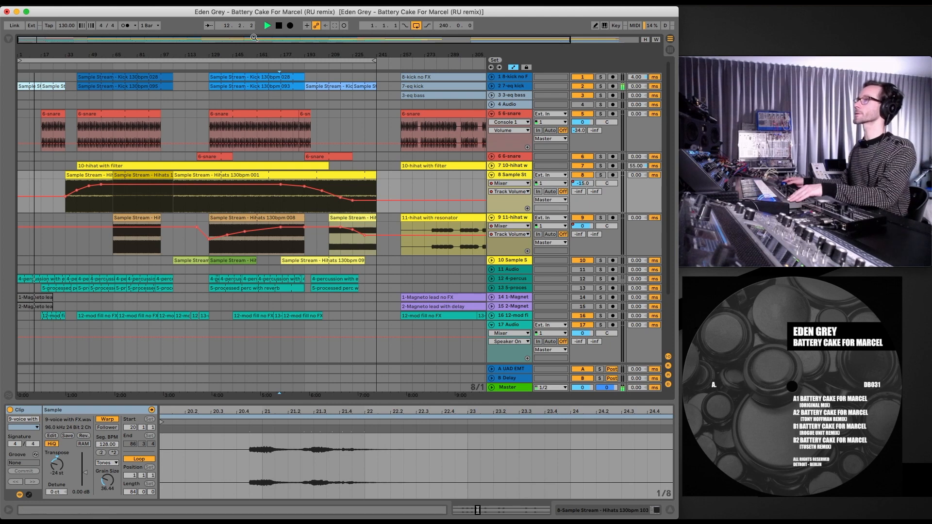
pyautogui.doubleClick(279, 26)
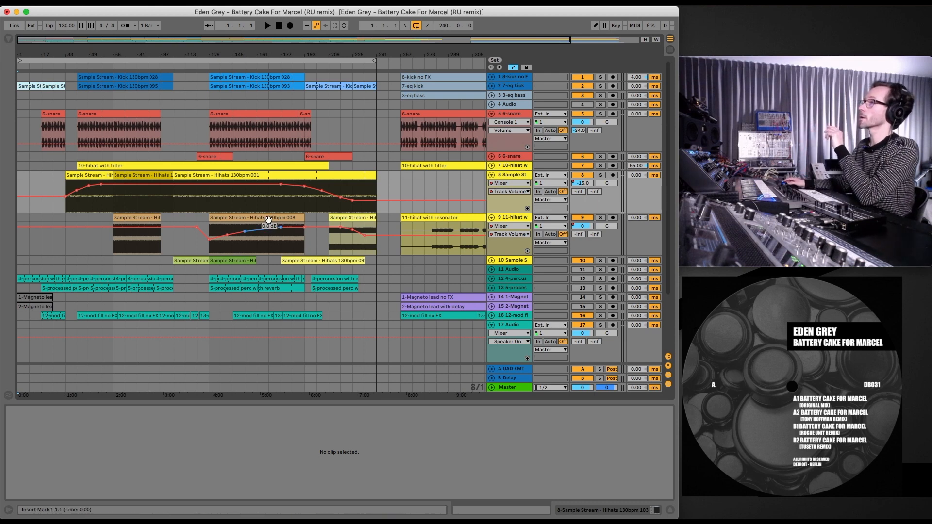
# Step: Cut the half bar just before bar 145 out of the kick clips on tracks 1 and 2, and play from about bar 137
pyautogui.moveTo(179, 52); pyautogui.dragTo(179, 46)
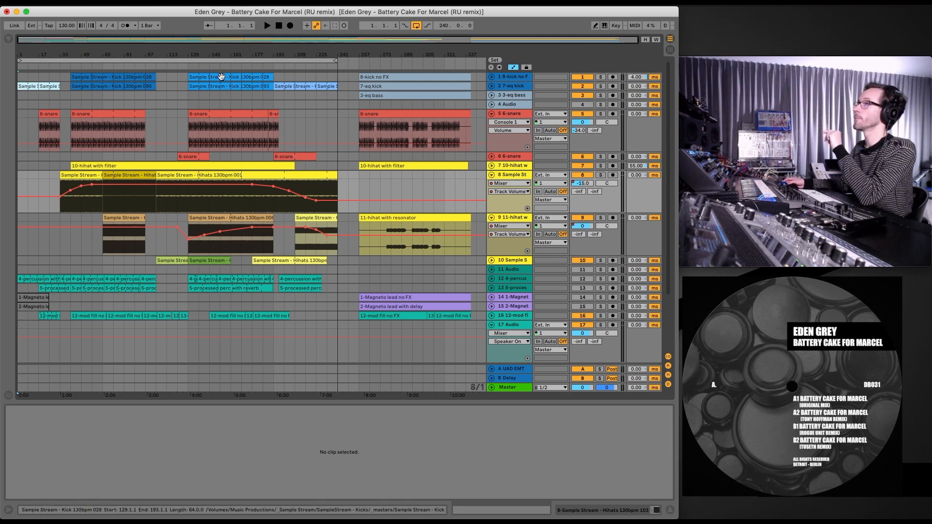
pyautogui.moveTo(208, 52); pyautogui.dragTo(226, 79)
pyautogui.press('super+e')
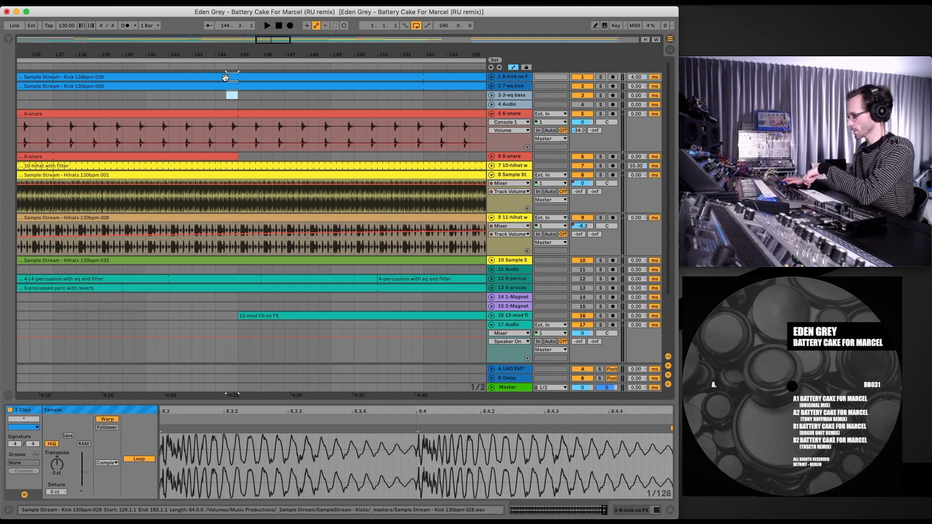
pyautogui.click(46, 66)
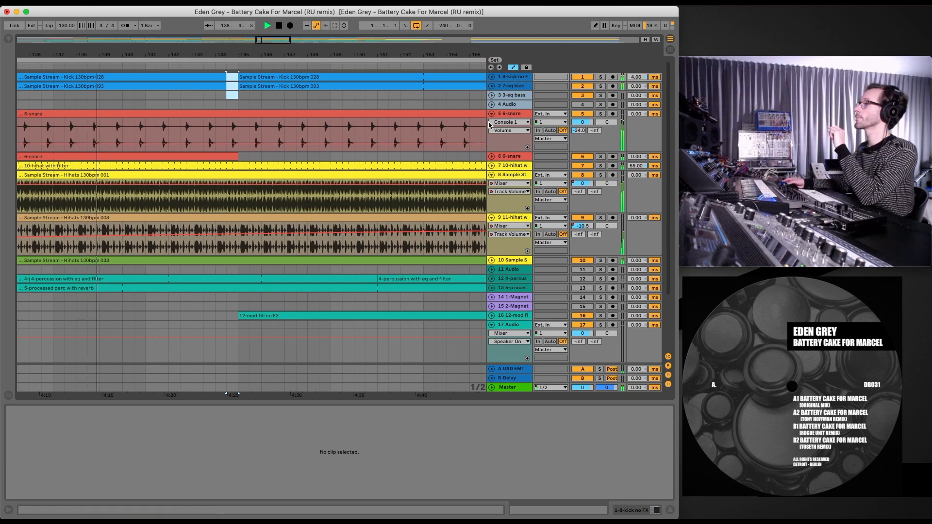
# Step: Fold snare track 5 and hihat track 8 in the arrangement
pyautogui.click(491, 113)
pyautogui.click(492, 142)
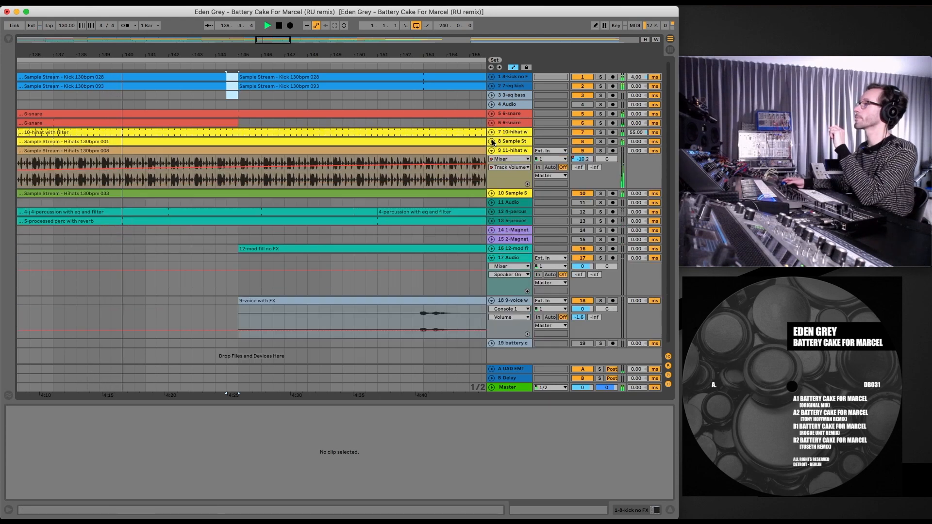
# Step: Fold hihat track 9 and unfold kick tracks 1 and 2 in the arrangement
pyautogui.click(491, 151)
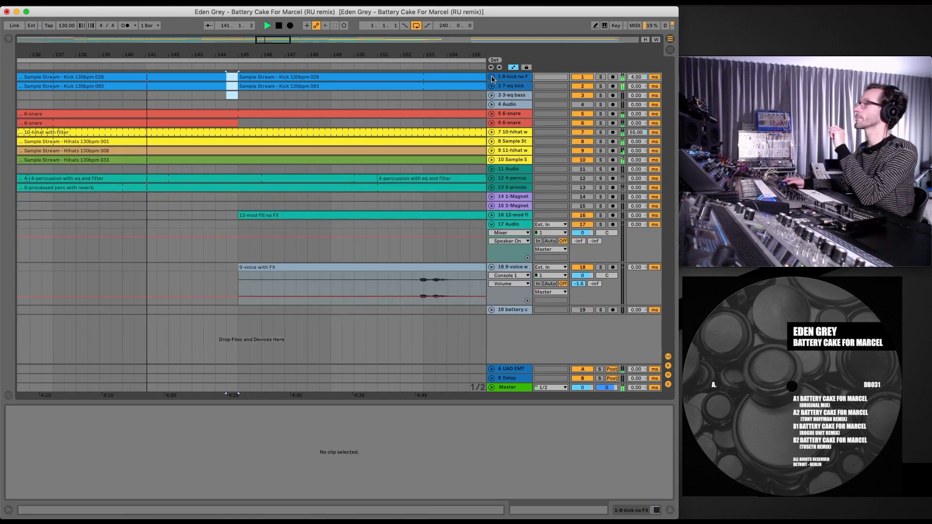
pyautogui.click(491, 77)
pyautogui.click(491, 120)
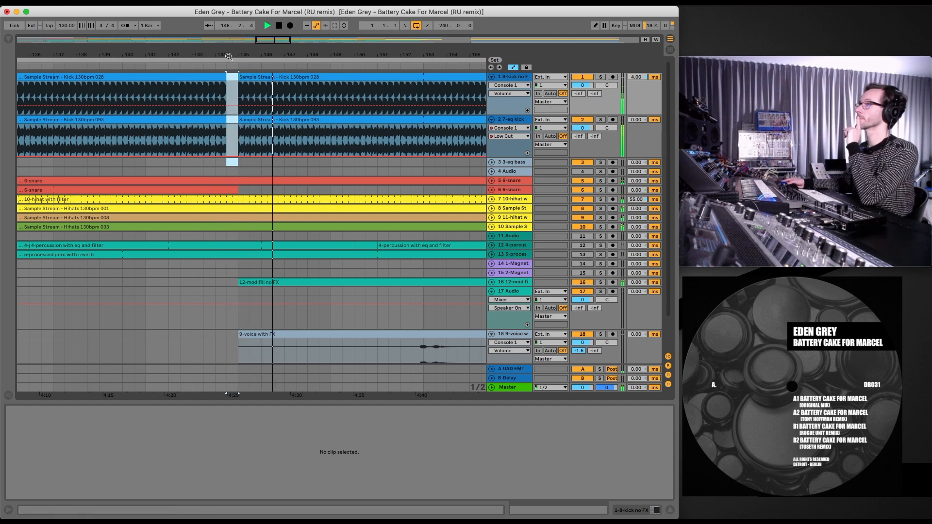
# Step: Shorten the kick break before bar 145 by extending the clips on tracks 1 and 2 to 144.4.1, and play from about bar 143
pyautogui.moveTo(228, 57); pyautogui.dragTo(250, 78)
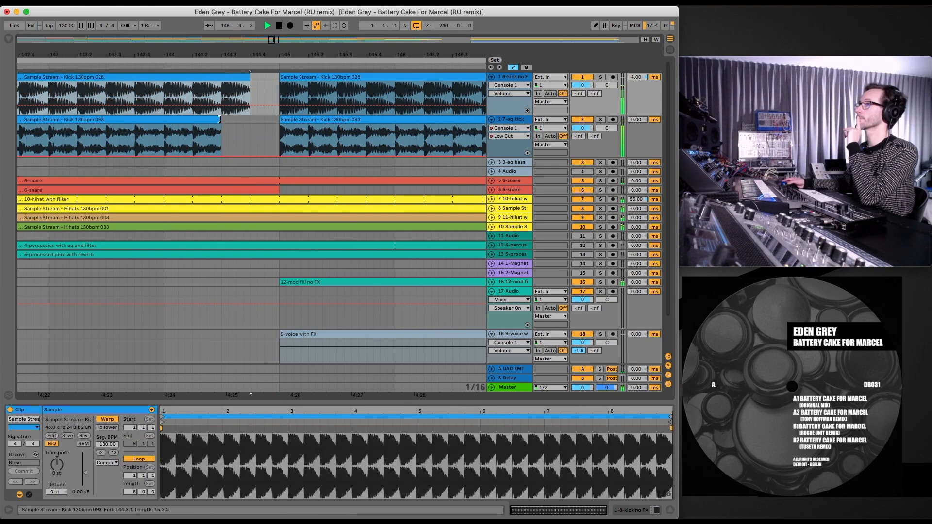
pyautogui.moveTo(222, 118); pyautogui.dragTo(249, 120)
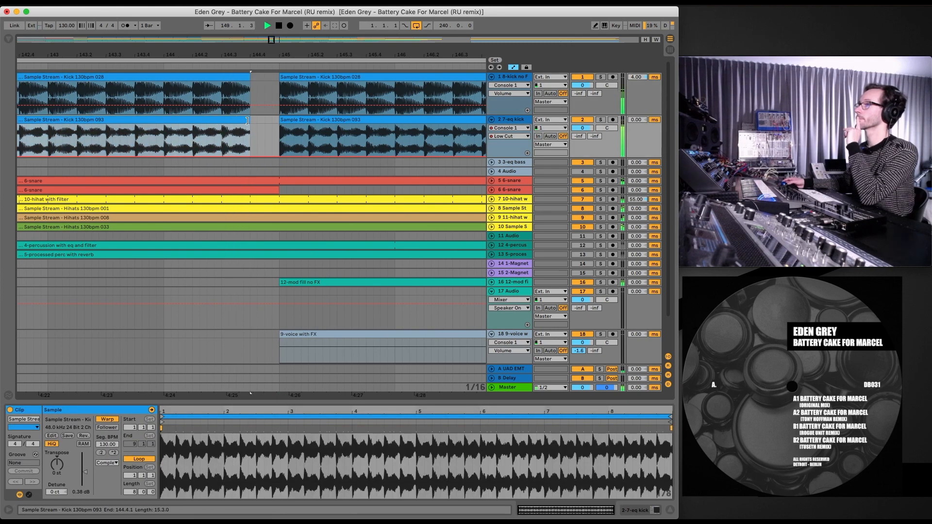
pyautogui.click(70, 68)
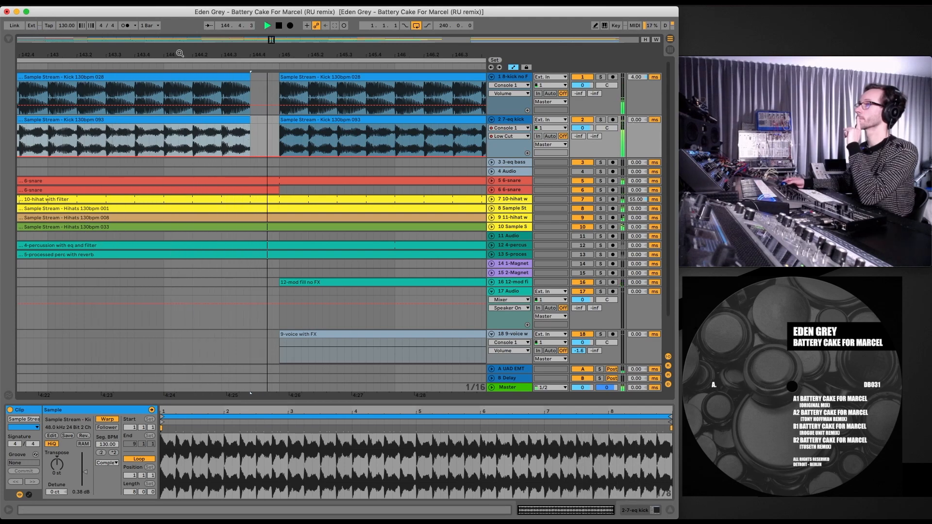
pyautogui.moveTo(180, 54); pyautogui.dragTo(203, 13)
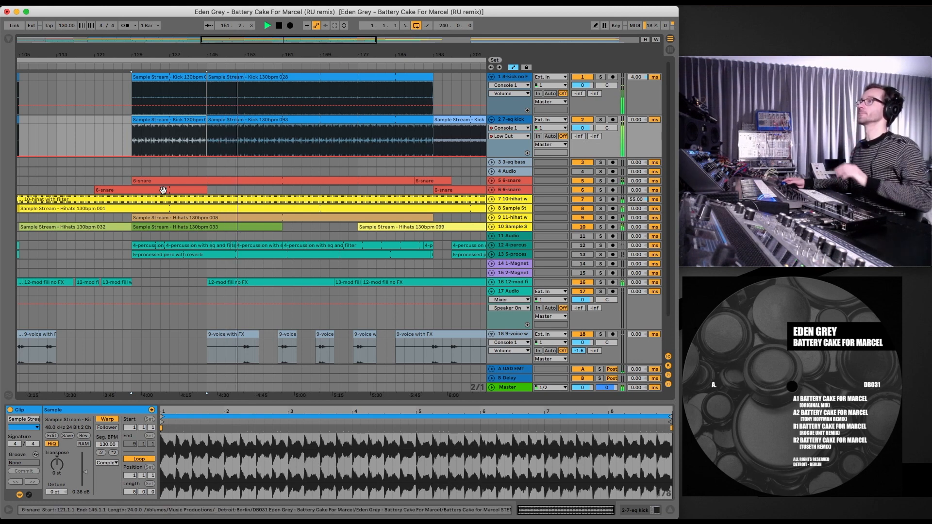
# Step: Copy track 6's snare clip to bar 145, loop two beats of it from 55.4.1, and trim the copy to end at bar 147
pyautogui.moveTo(111, 190); pyautogui.dragTo(223, 190)
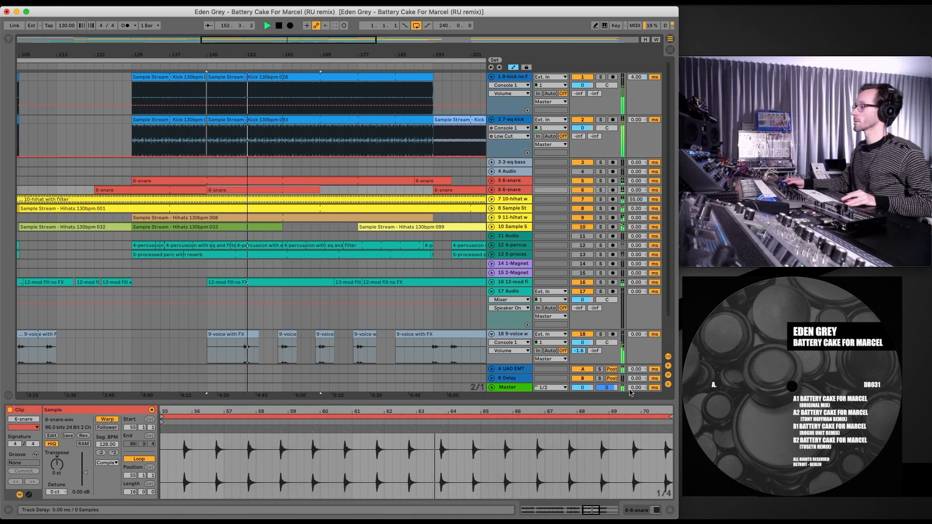
pyautogui.moveTo(670, 414)
pyautogui.mouseDown()
pyautogui.moveTo(286, 417)
pyautogui.moveTo(201, 428)
pyautogui.moveTo(186, 416)
pyautogui.mouseUp()
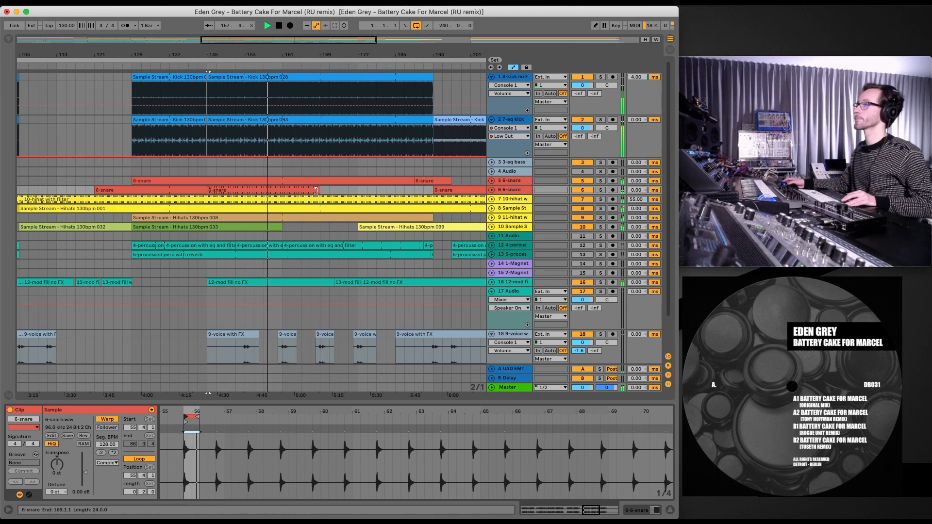
pyautogui.moveTo(316, 191); pyautogui.dragTo(220, 197)
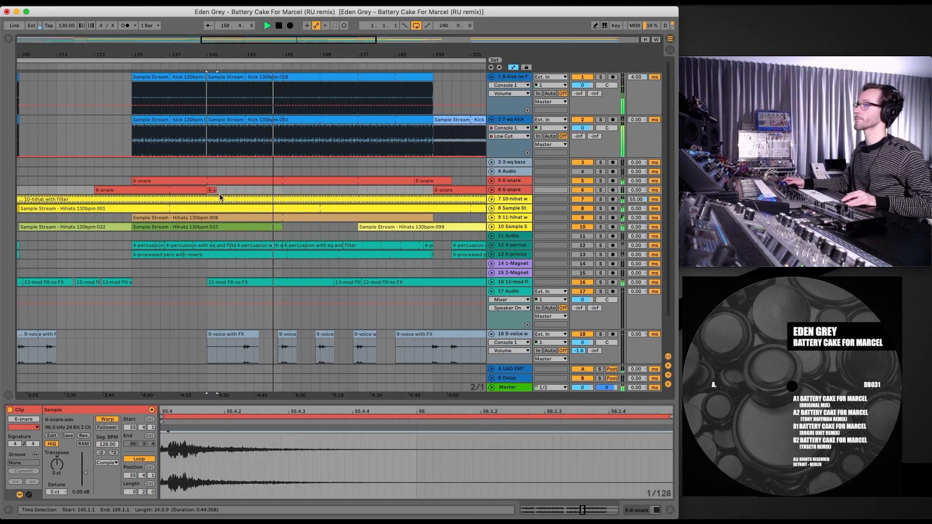
# Step: Move the short snare copy on track 6 to 144.4.1 and trim it to one beat, ending at 145.1.1
pyautogui.moveTo(206, 54); pyautogui.dragTo(207, 92)
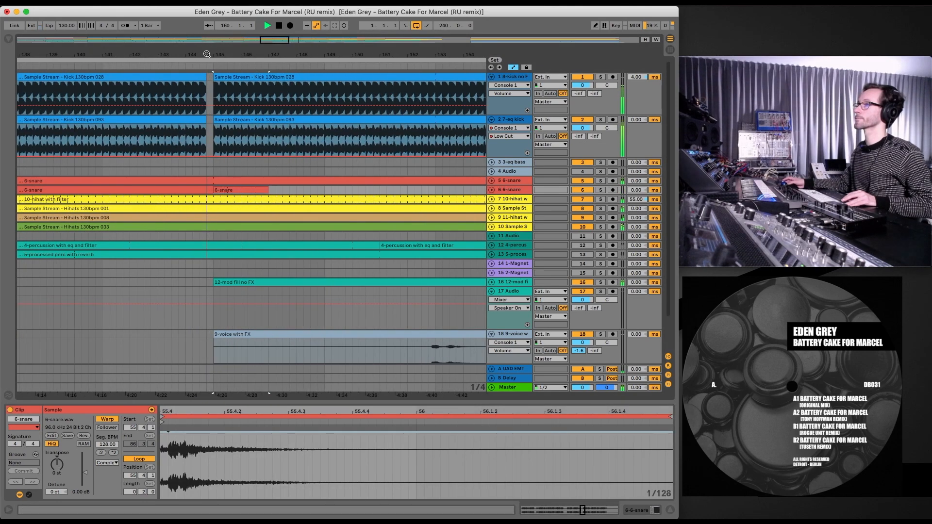
pyautogui.moveTo(220, 191); pyautogui.dragTo(216, 194)
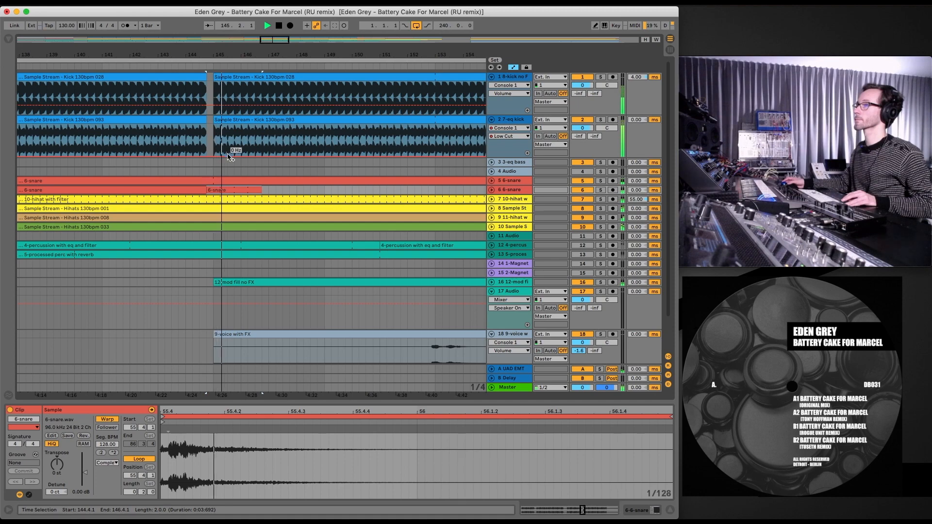
pyautogui.moveTo(262, 190); pyautogui.dragTo(208, 194)
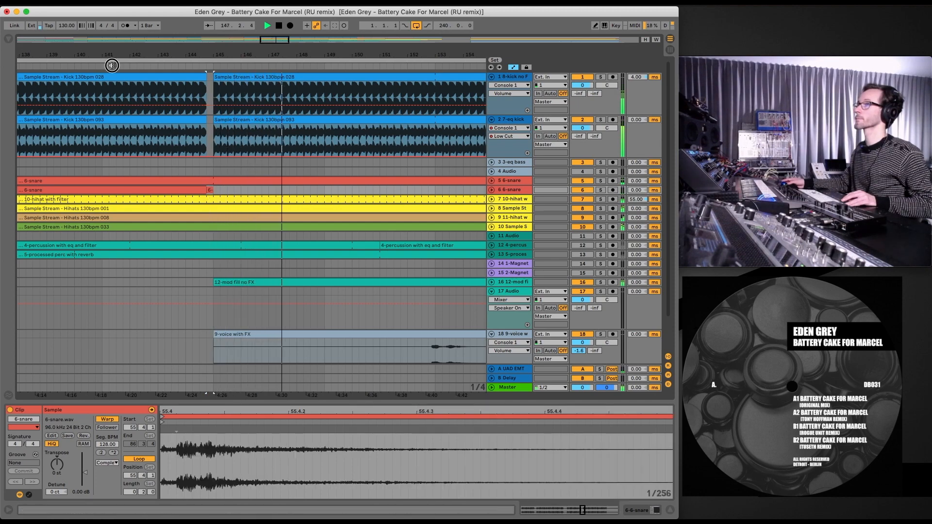
# Step: Copy the one-beat snare clip from 144.4.1 on track 6 to 197.1.1 on track 5
pyautogui.moveTo(125, 43); pyautogui.dragTo(128, 23)
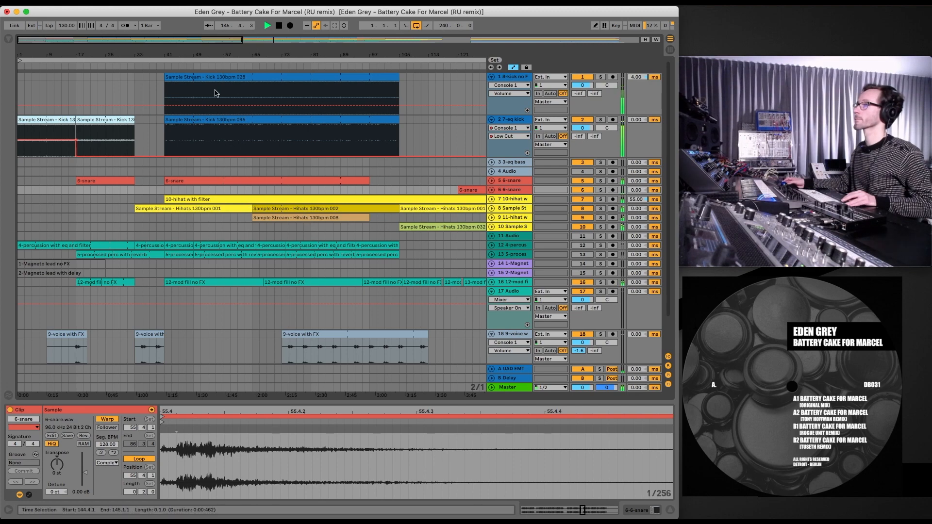
pyautogui.moveTo(156, 41); pyautogui.dragTo(156, 24)
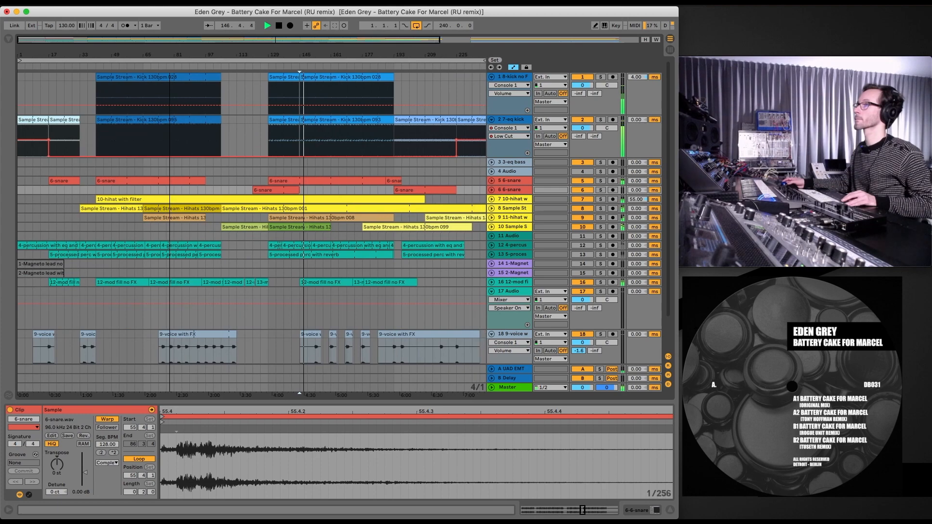
pyautogui.moveTo(371, 55); pyautogui.dragTo(372, 77)
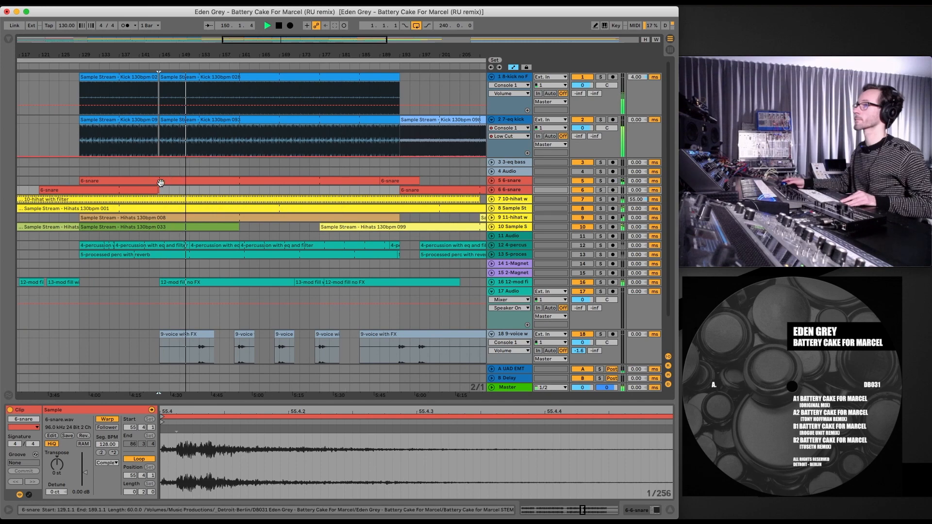
pyautogui.moveTo(158, 191)
pyautogui.mouseDown()
pyautogui.moveTo(389, 162)
pyautogui.moveTo(423, 181)
pyautogui.mouseUp()
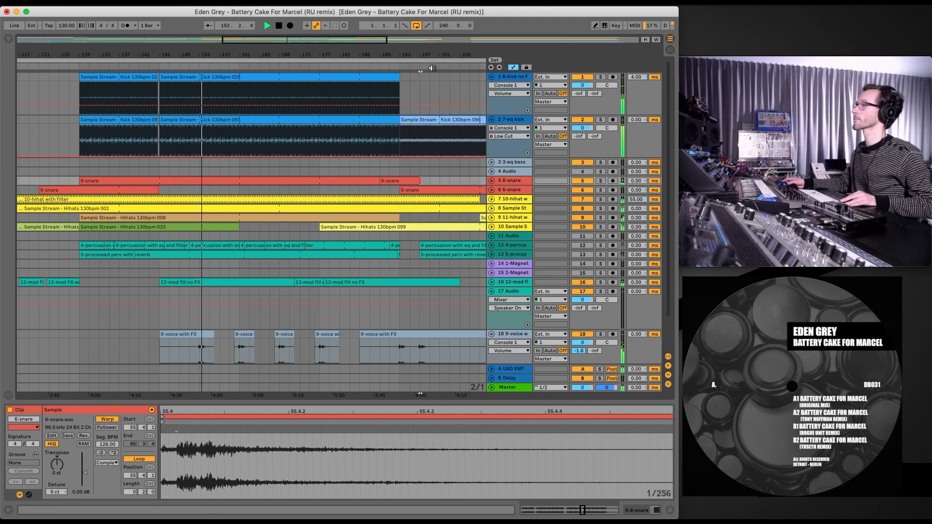
pyautogui.moveTo(429, 55); pyautogui.dragTo(422, 124)
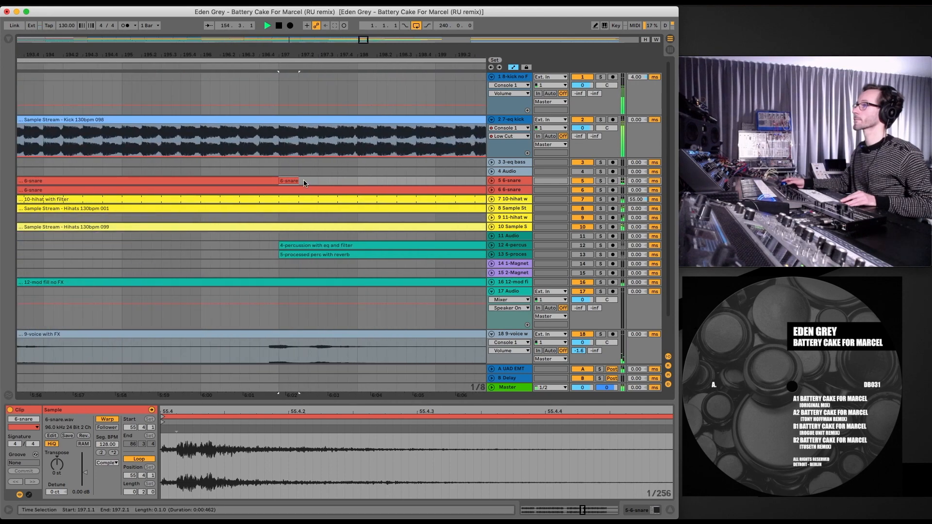
# Step: Extend the snare clip at bar 197 to one bar, duplicate it at bar 198, and set the copy's loop length to one beat
pyautogui.moveTo(299, 182); pyautogui.dragTo(358, 179)
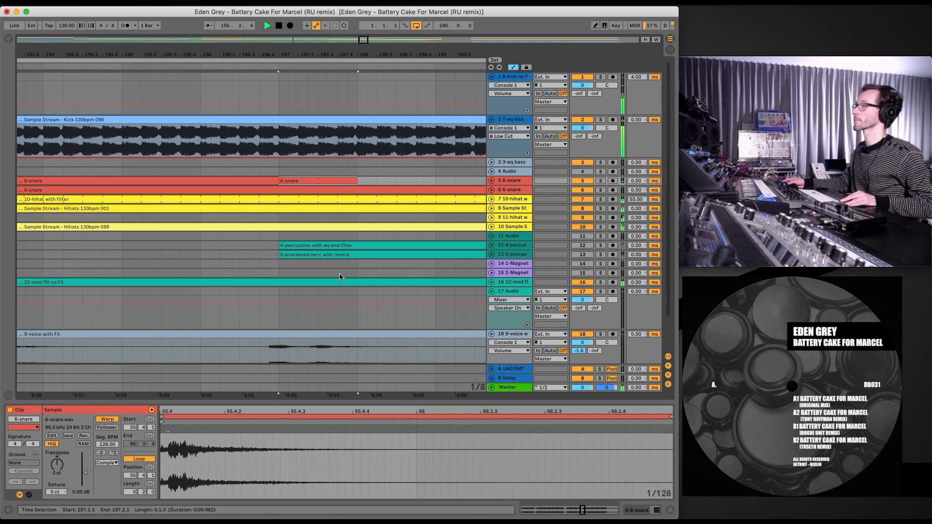
pyautogui.moveTo(297, 180); pyautogui.dragTo(380, 181)
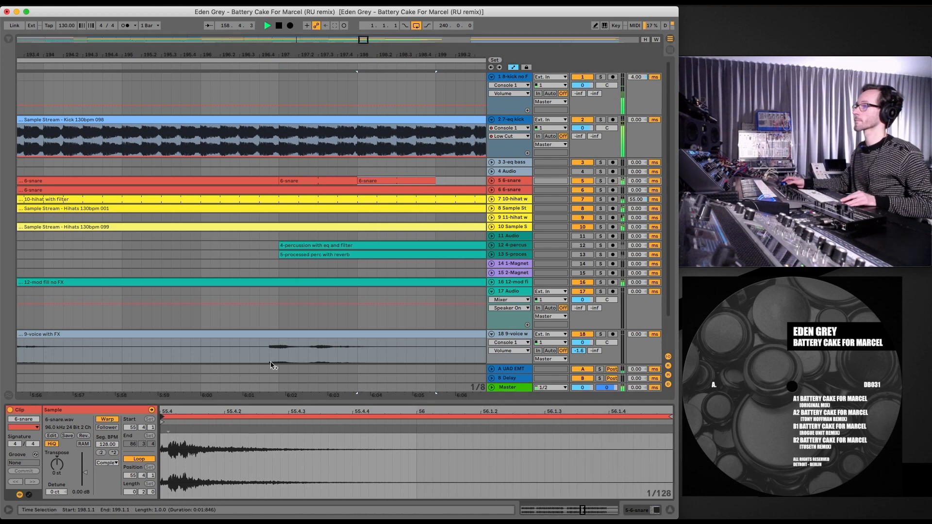
pyautogui.moveTo(511, 407); pyautogui.dragTo(510, 395)
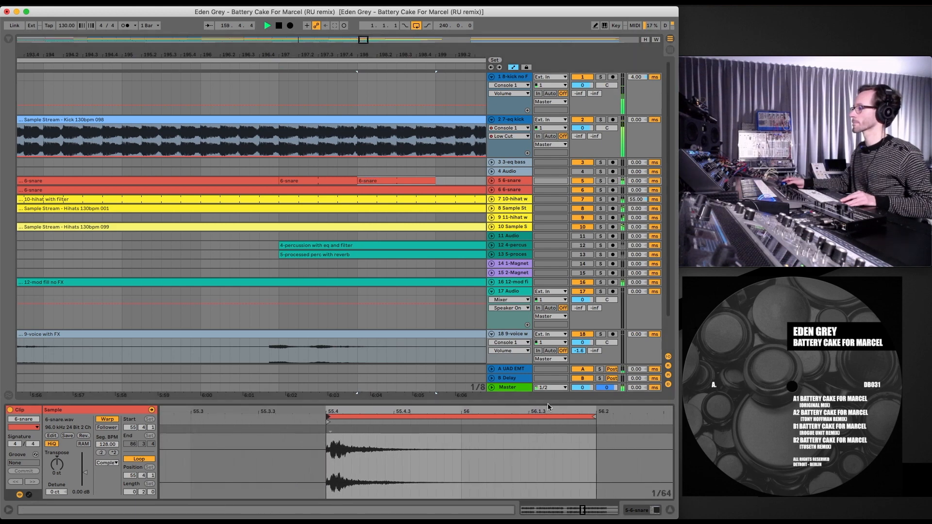
pyautogui.moveTo(594, 418); pyautogui.dragTo(463, 415)
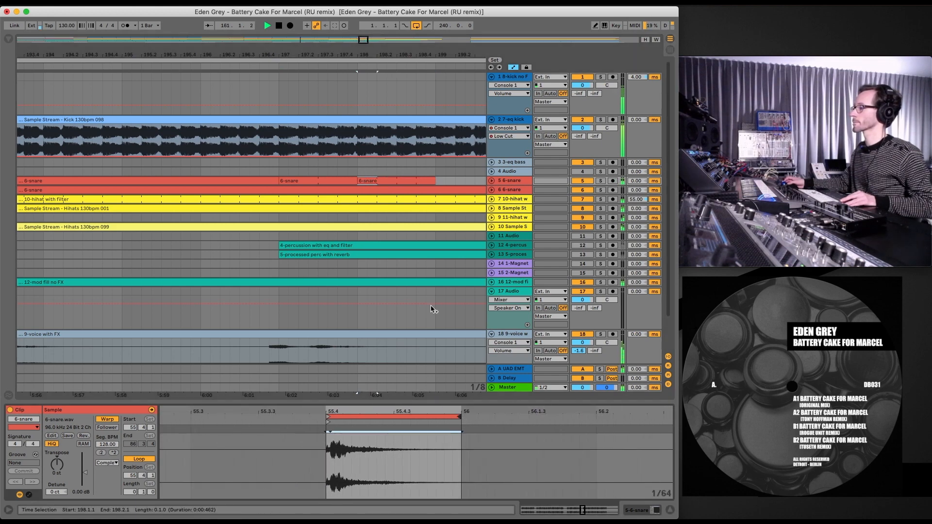
# Step: Move the two one-bar snare loops on track 5 from bar 197 to bar 191, just before the kick change
pyautogui.moveTo(363, 42); pyautogui.dragTo(363, 14)
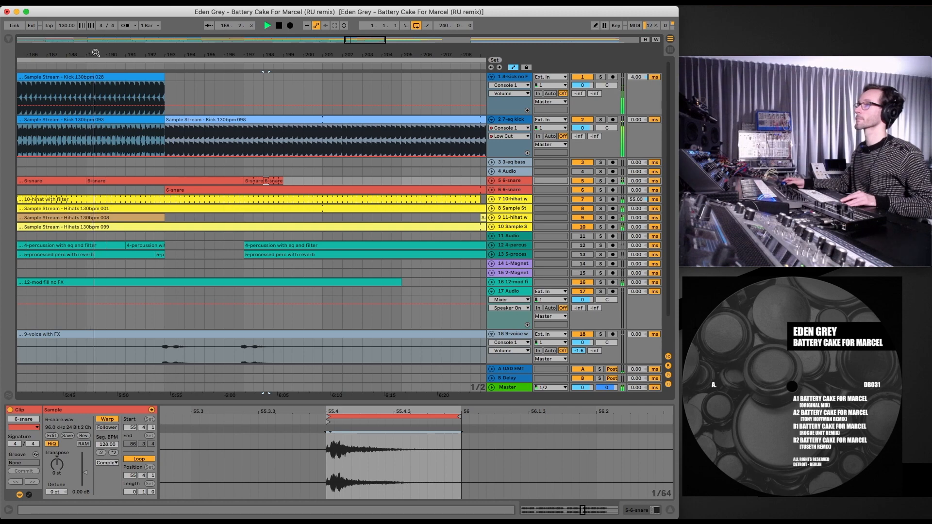
pyautogui.moveTo(92, 41); pyautogui.dragTo(332, 19)
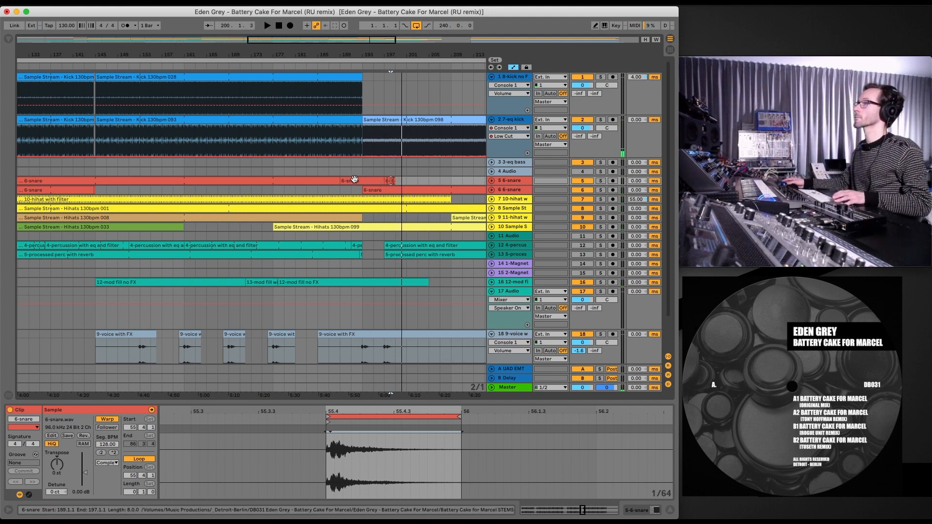
pyautogui.click(394, 183)
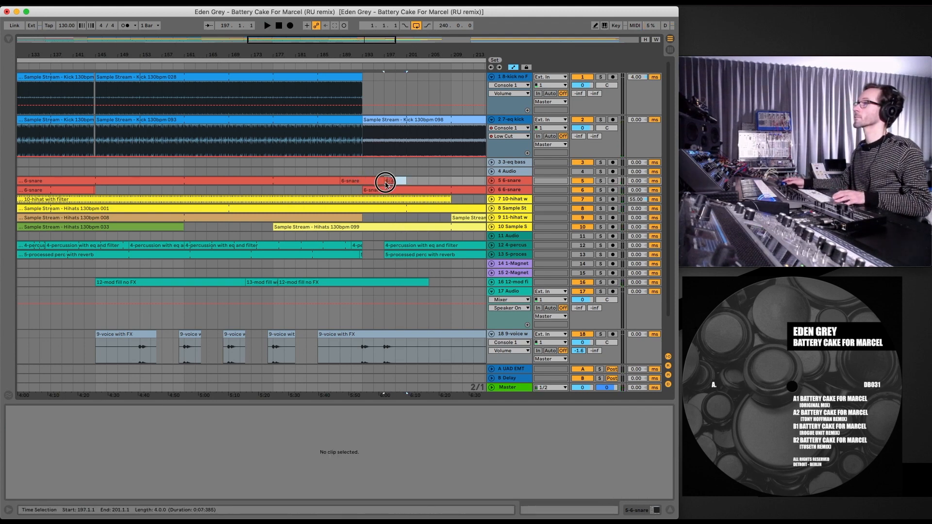
pyautogui.click(386, 183)
pyautogui.moveTo(386, 181); pyautogui.dragTo(353, 185)
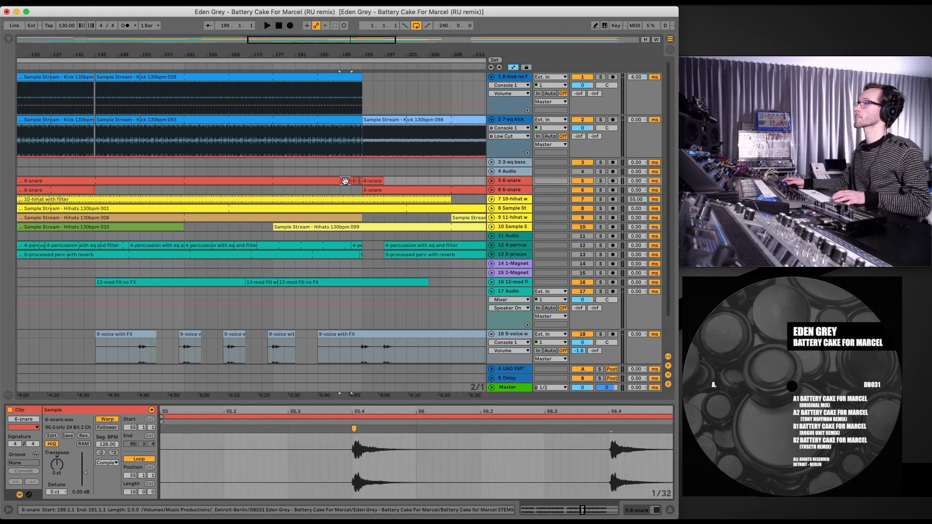
# Step: Delete the two-bar snare clip at bars 189 to 191 on track 5 and play from about bar 185
pyautogui.moveTo(417, 411); pyautogui.dragTo(417, 360)
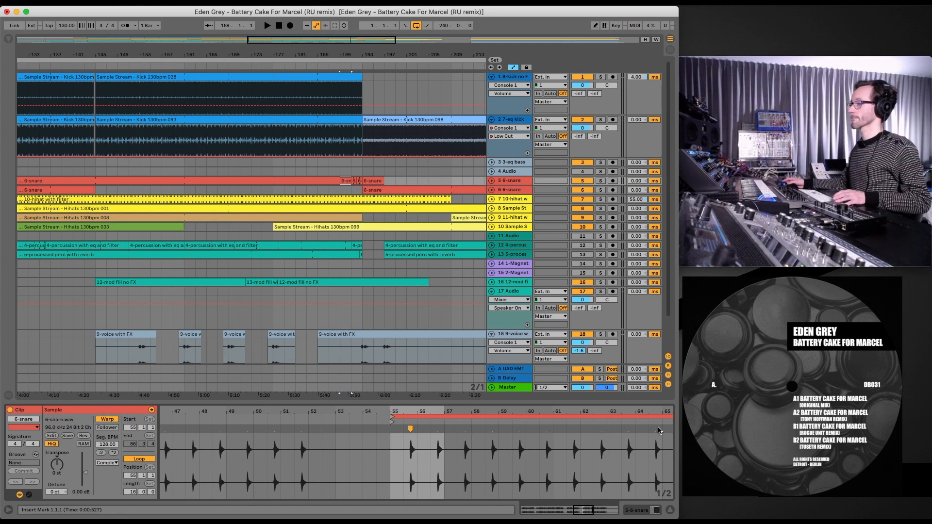
pyautogui.moveTo(417, 360); pyautogui.dragTo(587, 330)
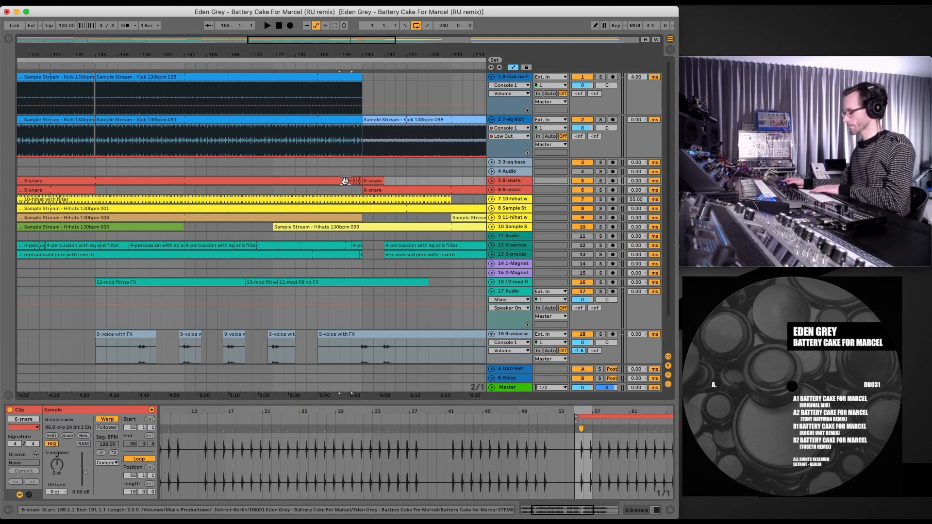
pyautogui.press('Delete')
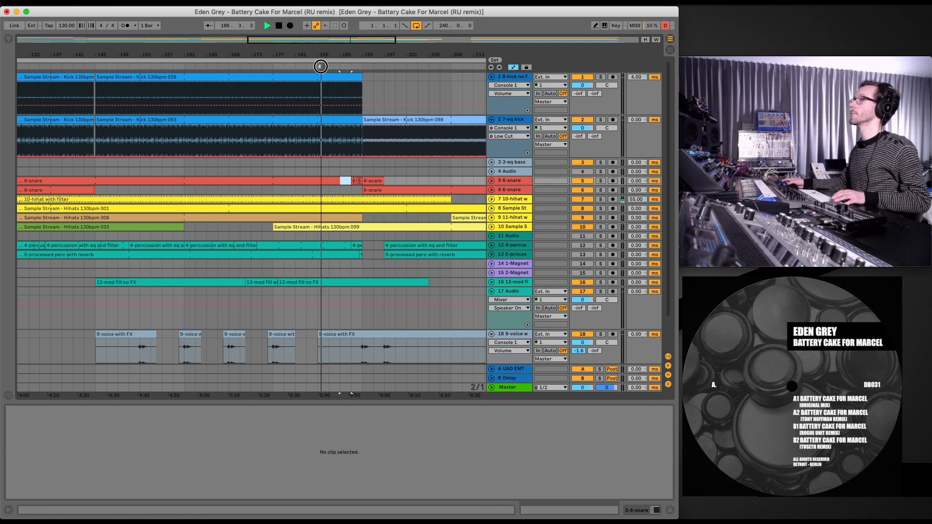
# Step: Copy the one-bar snare loop at bar 191 on track 5 to bar 192 and set the copy's loop length to 0.0.3
pyautogui.moveTo(348, 57); pyautogui.dragTo(316, 126)
pyautogui.moveTo(303, 182)
pyautogui.mouseDown()
pyautogui.moveTo(255, 181)
pyautogui.moveTo(334, 180)
pyautogui.mouseUp()
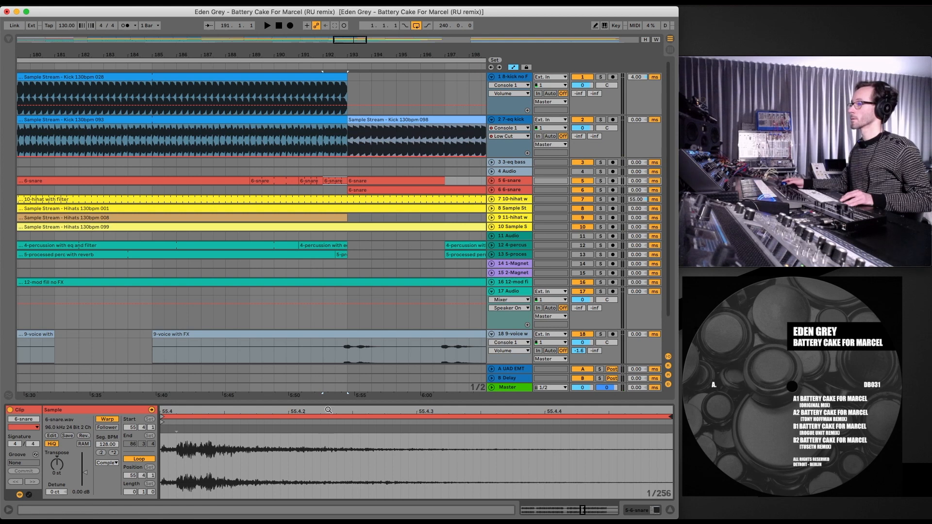
pyautogui.moveTo(329, 410); pyautogui.dragTo(340, 408)
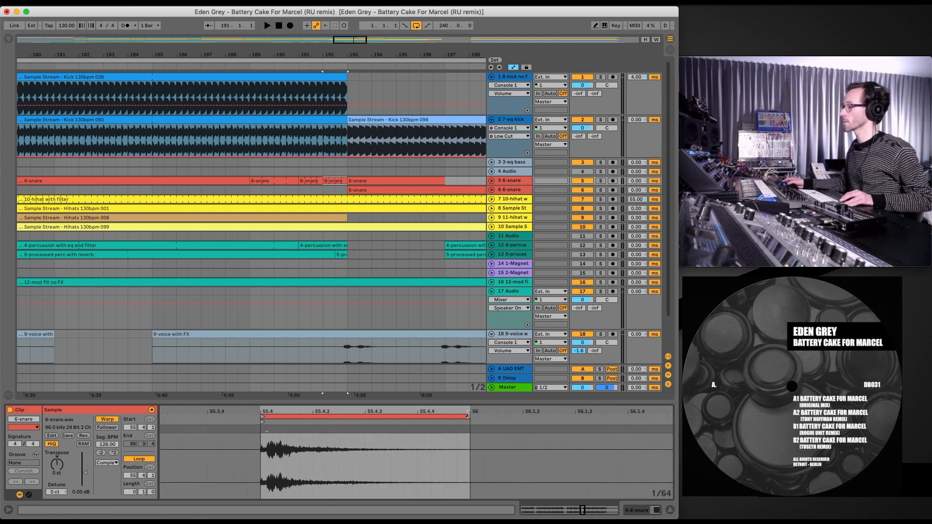
pyautogui.moveTo(468, 415); pyautogui.dragTo(422, 416)
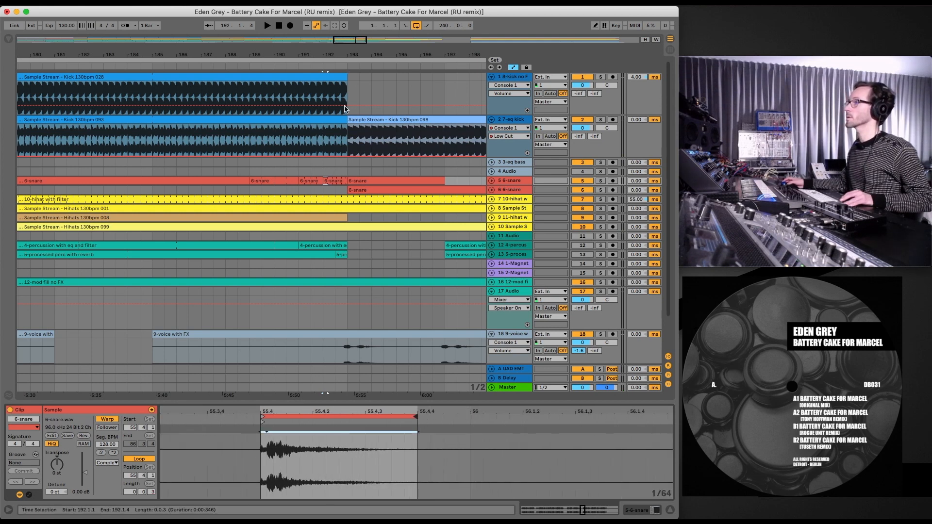
# Step: Create a separate snare clip from 192.3.2 to 192.4.4 on track 5 and set its loop length to 0.0.2
pyautogui.moveTo(341, 56); pyautogui.dragTo(322, 77)
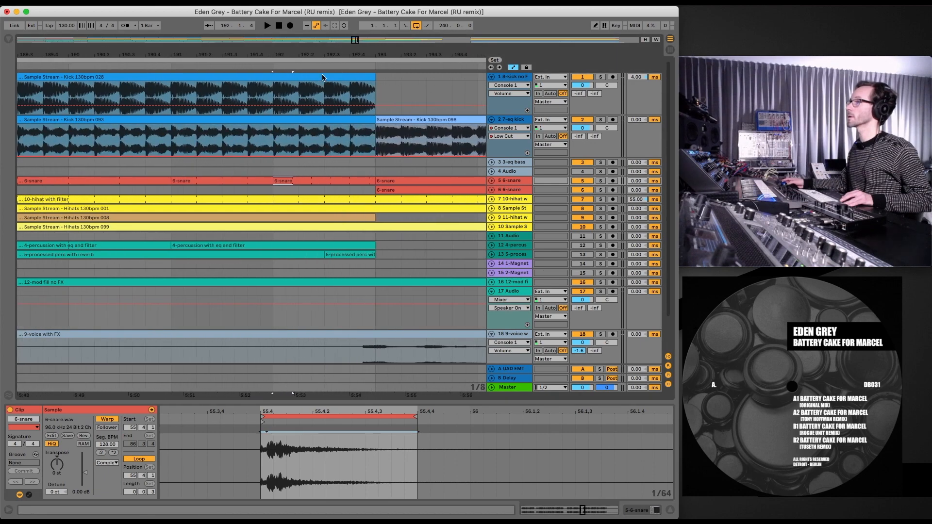
pyautogui.moveTo(279, 181); pyautogui.dragTo(340, 185)
pyautogui.moveTo(344, 55); pyautogui.dragTo(339, 189)
pyautogui.moveTo(338, 181); pyautogui.dragTo(307, 180)
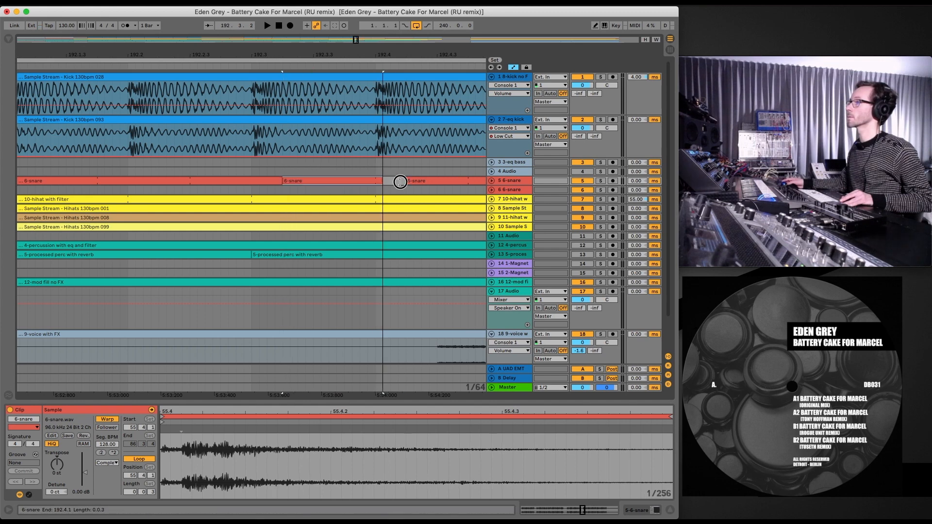
pyautogui.moveTo(400, 182); pyautogui.dragTo(469, 180)
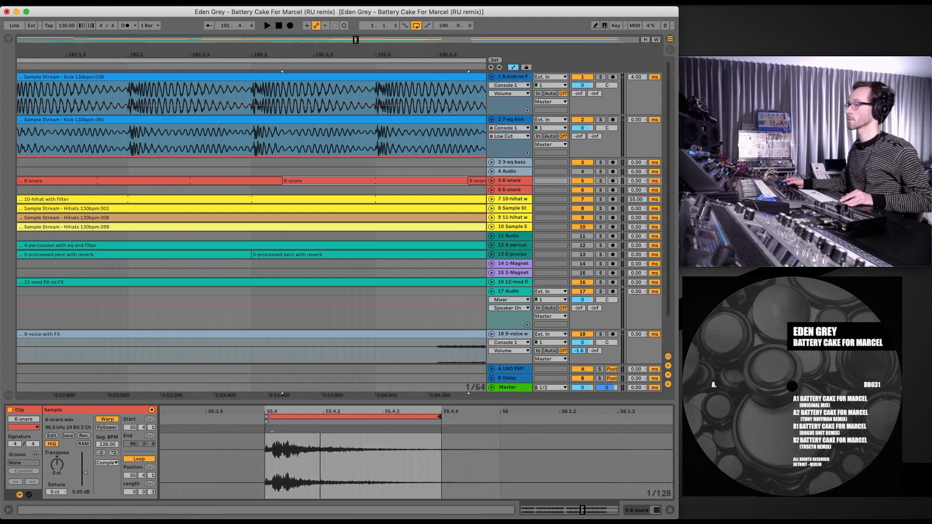
pyautogui.moveTo(439, 417); pyautogui.dragTo(382, 415)
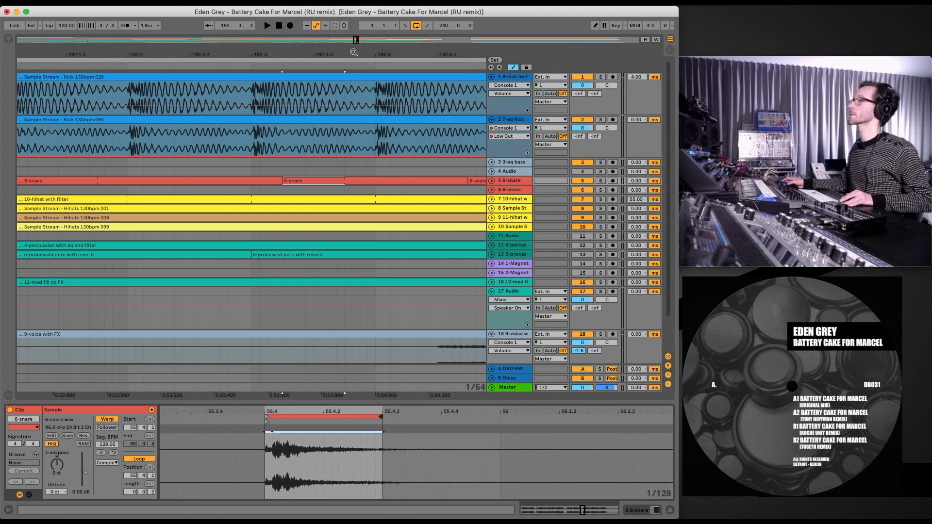
# Step: Delete the short snare remnant from 192.4.4 to 193.1.1 on track 5 and extend the fast snare-roll clip to 193.1.1
pyautogui.moveTo(354, 42); pyautogui.dragTo(347, 42)
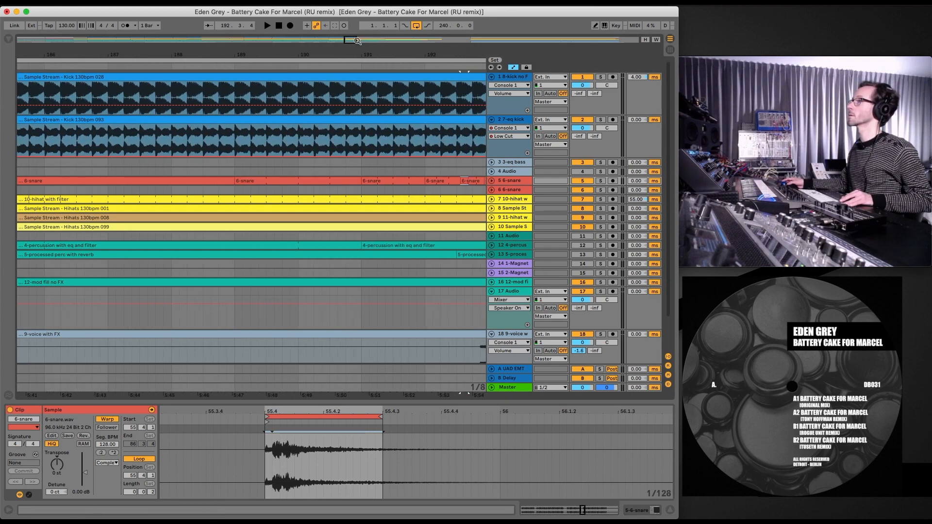
pyautogui.moveTo(354, 41); pyautogui.dragTo(354, 55)
pyautogui.click(447, 180)
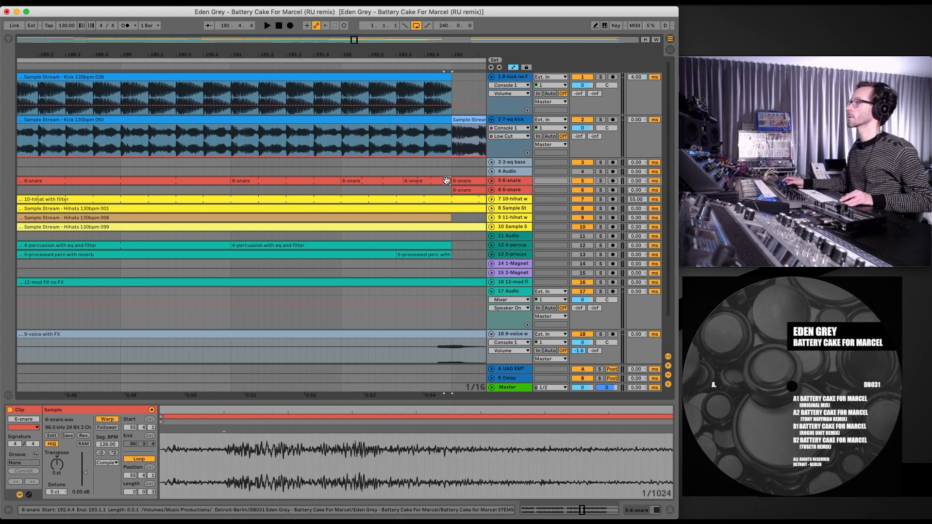
pyautogui.press('Delete')
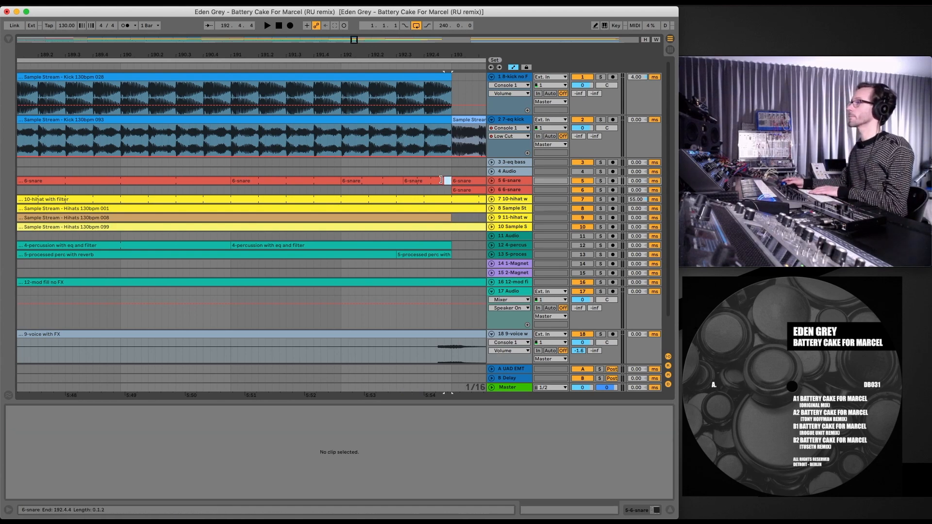
pyautogui.click(447, 181)
pyautogui.moveTo(448, 181); pyautogui.dragTo(451, 181)
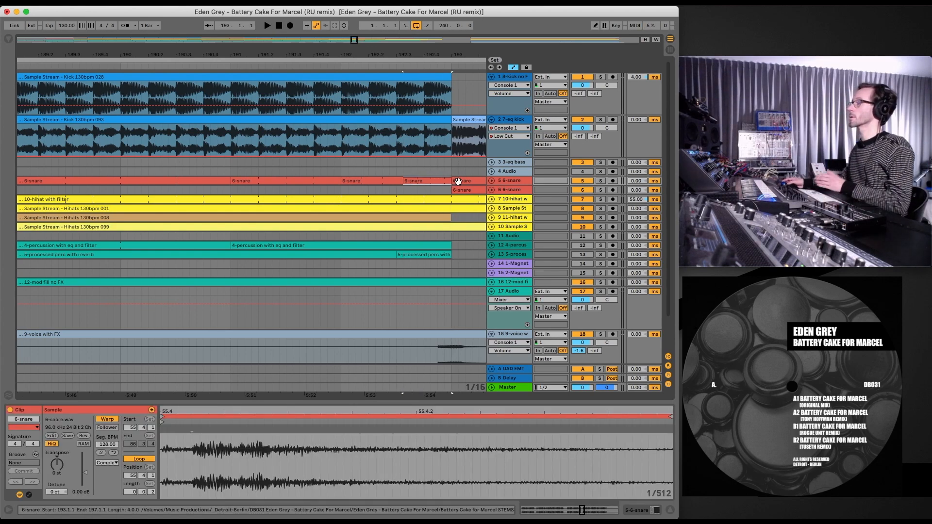
# Step: Loop one bar from 59.4.1 in the track 5 snare clip at bar 193 and warp the following hit out to about bar 63
pyautogui.moveTo(200, 411); pyautogui.dragTo(200, 384)
pyautogui.moveTo(189, 423)
pyautogui.mouseDown()
pyautogui.moveTo(216, 428)
pyautogui.moveTo(297, 398)
pyautogui.moveTo(314, 410)
pyautogui.mouseUp()
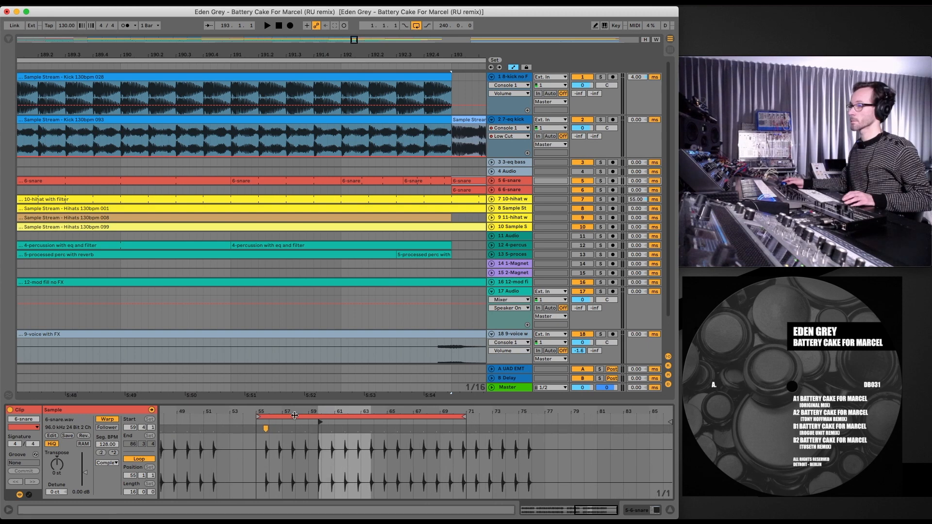
pyautogui.moveTo(258, 416); pyautogui.dragTo(315, 420)
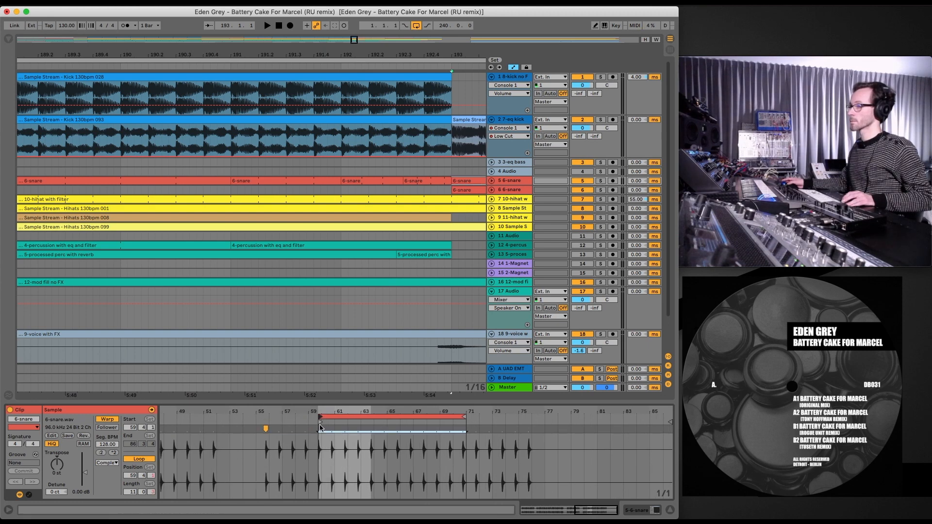
pyautogui.moveTo(465, 416); pyautogui.dragTo(331, 416)
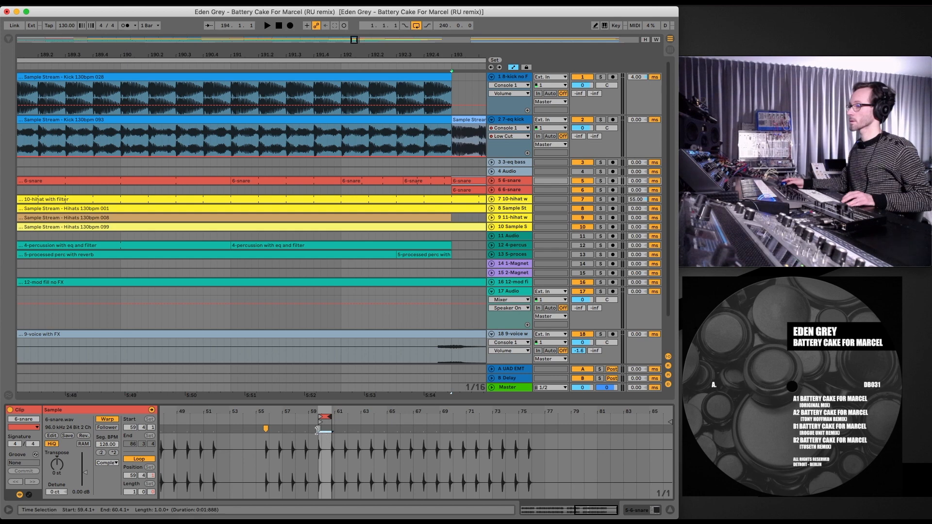
pyautogui.doubleClick(316, 430)
pyautogui.moveTo(330, 429); pyautogui.dragTo(363, 430)
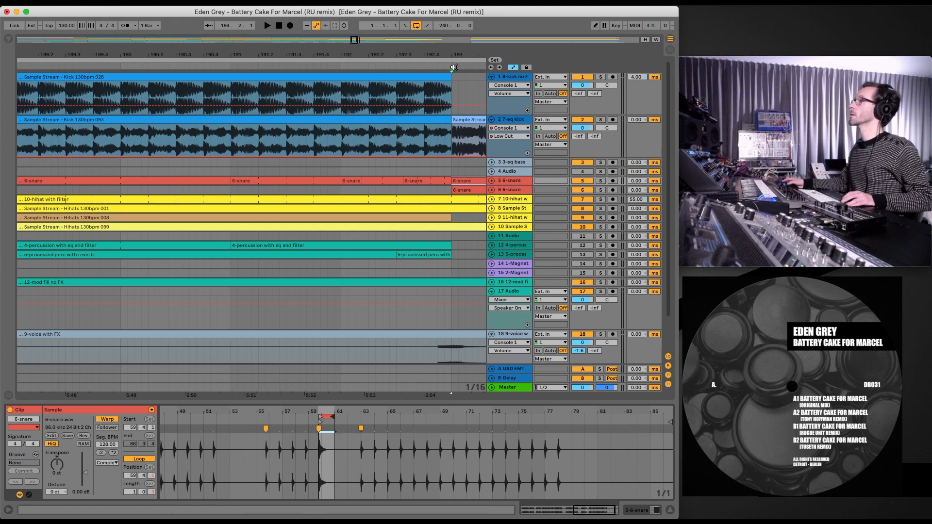
# Step: Shorten the snare clip starting at bar 193 on track 5 so that it ends at 194.2.1
pyautogui.moveTo(451, 64); pyautogui.dragTo(369, 43)
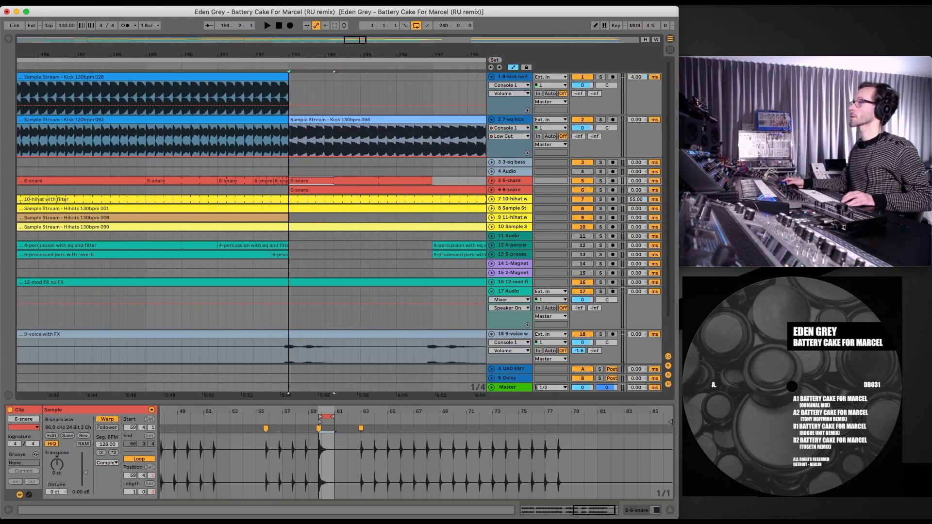
pyautogui.click(433, 183)
pyautogui.moveTo(434, 182); pyautogui.dragTo(334, 190)
# Step: Move the track 6 snare clip to start at 194.1.1 and play the transition into bar 193
pyautogui.click(306, 191)
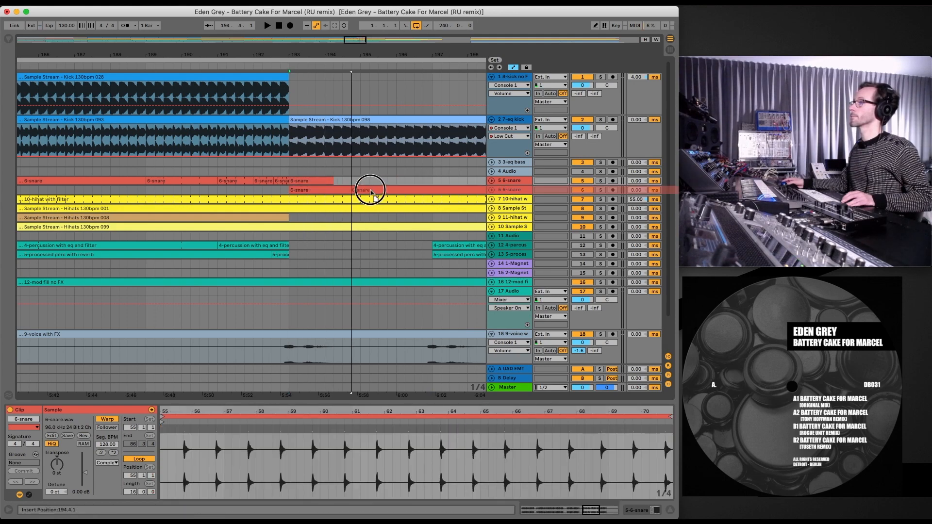
pyautogui.click(450, 190)
pyautogui.moveTo(443, 190); pyautogui.dragTo(338, 190)
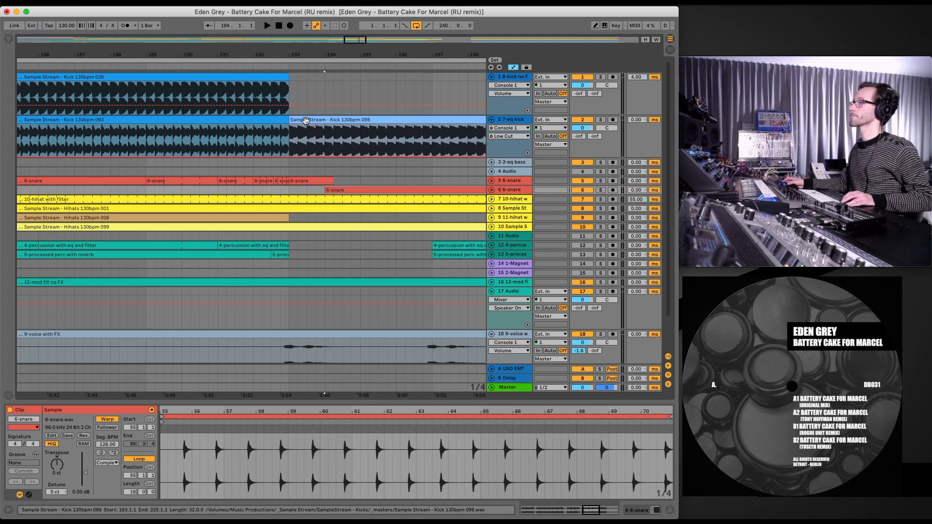
pyautogui.moveTo(253, 67); pyautogui.dragTo(253, 57)
pyautogui.click(229, 67)
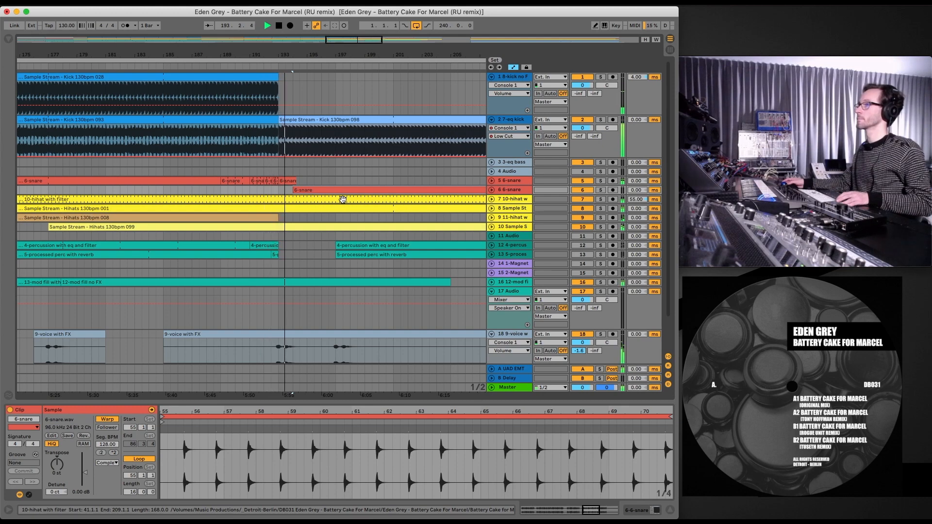
pyautogui.press('space')
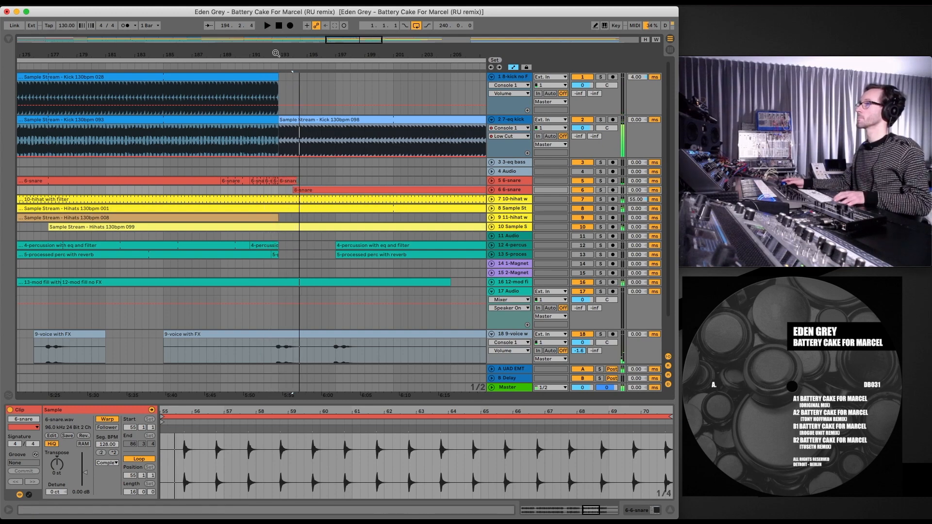
# Step: Move the fast snare-roll clip on track 5 to start at 192.3.1 and play from about bar 191
pyautogui.moveTo(274, 54); pyautogui.dragTo(275, 141)
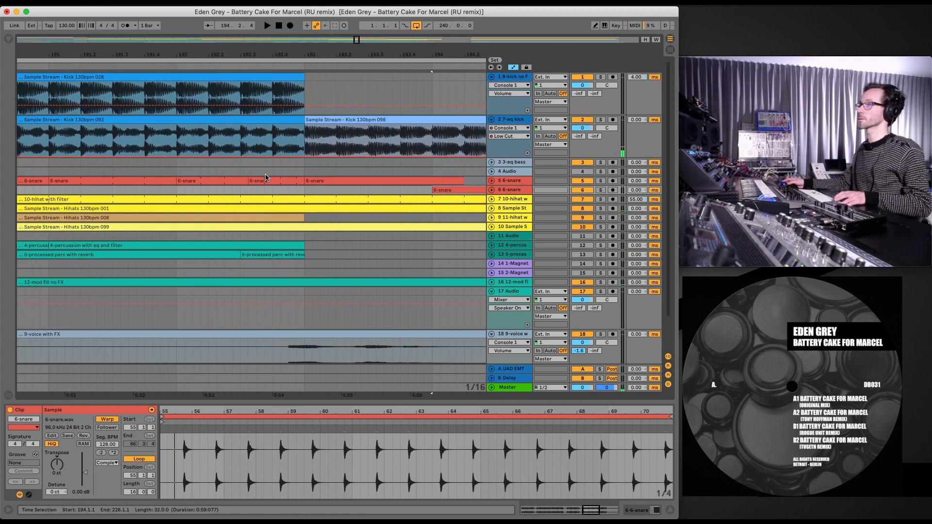
pyautogui.moveTo(255, 180); pyautogui.dragTo(247, 181)
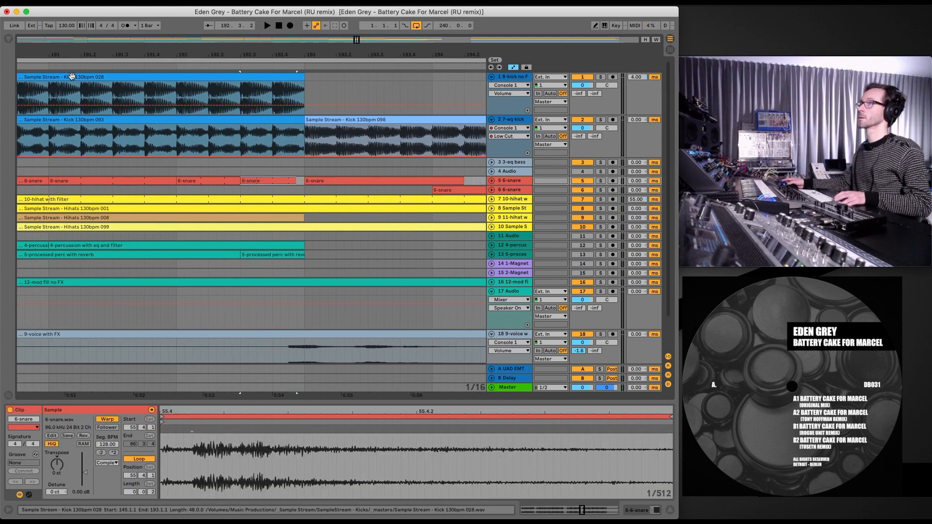
pyautogui.press('space')
# Step: In the track 5 snare clip at bar 193, move the warp marker after the loop back to just past bar 61
pyautogui.click(367, 179)
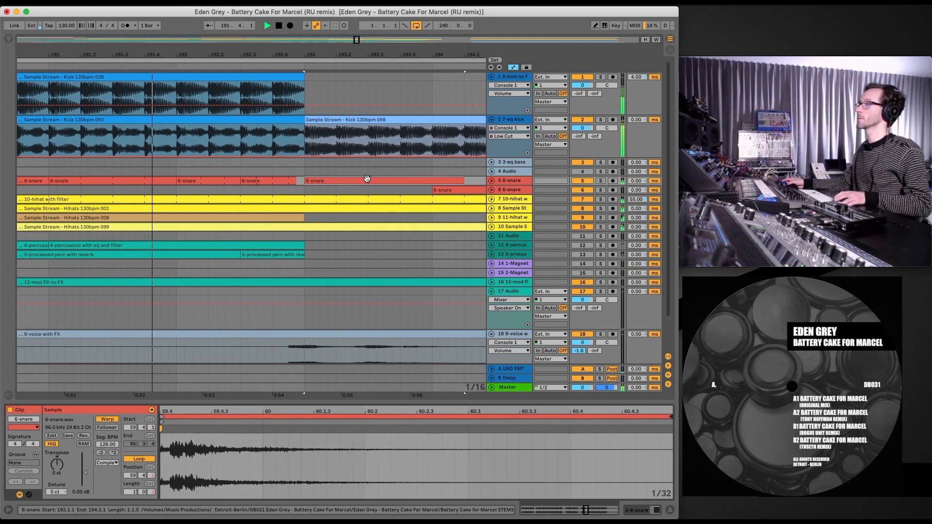
pyautogui.moveTo(382, 412)
pyautogui.mouseDown()
pyautogui.moveTo(382, 373)
pyautogui.moveTo(433, 336)
pyautogui.mouseUp()
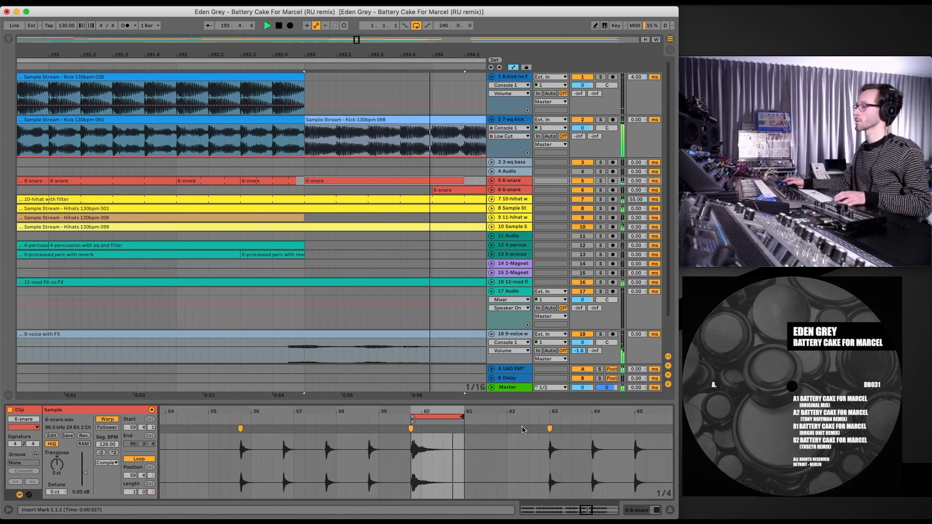
pyautogui.moveTo(549, 429); pyautogui.dragTo(474, 427)
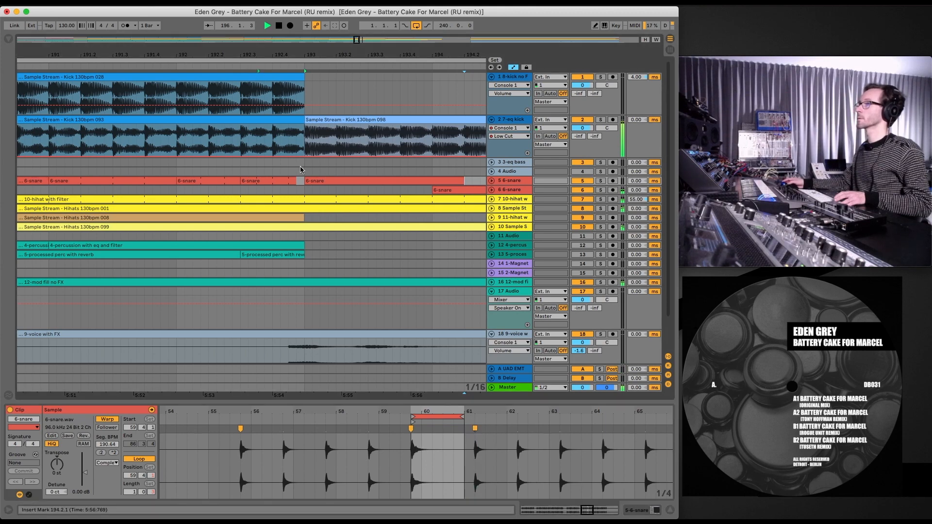
# Step: Extend the snare-roll clip on track 5 to 193.1.1 and move the track 6 snare clip to start at 193.1.1
pyautogui.moveTo(293, 179); pyautogui.dragTo(301, 183)
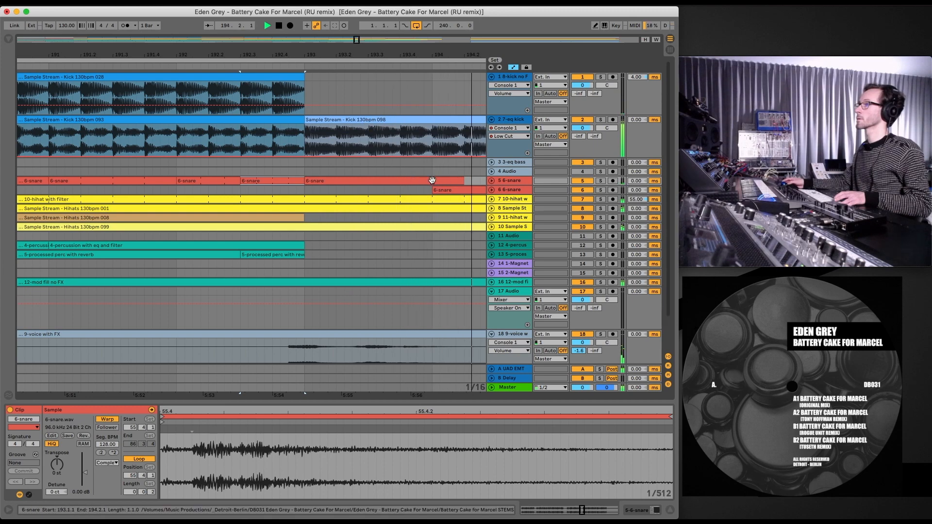
pyautogui.moveTo(446, 191); pyautogui.dragTo(318, 187)
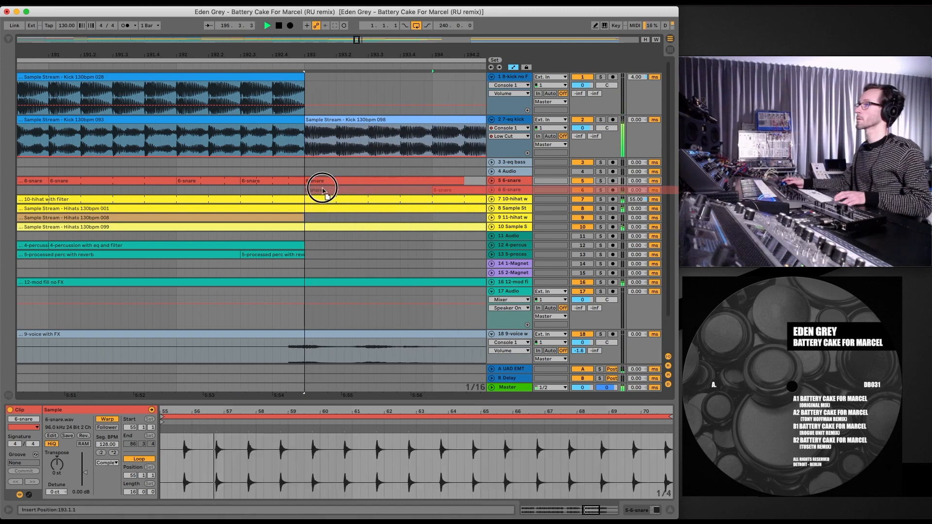
pyautogui.click(288, 66)
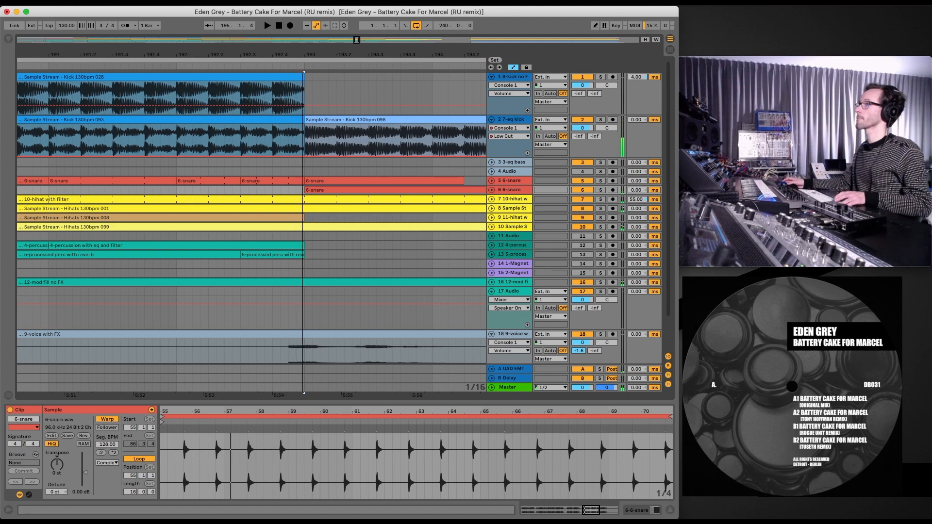
# Step: Play the transition into bar 193 and unfold tracks 5 and 6 to show their snare waveforms
pyautogui.press('-')
pyautogui.press('-')
pyautogui.press('-')
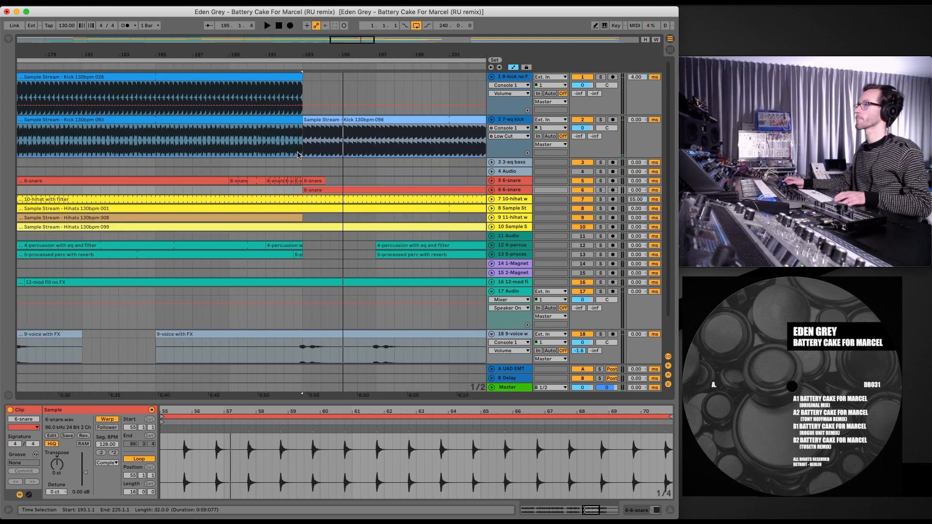
pyautogui.click(285, 79)
pyautogui.press('space')
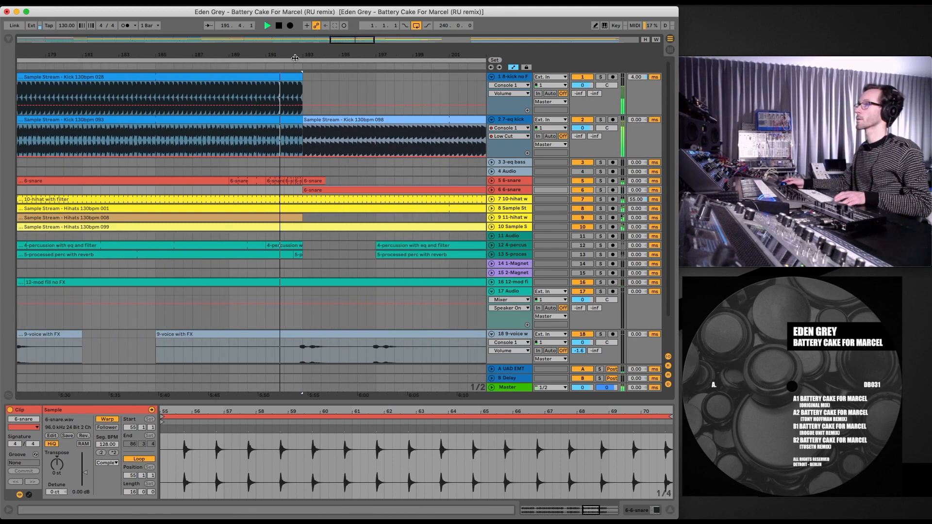
pyautogui.press('+')
pyautogui.press('+')
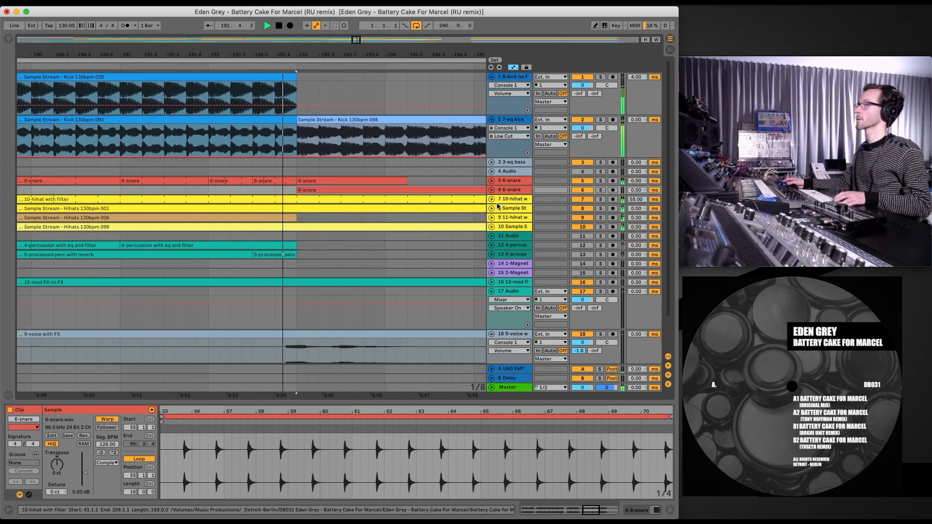
pyautogui.click(492, 190)
pyautogui.click(492, 181)
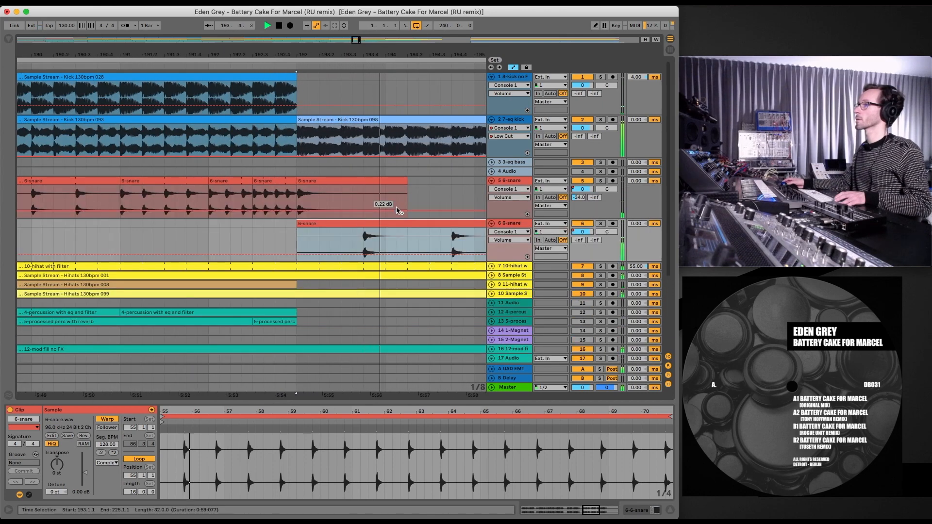
# Step: Shift the final snare-hit clip on track 5 to 193.2.1, extend the roll up to it and play from about bar 191
pyautogui.press('space')
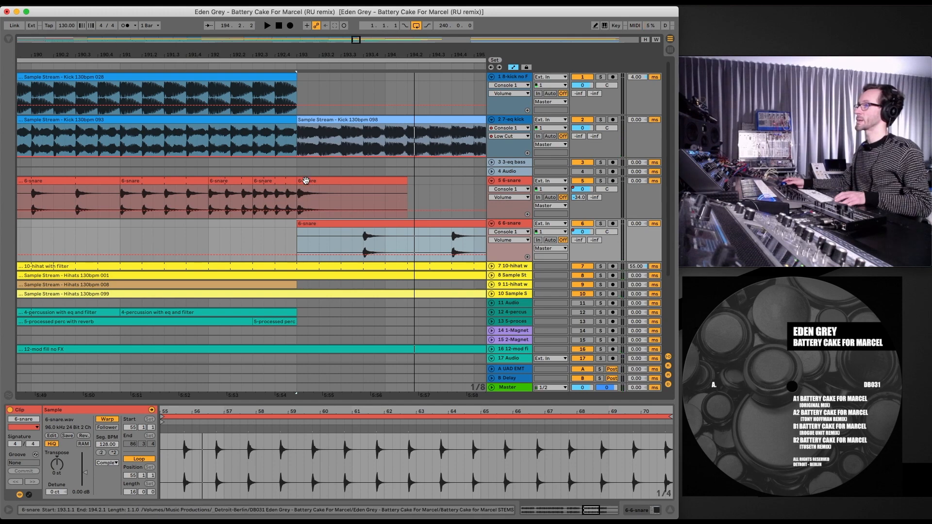
pyautogui.moveTo(306, 180)
pyautogui.mouseDown()
pyautogui.moveTo(328, 183)
pyautogui.moveTo(308, 181)
pyautogui.moveTo(319, 181)
pyautogui.mouseUp()
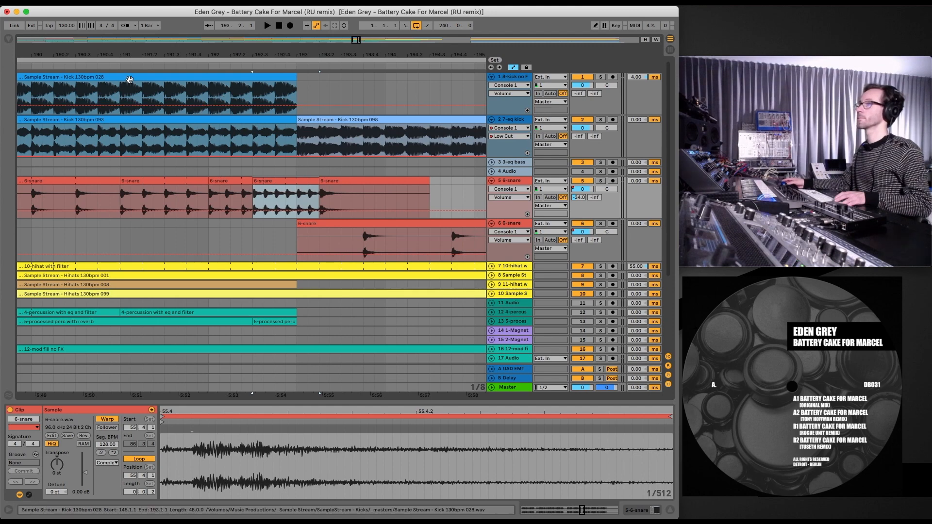
pyautogui.click(116, 66)
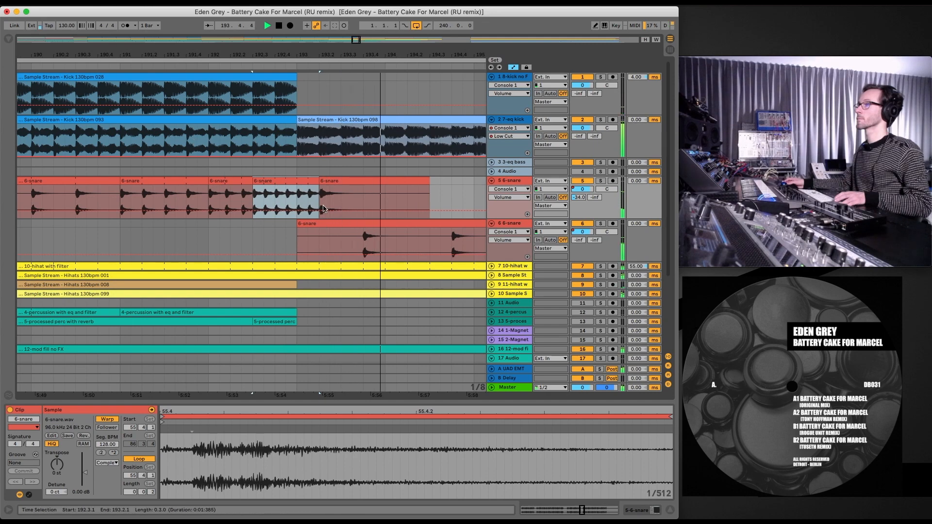
# Step: Move the final snare-hit clip on track 5 to 192.4.3 and play the fill leading into bar 193
pyautogui.click(330, 181)
pyautogui.moveTo(330, 180); pyautogui.dragTo(297, 181)
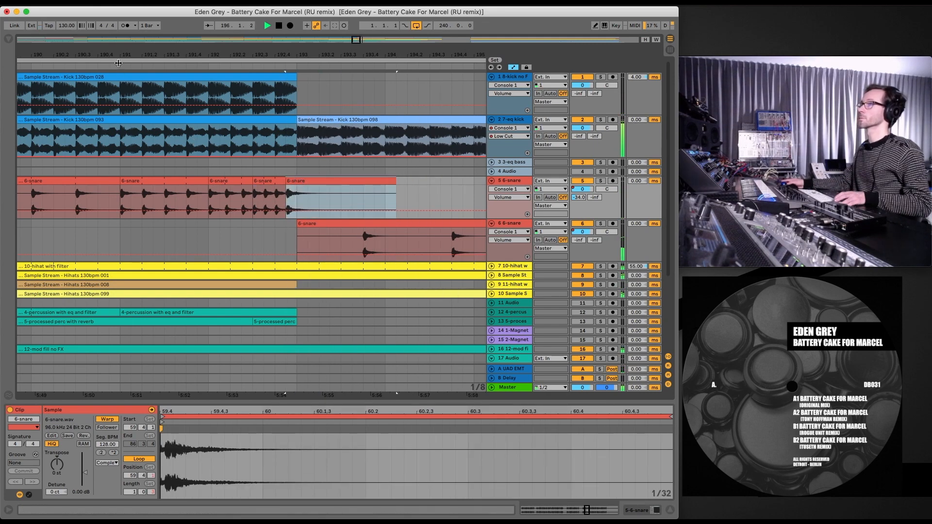
pyautogui.press('super+a')
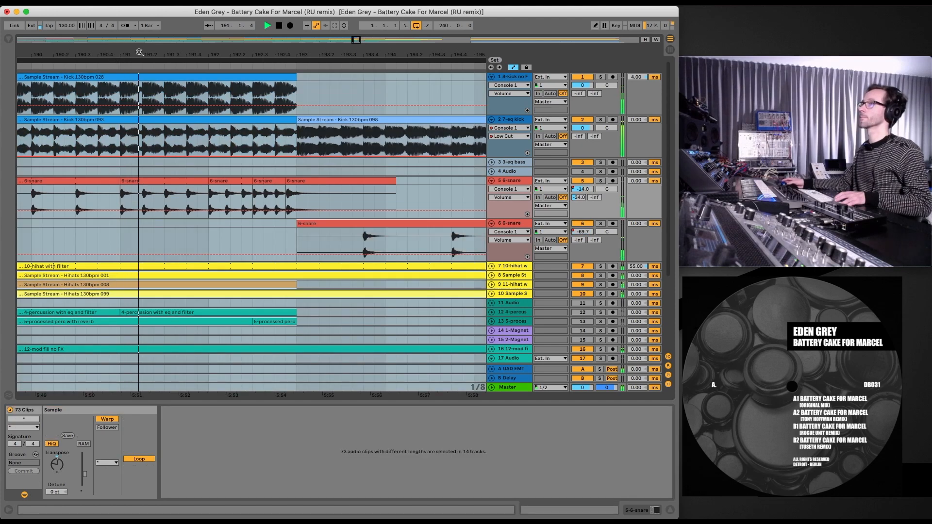
pyautogui.click(344, 78)
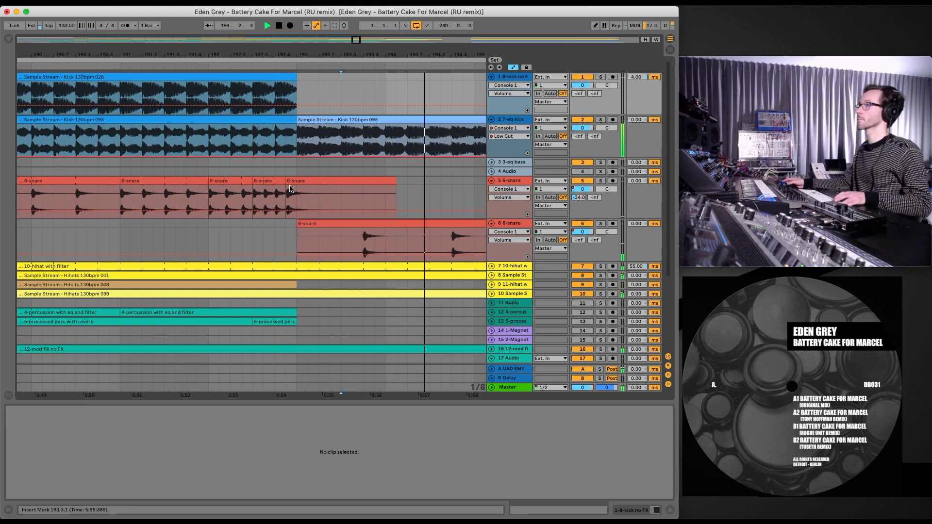
pyautogui.press('space')
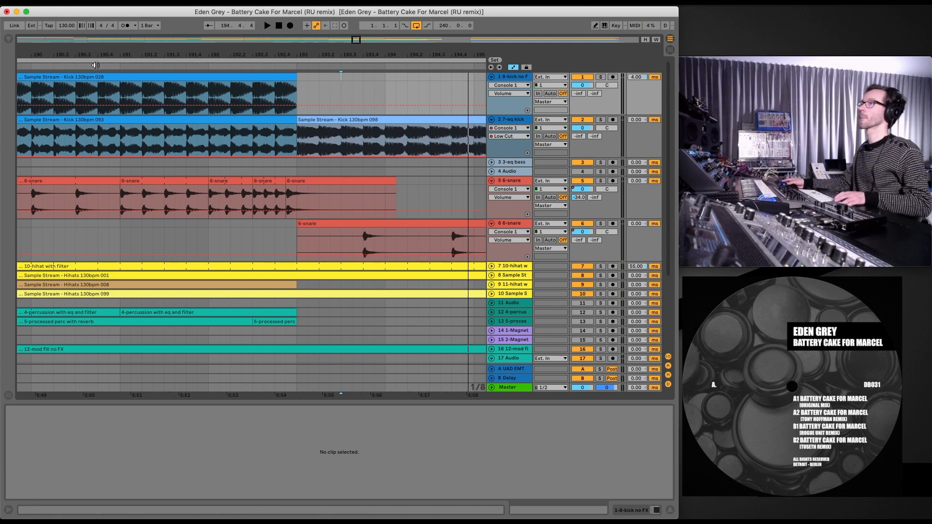
pyautogui.click(96, 65)
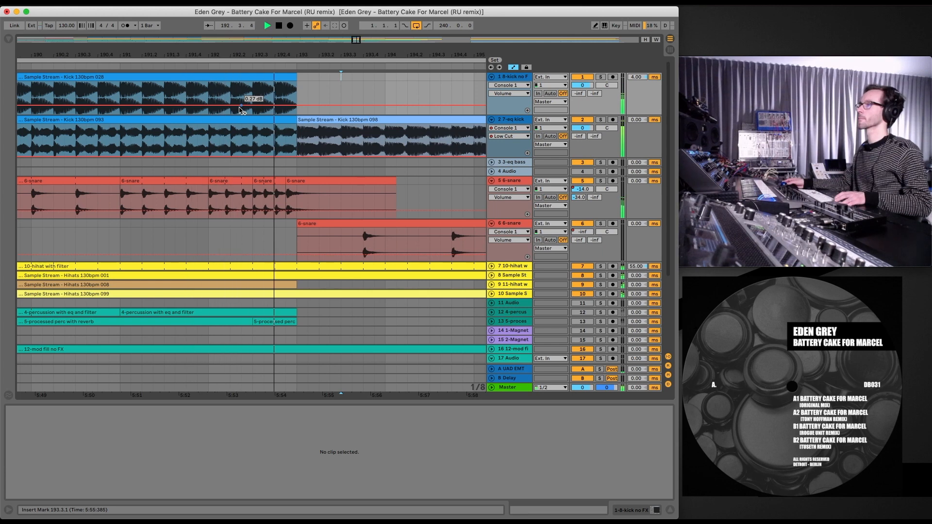
# Step: Move the final snare-hit clip on track 5 to start at 192.4.1 and play the fill from about 190.3
pyautogui.click(292, 180)
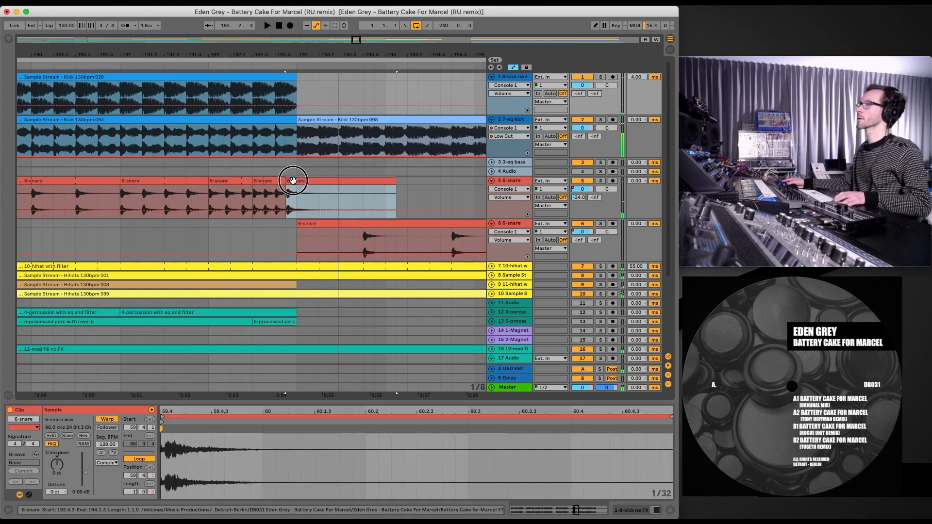
pyautogui.moveTo(293, 181); pyautogui.dragTo(281, 180)
pyautogui.click(89, 65)
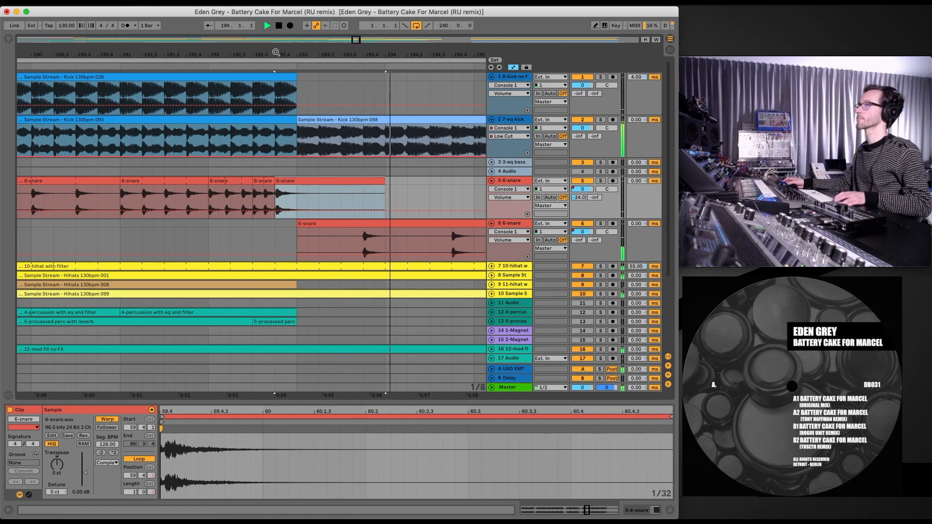
# Step: Try sending the snare on track 6 to the Delay return at -15 dB and open the Delay's settings
pyautogui.moveTo(275, 44); pyautogui.dragTo(274, 1)
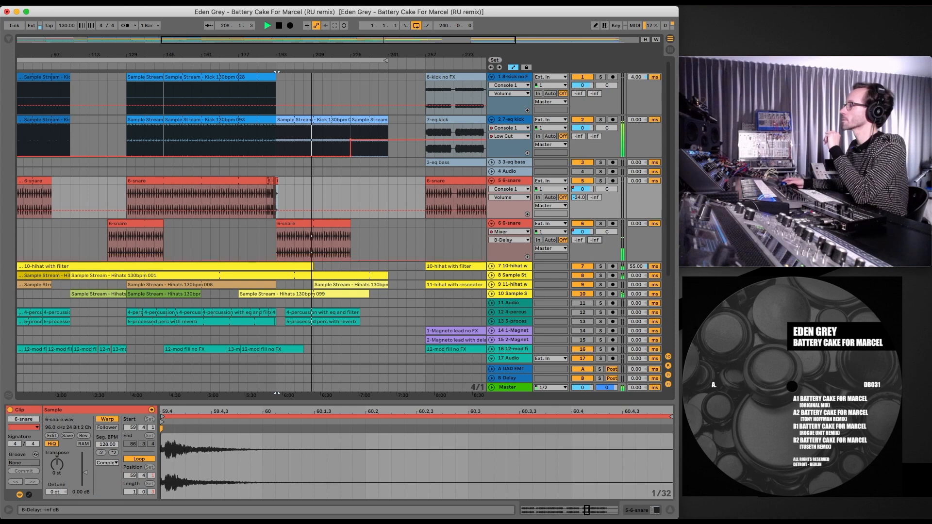
pyautogui.moveTo(595, 240); pyautogui.dragTo(594, 229)
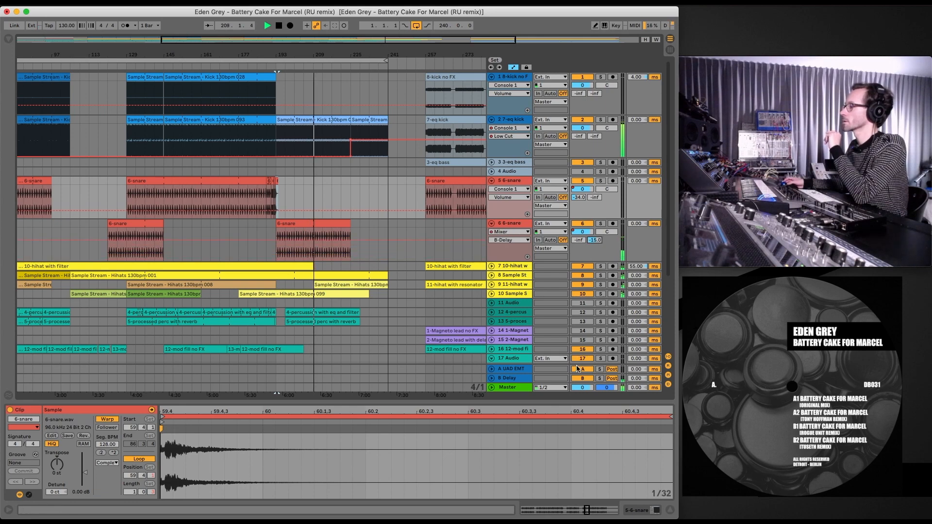
pyautogui.click(513, 379)
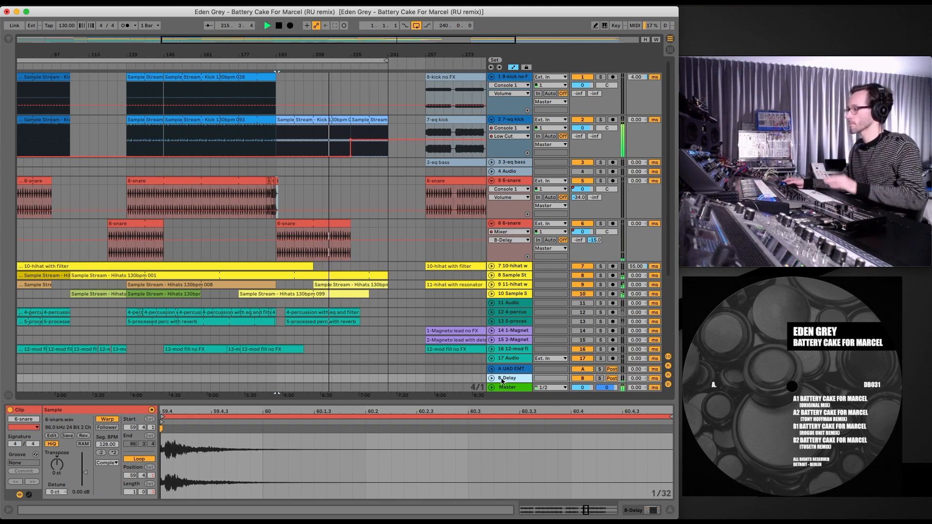
pyautogui.scroll(-3, 513, 373)
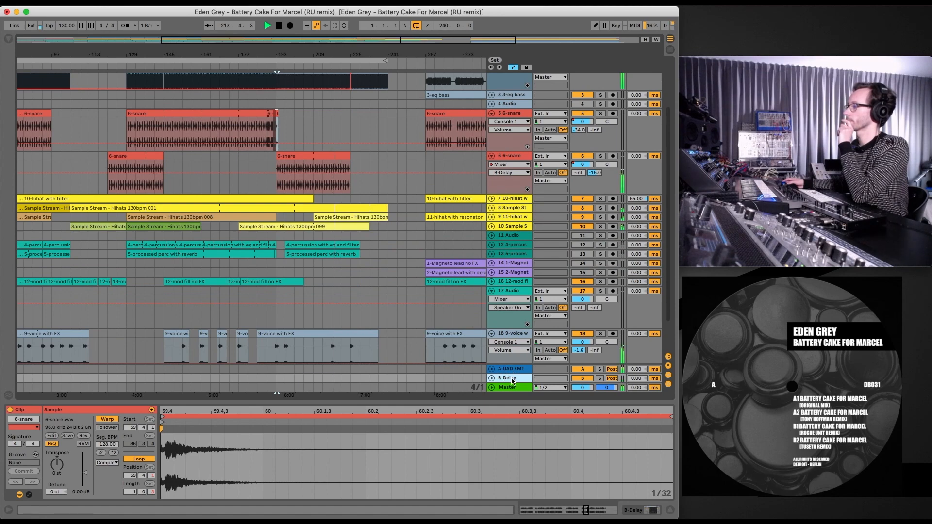
pyautogui.scroll(-1, 512, 381)
pyautogui.click(512, 381)
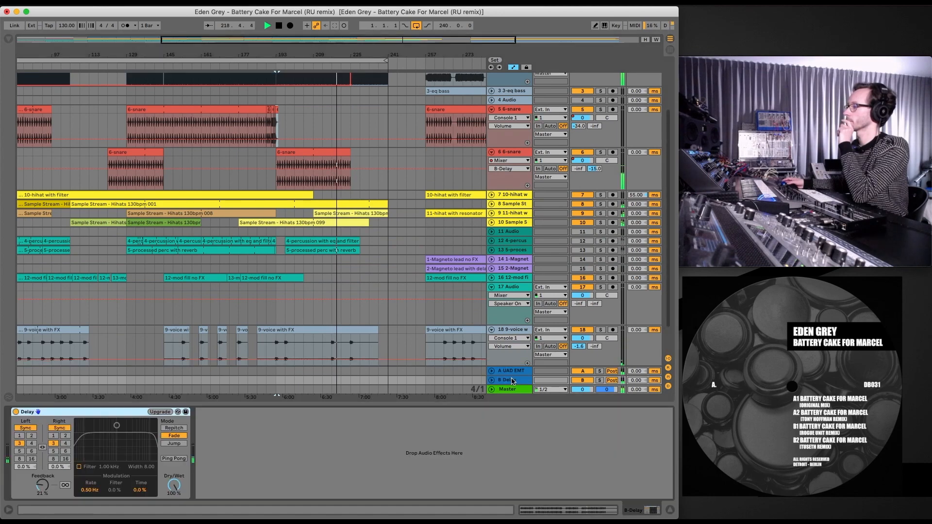
# Step: Insert a new return track below the Delay return and colour it blue
pyautogui.rightClick(512, 380)
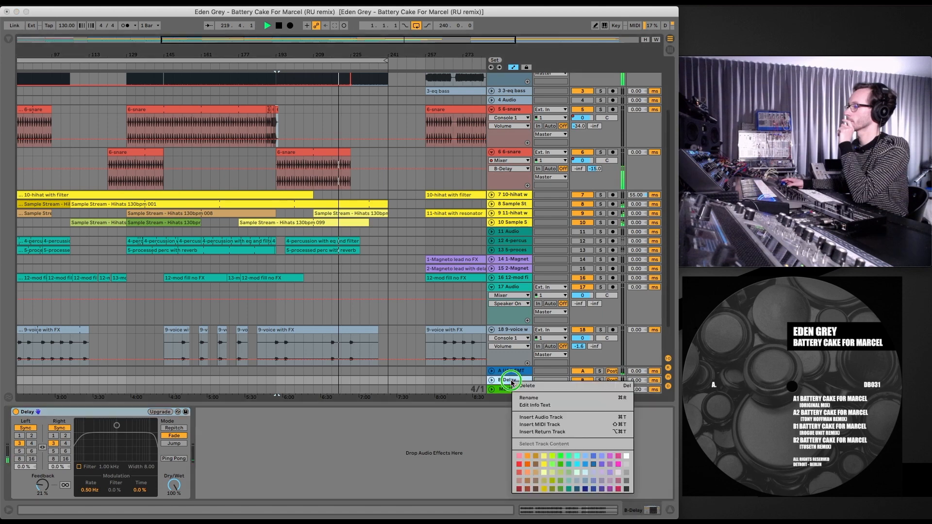
pyautogui.click(537, 432)
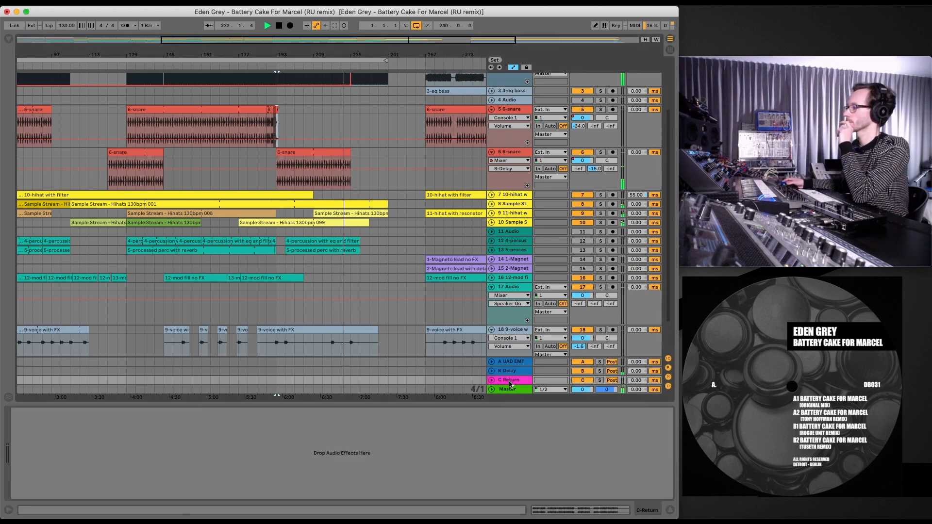
pyautogui.rightClick(508, 383)
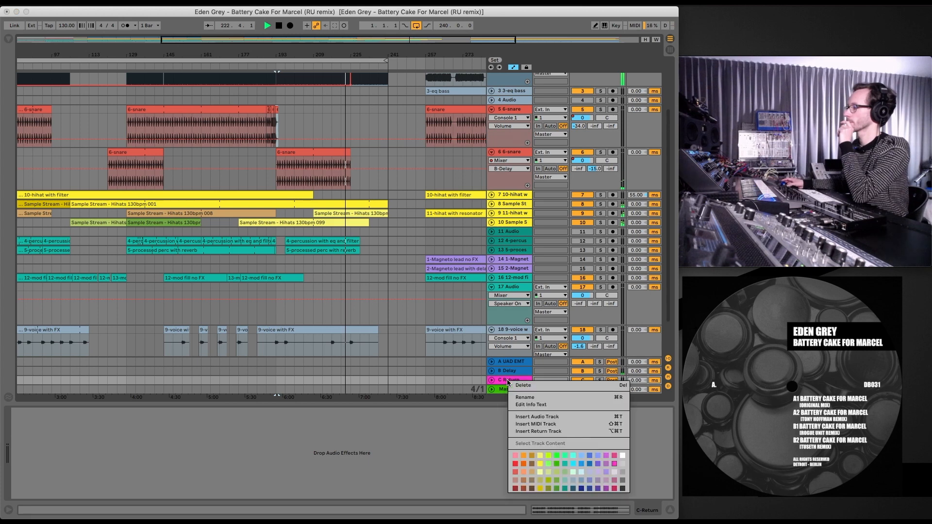
pyautogui.click(590, 464)
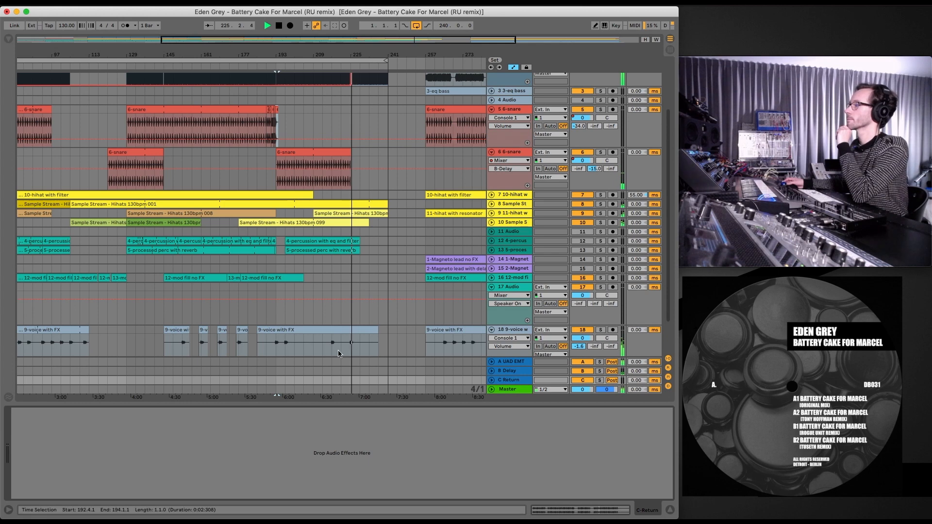
# Step: Load the Echo audio effect onto the new return track C
pyautogui.click(8, 38)
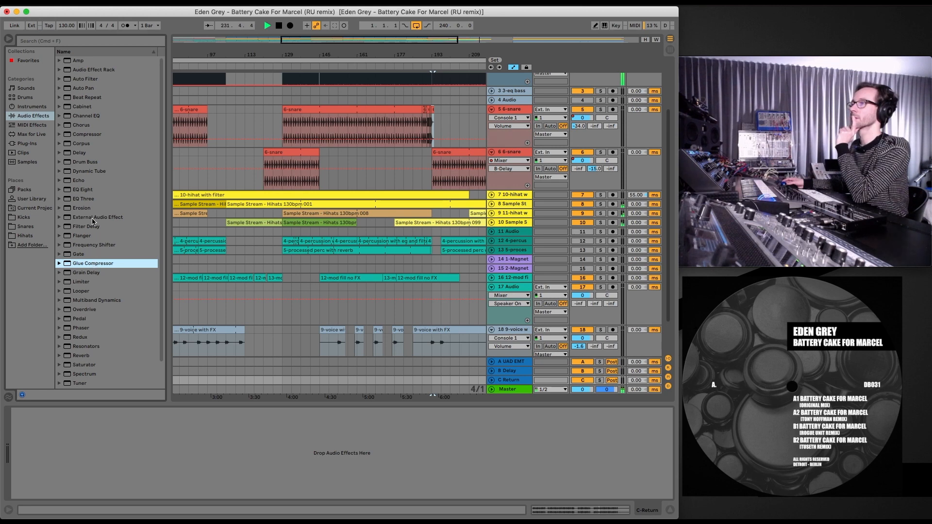
pyautogui.click(79, 182)
pyautogui.moveTo(79, 182); pyautogui.dragTo(98, 445)
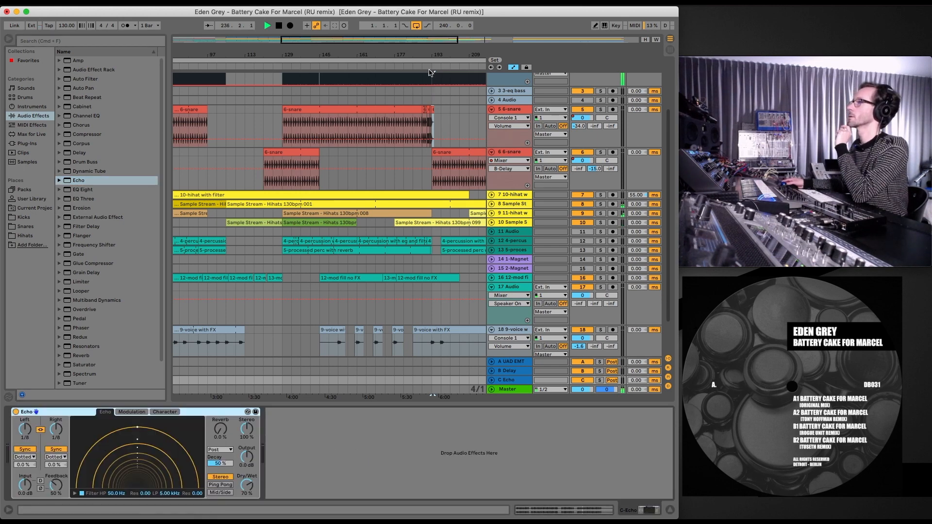
# Step: Set track 6's sends to -5.0 dB for Echo and -inf for Delay, and set Echo's reverb to 25%
pyautogui.click(430, 73)
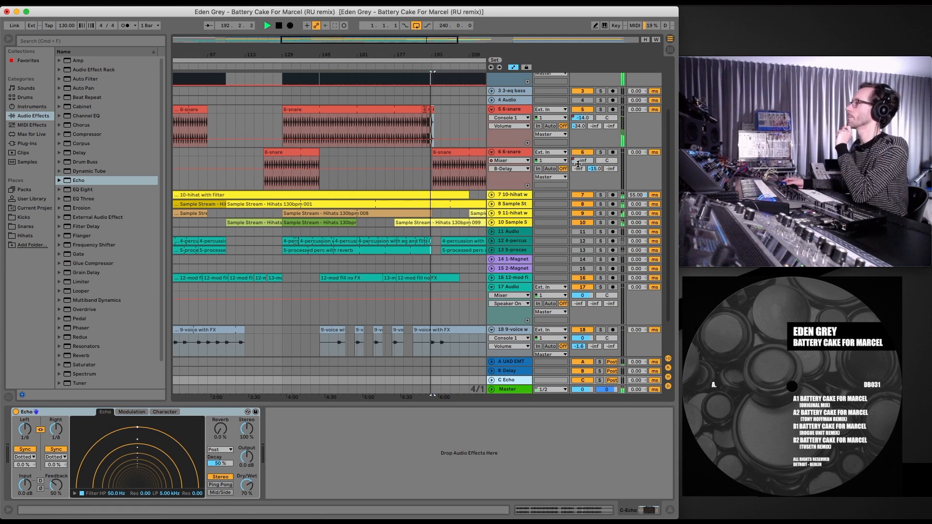
pyautogui.moveTo(611, 169); pyautogui.dragTo(611, 150)
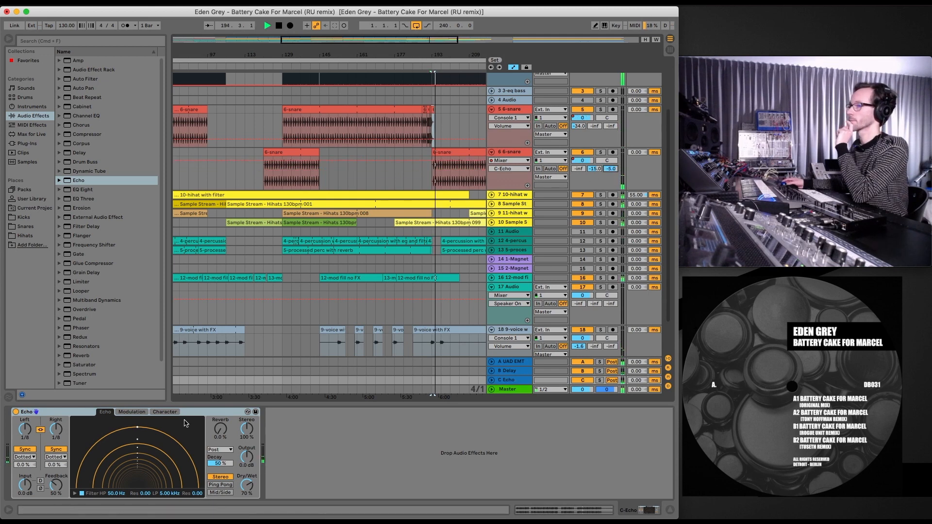
pyautogui.click(131, 411)
pyautogui.click(105, 412)
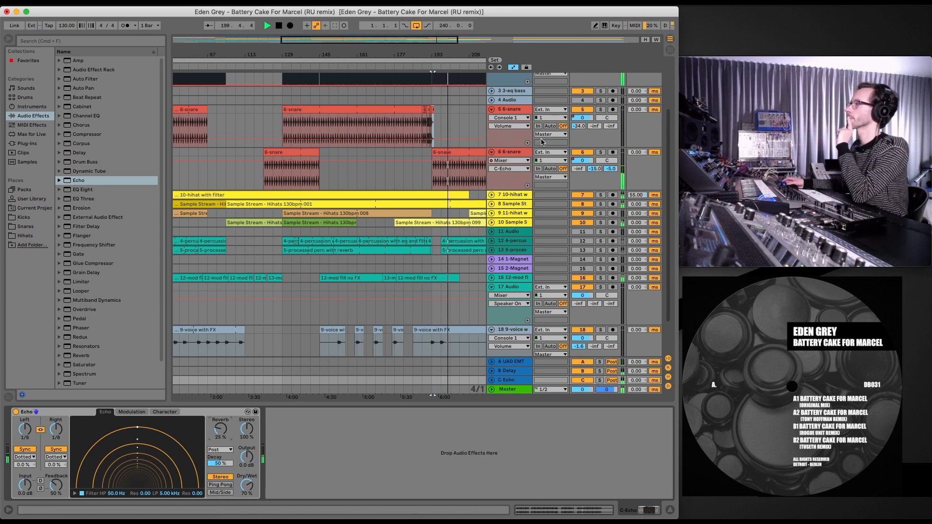
pyautogui.moveTo(591, 168); pyautogui.dragTo(591, 203)
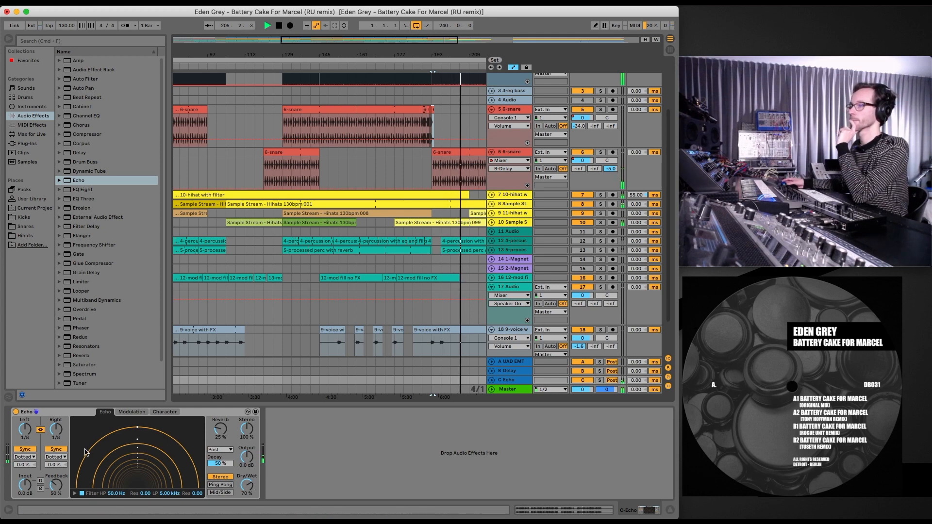
# Step: Set Echo to 100% dry/wet and 68% feedback, with unlinked left and right delays offset by -6.2% and 4.1%
pyautogui.moveTo(247, 488); pyautogui.dragTo(246, 473)
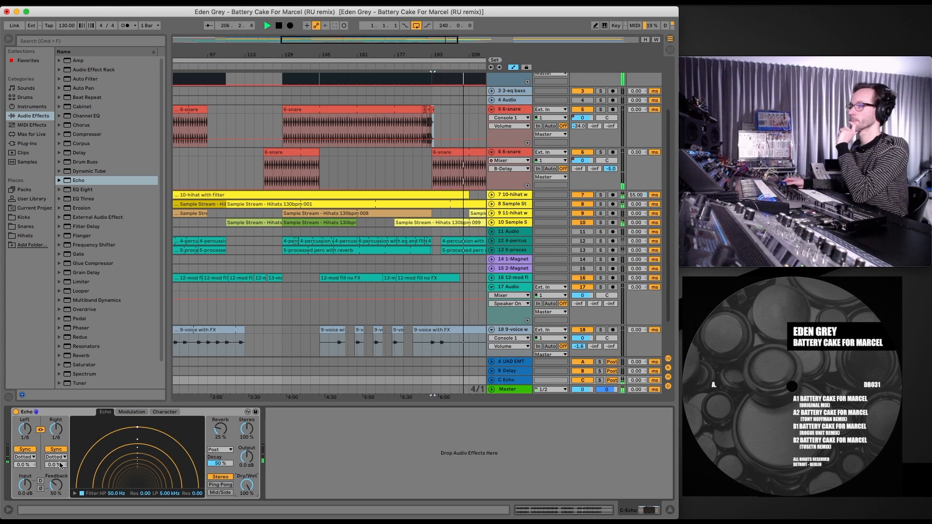
pyautogui.moveTo(54, 465); pyautogui.dragTo(55, 473)
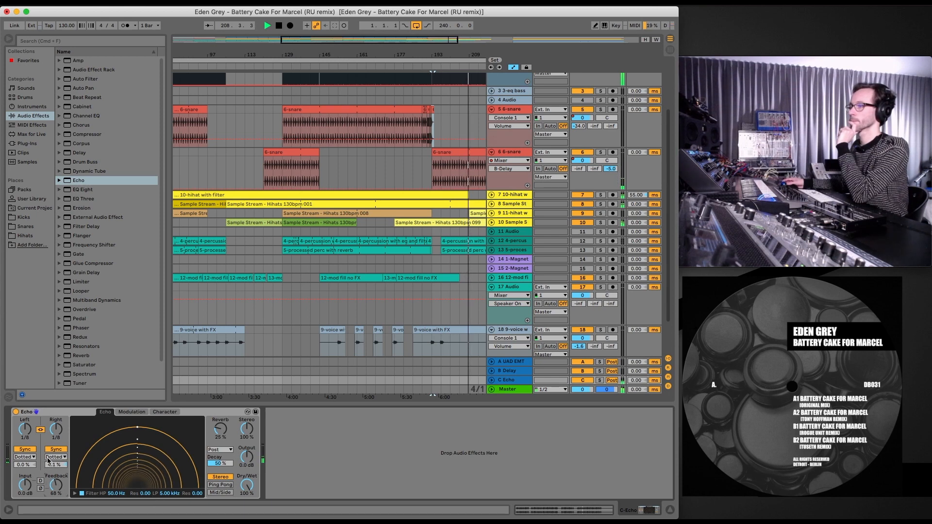
pyautogui.moveTo(55, 433); pyautogui.dragTo(55, 433)
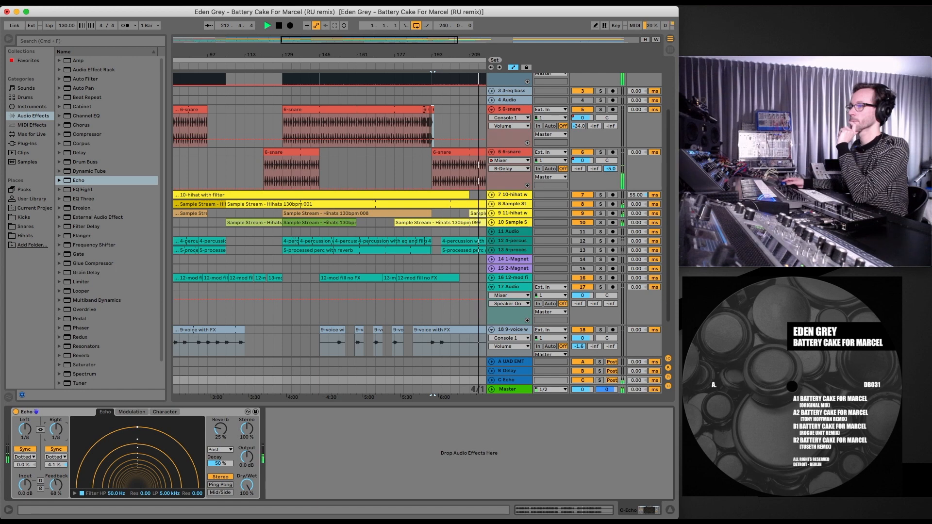
pyautogui.moveTo(56, 428); pyautogui.dragTo(56, 429)
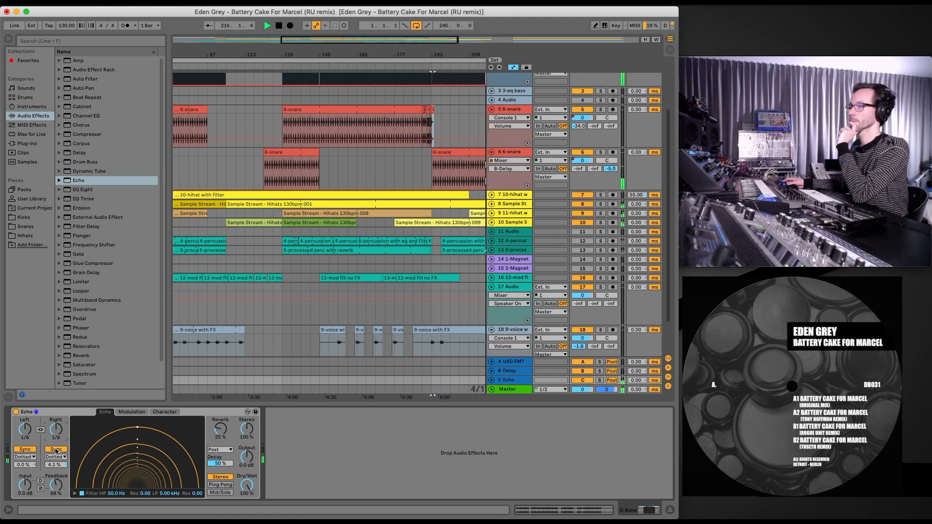
pyautogui.moveTo(24, 464); pyautogui.dragTo(24, 470)
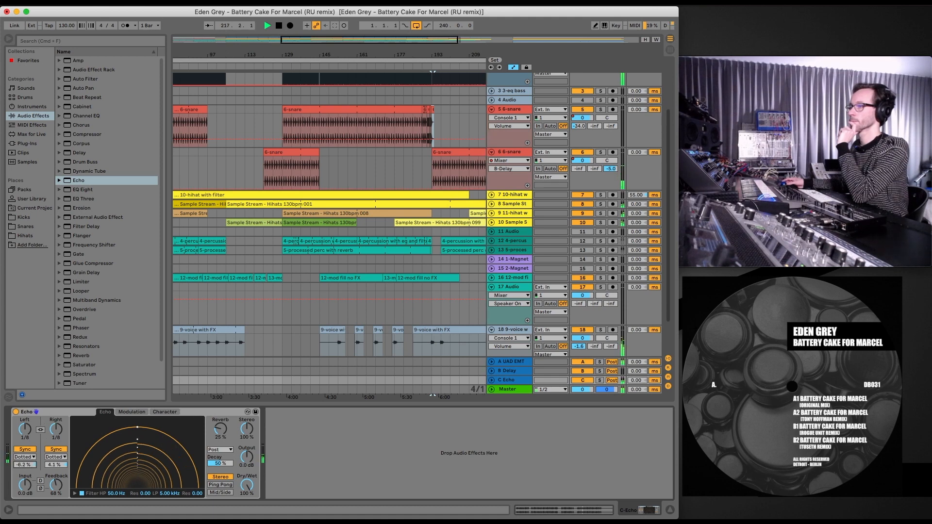
# Step: Try inverting Echo's feedback phase and running both delay channels in unsynced time, restoring sync on both
pyautogui.click(41, 489)
pyautogui.click(41, 489)
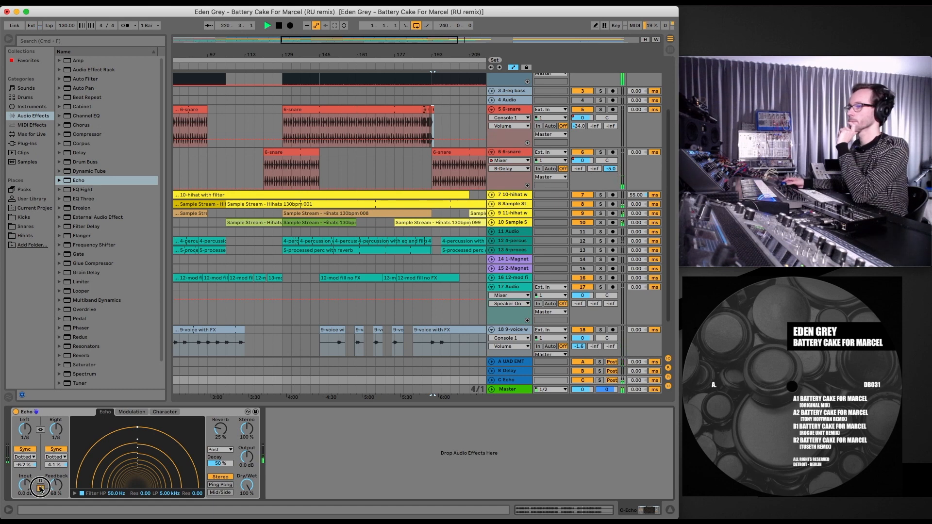
pyautogui.click(26, 449)
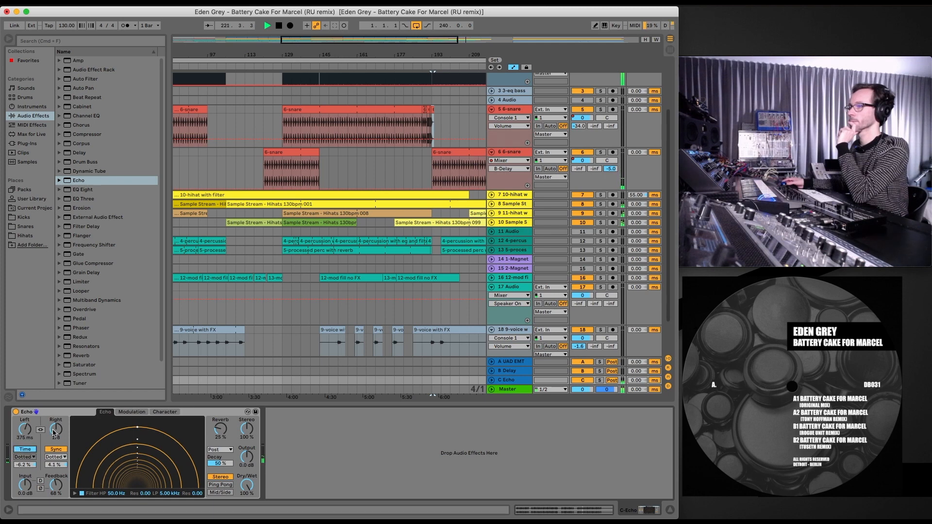
pyautogui.click(56, 449)
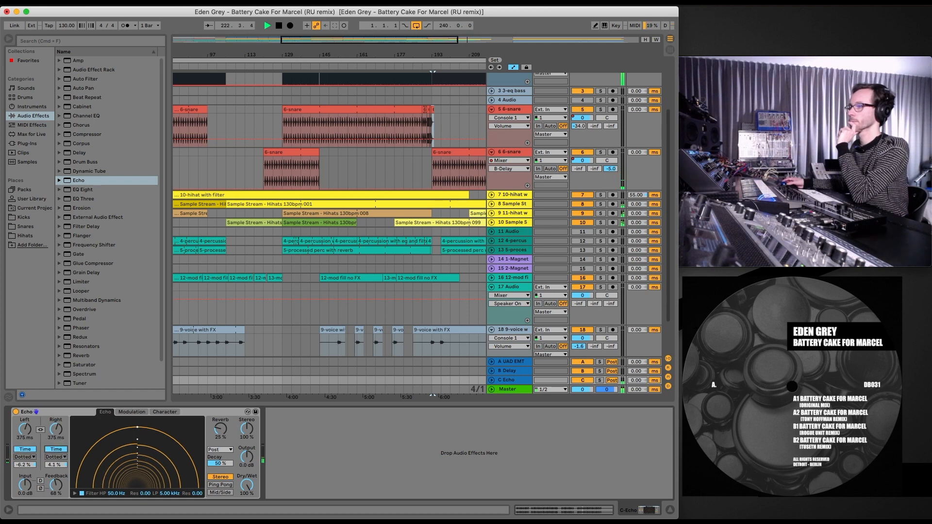
pyautogui.moveTo(57, 430); pyautogui.dragTo(57, 417)
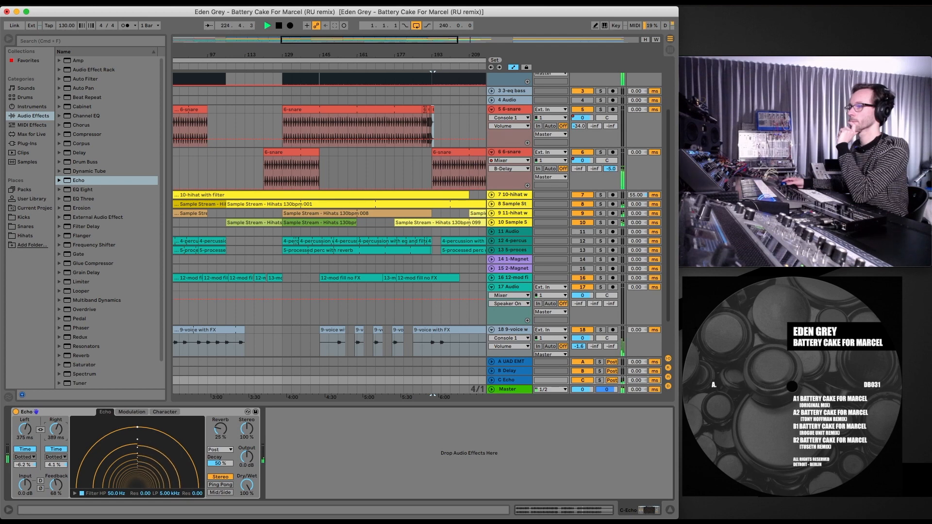
pyautogui.click(55, 449)
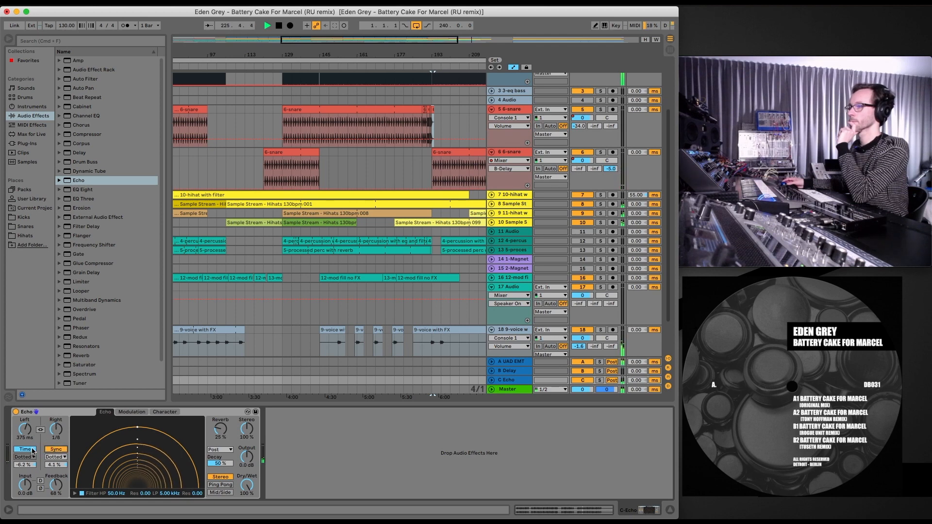
pyautogui.click(33, 450)
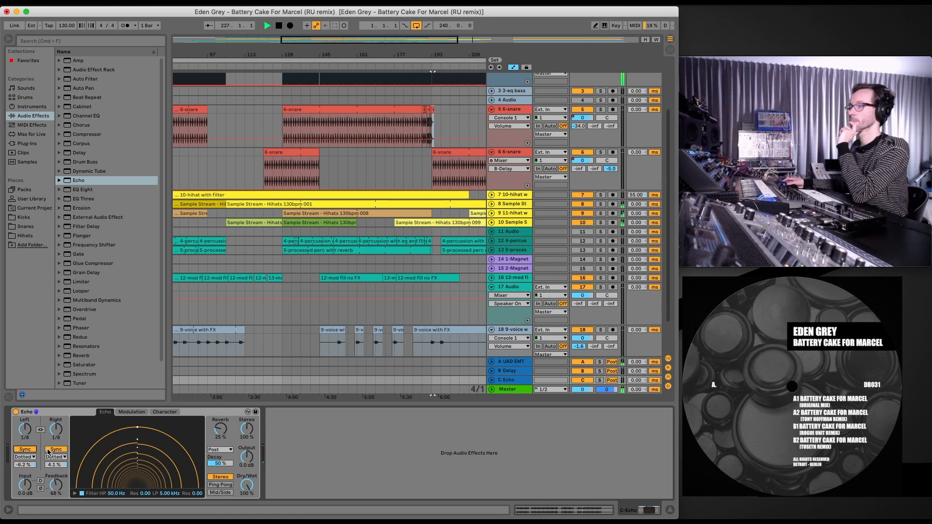
# Step: Set Echo's modulation to 11% delay, 13% filter and 6.2% envelope mix, and play from about bar 192
pyautogui.click(122, 413)
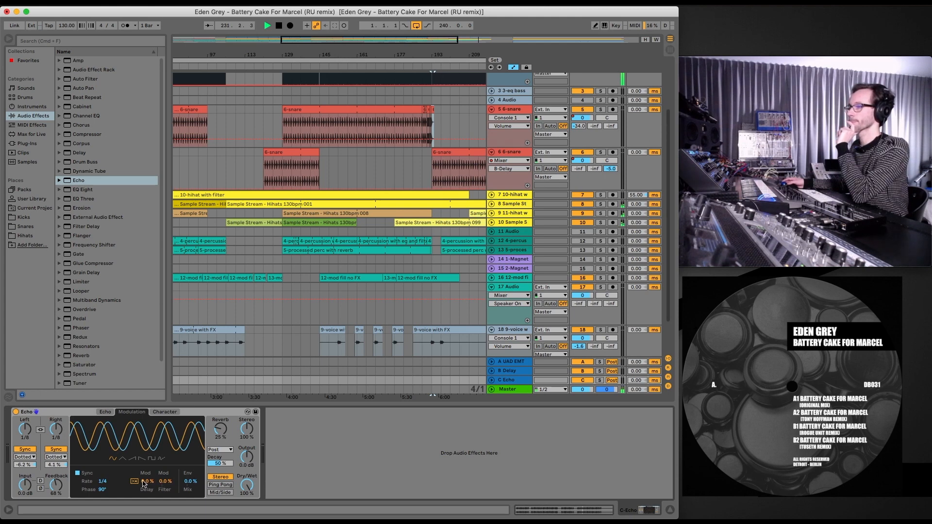
pyautogui.click(165, 481)
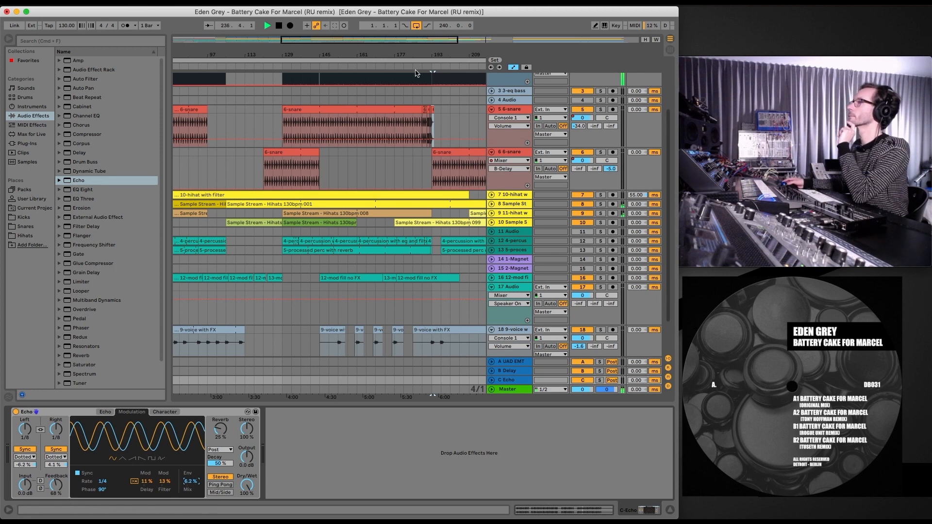
pyautogui.click(430, 64)
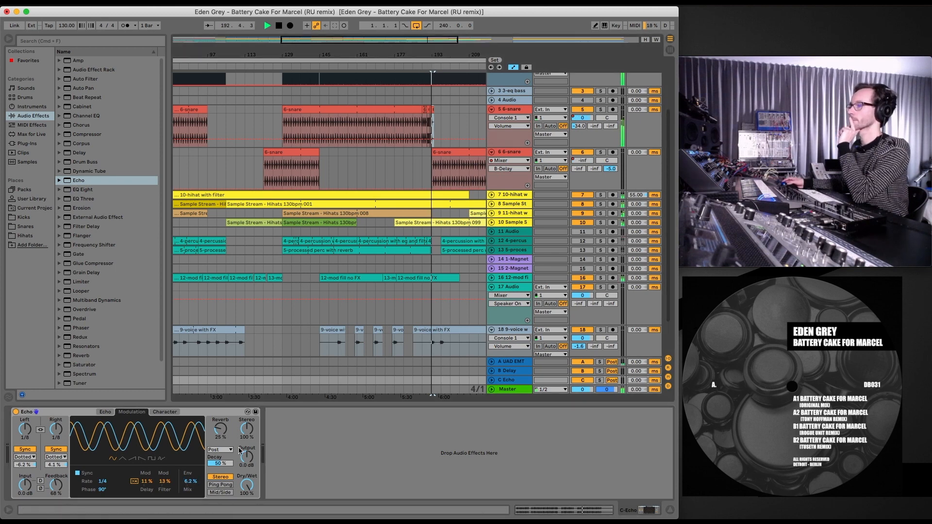
# Step: Try Echo's Ping Pong mode and a sawtooth modulation waveform, going back to Stereo and the sine wave
pyautogui.click(220, 485)
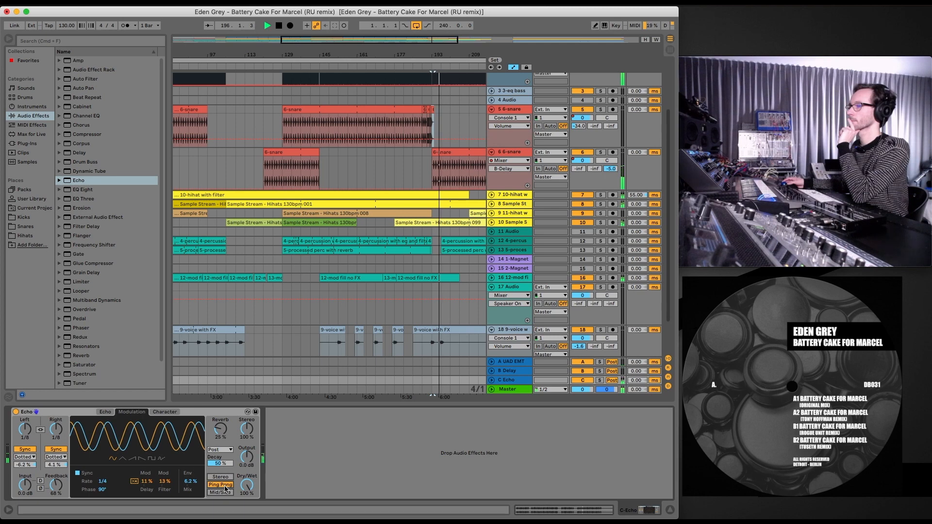
pyautogui.click(219, 478)
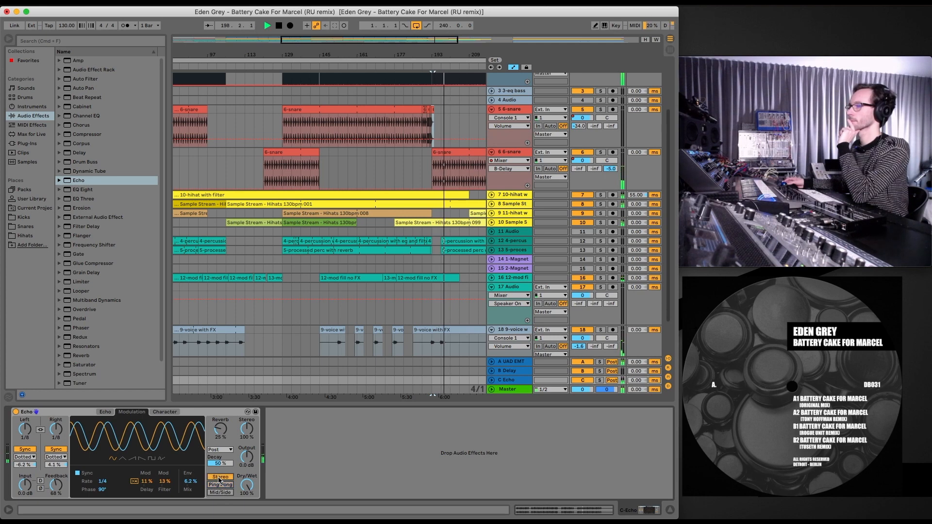
pyautogui.click(144, 460)
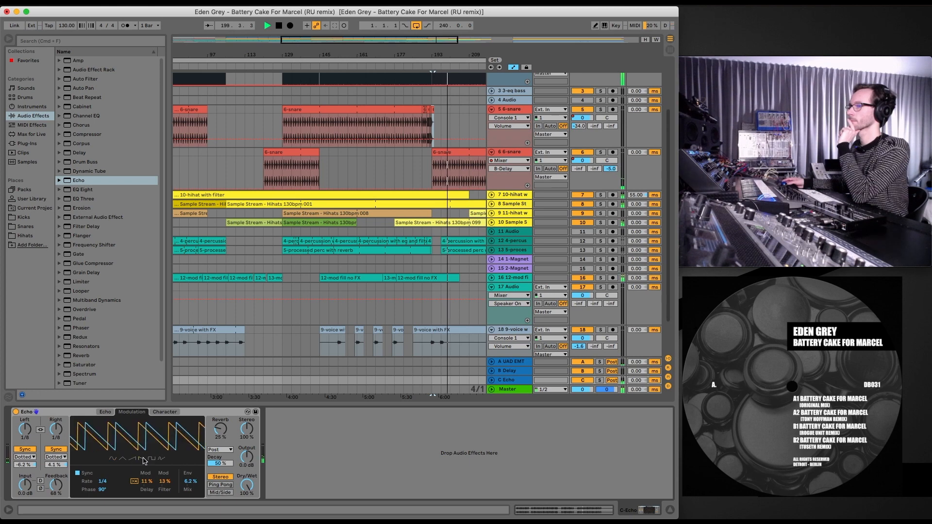
pyautogui.click(114, 459)
# Step: Adjust Echo's modulation to 6.2% delay, 17% filter and 12% envelope mix, with the rate at 1/16
pyautogui.moveTo(147, 482); pyautogui.dragTo(147, 473)
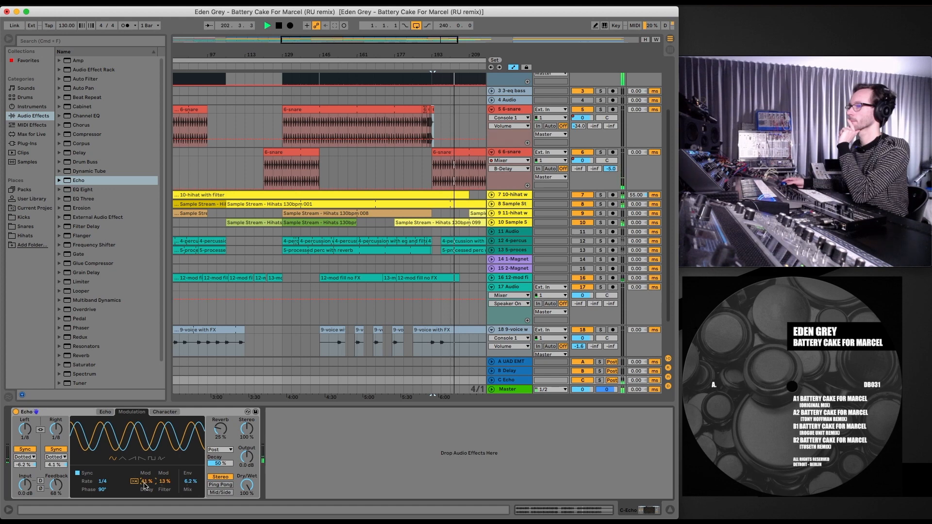
pyautogui.moveTo(144, 486); pyautogui.dragTo(145, 493)
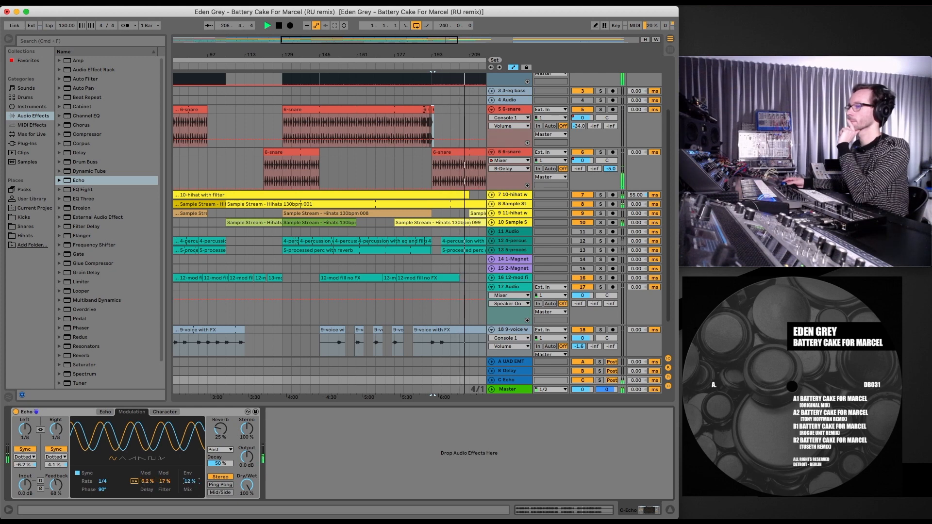
pyautogui.moveTo(95, 484); pyautogui.dragTo(95, 480)
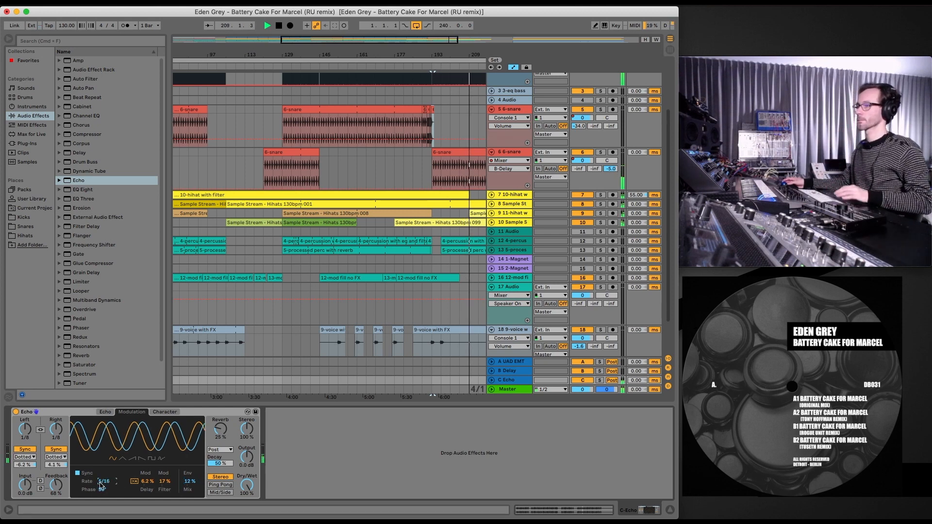
# Step: Switch Echo's modulation sync off and on again, and enable Wobble with 20% amount and 59% morph
pyautogui.click(77, 474)
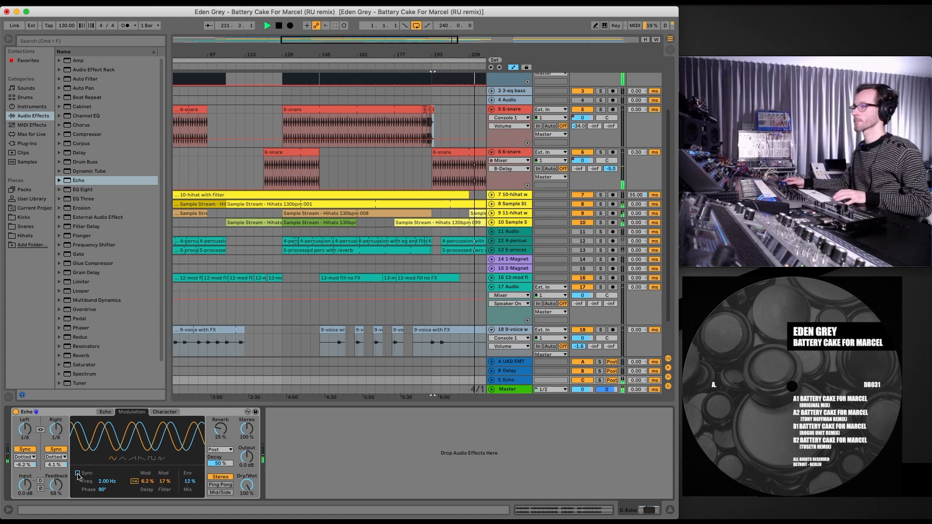
pyautogui.click(78, 473)
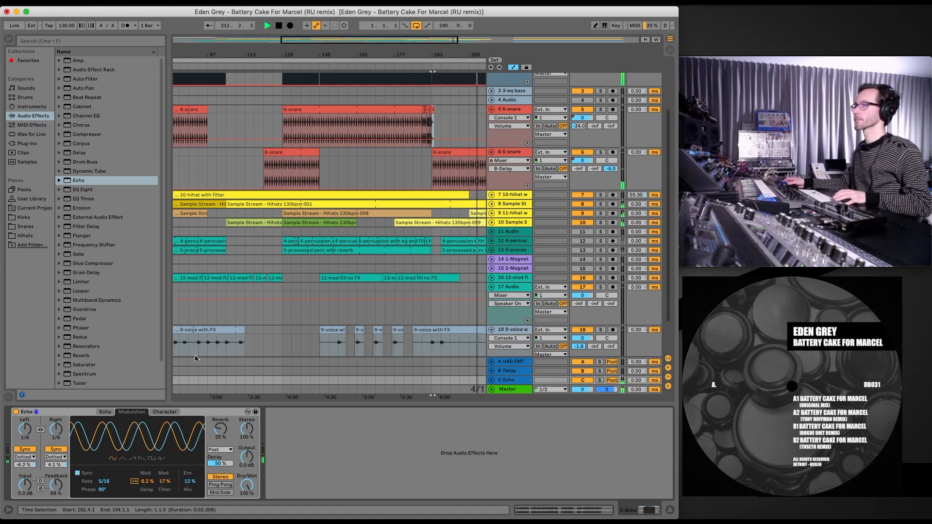
pyautogui.click(164, 412)
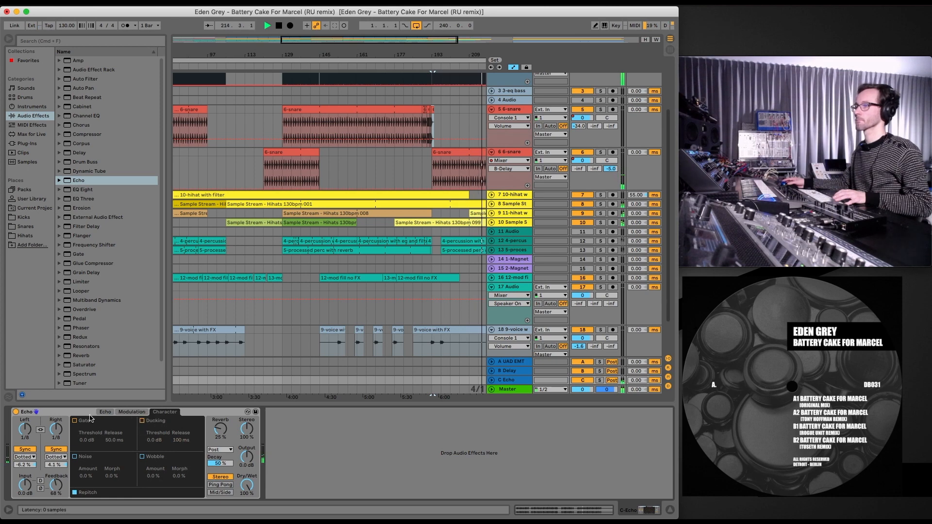
pyautogui.click(142, 457)
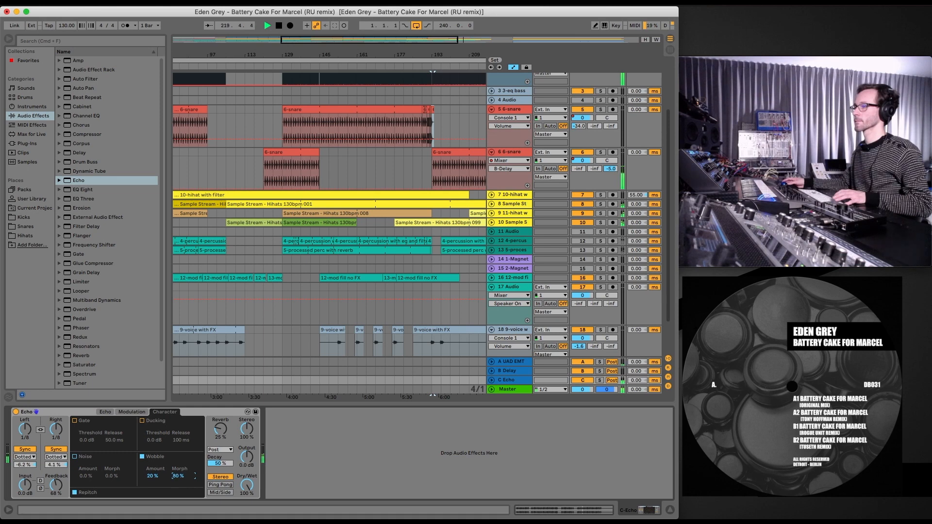
pyautogui.moveTo(179, 476); pyautogui.dragTo(179, 482)
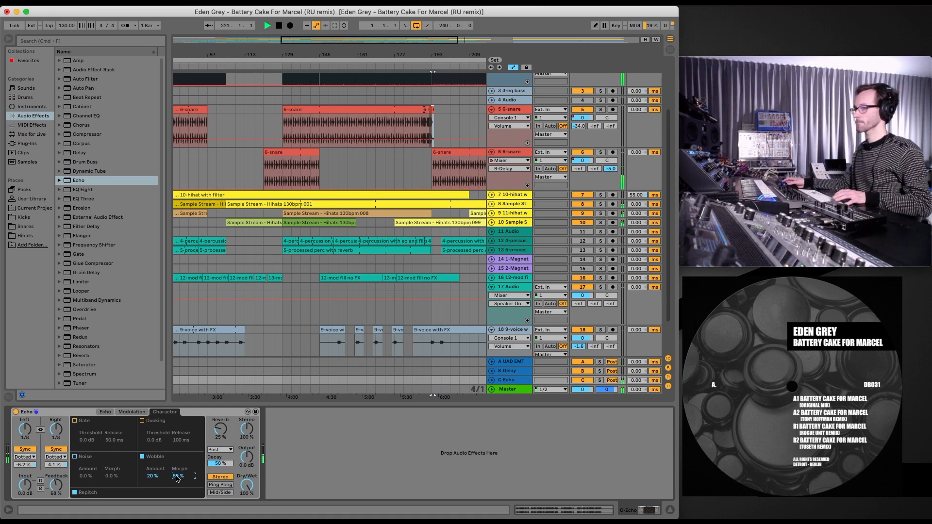
# Step: Enable Echo's Noise with 23% amount and 5.5% morph
pyautogui.click(74, 456)
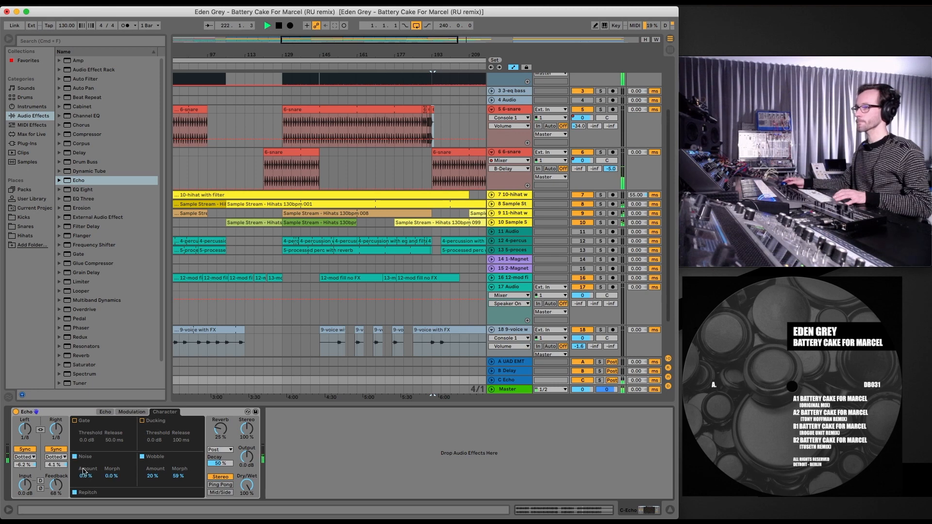
pyautogui.moveTo(85, 476); pyautogui.dragTo(85, 456)
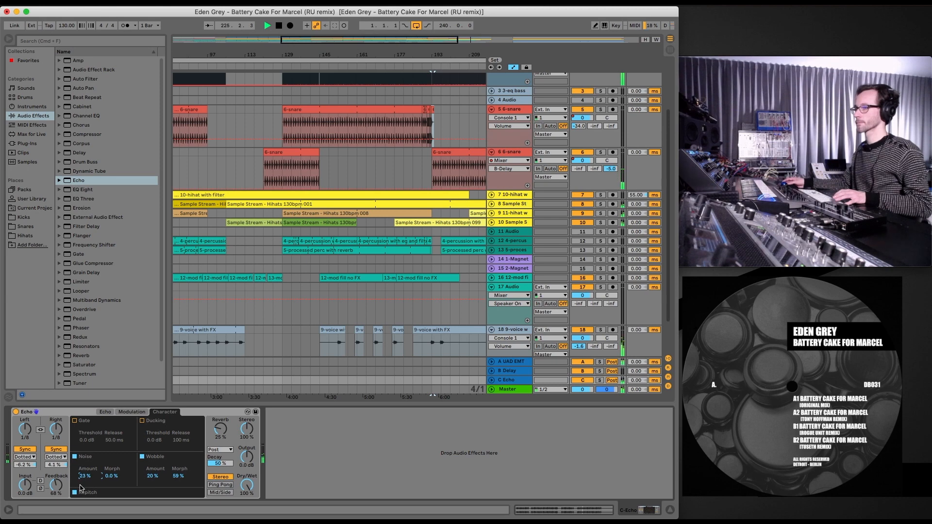
pyautogui.moveTo(103, 474); pyautogui.dragTo(103, 470)
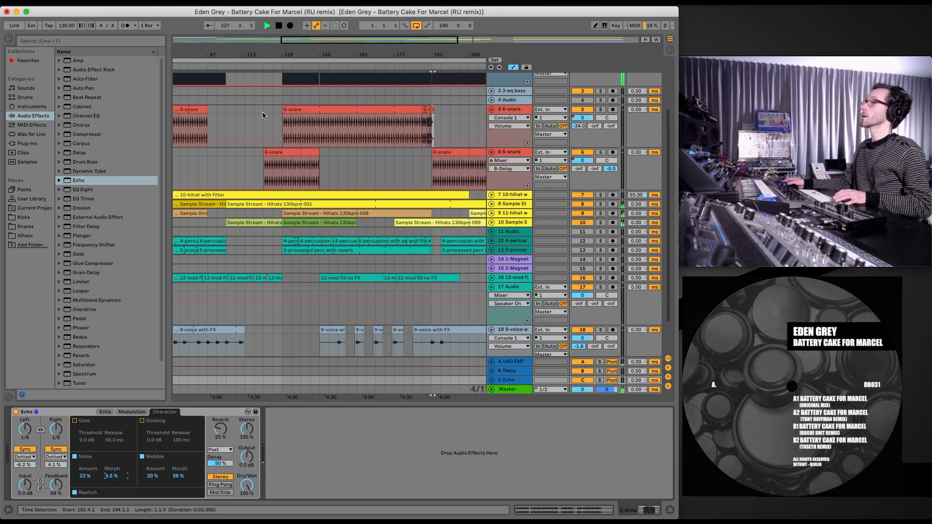
# Step: Play from about bar 122 and set the second snare track's sends to -2.5 dB for Delay and -17.5 dB for Echo
pyautogui.click(271, 67)
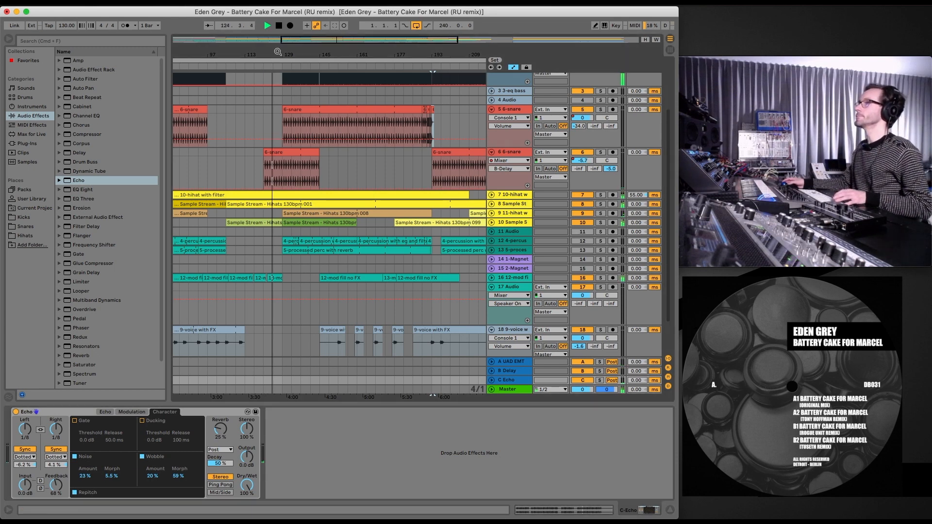
pyautogui.moveTo(280, 44); pyautogui.dragTo(300, 96)
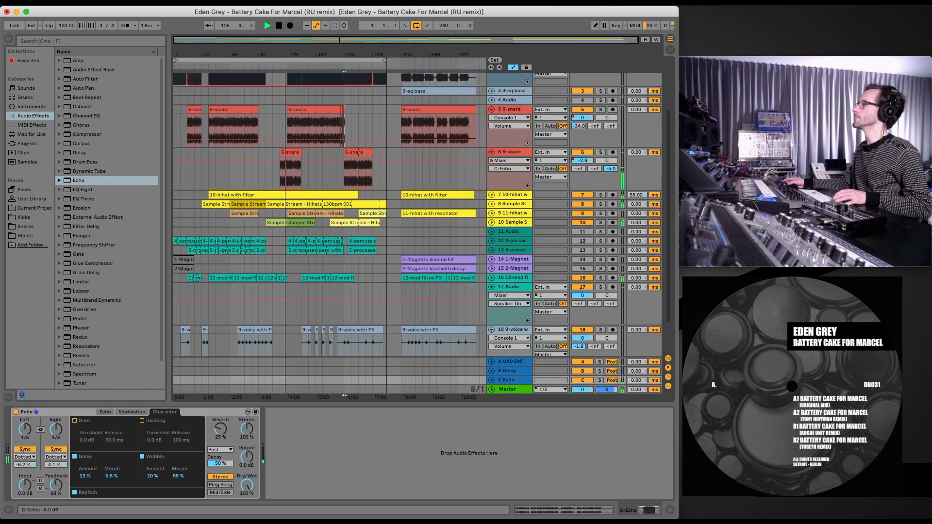
pyautogui.moveTo(610, 168)
pyautogui.mouseDown()
pyautogui.moveTo(611, 185)
pyautogui.moveTo(610, 173)
pyautogui.mouseUp()
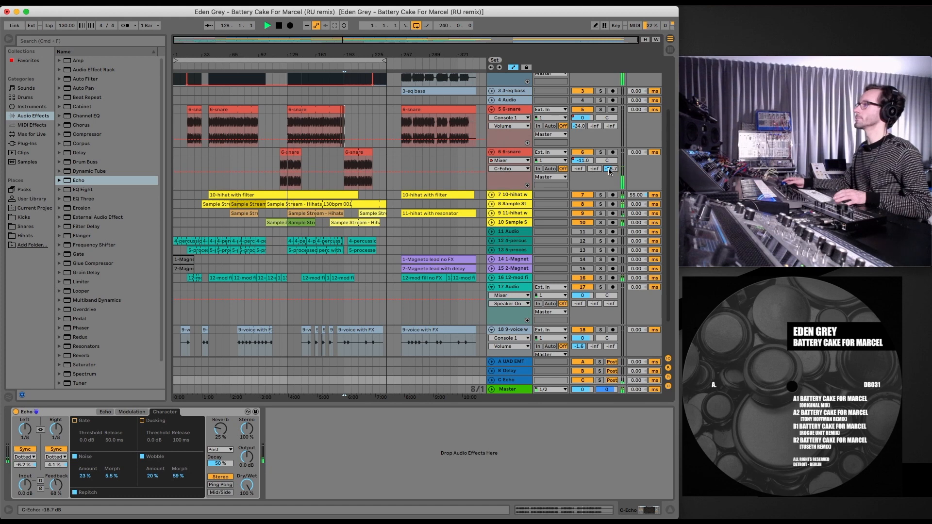
pyautogui.moveTo(610, 171); pyautogui.dragTo(595, 165)
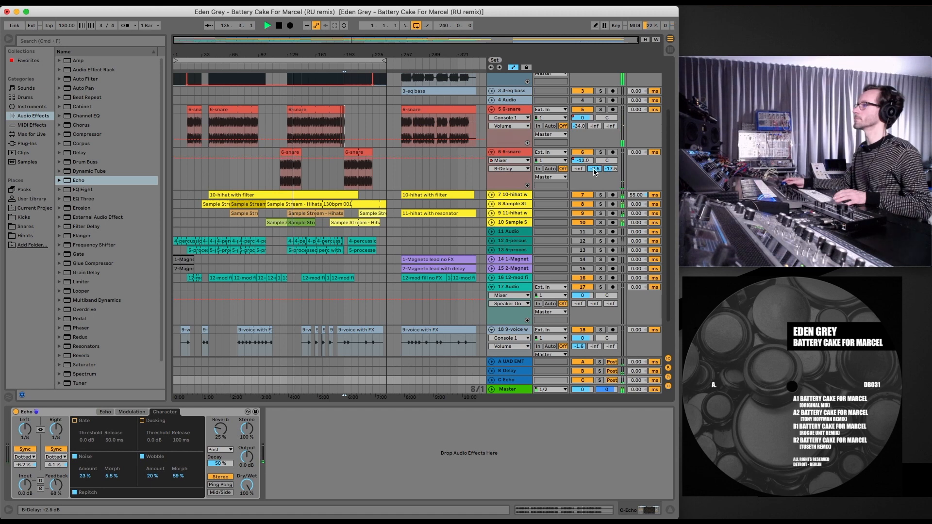
pyautogui.moveTo(579, 169); pyautogui.dragTo(580, 160)
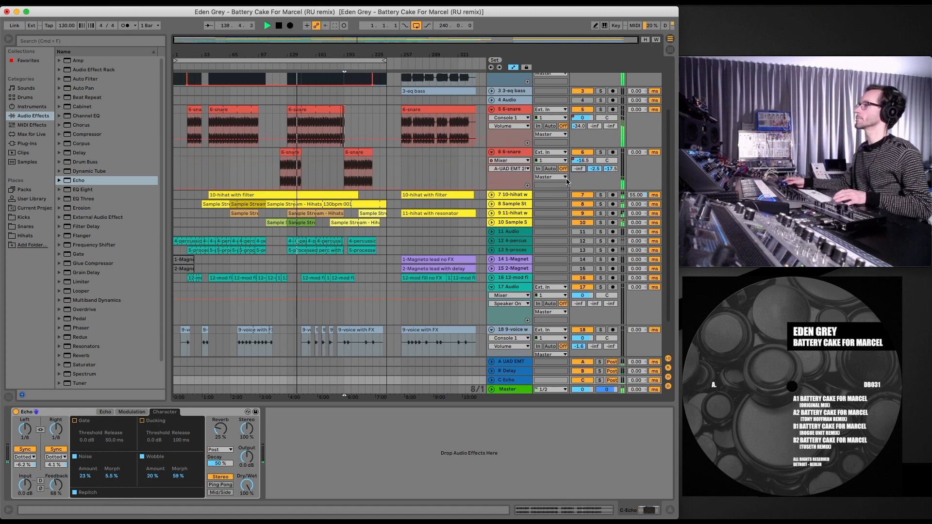
# Step: Unfold the Echo return, try sending it to the UAD EMT reverb return, take the send back down and fold the return
pyautogui.click(519, 381)
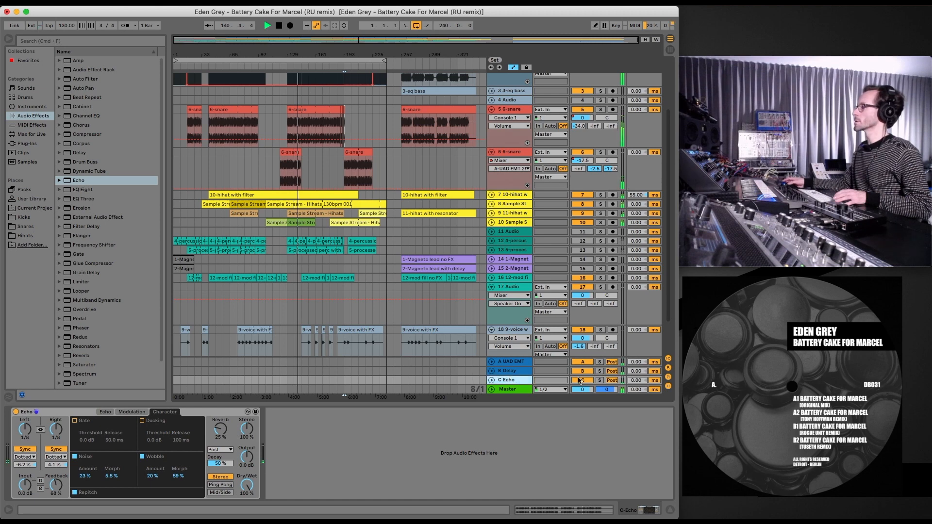
pyautogui.click(492, 381)
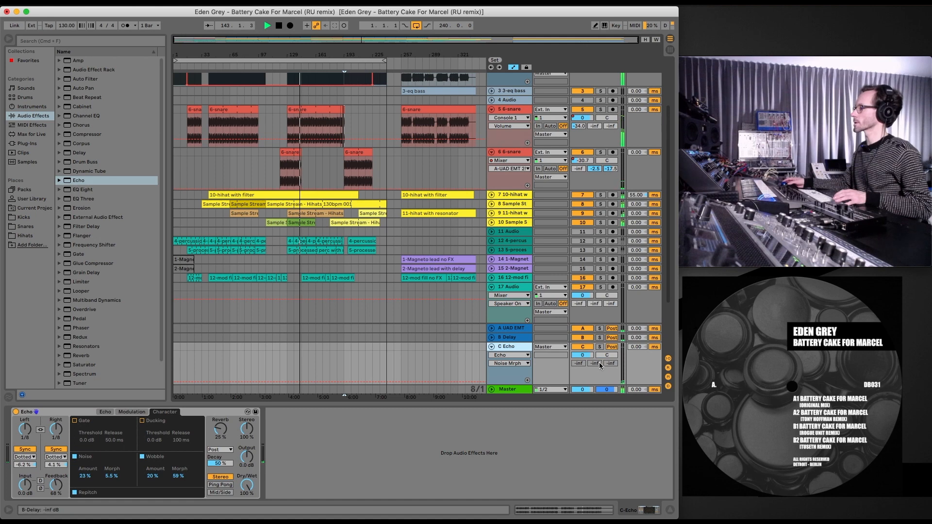
pyautogui.moveTo(578, 363); pyautogui.dragTo(578, 359)
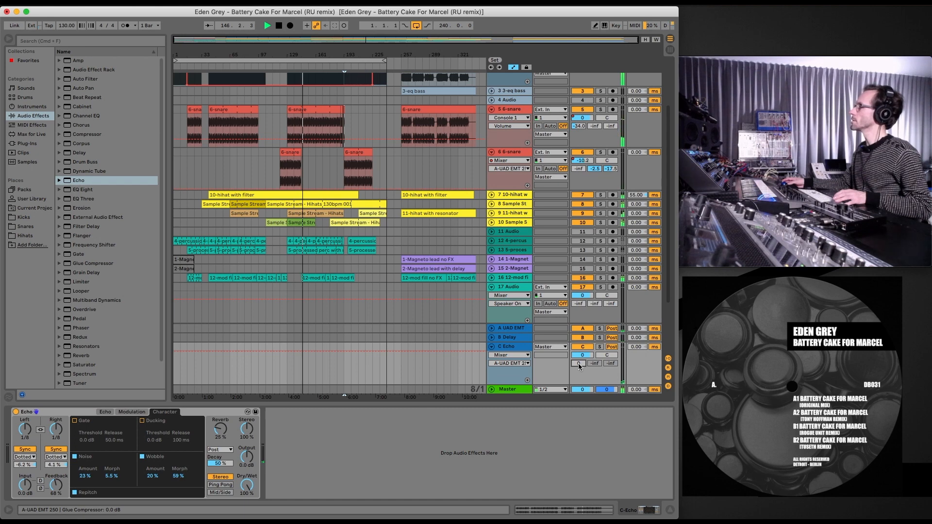
pyautogui.moveTo(579, 367); pyautogui.dragTo(579, 376)
pyautogui.click(492, 348)
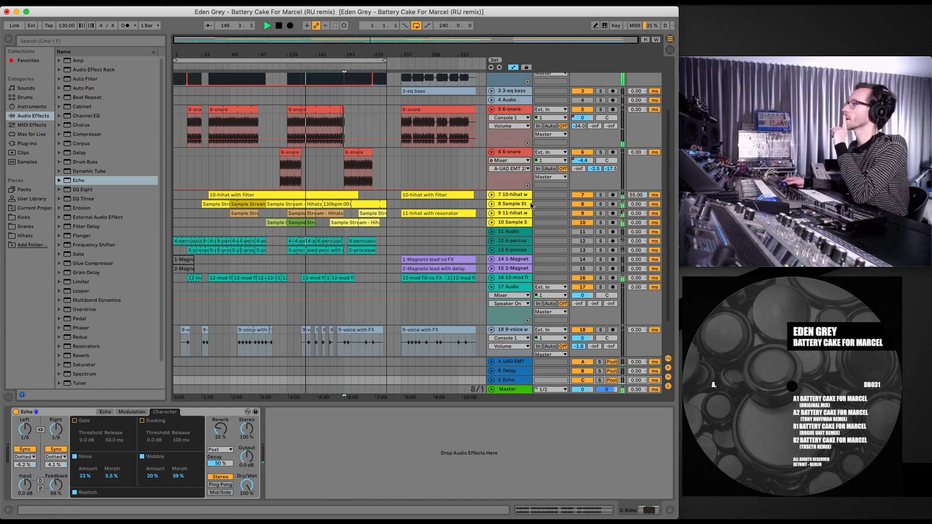
# Step: Audition track 7 soloed, unfold track 8, and solo all four hi-hat tracks together from about bar 129
pyautogui.click(601, 195)
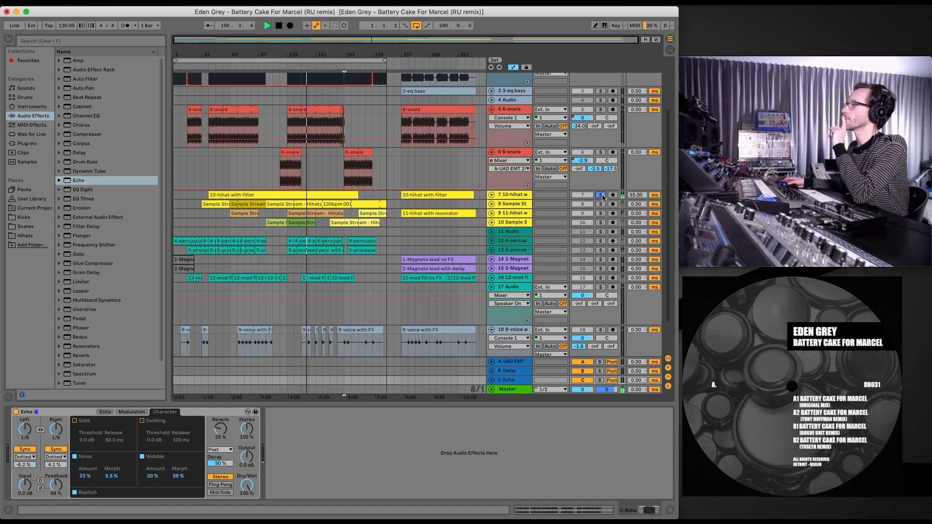
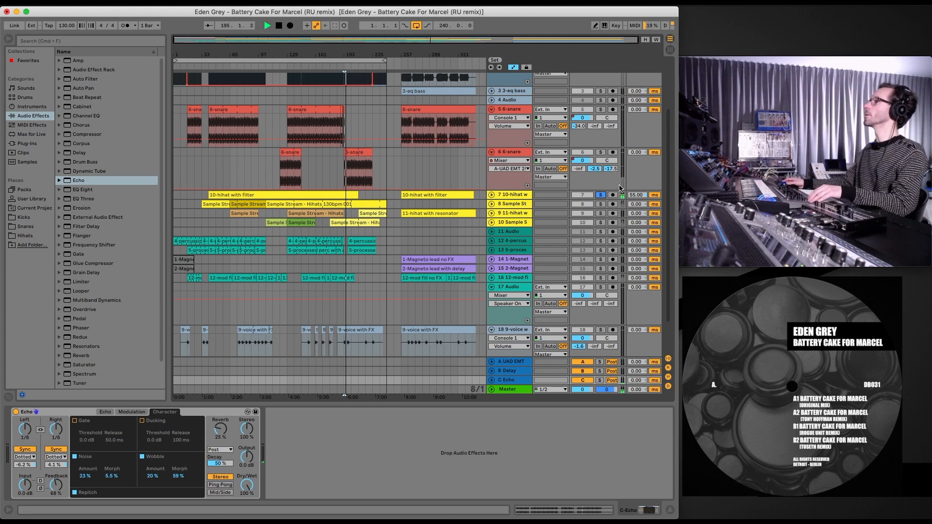
pyautogui.click(599, 194)
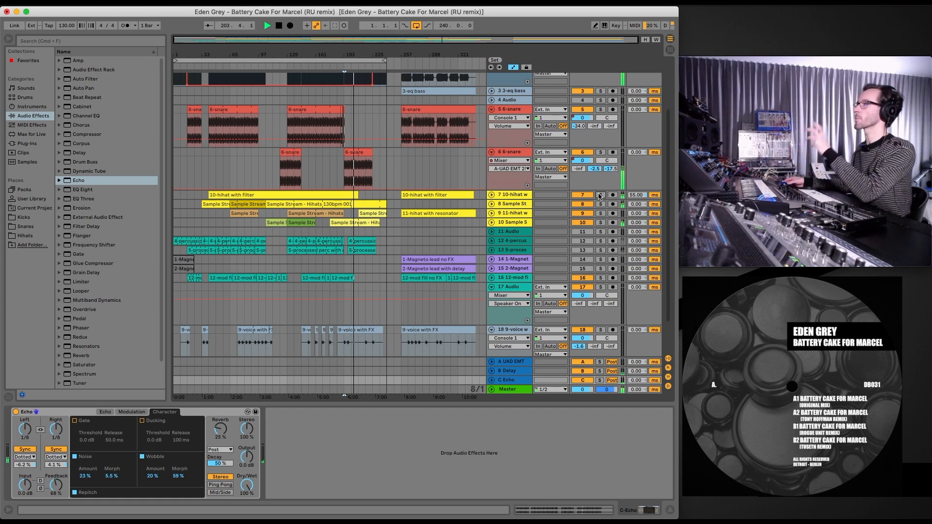
pyautogui.click(491, 204)
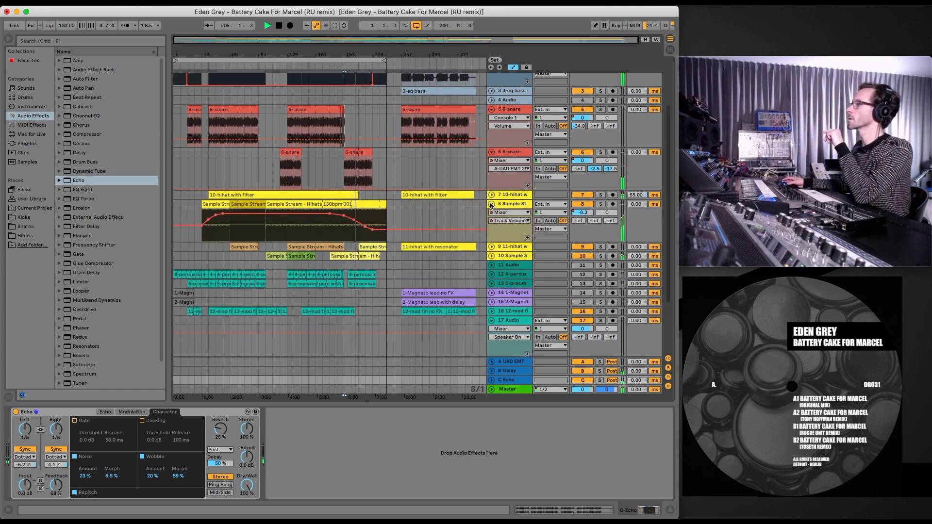
pyautogui.click(603, 207)
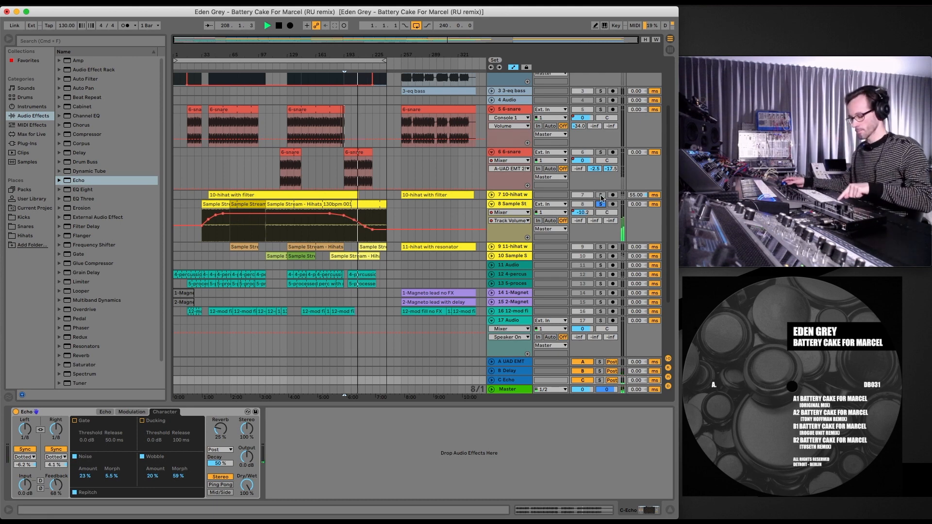
pyautogui.click(601, 195)
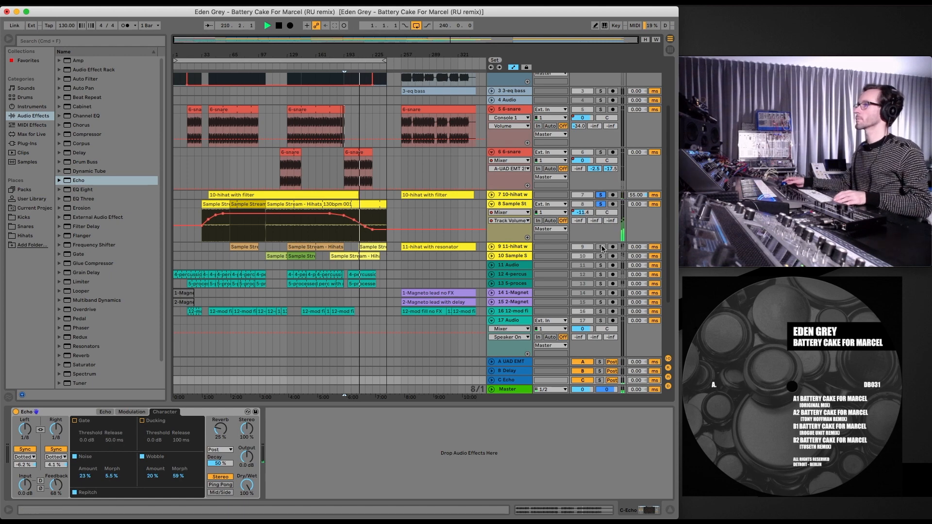
pyautogui.click(287, 66)
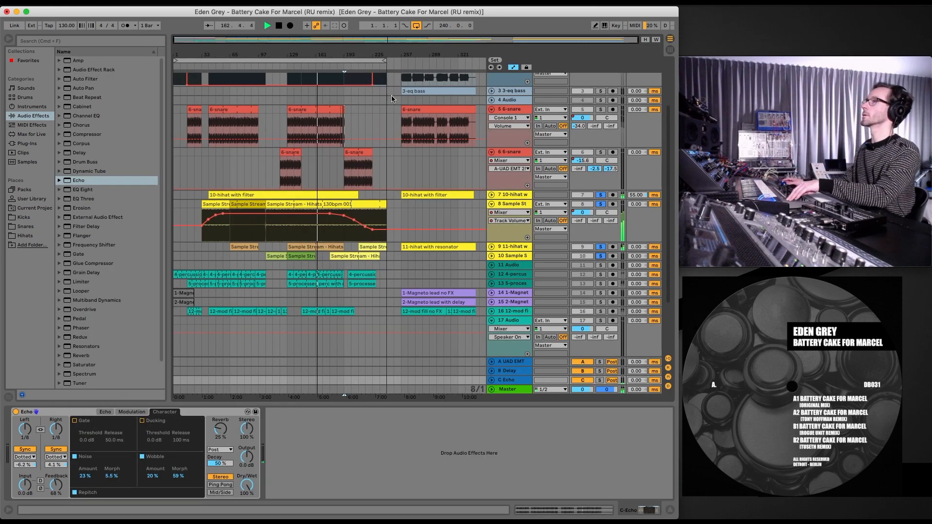
# Step: Replay the soloed hi-hats from several points in the arrangement, comparing them with and without track 9
pyautogui.click(299, 66)
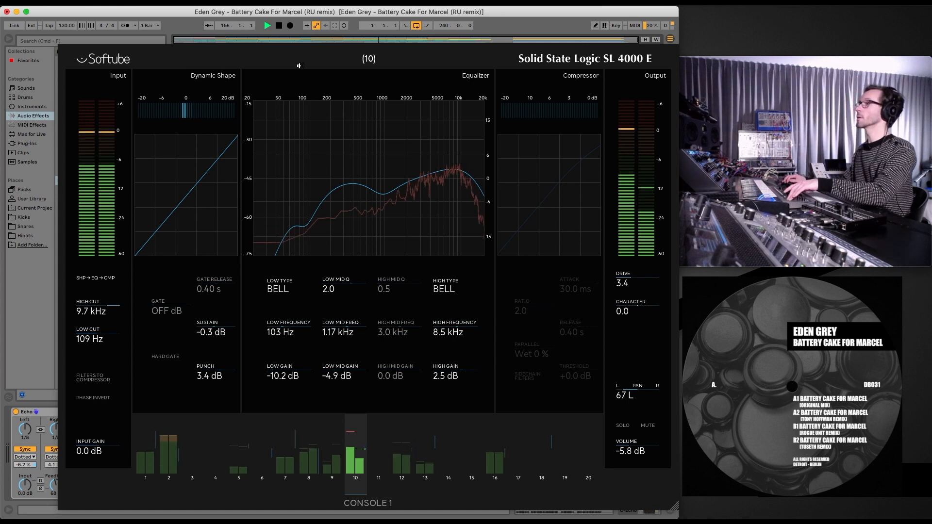
pyautogui.press('Escape')
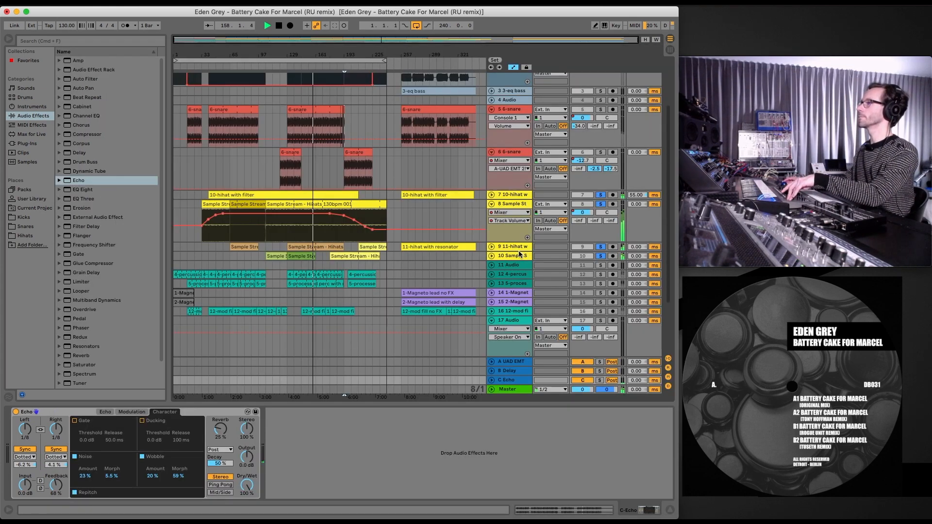
pyautogui.click(600, 247)
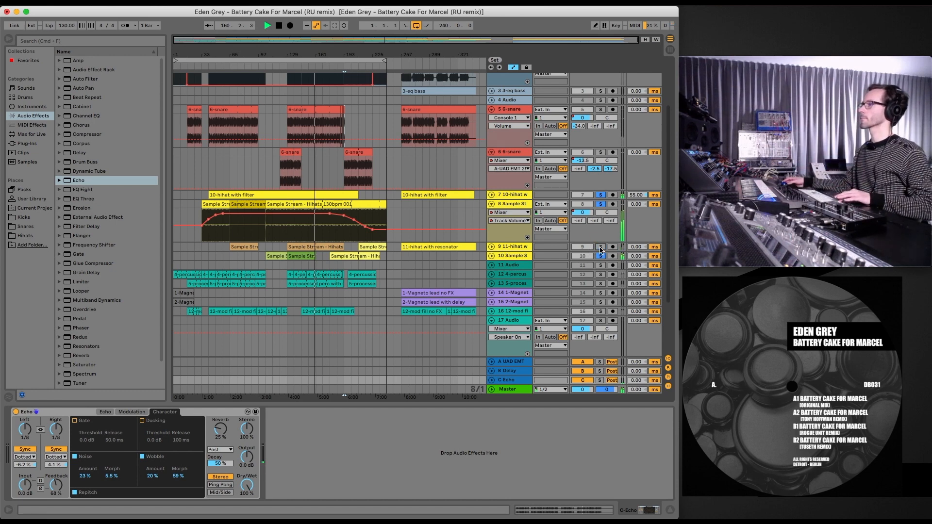
pyautogui.click(600, 247)
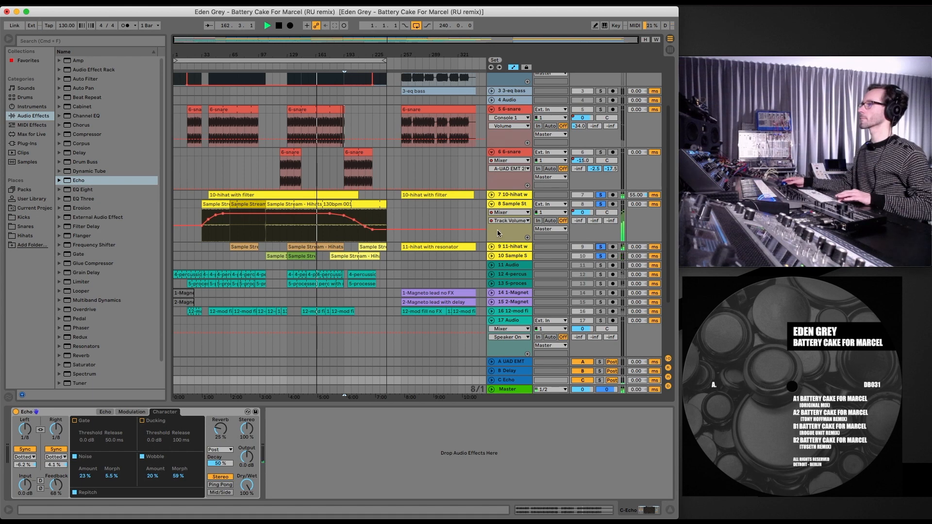
pyautogui.click(367, 65)
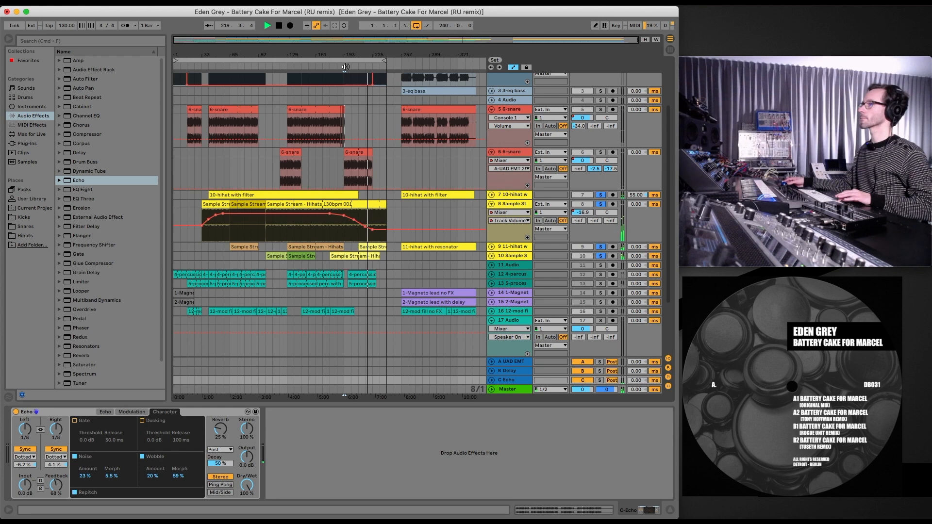
pyautogui.click(321, 65)
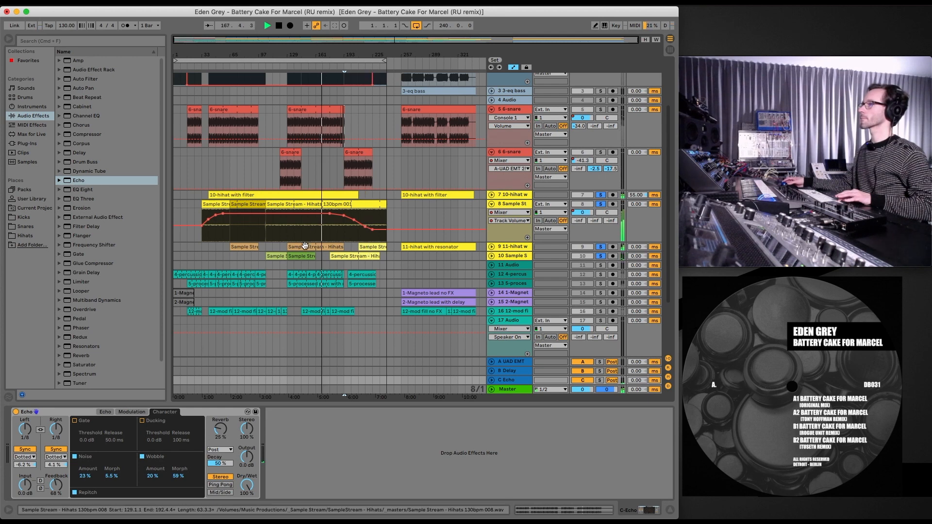
# Step: Select both hi-hat clips on track 9 between about bars 65 and 192 and set their clip volume to -7.52 dB
pyautogui.moveTo(258, 246); pyautogui.dragTo(287, 246)
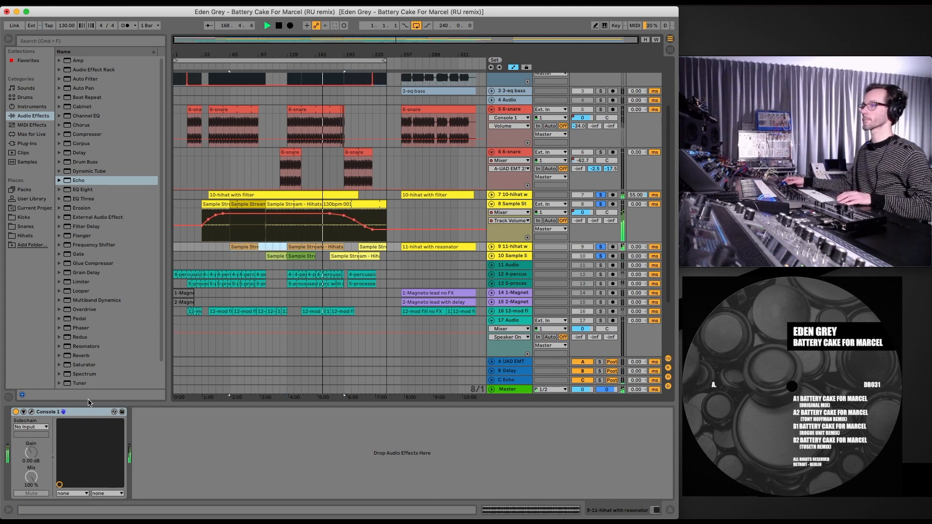
pyautogui.click(241, 246)
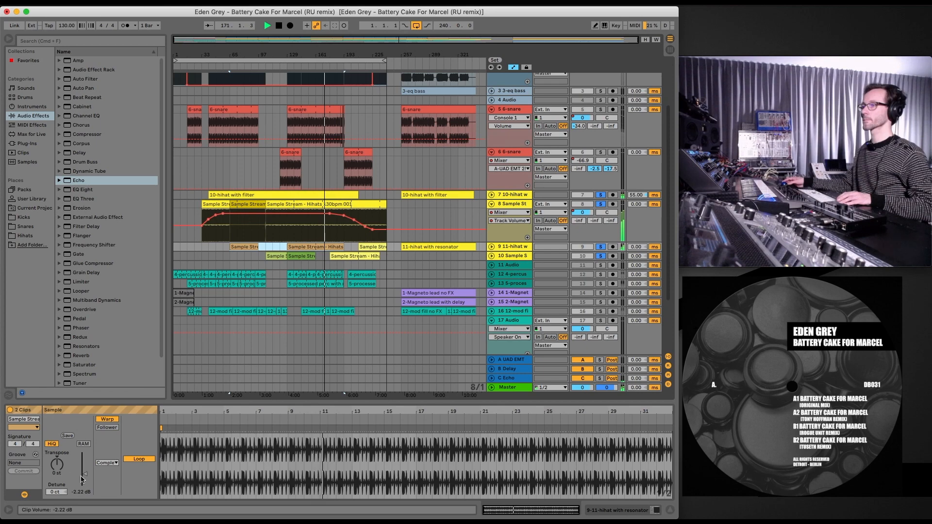
pyautogui.moveTo(84, 474); pyautogui.dragTo(83, 491)
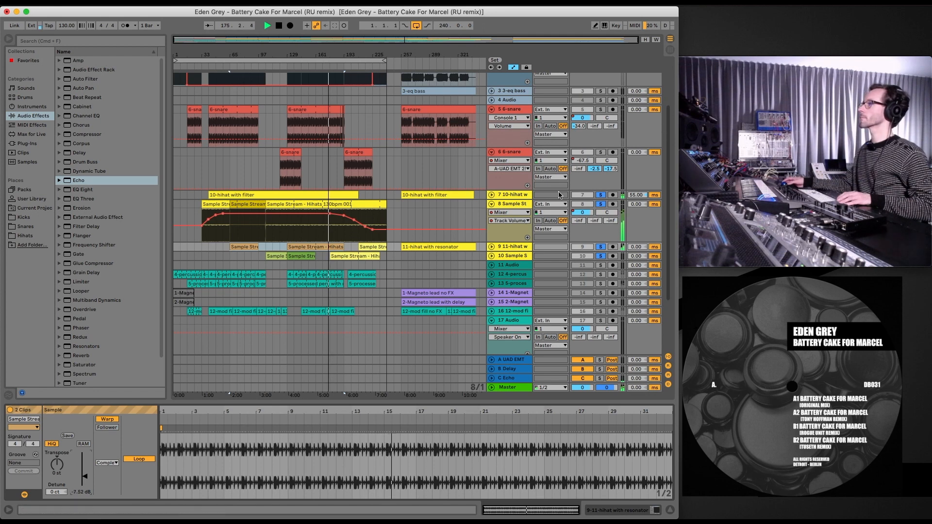
# Step: Clear the solos on the hi-hat tracks and enter a track delay of 0 ms for track 9
pyautogui.click(600, 196)
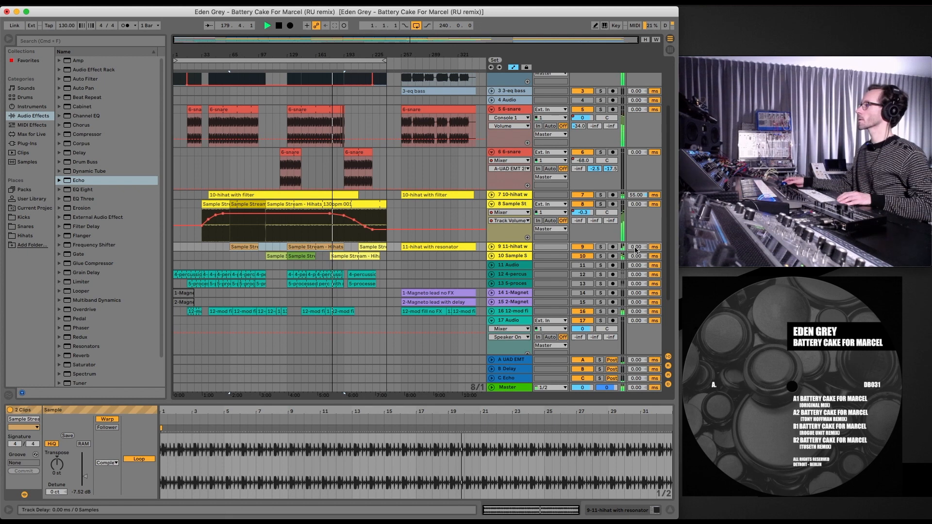
pyautogui.moveTo(635, 248)
pyautogui.mouseDown()
pyautogui.moveTo(633, 257)
pyautogui.moveTo(634, 248)
pyautogui.mouseUp()
pyautogui.write('0')
pyautogui.press('Return')
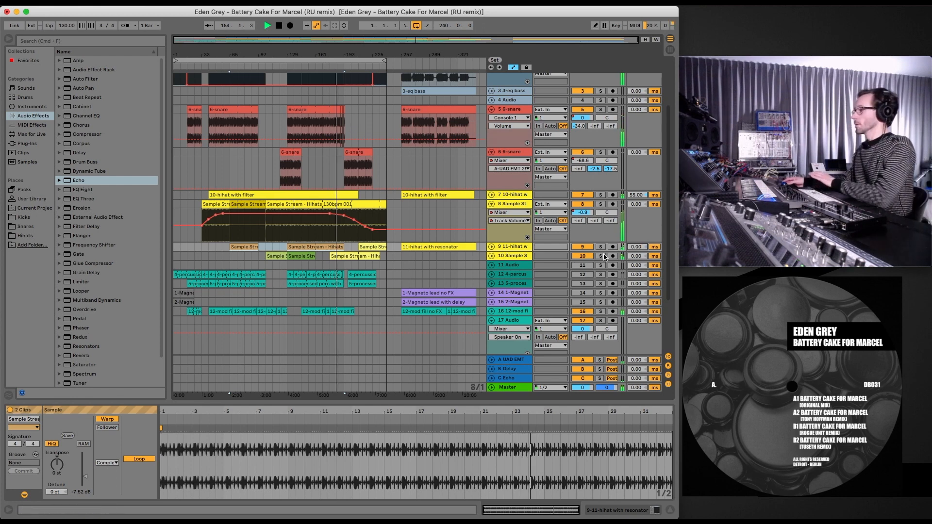
# Step: Unfold track 9 and audition the arrangement from about bar 60 into its first hi-hat clip at bar 65
pyautogui.click(351, 248)
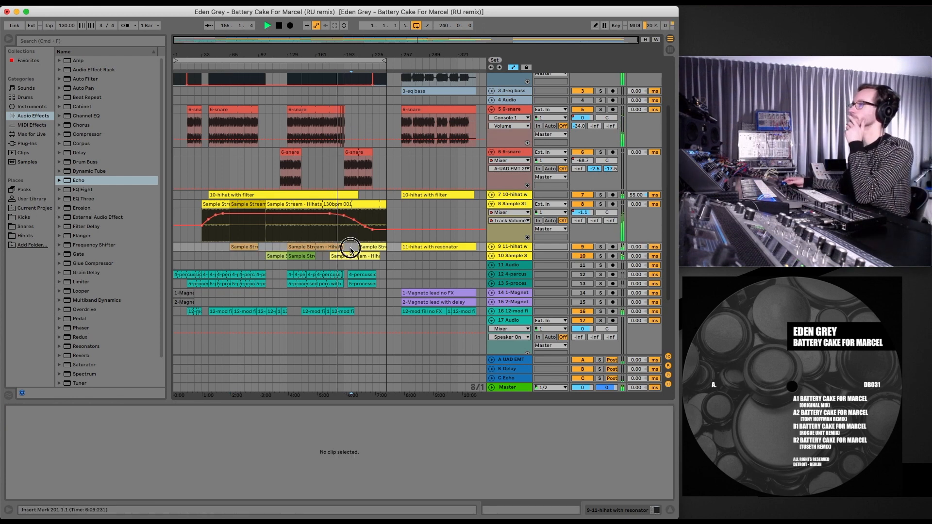
pyautogui.click(291, 248)
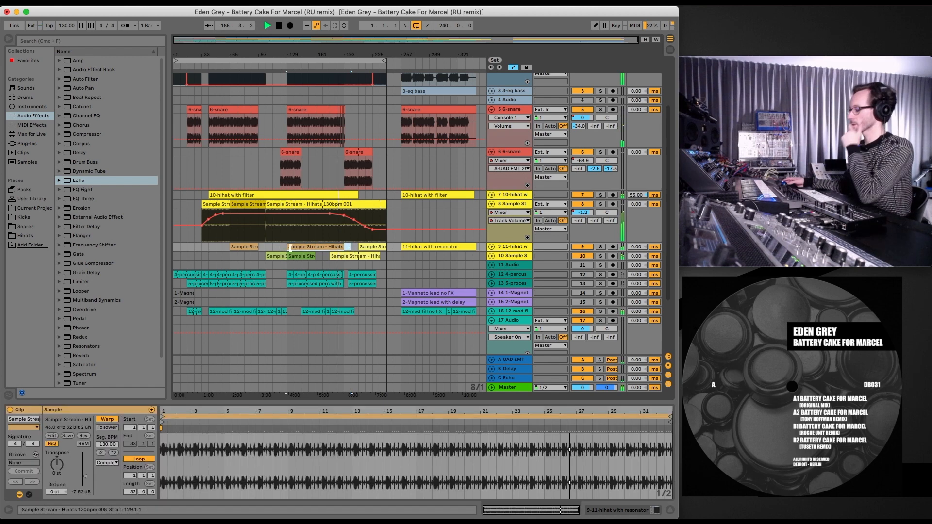
pyautogui.click(492, 246)
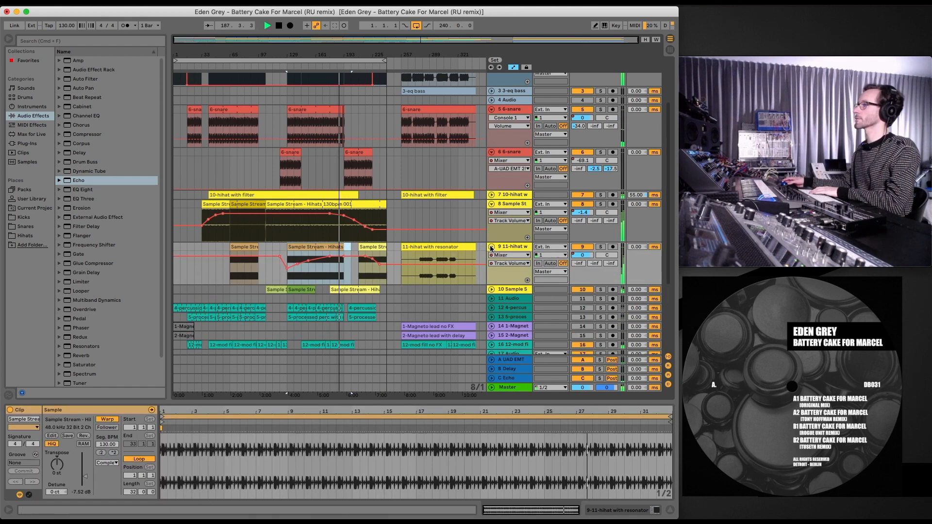
pyautogui.click(349, 246)
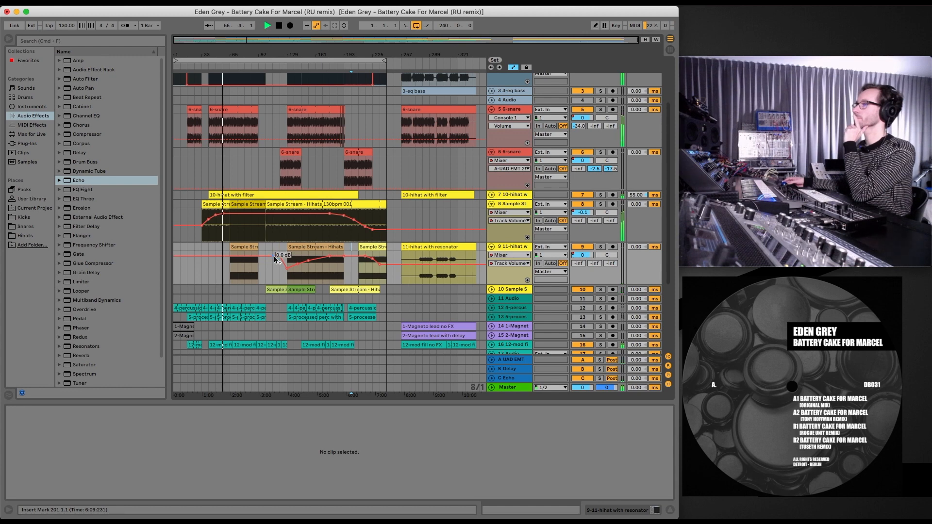
pyautogui.click(225, 65)
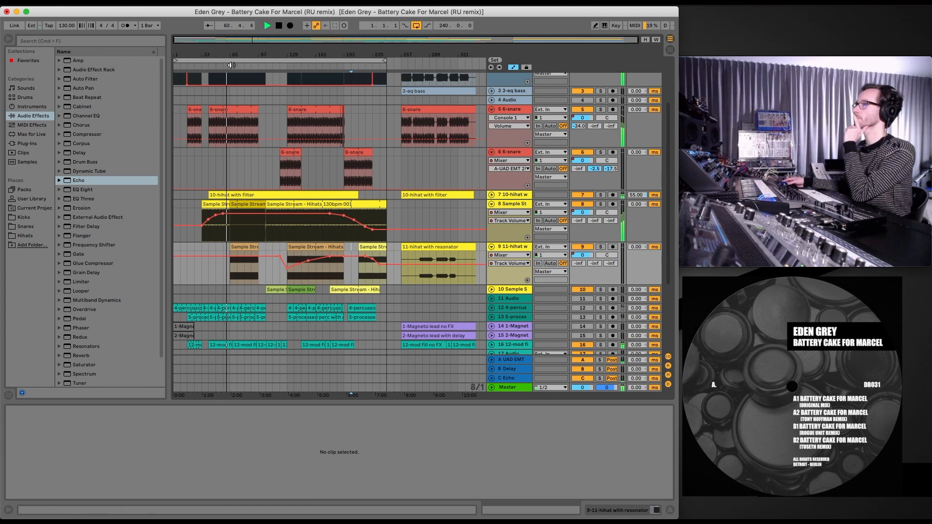
pyautogui.click(231, 65)
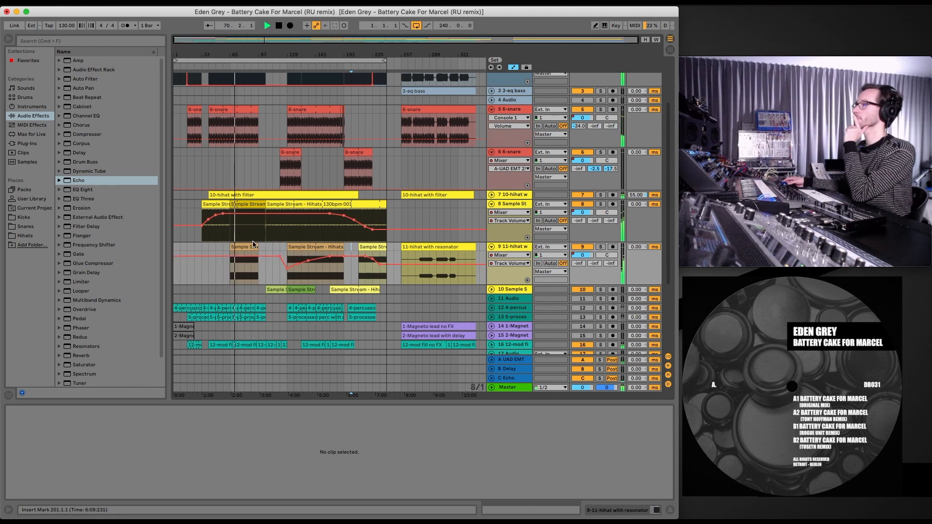
# Step: Compare the mix with track 9 off and on, and try track delays of -4 ms and 1 ms
pyautogui.click(582, 248)
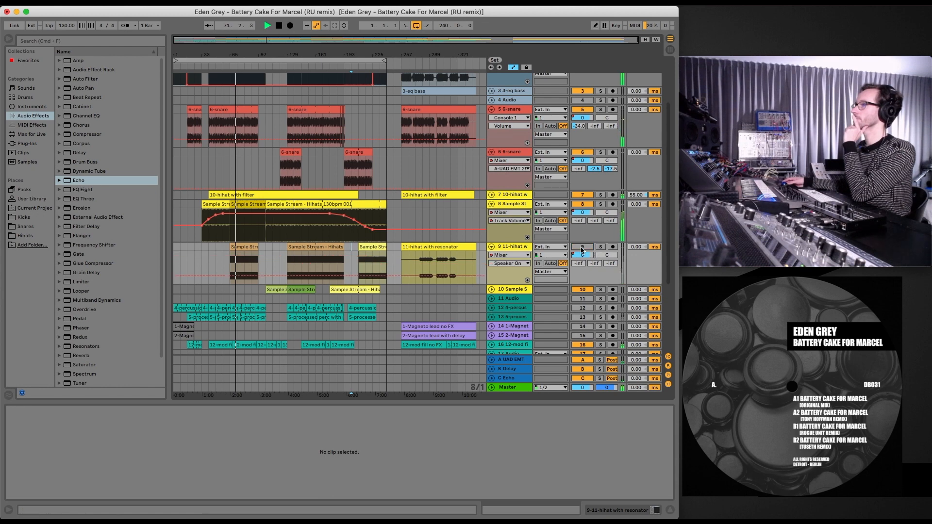
pyautogui.click(582, 248)
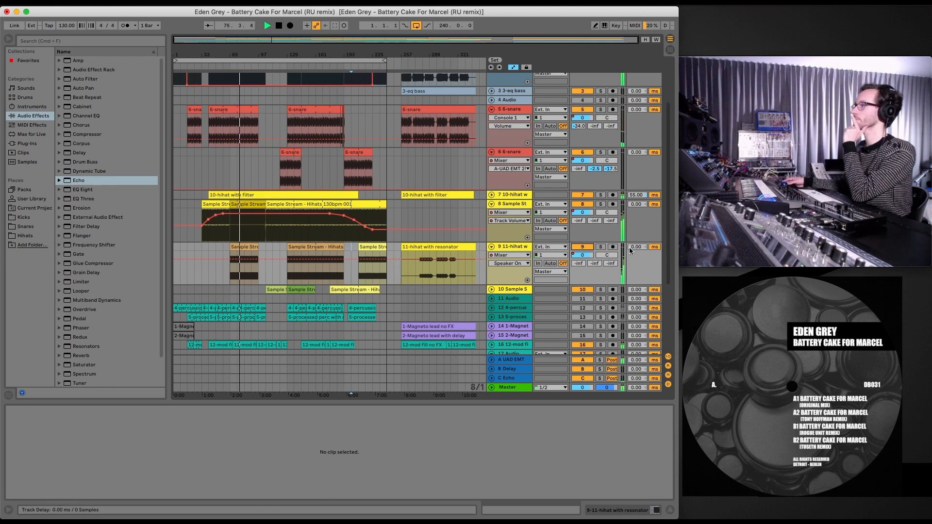
pyautogui.moveTo(636, 247); pyautogui.dragTo(636, 250)
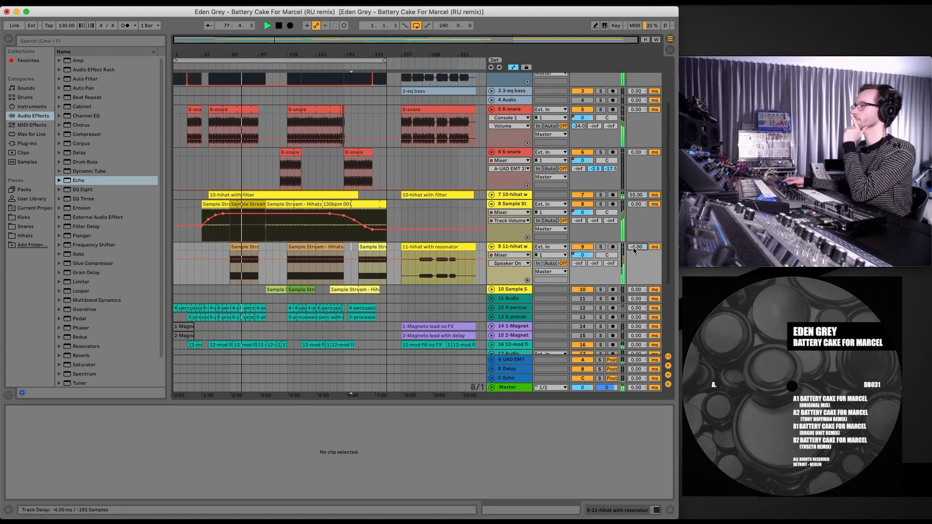
pyautogui.moveTo(637, 247); pyautogui.dragTo(636, 245)
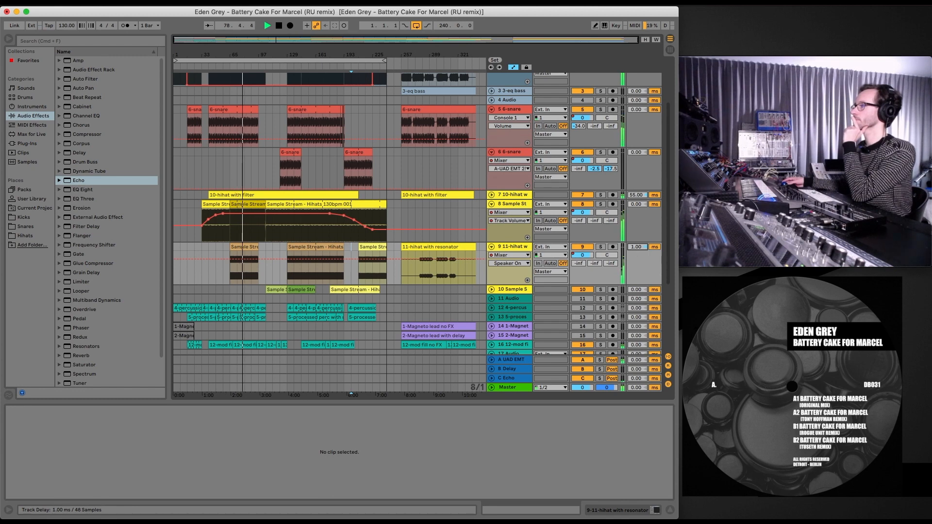
# Step: Select both hi-hat clips on track 9 starting at bars 65 and 129, and try transposing them to -20 and -23 st
pyautogui.click(245, 247)
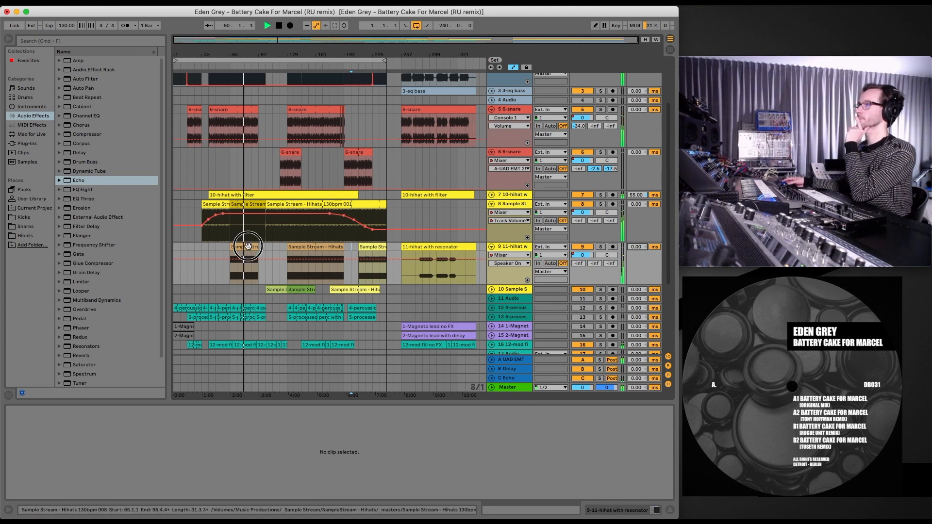
pyautogui.keyDown('shift'); pyautogui.click(299, 244); pyautogui.keyUp('shift')
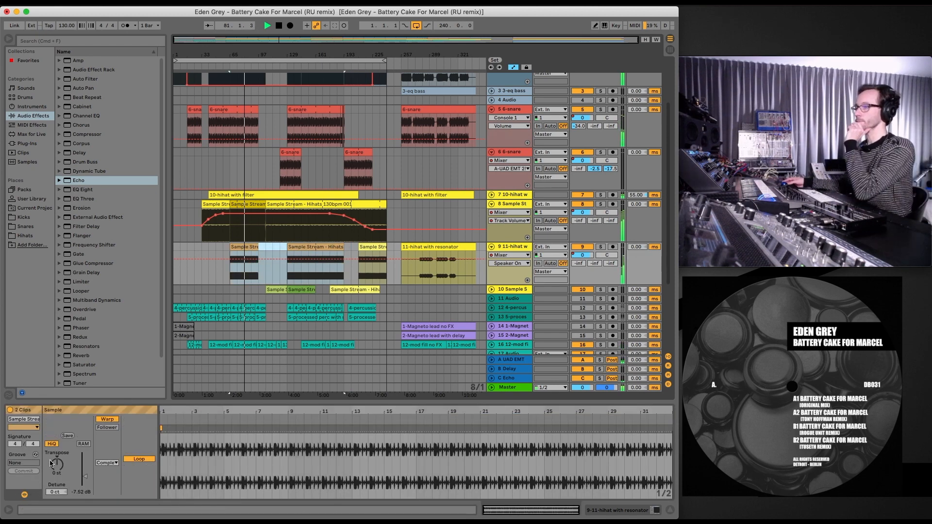
pyautogui.moveTo(59, 463); pyautogui.dragTo(58, 473)
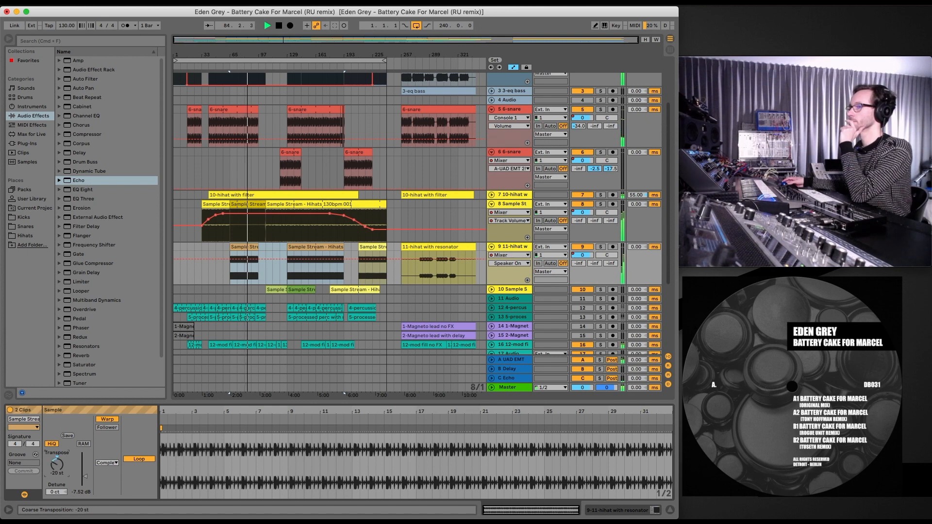
pyautogui.moveTo(57, 465); pyautogui.dragTo(57, 467)
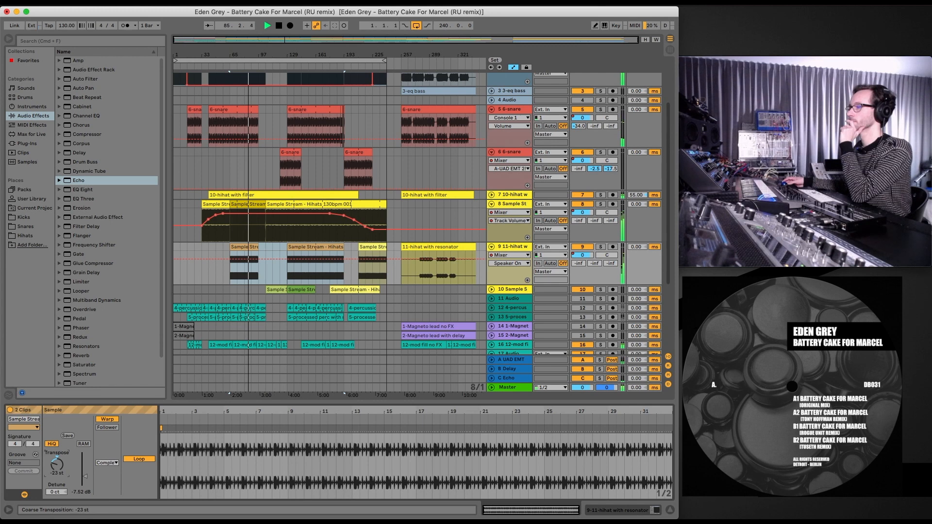
# Step: Switch the two hi-hat clips to Beats warp mode and audition them at a transposition of 22 st from about bar 75
pyautogui.click(107, 462)
pyautogui.click(108, 474)
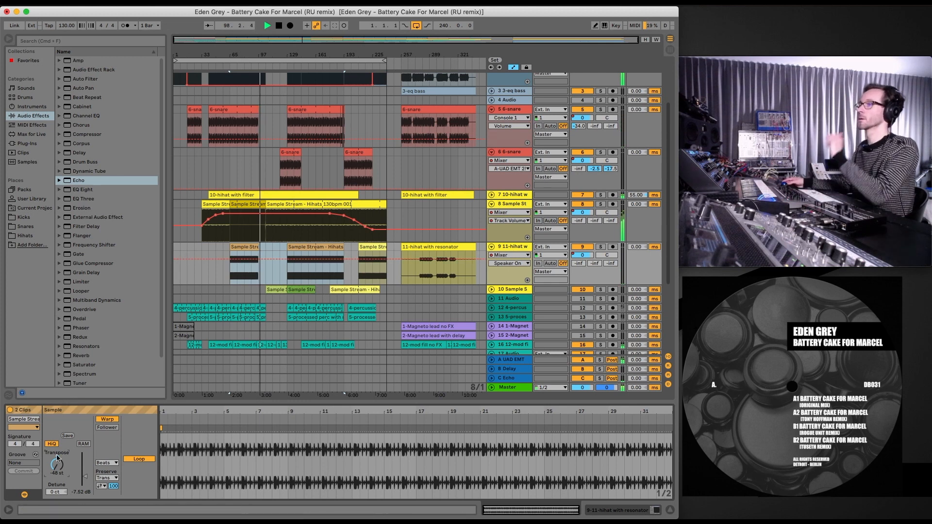
pyautogui.moveTo(56, 469); pyautogui.dragTo(57, 437)
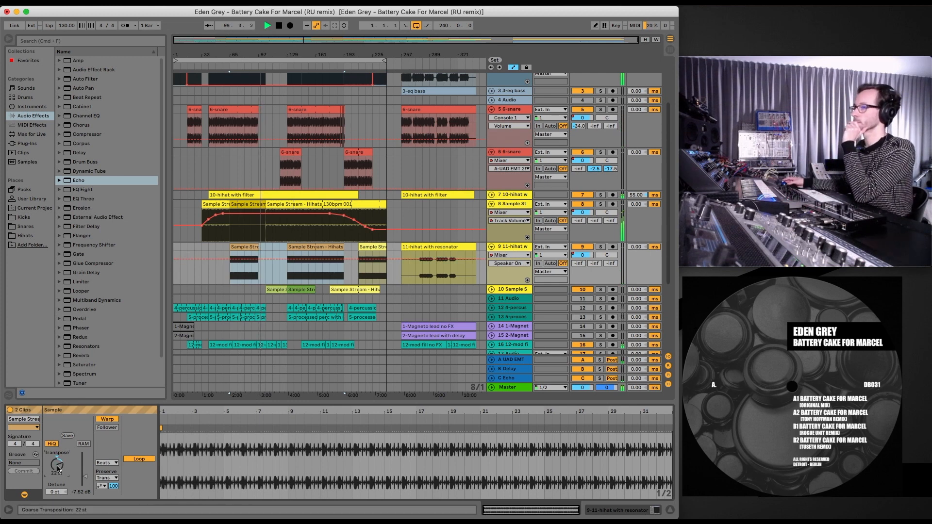
pyautogui.click(239, 65)
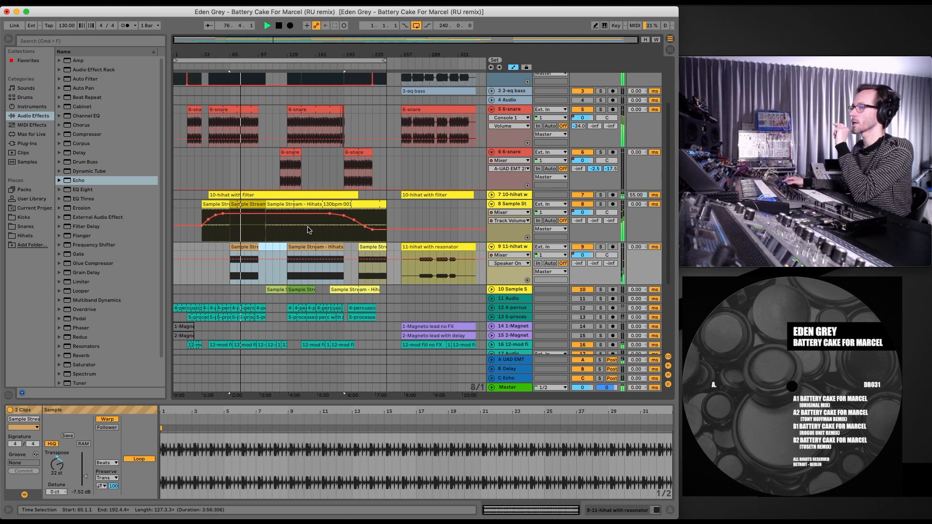
# Step: Return the two clips to Complex warp mode, try transpositions of -2 and -6 st, and reset them to 0 st
pyautogui.click(107, 463)
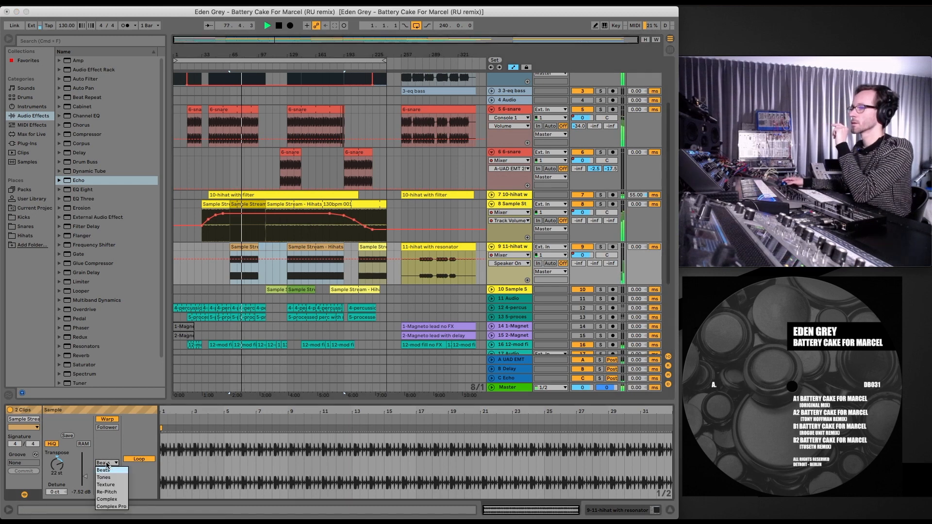
pyautogui.click(107, 499)
pyautogui.moveTo(57, 465); pyautogui.dragTo(57, 472)
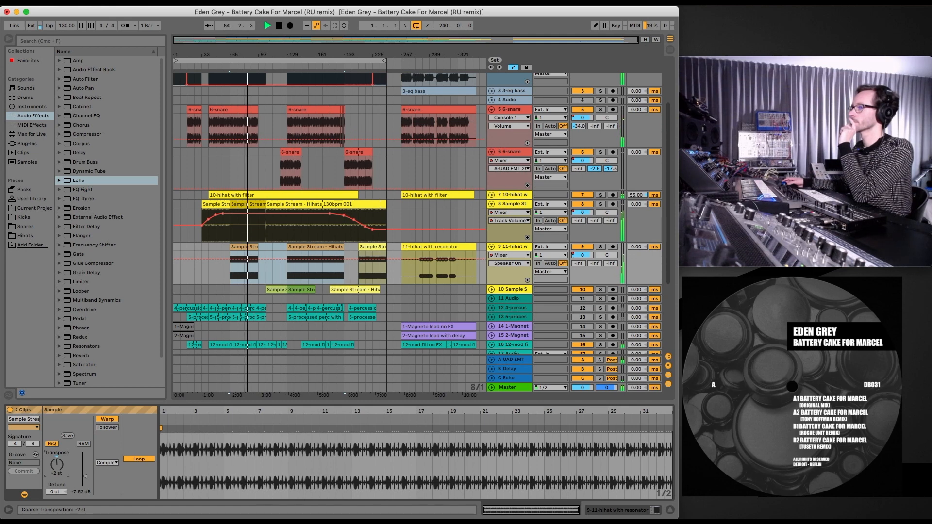
pyautogui.moveTo(57, 464); pyautogui.dragTo(56, 466)
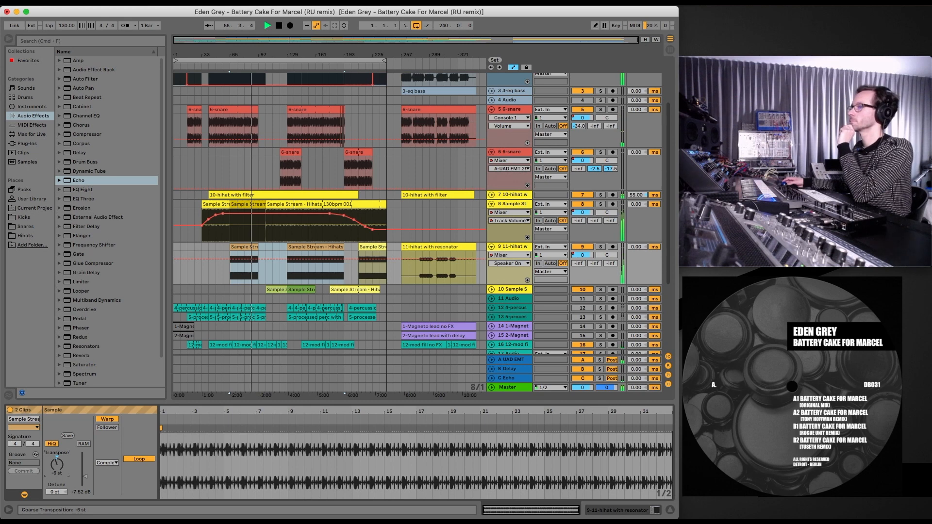
pyautogui.press('Up')
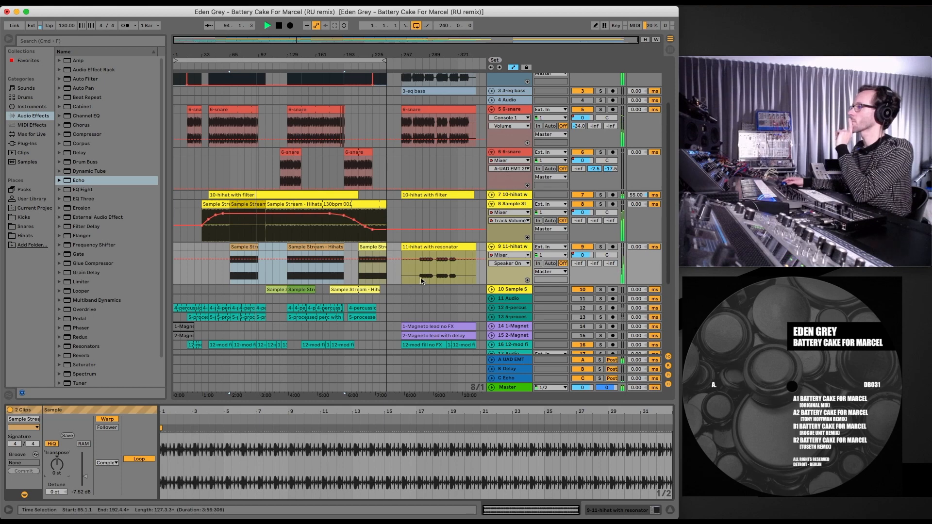
# Step: Audition the hi-hat clip at bar 209 on track 9 and copy it to bar 97, between the two earlier clips
pyautogui.click(378, 247)
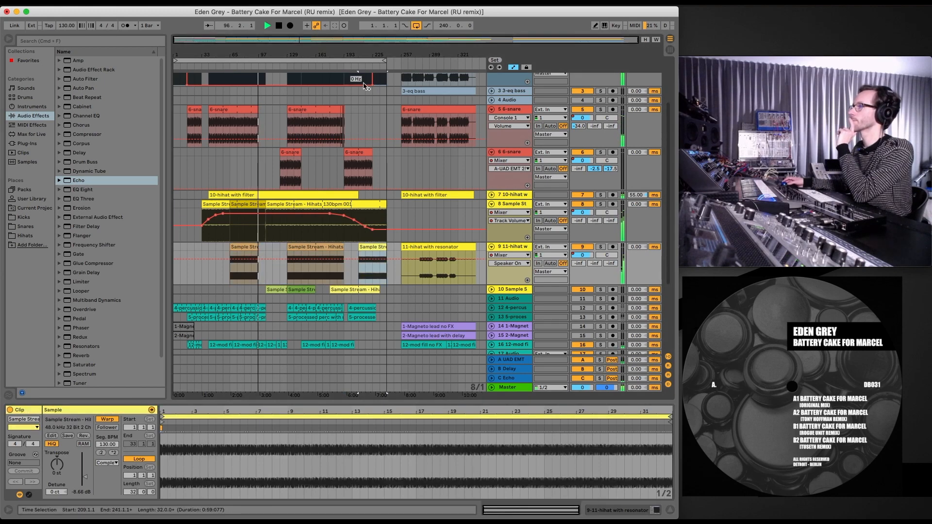
pyautogui.click(361, 66)
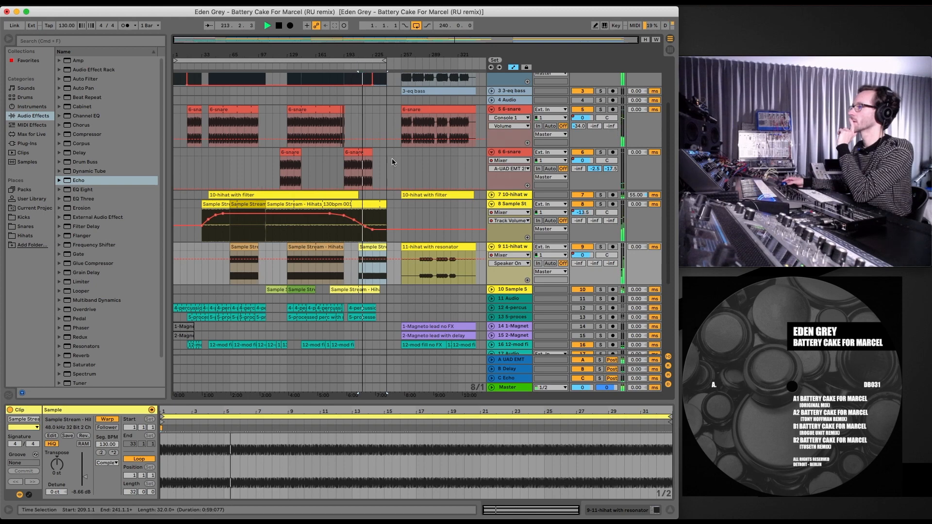
pyautogui.click(378, 247)
pyautogui.moveTo(377, 247); pyautogui.dragTo(278, 248)
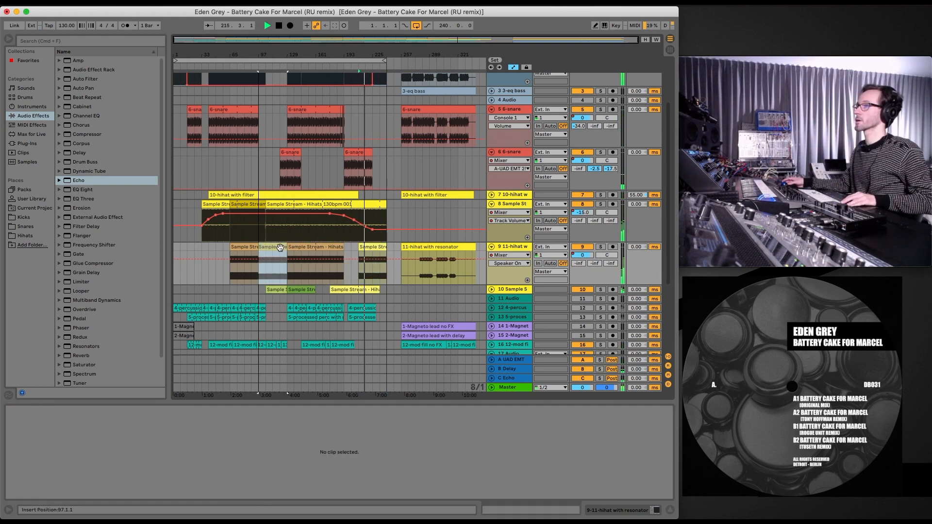
# Step: Play the copied hi-hat clip at bar 97 and compare it with the preceding clip from about bar 80
pyautogui.click(263, 65)
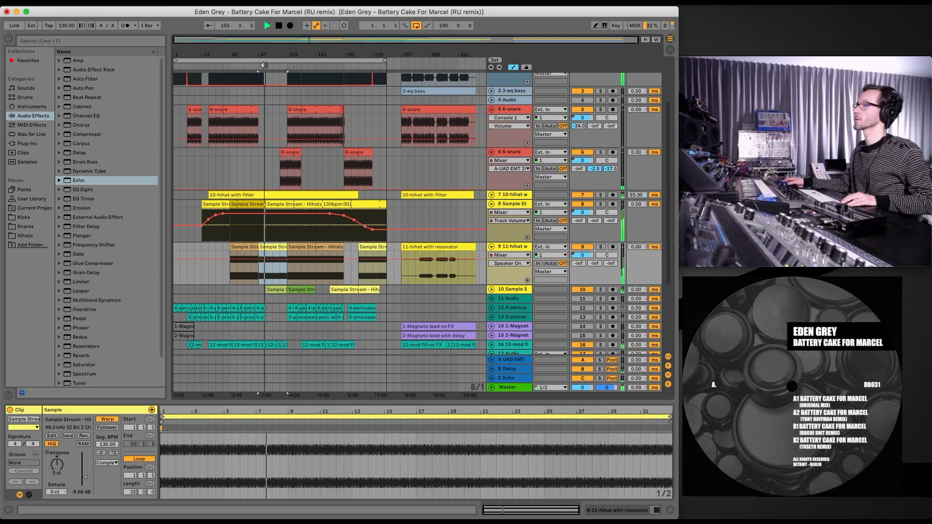
pyautogui.click(260, 65)
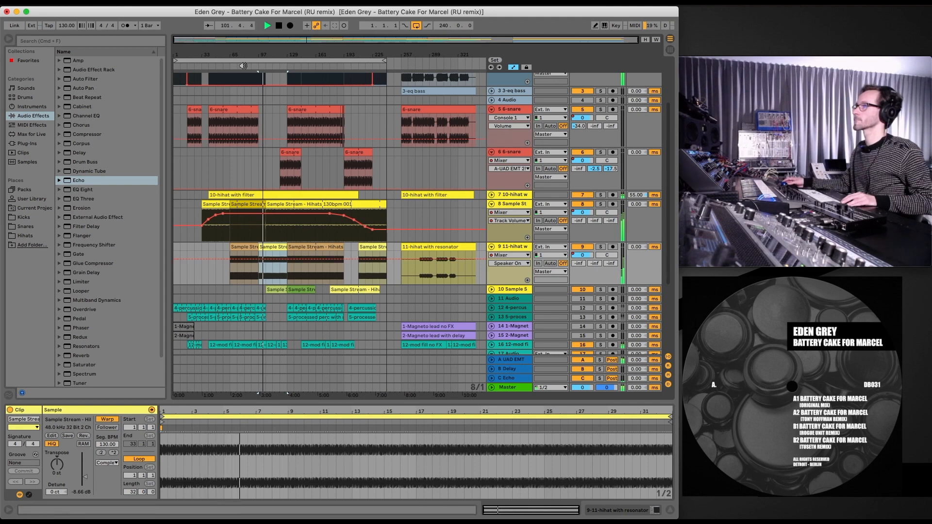
pyautogui.click(243, 67)
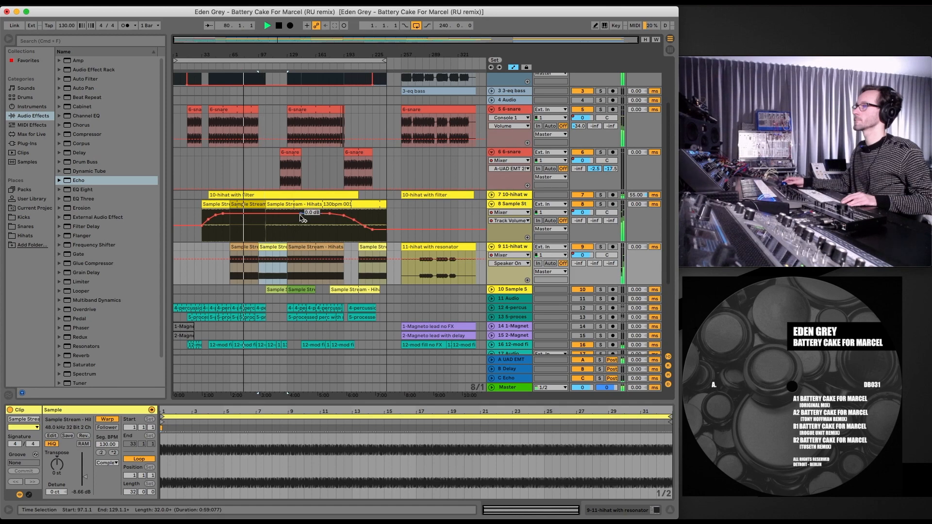
# Step: Delete the two Sample Stream Hihats 130bpm 008 clips starting at bars 65 and 129 on track 9
pyautogui.click(247, 247)
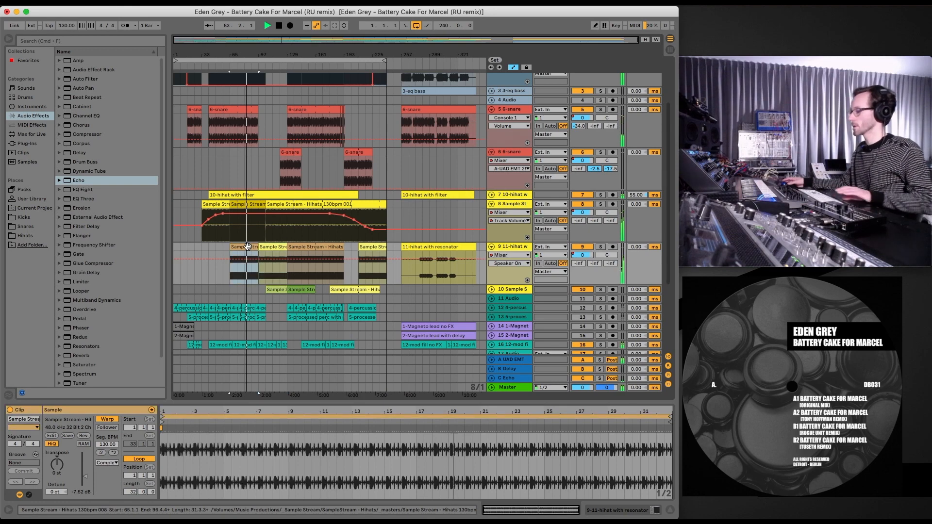
pyautogui.press('Delete')
pyautogui.click(308, 246)
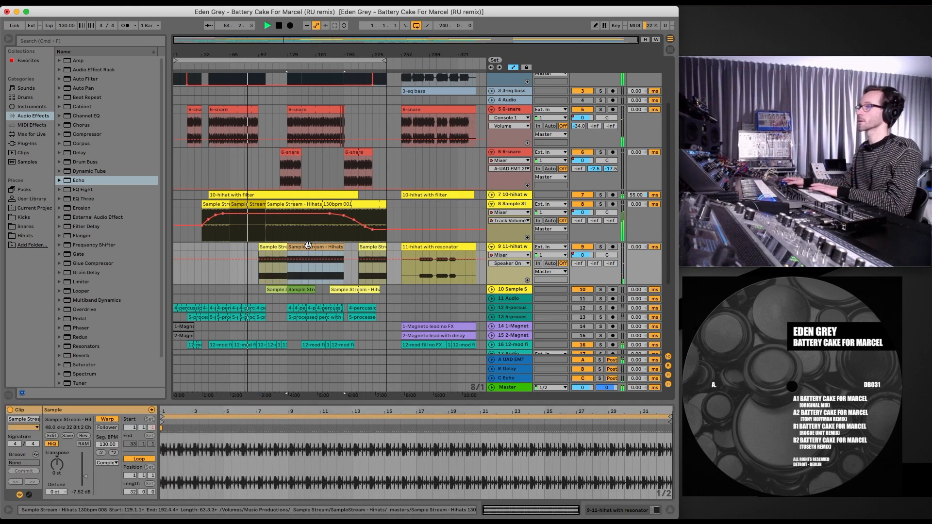
pyautogui.press('Delete')
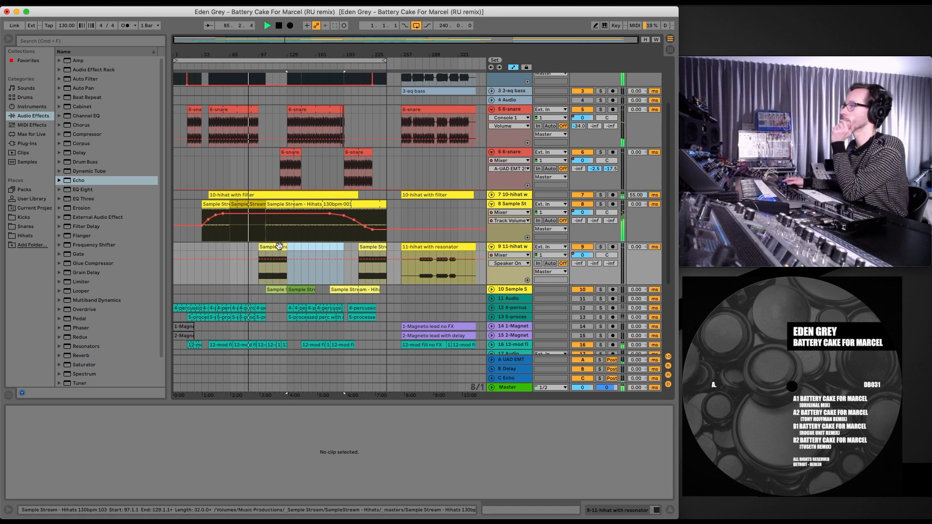
# Step: Move the copied hi-hat clip from bar 97 to bar 65 and compare the mix with track 9 off and on
pyautogui.moveTo(276, 247); pyautogui.dragTo(247, 247)
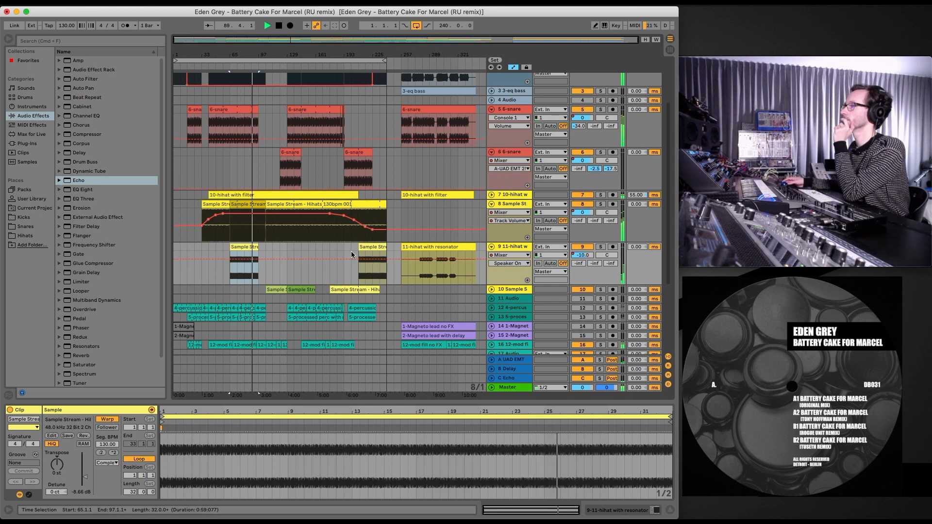
pyautogui.click(580, 248)
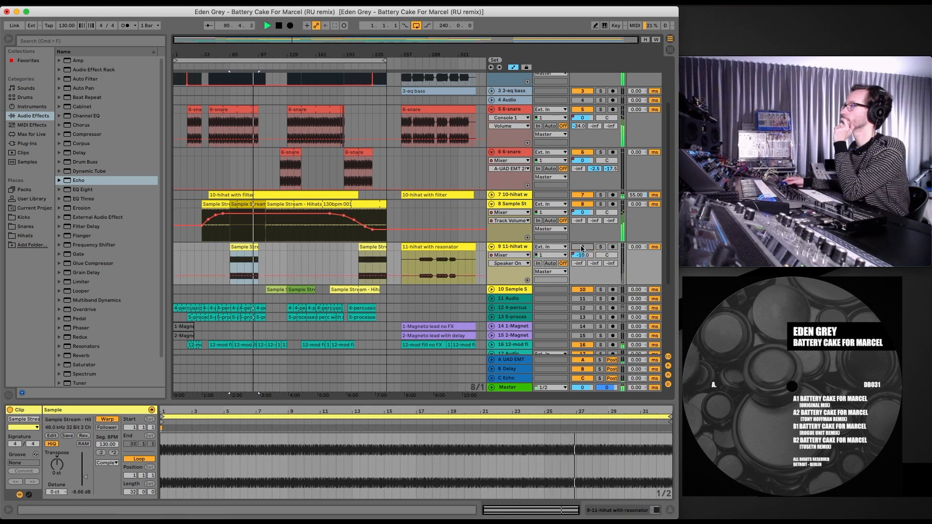
pyautogui.click(581, 248)
# Step: Set the clip volume of the hi-hat at bar 65 to -0.20 dB and extend its end to bar 105
pyautogui.click(248, 248)
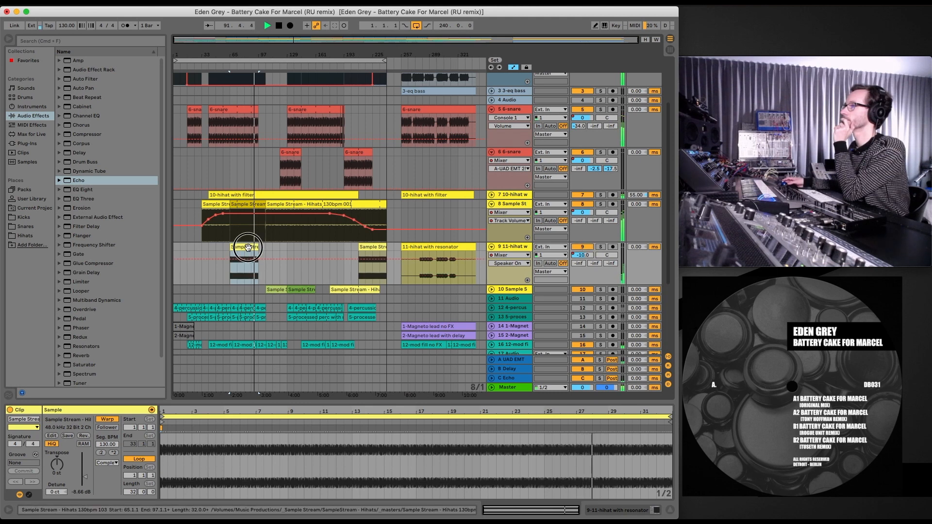
pyautogui.moveTo(86, 476); pyautogui.dragTo(85, 465)
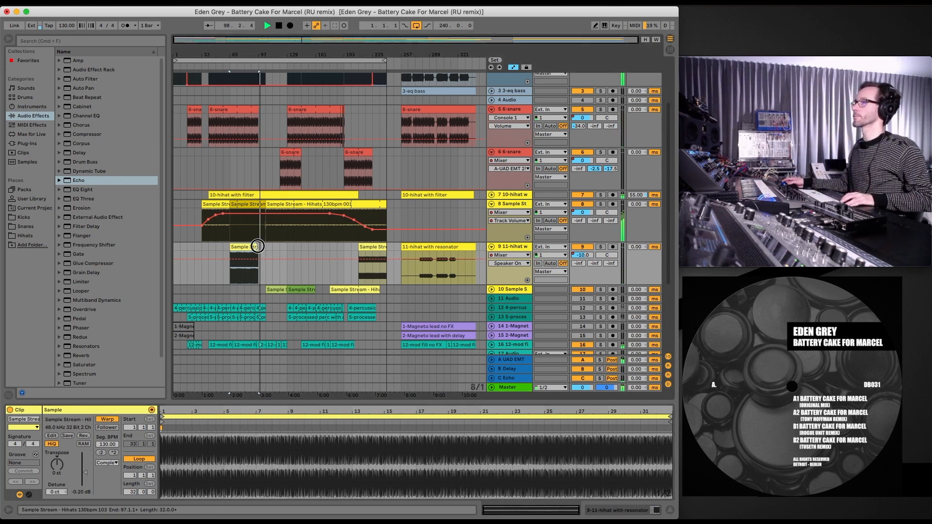
pyautogui.moveTo(258, 248); pyautogui.dragTo(265, 248)
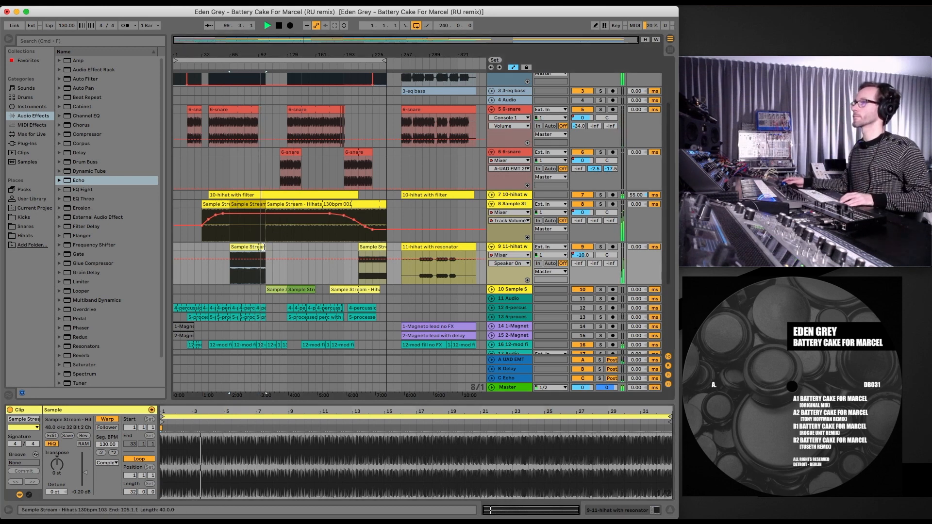
# Step: Copy the hi-hat clip from bar 65 on track 9 to bar 121, covering bars 121 to 161
pyautogui.scroll(3, 274, 197)
pyautogui.scroll(-3, 275, 199)
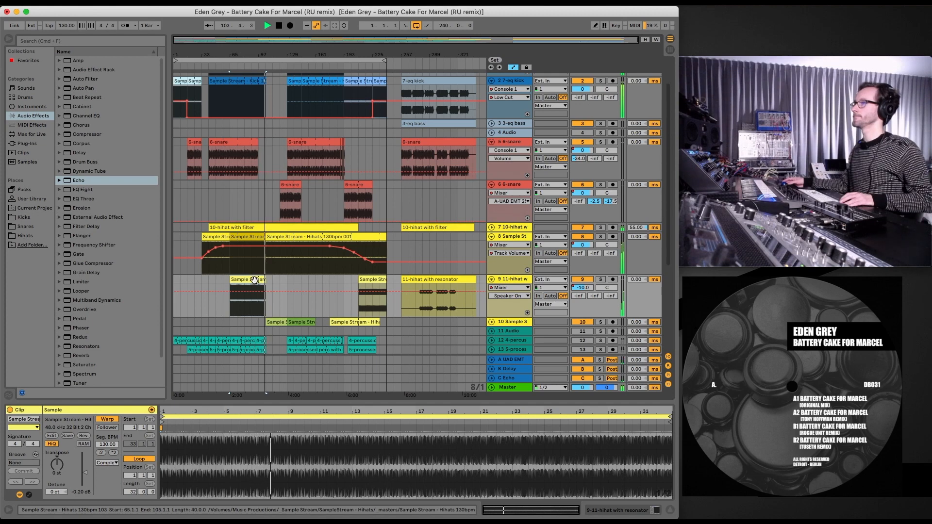
pyautogui.moveTo(265, 280); pyautogui.dragTo(278, 279)
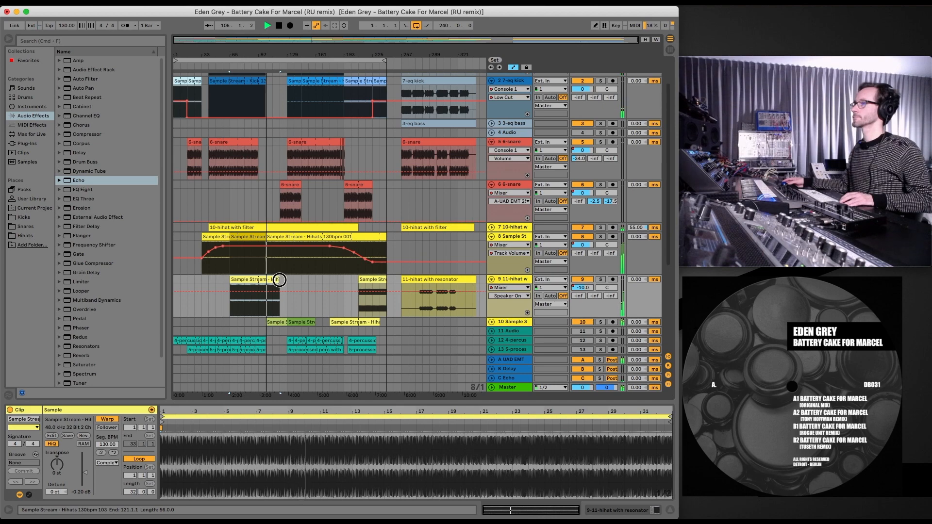
pyautogui.moveTo(279, 280); pyautogui.dragTo(302, 281)
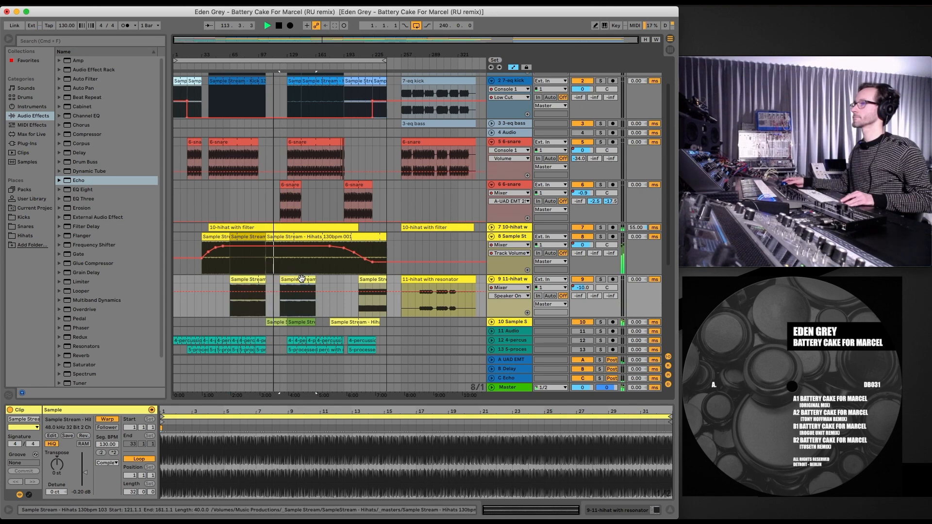
# Step: Show track 9's track volume automation and flatten its dip across the hi-hat clip at bar 65
pyautogui.click(500, 296)
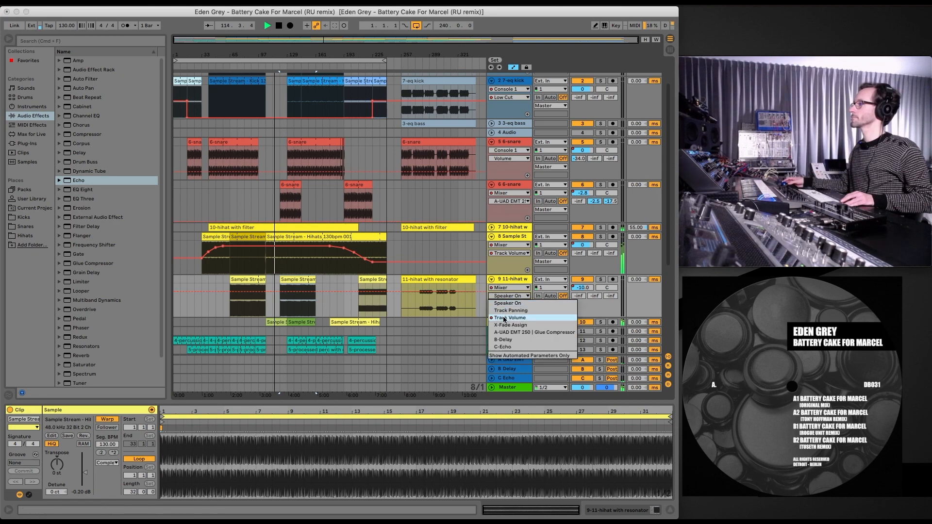
pyautogui.click(510, 318)
pyautogui.moveTo(279, 297)
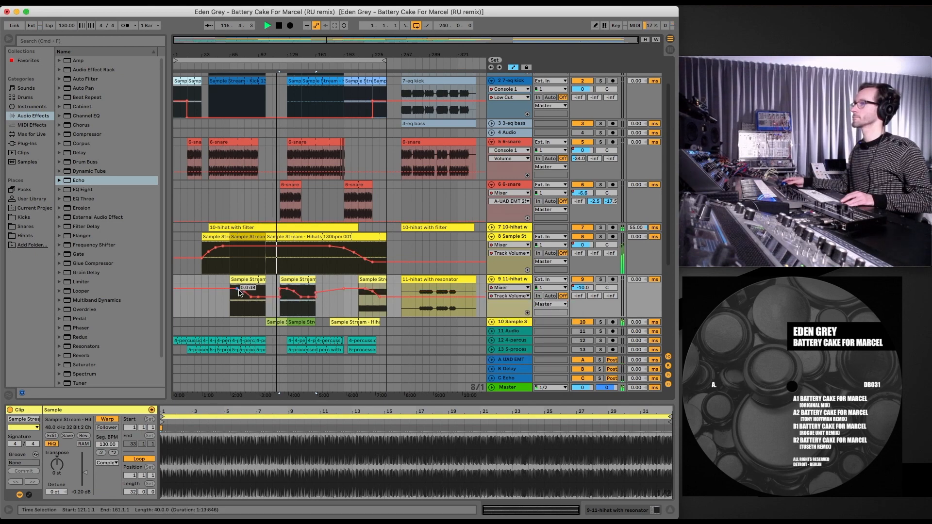
pyautogui.moveTo(236, 289)
pyautogui.mouseDown()
pyautogui.moveTo(280, 289)
pyautogui.moveTo(266, 289)
pyautogui.mouseUp()
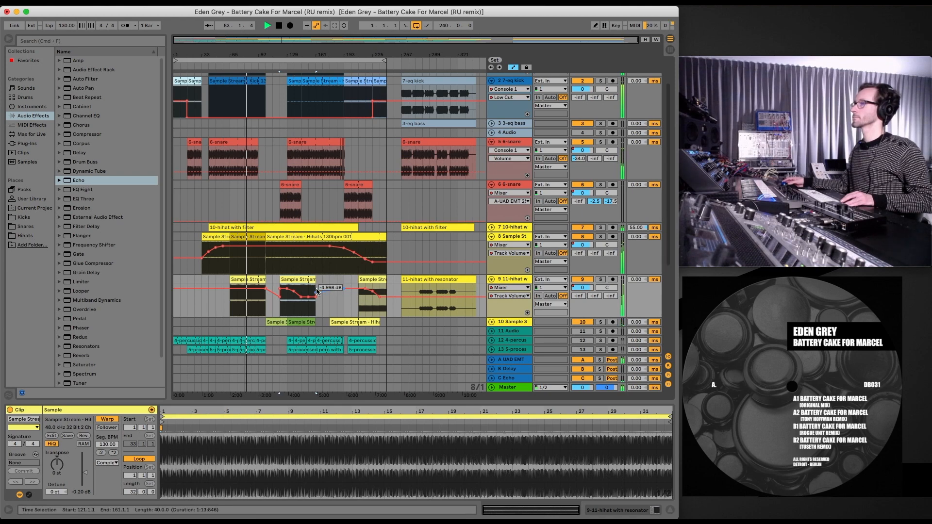
# Step: Set the clip volume of both hi-hat clips at bars 65 and 121 on track 9 to -0.63 dB
pyautogui.keyDown('shift'); pyautogui.click(287, 280); pyautogui.keyUp('shift')
pyautogui.moveTo(85, 475); pyautogui.dragTo(85, 475)
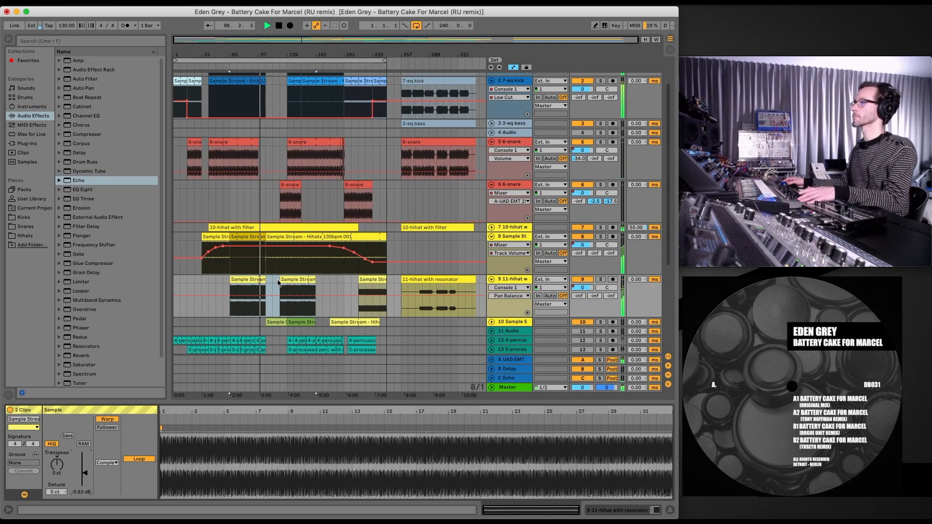
pyautogui.click(285, 281)
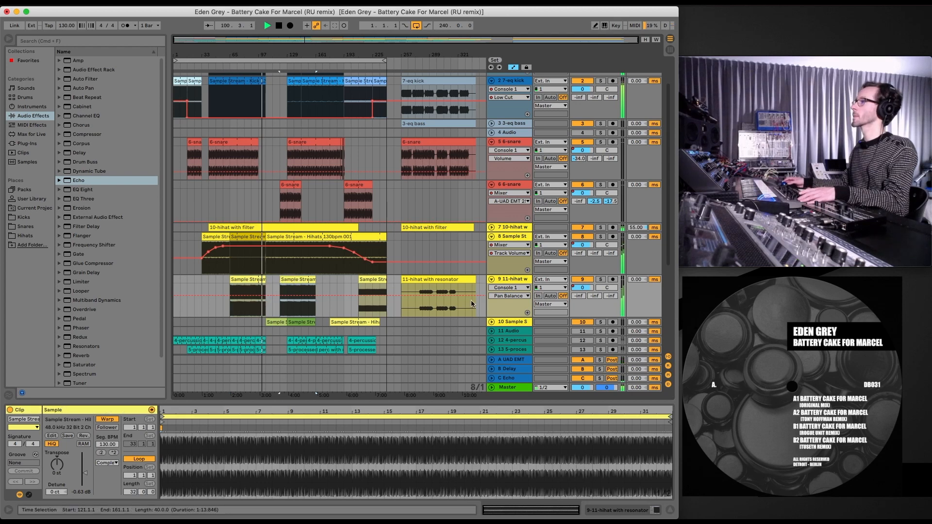
# Step: Reshape track 9's volume automation into a fade-in from -10 dB at bar 121 and play it from there
pyautogui.click(510, 287)
pyautogui.click(498, 309)
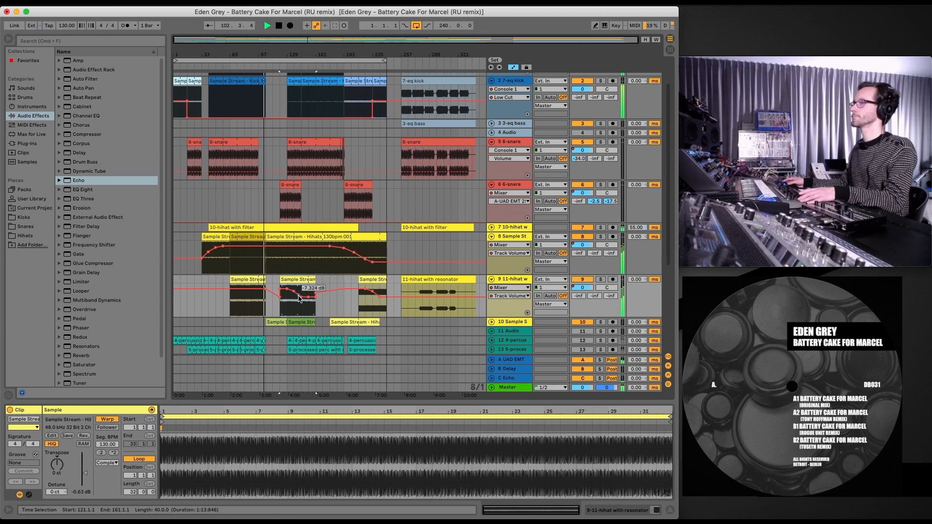
pyautogui.moveTo(291, 292); pyautogui.dragTo(292, 289)
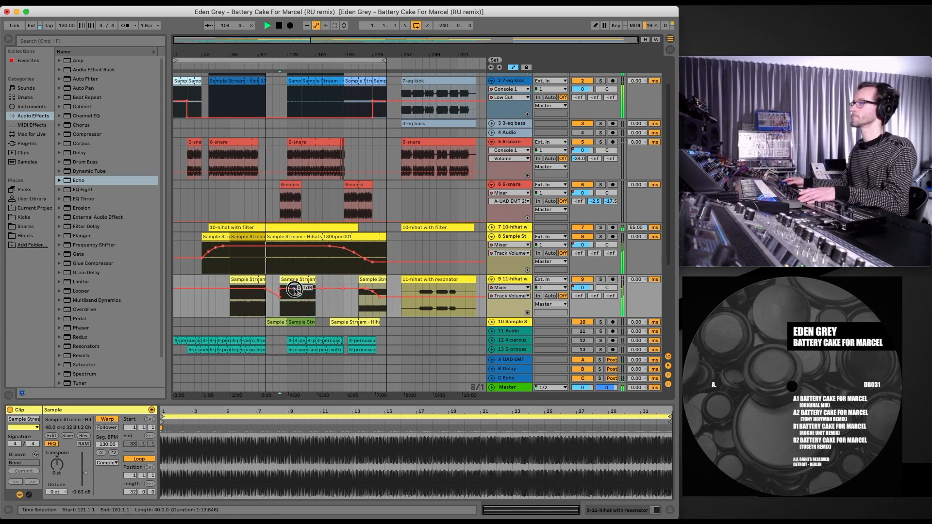
pyautogui.moveTo(295, 289)
pyautogui.mouseDown()
pyautogui.moveTo(279, 296)
pyautogui.moveTo(286, 294)
pyautogui.mouseUp()
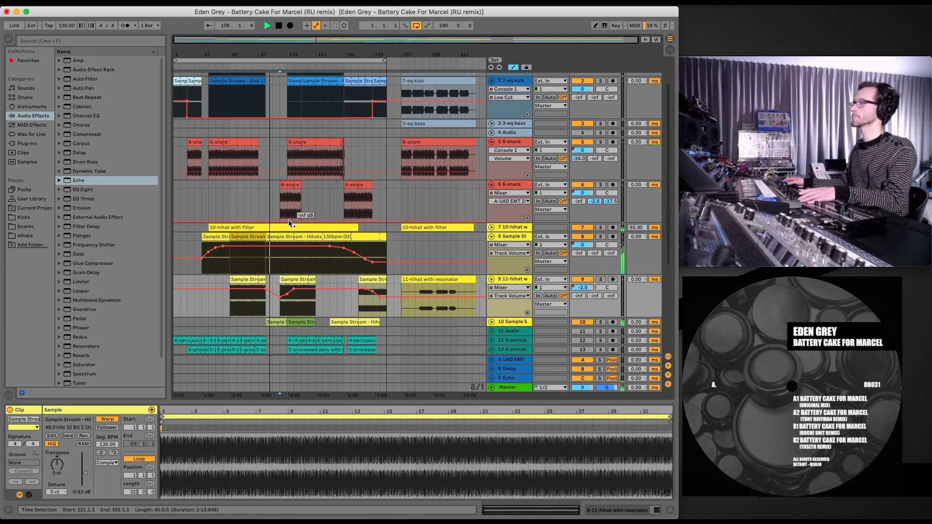
pyautogui.click(279, 67)
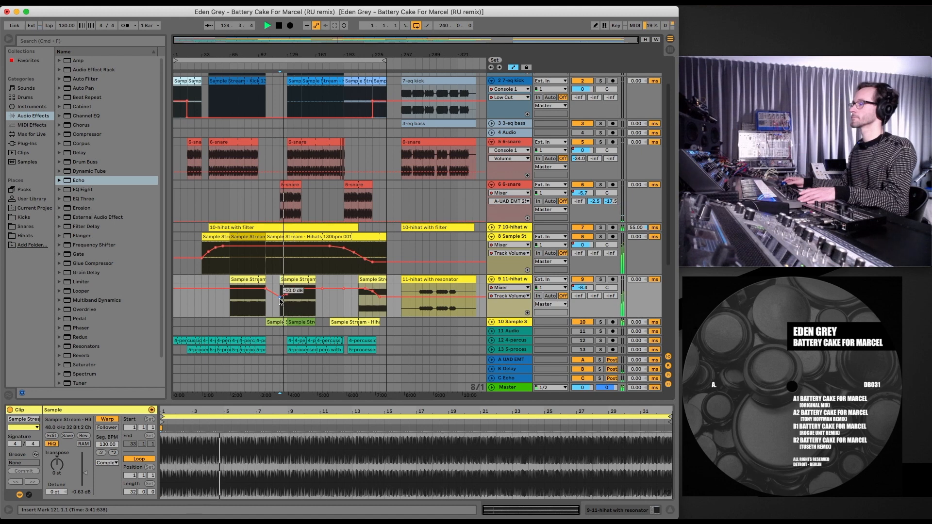
# Step: Unfold track 10, show its track volume automation and draw a fade-in over the hi-hat clip starting at bar 105
pyautogui.click(278, 321)
pyautogui.click(491, 322)
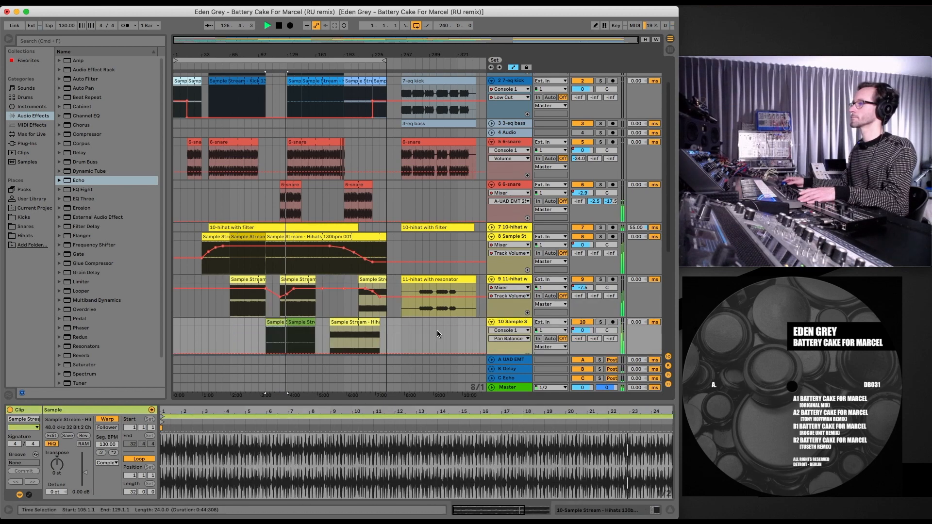
pyautogui.click(500, 330)
pyautogui.click(500, 346)
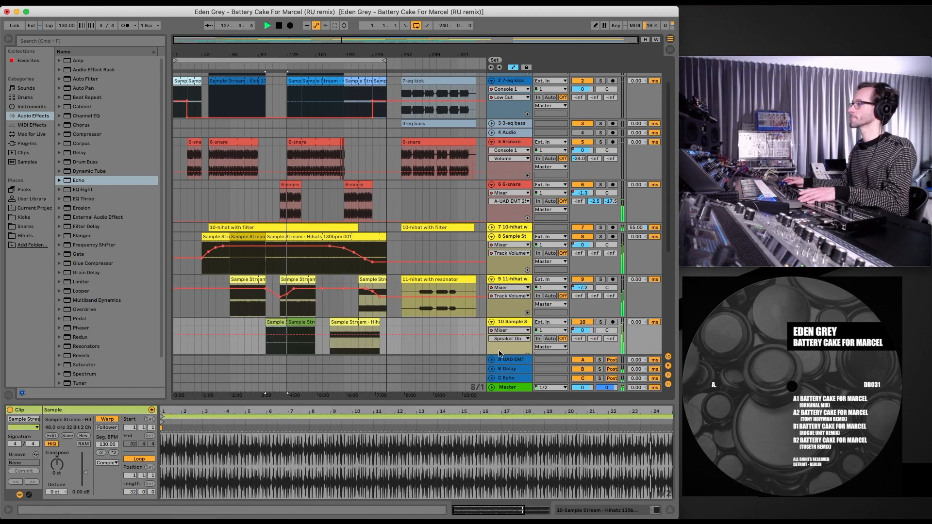
pyautogui.click(500, 339)
pyautogui.click(509, 361)
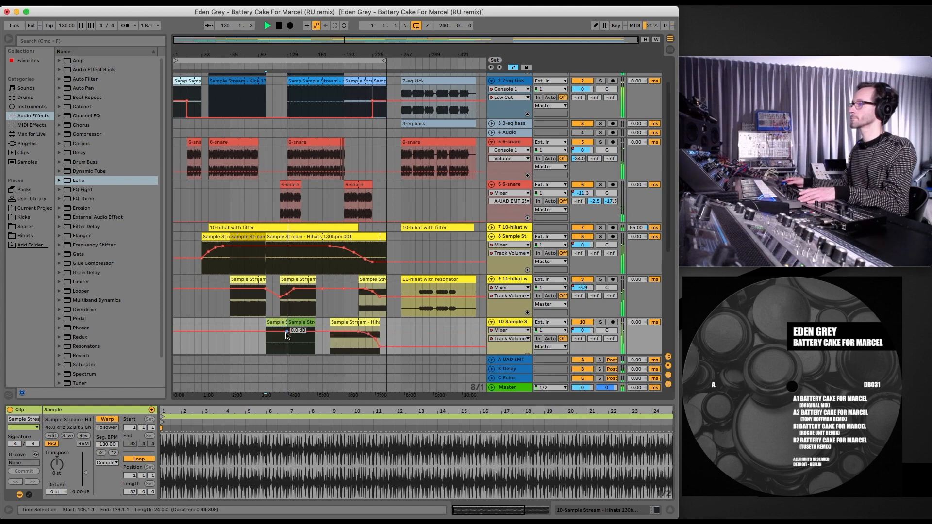
pyautogui.moveTo(283, 333); pyautogui.dragTo(280, 344)
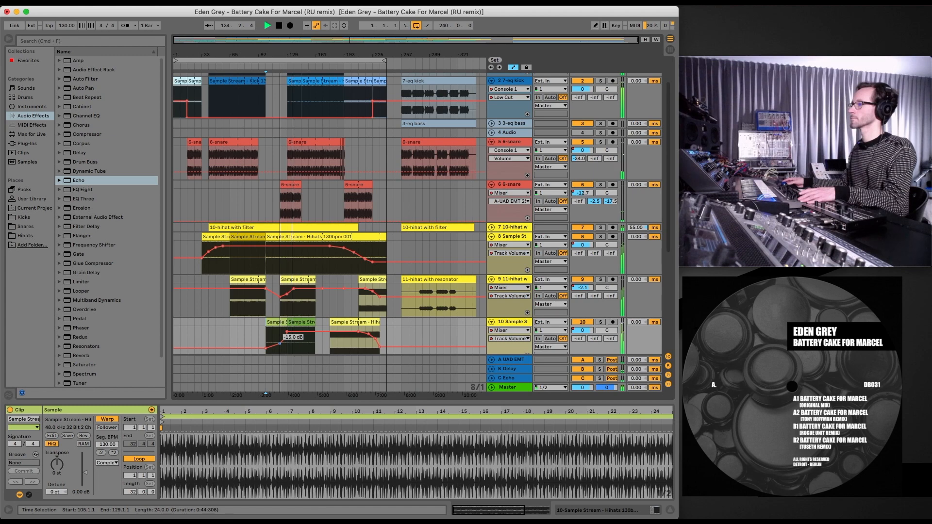
# Step: Play track 10's fade-in from bar 105 and raise its starting level to -17 dB, ending with playback stopped
pyautogui.click(265, 65)
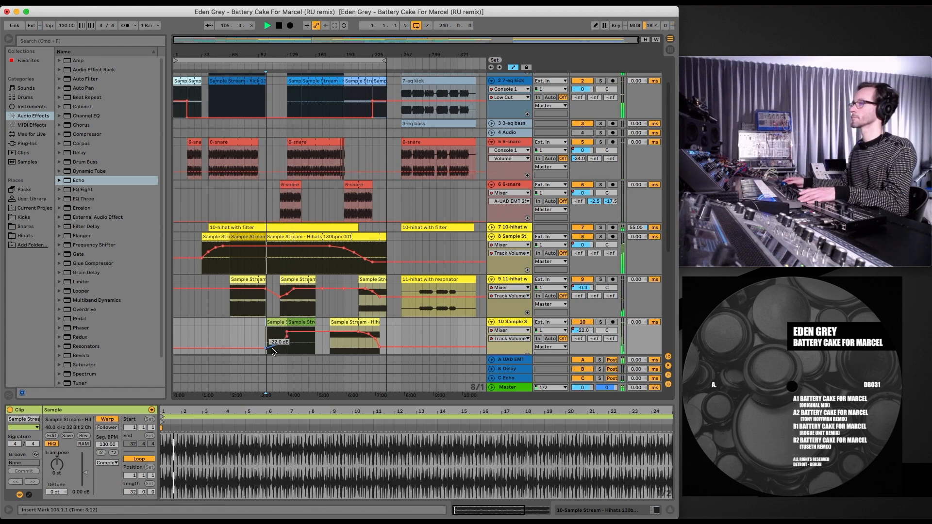
pyautogui.moveTo(275, 350)
pyautogui.mouseDown()
pyautogui.moveTo(287, 337)
pyautogui.moveTo(268, 345)
pyautogui.mouseUp()
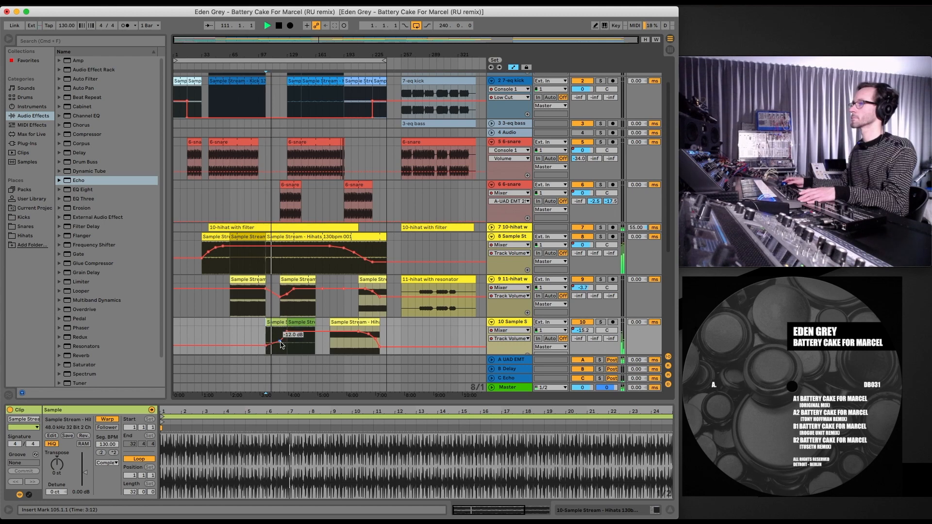
pyautogui.doubleClick(279, 26)
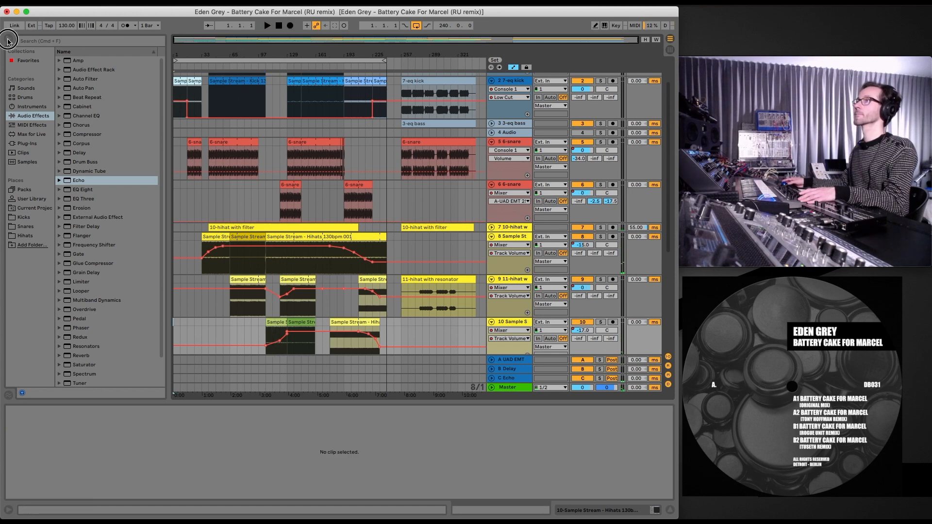
# Step: Hide the browser and delete the unused 10-hihat with filter clip at bar 257 on track 7
pyautogui.click(9, 41)
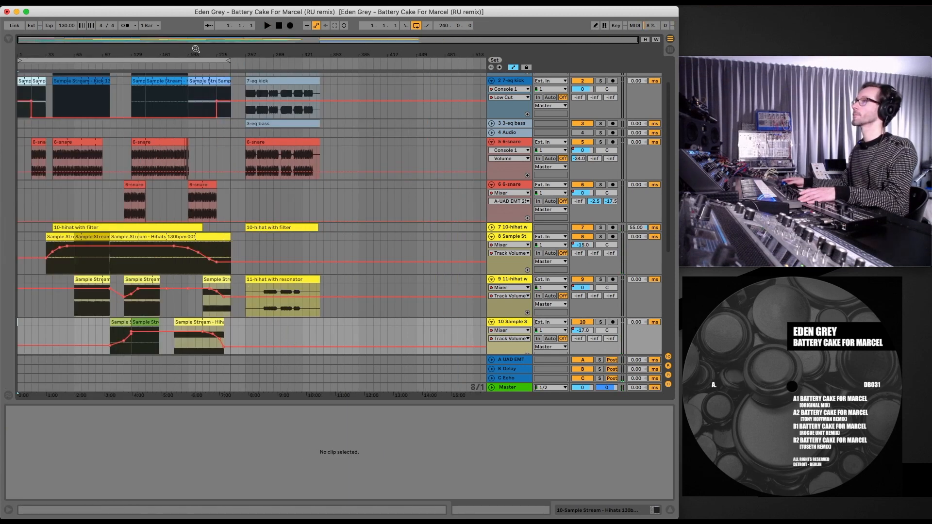
pyautogui.scroll(2, 369, 201)
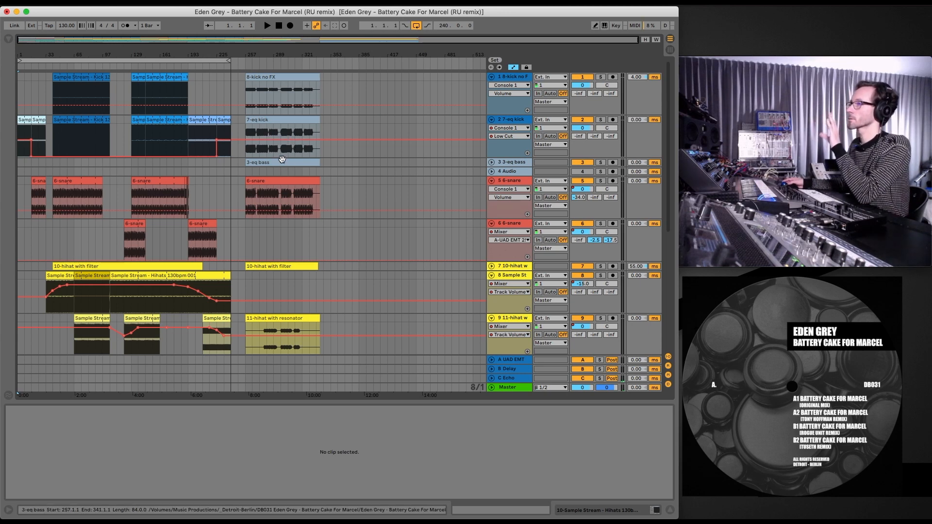
pyautogui.scroll(-4, 299, 181)
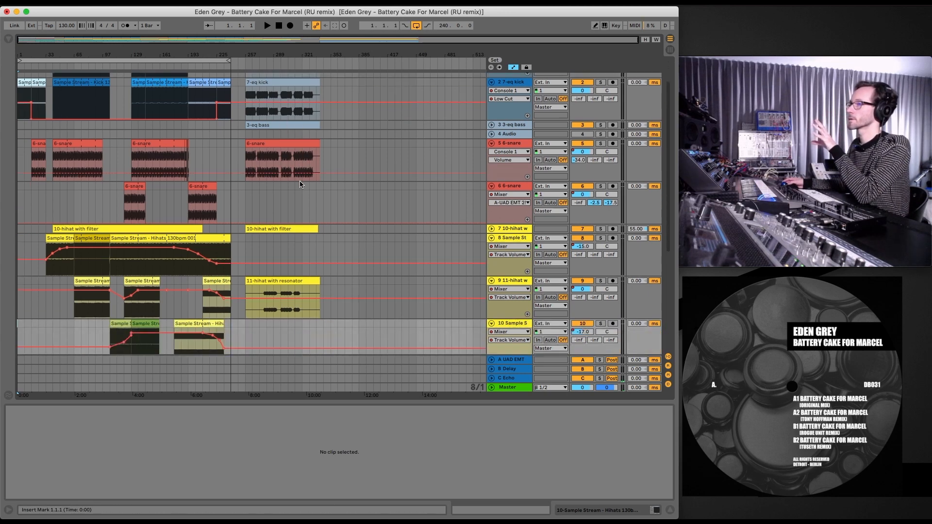
pyautogui.click(274, 182)
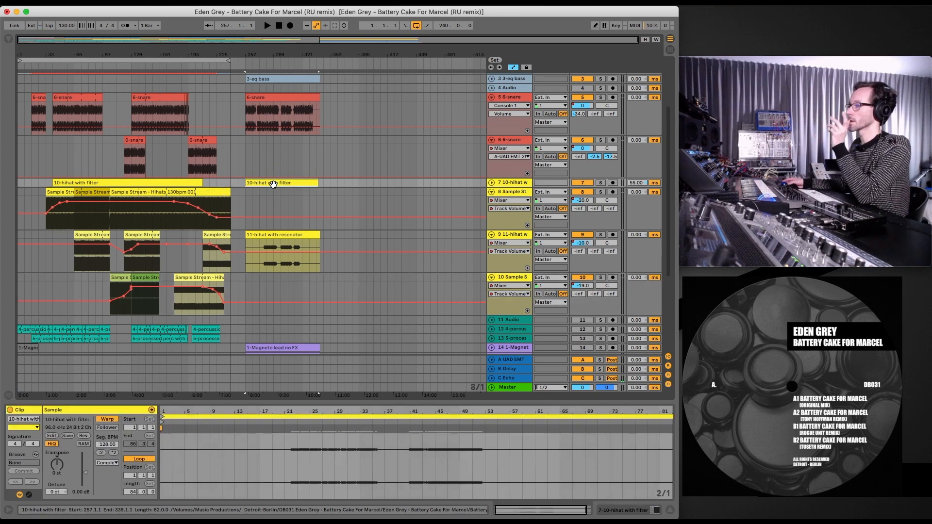
pyautogui.press('Delete')
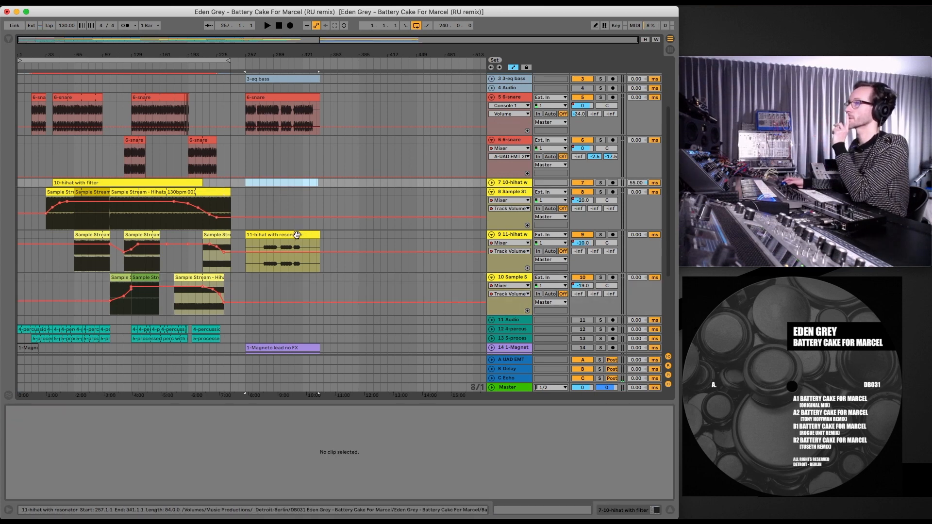
# Step: Audition the 11-hihat with resonator clip at bar 257 with track 9 soloed, unsolo the track and delete the clip
pyautogui.click(270, 62)
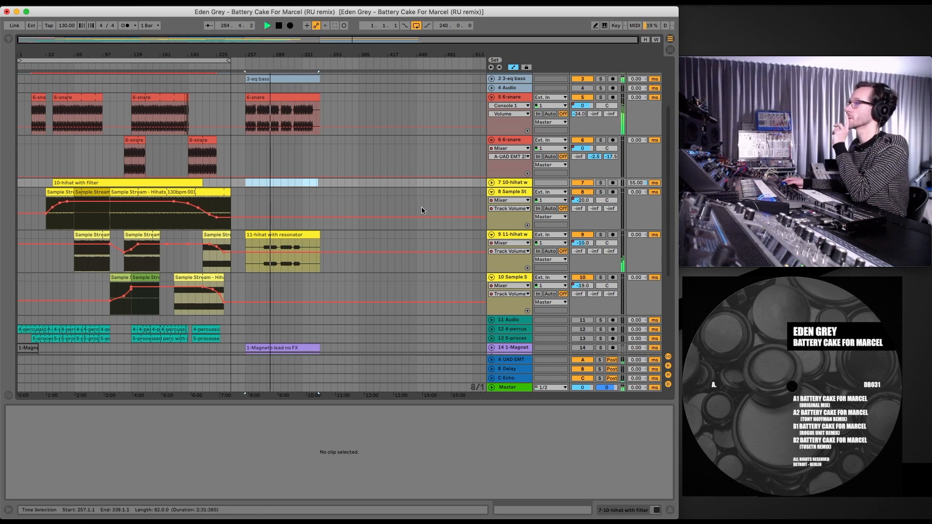
pyautogui.click(601, 235)
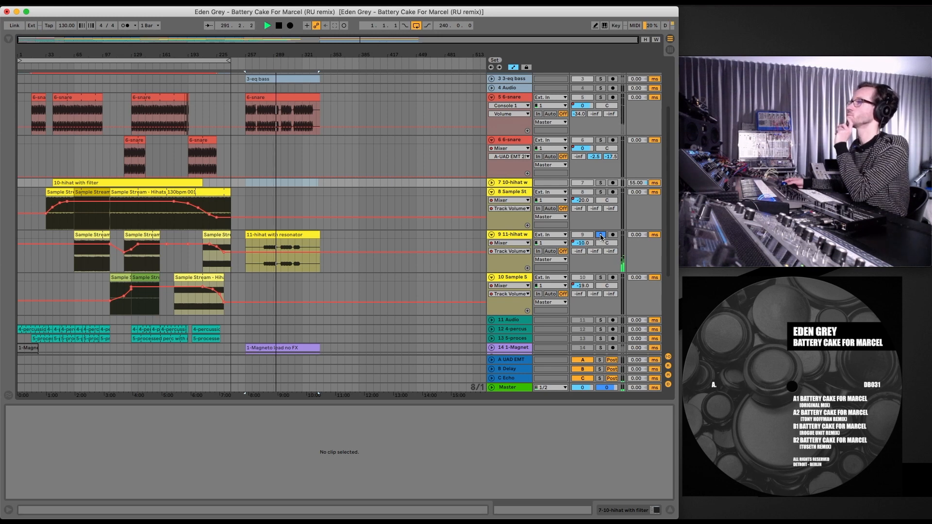
pyautogui.click(600, 236)
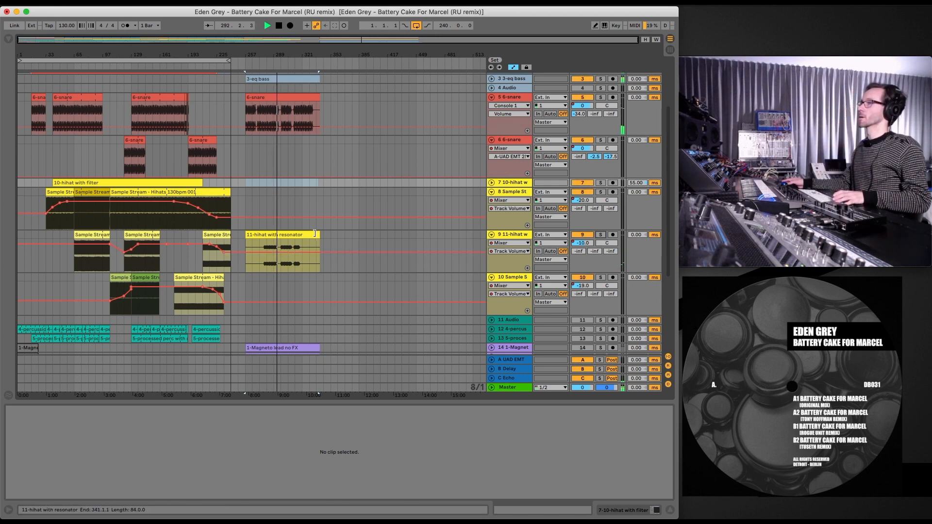
pyautogui.click(314, 234)
pyautogui.press('Delete')
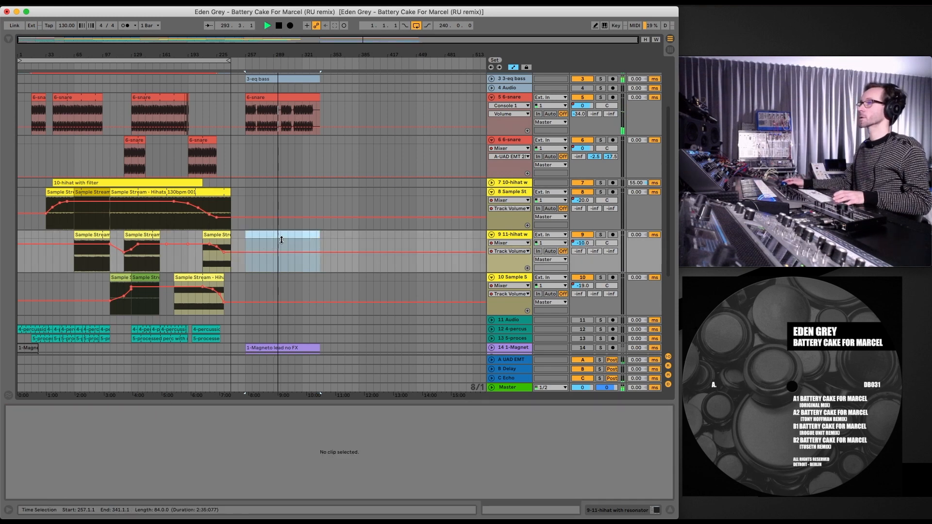
# Step: Activate tracks 14 and 15 and copy their Magneto lead clips from bar 257 to bar 129
pyautogui.scroll(-3, 281, 240)
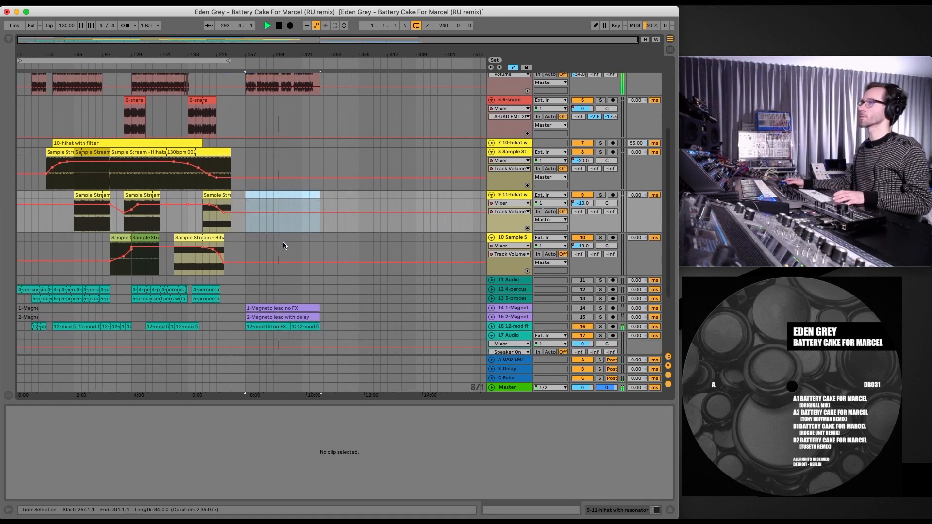
pyautogui.click(582, 317)
pyautogui.click(582, 308)
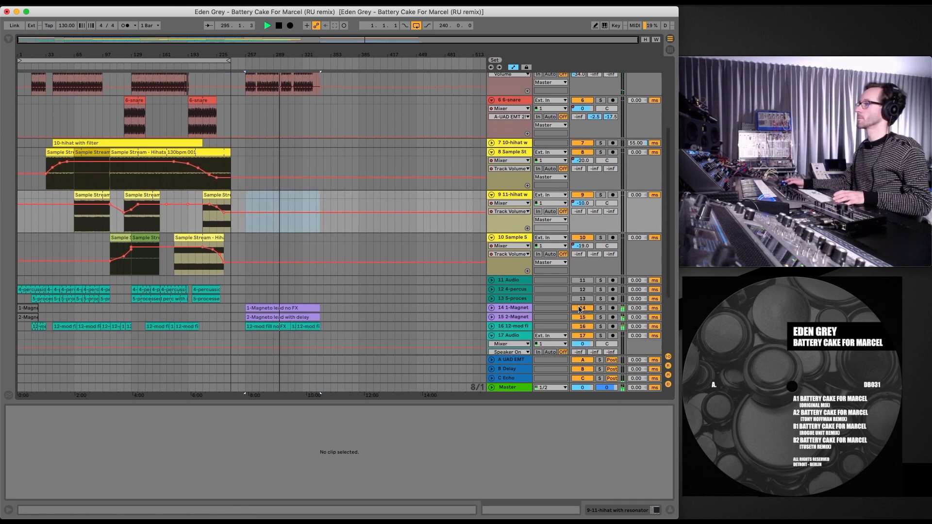
pyautogui.click(292, 307)
pyautogui.keyDown('shift'); pyautogui.click(292, 317); pyautogui.keyUp('shift')
pyautogui.moveTo(289, 316); pyautogui.dragTo(174, 314)
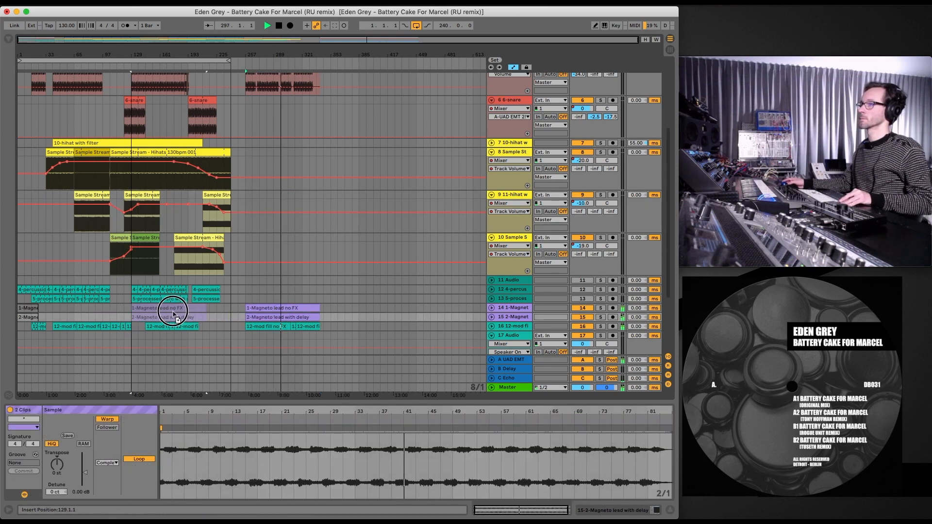
# Step: Play the copied Magneto lead clips from bar 129, mute track 15 and select track 14
pyautogui.click(133, 66)
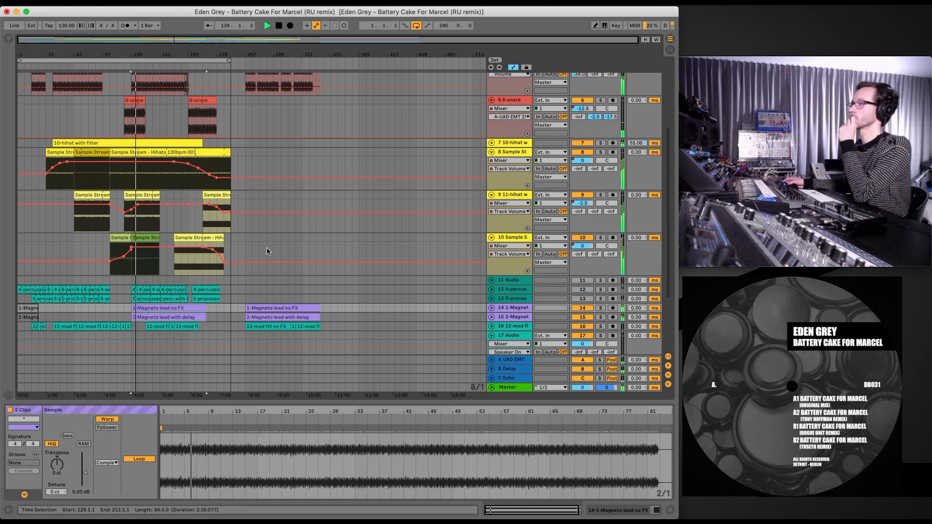
pyautogui.click(517, 308)
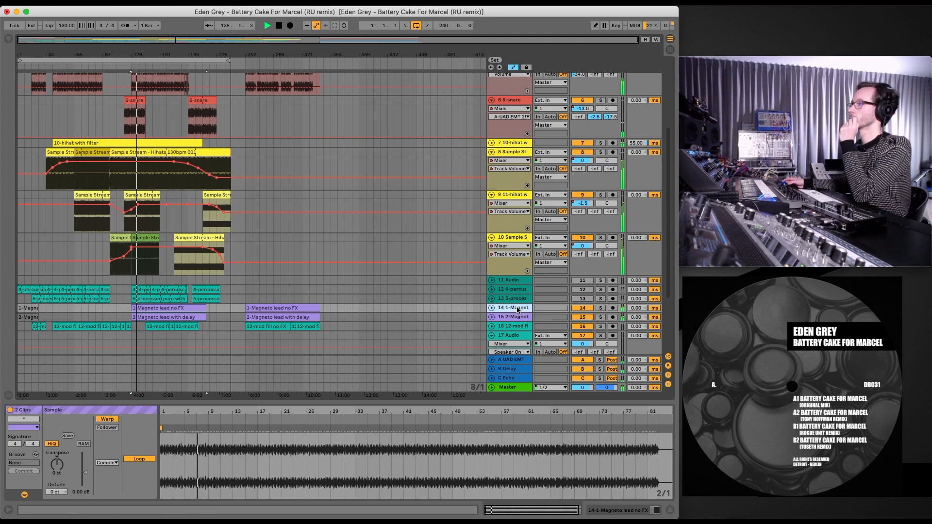
pyautogui.click(575, 318)
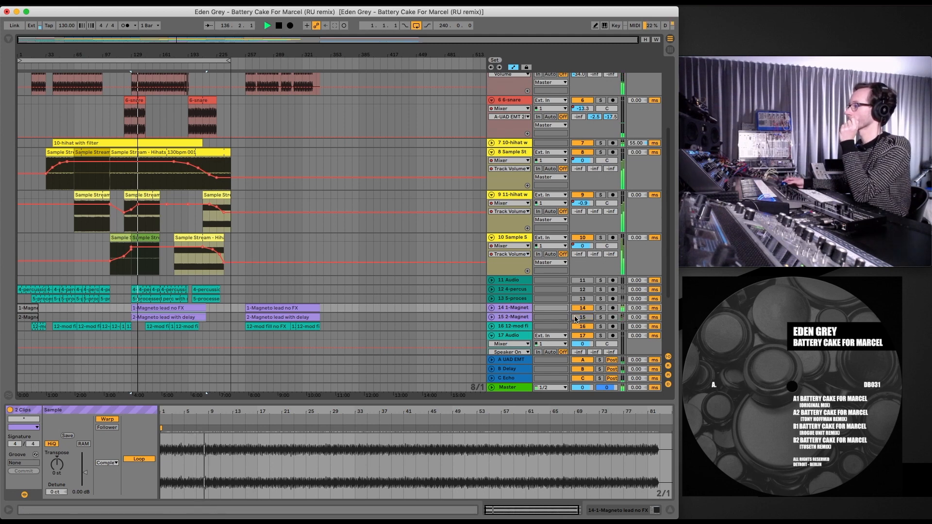
pyautogui.click(508, 309)
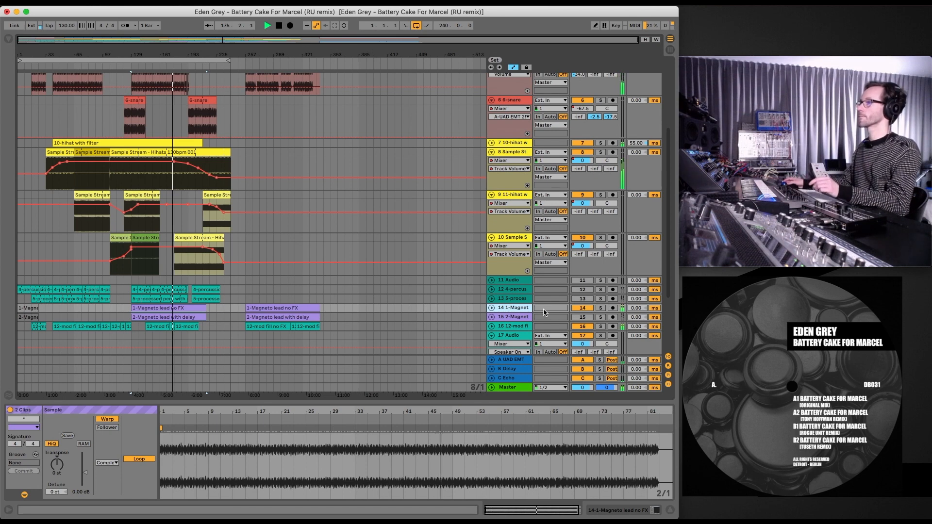
# Step: Unfold track 14 and set its sends to -35.0 dB for A, -19.7 dB for B Delay and -25.0 dB for C Echo
pyautogui.click(492, 308)
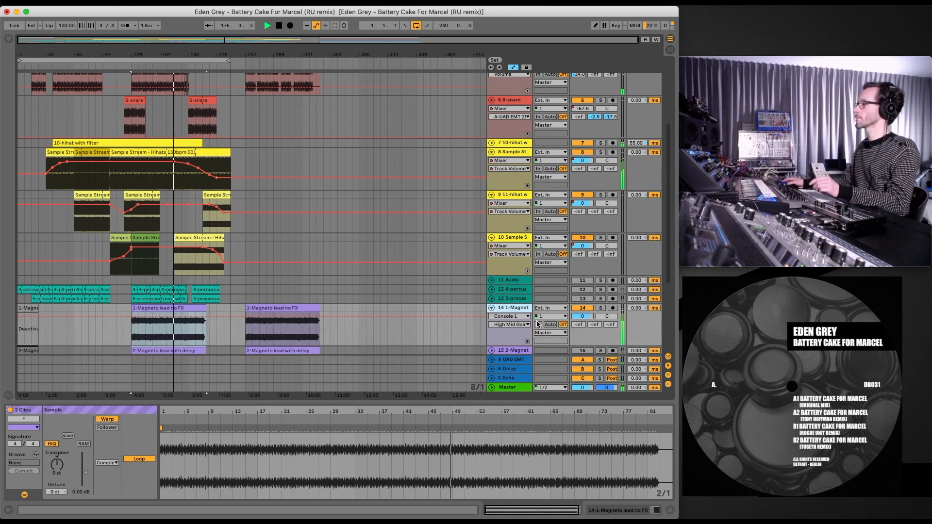
pyautogui.click(611, 324)
pyautogui.moveTo(610, 324); pyautogui.dragTo(610, 349)
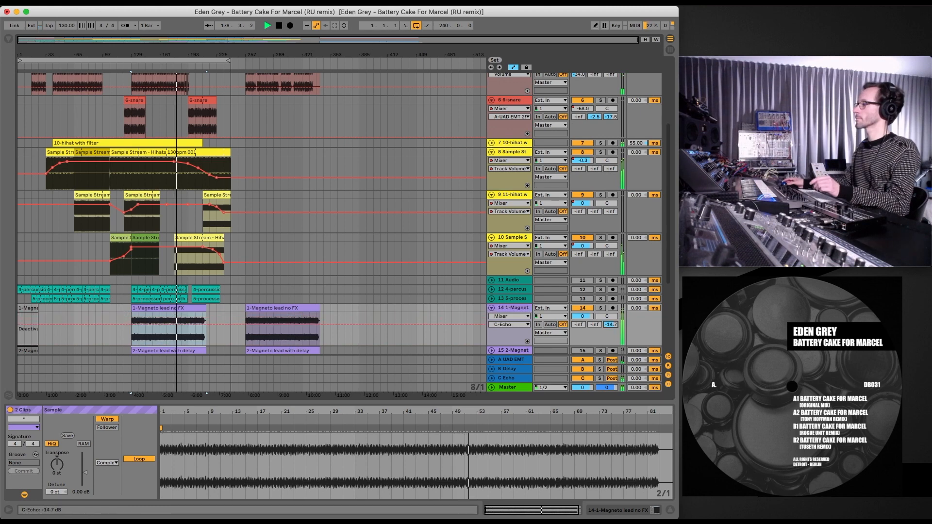
pyautogui.moveTo(611, 324); pyautogui.dragTo(594, 272)
pyautogui.moveTo(595, 324)
pyautogui.mouseDown()
pyautogui.moveTo(595, 342)
pyautogui.moveTo(578, 272)
pyautogui.moveTo(578, 320)
pyautogui.mouseUp()
pyautogui.moveTo(610, 324)
pyautogui.mouseDown()
pyautogui.moveTo(611, 334)
pyautogui.moveTo(594, 328)
pyautogui.mouseUp()
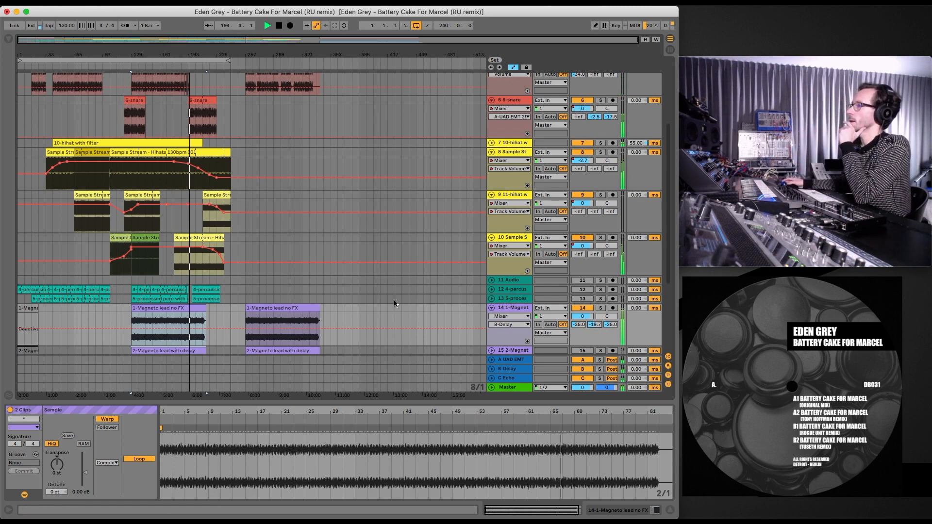
# Step: Transpose the 1-Magneto lead no FX clip at bar 129 on track 14 to -12 st
pyautogui.click(160, 321)
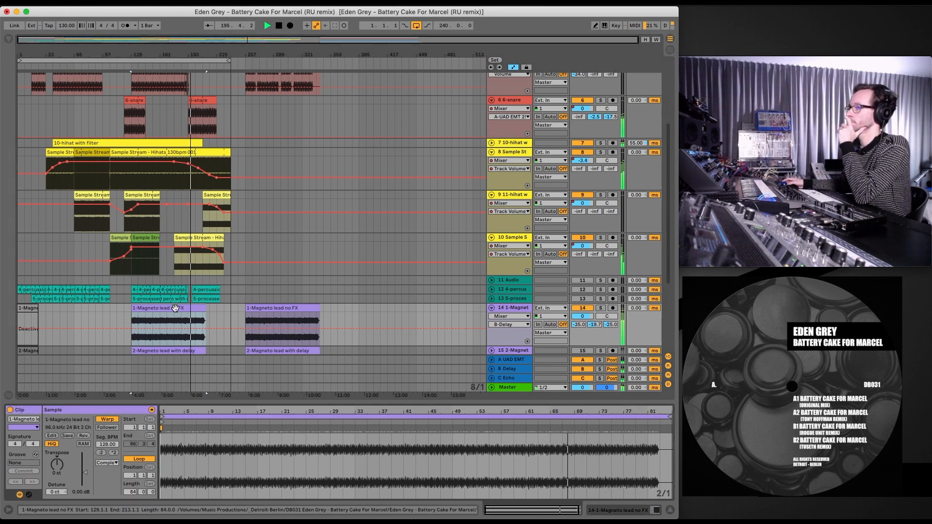
pyautogui.moveTo(57, 464); pyautogui.dragTo(57, 447)
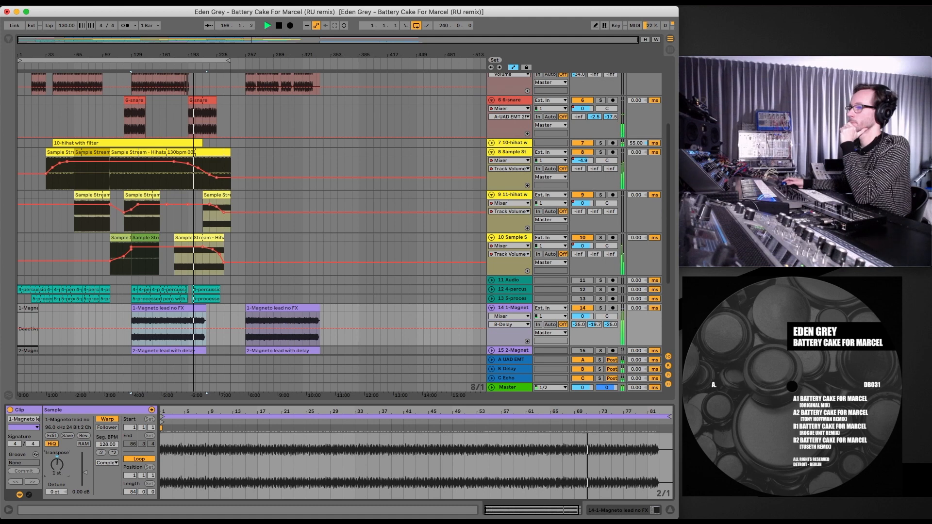
pyautogui.moveTo(56, 463); pyautogui.dragTo(56, 485)
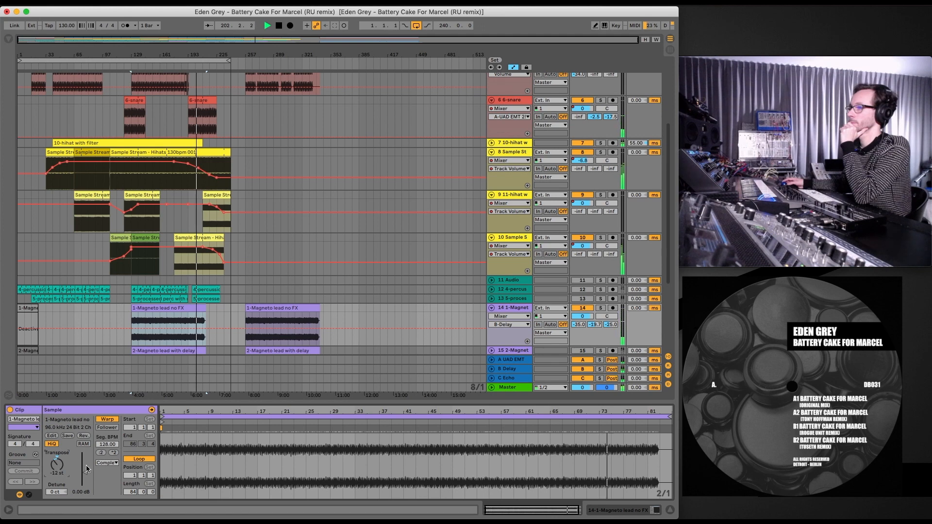
# Step: Try the Beats warp mode on the 1-Magneto lead no FX clip and switch it back to Complex
pyautogui.click(107, 462)
pyautogui.click(105, 474)
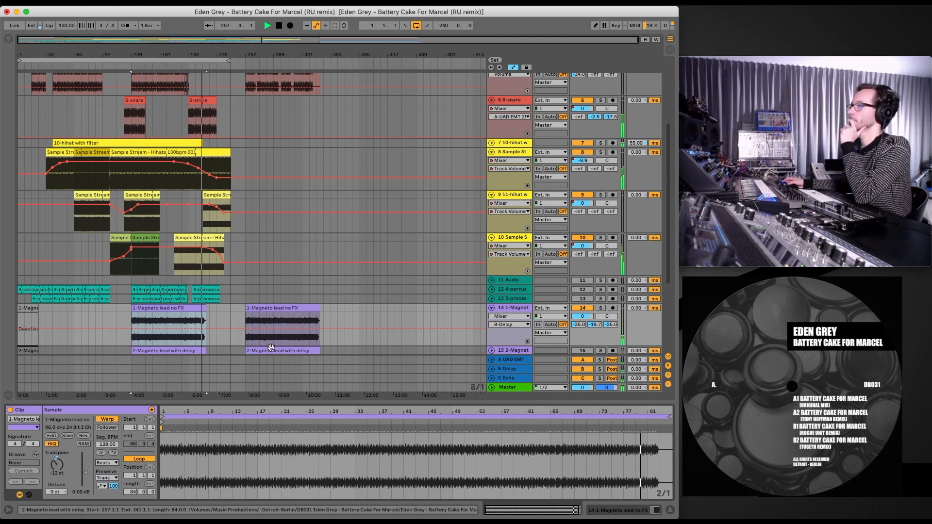
pyautogui.click(104, 463)
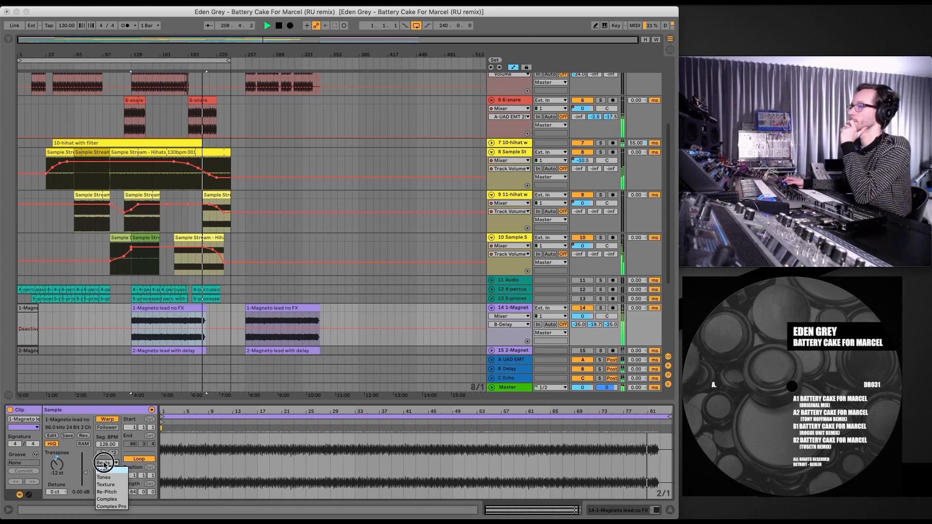
pyautogui.click(107, 499)
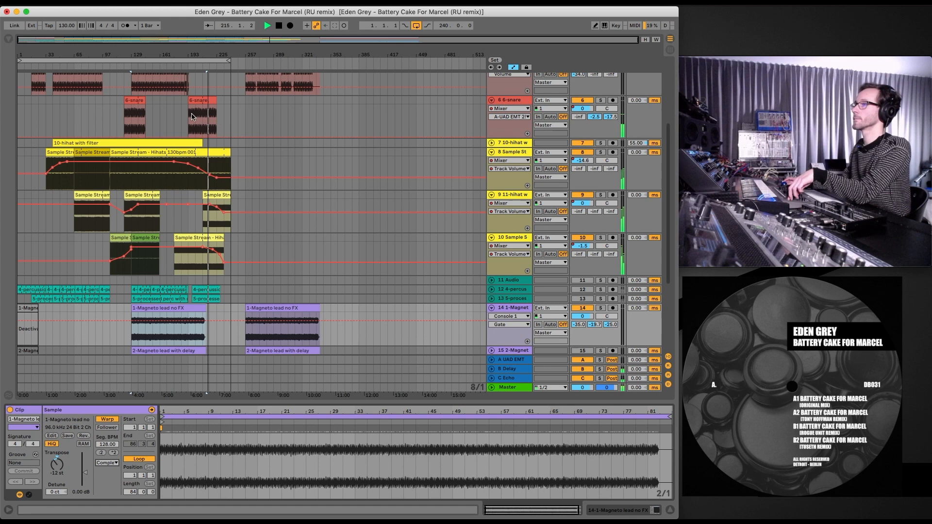
# Step: Try a Frequency Shifter on track 14 in Ring mode with Drive on, frequency 5.25 Hz and mix 53.2 %
pyautogui.click(149, 64)
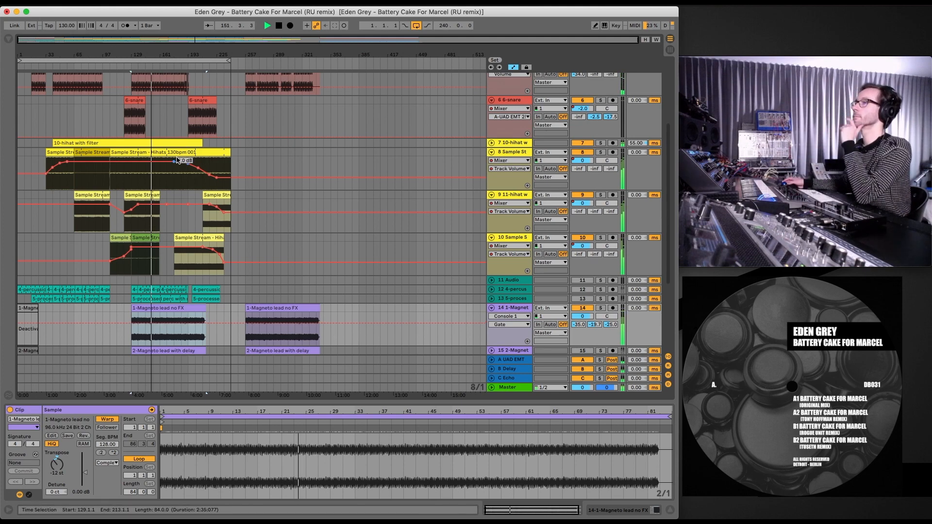
pyautogui.click(9, 39)
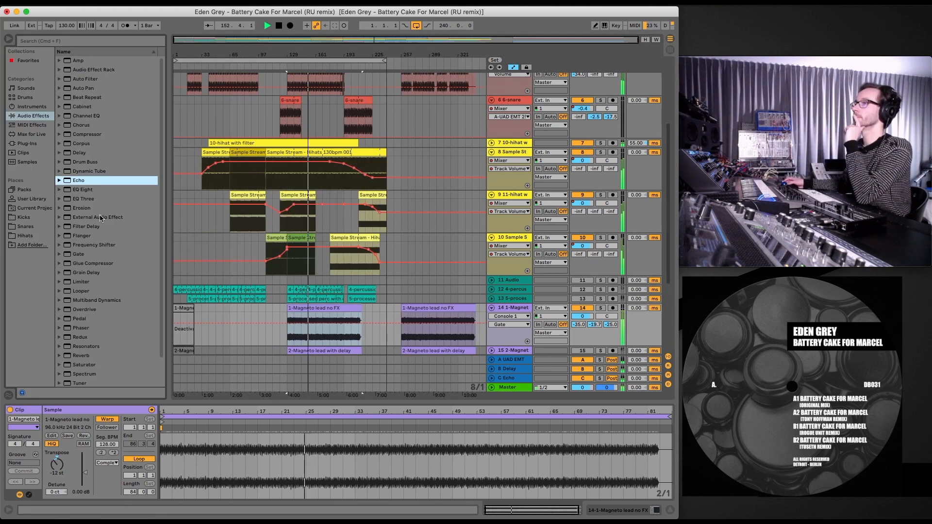
pyautogui.moveTo(70, 245); pyautogui.dragTo(513, 310)
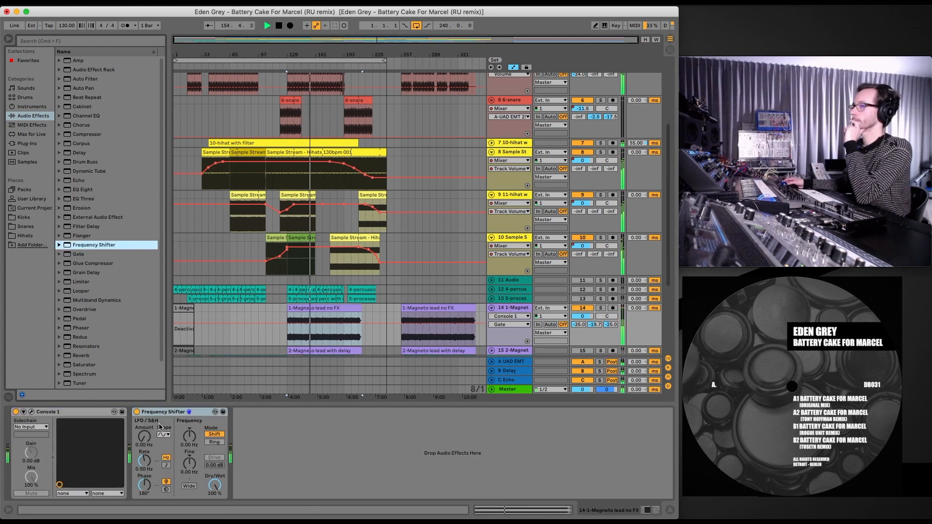
pyautogui.moveTo(144, 436)
pyautogui.mouseDown()
pyautogui.moveTo(144, 418)
pyautogui.moveTo(144, 443)
pyautogui.mouseUp()
pyautogui.click(209, 443)
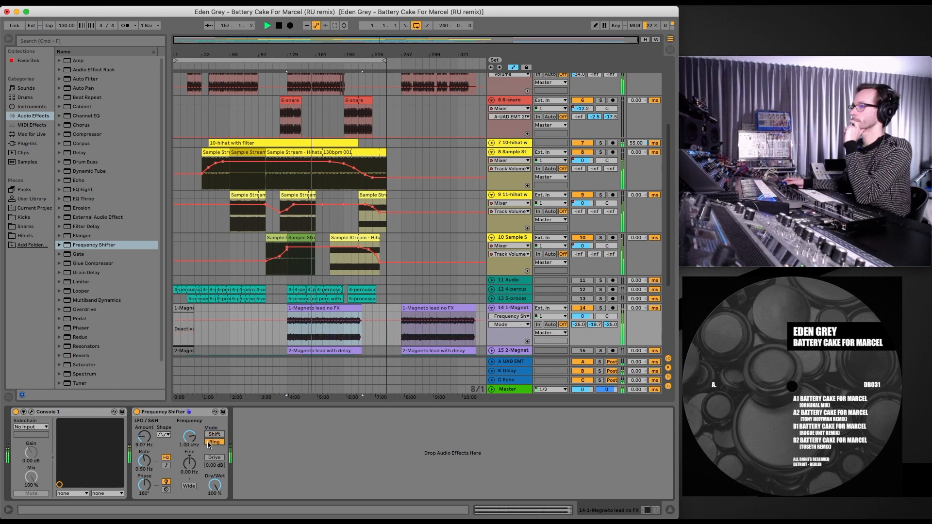
pyautogui.click(209, 458)
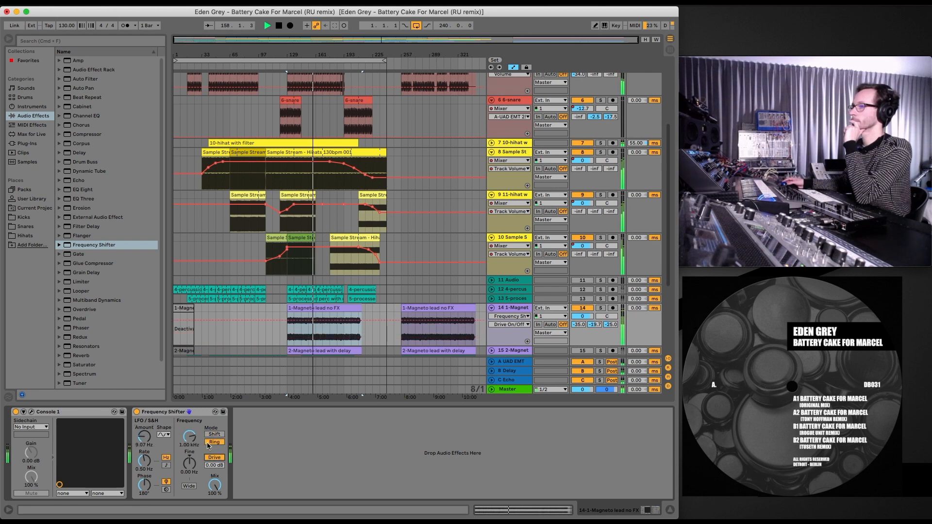
pyautogui.moveTo(198, 438); pyautogui.dragTo(215, 500)
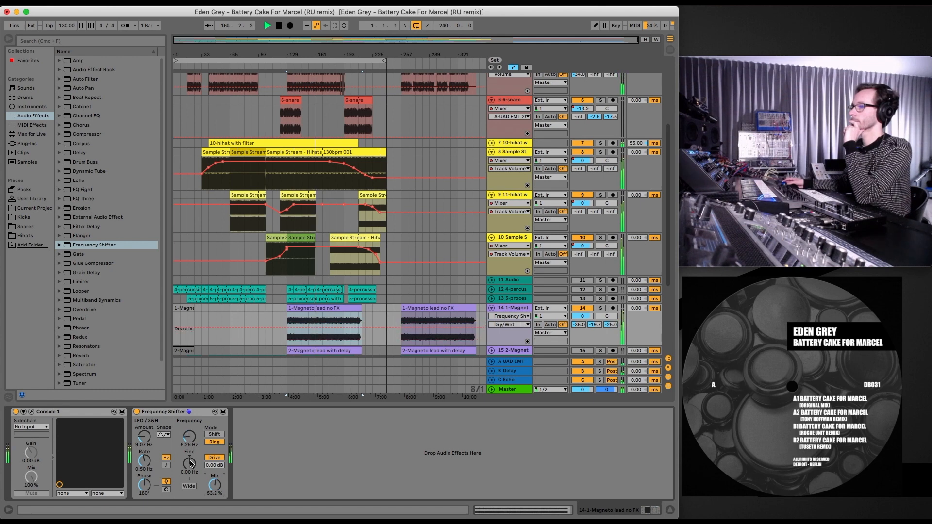
# Step: Change the Frequency Shifter's LFO shape and set its amount to 12.2 Hz, rate to 0.20 Hz and phase to 211°
pyautogui.moveTo(152, 440); pyautogui.dragTo(152, 422)
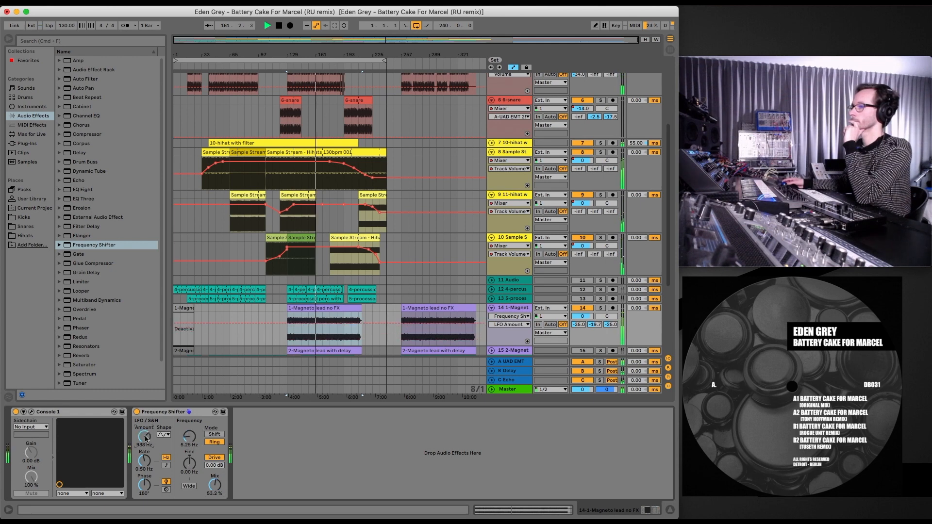
pyautogui.click(165, 435)
pyautogui.click(162, 472)
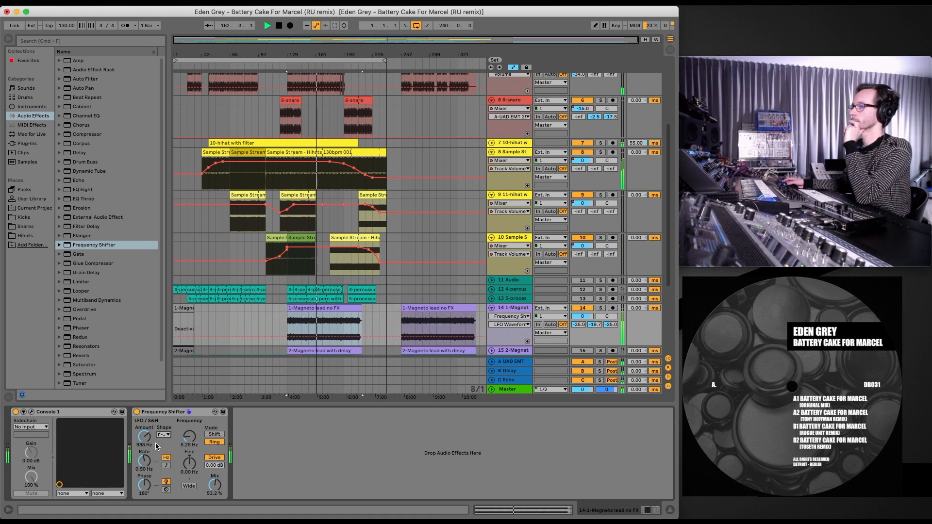
pyautogui.scroll(-3, 144, 461)
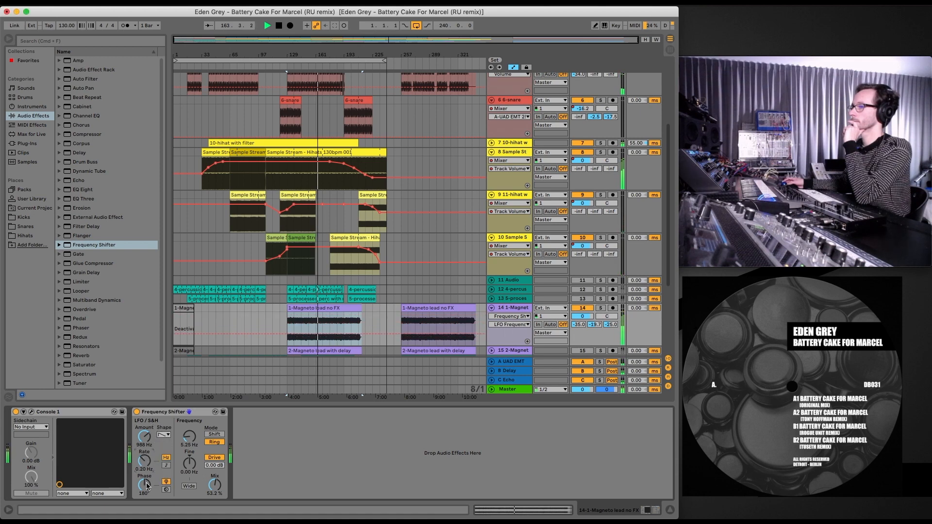
pyautogui.scroll(3, 147, 485)
pyautogui.scroll(3, 143, 438)
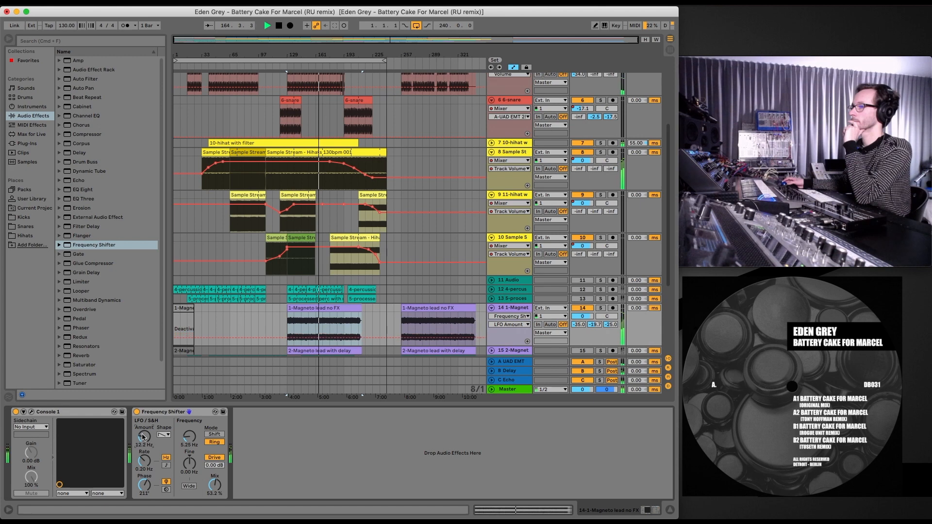
# Step: Try the Frequency Shifter in Shift mode at 100 % wet and -3.24 kHz, then delete the device from track 14
pyautogui.moveTo(217, 492); pyautogui.dragTo(189, 417)
pyautogui.click(214, 434)
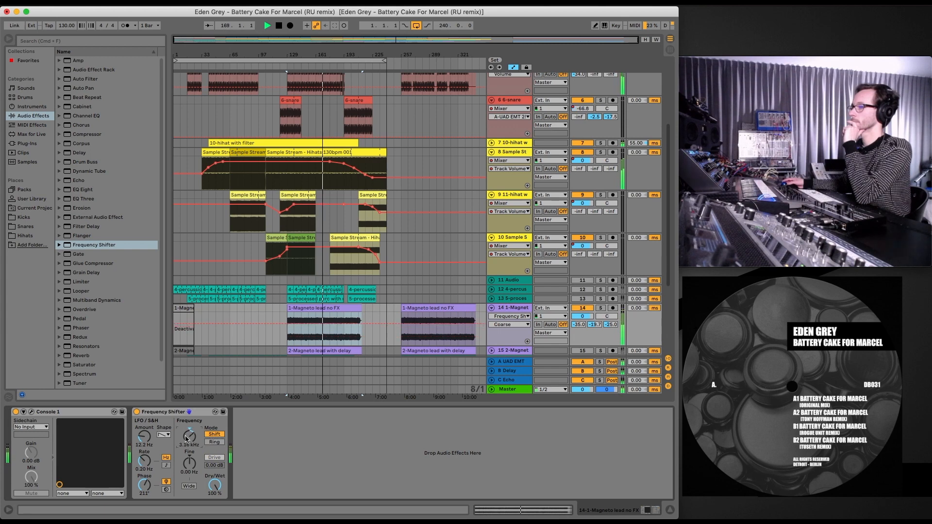
pyautogui.moveTo(186, 438); pyautogui.dragTo(186, 466)
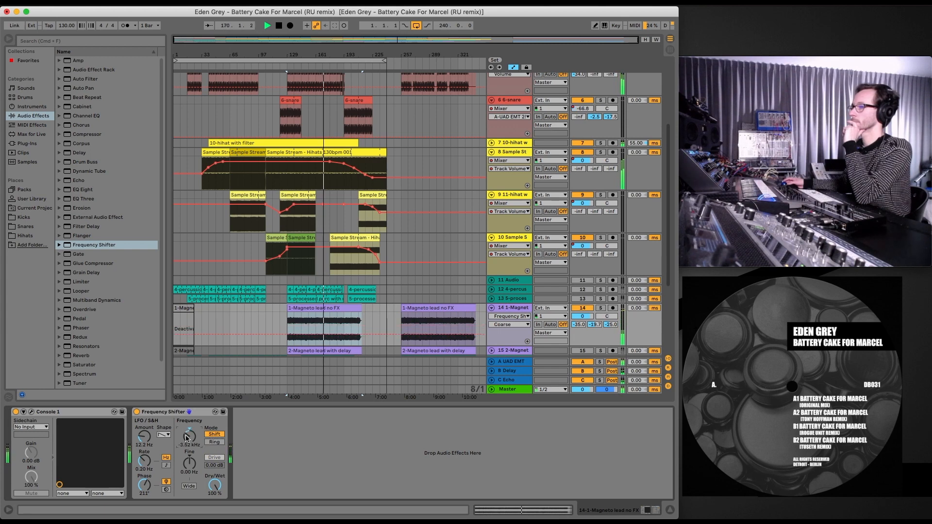
pyautogui.moveTo(188, 437); pyautogui.dragTo(187, 436)
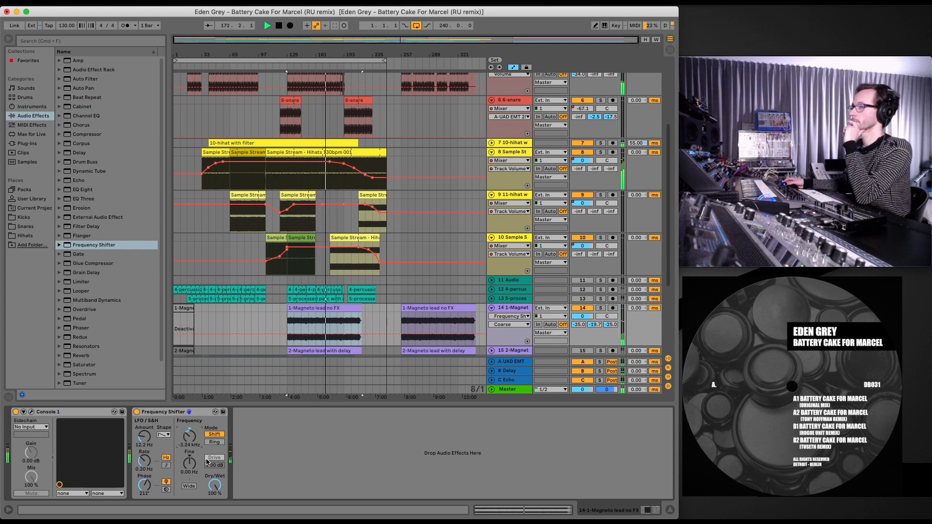
pyautogui.click(163, 414)
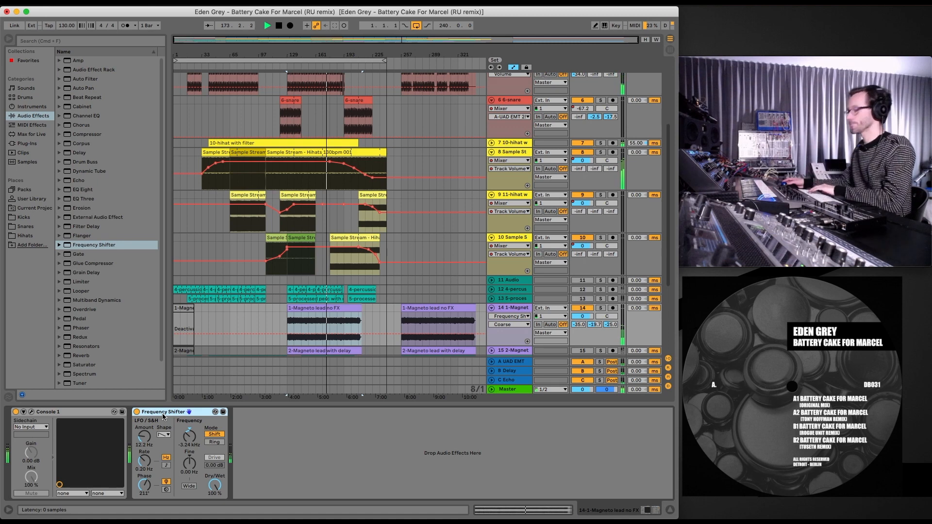
pyautogui.press('Delete')
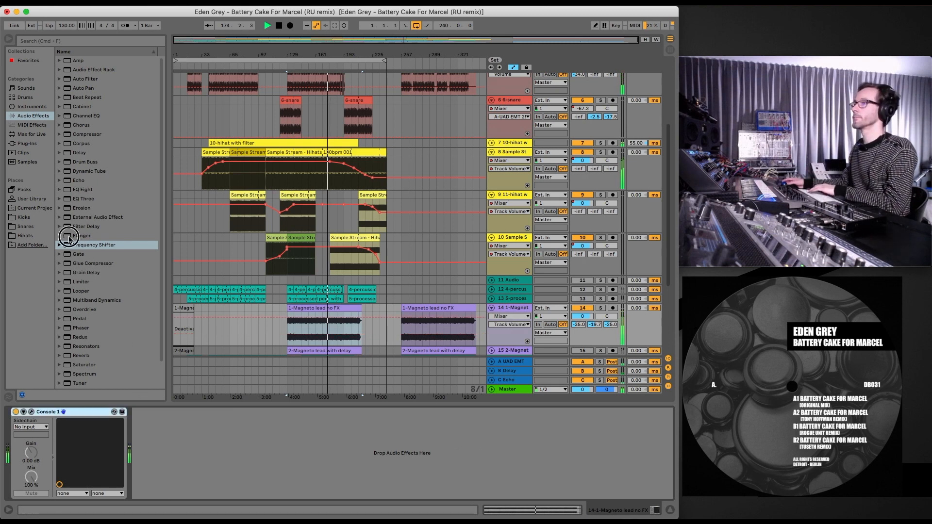
# Step: Add a Flanger to track 14 with LFO amount 21.4 %, rate 0.03 Hz and envelope 22.2 %
pyautogui.moveTo(70, 237); pyautogui.dragTo(144, 437)
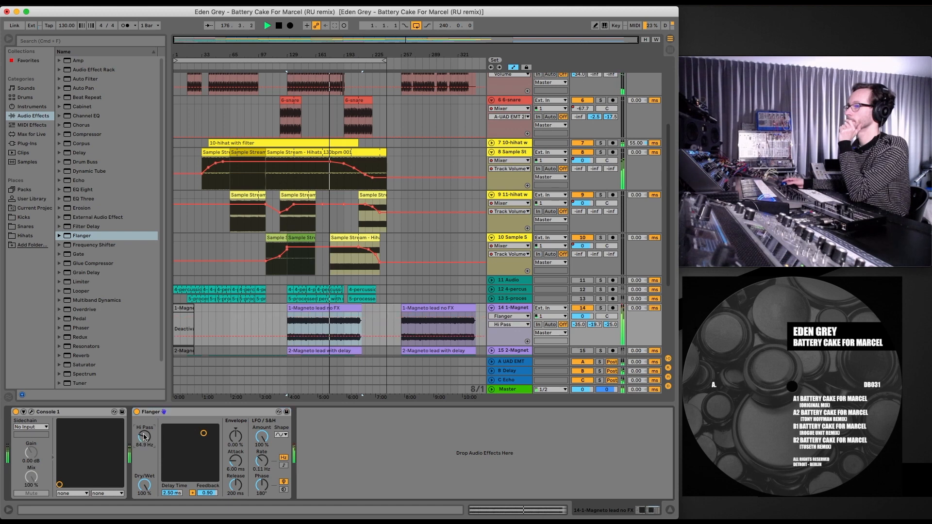
pyautogui.moveTo(262, 437); pyautogui.dragTo(262, 465)
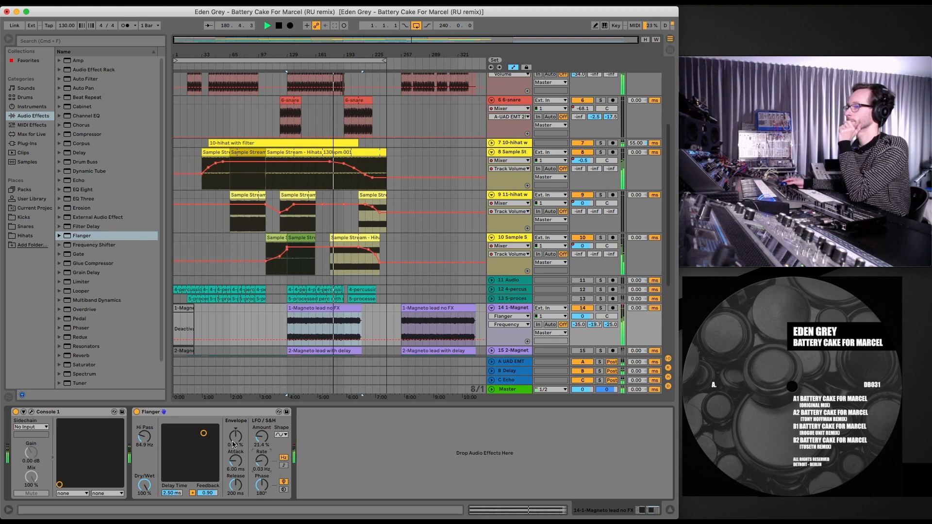
pyautogui.moveTo(234, 443); pyautogui.dragTo(233, 435)
# Step: Set the Flanger's Hi Pass to 829 Hz, Dry/Wet to 50.8 %, delay time to 0.51 ms and feedback to 0.84, comparing it bypassed
pyautogui.moveTo(144, 437); pyautogui.dragTo(144, 422)
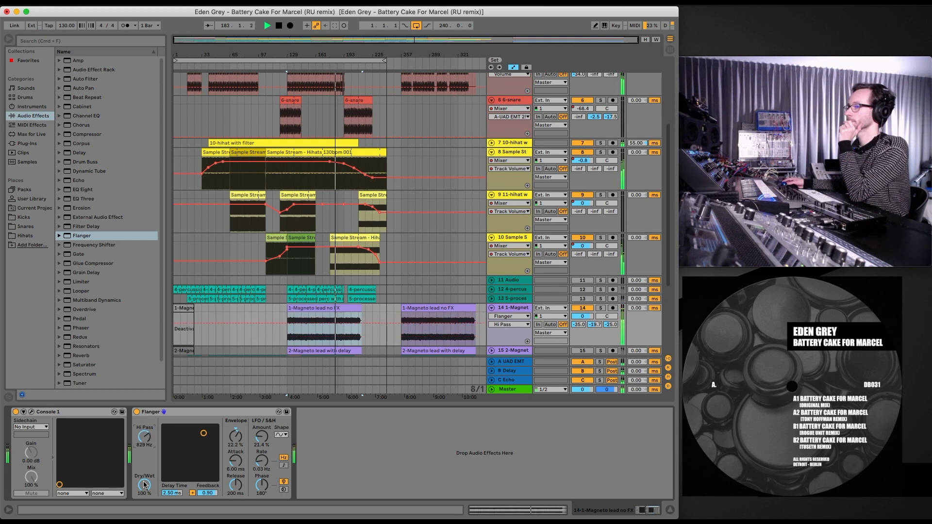
pyautogui.moveTo(144, 485)
pyautogui.mouseDown()
pyautogui.moveTo(144, 515)
pyautogui.moveTo(145, 466)
pyautogui.mouseUp()
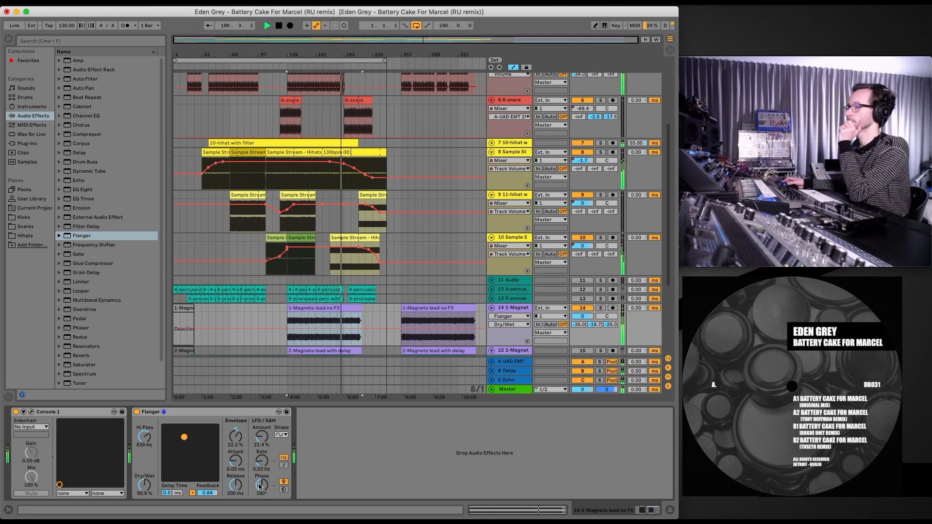
pyautogui.click(137, 412)
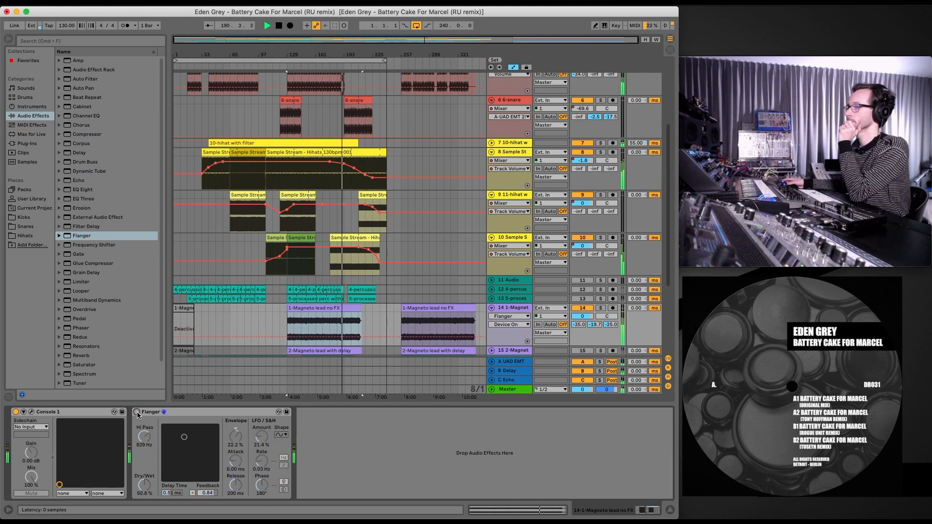
pyautogui.click(137, 412)
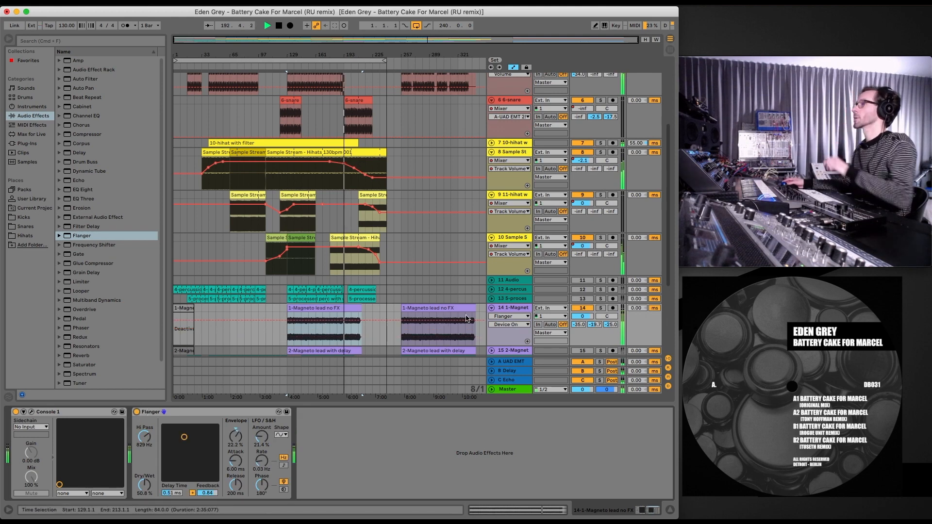
# Step: Unmute track 15 and transpose its 2-Magneto lead with delay clip at bar 129 to -3 st
pyautogui.scroll(-1, 467, 319)
pyautogui.scroll(-1, 466, 319)
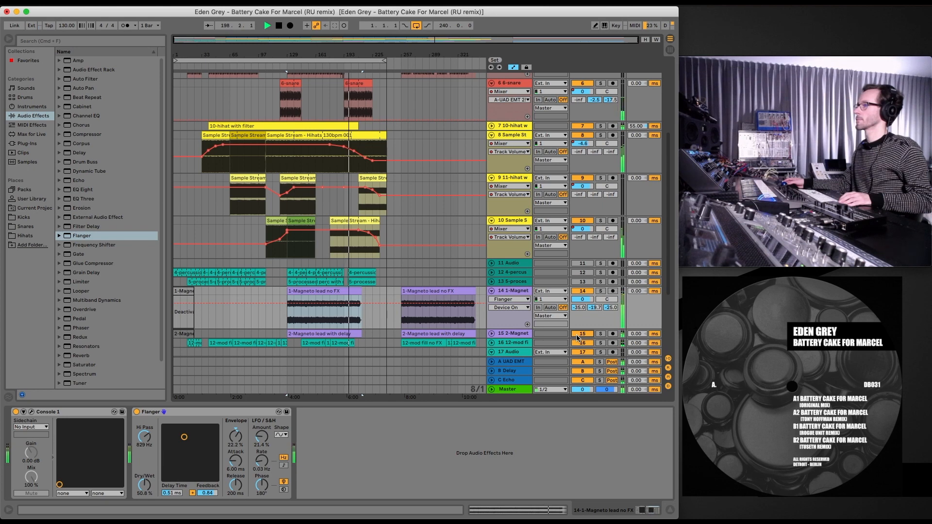
pyautogui.click(344, 334)
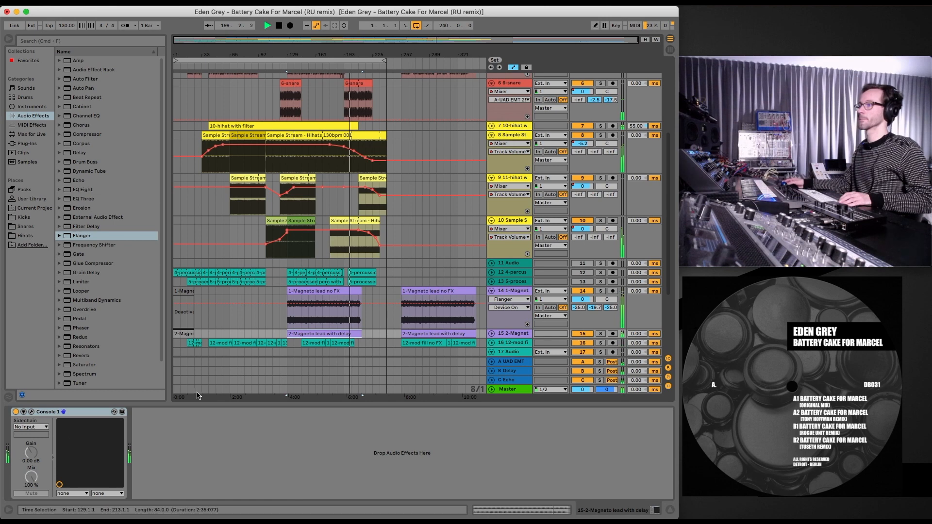
pyautogui.doubleClick(320, 333)
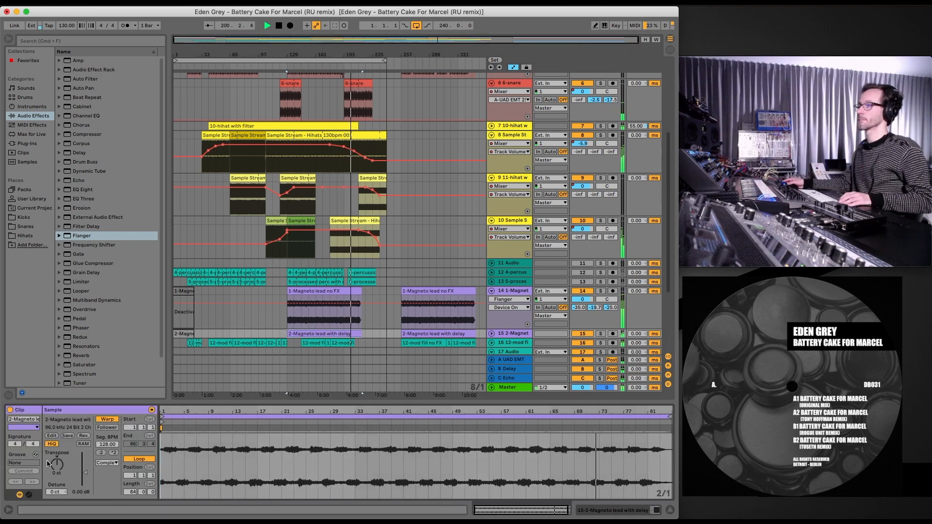
pyautogui.moveTo(49, 464); pyautogui.dragTo(48, 481)
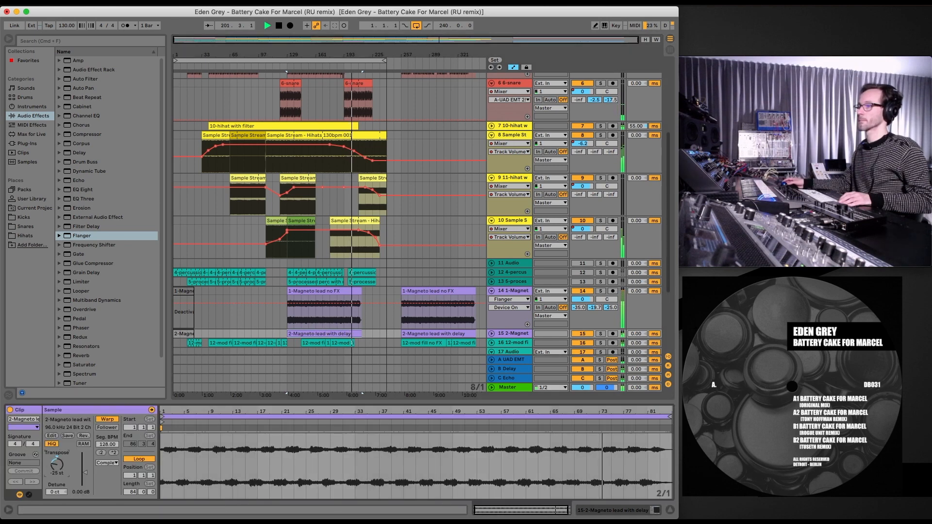
pyautogui.moveTo(56, 465); pyautogui.dragTo(58, 452)
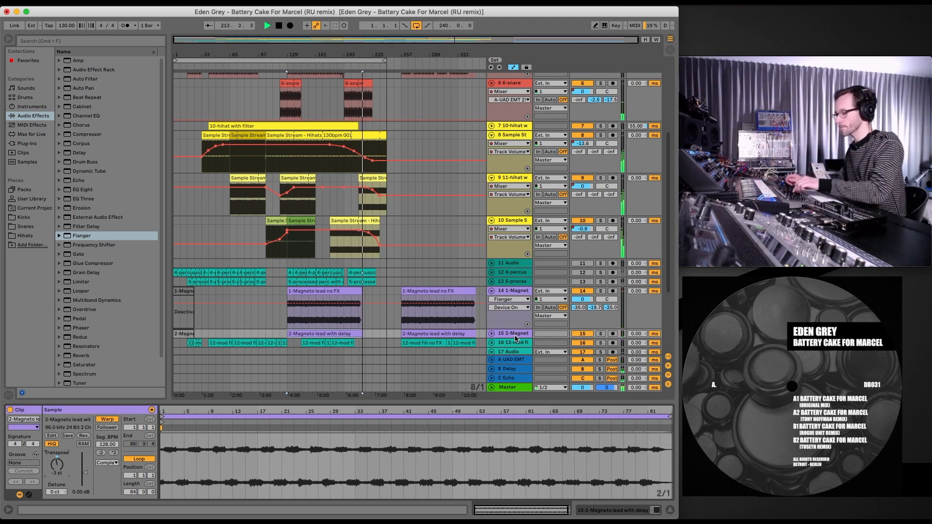
# Step: Play the arrangement from about bar 145 and mute the Magneto lead tracks 14 and 15
pyautogui.click(302, 66)
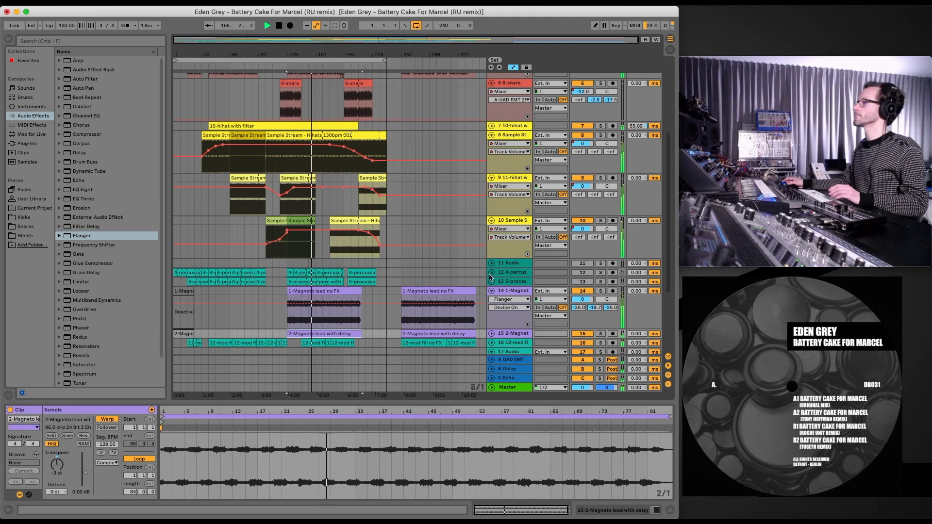
pyautogui.click(583, 291)
pyautogui.click(583, 334)
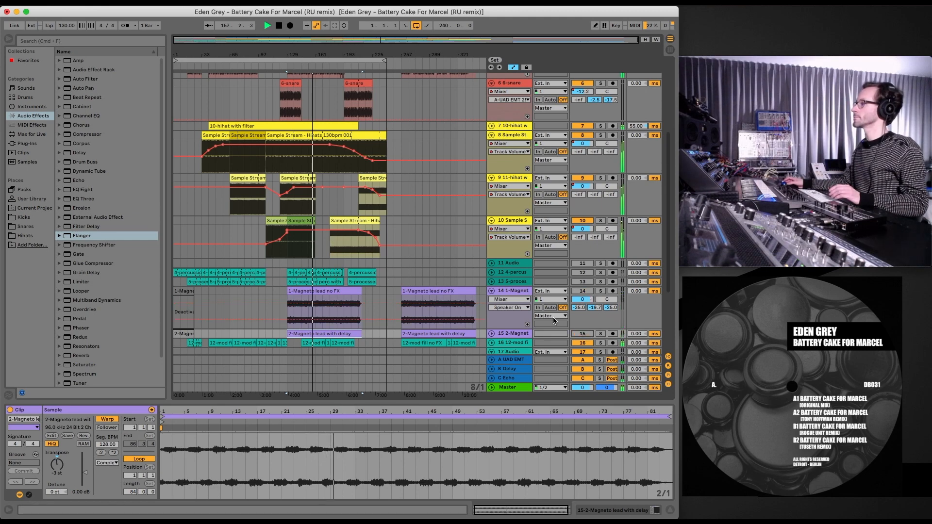
# Step: Fold tracks 14, 10, 9, 8, 6, 5, 2 and 1 into compact lanes and stop playback
pyautogui.click(491, 291)
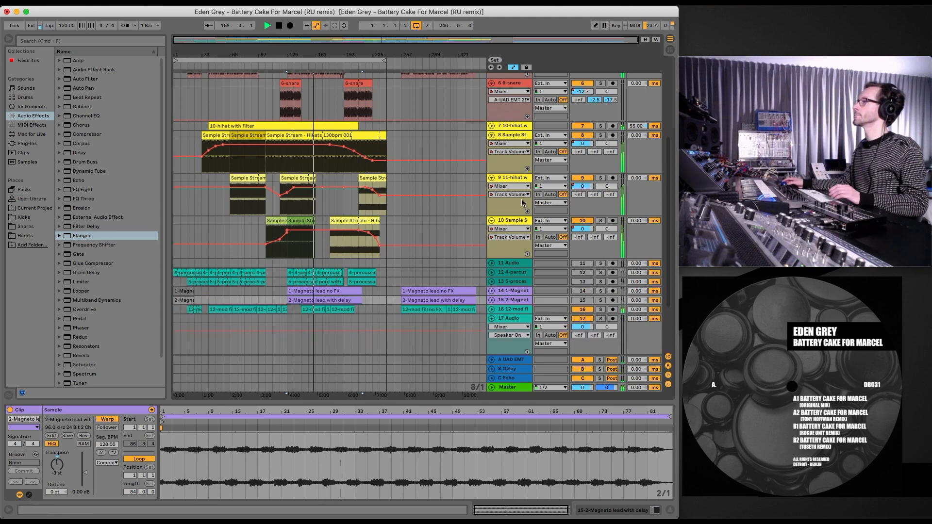
pyautogui.click(492, 220)
pyautogui.click(492, 178)
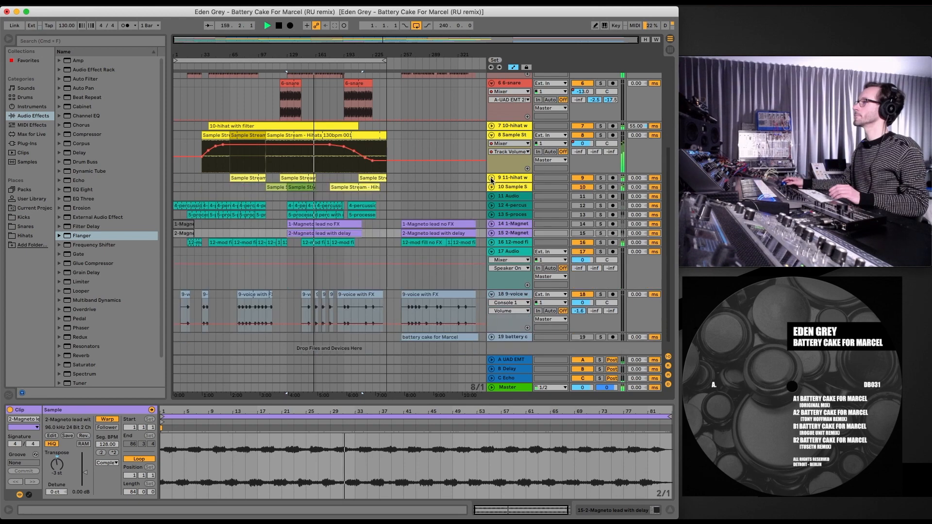
pyautogui.click(492, 135)
pyautogui.scroll(5, 491, 125)
pyautogui.click(491, 223)
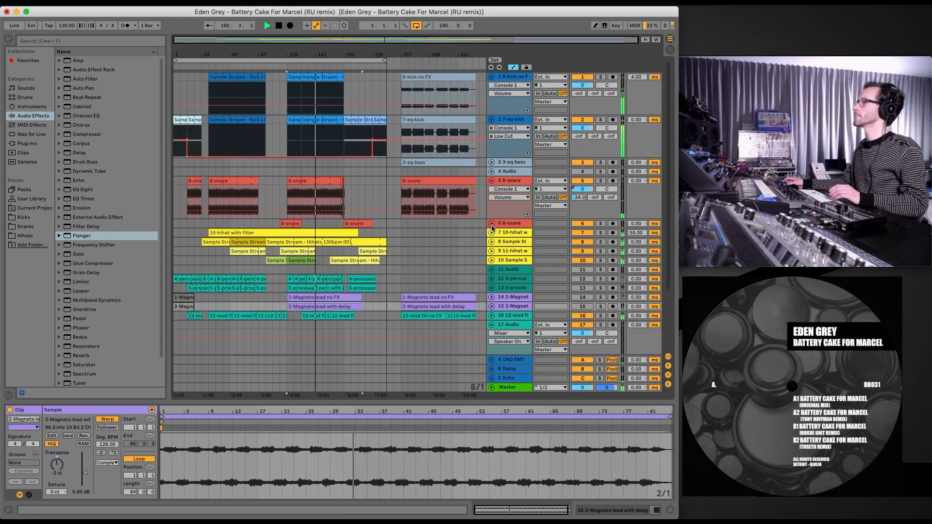
pyautogui.click(491, 181)
pyautogui.click(492, 120)
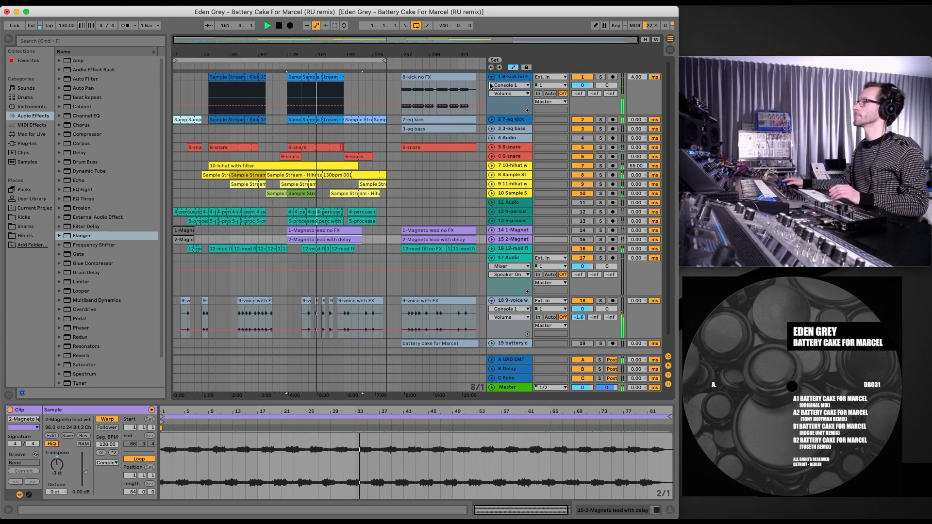
pyautogui.click(492, 77)
pyautogui.press('space')
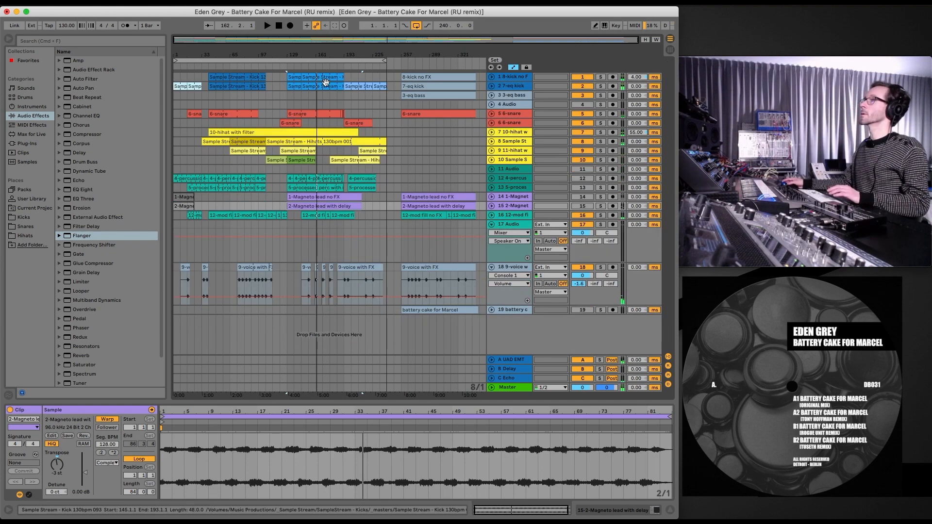
# Step: Hide the browser and enlarge the arrangement so that its first 257 bars or so fill the view
pyautogui.click(10, 41)
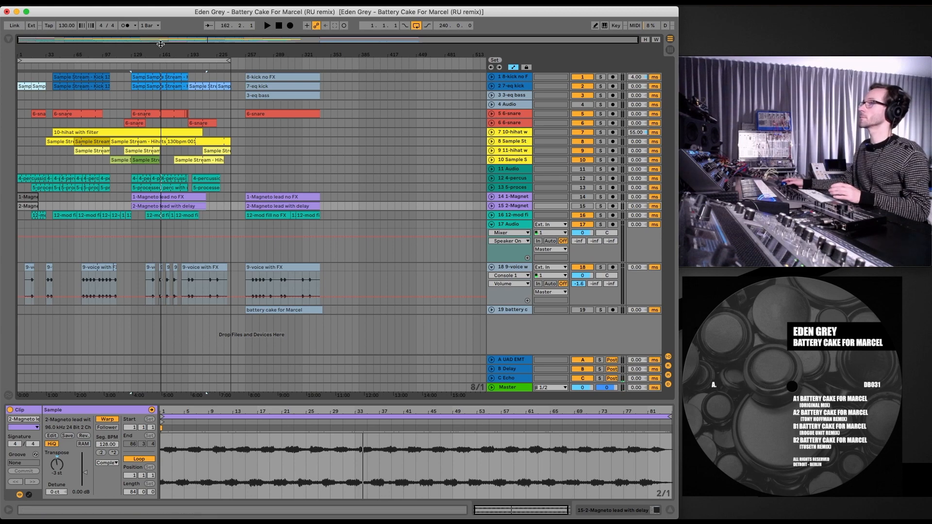
pyautogui.moveTo(106, 39); pyautogui.dragTo(85, 39)
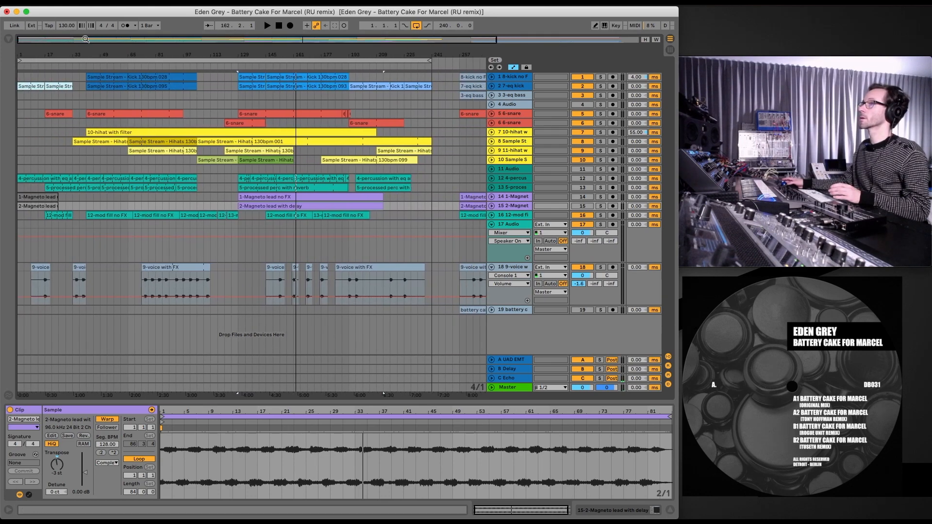